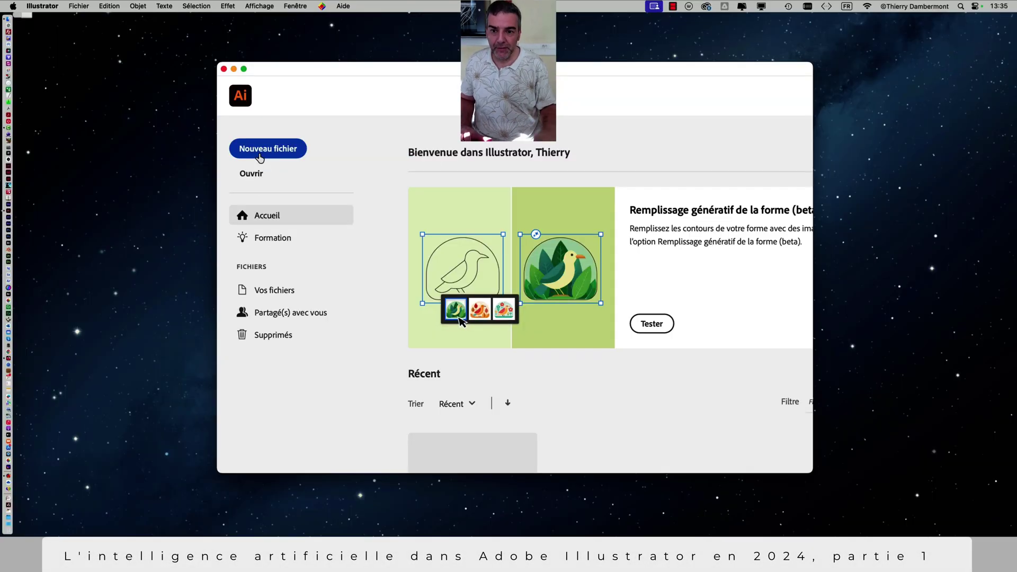
- Create a new document from the Web - Large preset, 1920 x 1080 px
click(259, 154)
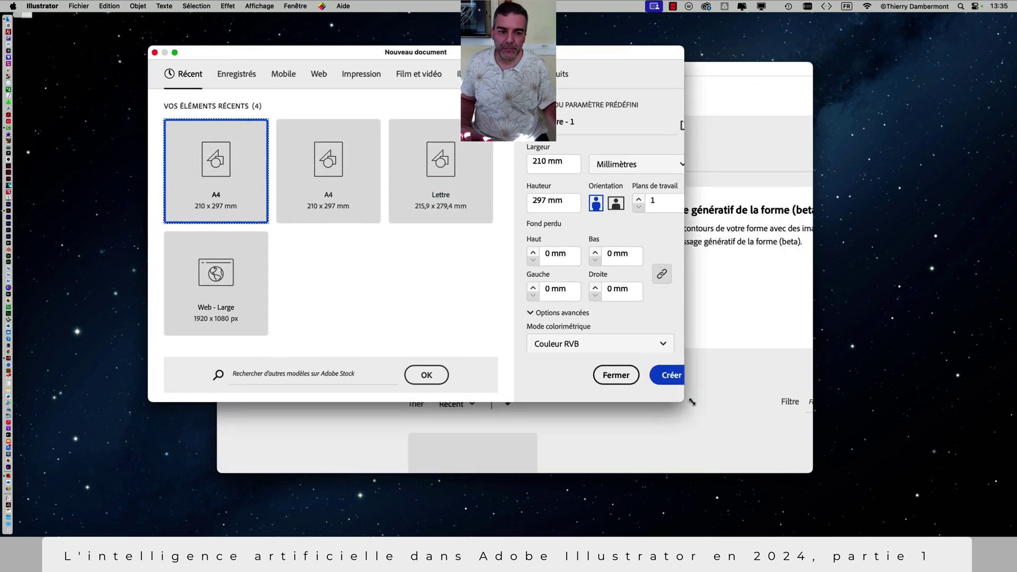
drag(682, 400, 907, 491)
click(318, 78)
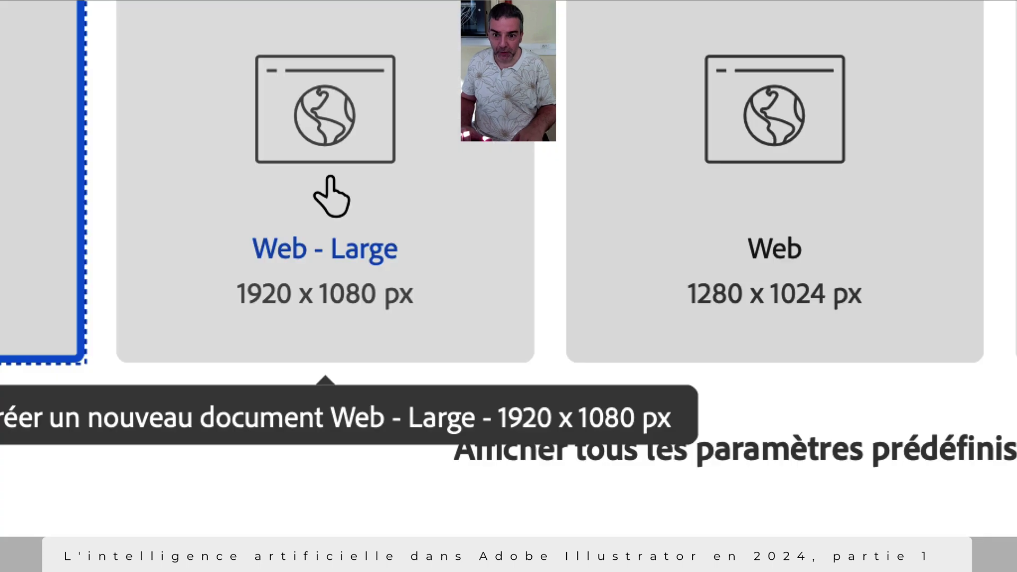
click(331, 197)
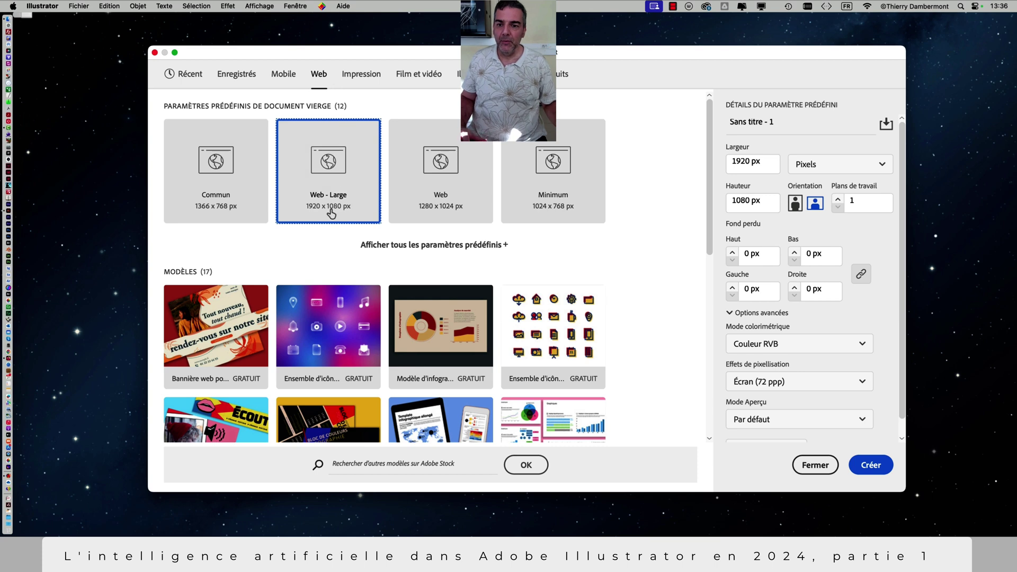
click(870, 465)
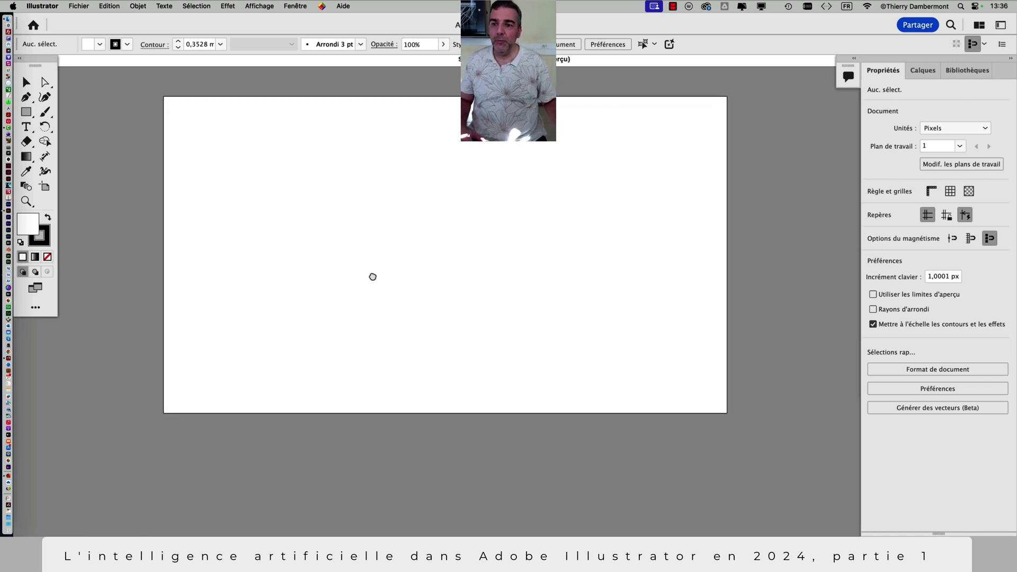
- Hide the side panels while keeping the toolbar visible
key(super+plus)
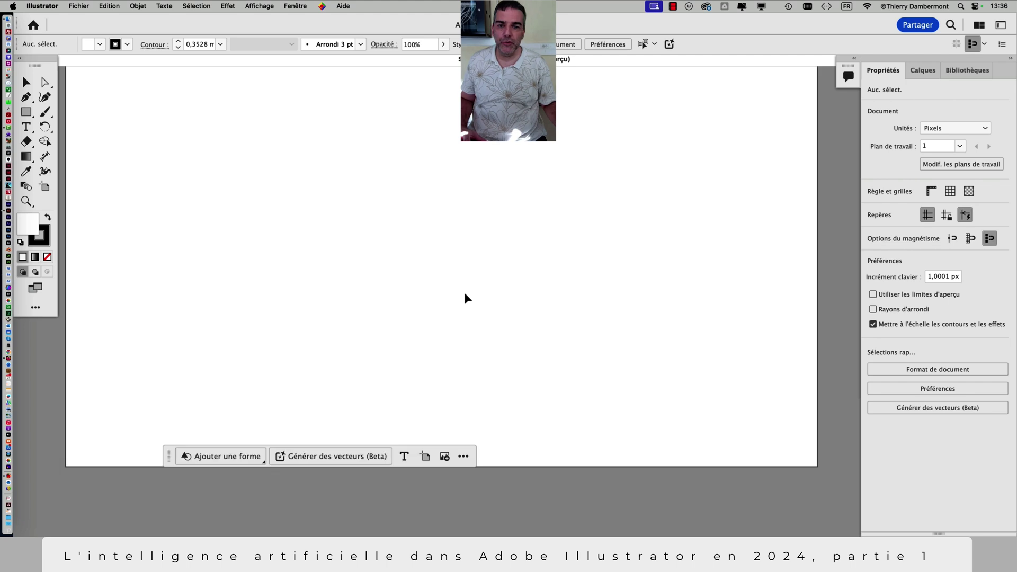
key(super+minus)
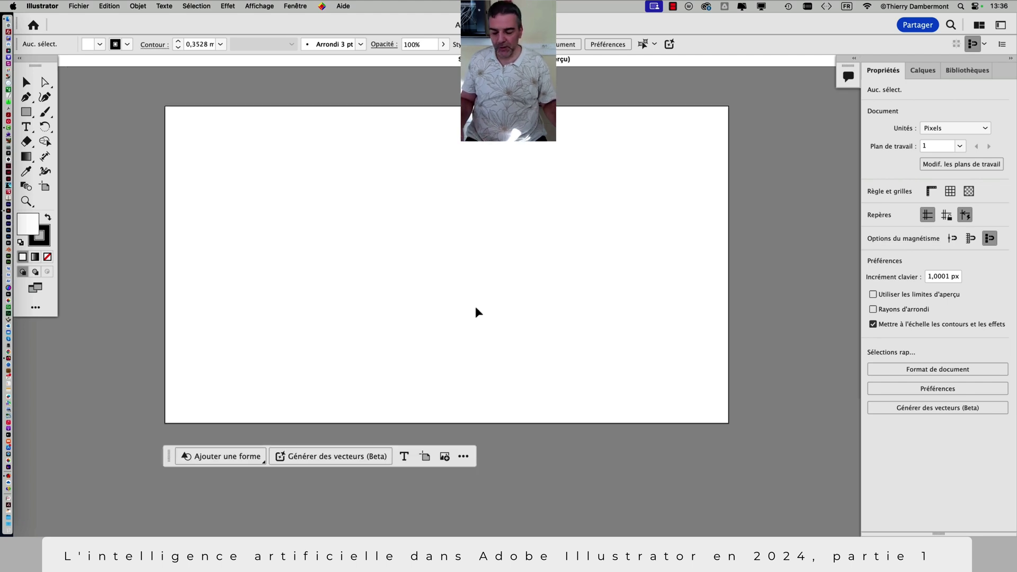
key(shift+Tab)
scroll(455, 286, down, 2)
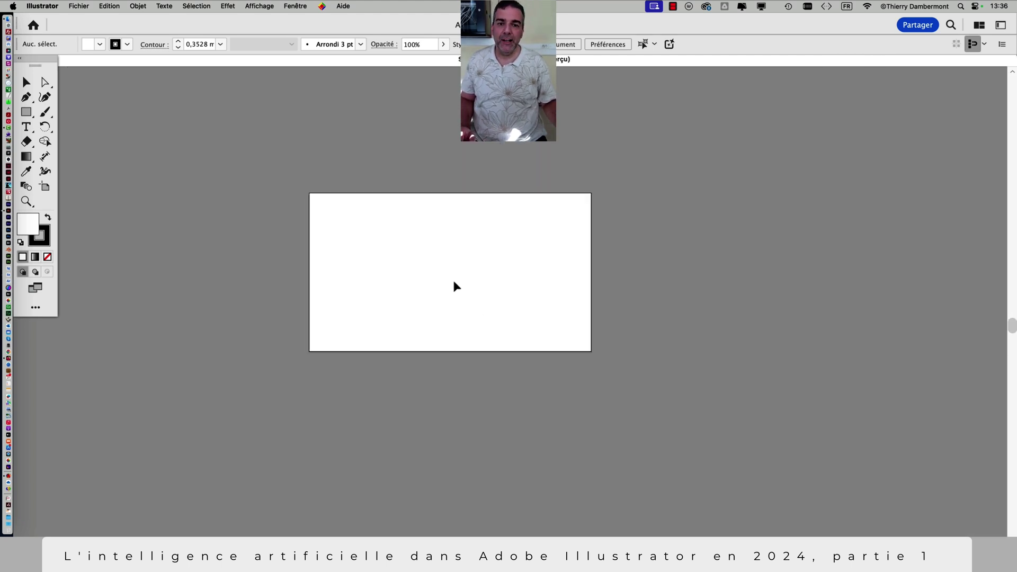
scroll(455, 286, up, 2)
scroll(424, 238, right, 3)
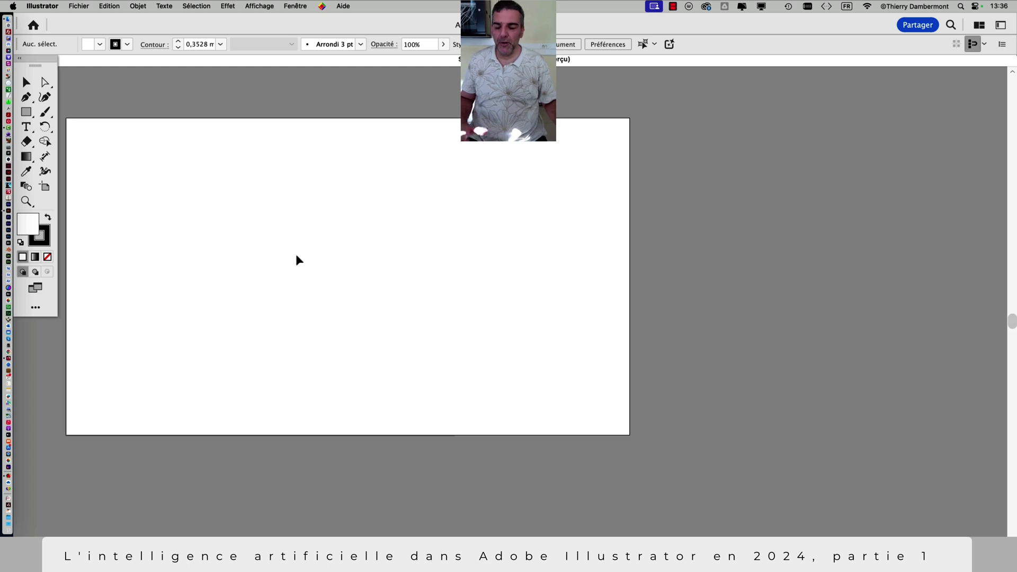
key(shift+Tab)
key(shift+Tab)
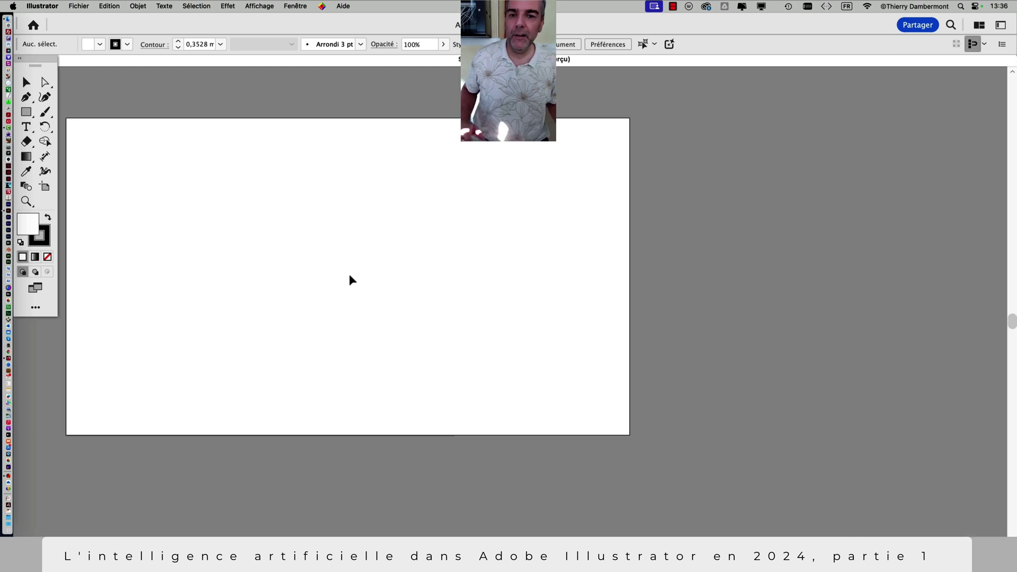
scroll(371, 270, left, 3)
- Detach the toolbar as a floating bar beside the artboard and arrange its tools in two columns
drag(48, 62, 93, 93)
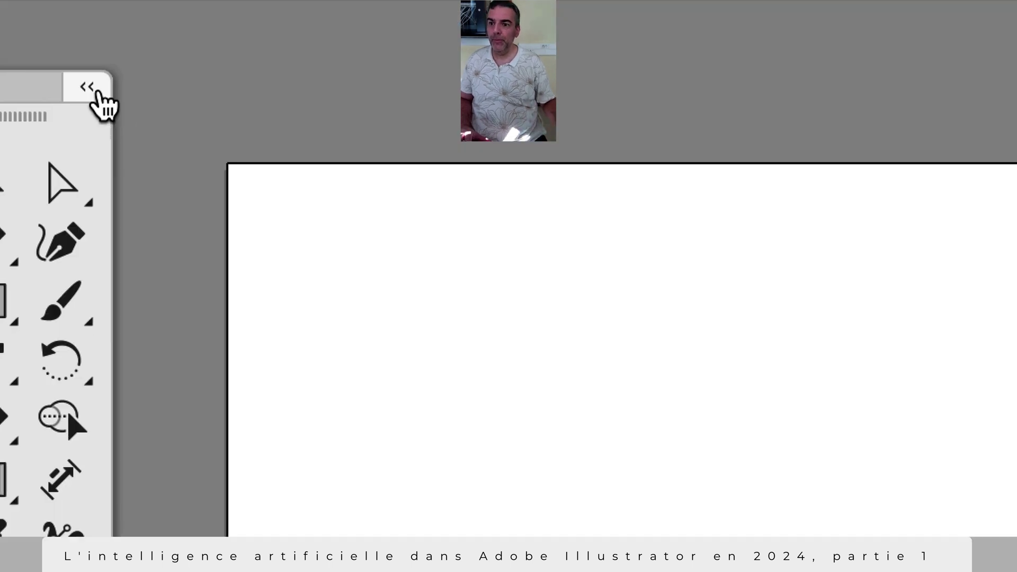
click(95, 89)
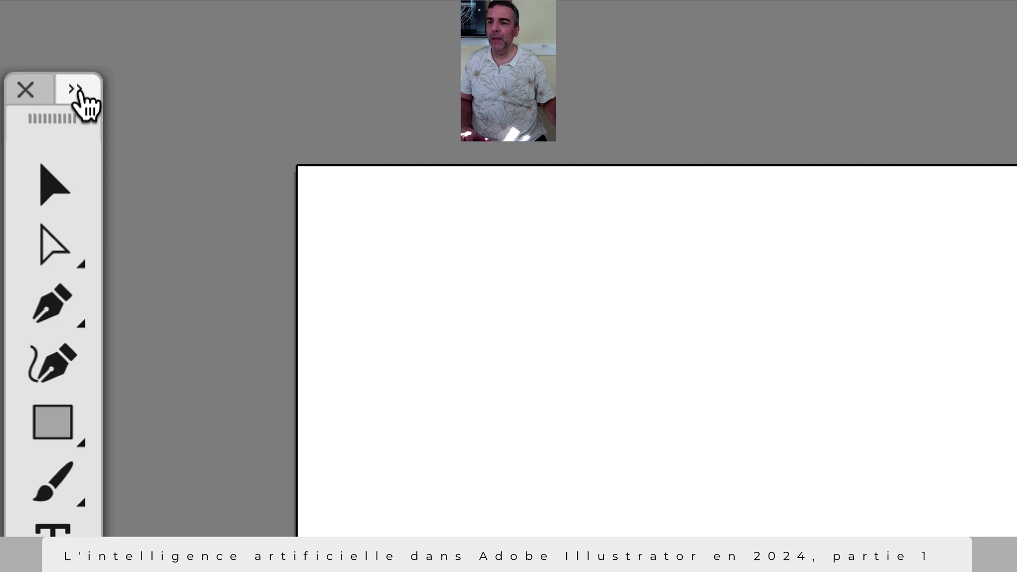
click(77, 90)
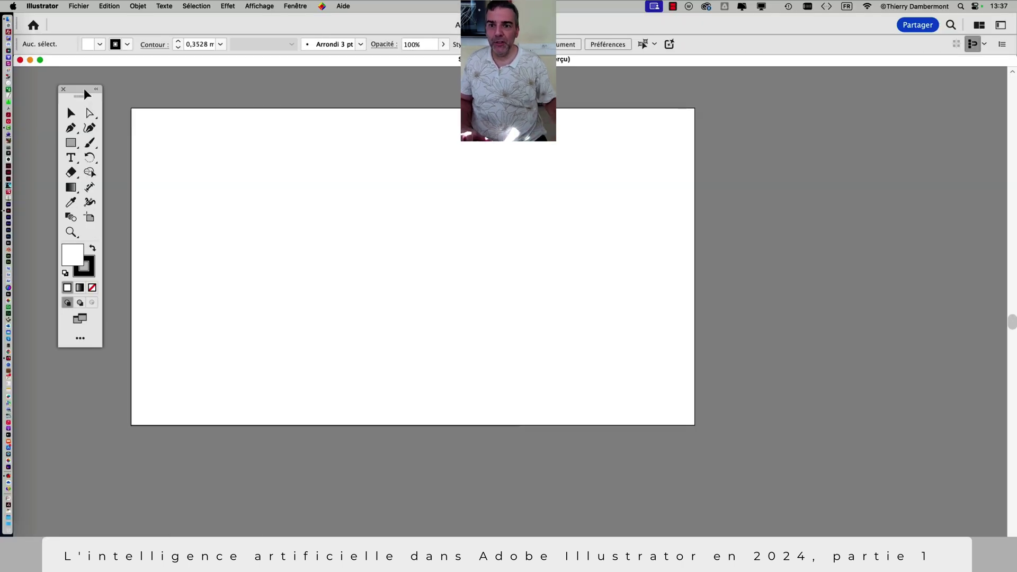
- Switch the toolbar from the basic to the advanced tool set
click(294, 5)
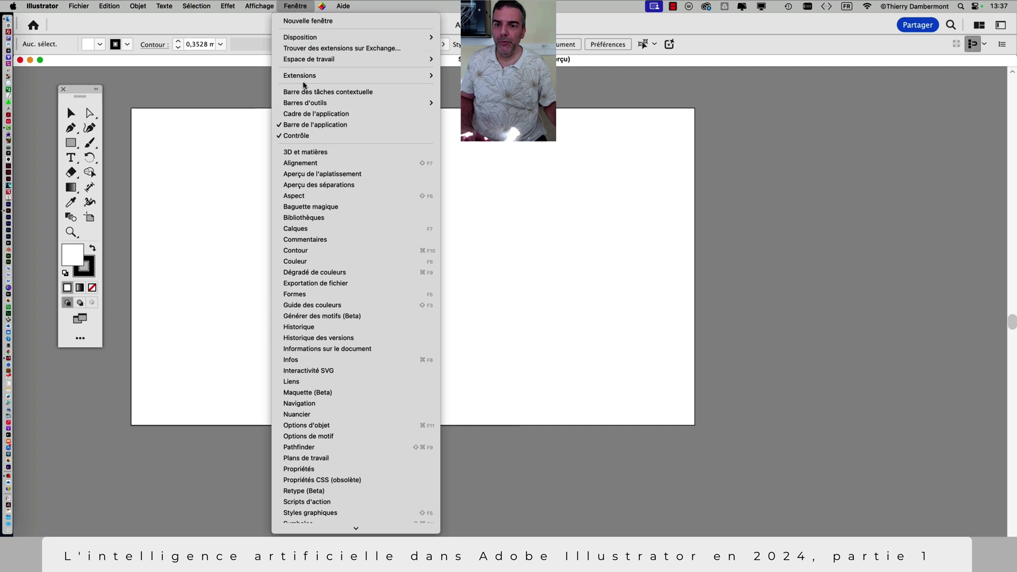
mouse_move(305, 105)
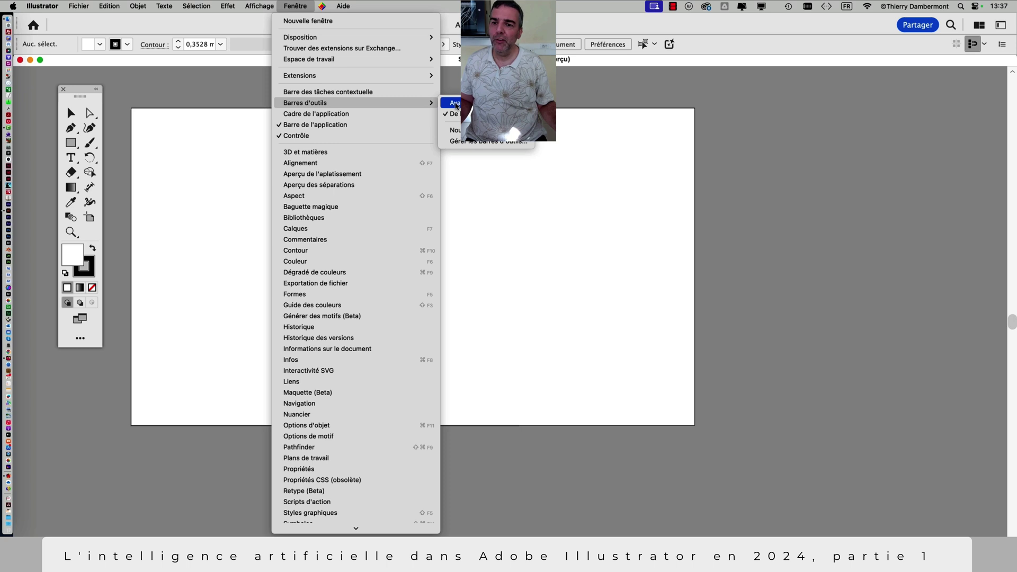
click(456, 104)
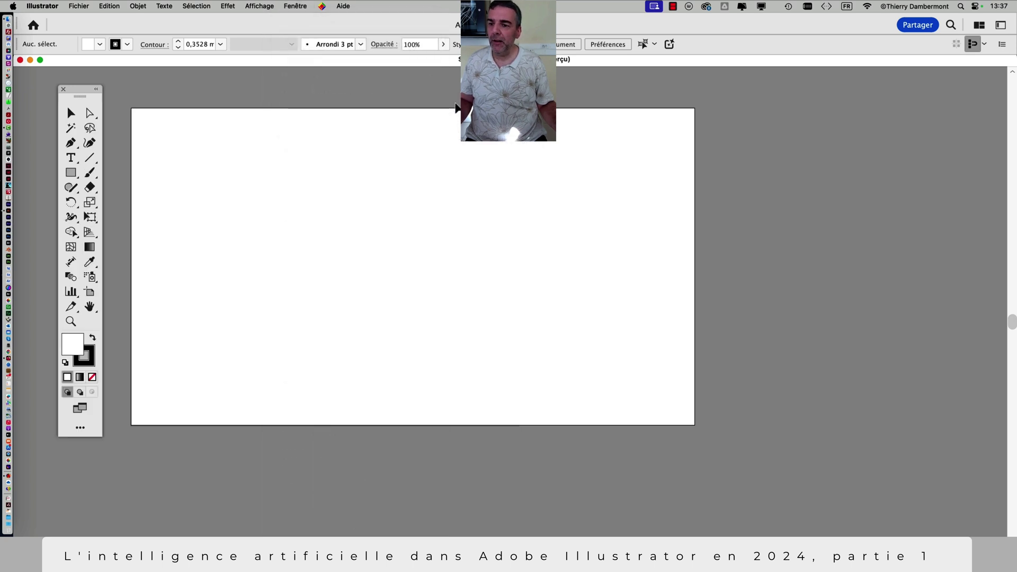
click(295, 5)
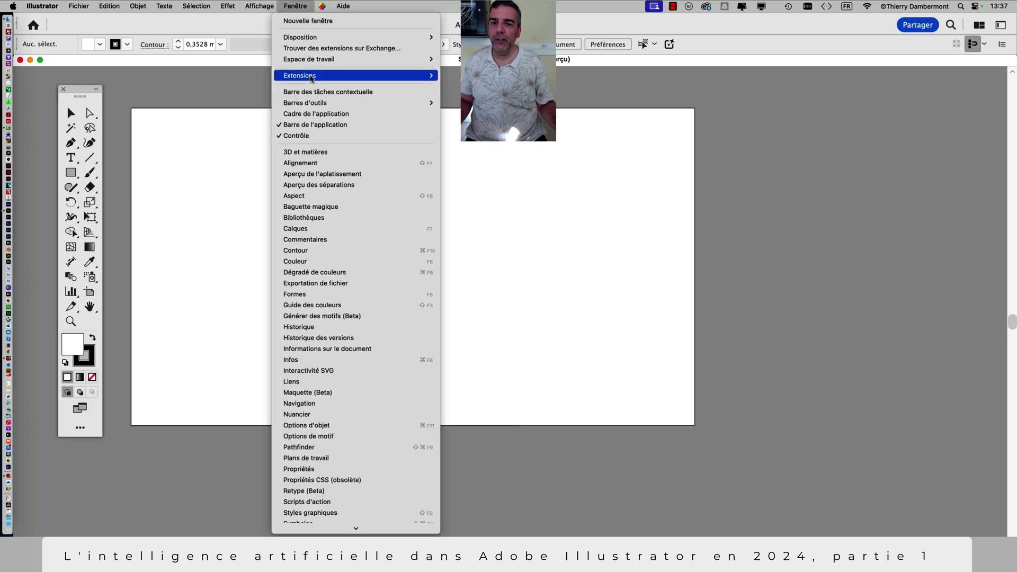
mouse_move(326, 102)
click(81, 93)
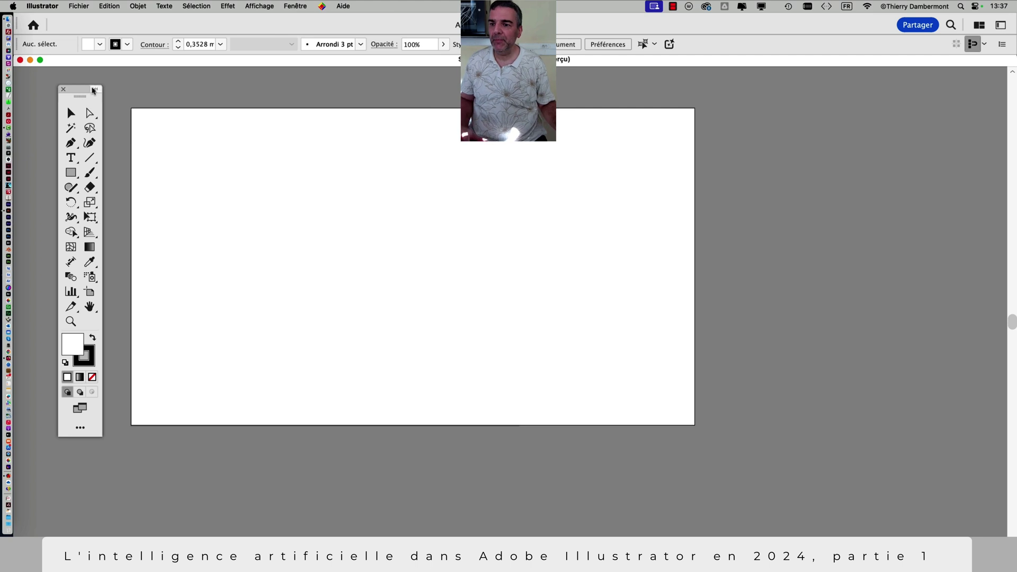
- Shift the floating toolbar slightly away from the artboard, close it and show the advanced toolbar again
drag(81, 92, 68, 93)
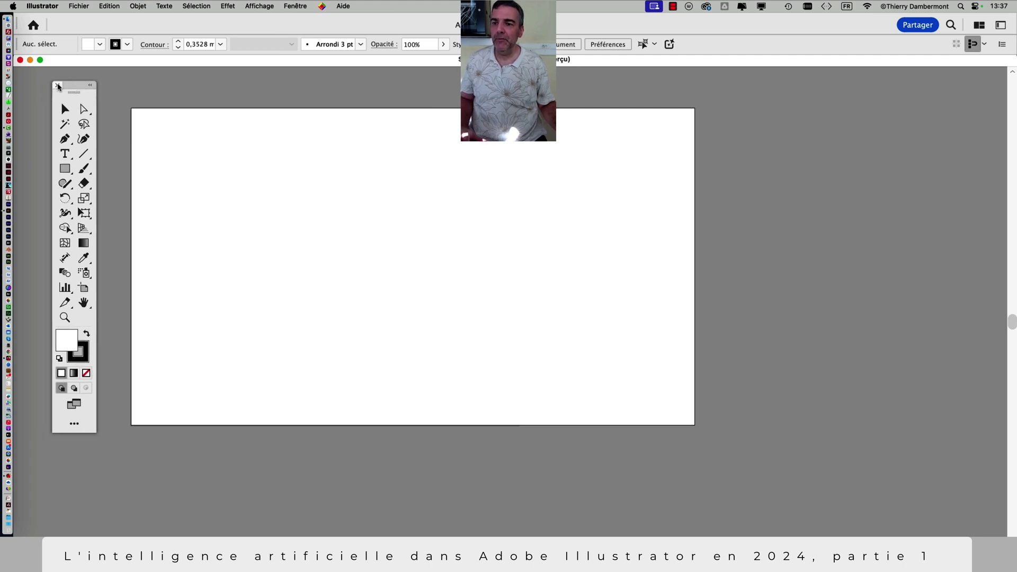
click(51, 90)
click(295, 6)
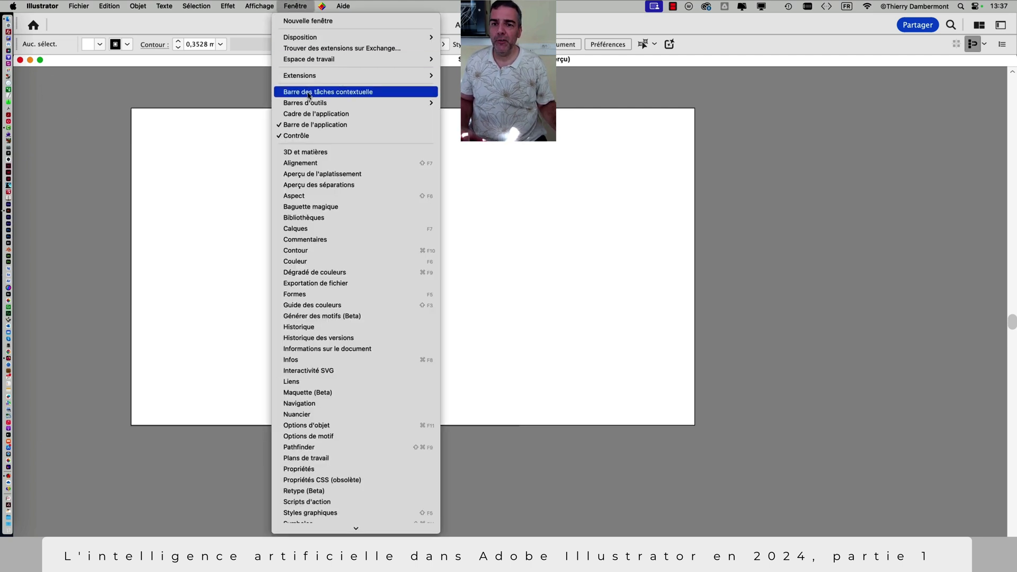
mouse_move(311, 105)
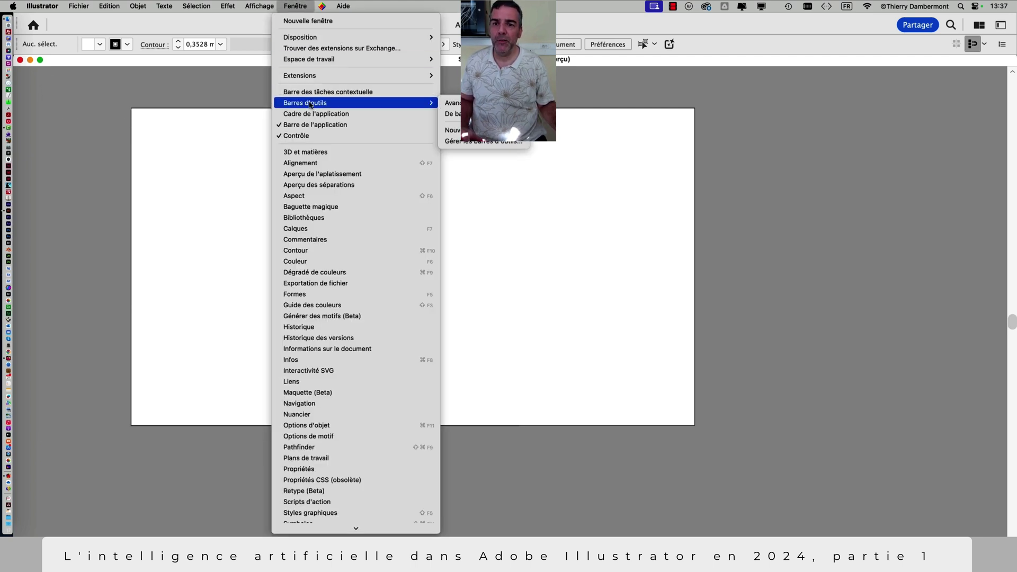
click(456, 103)
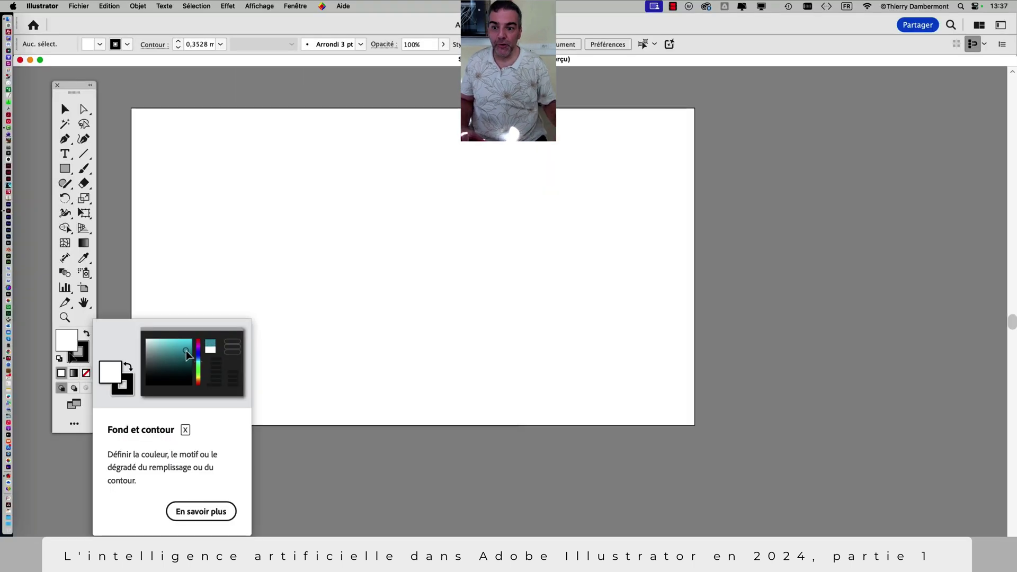
- Show the Calques (layers) panel as a floating panel and collapse the remaining docked panels to icons
click(295, 6)
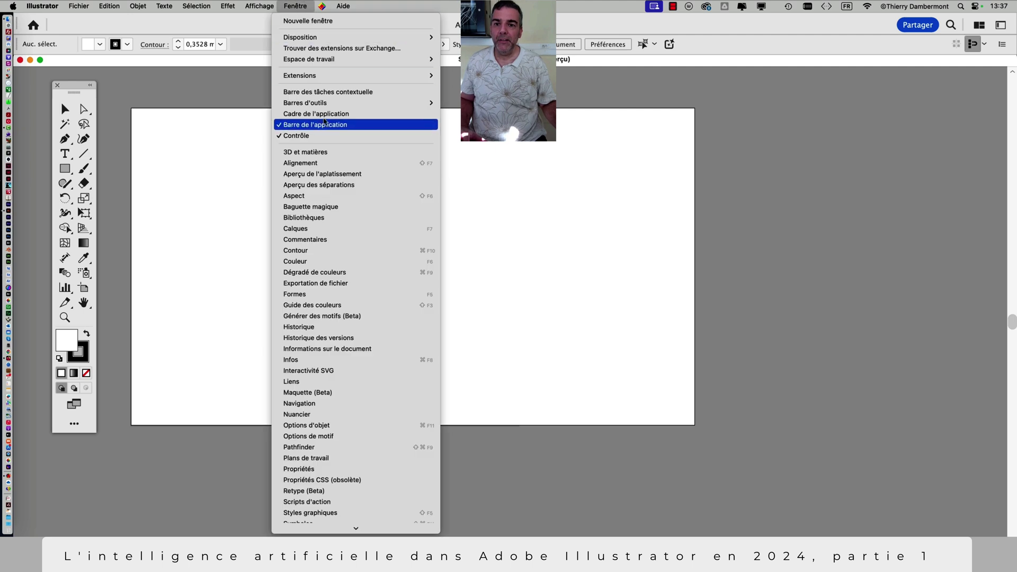
click(313, 228)
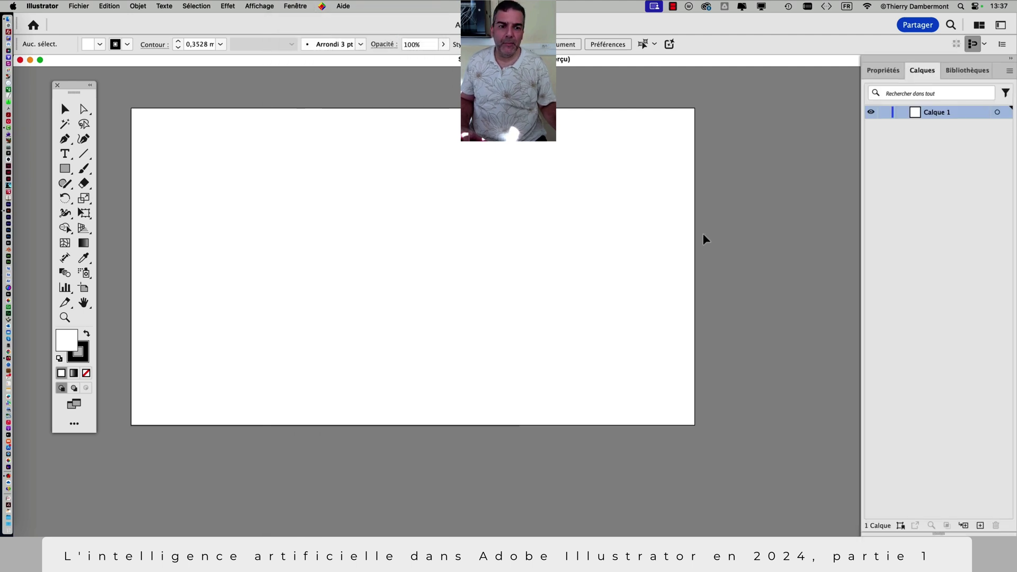
drag(922, 70, 594, 105)
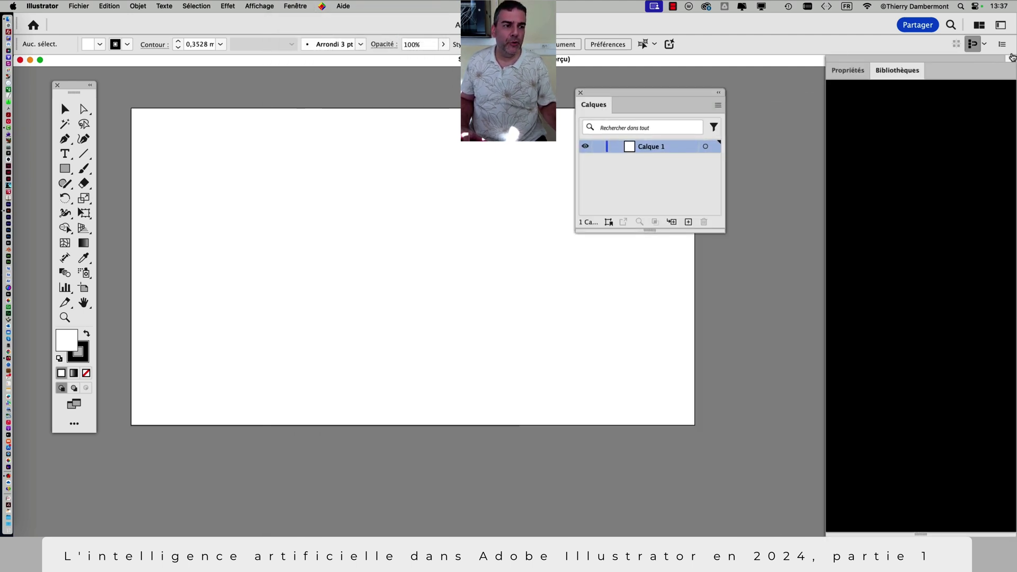
click(1011, 57)
- Move the floating Calques panel just beyond the artboard's right edge and enlarge it
drag(692, 96, 810, 96)
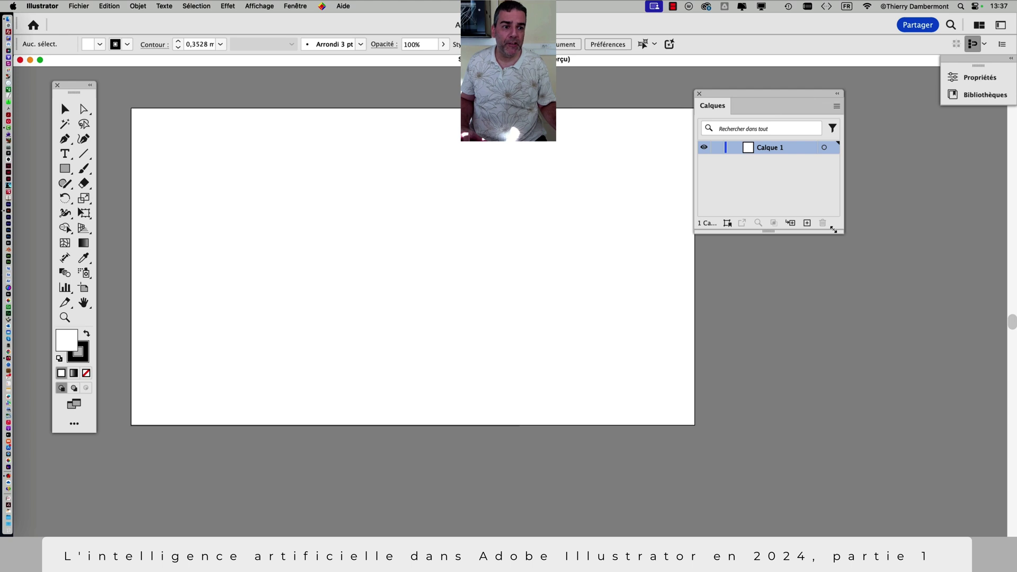
drag(841, 231, 897, 289)
drag(765, 95, 799, 139)
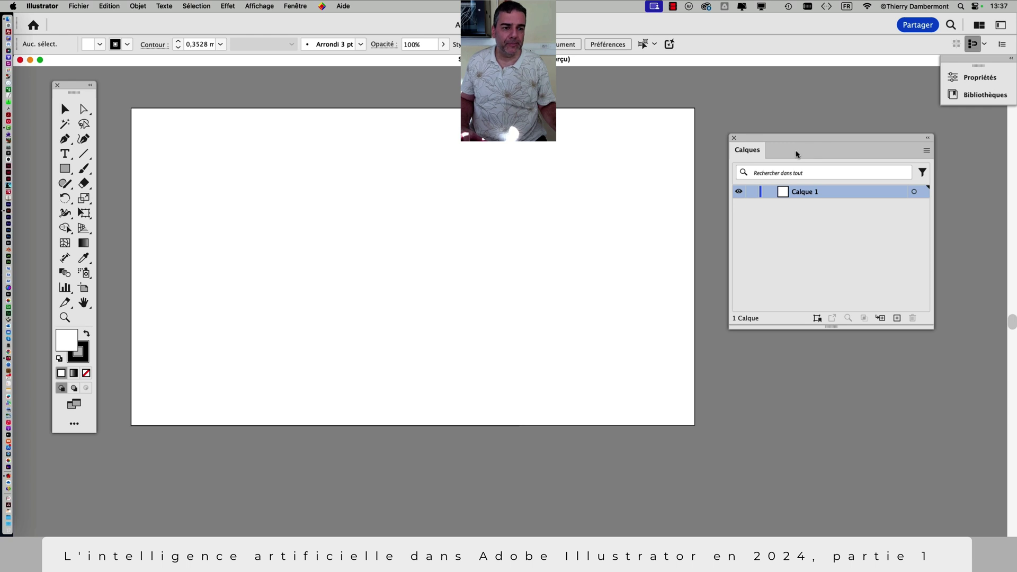
drag(780, 147, 765, 142)
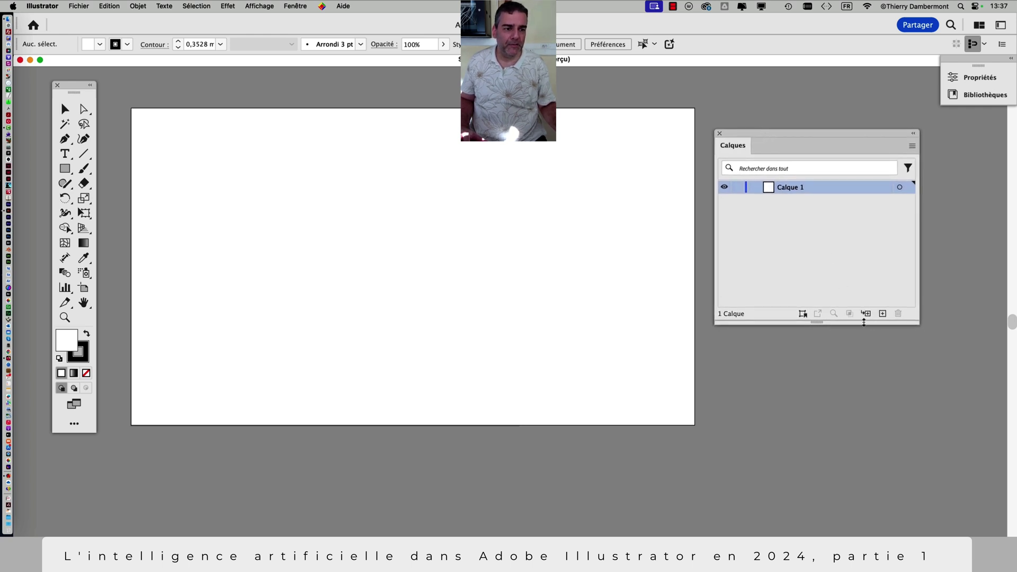
drag(914, 324, 884, 327)
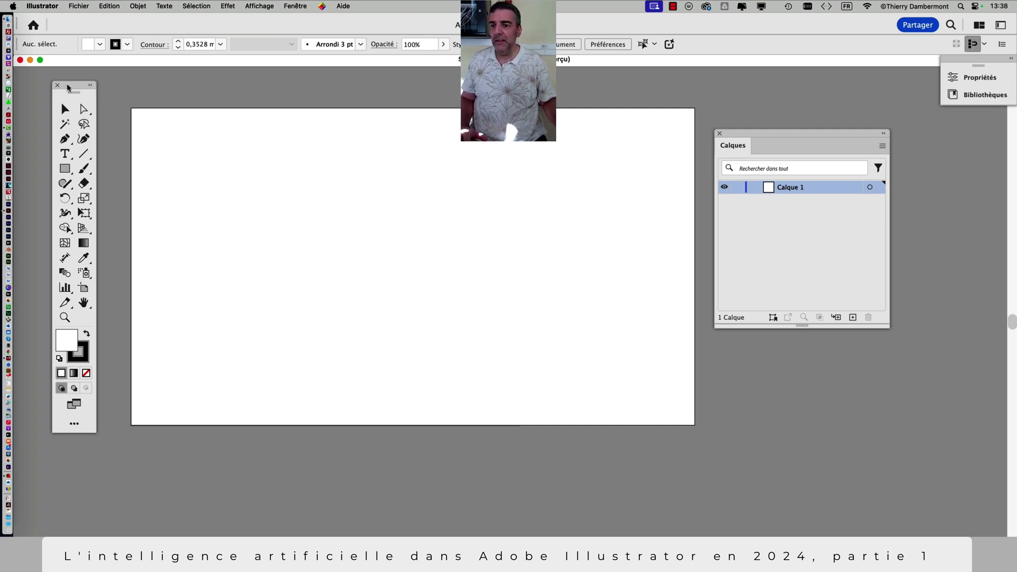
- Adjust the floating toolbar's position and check the installed Illustrator version in its About information
drag(68, 87, 77, 85)
click(29, 7)
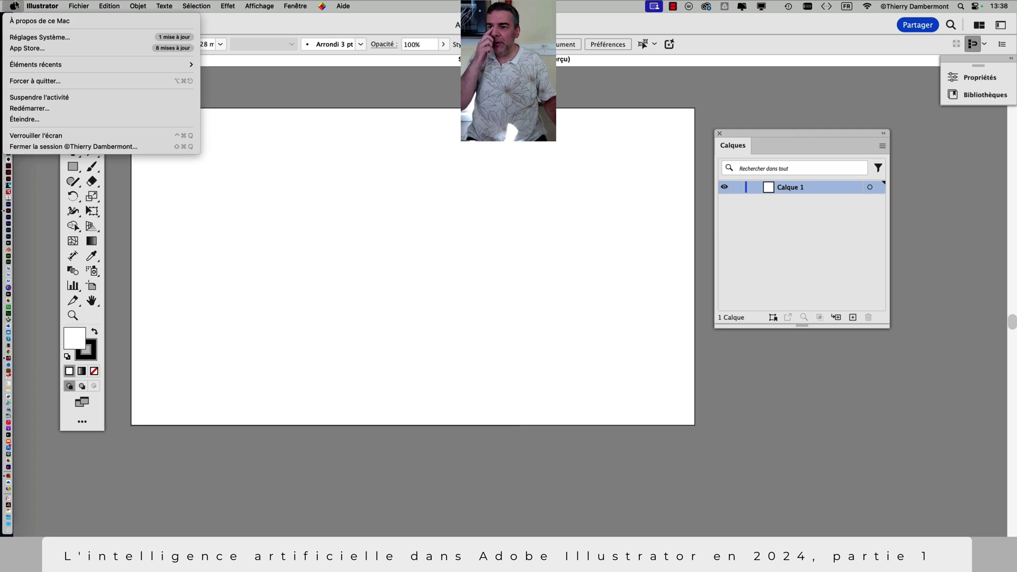
click(61, 21)
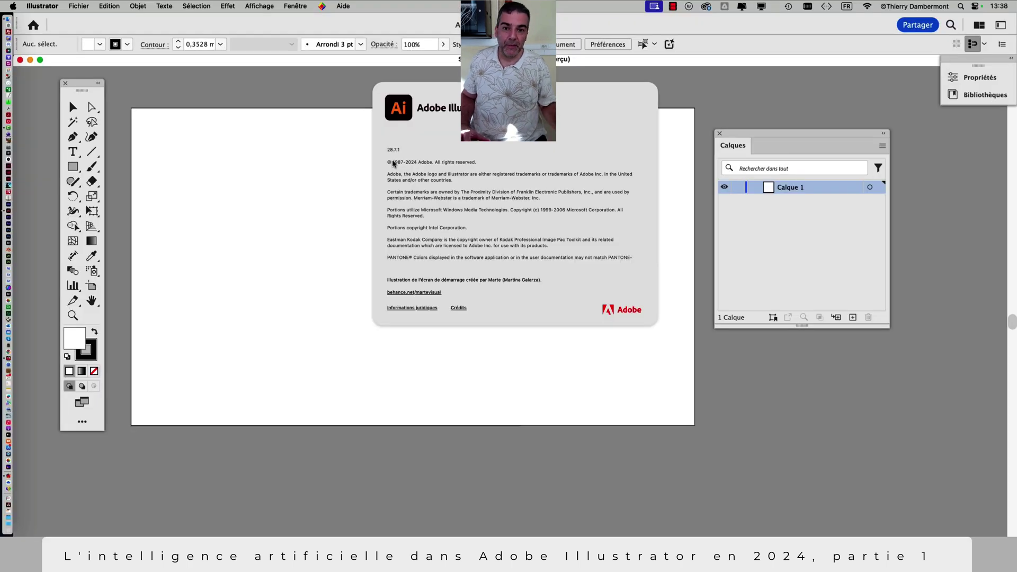
click(518, 95)
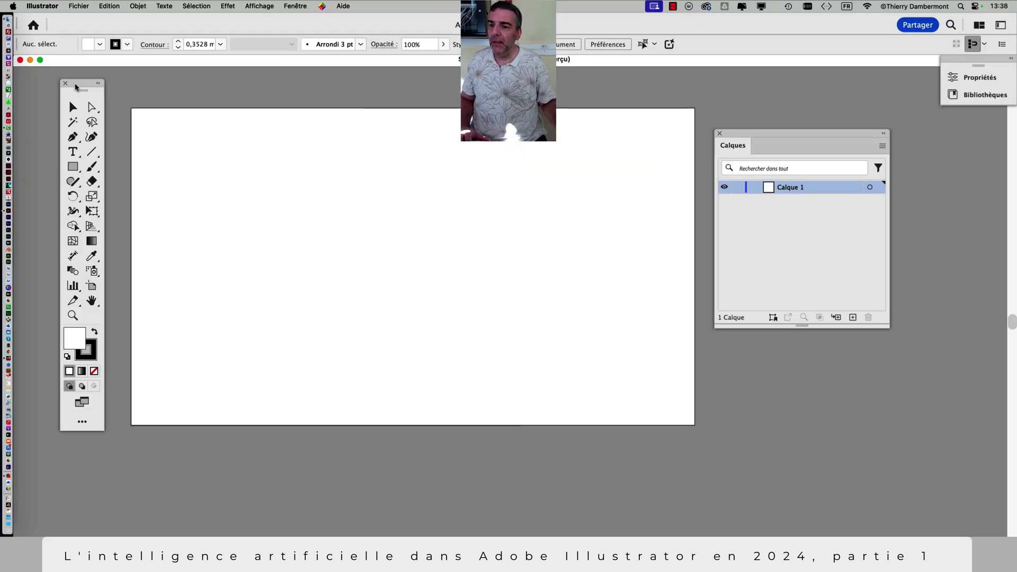
drag(77, 87, 66, 91)
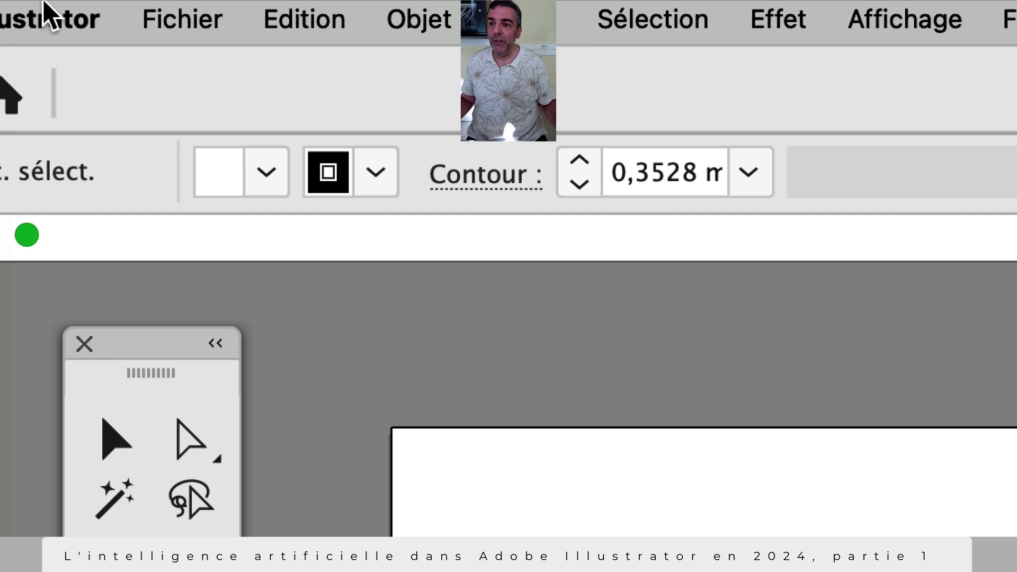
click(47, 12)
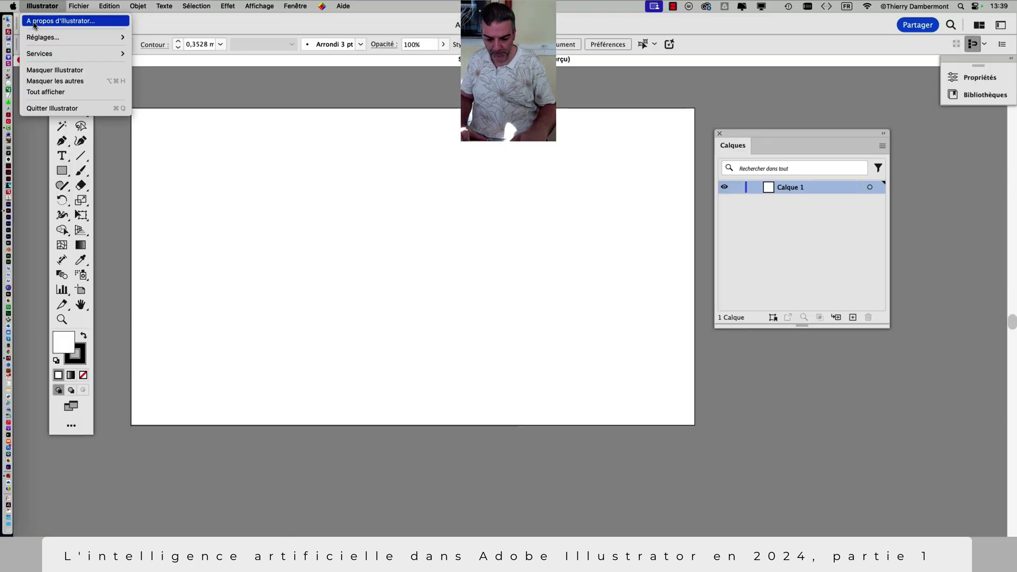
click(33, 24)
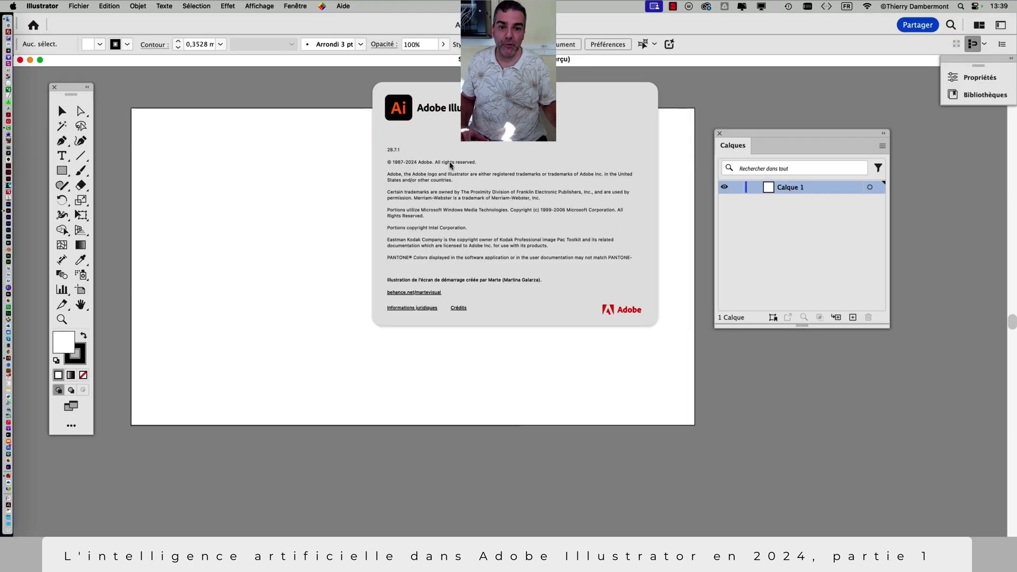
click(599, 178)
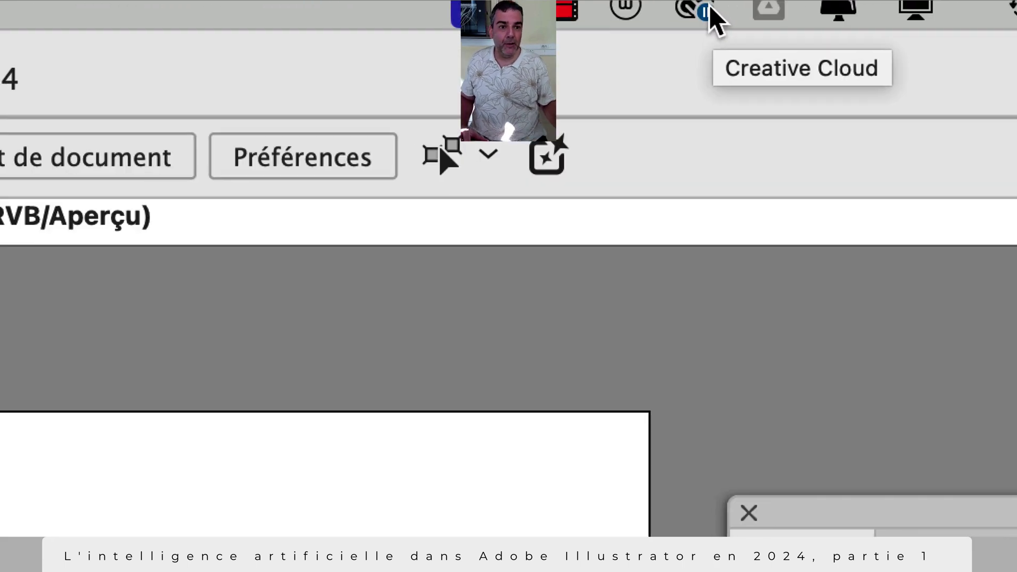
- Switch to Creative Cloud, review the available and recent application updates, and return to Illustrator
click(709, 7)
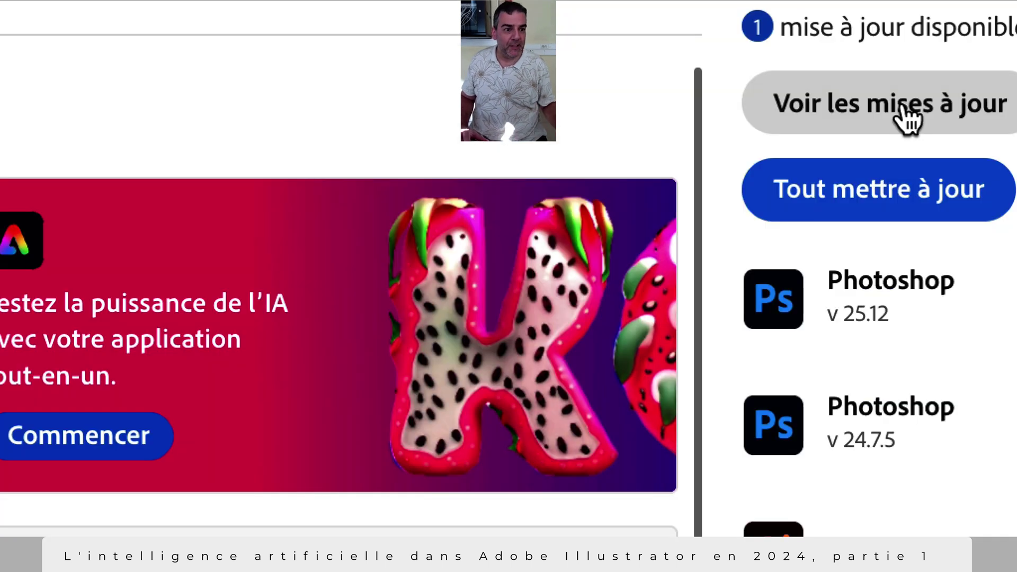
click(905, 106)
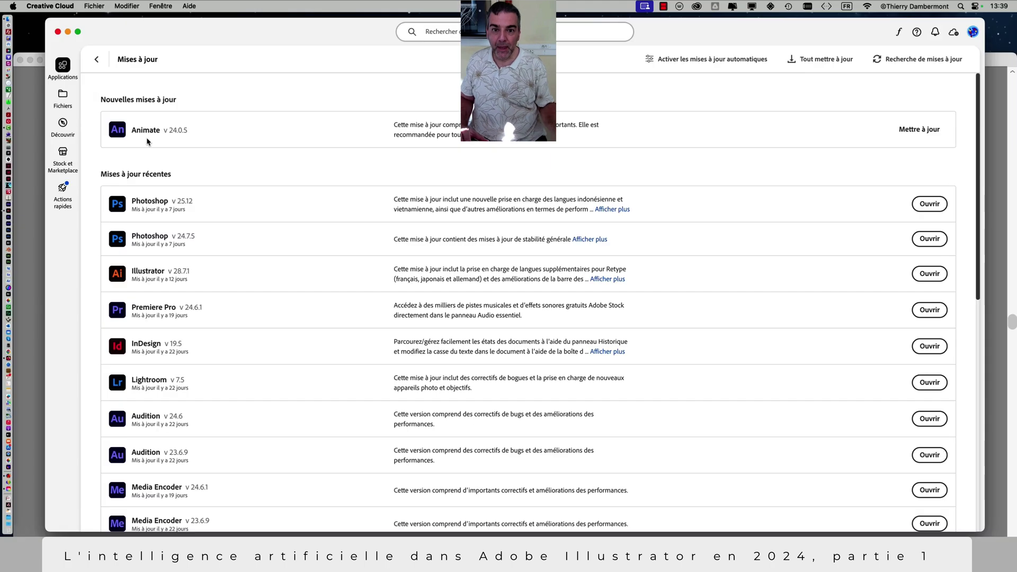
click(68, 31)
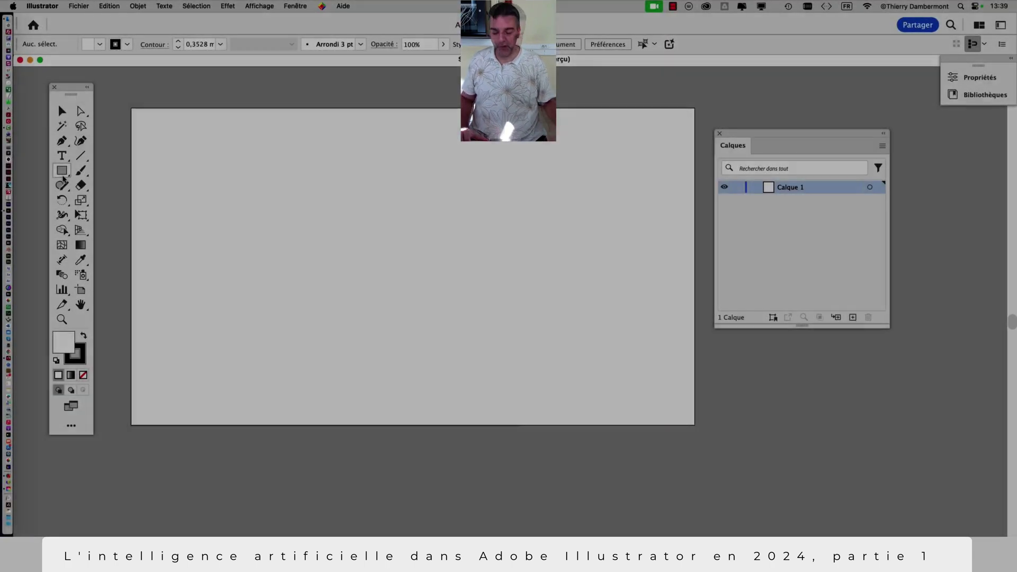
- Draw a square freehand with the Rectangle tool near the artboard's upper-left corner, cancelling the numeric size dialog
click(61, 171)
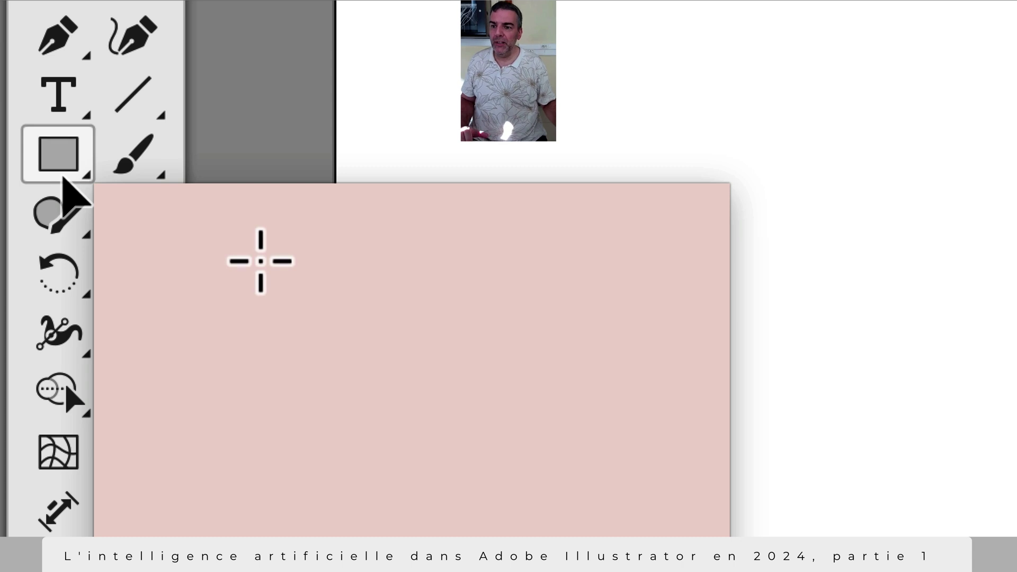
click(62, 175)
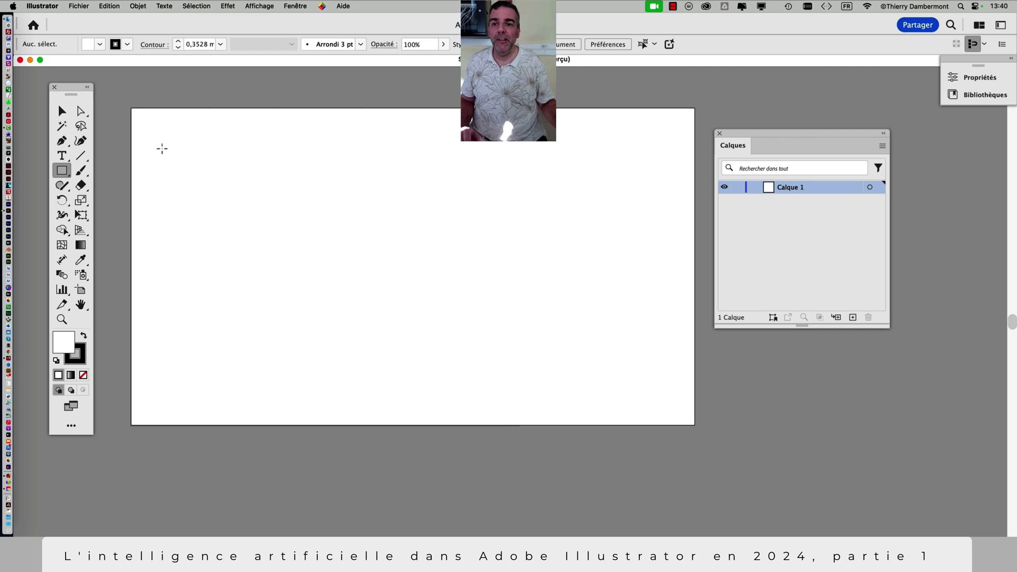
click(162, 149)
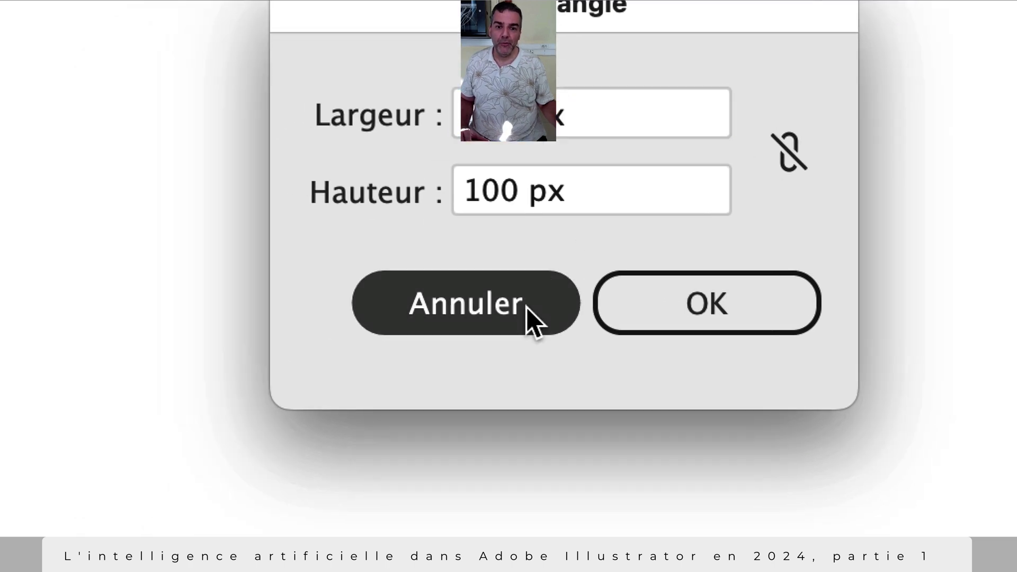
click(525, 307)
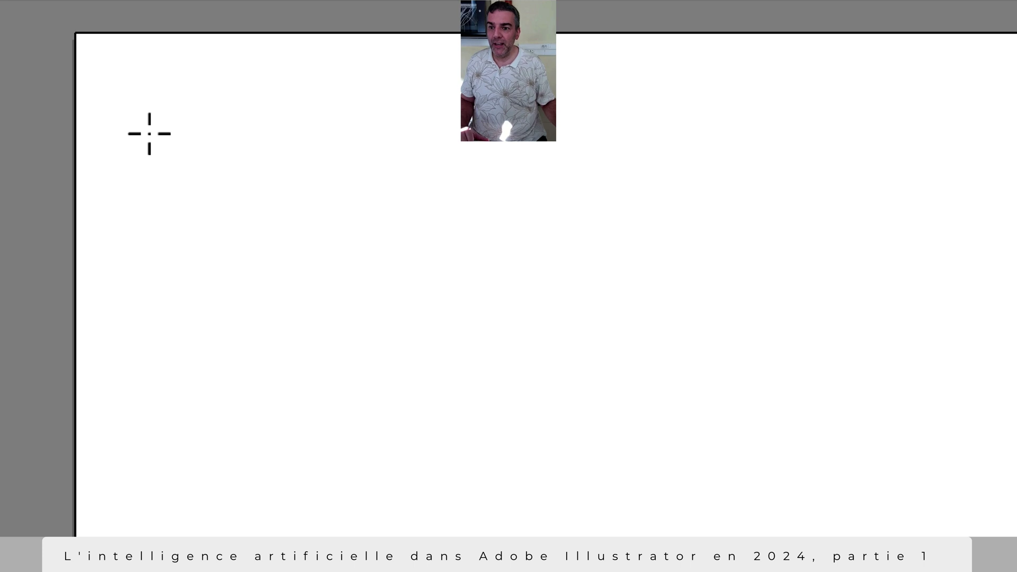
drag(149, 133, 245, 230)
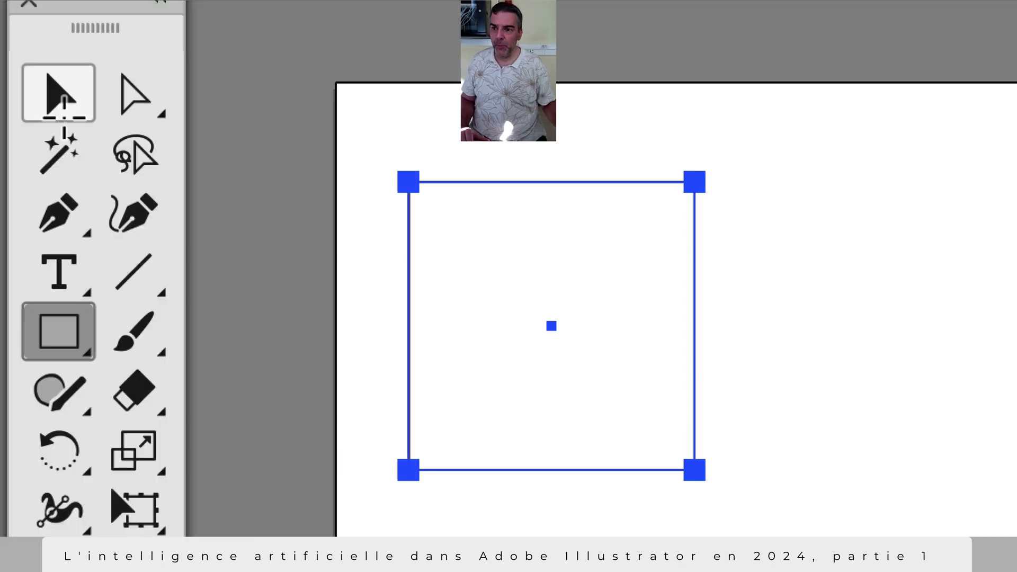
- Switch to the Selection tool, practise deselecting and selecting the square by its outline, and keep the square selected
click(62, 100)
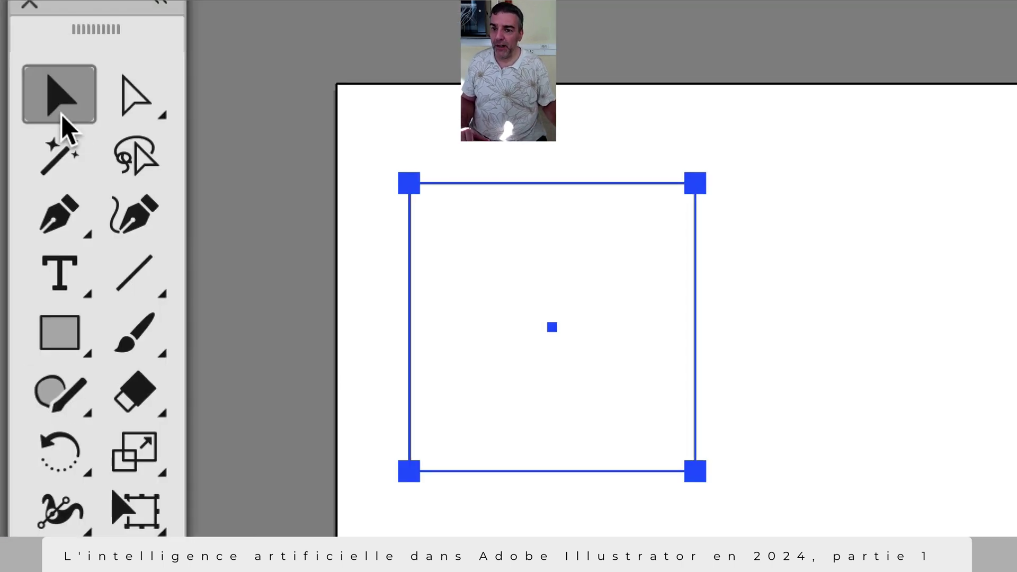
click(437, 144)
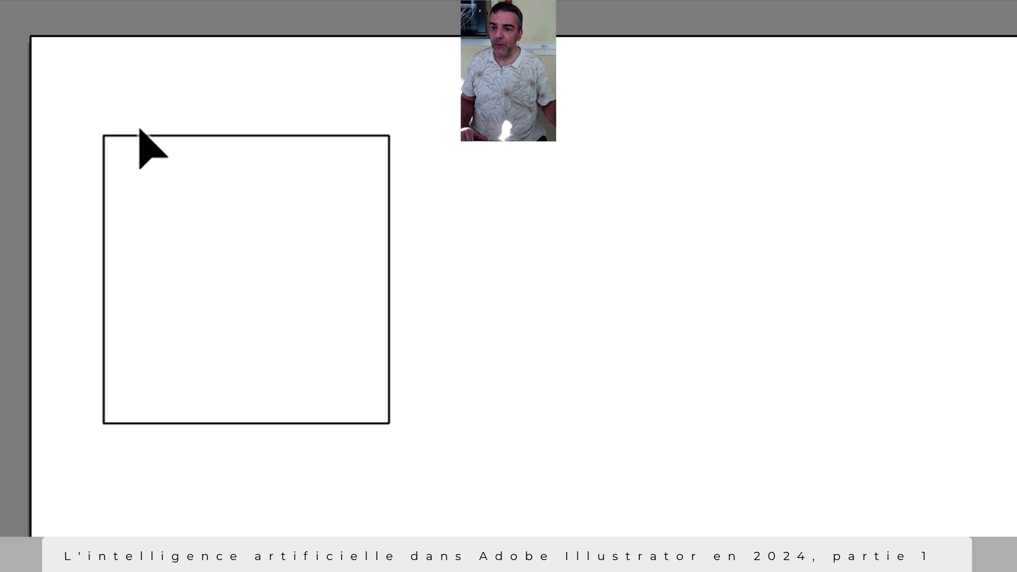
click(138, 136)
click(131, 91)
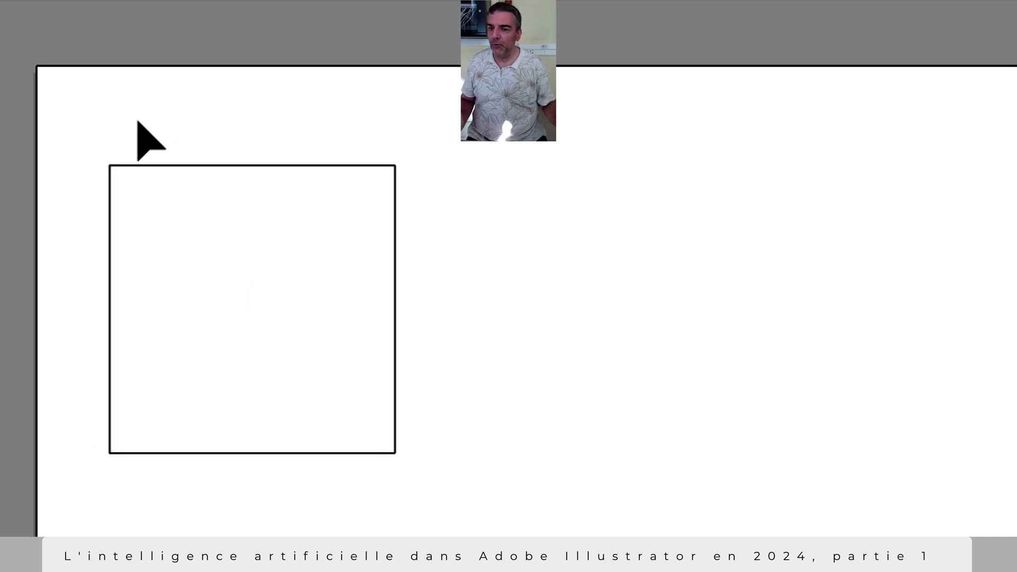
click(138, 167)
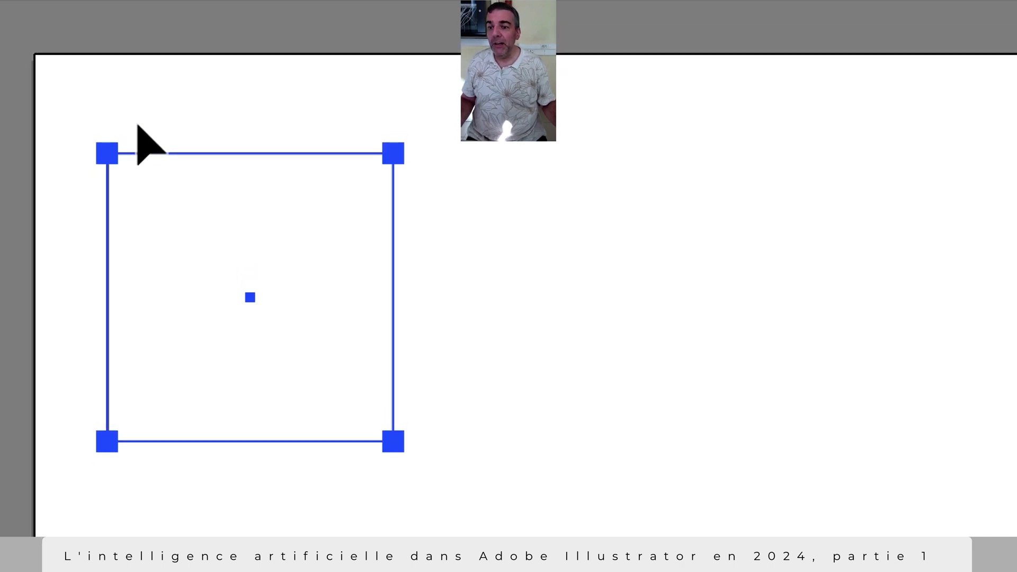
click(138, 127)
click(136, 153)
click(138, 114)
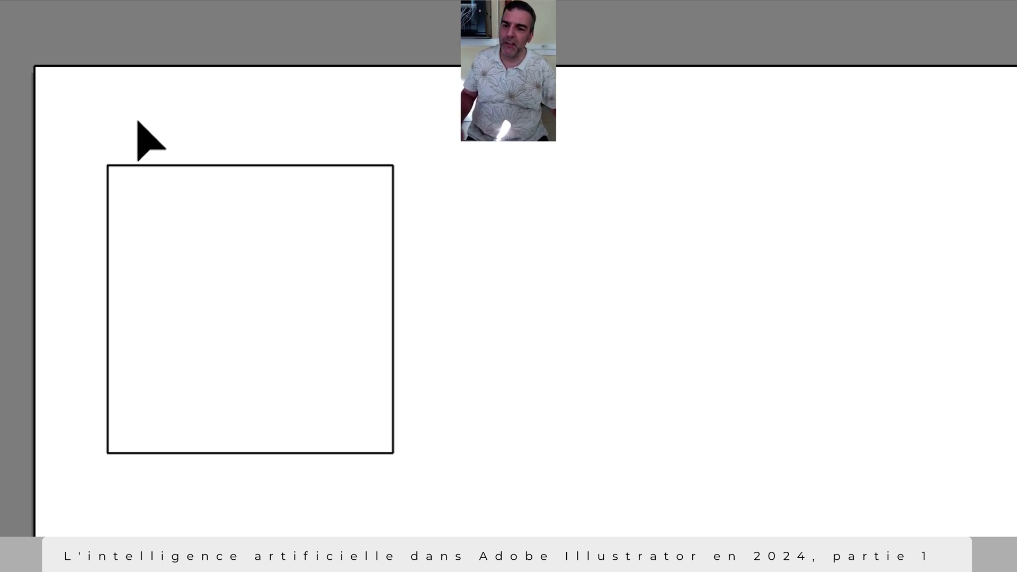
click(117, 165)
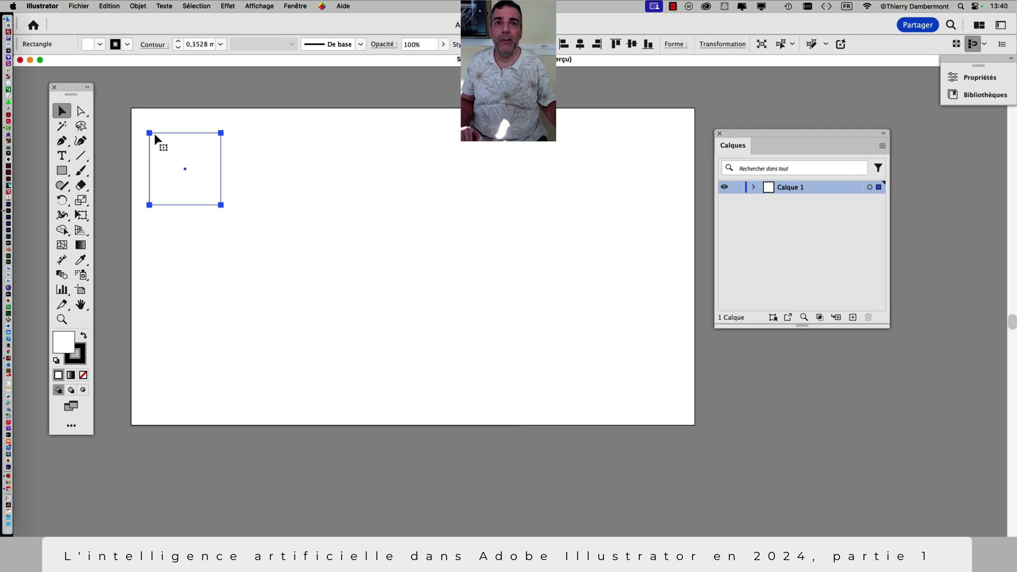
- Show the contextual task bar (Barre des tâches contextuelle) and move it onto the artboard just below the square
click(284, 7)
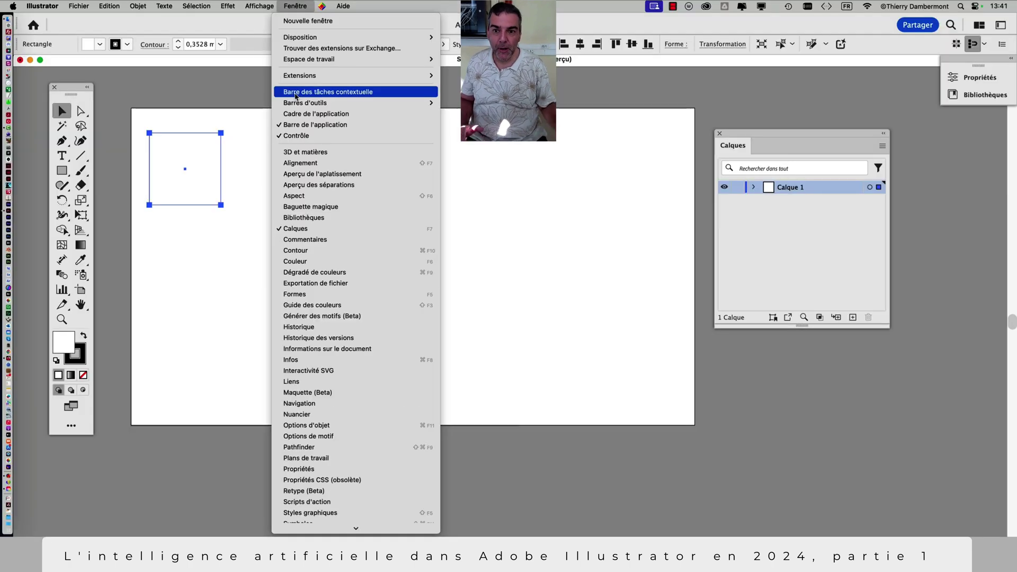
click(295, 93)
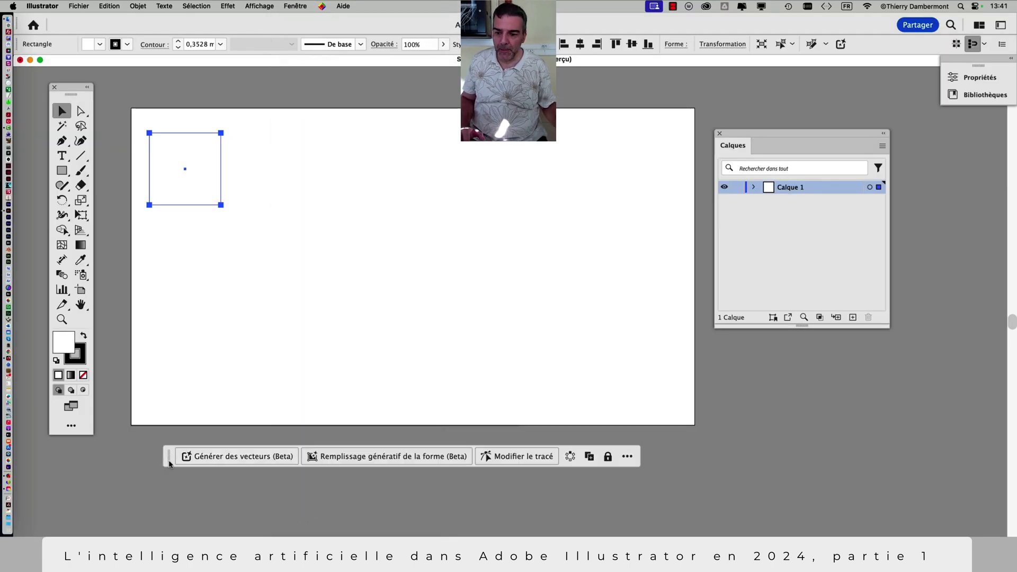
drag(169, 456, 164, 256)
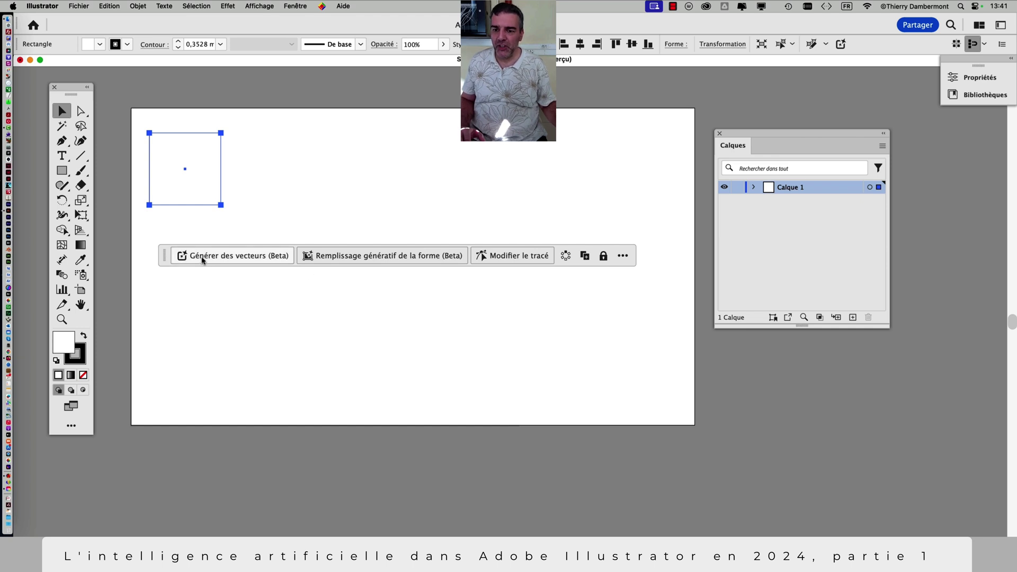
- Open all Générer des vecteurs (Beta) settings from the contextual task bar, and dismiss both the dialog and the bar
mouse_move(204, 261)
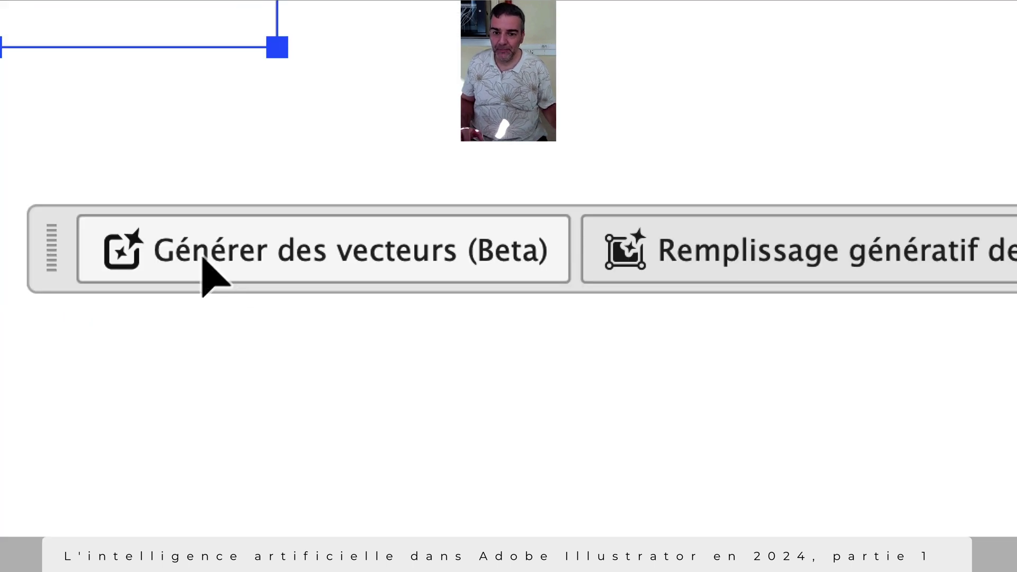
click(204, 259)
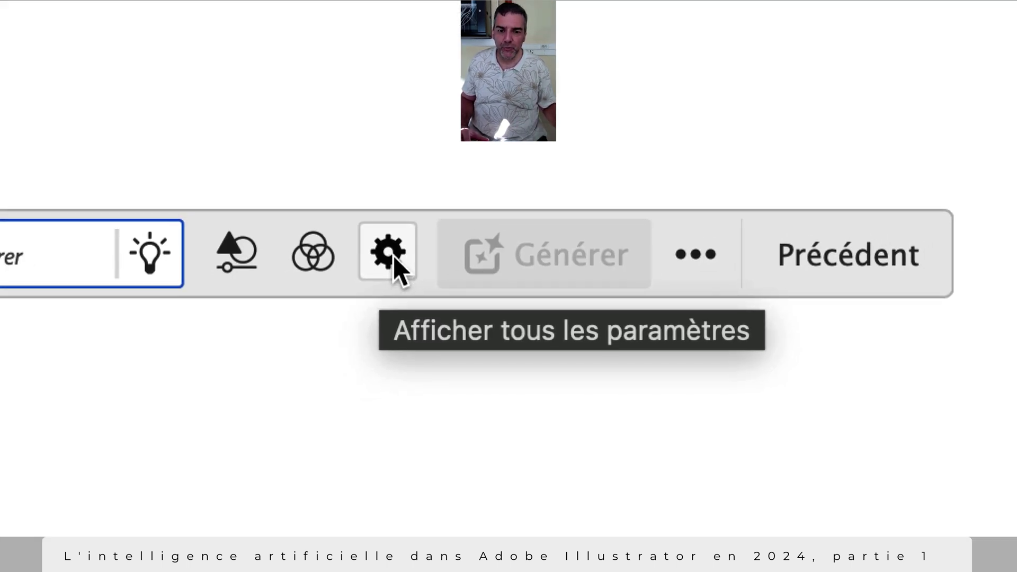
click(395, 259)
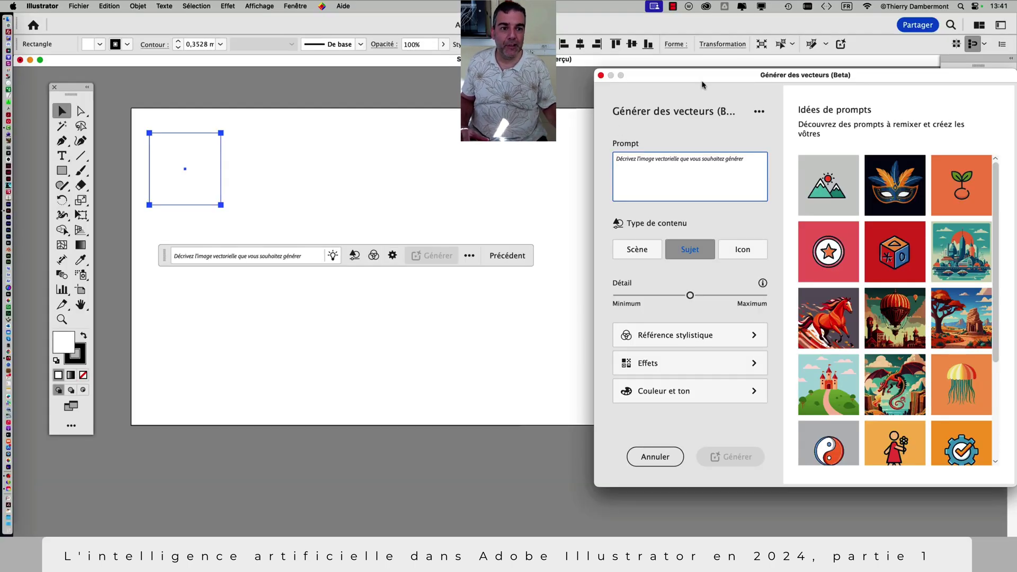
drag(703, 85, 609, 91)
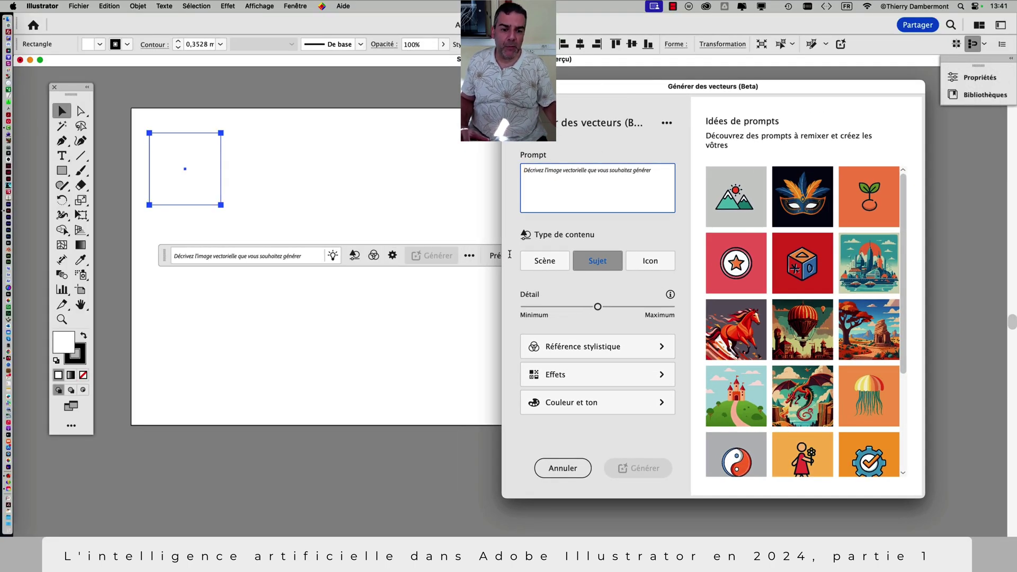
click(561, 466)
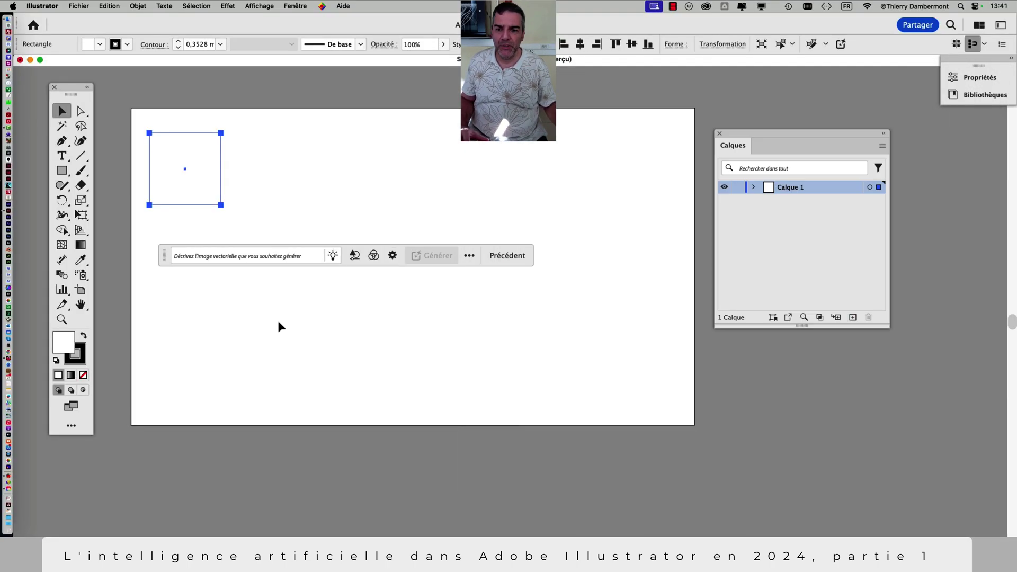
click(295, 6)
click(307, 92)
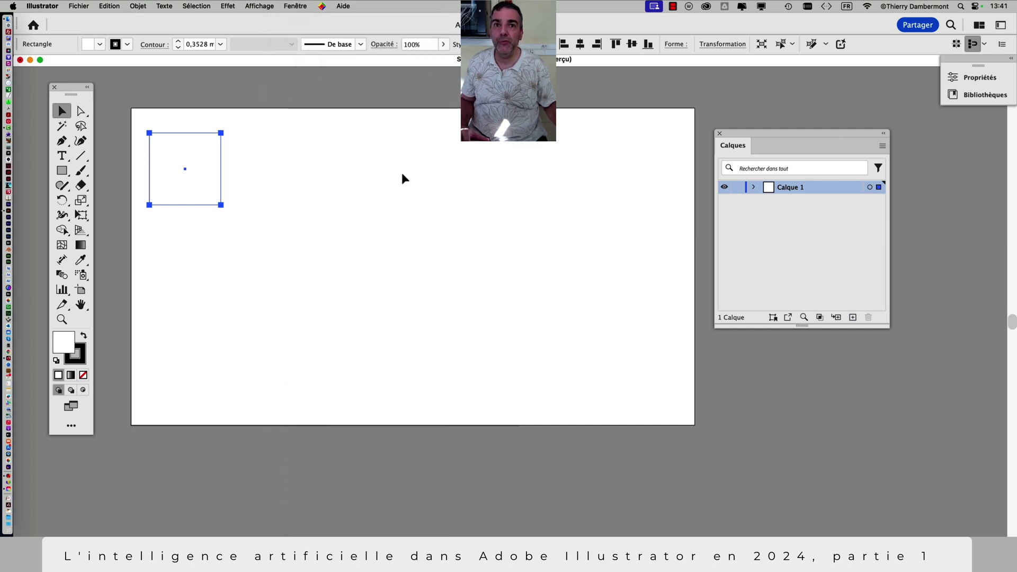
- Open the Générer des vecteurs (Beta) dialog for the selected square without the contextual task bar and shift it slightly upward
click(136, 5)
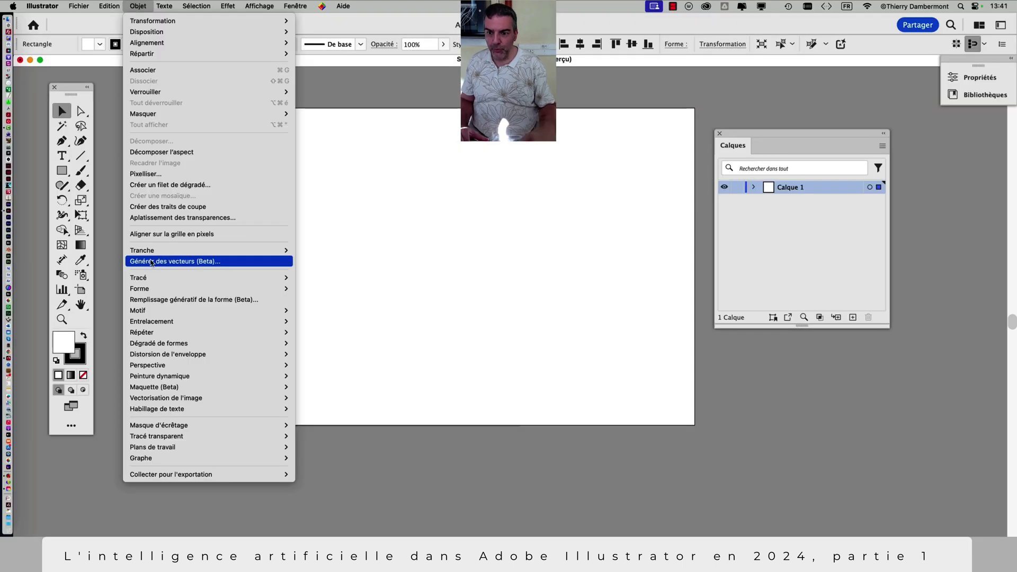
mouse_move(78, 6)
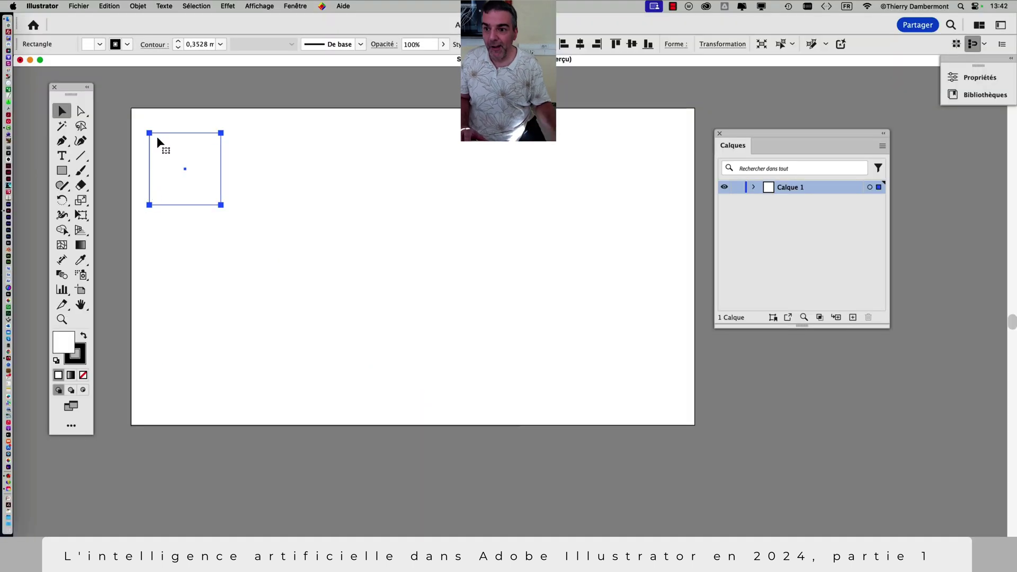
click(109, 6)
mouse_move(110, 206)
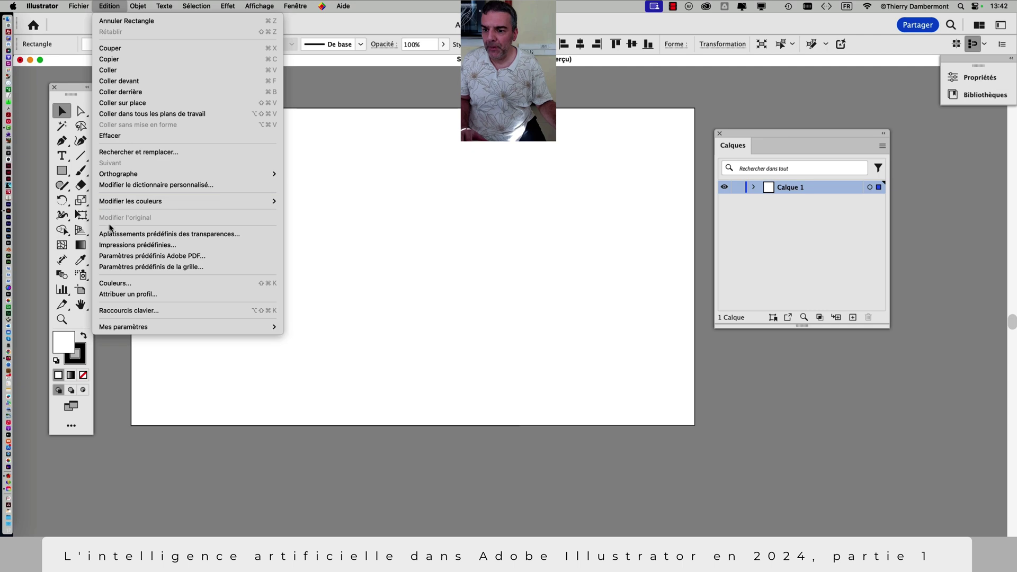
mouse_move(72, 8)
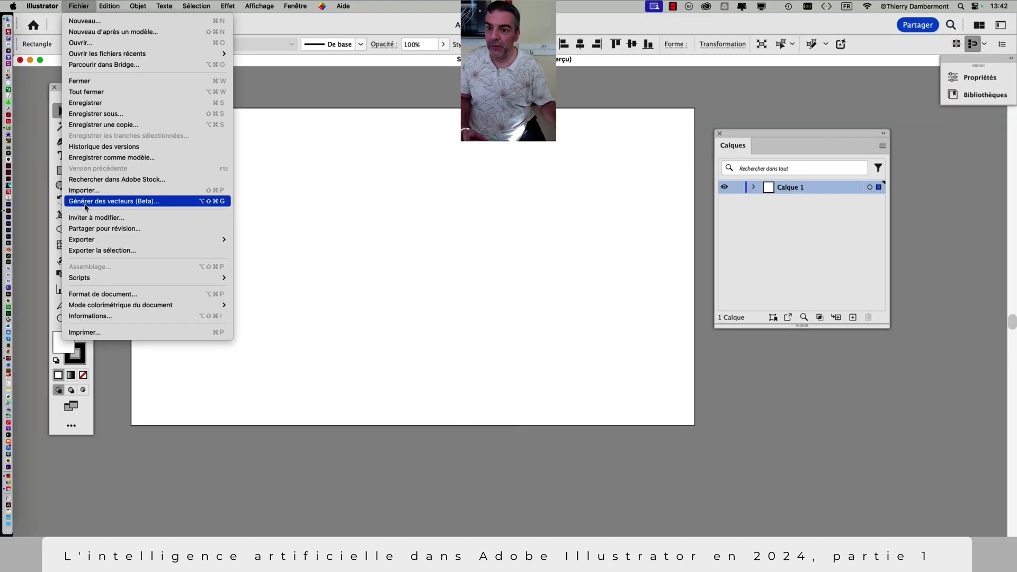
click(86, 201)
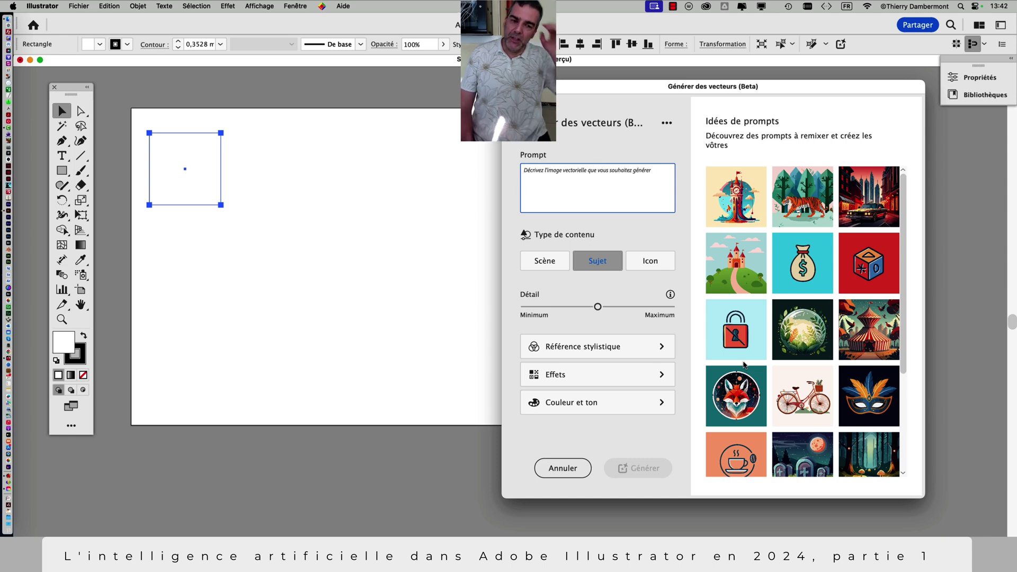
mouse_move(608, 90)
mouse_down()
mouse_move(569, 95)
mouse_move(611, 81)
mouse_up()
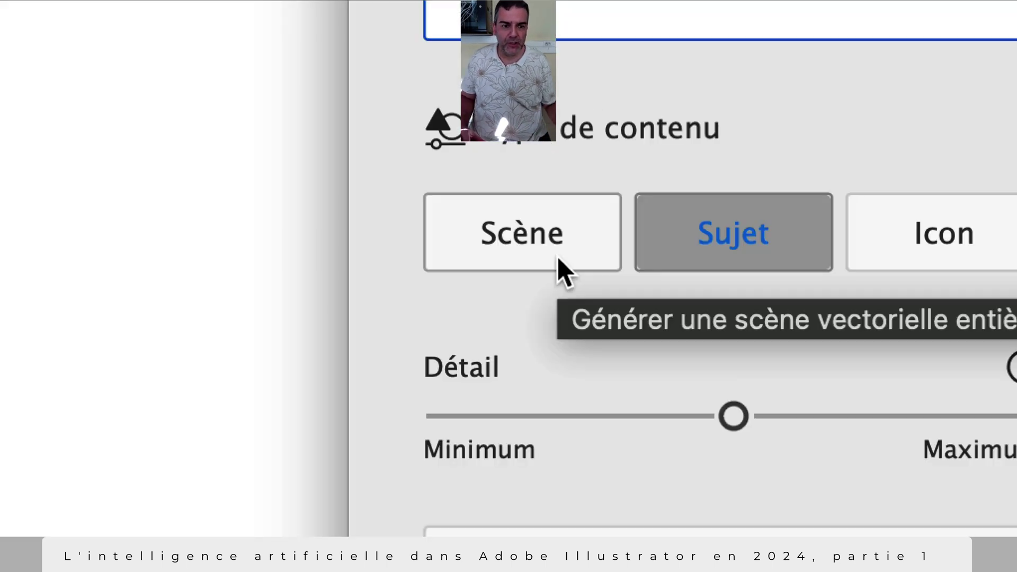
- Try the Scène, Sujet and Icon content types for the vector generation and set the content type to Scène
click(559, 262)
click(753, 249)
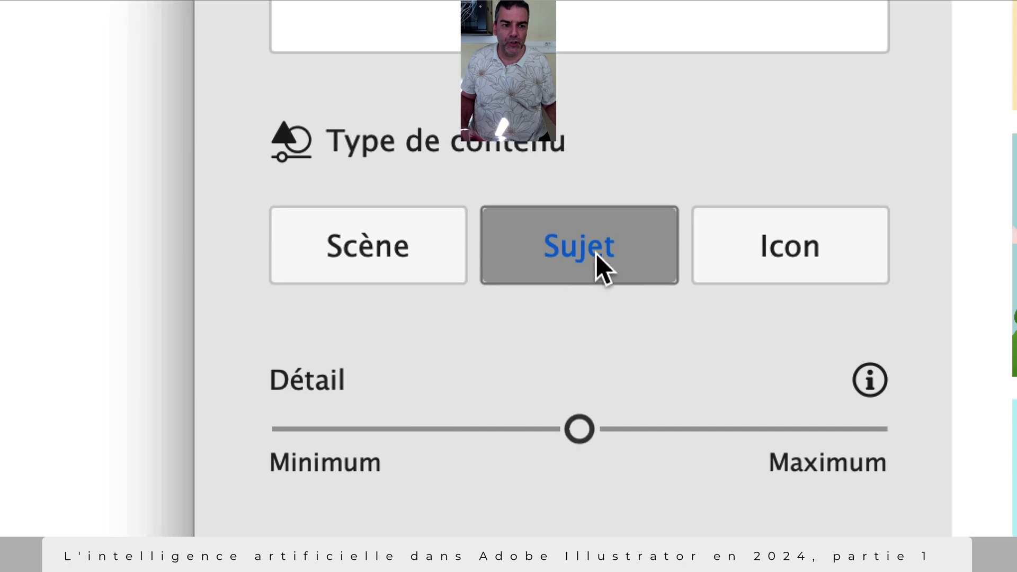
click(896, 262)
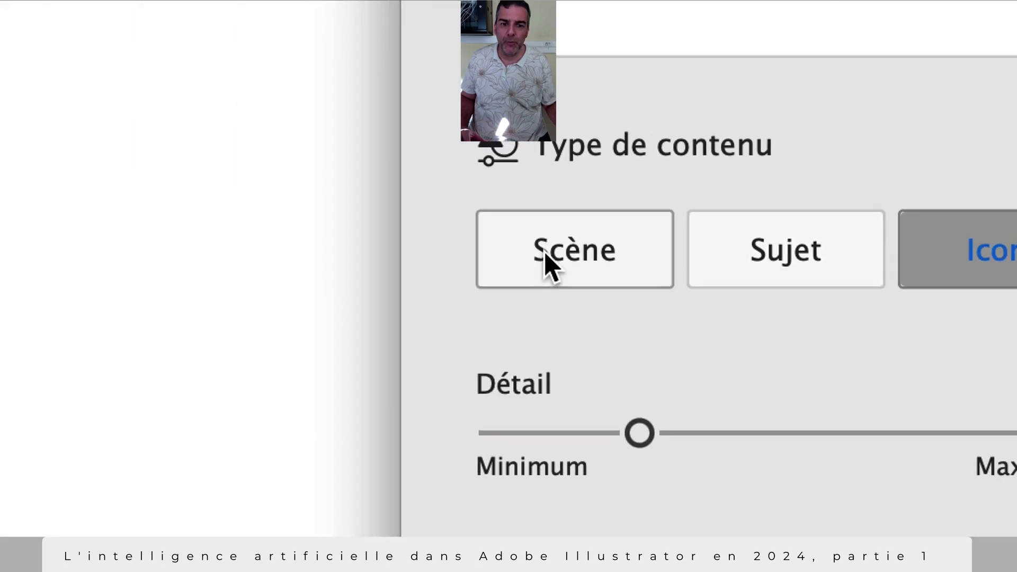
click(546, 254)
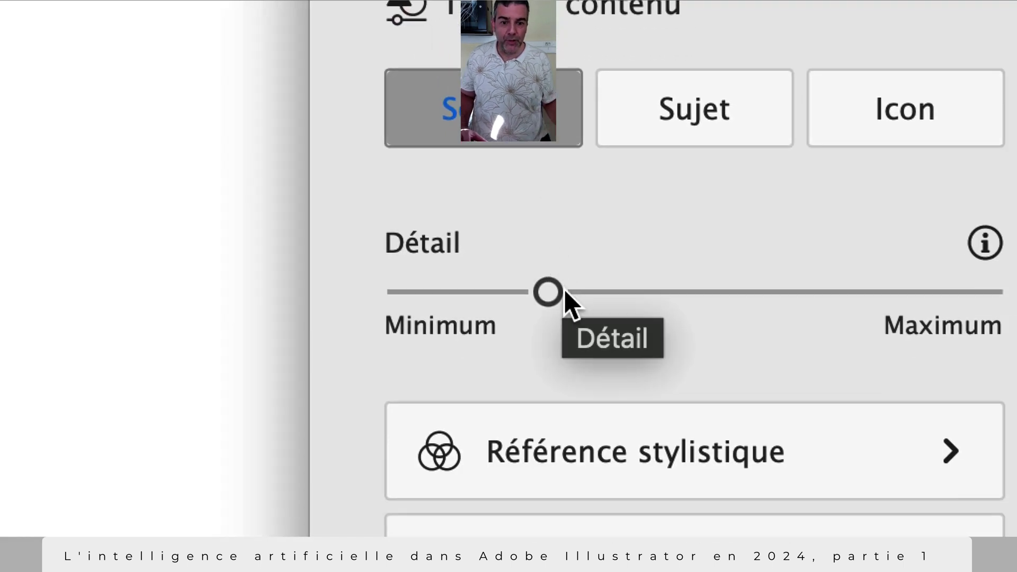
- Try the detail level at minimum, set it to maximum, and open the Référence stylistique options
drag(630, 409, 1016, 409)
drag(644, 289, 3, 290)
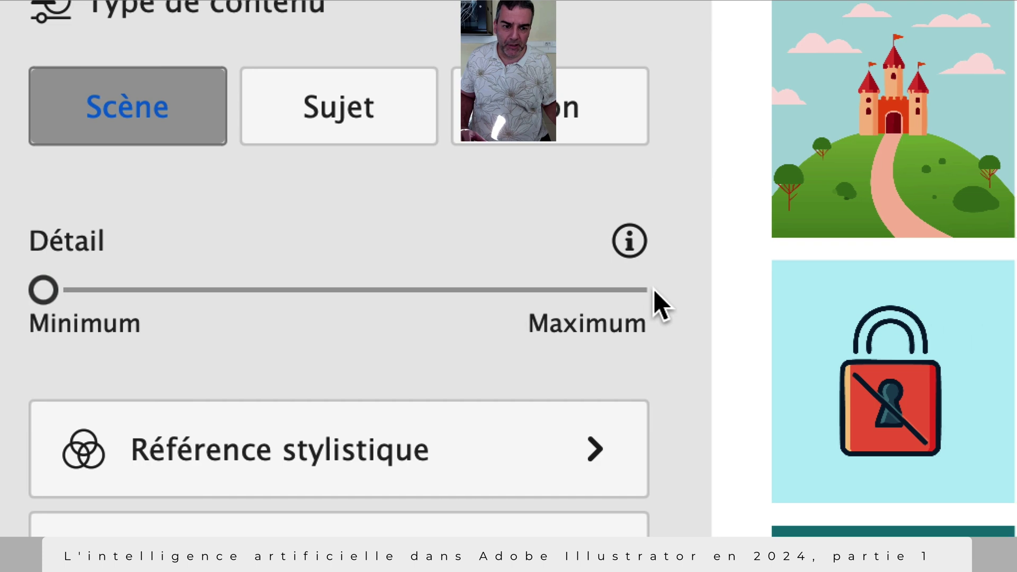
click(853, 289)
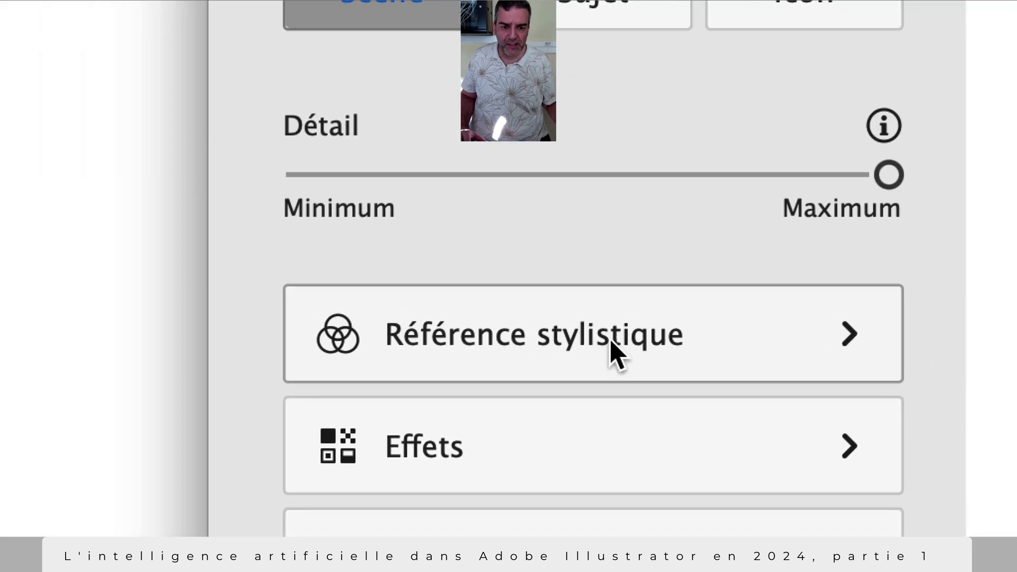
click(536, 322)
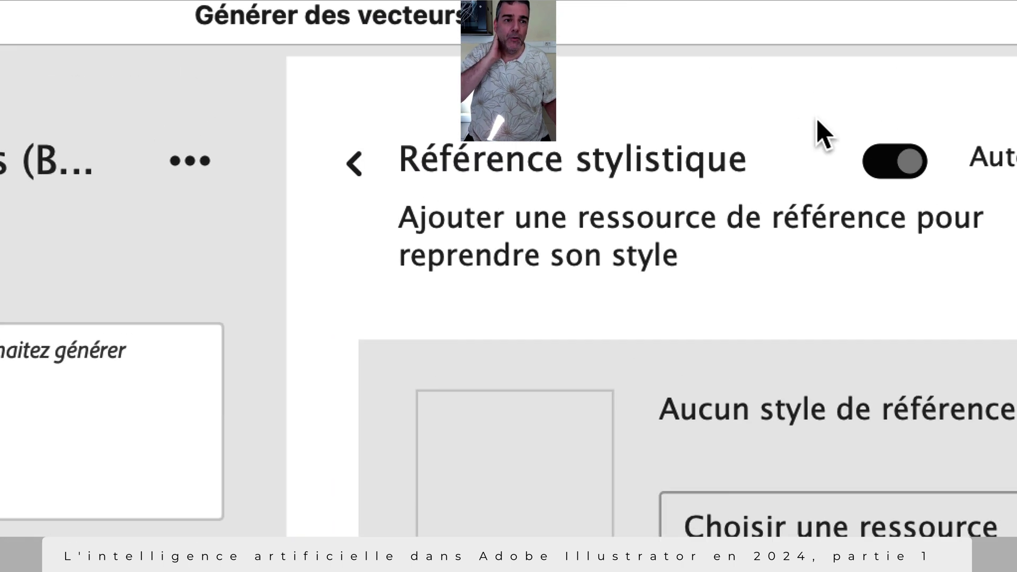
- Turn off the automatic style reference and review the Effets, Couleur et ton and Référence stylistique options
click(834, 130)
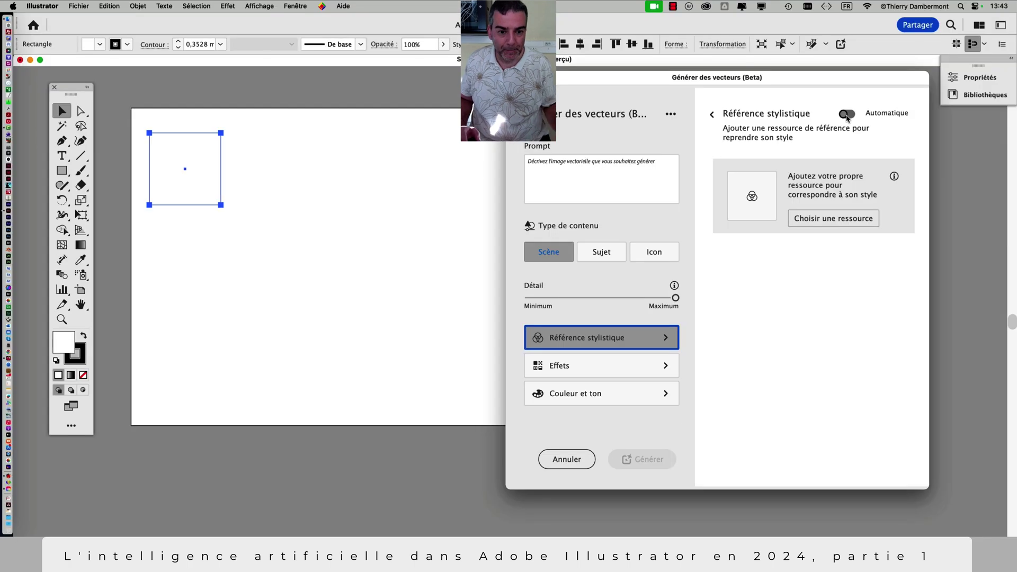
click(584, 369)
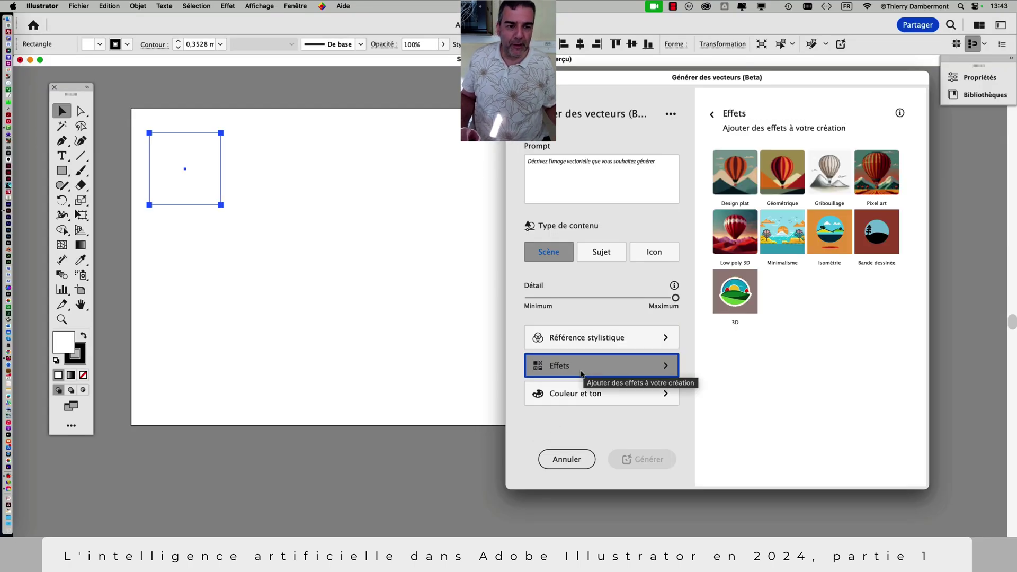
click(578, 394)
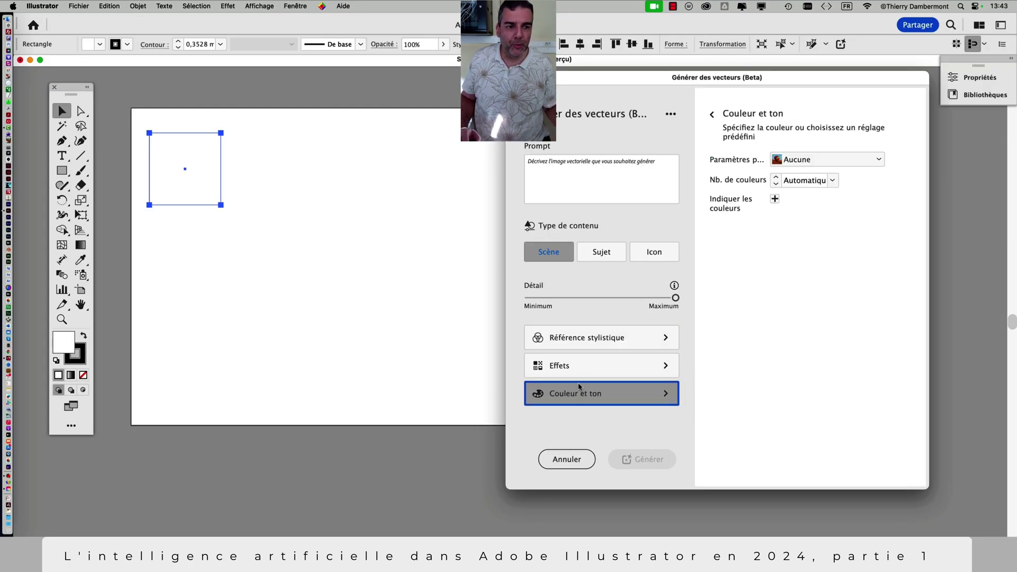
click(578, 341)
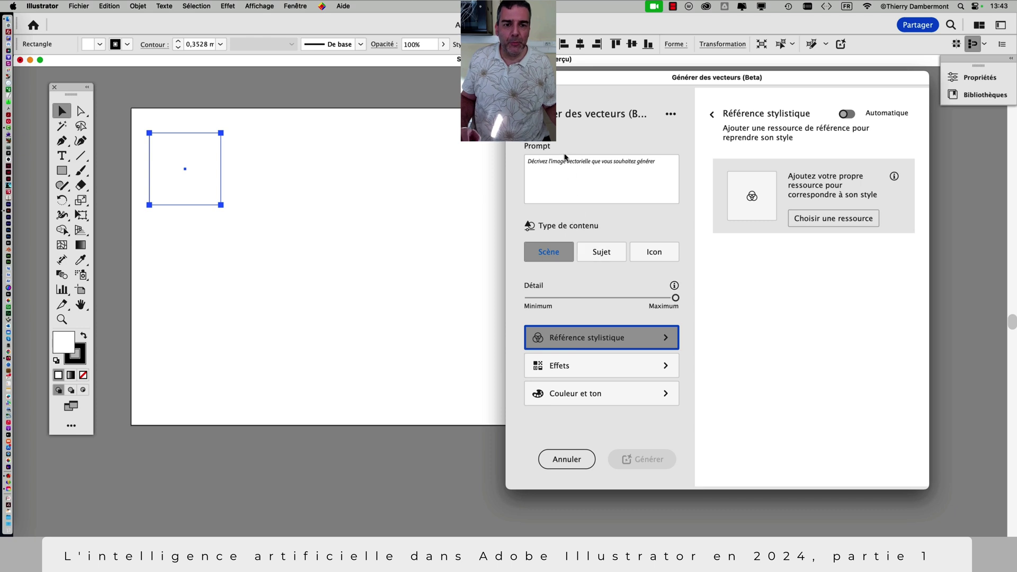
- Enter the prompt "des sangleirs dans une clairière au lever du jour" and generate the vector variations
click(553, 166)
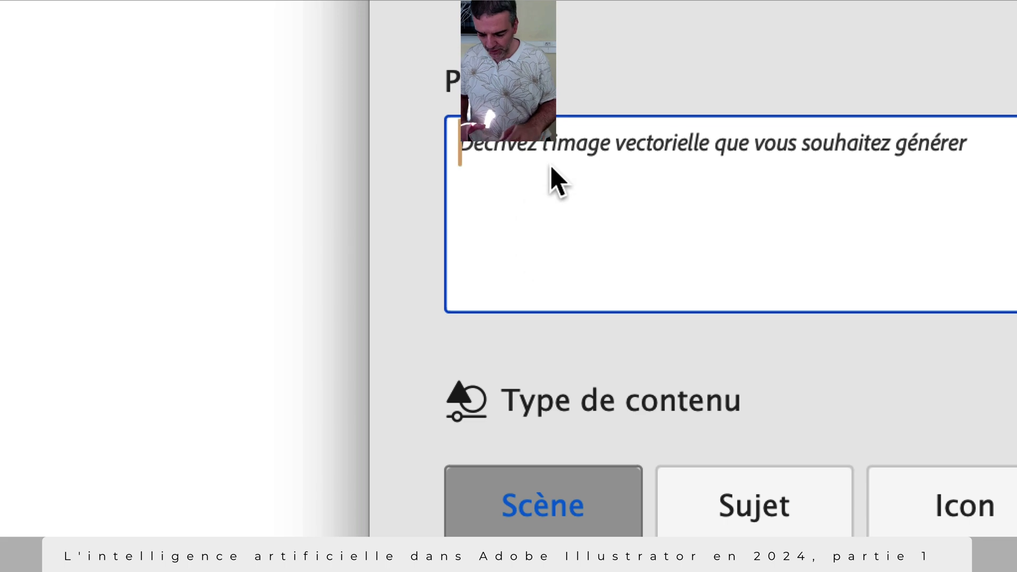
text(des )
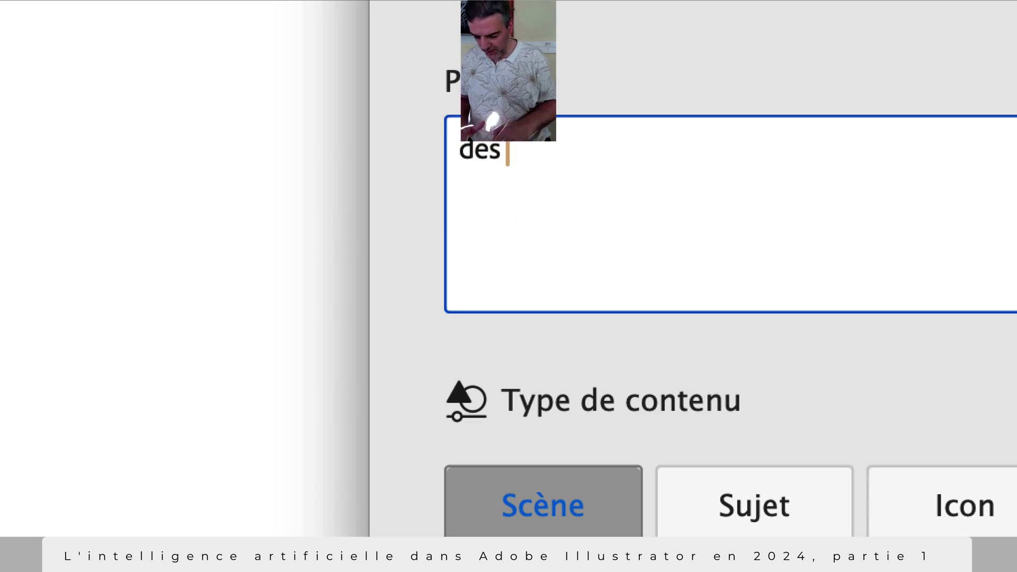
text(sangleirs dans une c)
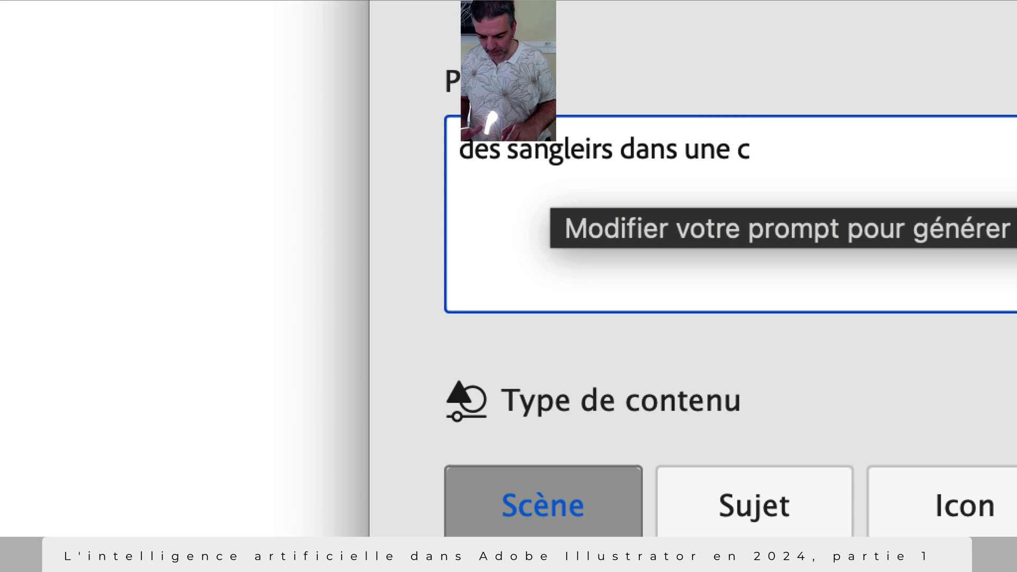
text(lairière)
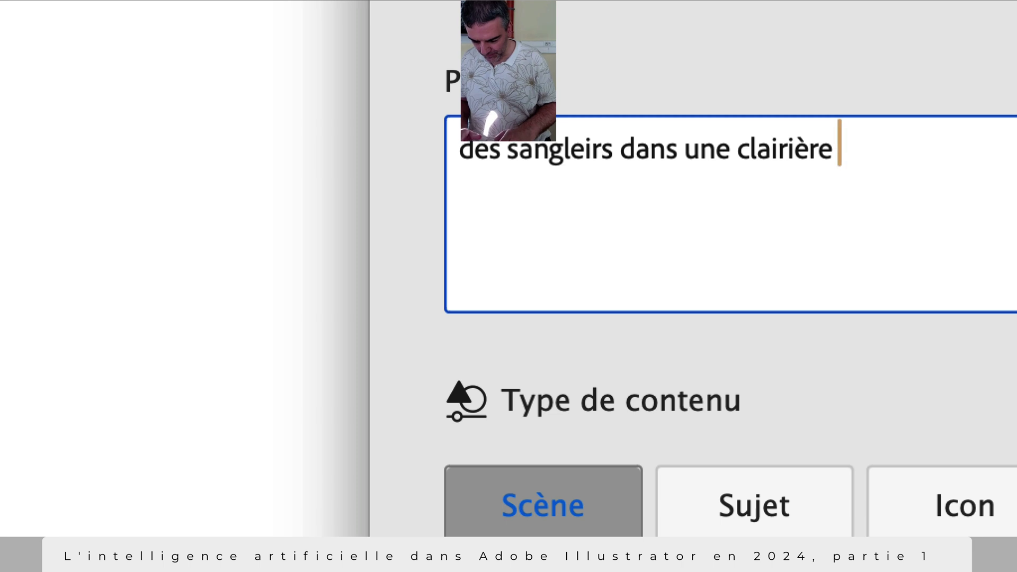
text( au lever du jour)
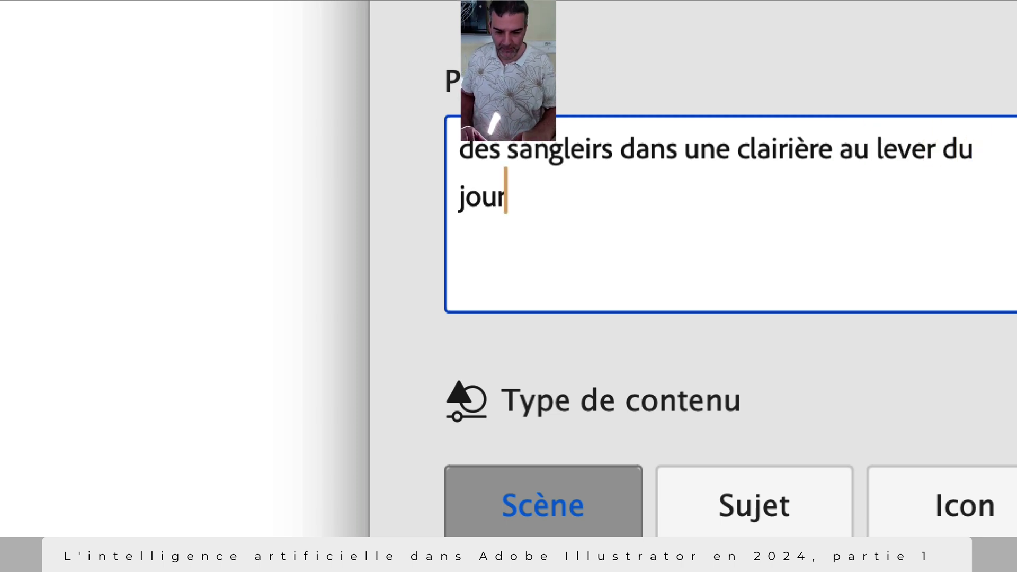
click(601, 337)
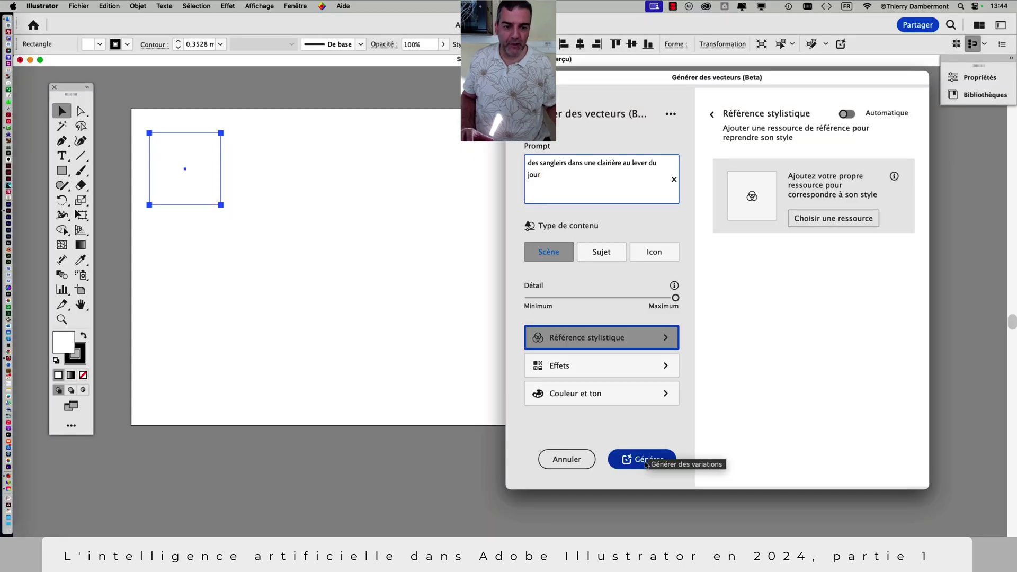
click(641, 460)
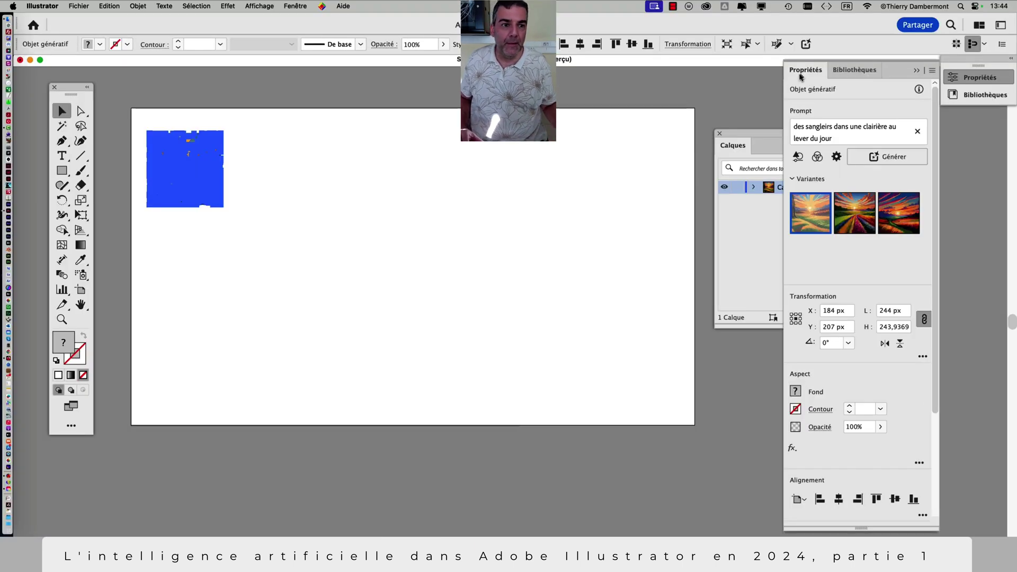
- Detach the Propriétés panel from its dock and arrange it and the Calques panel side by side without overlap
drag(800, 77, 564, 92)
click(916, 70)
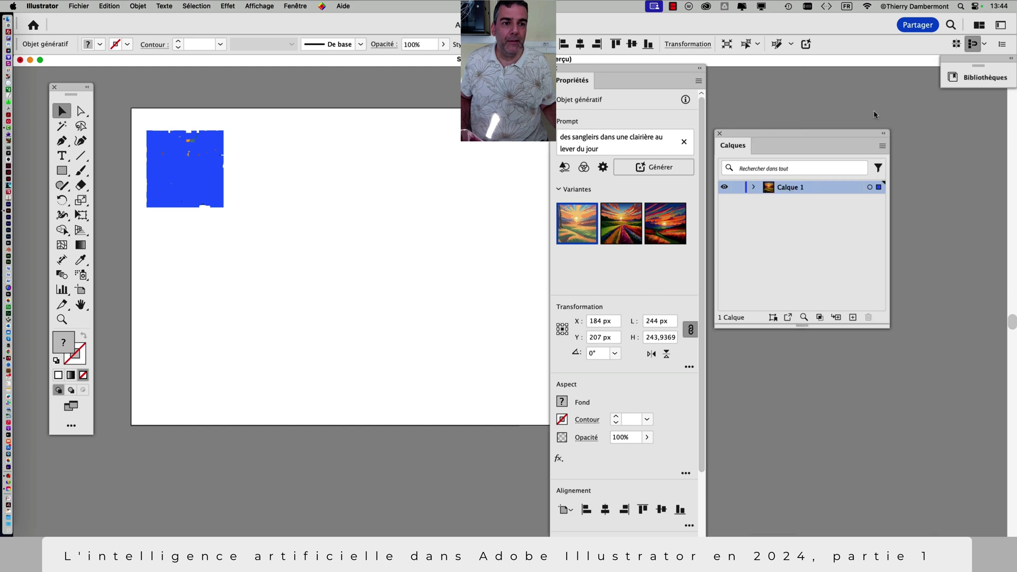
drag(735, 134, 830, 104)
drag(617, 92, 686, 122)
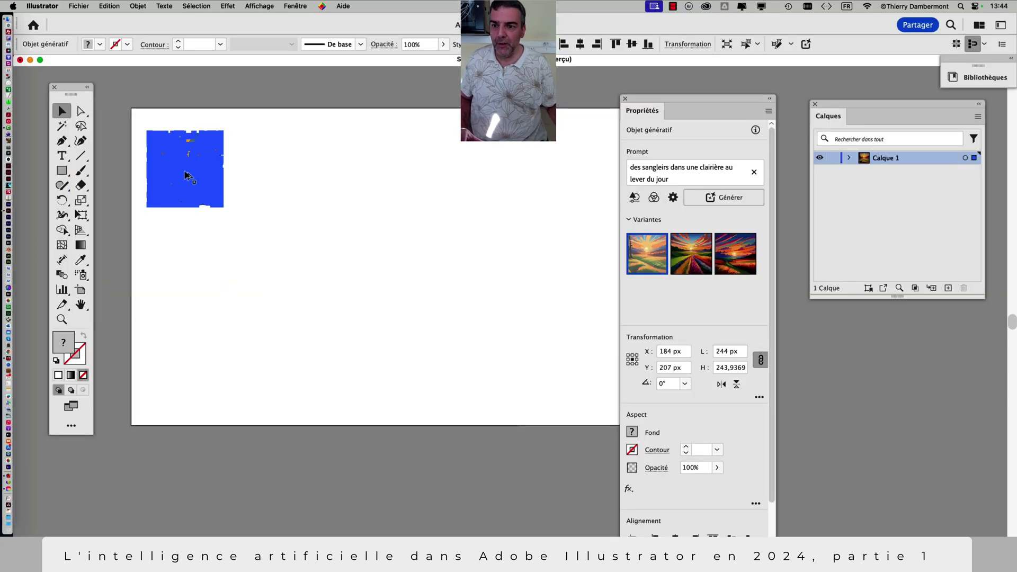
- Duplicate the generated landscape twice to form a row of three images, moving the Propriétés panel out of the way
scroll(185, 175, up, 2)
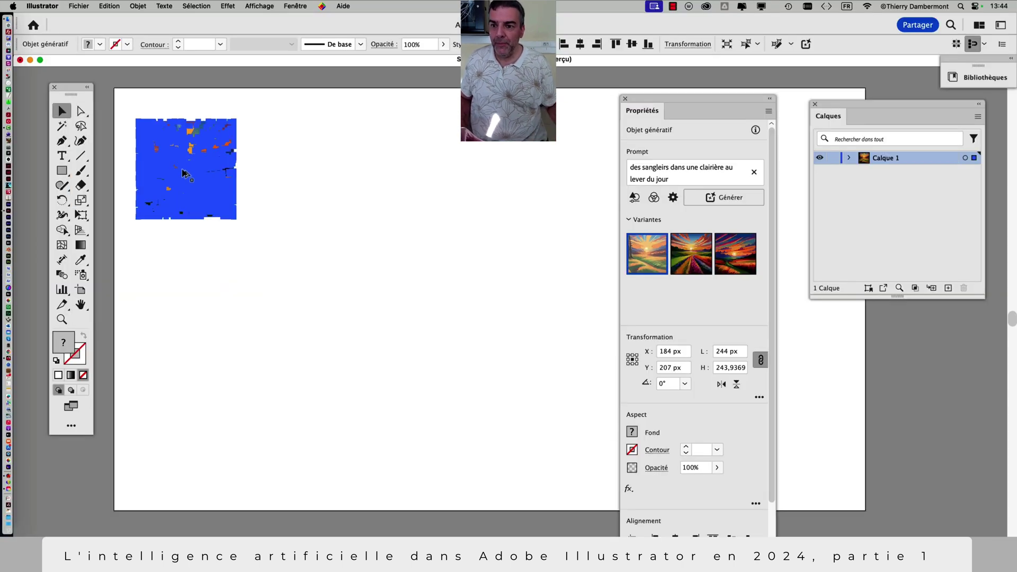
scroll(185, 174, up, 2)
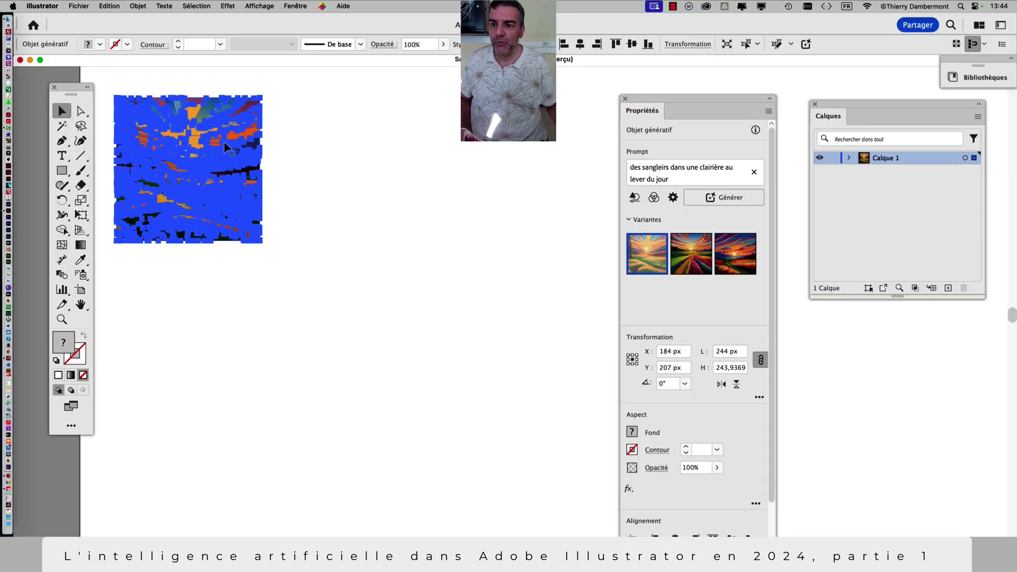
click(186, 75)
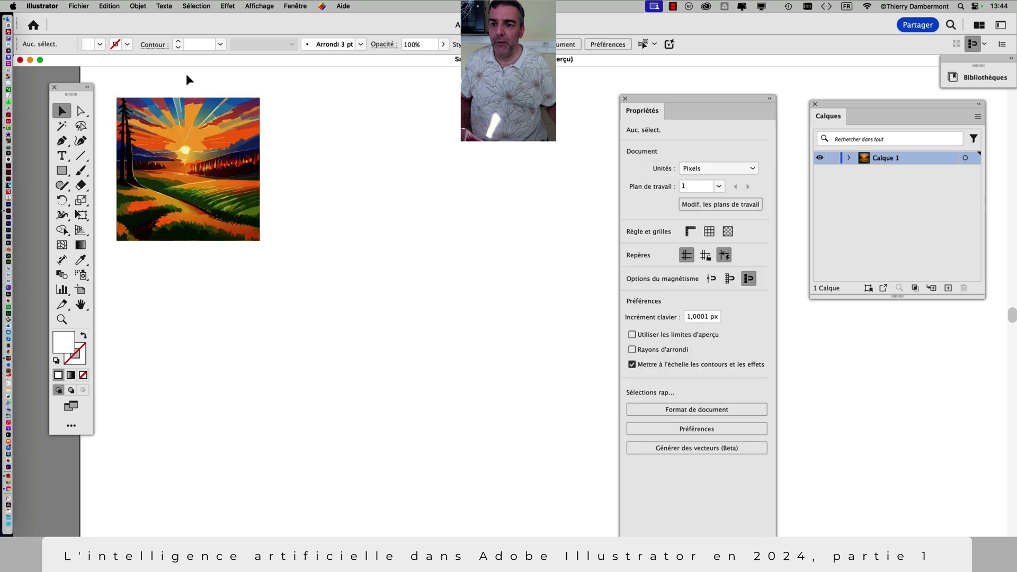
click(184, 111)
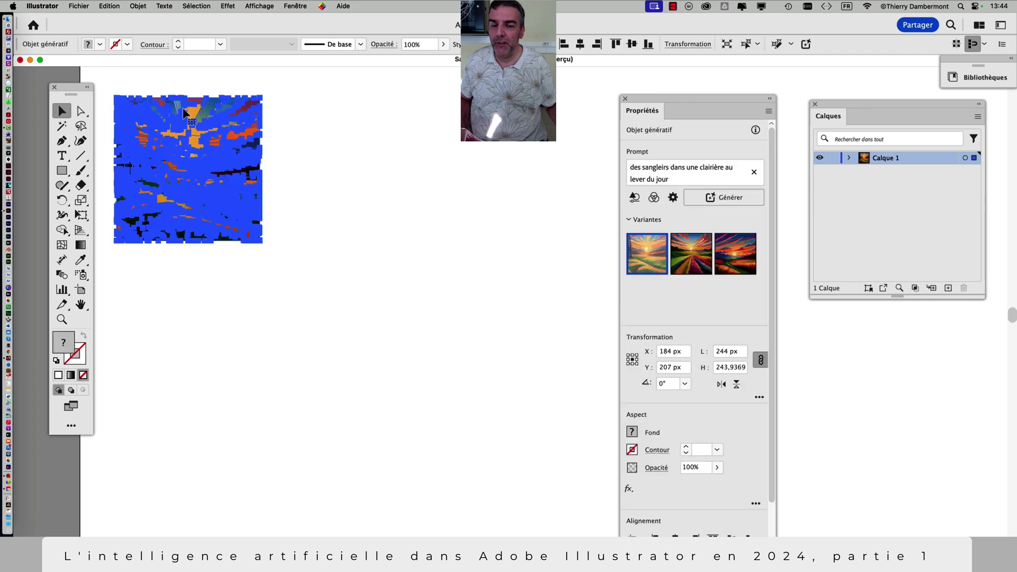
drag(636, 101, 683, 293)
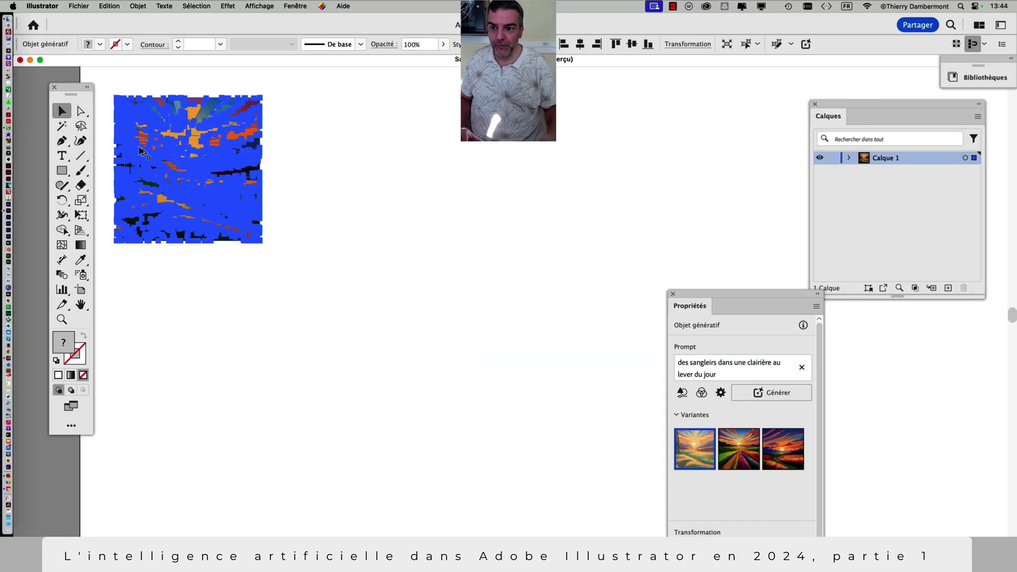
drag(144, 151, 484, 149)
click(549, 316)
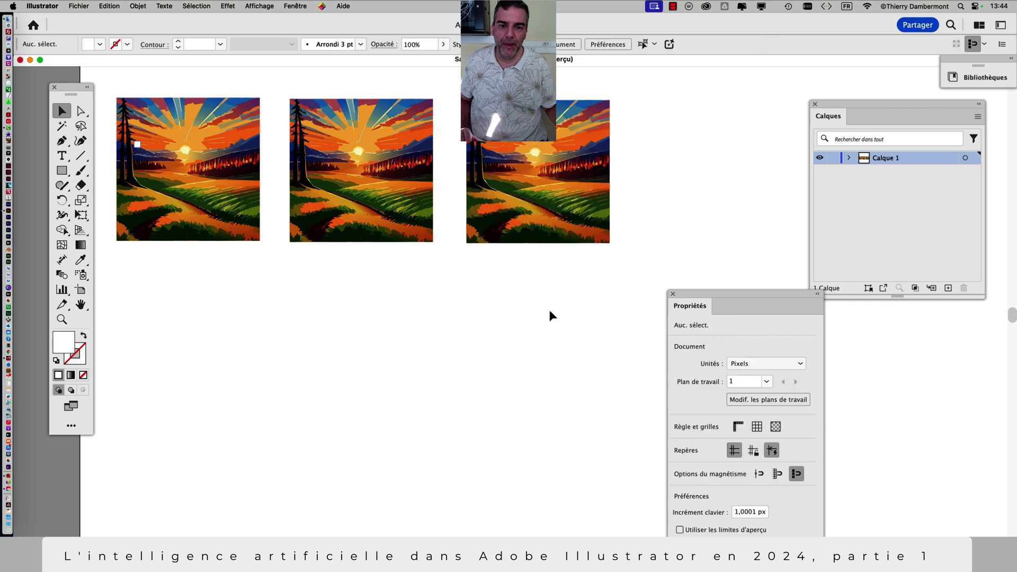
- Move the Calques panel below the row of images and the Propriétés panel beside them, keeping the first two images uncovered
drag(716, 298, 580, 342)
drag(481, 281, 604, 288)
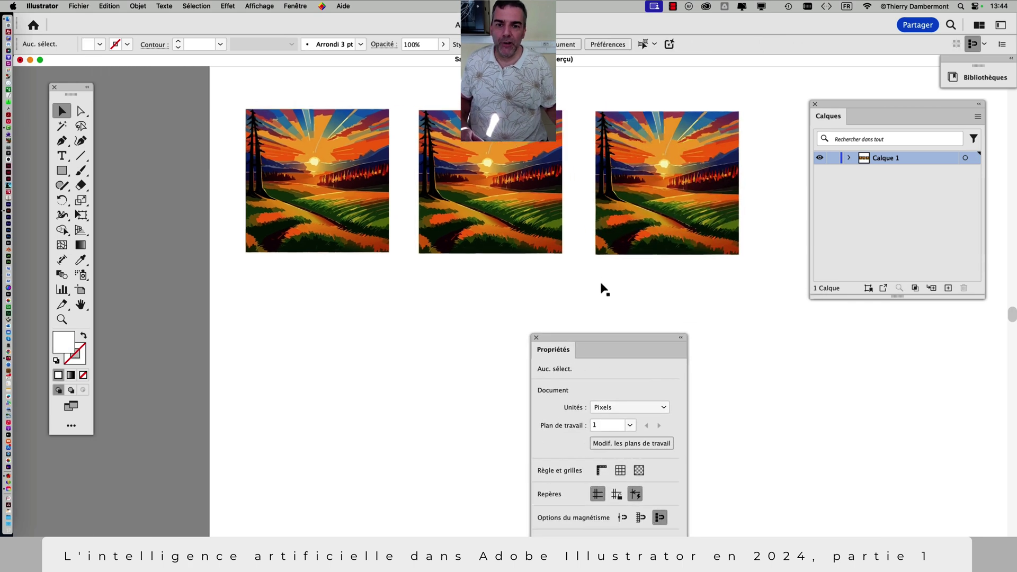
key(super+equal)
drag(832, 106, 874, 384)
scroll(794, 283, up, 3)
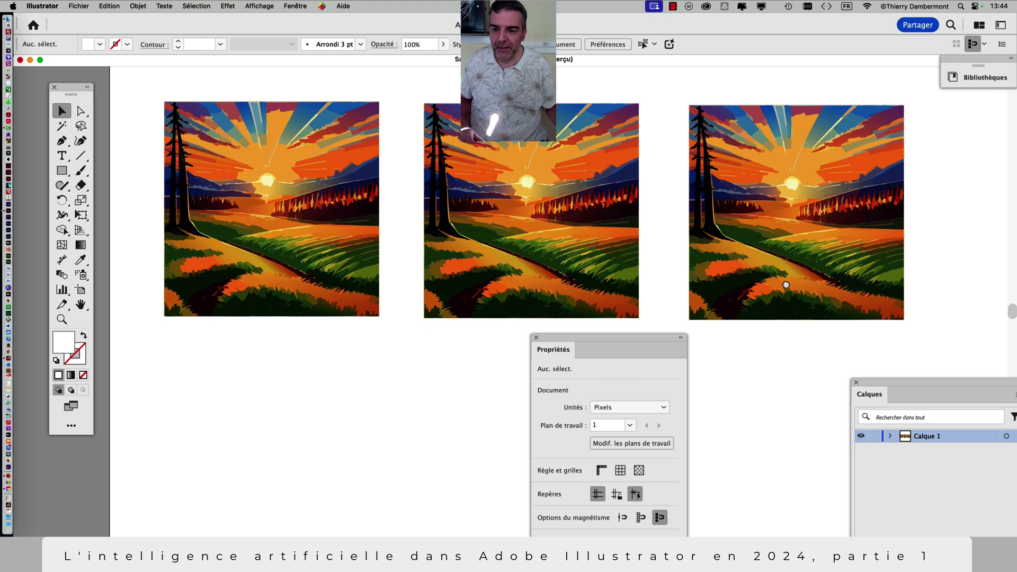
drag(647, 342, 906, 148)
- Apply the second generated variant to the middle image and the third variant to the last image, and deselect everything
click(301, 173)
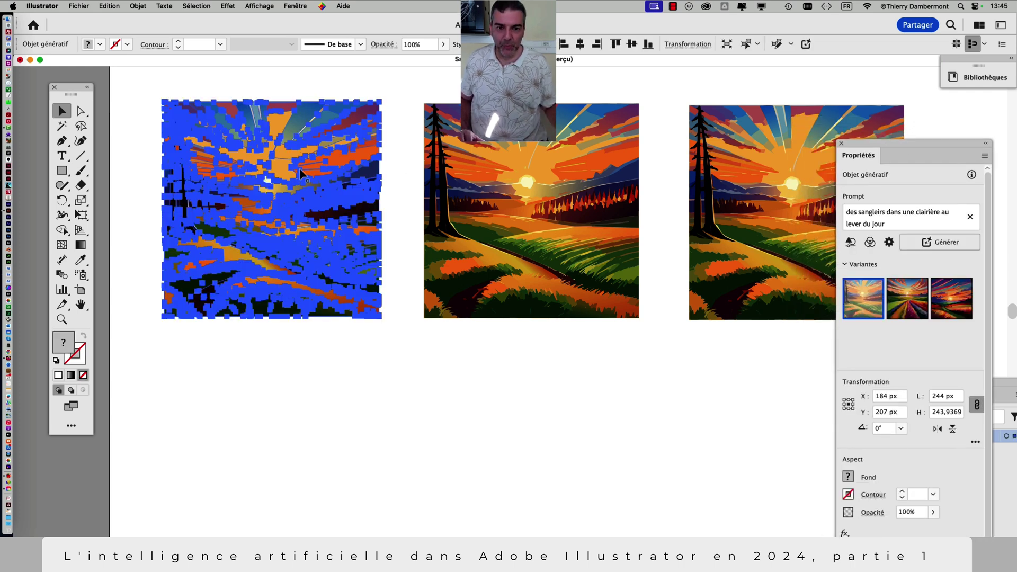
click(516, 191)
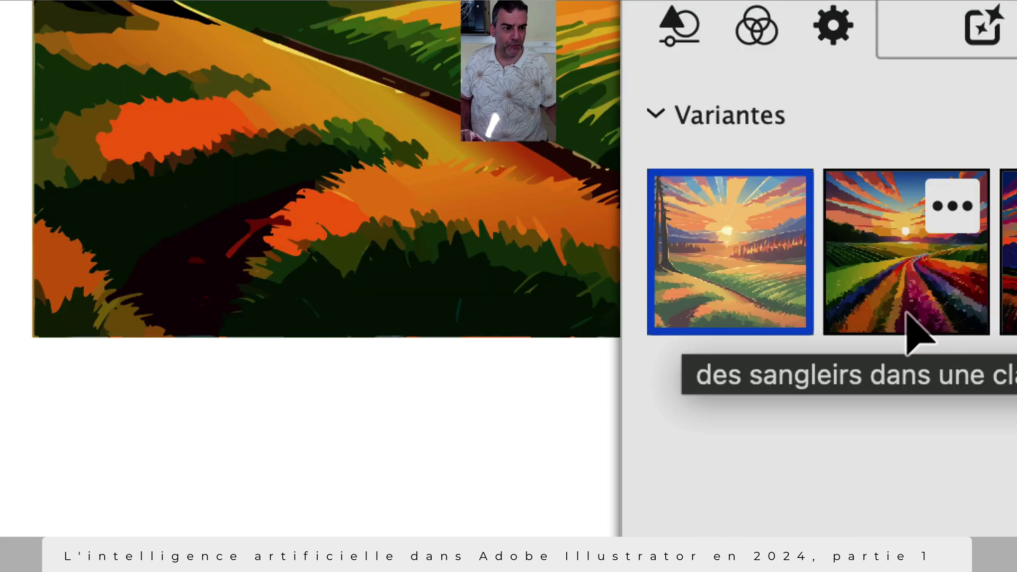
click(906, 311)
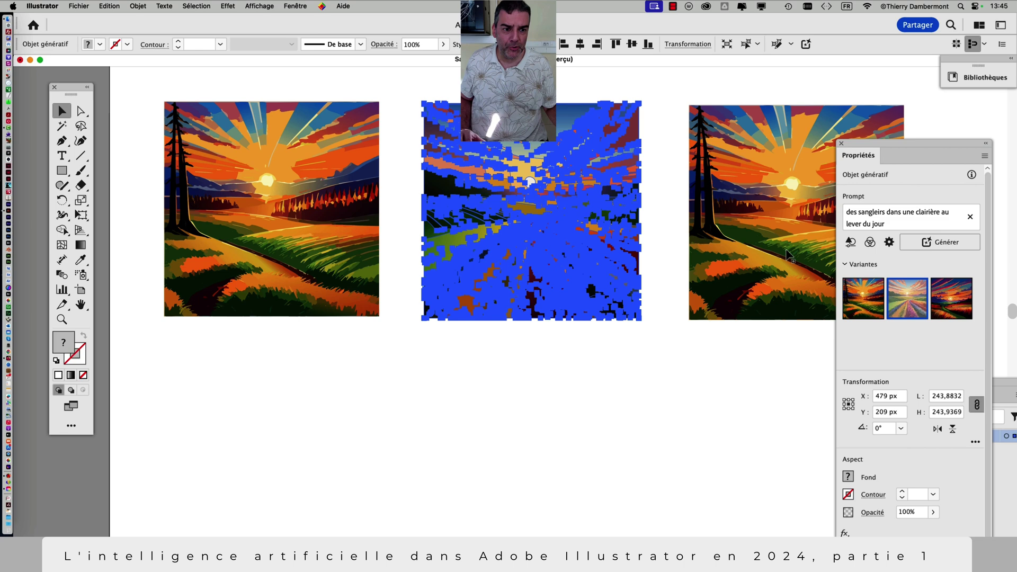
click(784, 252)
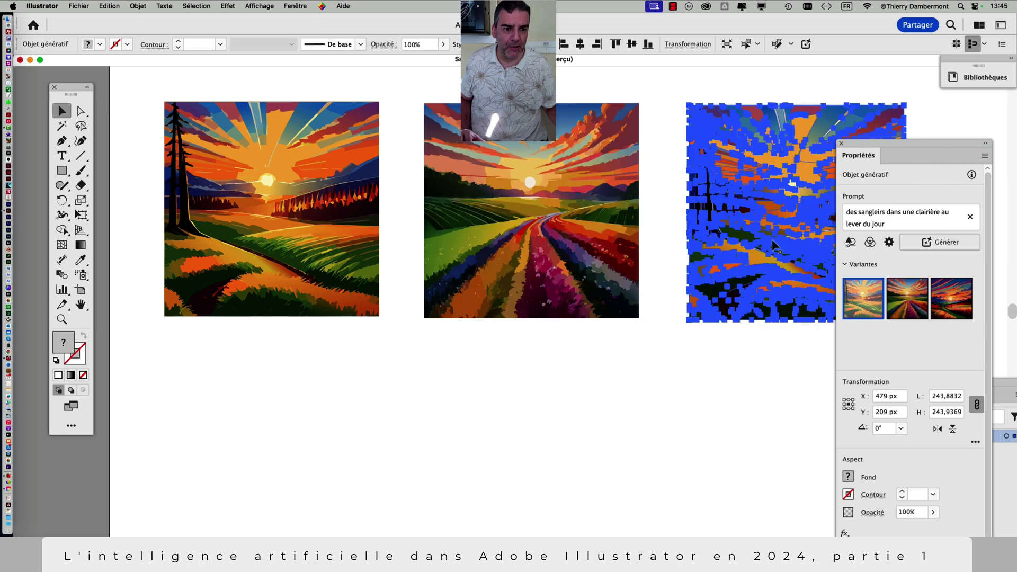
mouse_move(944, 316)
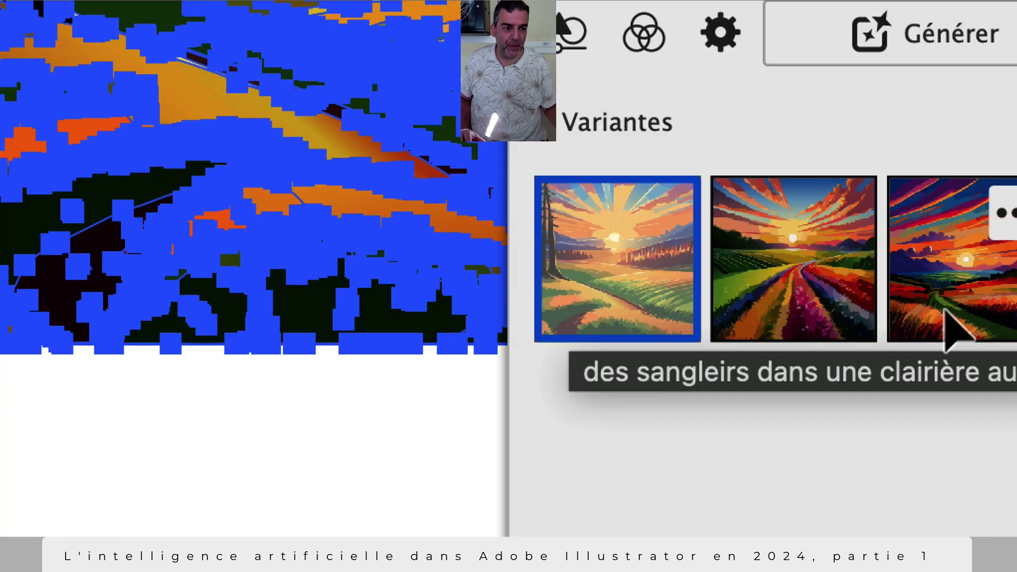
click(946, 315)
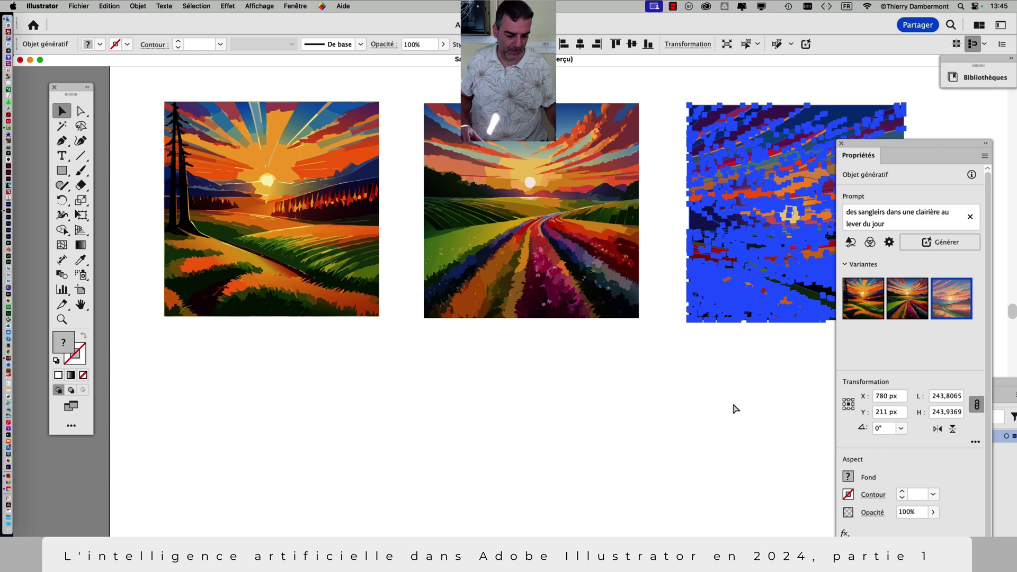
click(717, 401)
- Examine the three landscape variants up close and compare them, moving the Propriétés panel clear of the images
drag(905, 160, 845, 371)
scroll(794, 241, up, 3)
scroll(794, 241, up, 3)
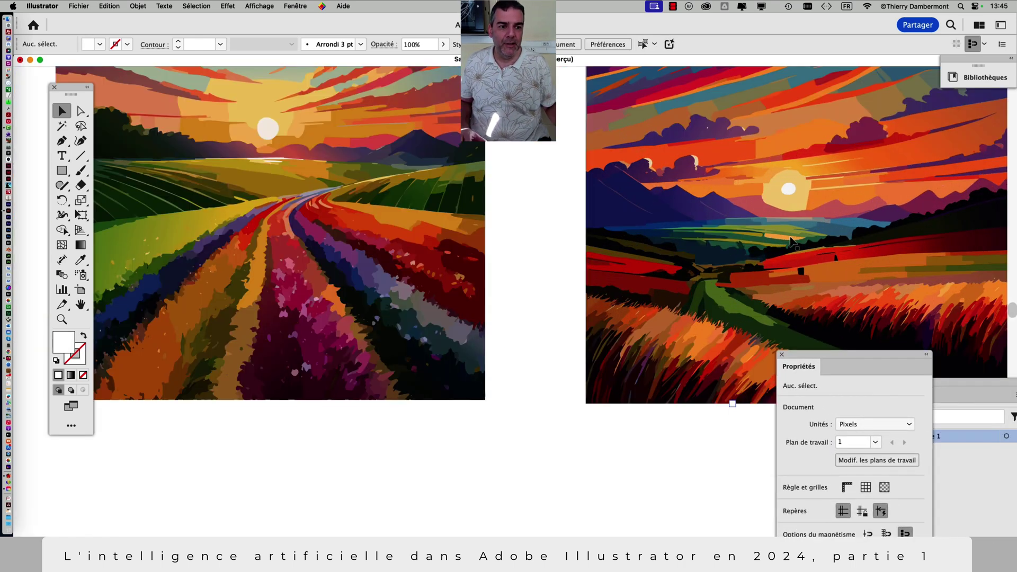
scroll(651, 286, left, 10)
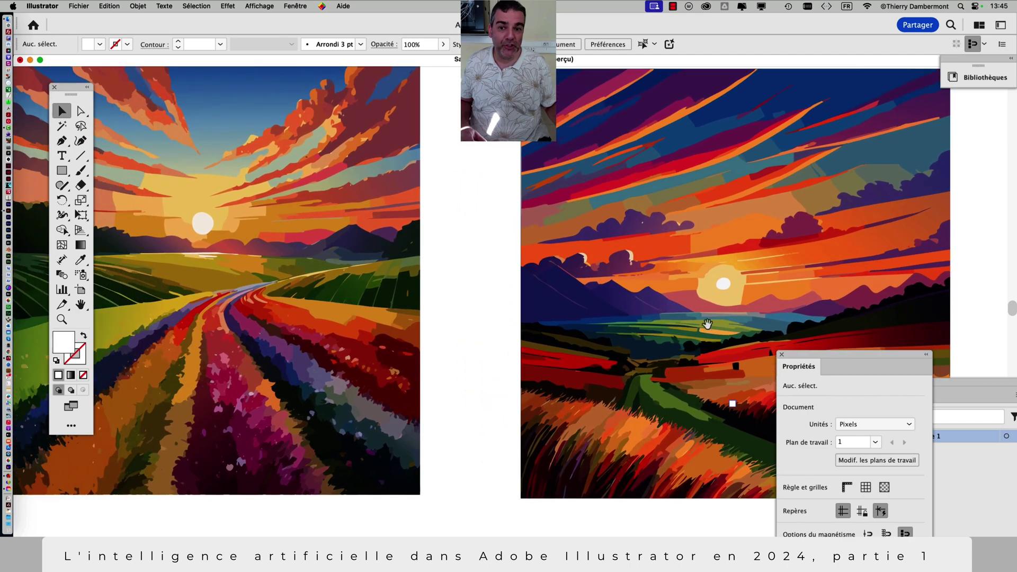
scroll(681, 275, left, 10)
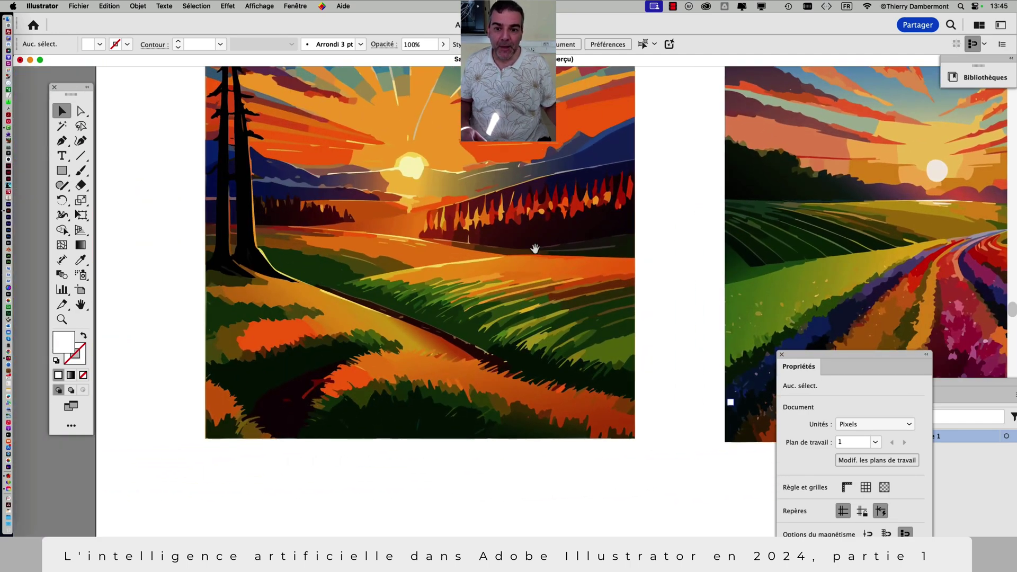
scroll(579, 279, down, 3)
scroll(577, 280, right, 10)
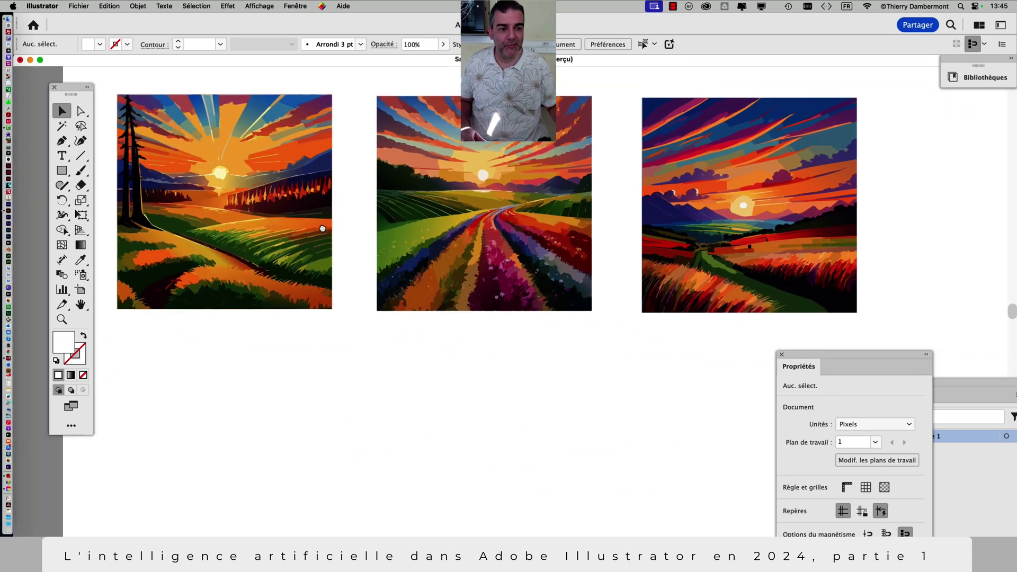
drag(813, 353, 719, 107)
key(super+0)
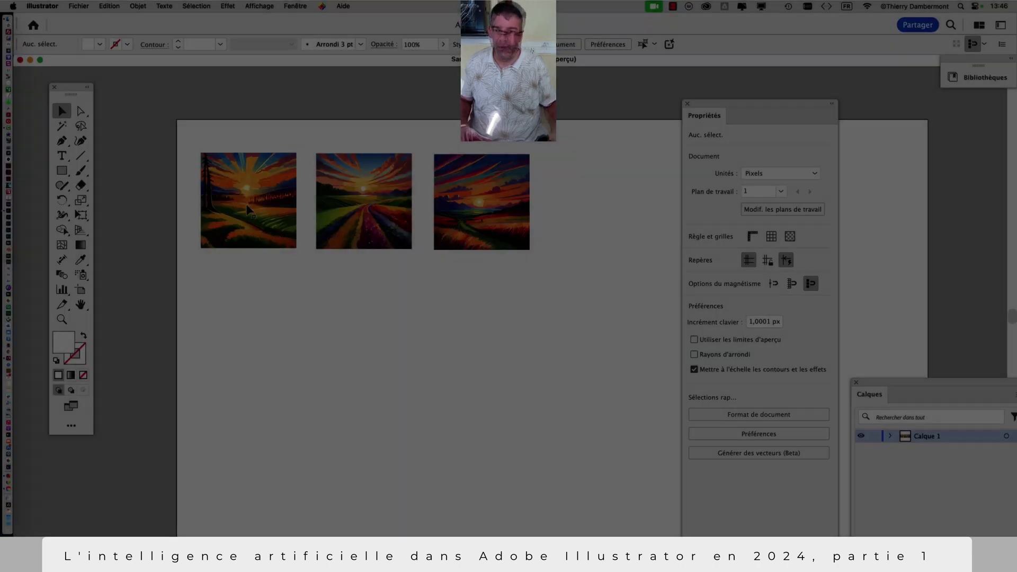
- Check the prompt and active variant of each of the three images, leaving the first image selected
click(248, 209)
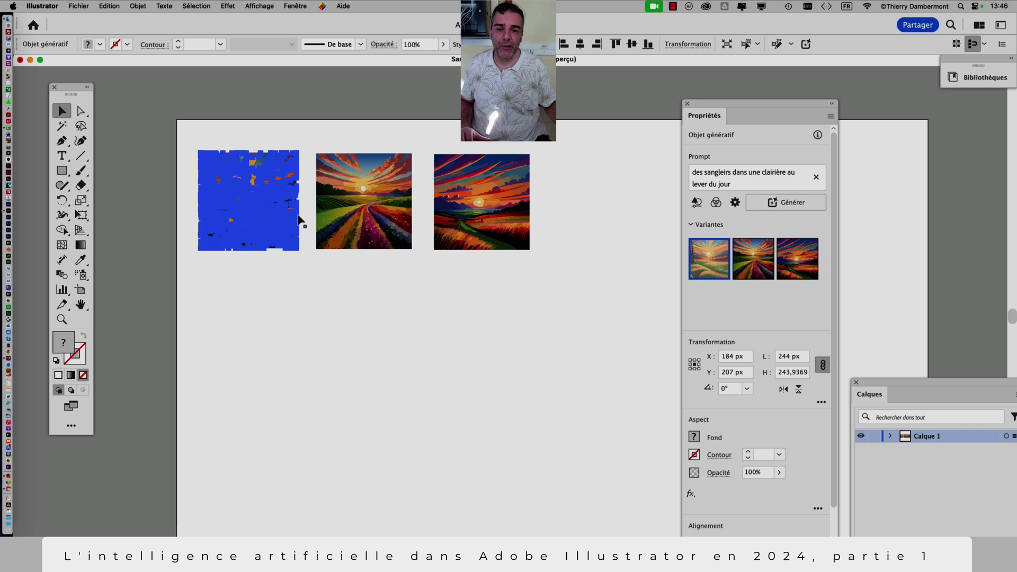
click(383, 211)
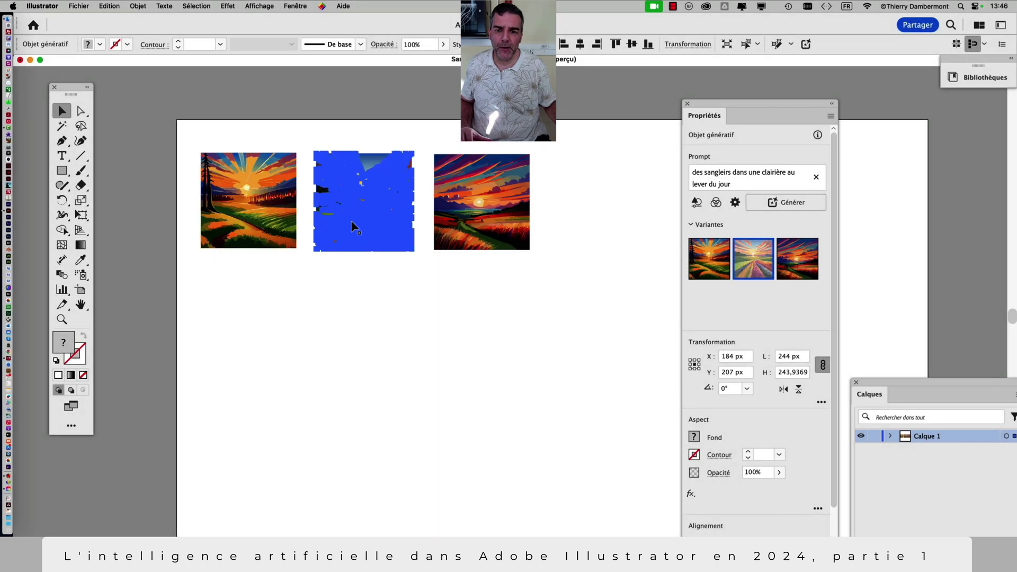
click(443, 227)
click(249, 204)
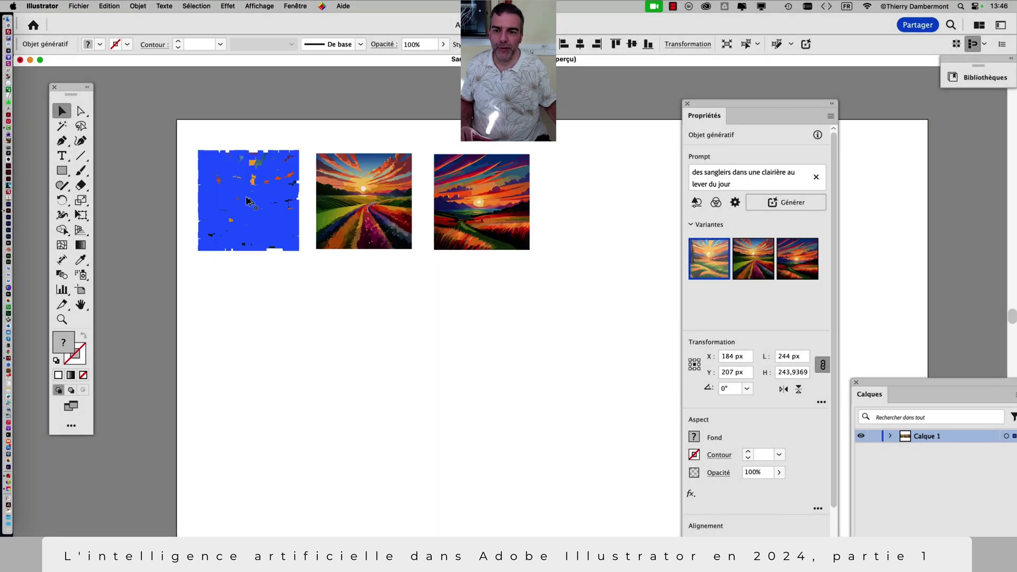
- Compare the three landscape images by selecting each one in turn, with the Propriétés panel moved clear of the enlarged row
scroll(247, 200, up, 2)
drag(721, 114, 806, 114)
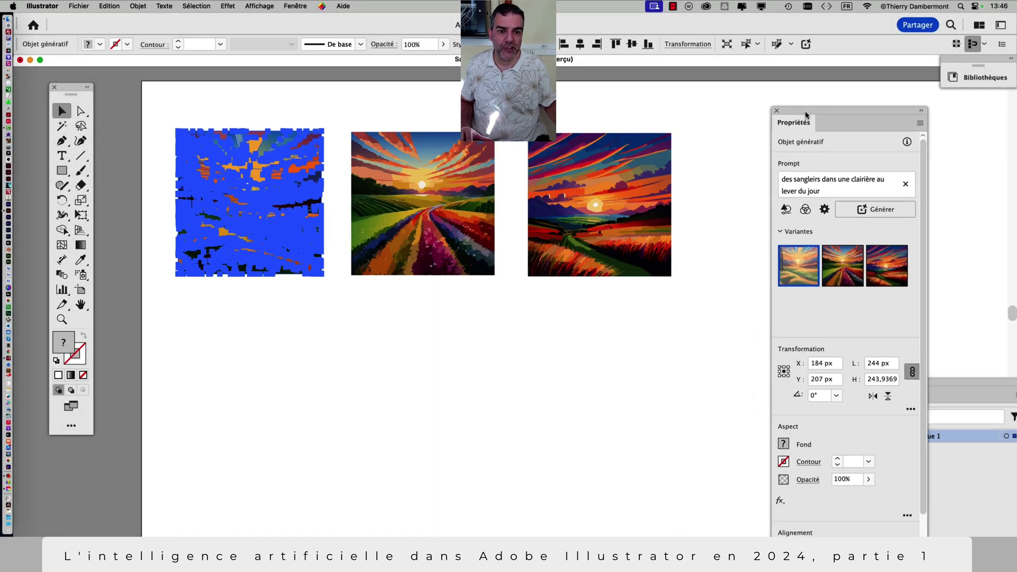
click(368, 220)
click(548, 251)
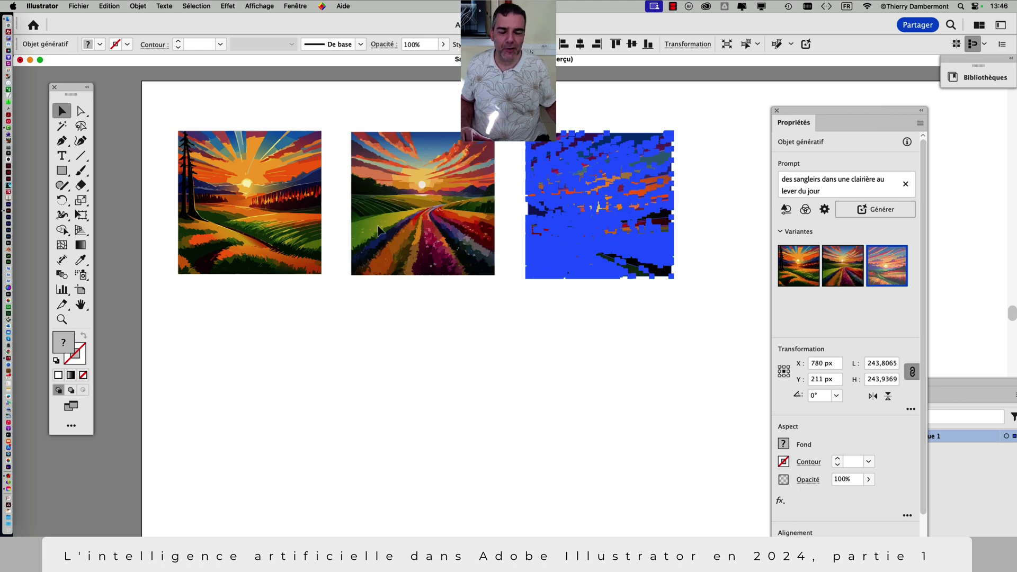
click(273, 207)
click(393, 240)
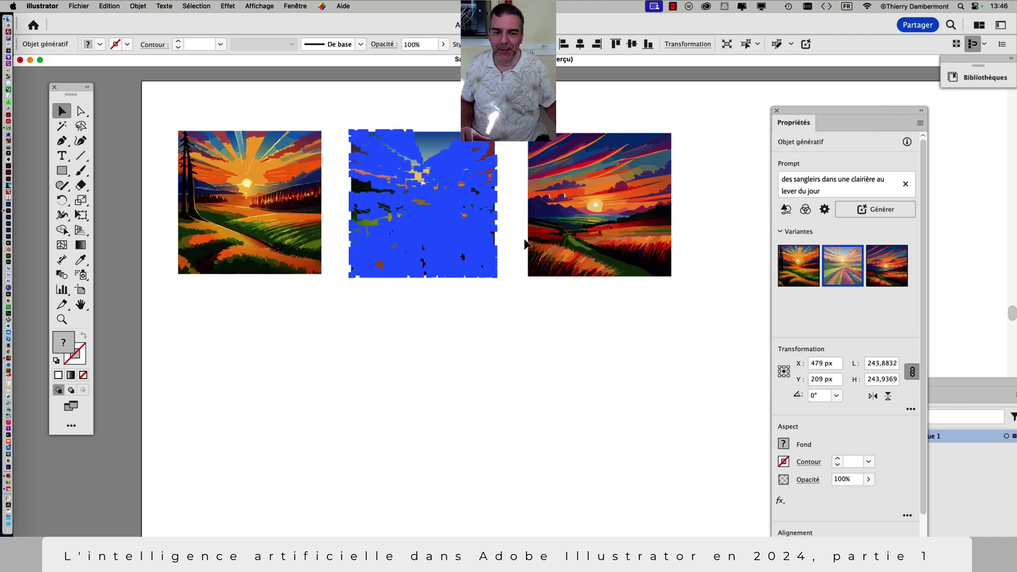
click(540, 246)
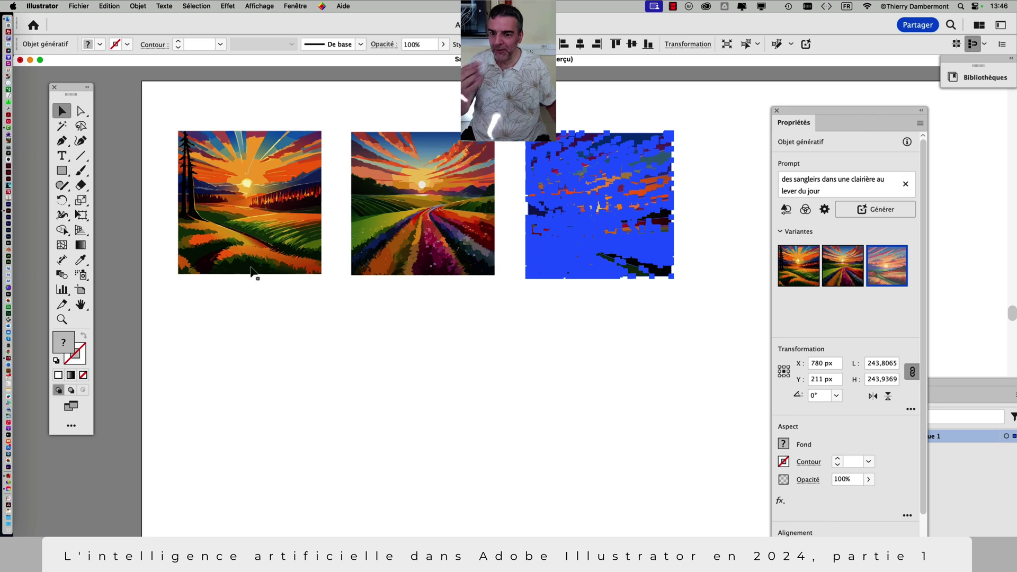
click(237, 237)
click(466, 243)
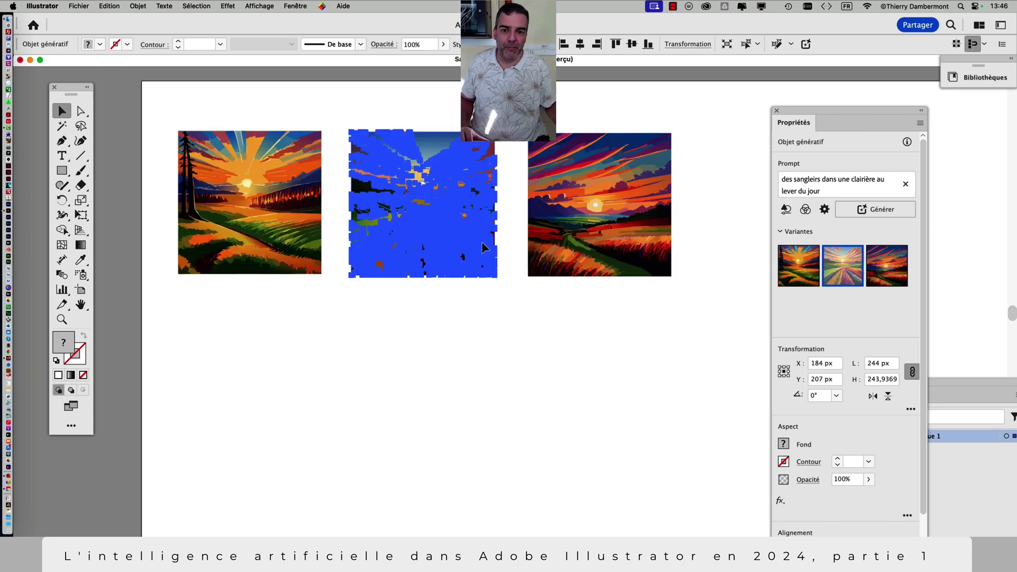
click(545, 250)
- Duplicate the first landscape image directly below the original, starting a second row
click(288, 216)
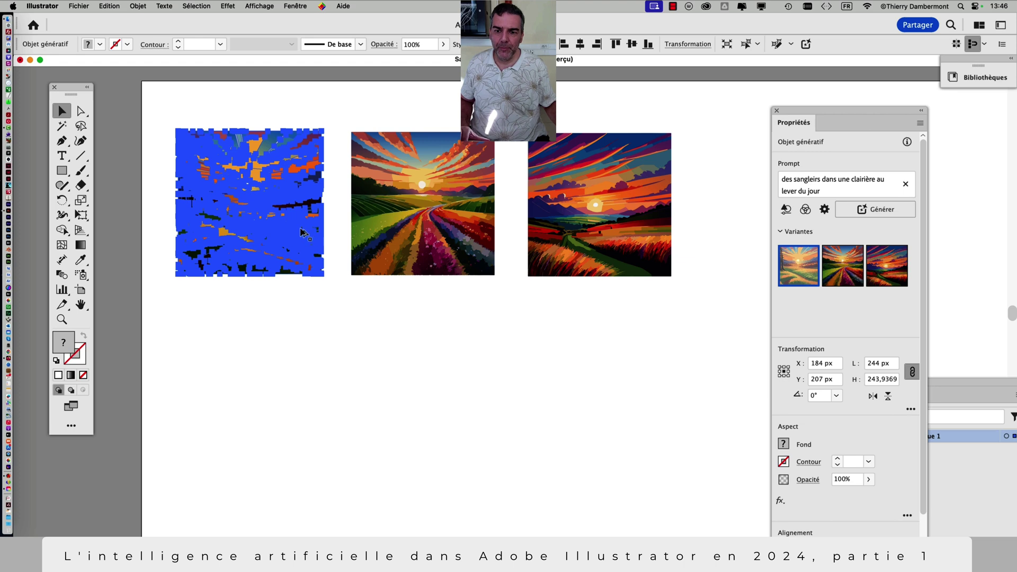
drag(298, 237, 301, 414)
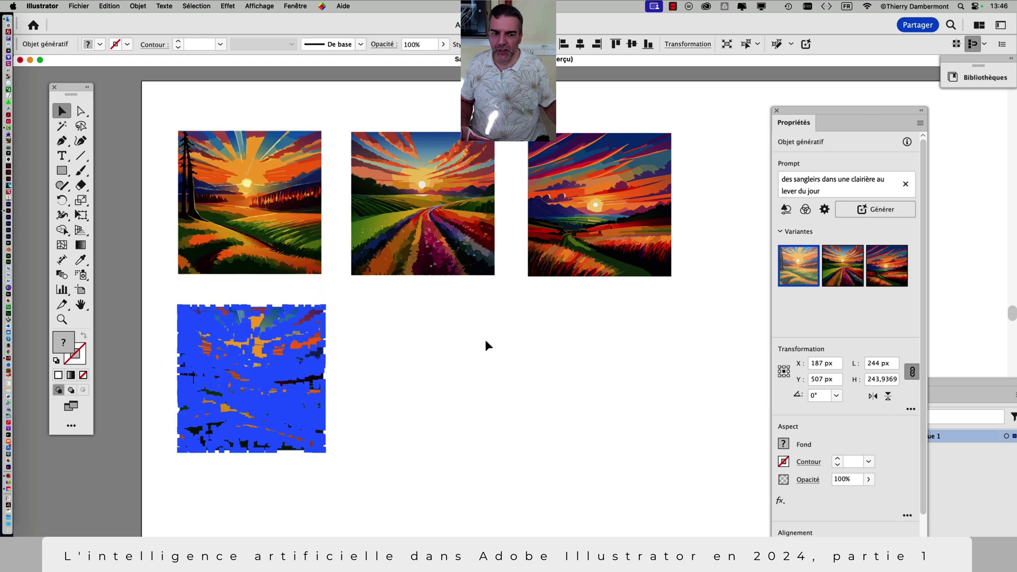
scroll(700, 251, down, 5)
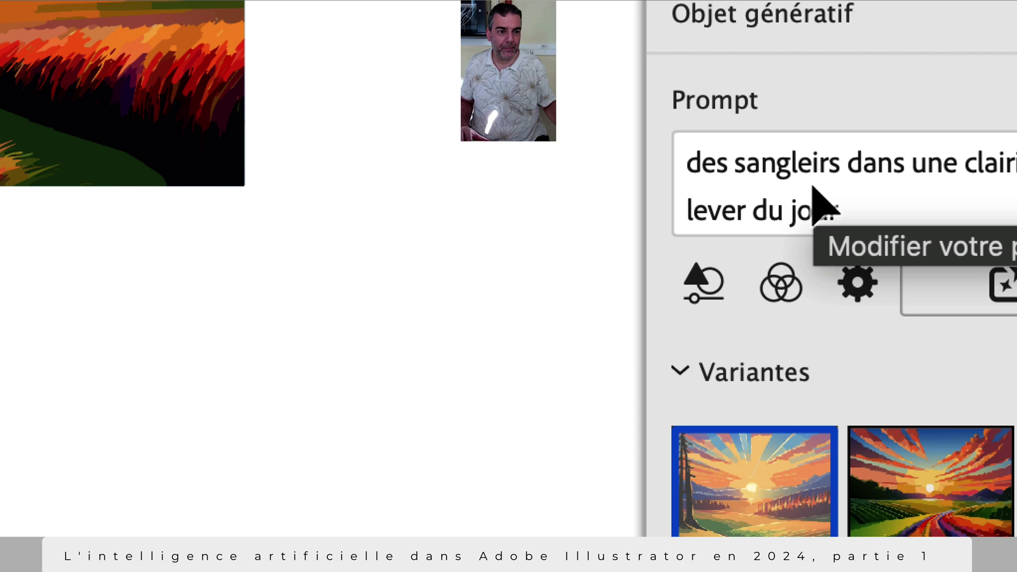
- Correct the copy's prompt to "des sangliers dans une clairière au lever du jour" and generate new variants
click(819, 165)
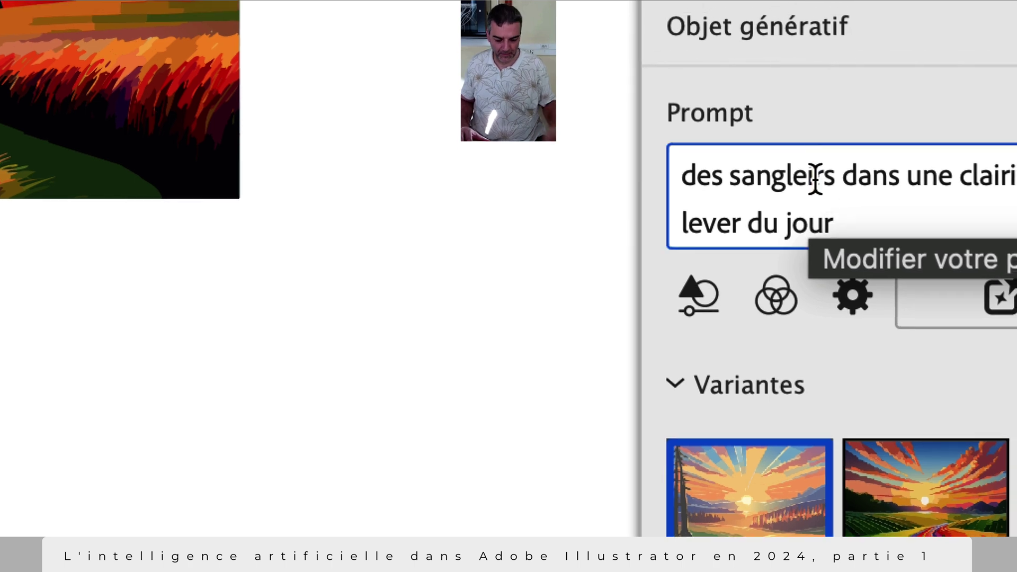
key(BackSpace)
key(BackSpace)
text(ie)
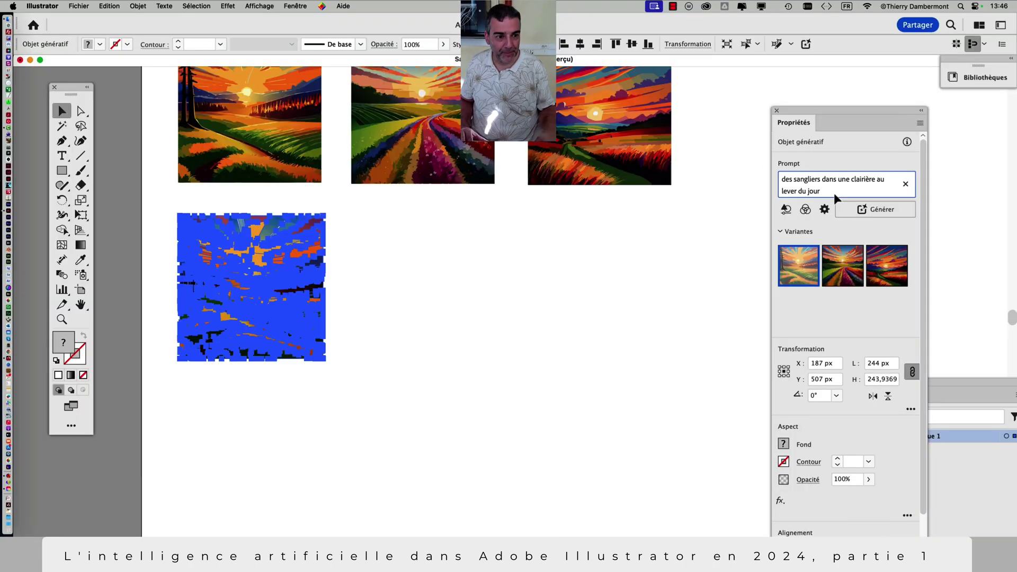
click(884, 209)
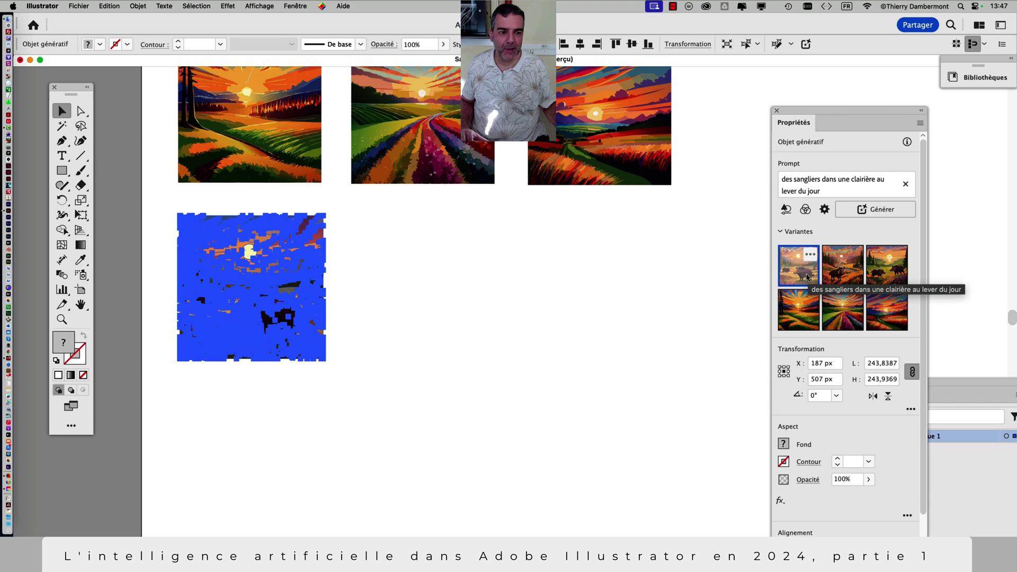
- Duplicate the boar scene twice along its row, applying the second variant to the middle image and the third variant to the last
click(803, 278)
drag(280, 289, 627, 282)
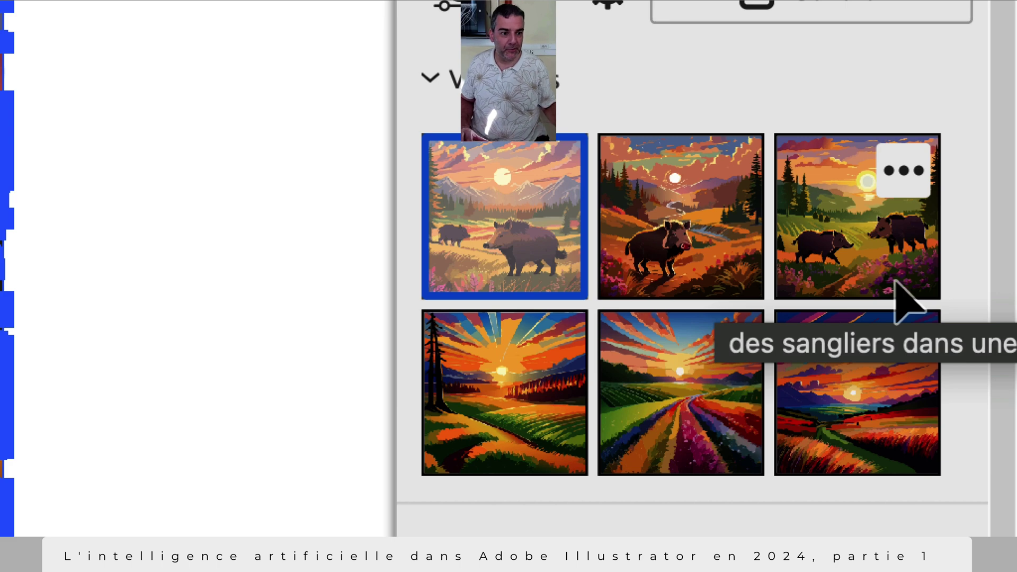
click(896, 282)
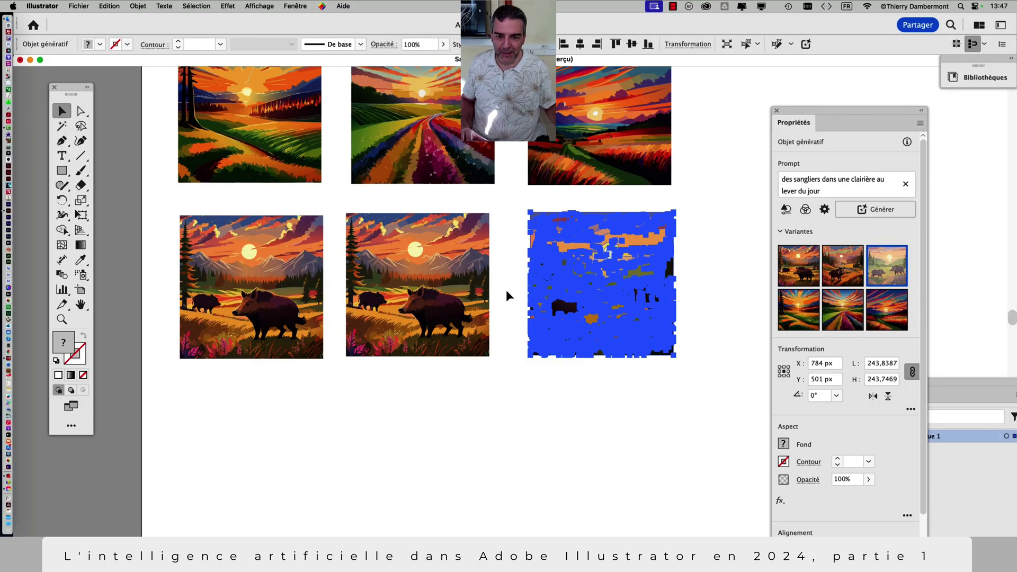
click(439, 294)
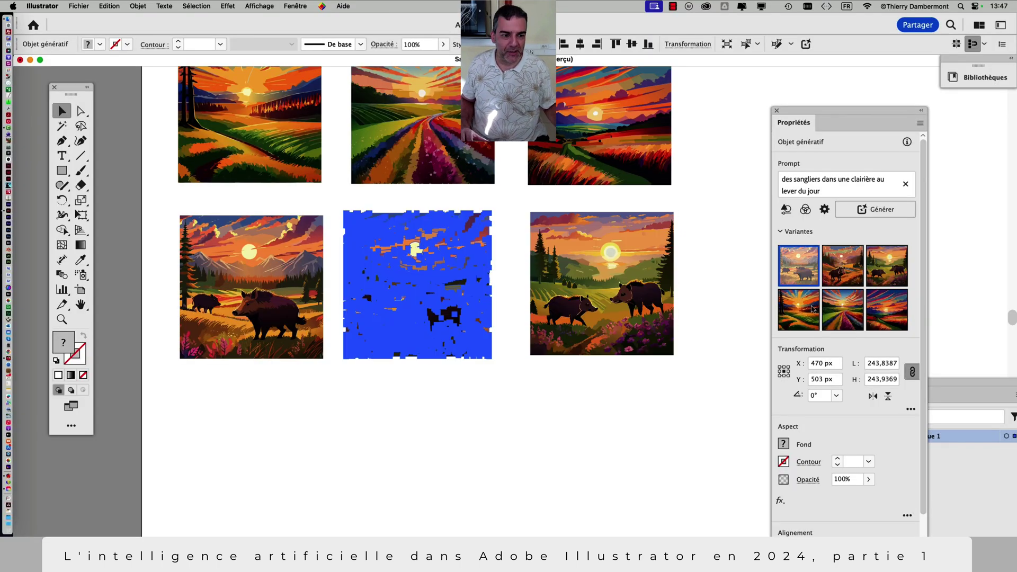
click(842, 265)
click(321, 313)
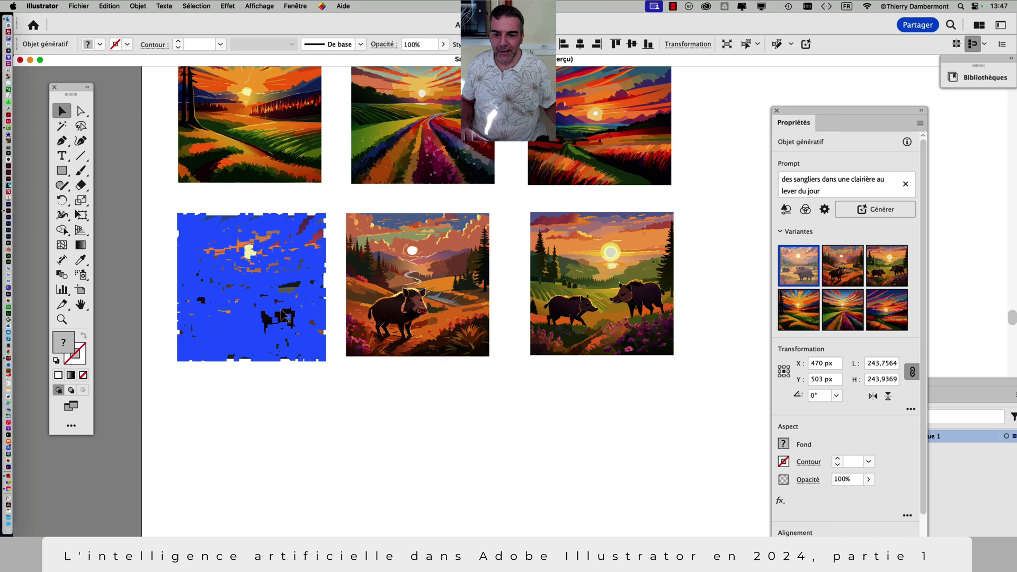
click(383, 418)
- Examine the boar scenes up close with the panels out of the way, and return to the overview of both rows
drag(797, 114, 876, 144)
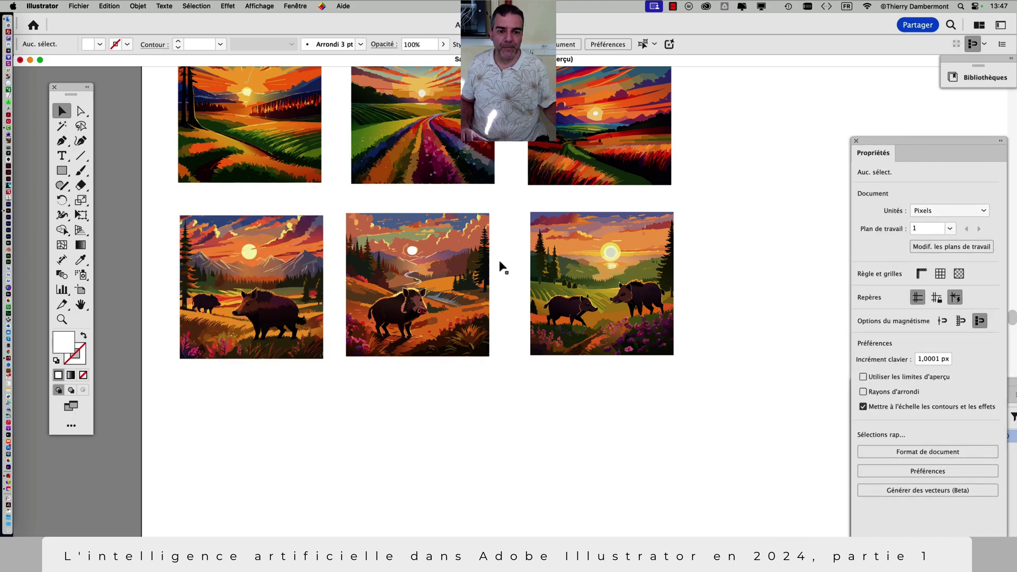
scroll(280, 329, up, 10)
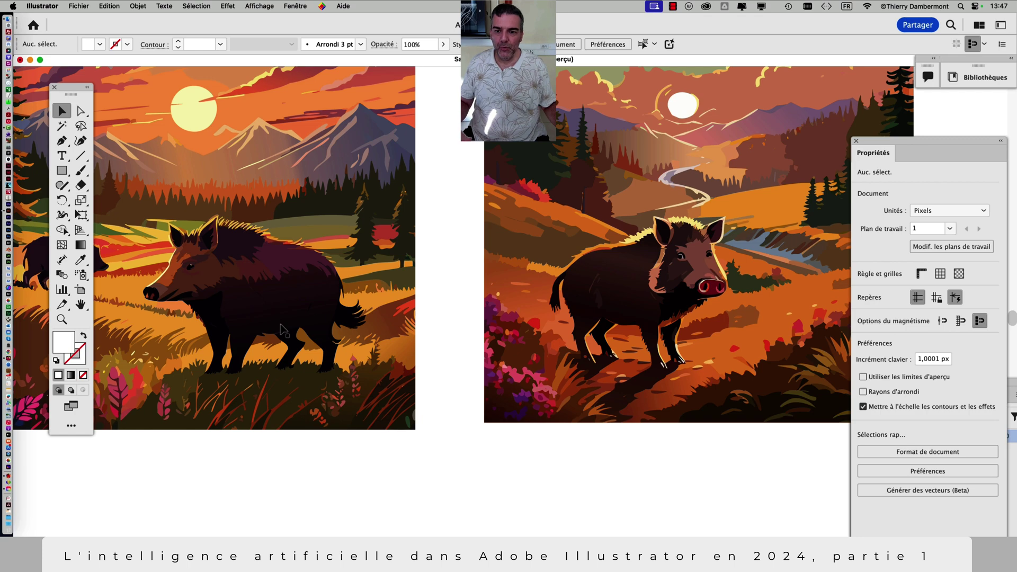
key(Tab)
drag(324, 320, 549, 320)
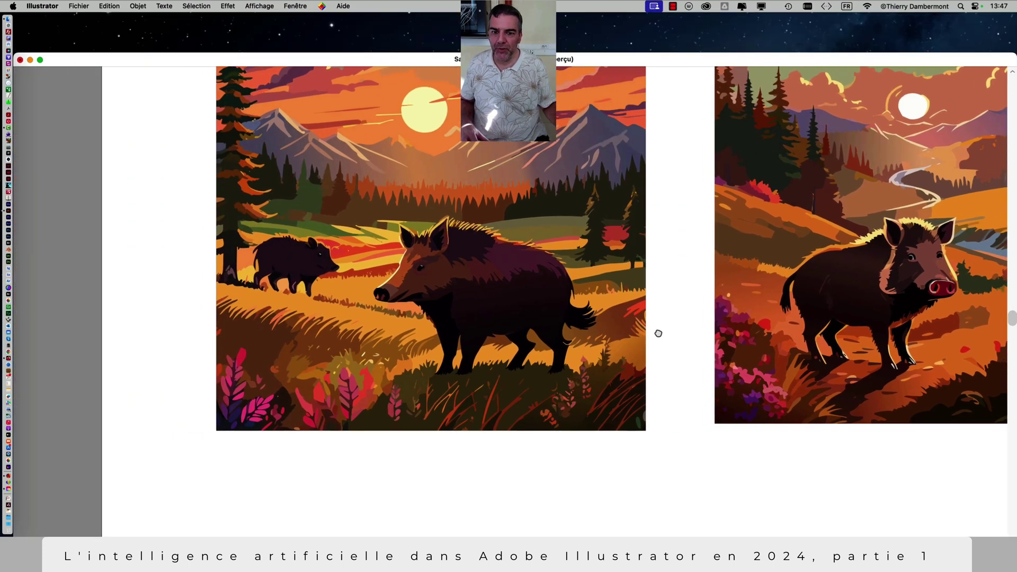
drag(656, 334, 270, 333)
drag(903, 344, 351, 378)
scroll(351, 378, left, 15)
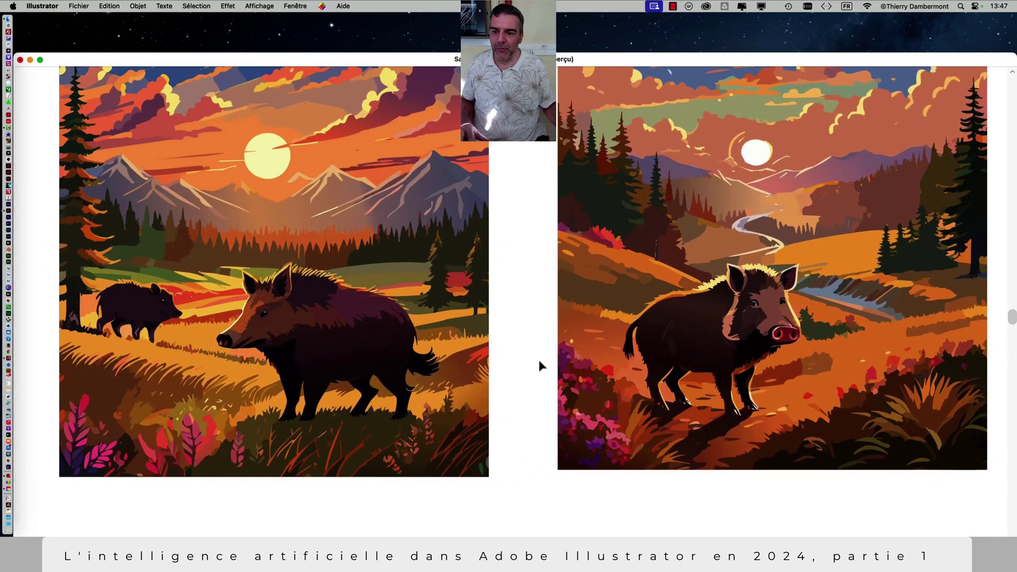
scroll(538, 360, down, 6)
scroll(521, 365, right, 10)
scroll(521, 366, down, 2)
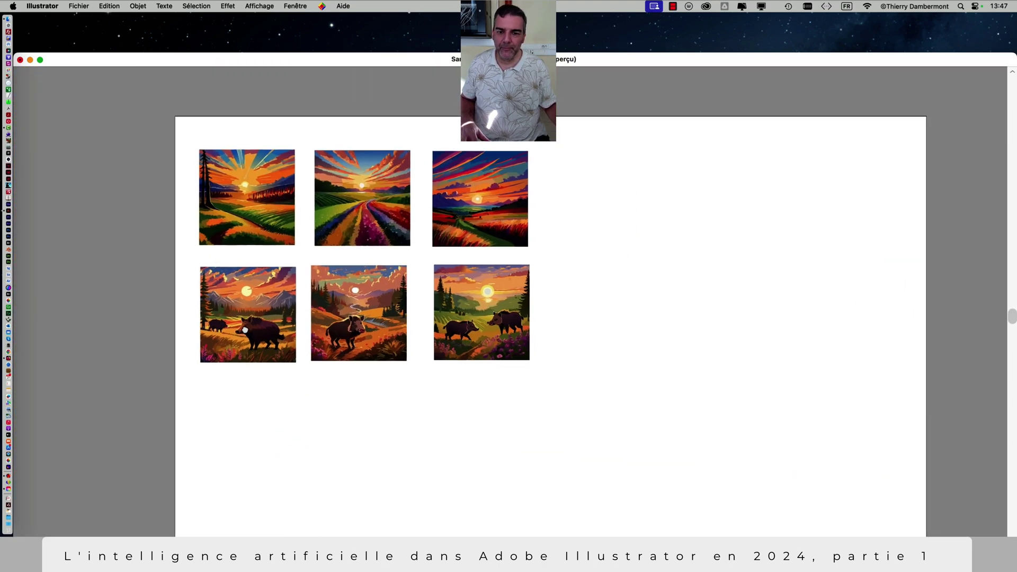
key(Tab)
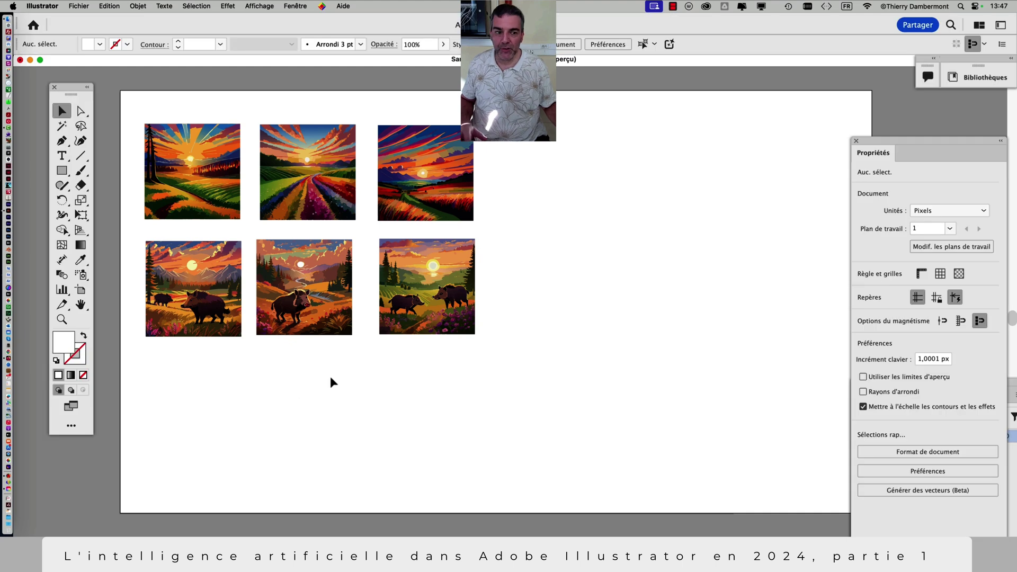
- Review the prompt of the first boar scene, with the Propriétés panel repositioned beside the images, and deselect everything
drag(850, 138, 768, 96)
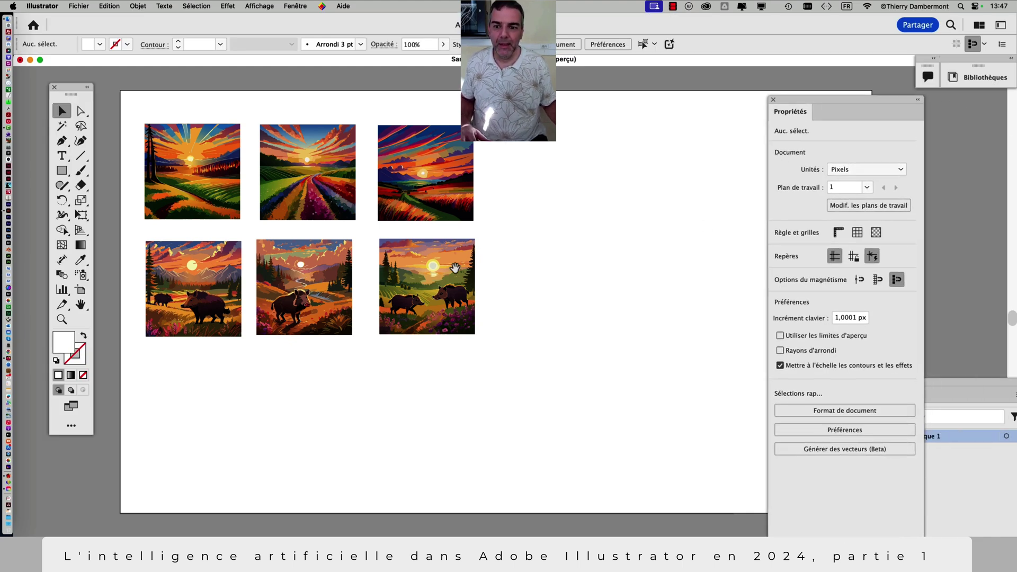
drag(645, 342, 663, 259)
click(237, 234)
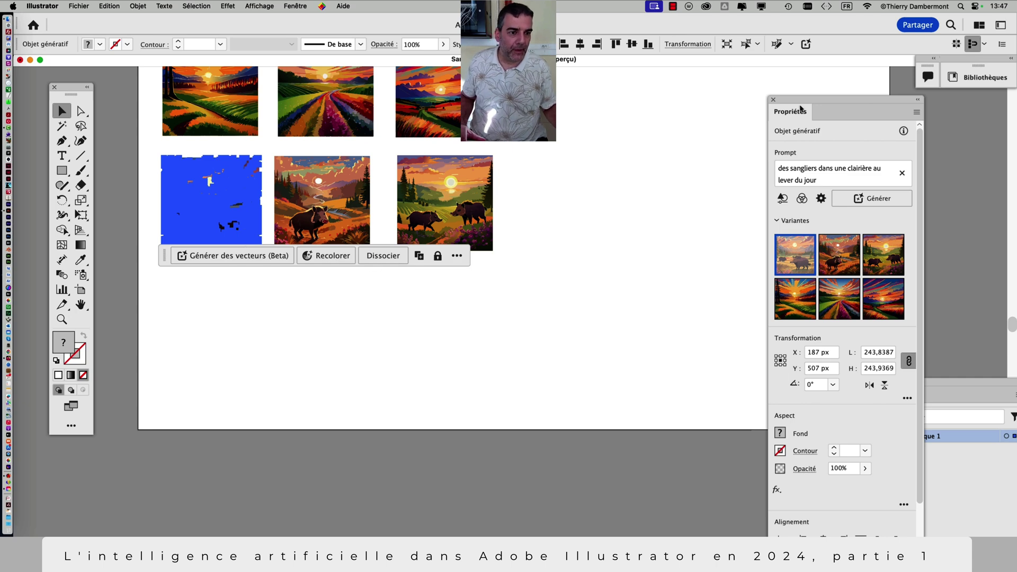
drag(803, 101, 777, 60)
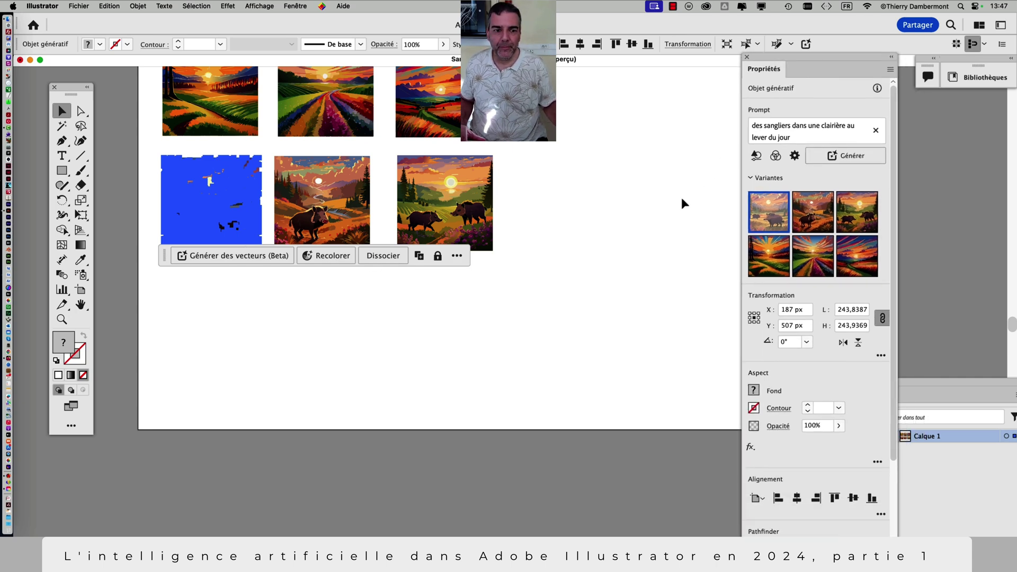
click(797, 140)
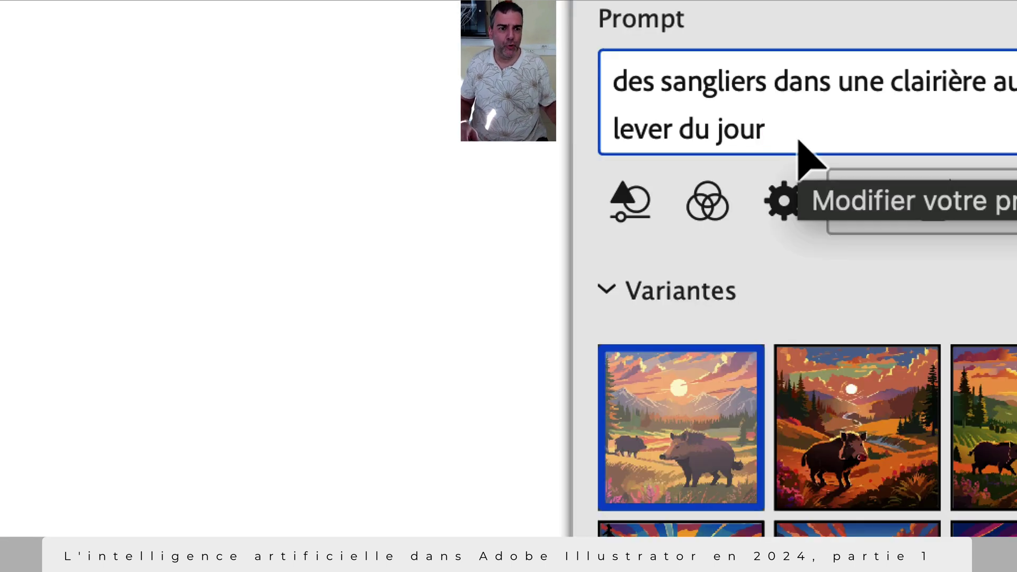
drag(797, 139, 752, 126)
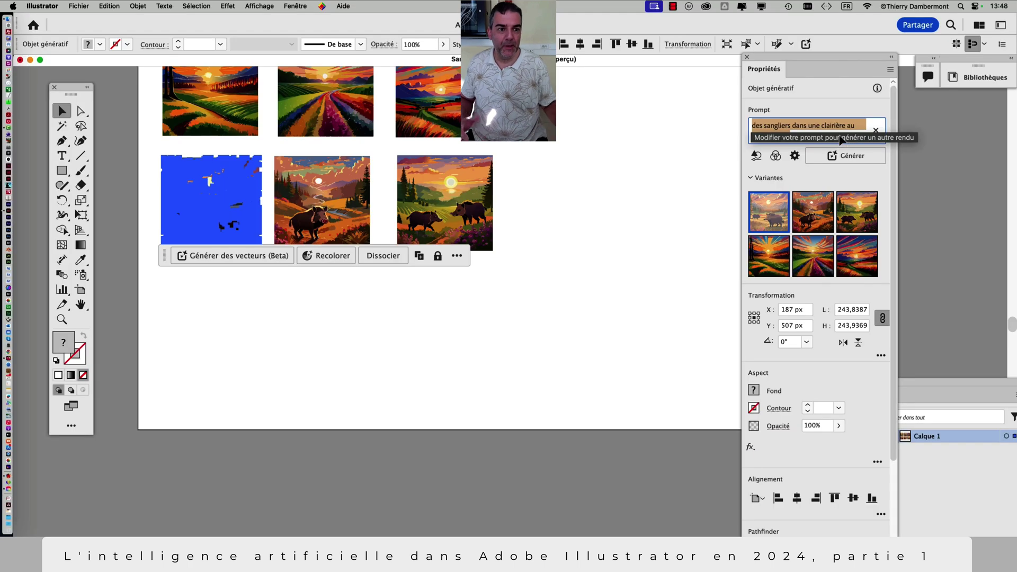
click(576, 285)
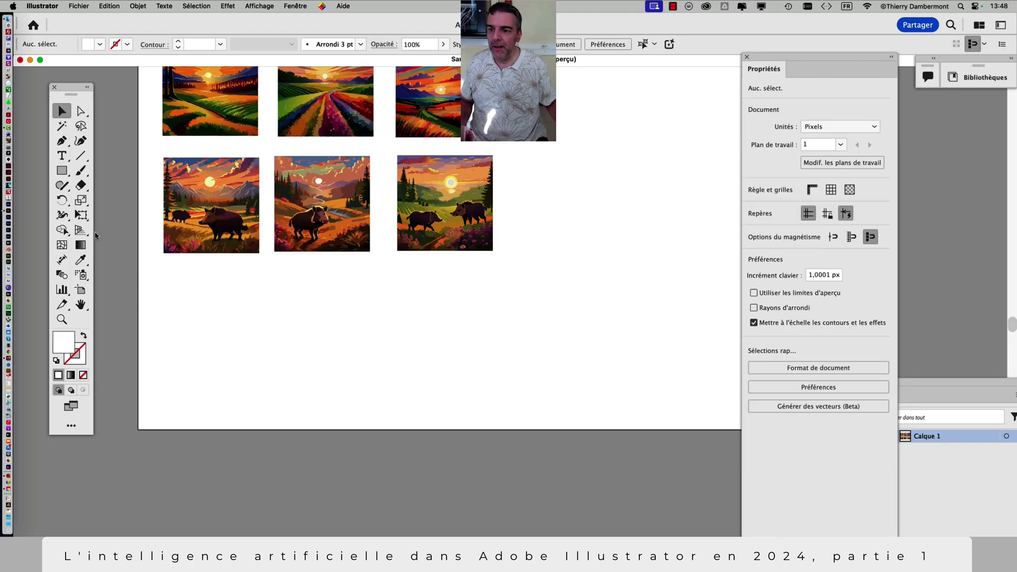
- Draw a rectangle about 239 × 276 px below the first boar scene and keep it selected
click(62, 171)
drag(165, 272, 258, 379)
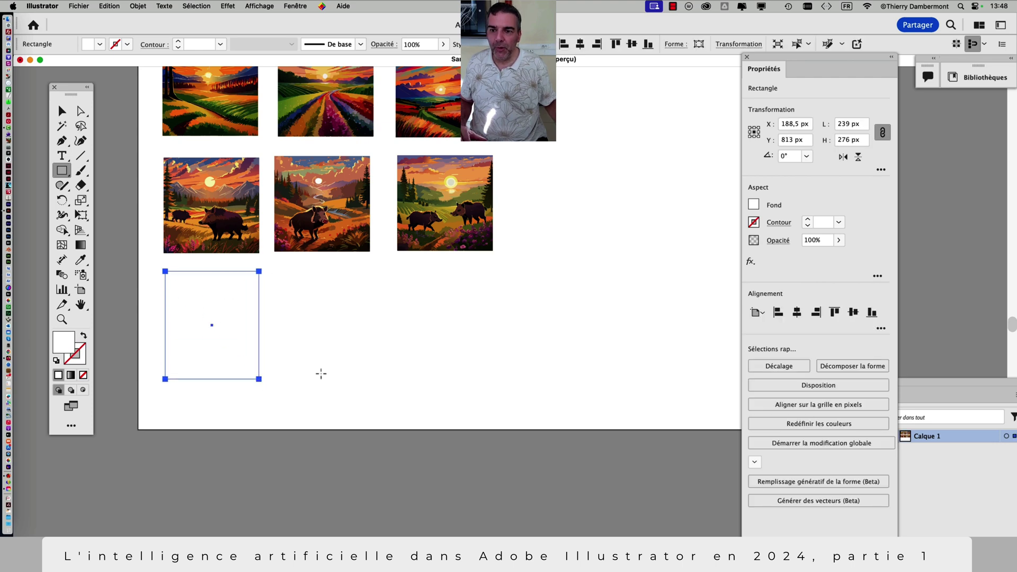
scroll(378, 311, up, 2)
scroll(381, 386, down, 2)
scroll(397, 311, left, 1)
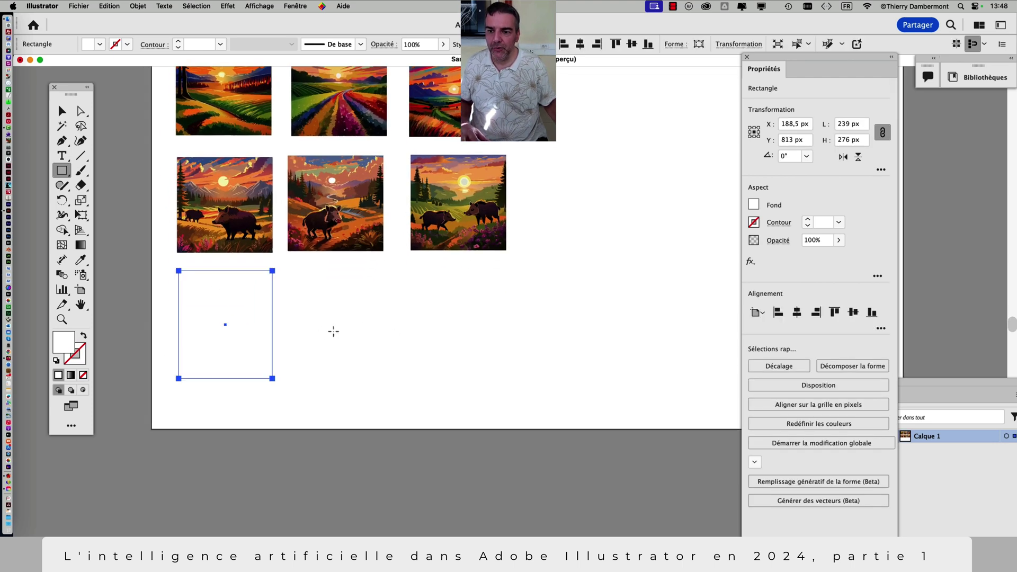
click(62, 112)
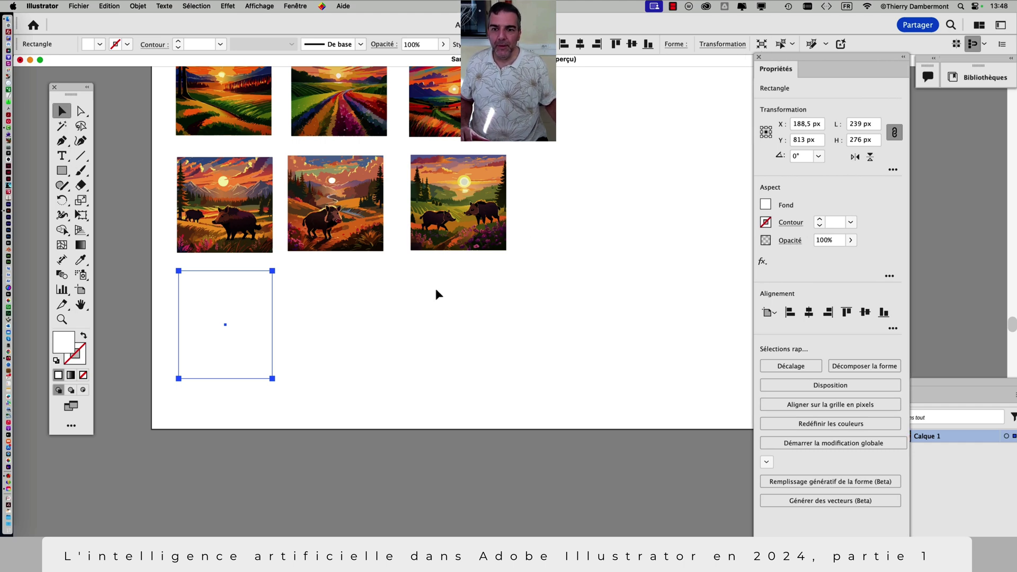
- Generate vectors in the rectangle from "des sangliers dans une clairière au lever du jour", with content type Scène and detail at minimum
click(136, 6)
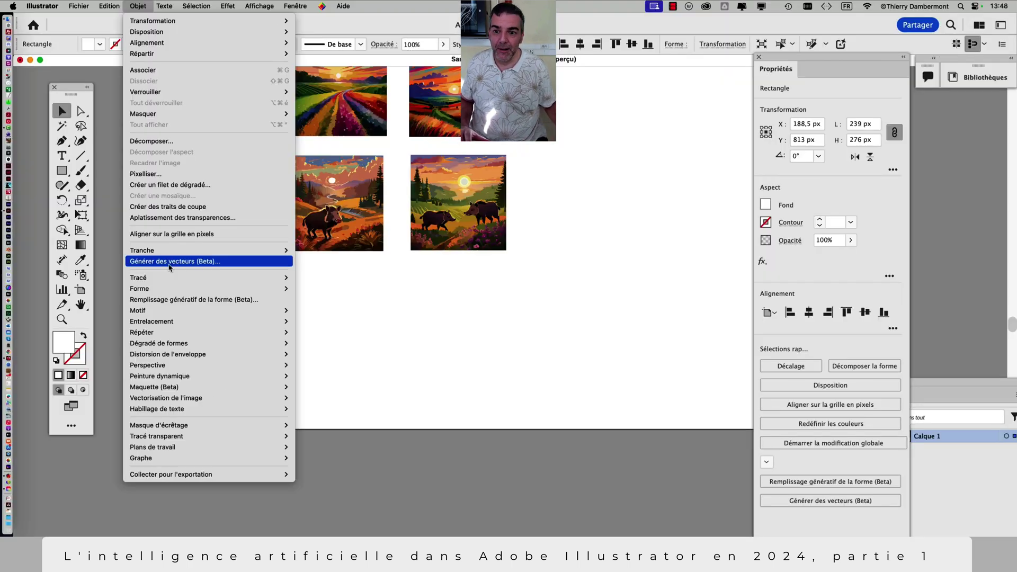
click(170, 261)
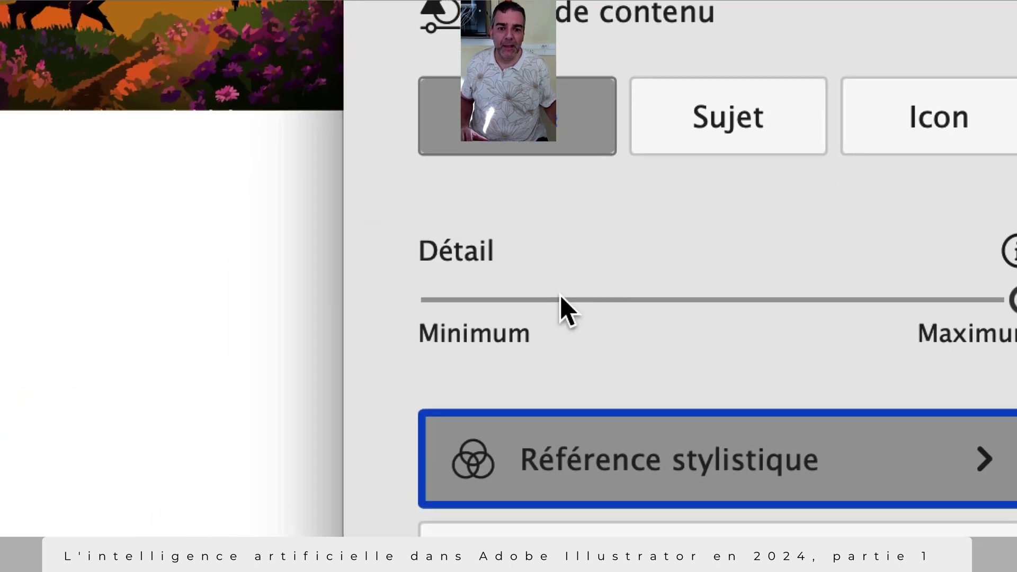
click(596, 301)
drag(596, 307, 278, 328)
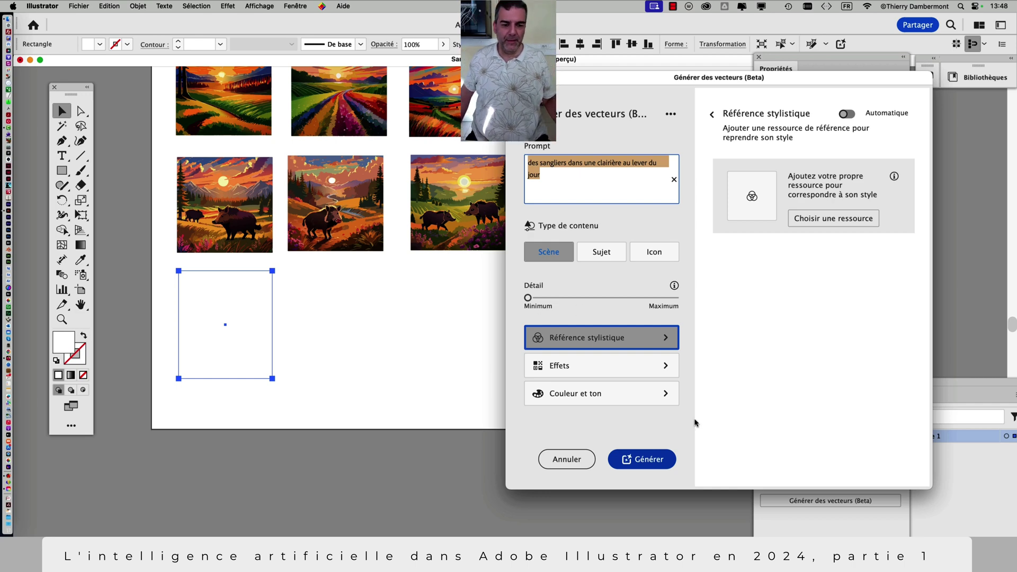
click(655, 466)
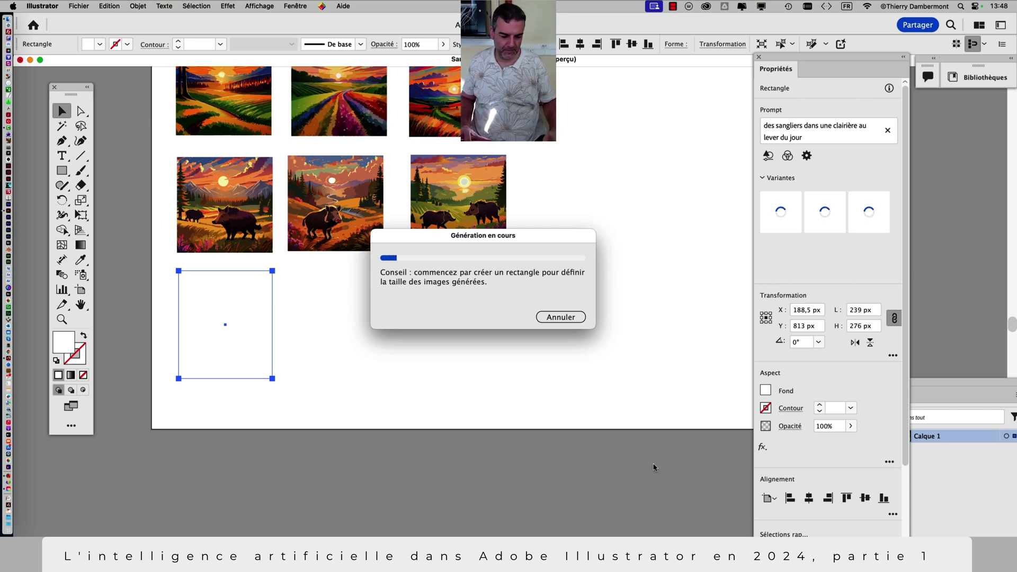
- Place two copies of the low-detail boar scene beside it, showing the second variant in the middle copy and the third in the last
drag(272, 324, 485, 333)
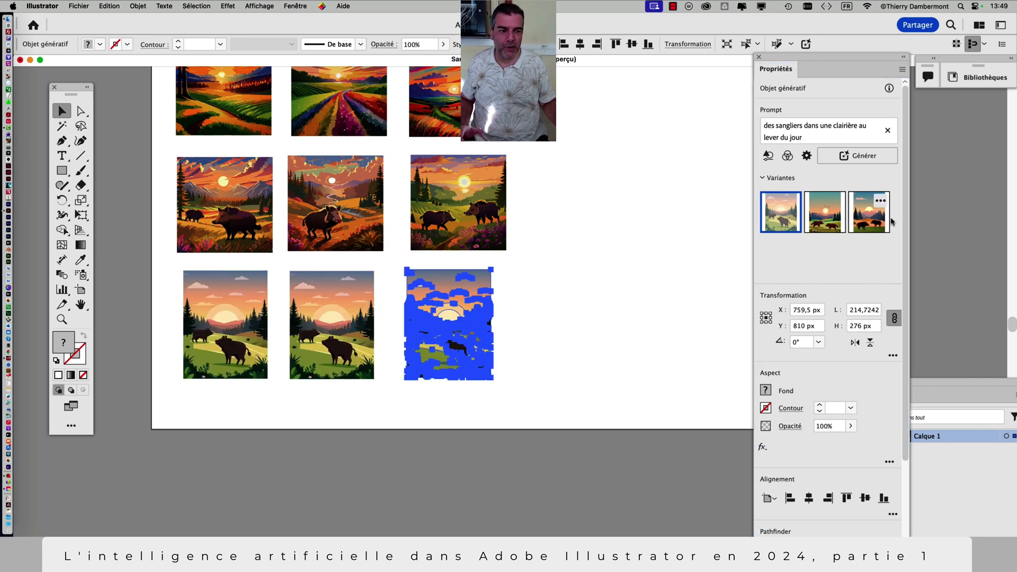
click(885, 225)
click(372, 325)
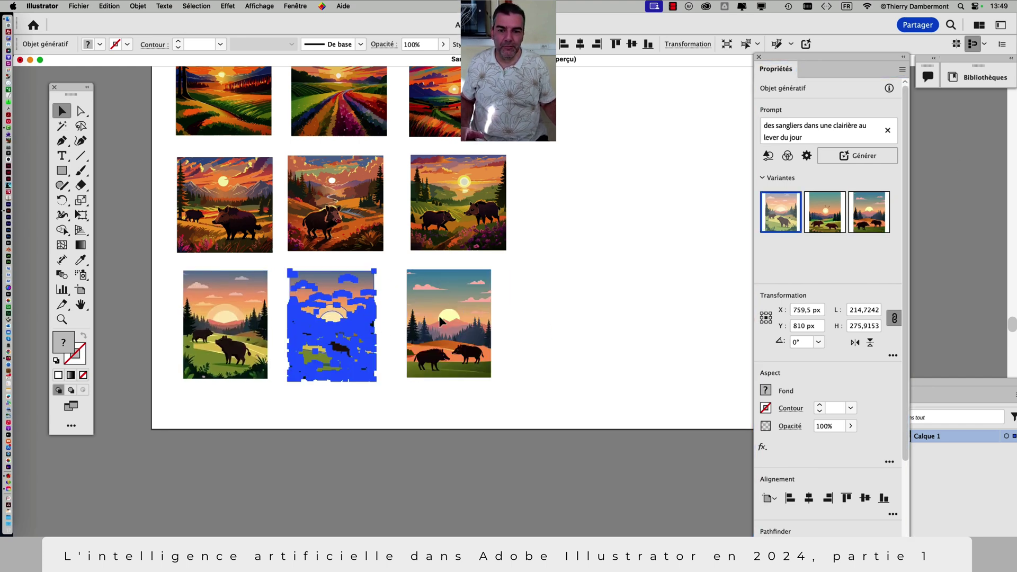
click(825, 212)
click(633, 352)
- Examine the three low-detail boar scenes up close with the panels hidden, and return to the overview of all rows
scroll(214, 368, up, 2)
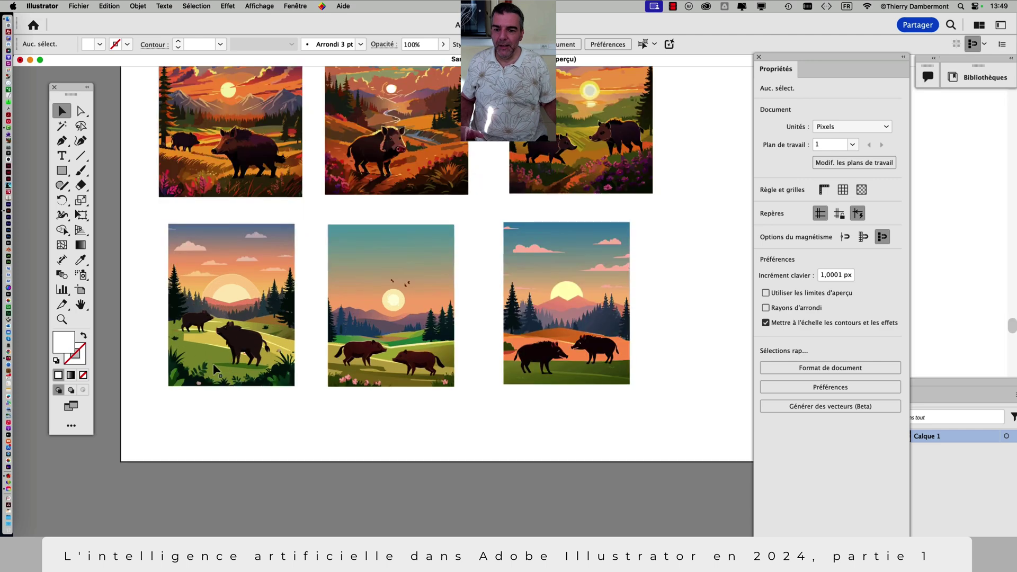
scroll(215, 369, up, 4)
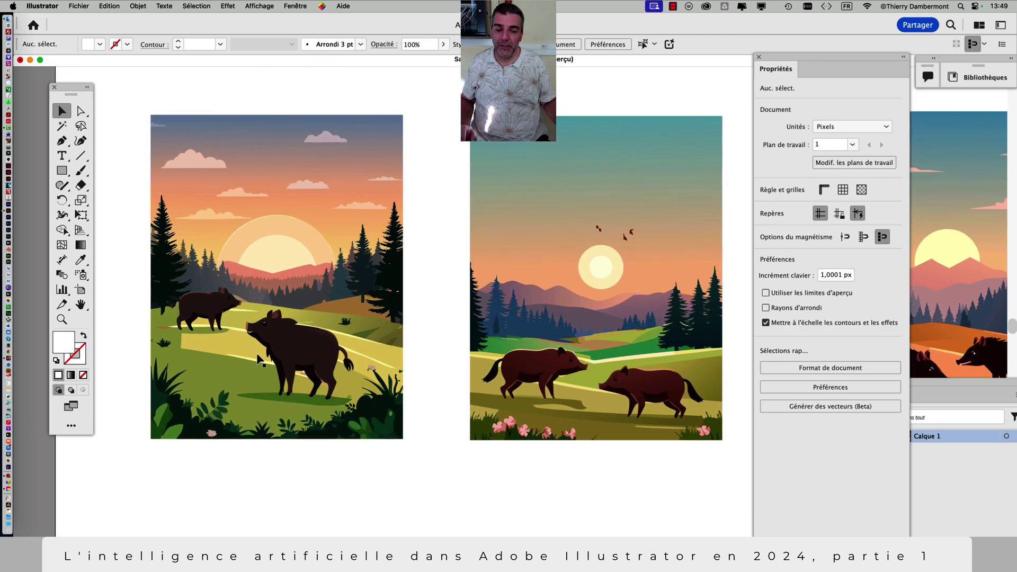
scroll(259, 360, up, 2)
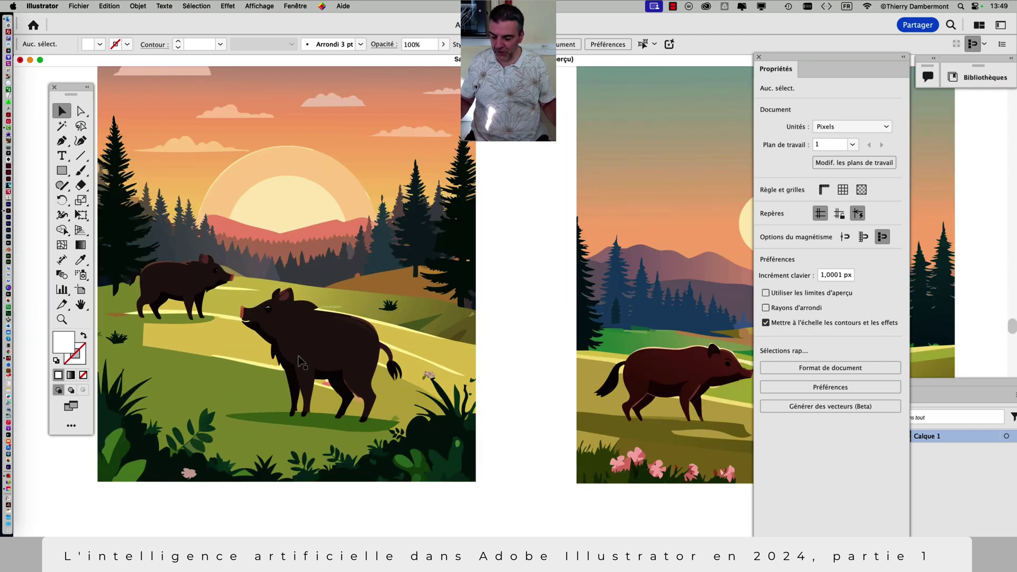
key(shift+Tab)
key(shift+Tab)
key(shift+Tab)
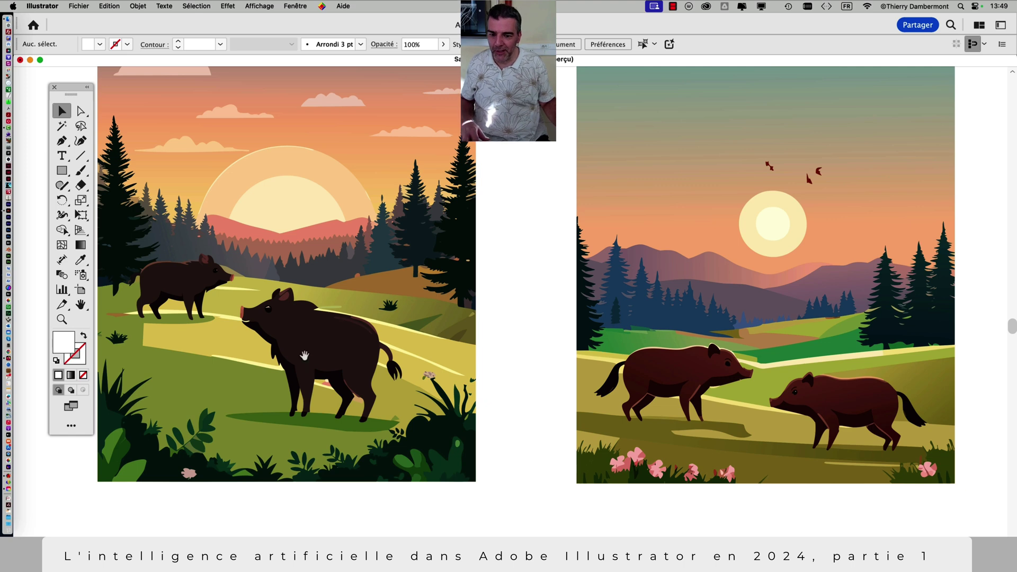
drag(725, 421, 528, 386)
drag(590, 386, 476, 369)
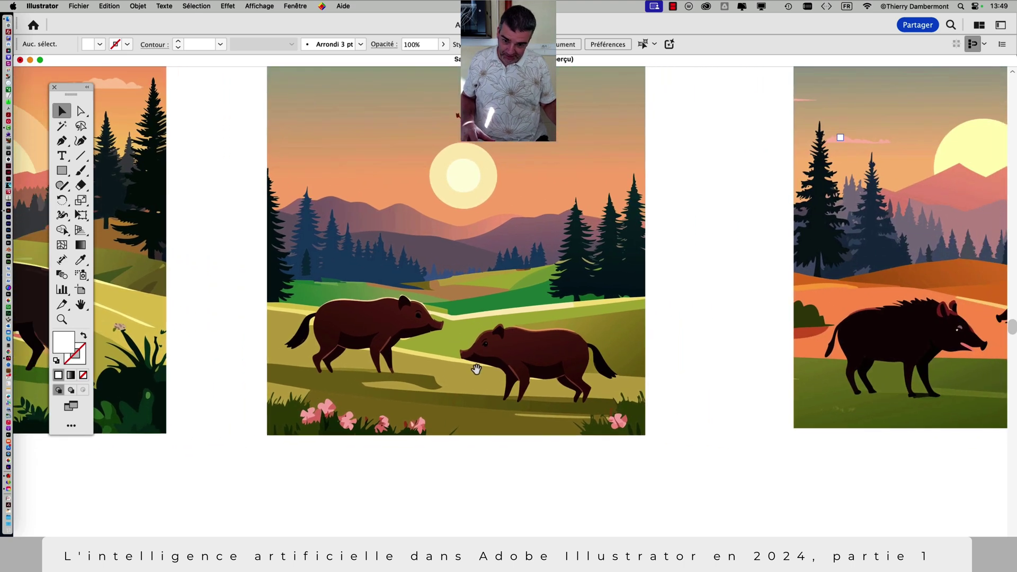
drag(703, 377, 366, 379)
drag(620, 406, 518, 407)
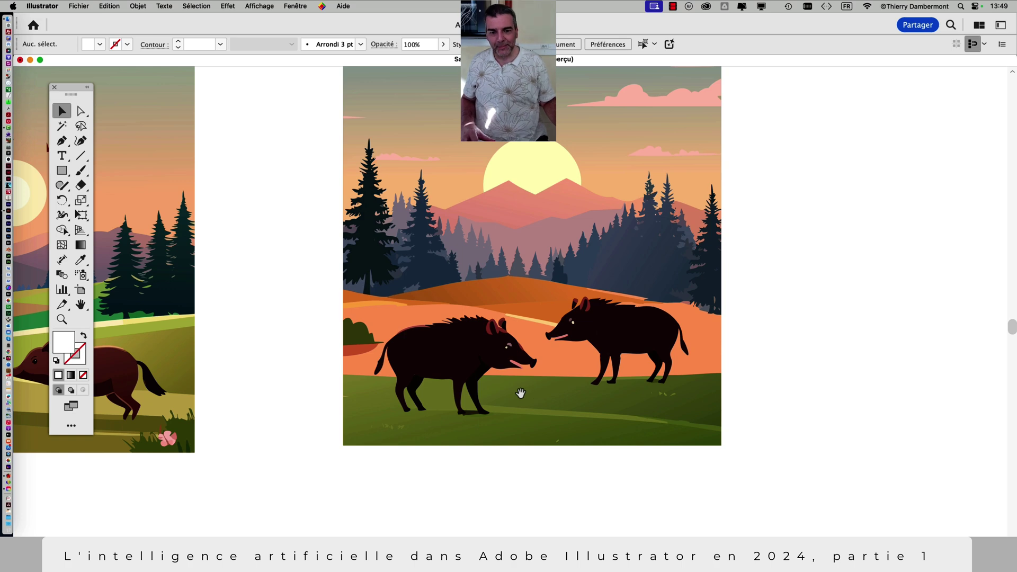
scroll(520, 393, down, 10)
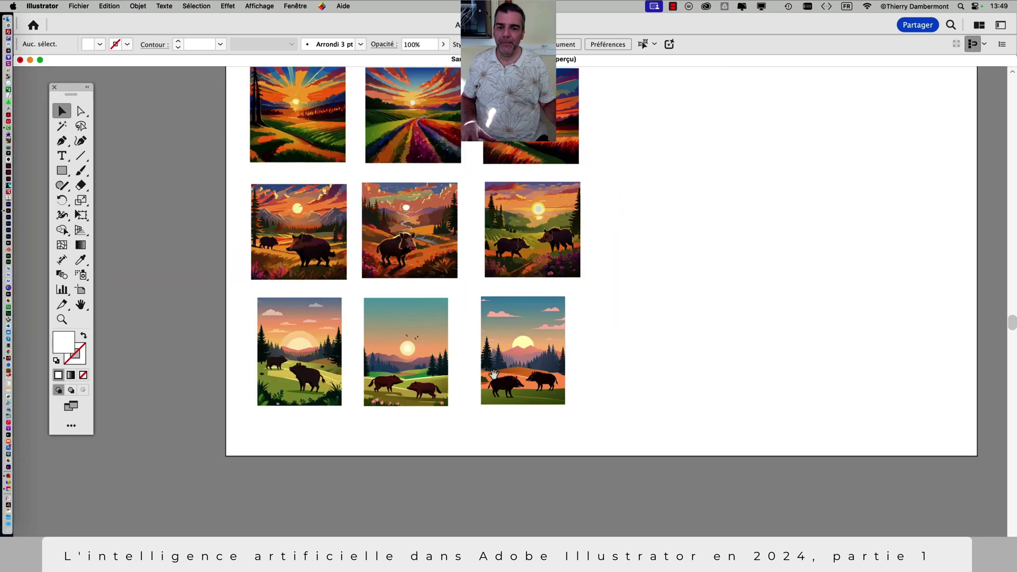
scroll(491, 366, left, 2)
- Start Save As for the document, switch to the Finder and show the CRV 2024-2025 folder with its course subfolders collapsed
click(78, 6)
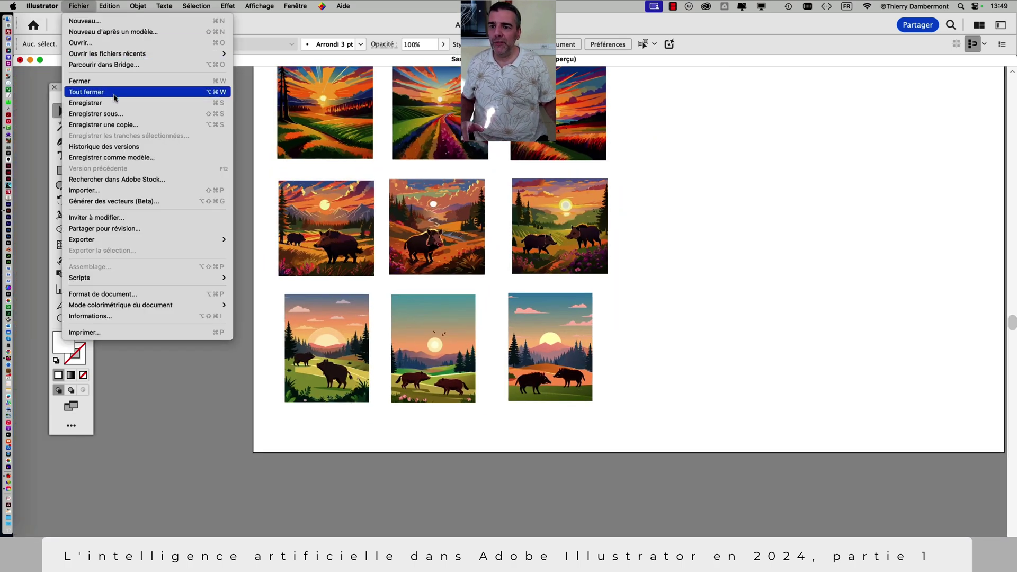
click(121, 120)
key(super+Tab)
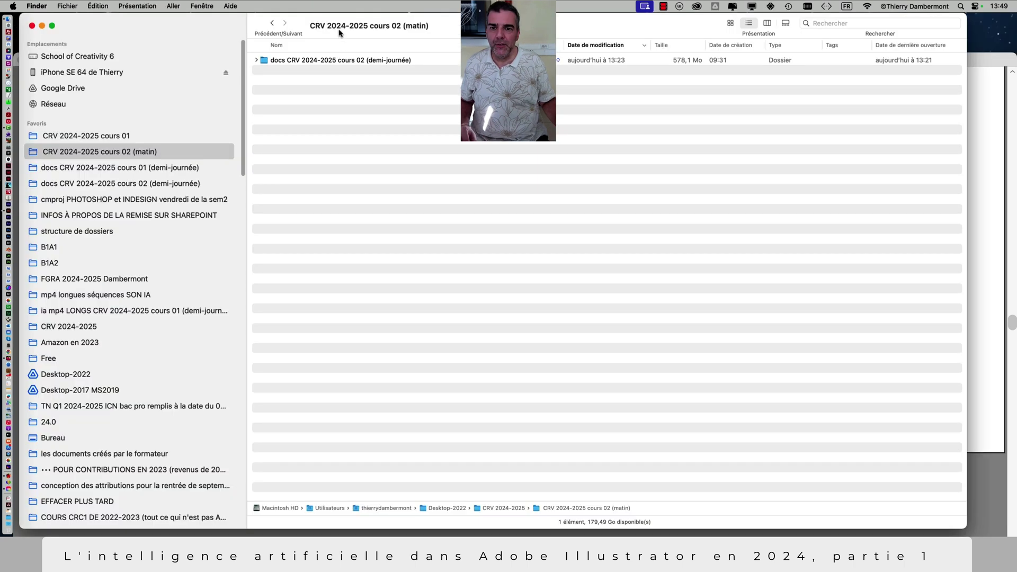
right_click(339, 31)
click(339, 35)
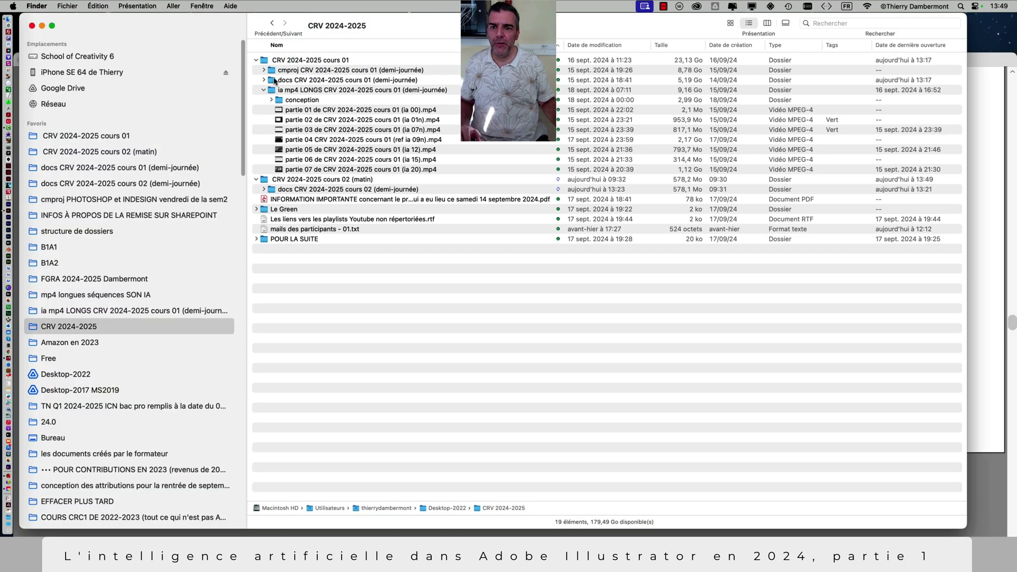
click(256, 61)
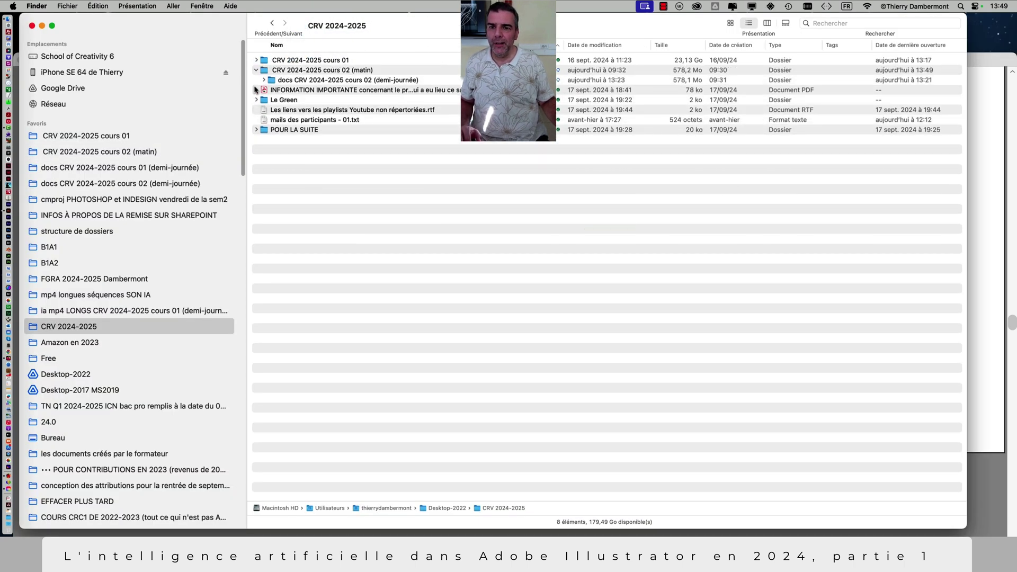
click(256, 71)
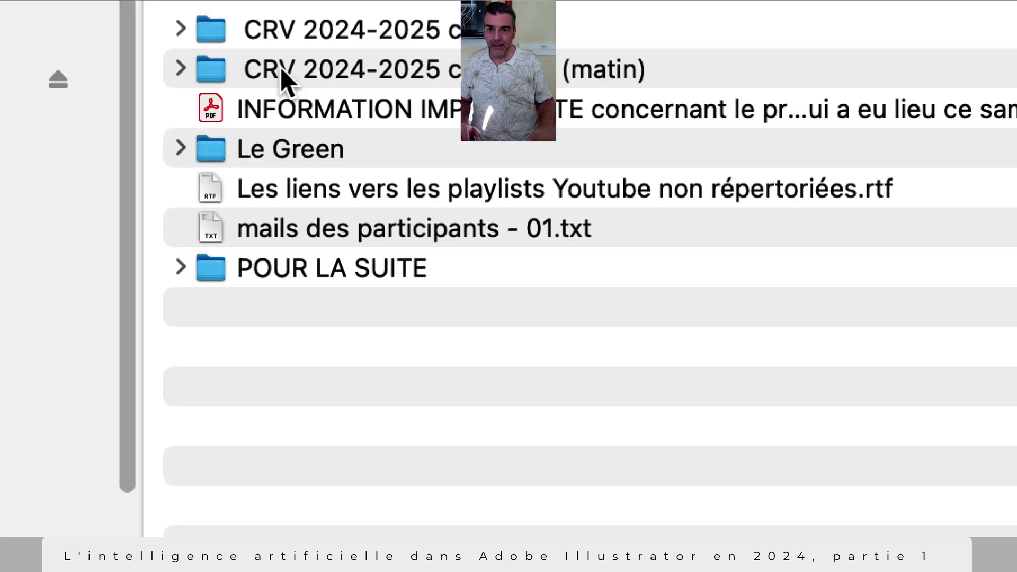
- Create a folder in CRV 2024-2025 and reuse the name copied from the "CRV 2024-2025 cours 02 (matin)" folder as its base
click(286, 80)
click(286, 80)
key(super+c)
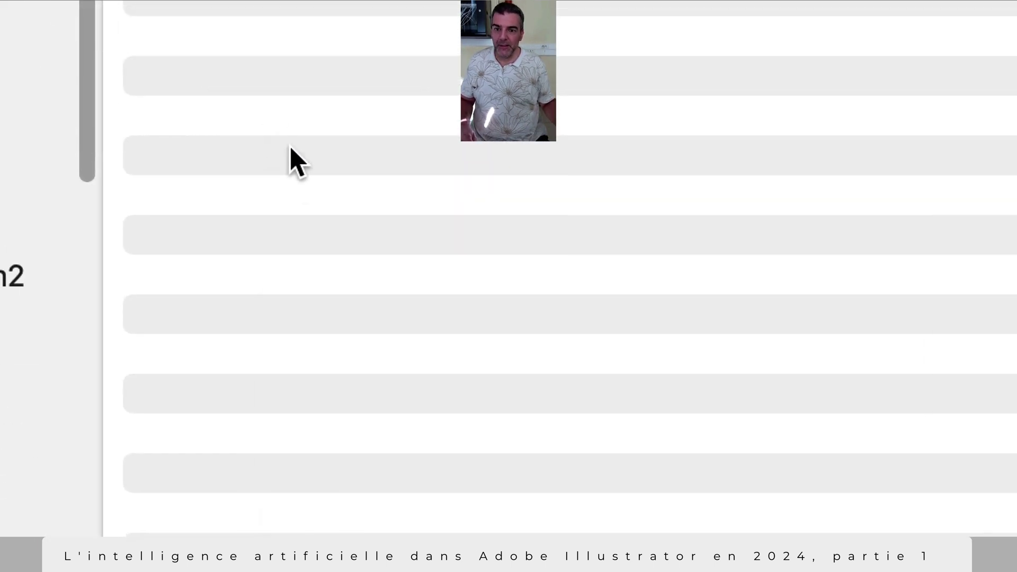
right_click(315, 393)
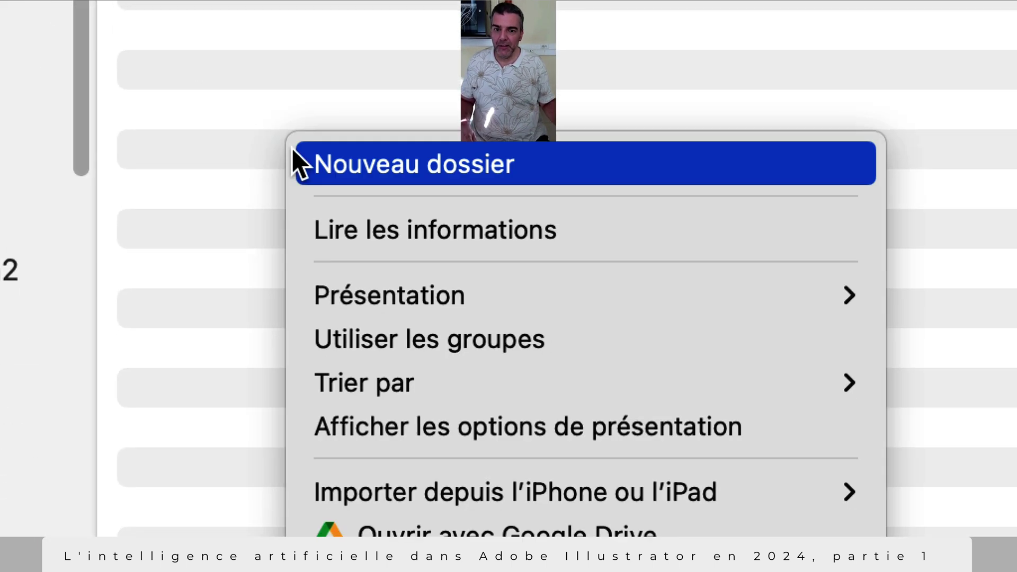
click(320, 406)
key(super+v)
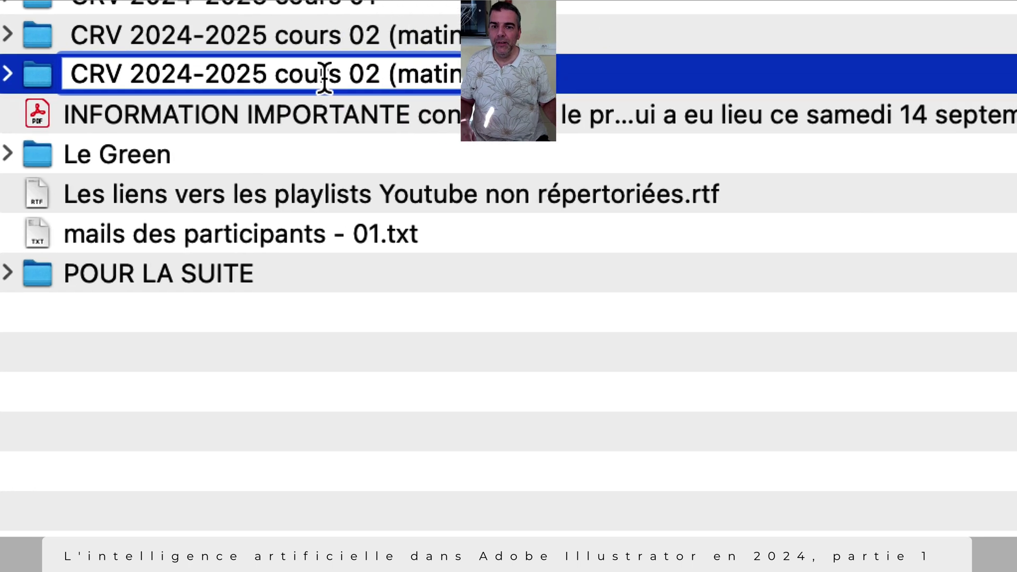
- Name the new folder "CRV 2024-2025 cours 03 (apres-midi)" by changing the course number and the half-day in parentheses
click(332, 79)
key(shift+Right)
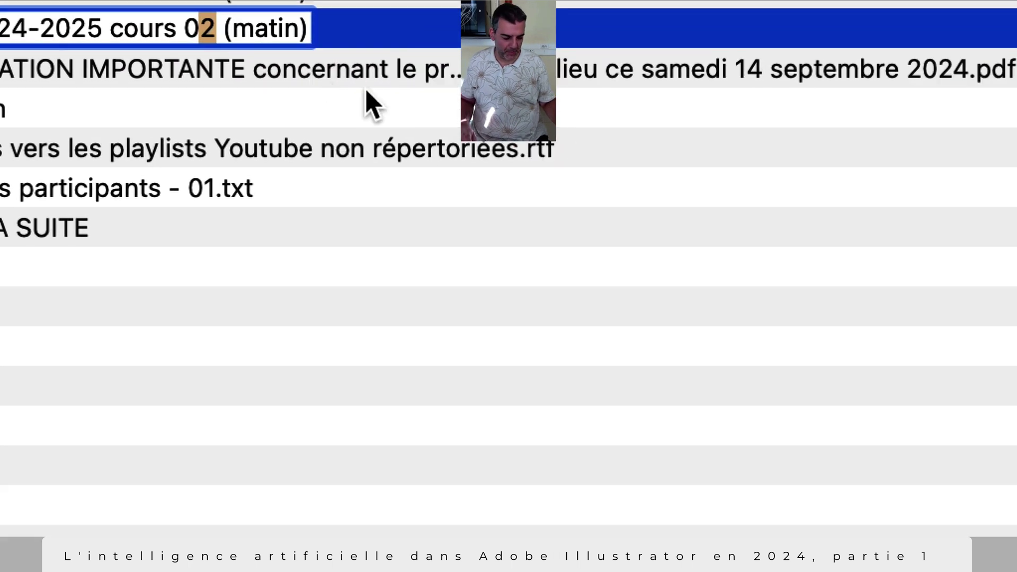
text(3)
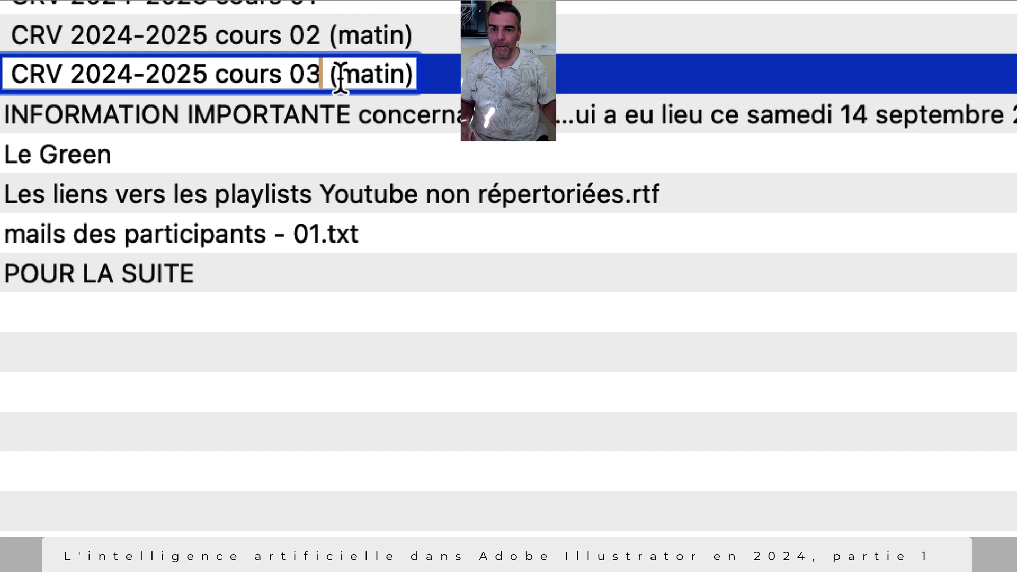
drag(232, 28, 306, 27)
text(apre)
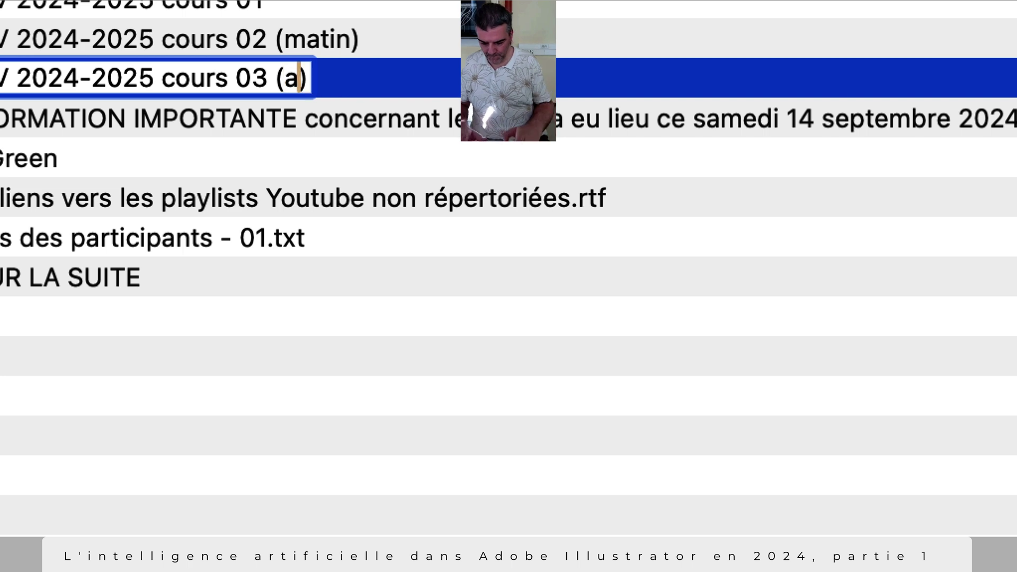
text(s-midi)
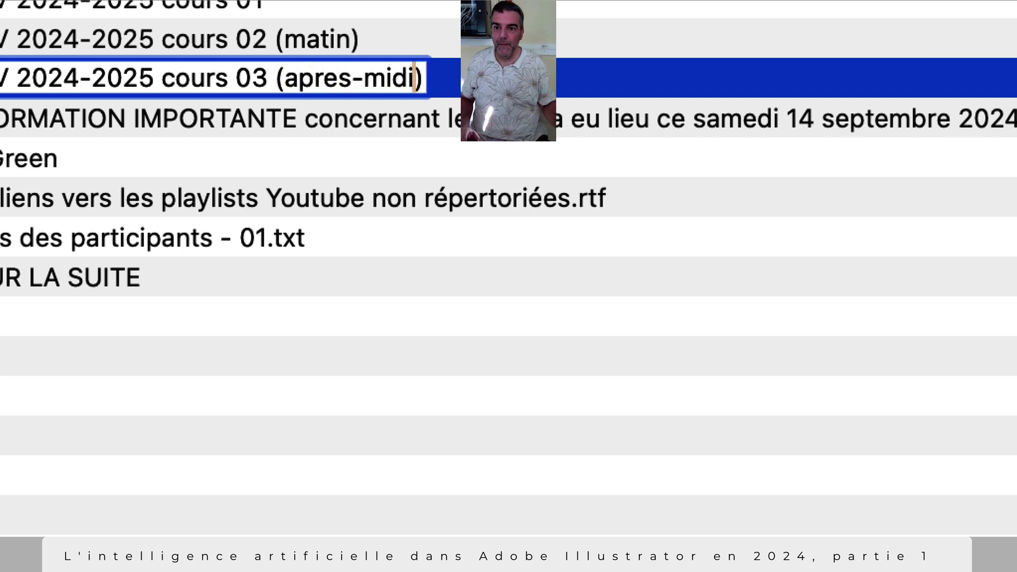
key(Return)
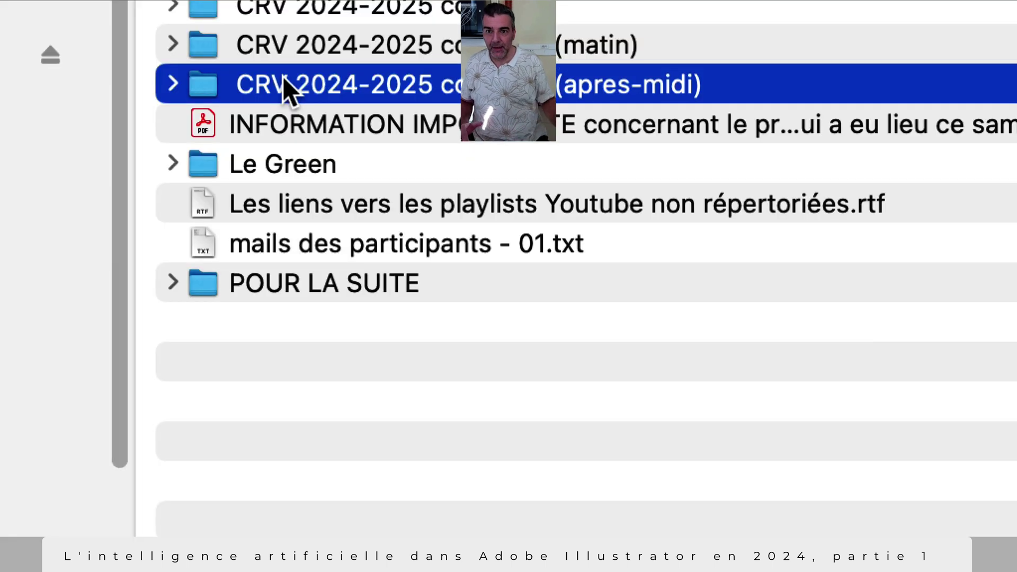
- Add the cours 03 (apres-midi) folder to the Finder favourites below cours 02, open it there and minimise the Finder window
drag(285, 81, 92, 190)
drag(102, 142, 100, 141)
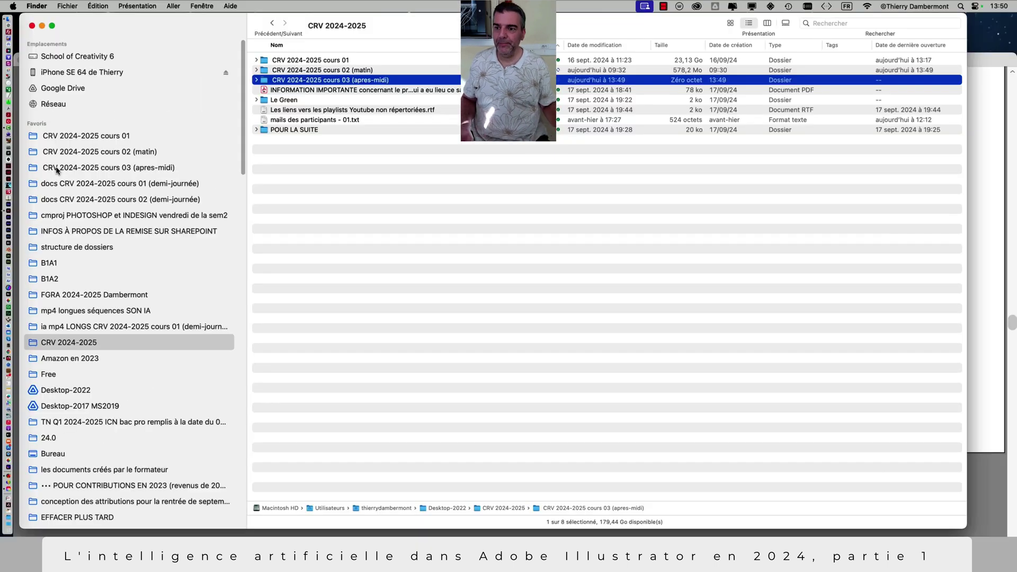
click(56, 168)
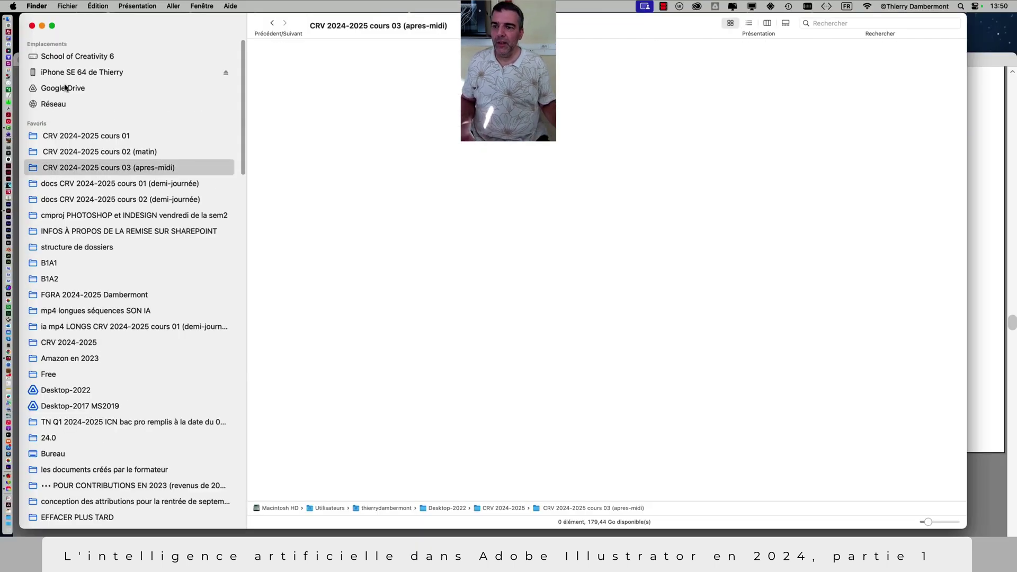
click(43, 27)
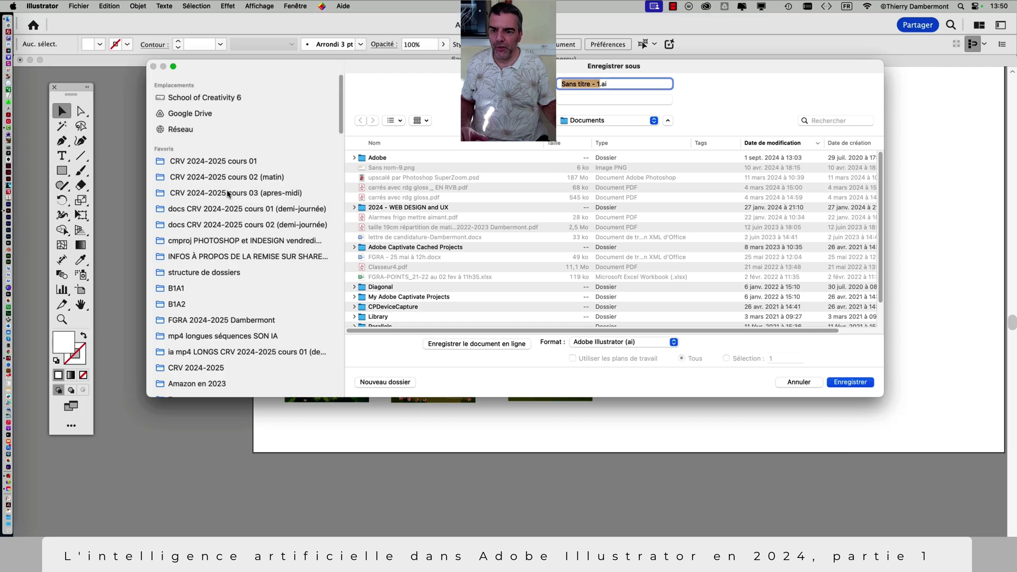
- Save the document as "sangliers - 01.ai" in the CRV 2024-2025 cours 03 (apres-midi) folder, keeping the default Illustrator options
click(229, 194)
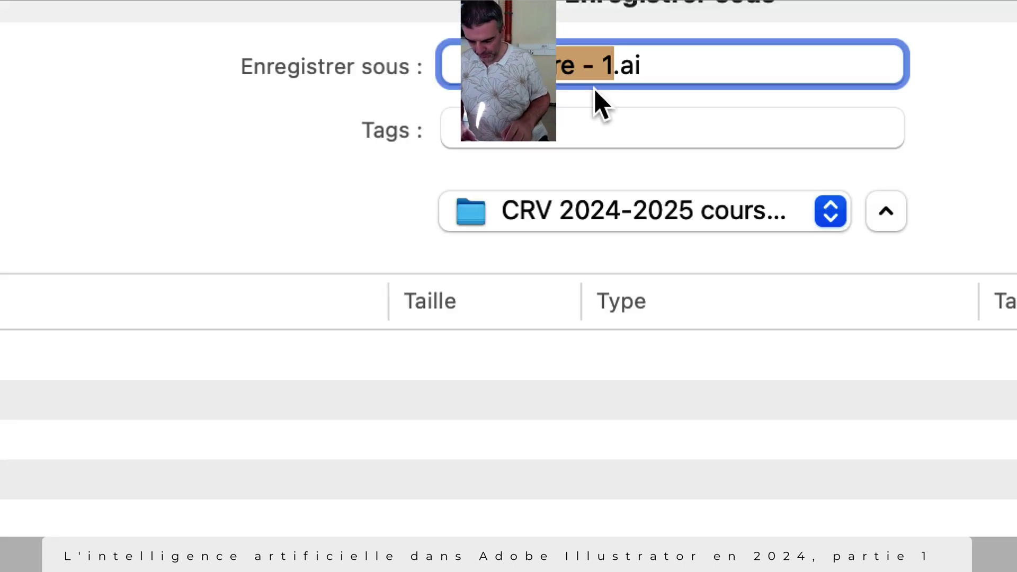
key(super+a)
key(BackSpace)
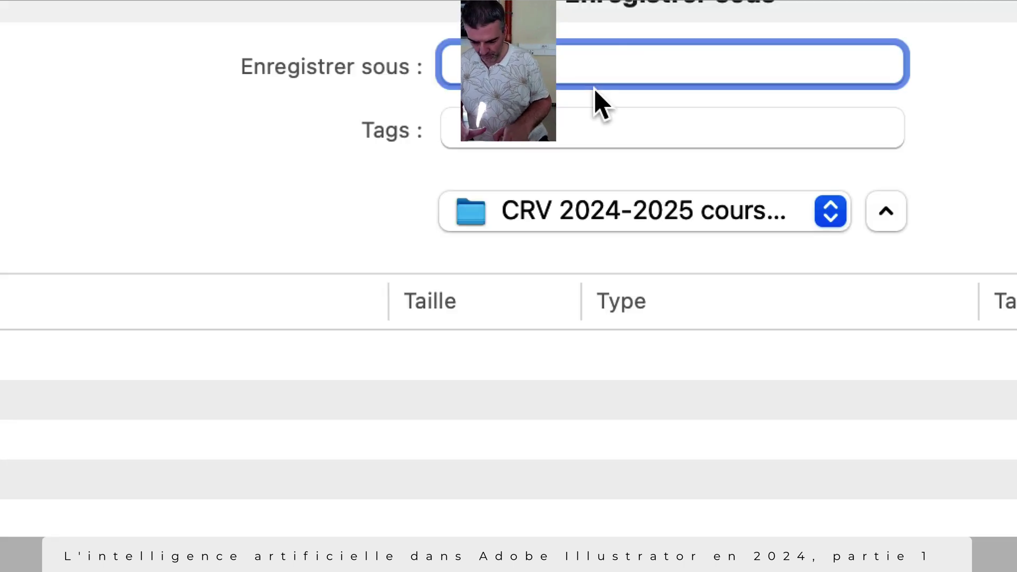
key(BackSpace)
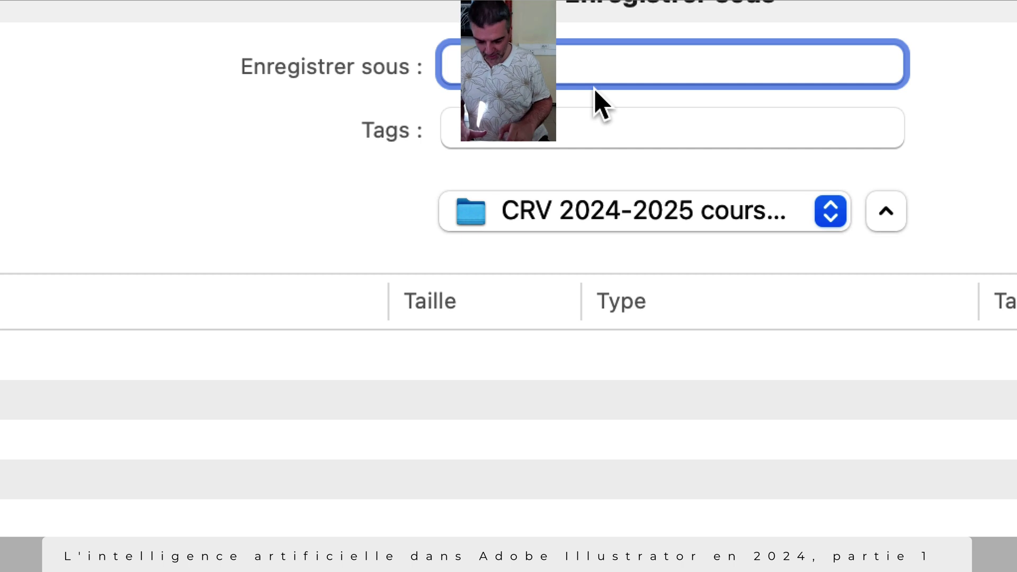
text(s - 01.ai)
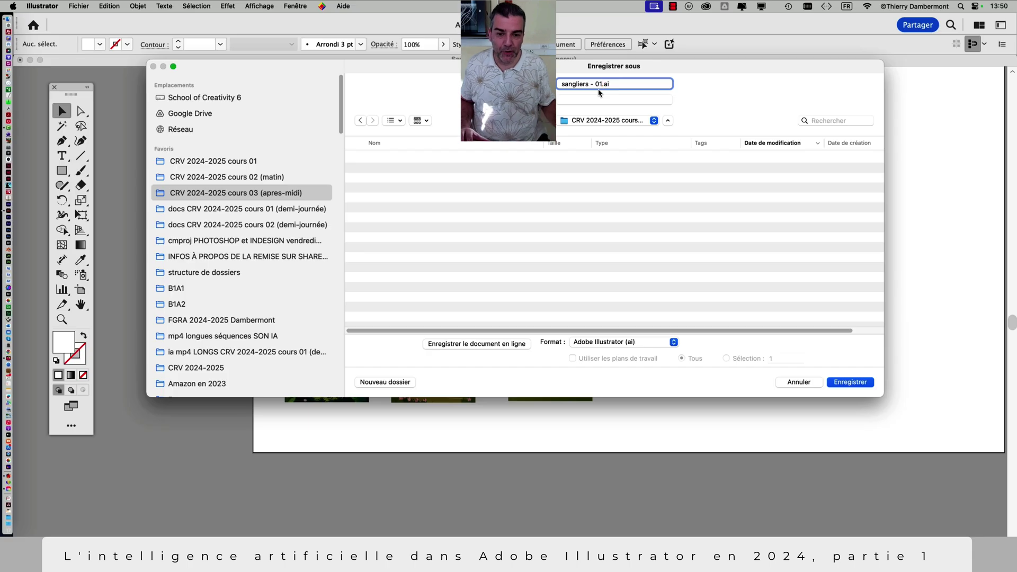
click(850, 382)
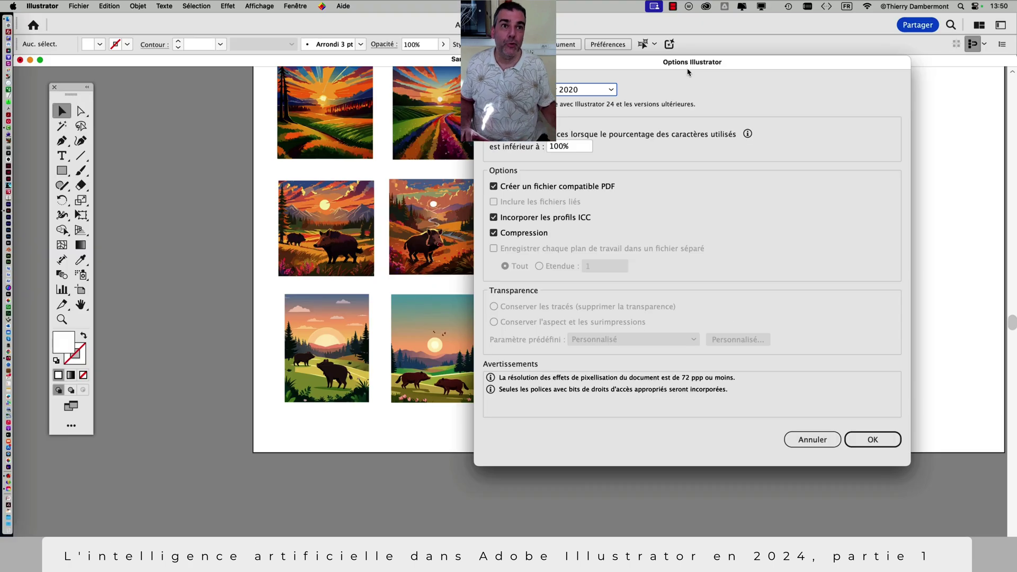
click(872, 439)
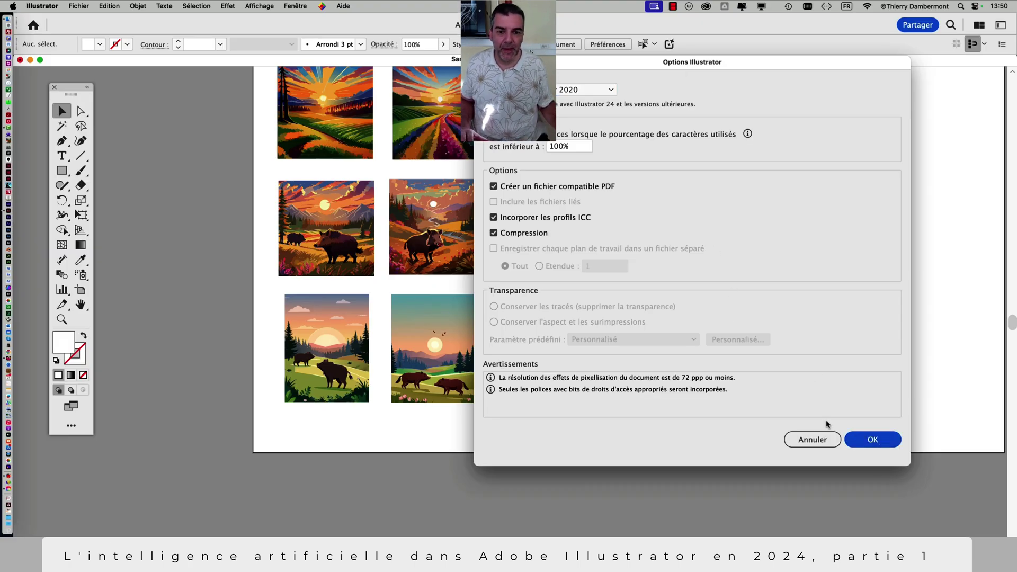
- Try enlarging the artboard from its lower-right corner with the Artboard tool, and undo the resize
scroll(617, 306, down, 2)
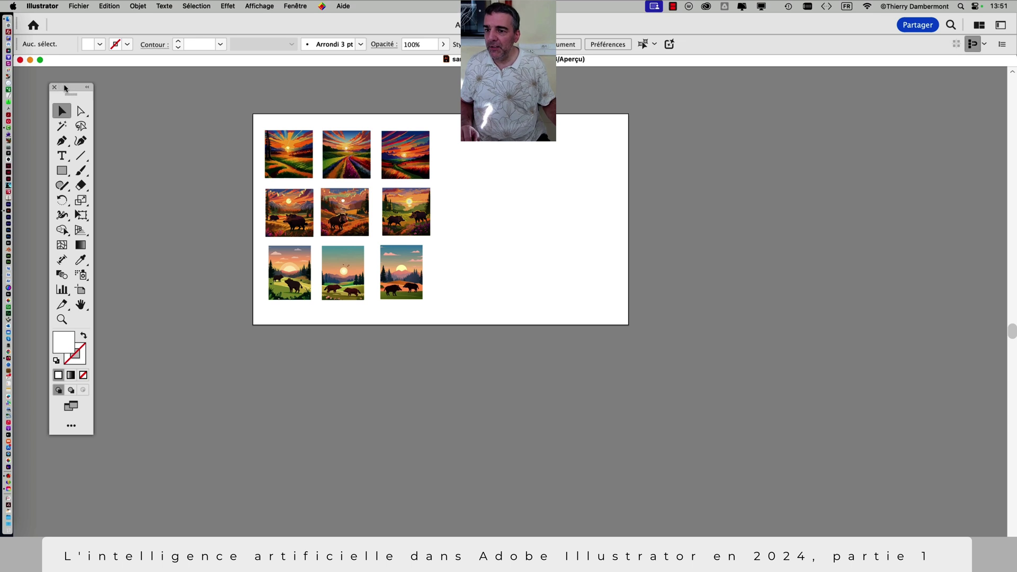
drag(64, 88, 69, 82)
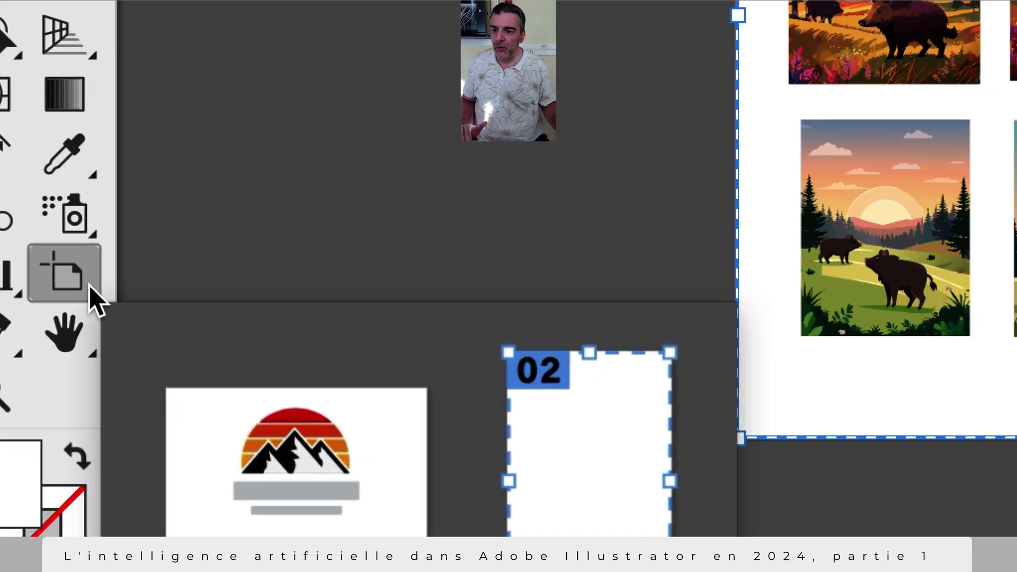
click(89, 290)
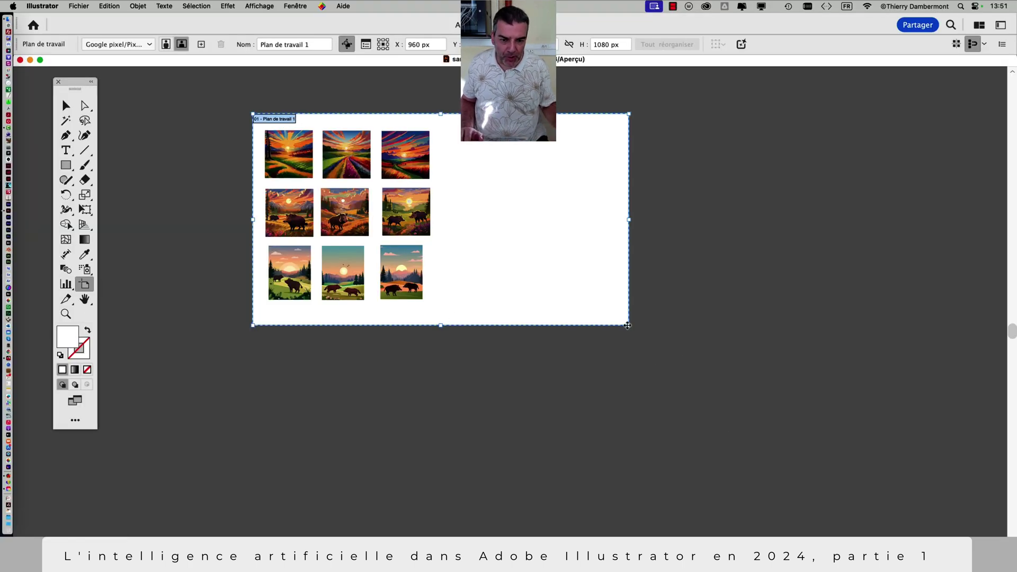
drag(628, 326, 673, 402)
key(super+z)
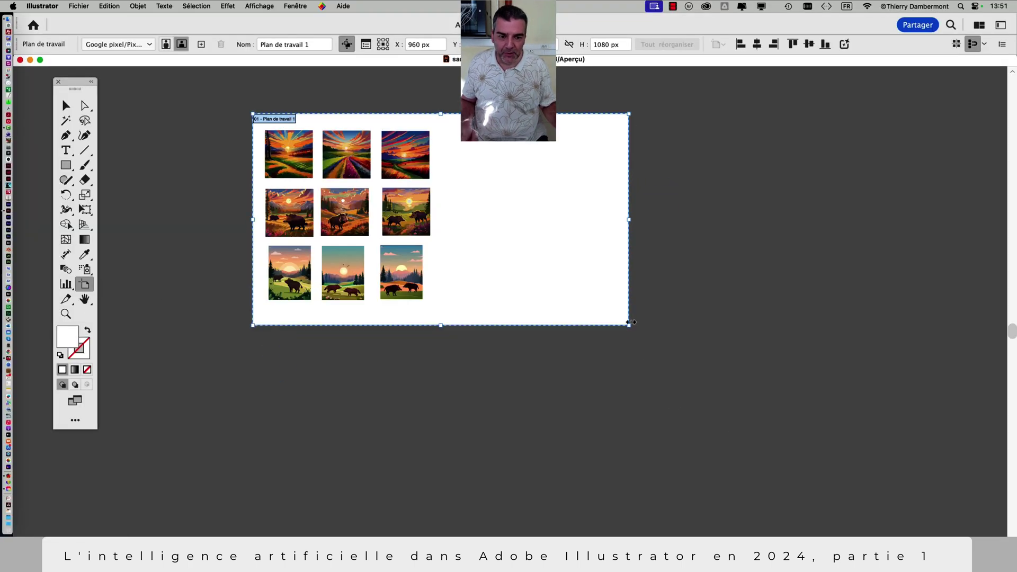
- Enlarge the artboard from its lower-right corner to 2012 px high, and switch back to the Selection tool
drag(629, 326, 904, 510)
drag(915, 509, 916, 509)
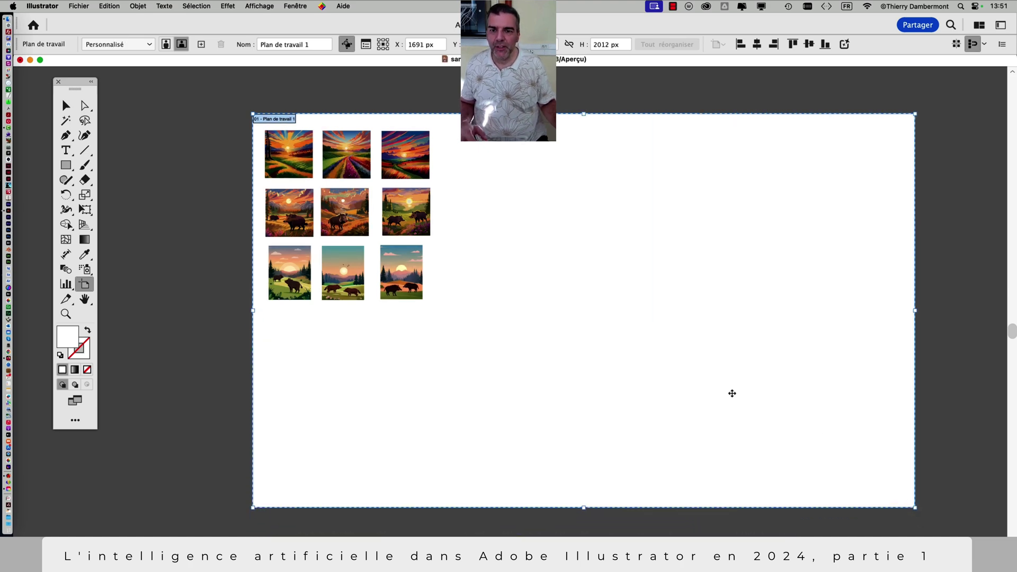
scroll(454, 329, right, 5)
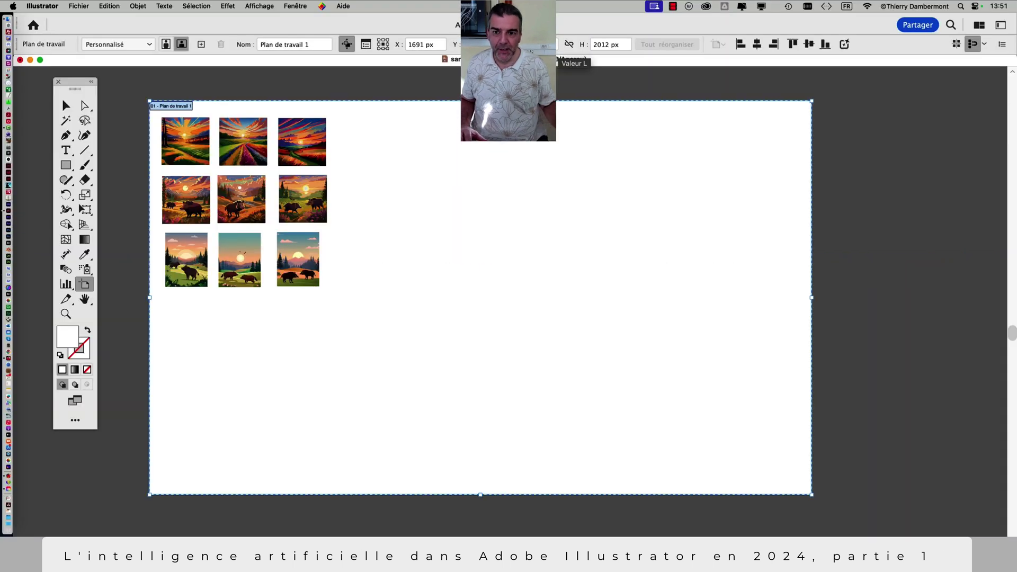
click(68, 108)
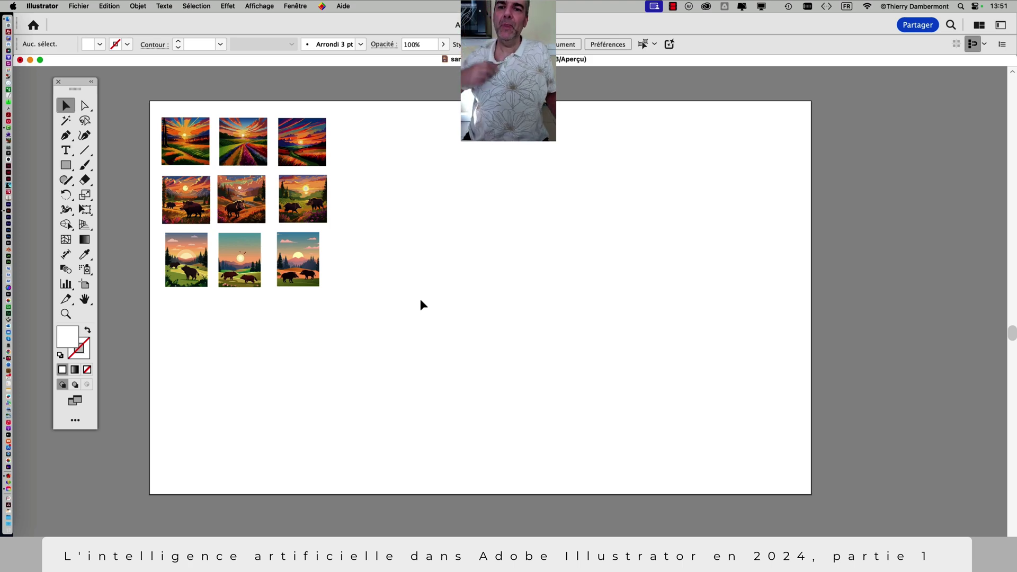
- Inspect the bottom row of boar scenes up close and reposition the floating toolbox beside the first scene
scroll(233, 310, up, 3)
scroll(227, 290, left, 5)
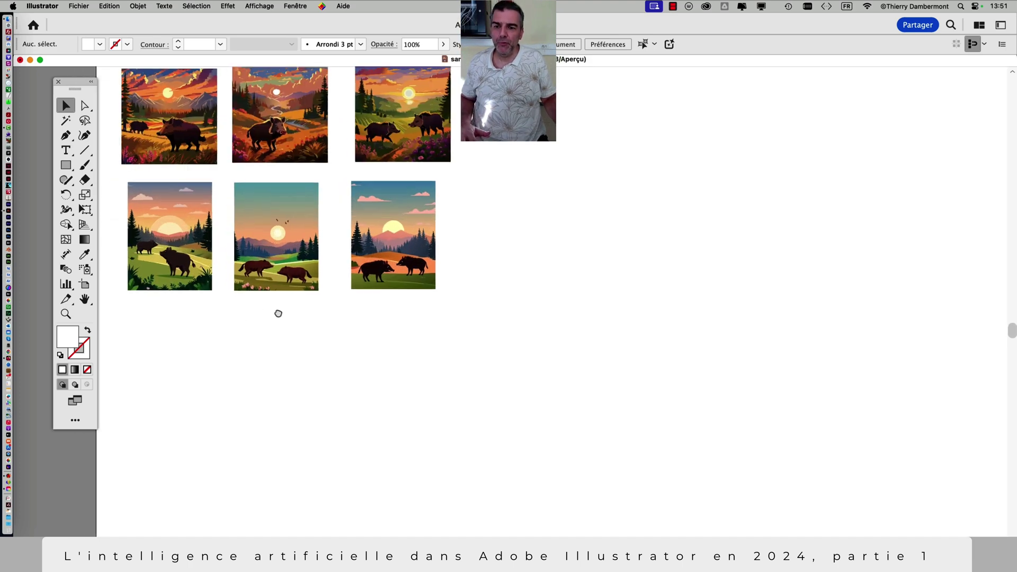
scroll(411, 322, right, 5)
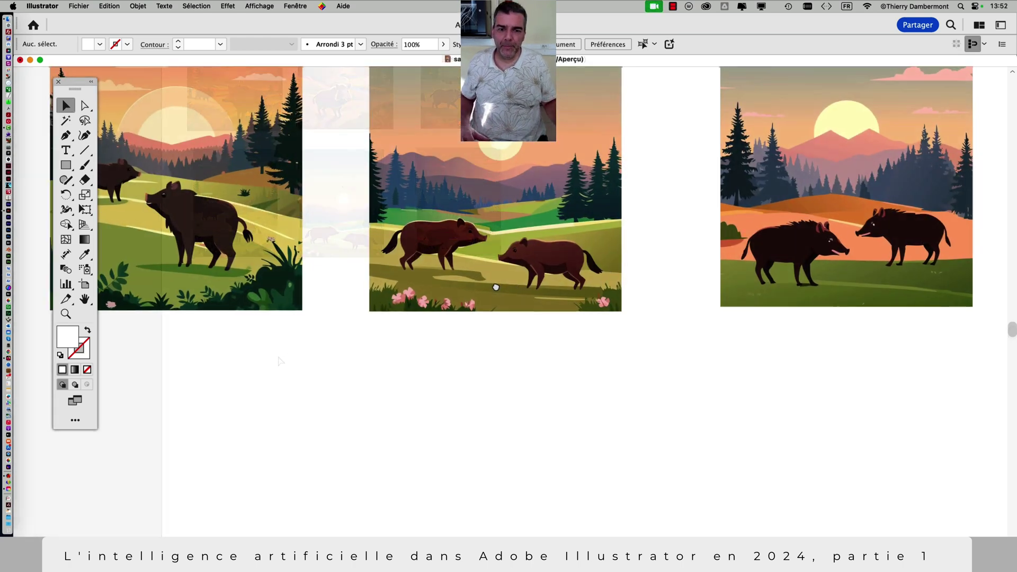
scroll(154, 139, right, 5)
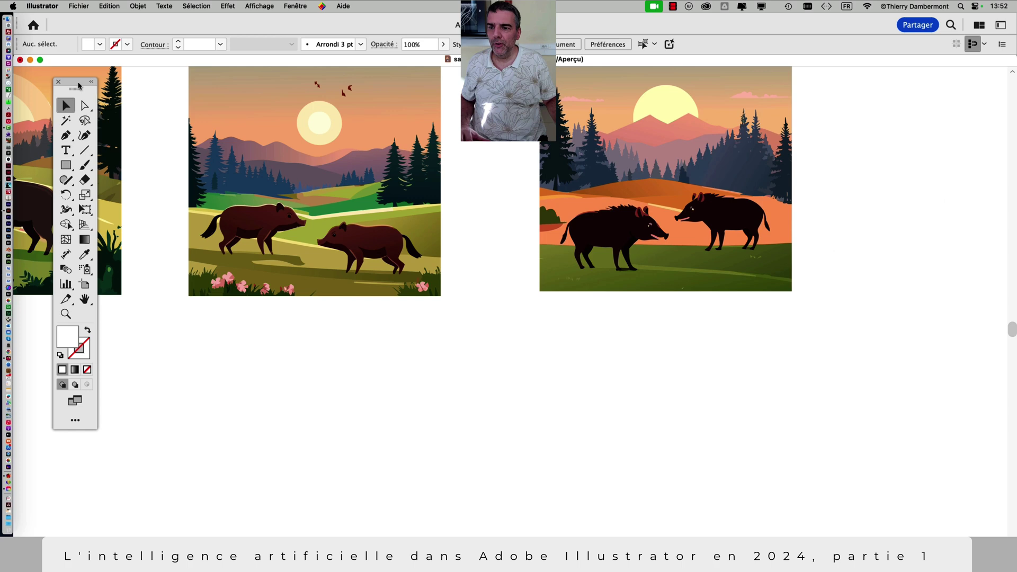
drag(79, 84, 117, 320)
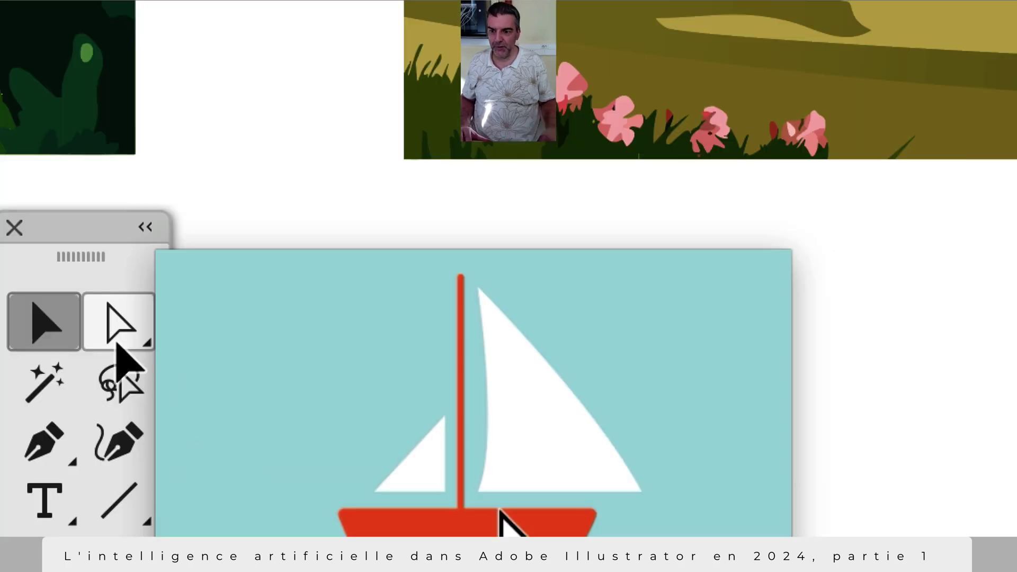
click(118, 344)
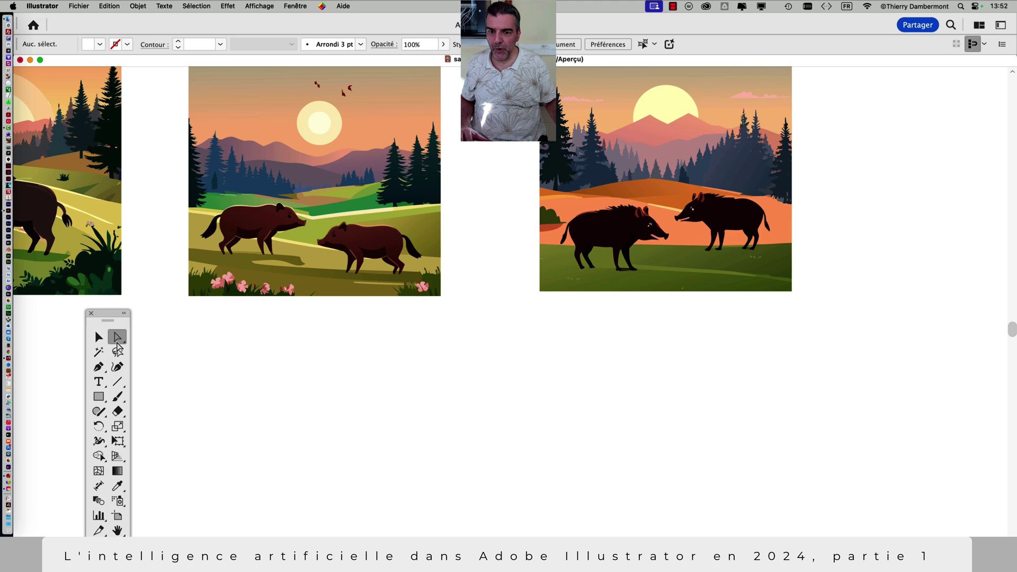
scroll(368, 330, left, 10)
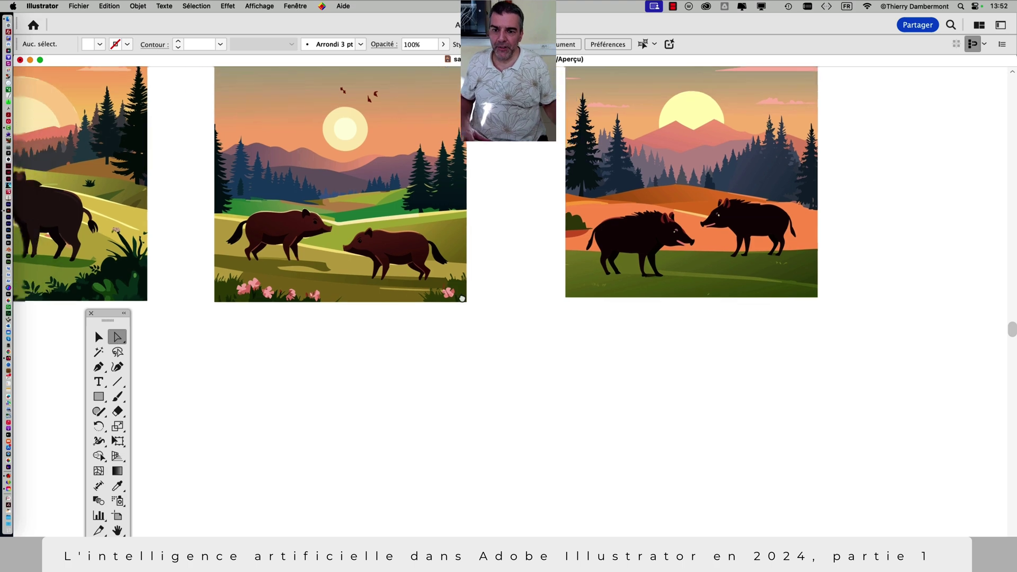
scroll(368, 331, up, 3)
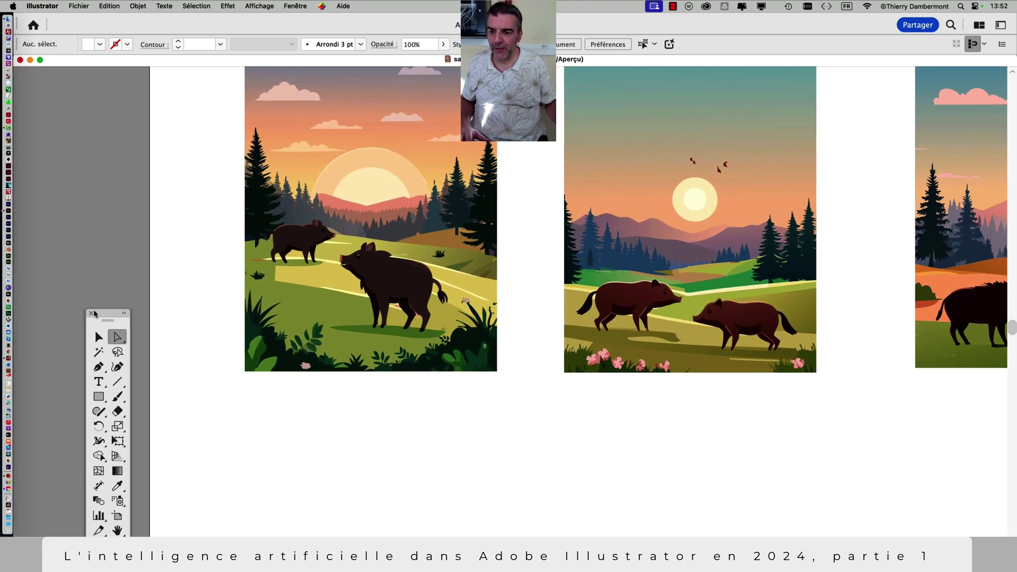
drag(94, 313, 107, 164)
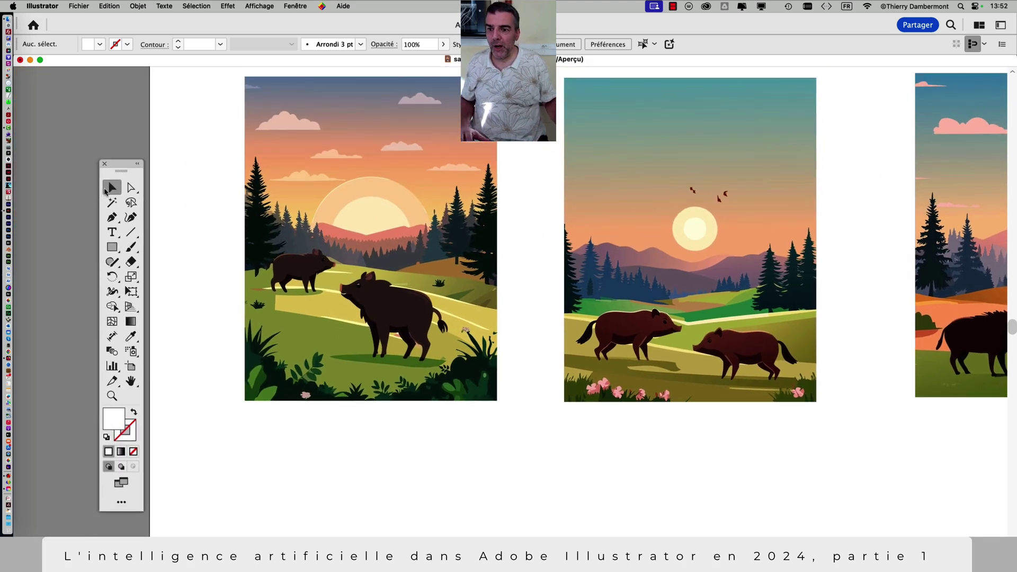
- Select the first boar scene of the bottom row and display the Calques panel over the artwork
click(275, 146)
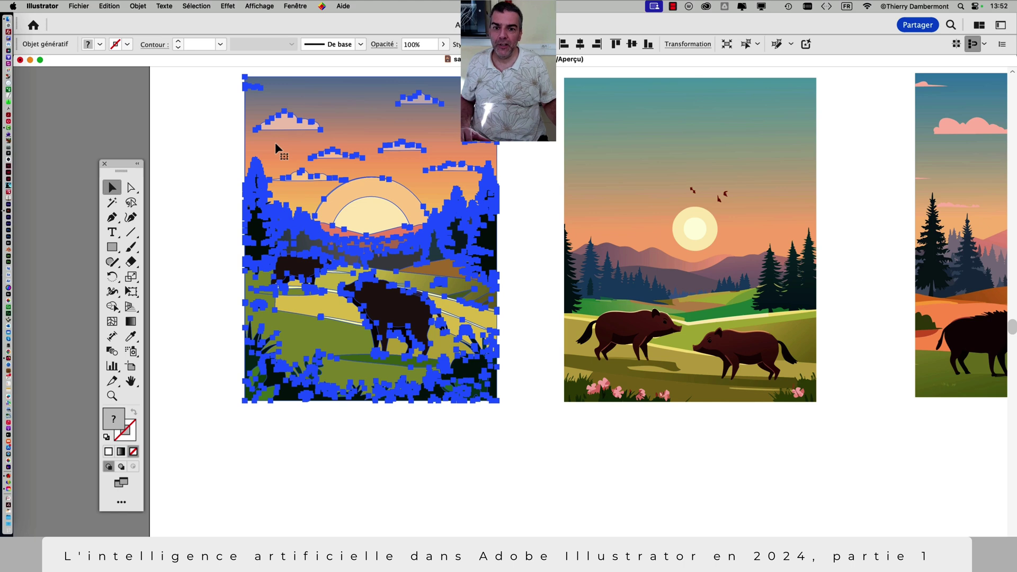
scroll(323, 210, right, 5)
scroll(323, 210, up, 1)
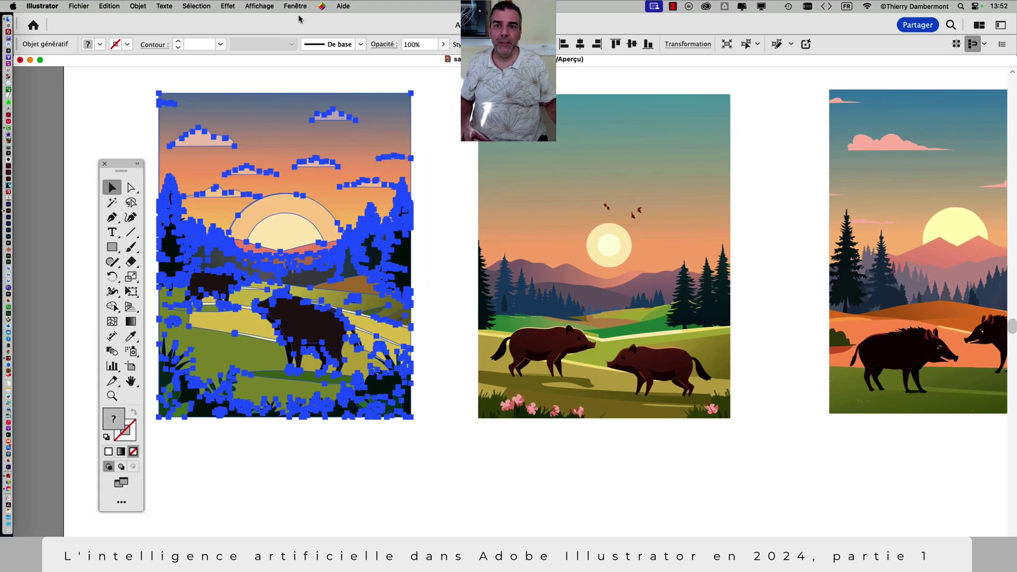
click(296, 5)
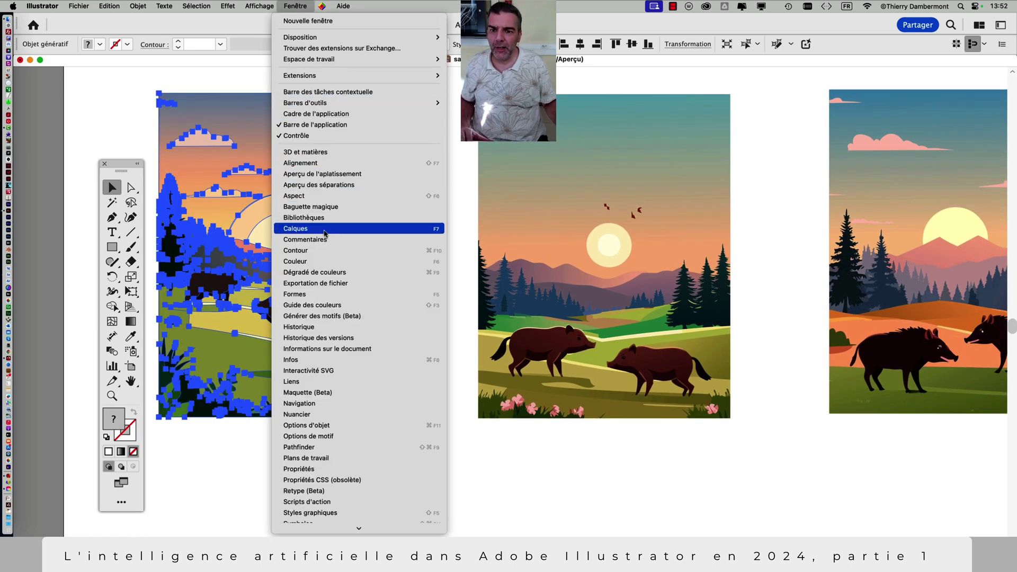
click(296, 229)
drag(905, 391, 600, 115)
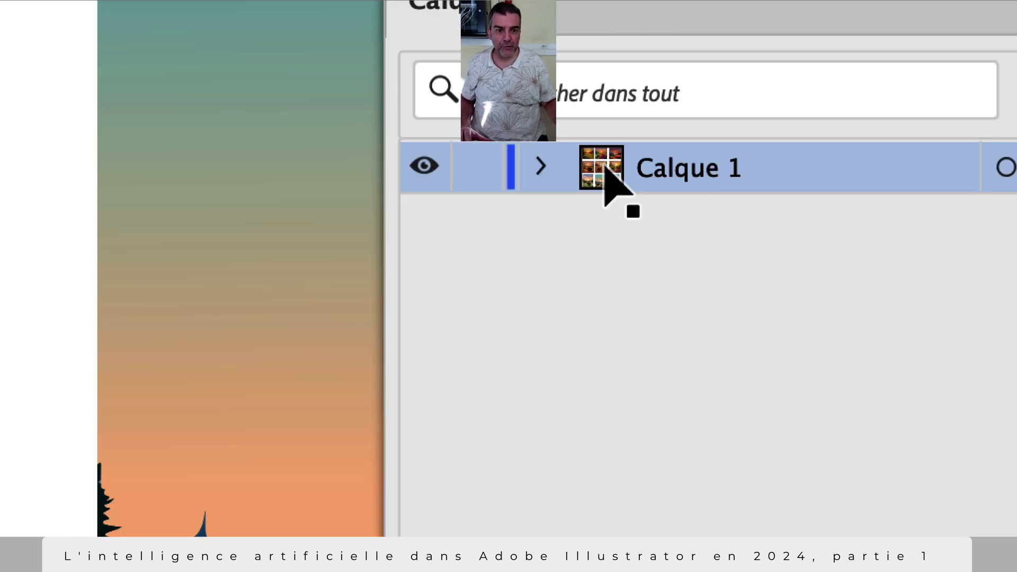
- Examine the groups and paths inside Calque 1's third Objet génératif in an enlarged layer list, then collapse that object and close the Calques panel
click(540, 166)
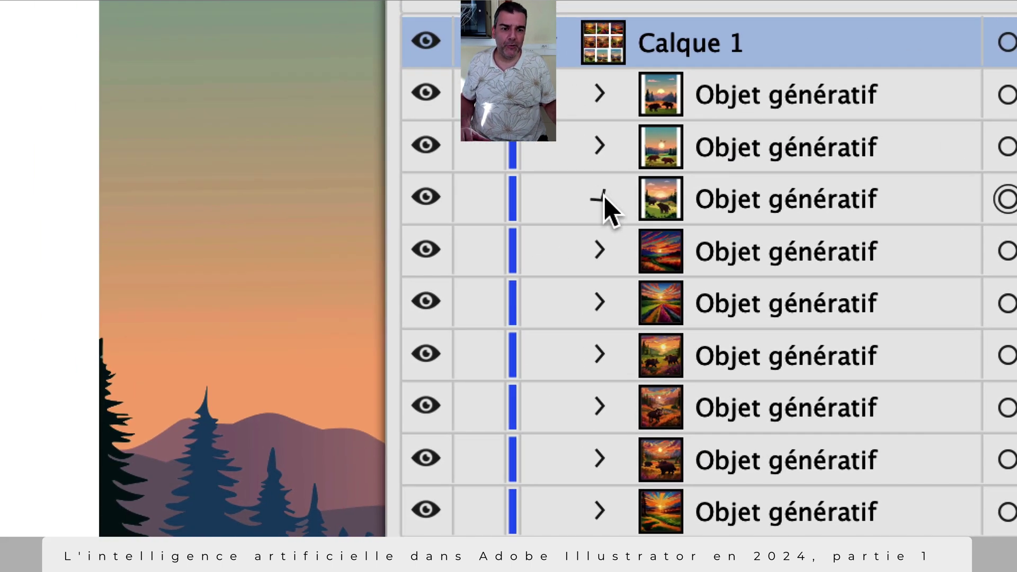
click(600, 199)
click(654, 248)
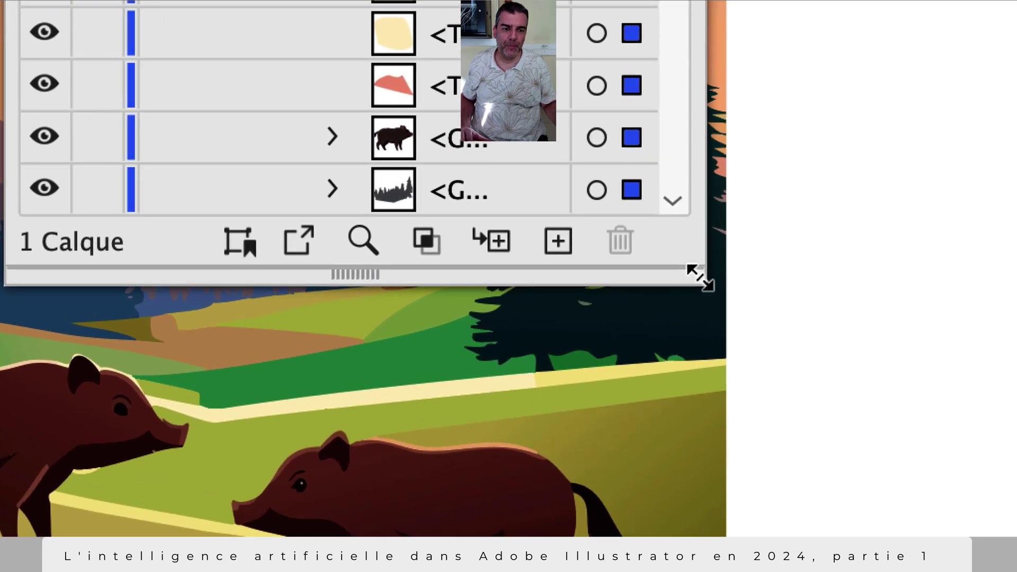
drag(940, 387, 1016, 453)
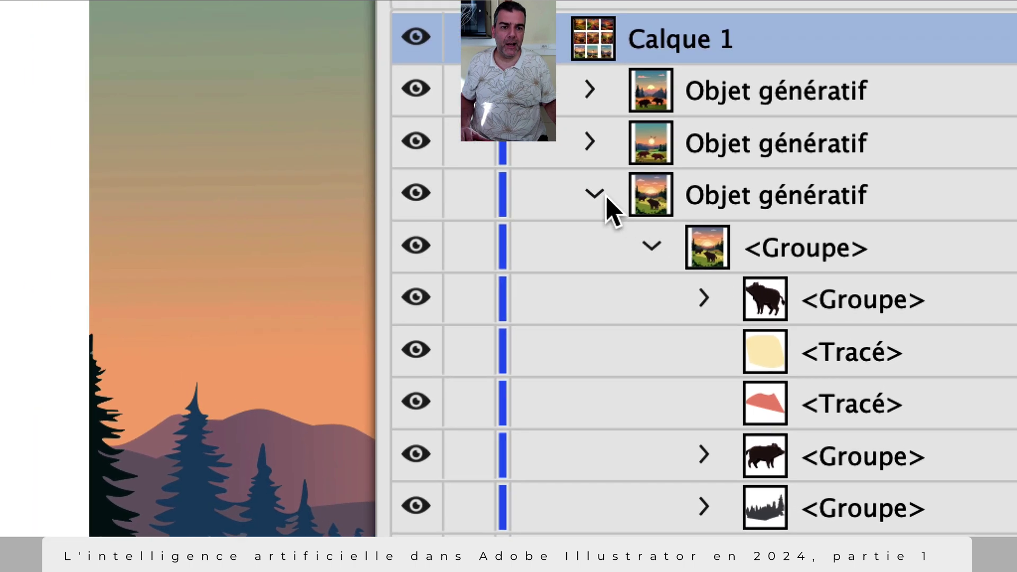
click(603, 196)
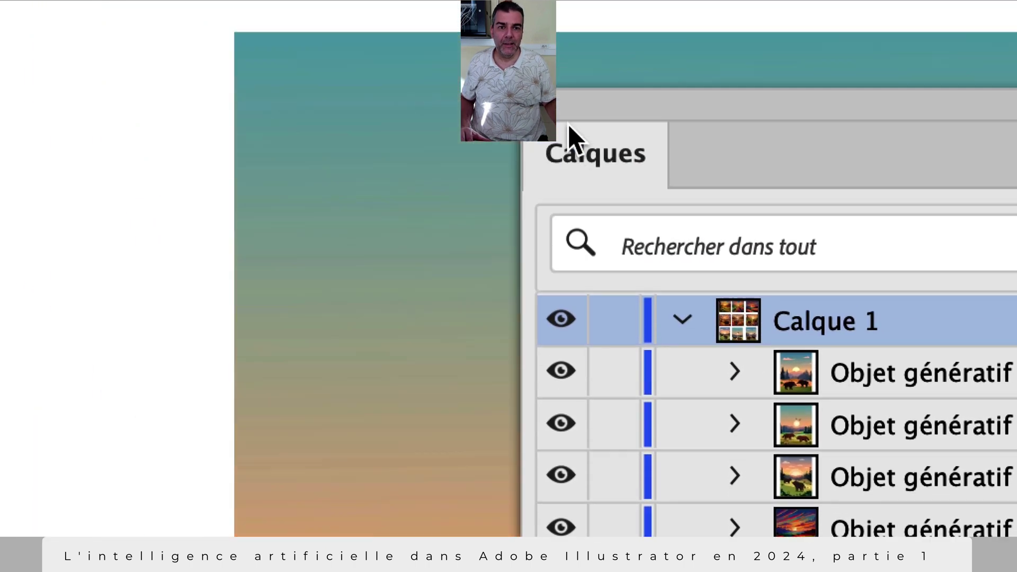
click(548, 112)
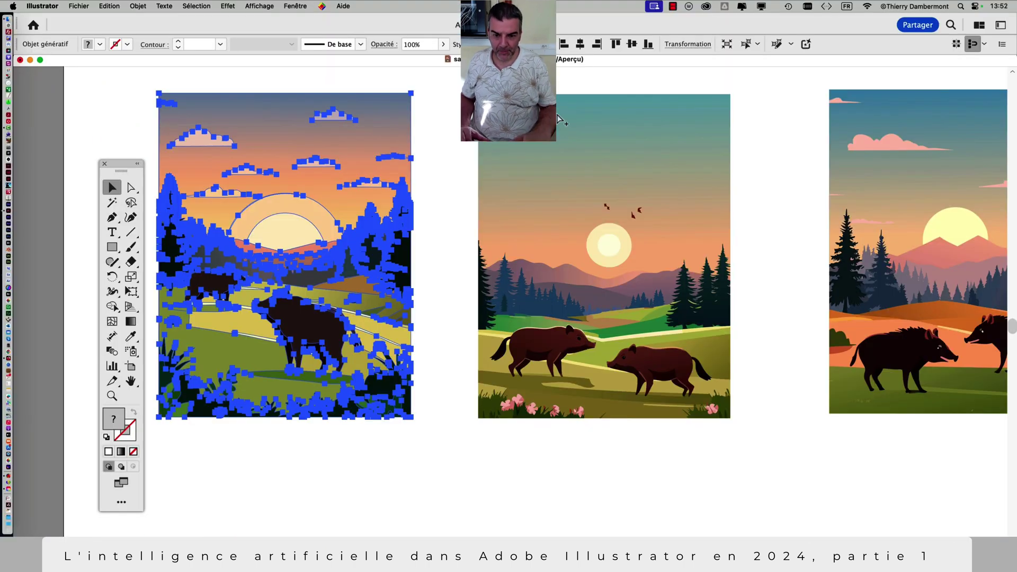
- Select the bottom-row boar scenes one after another and shift the first two slightly down and to the left
click(567, 127)
click(866, 141)
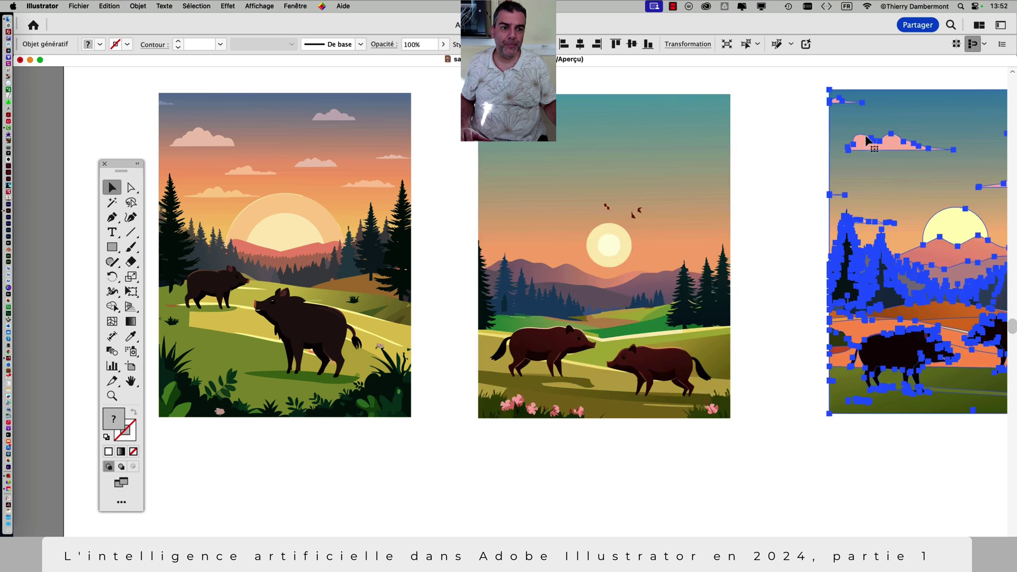
click(675, 162)
click(366, 176)
drag(360, 179, 381, 201)
mouse_move(579, 189)
mouse_down()
mouse_move(545, 265)
mouse_move(562, 175)
mouse_move(563, 189)
mouse_up()
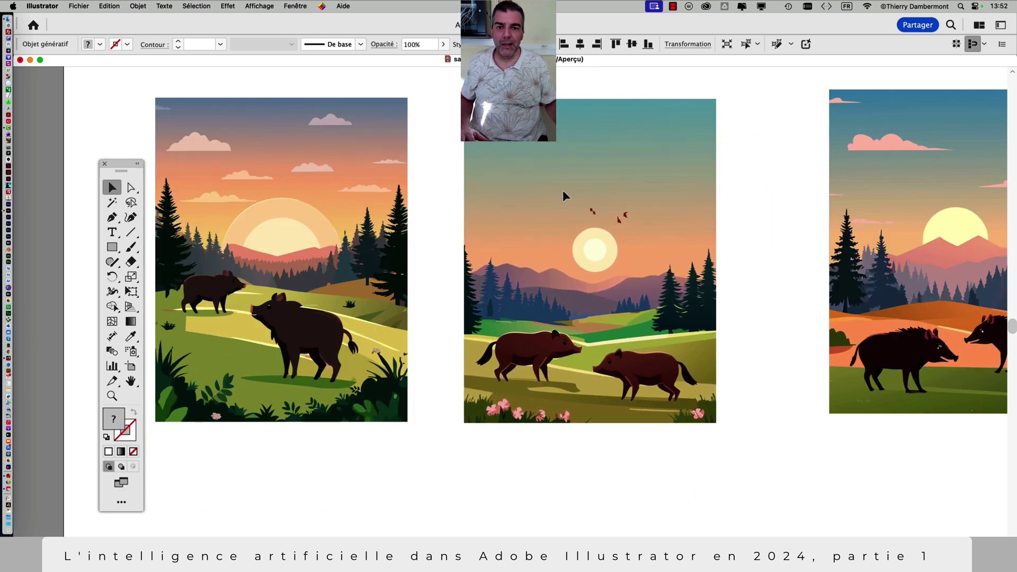
- Stretch the large pink cloud's tip to the right and reshape its upper outline with the Direct Selection tool
click(130, 188)
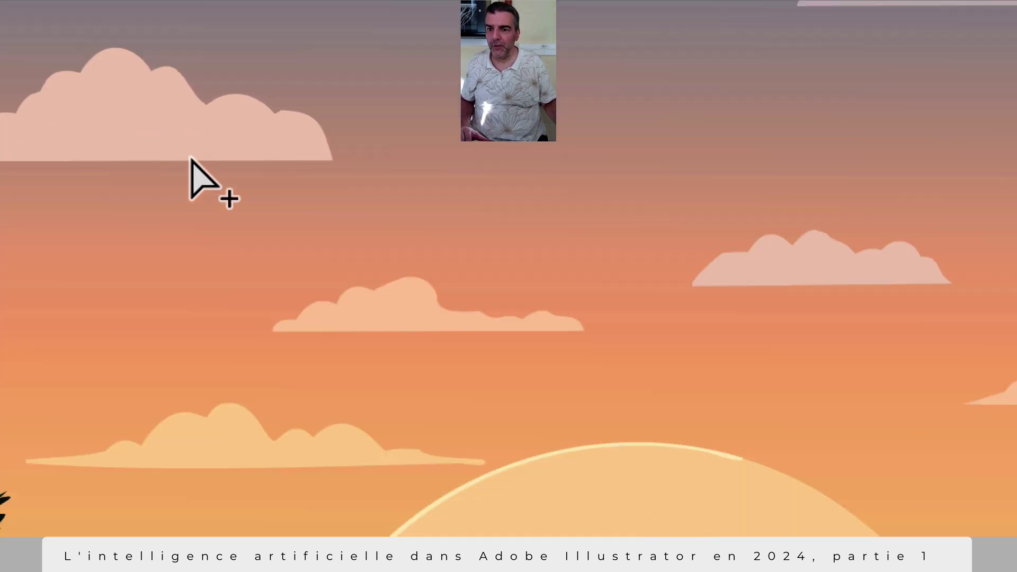
drag(328, 160, 434, 159)
drag(239, 159, 294, 121)
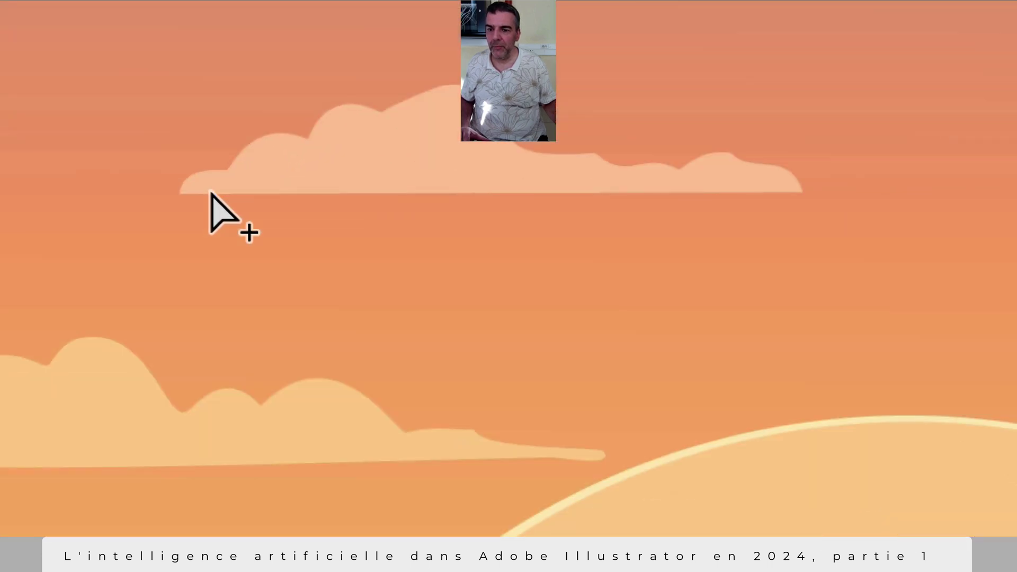
- Extend the left tip of the small orange cloud above the sun, reshape its bumps through their anchor points, and deselect it
drag(195, 193, 175, 195)
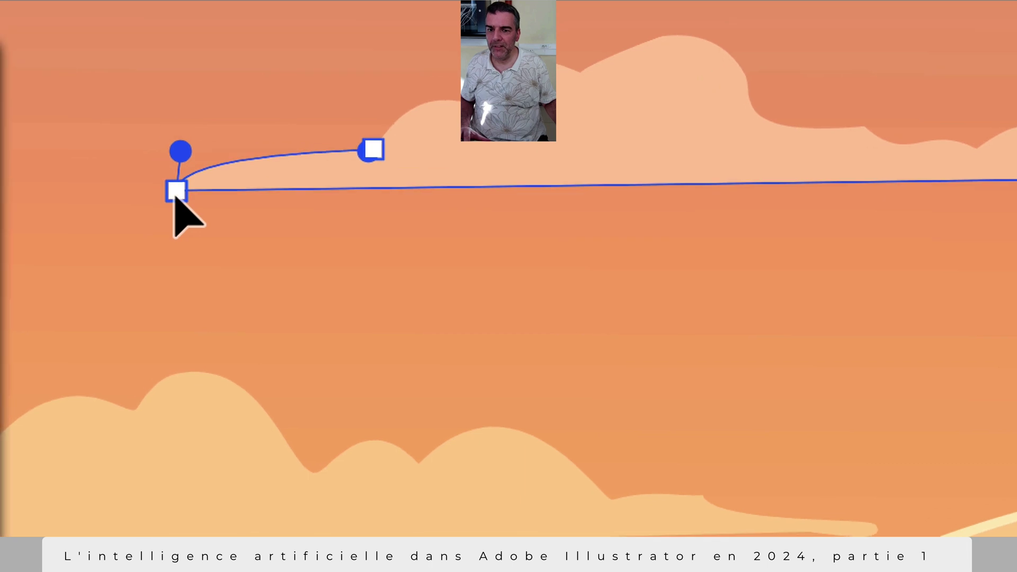
click(482, 107)
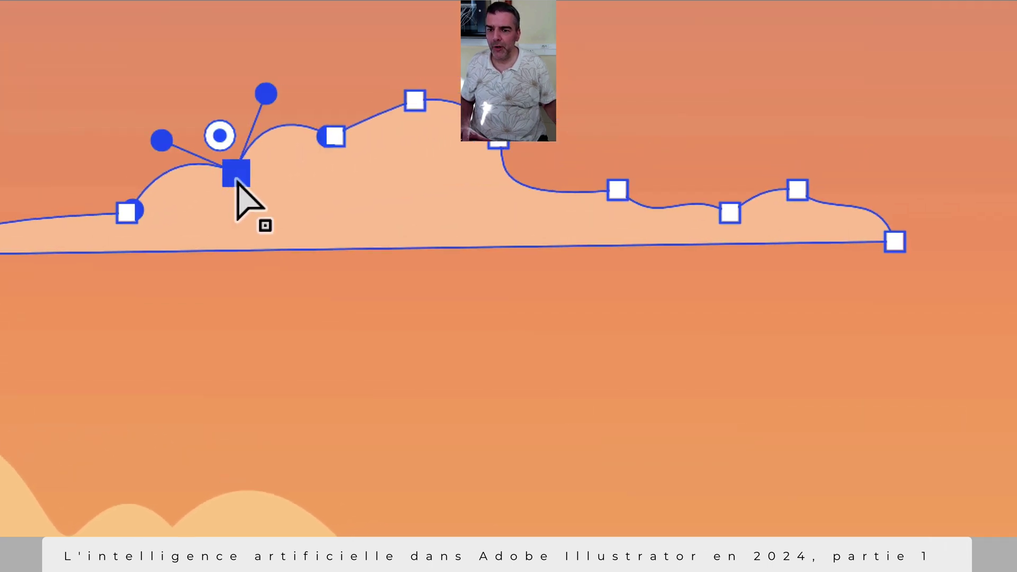
click(325, 130)
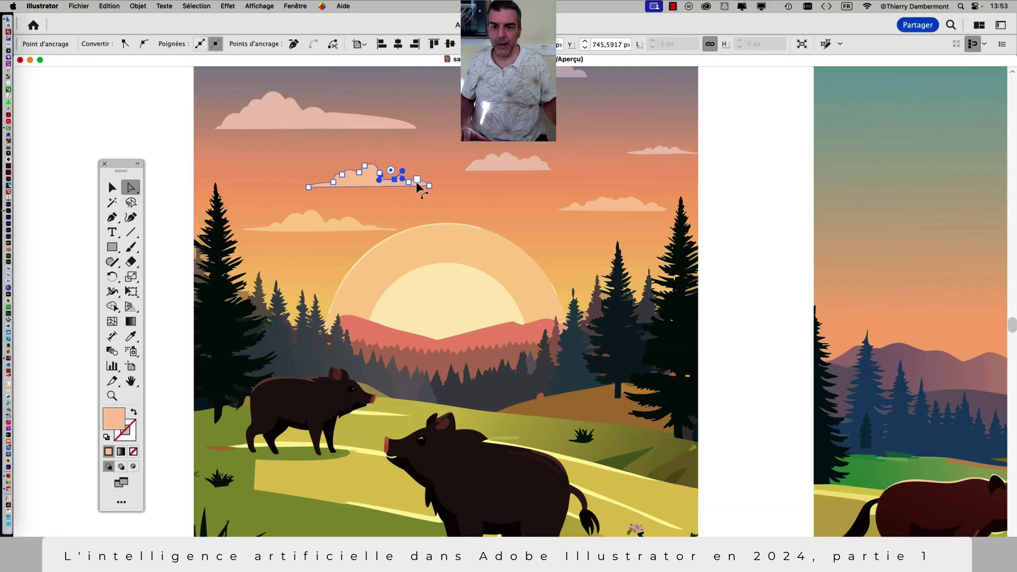
click(159, 129)
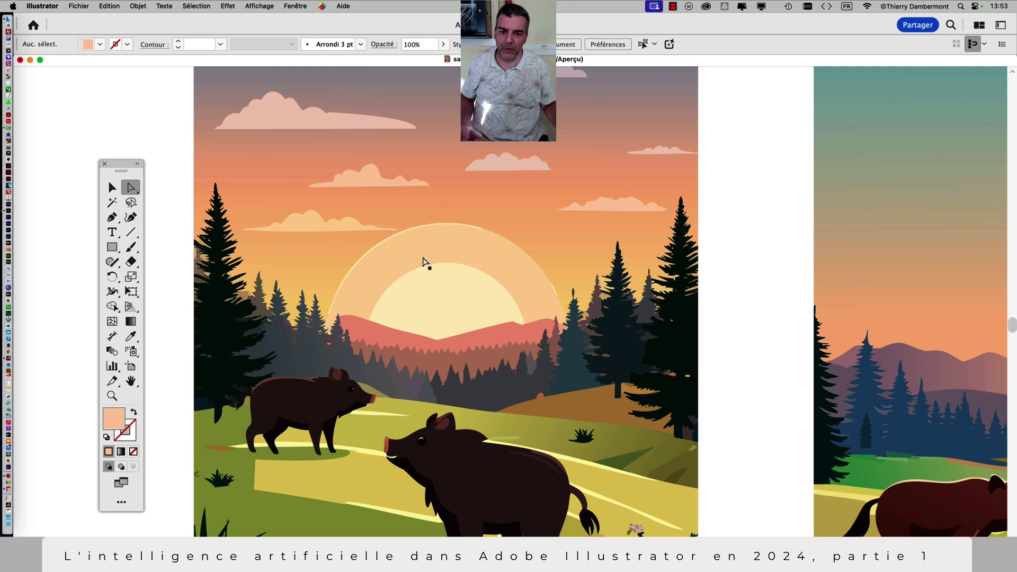
- Select the whole first boar scene with the Selection tool and move it up and to the left
scroll(360, 237, up, 3)
scroll(362, 236, up, 2)
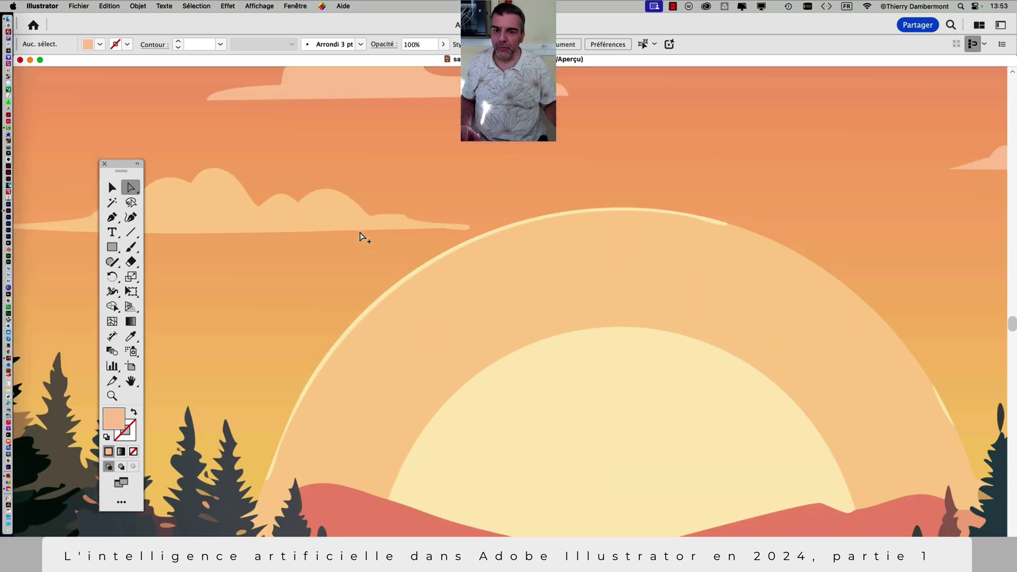
scroll(380, 222, up, 2)
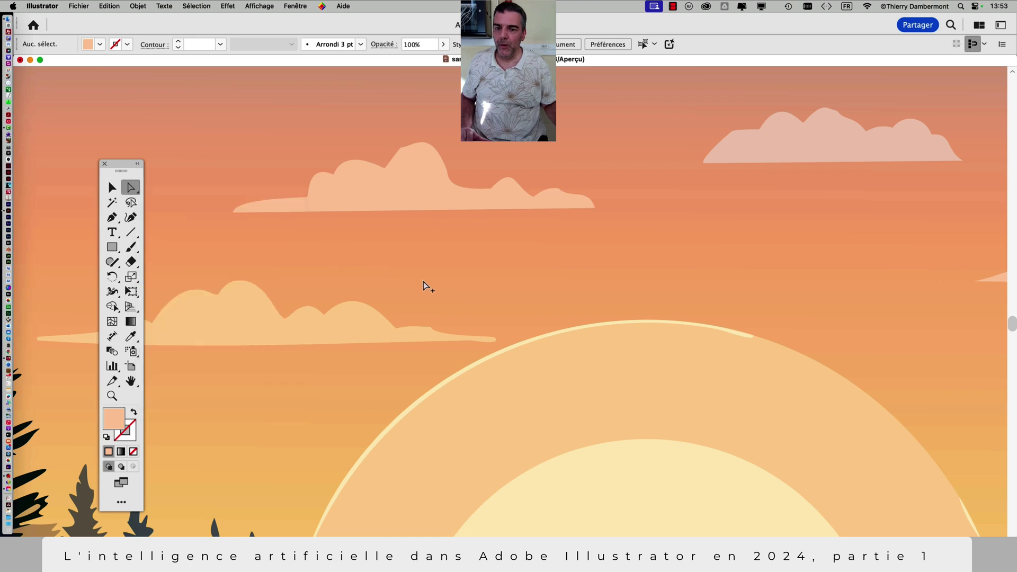
scroll(424, 289, down, 5)
click(114, 188)
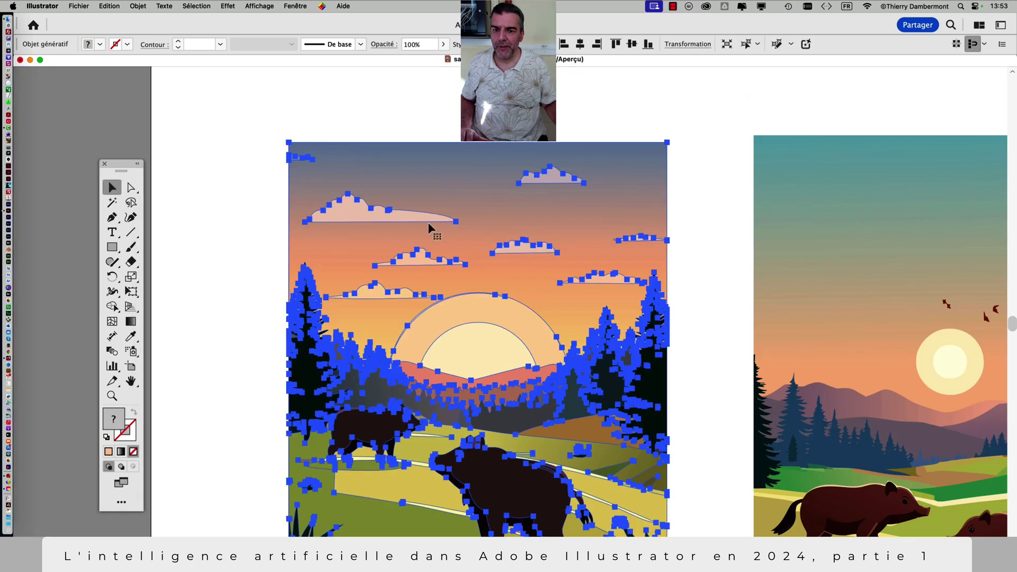
drag(428, 221, 339, 167)
drag(455, 209, 499, 228)
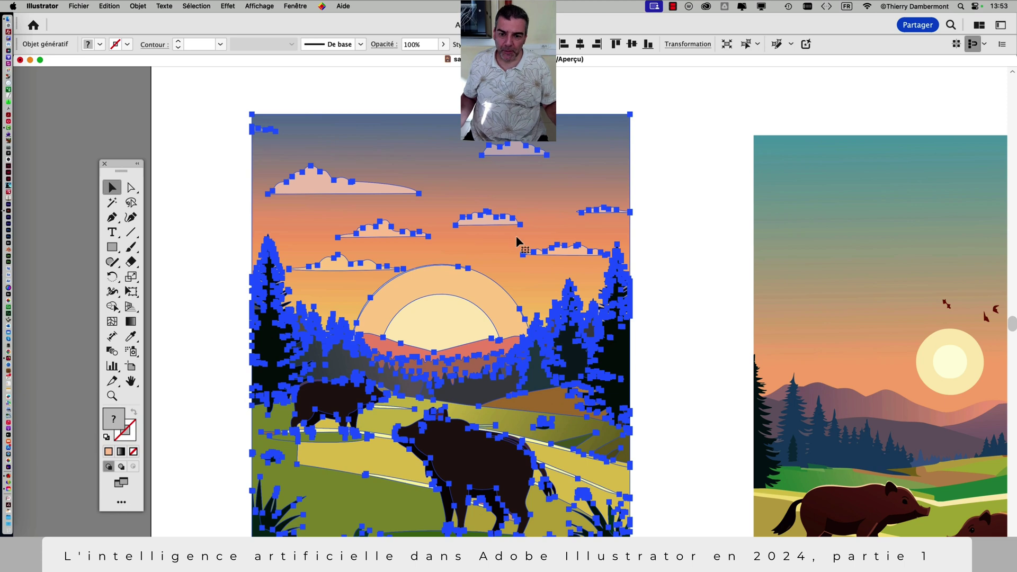
- Shift the fully selected scene to the right from the large cloud's end anchor using the Direct Selection tool
click(132, 188)
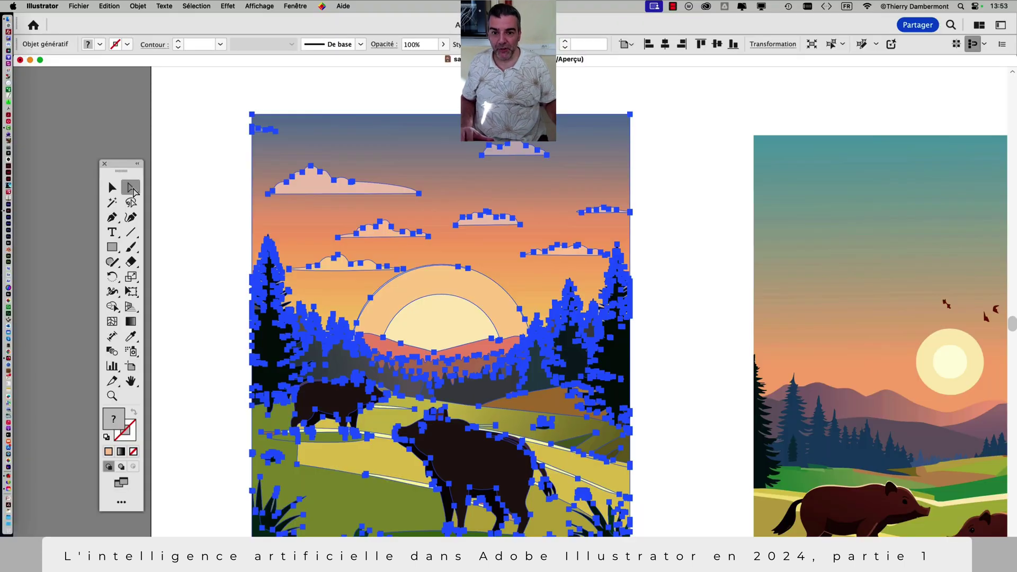
scroll(403, 182, up, 5)
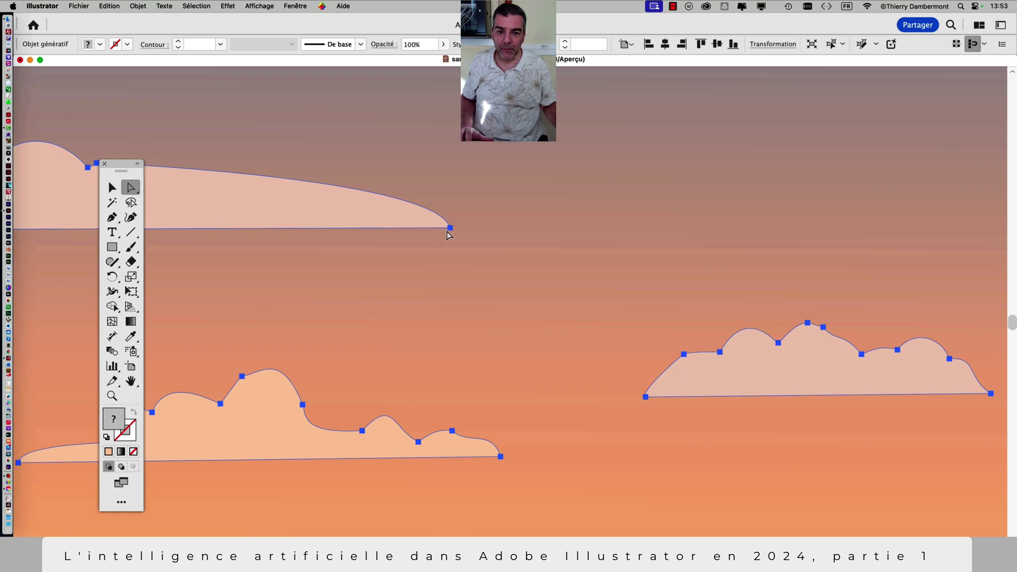
drag(449, 235, 608, 245)
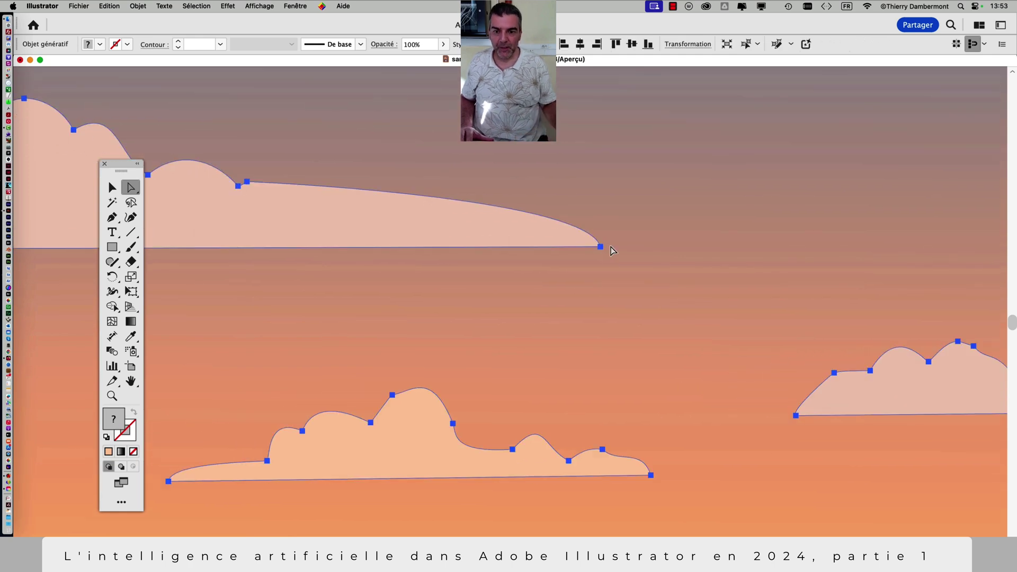
- Return to the Direct Selection tool after trying the Selection tool, and deselect the whole first boar scene
scroll(612, 250, down, 6)
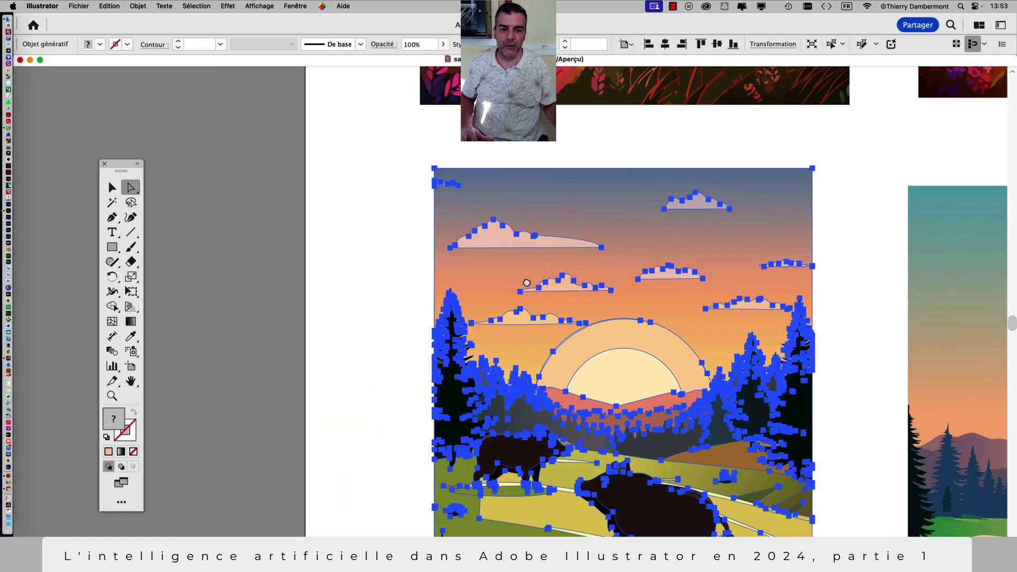
drag(526, 283, 307, 220)
click(112, 187)
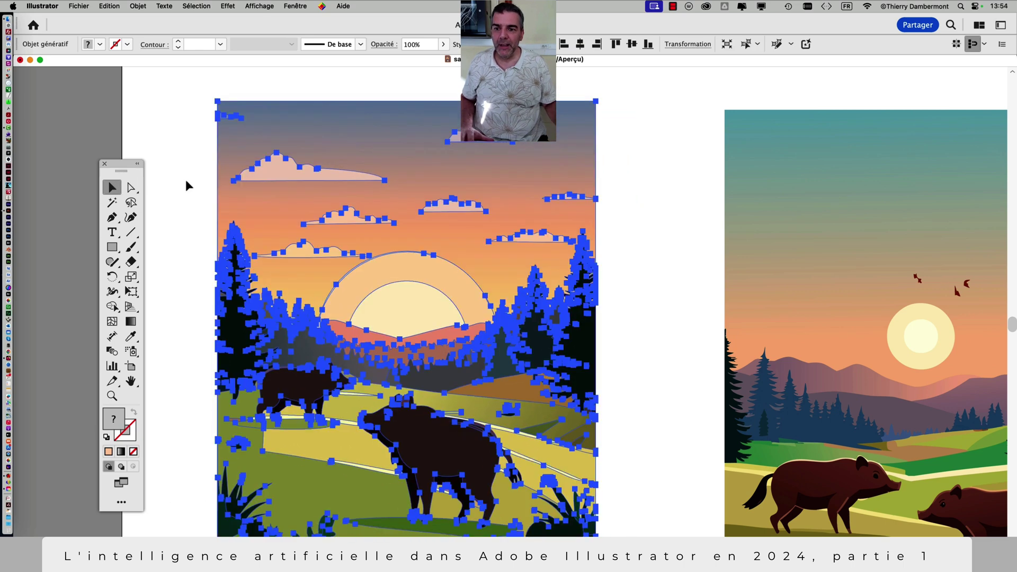
click(131, 194)
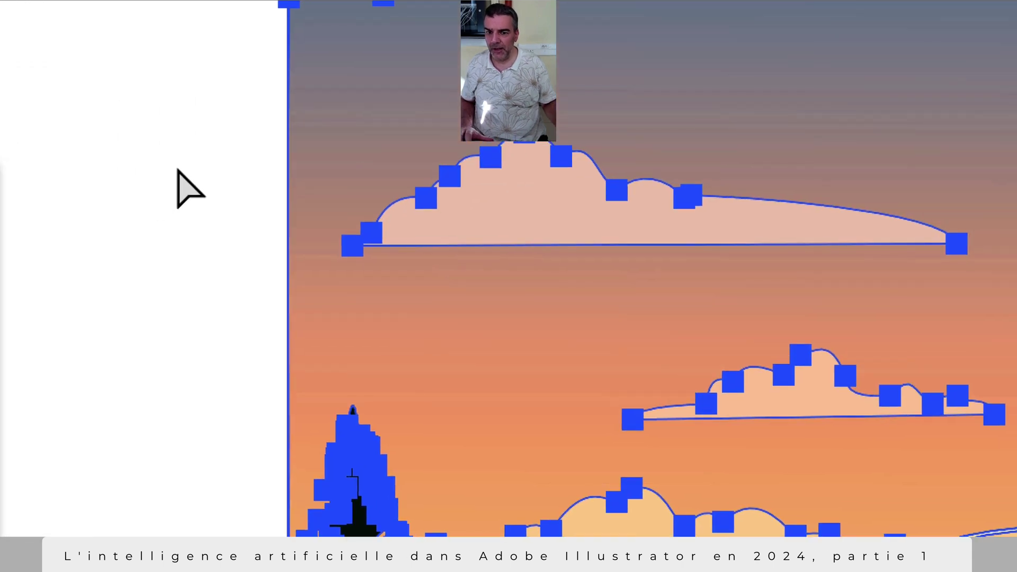
click(178, 170)
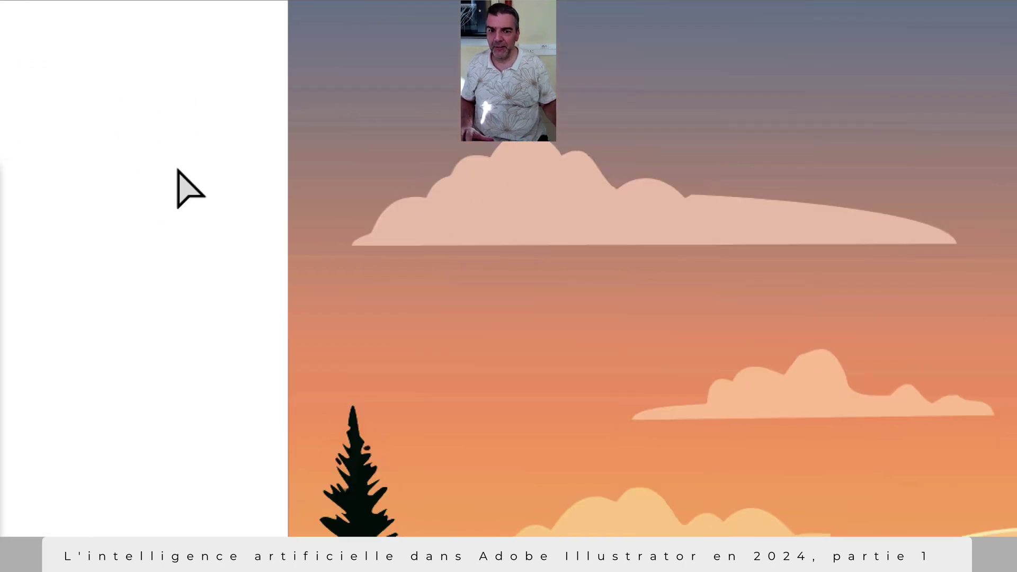
- Reshape the left and central bumps of the large pink cloud through individual anchor points using Direct Selection, and deselect it
scroll(228, 181, right, 3)
scroll(227, 182, up, 5)
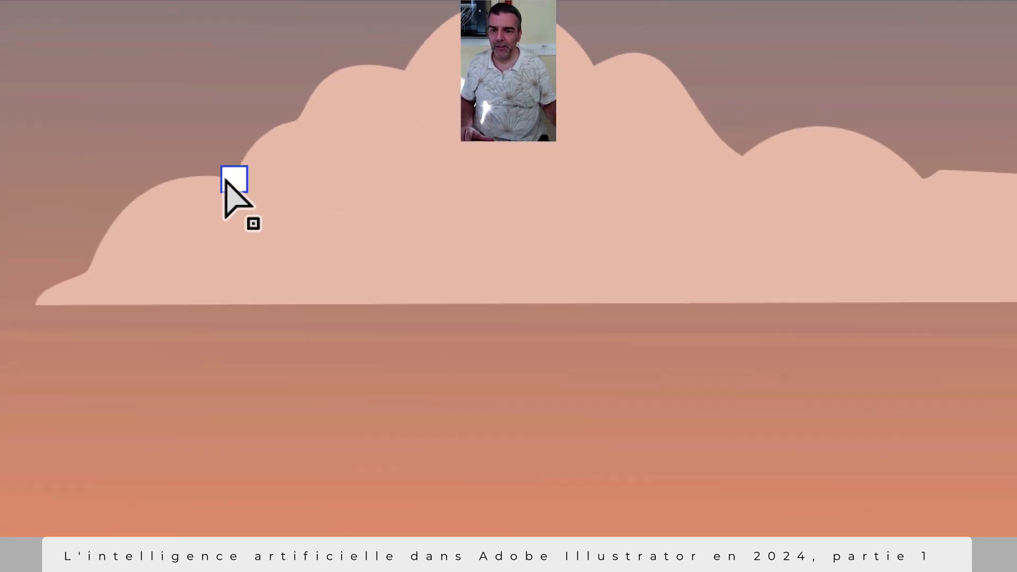
click(228, 179)
scroll(228, 180, up, 2)
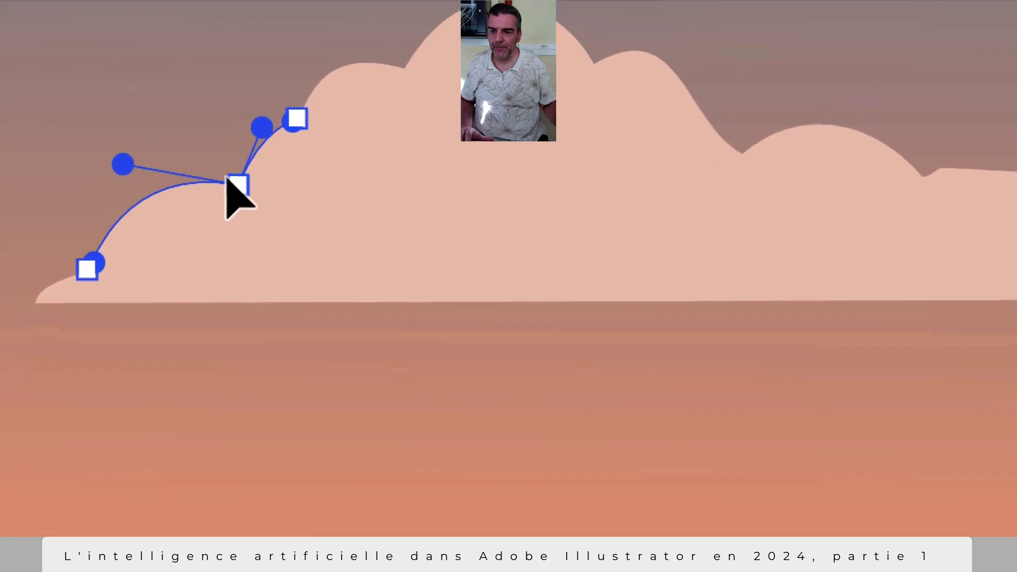
scroll(235, 175, right, 1)
click(241, 166)
scroll(243, 169, down, 3)
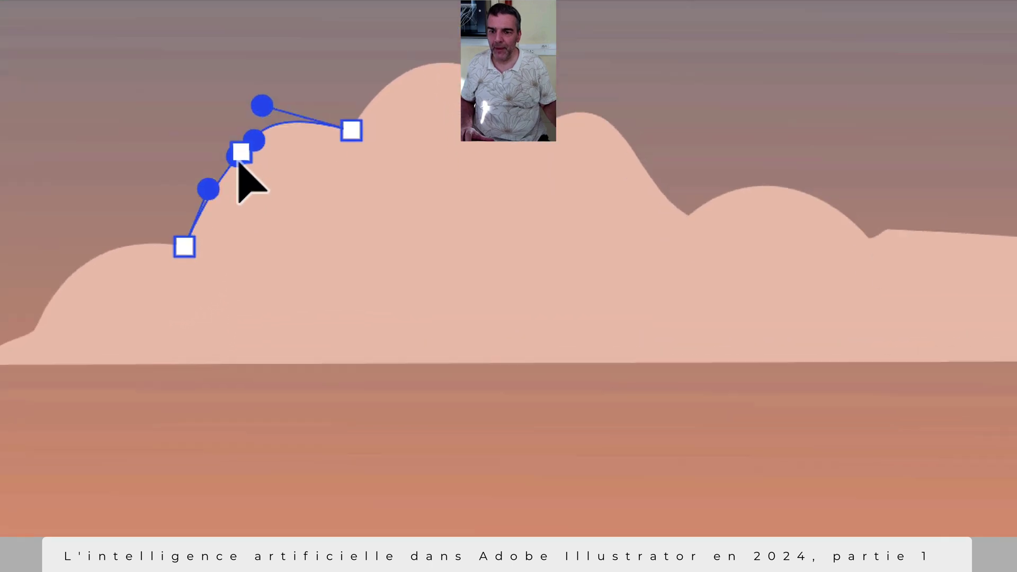
scroll(245, 169, right, 1)
drag(246, 170, 297, 159)
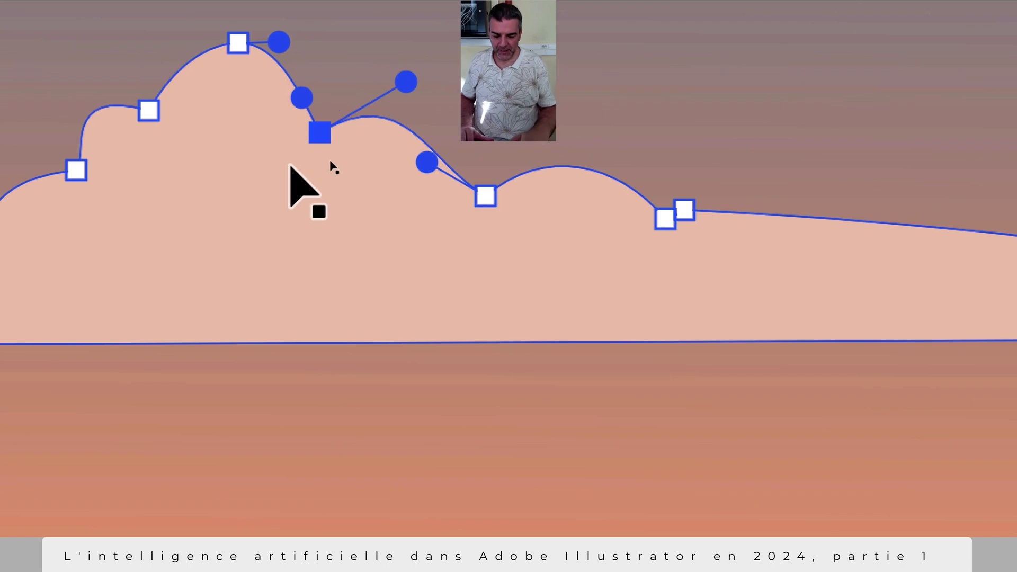
scroll(334, 165, down, 5)
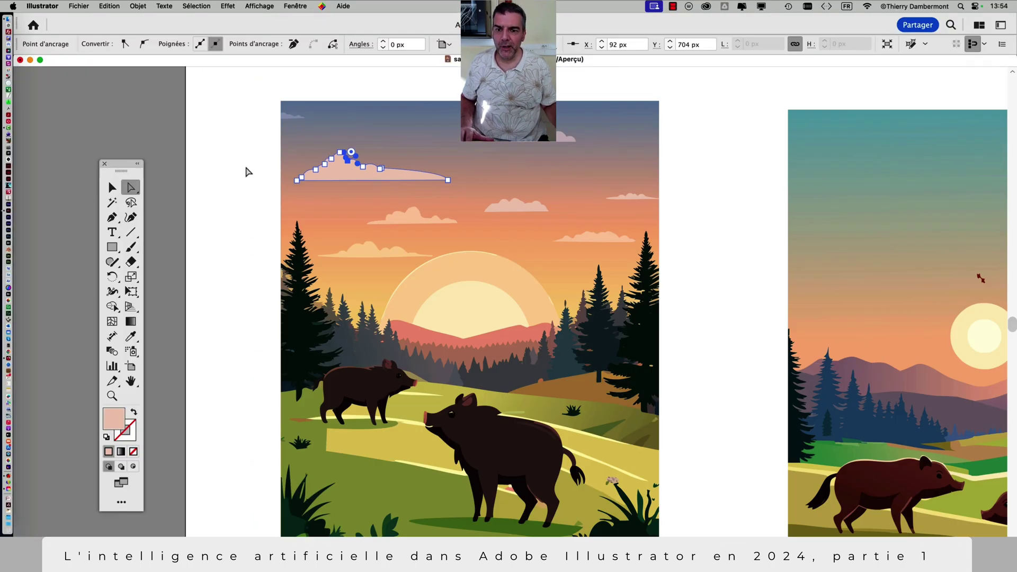
click(247, 172)
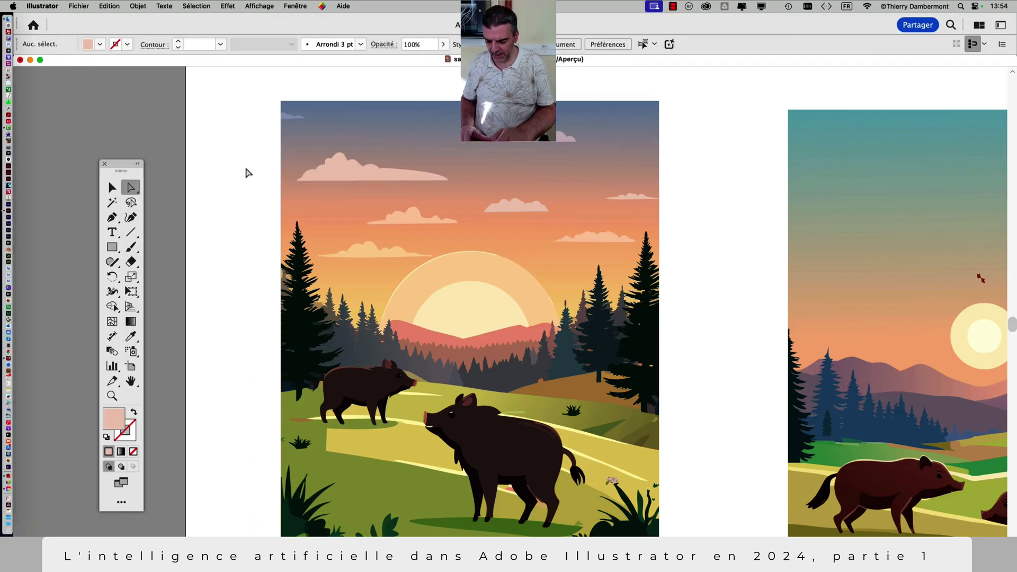
- Switch to Outline display and bend the straight bottom edge of the cloud beside the sun into a downward curve
key(super+y)
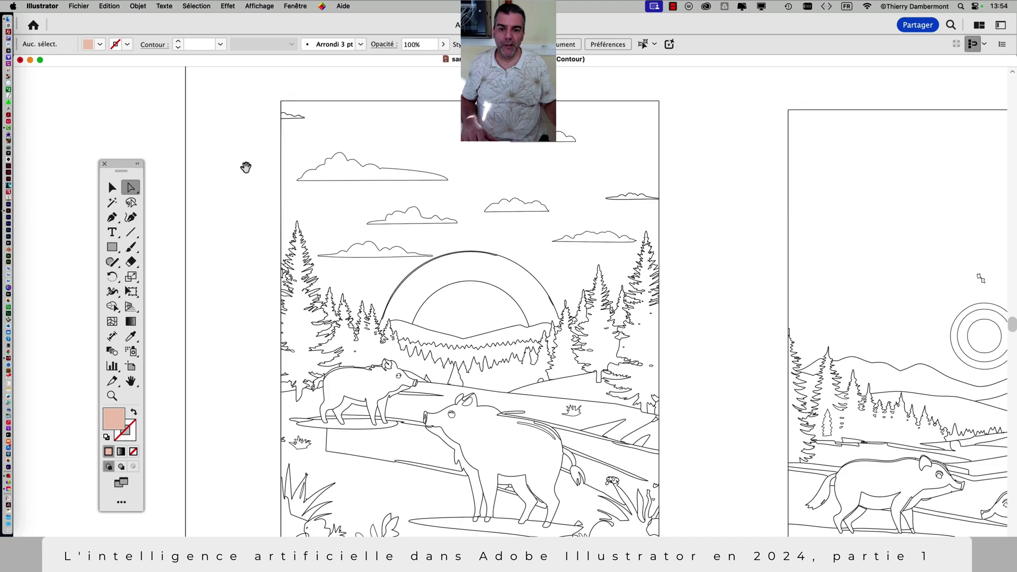
scroll(411, 371, up, 5)
scroll(438, 265, down, 3)
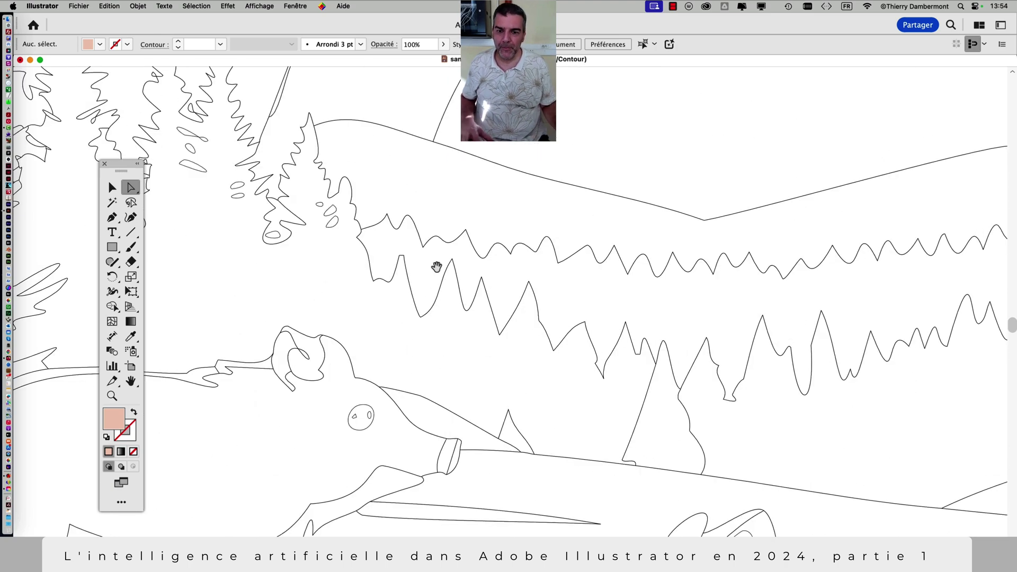
scroll(482, 422, up, 5)
scroll(460, 440, up, 5)
scroll(464, 275, down, 3)
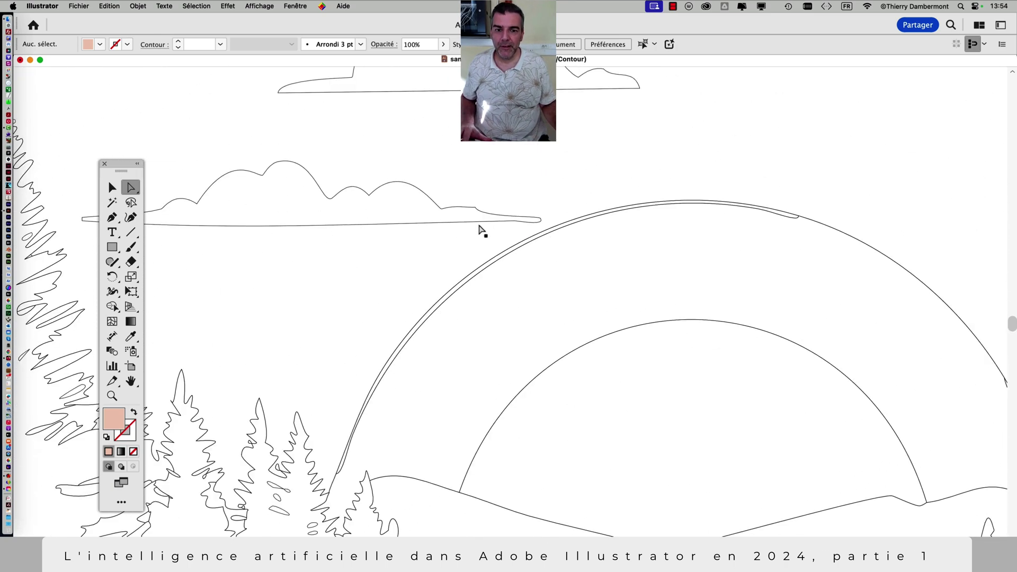
click(480, 227)
drag(454, 256, 432, 395)
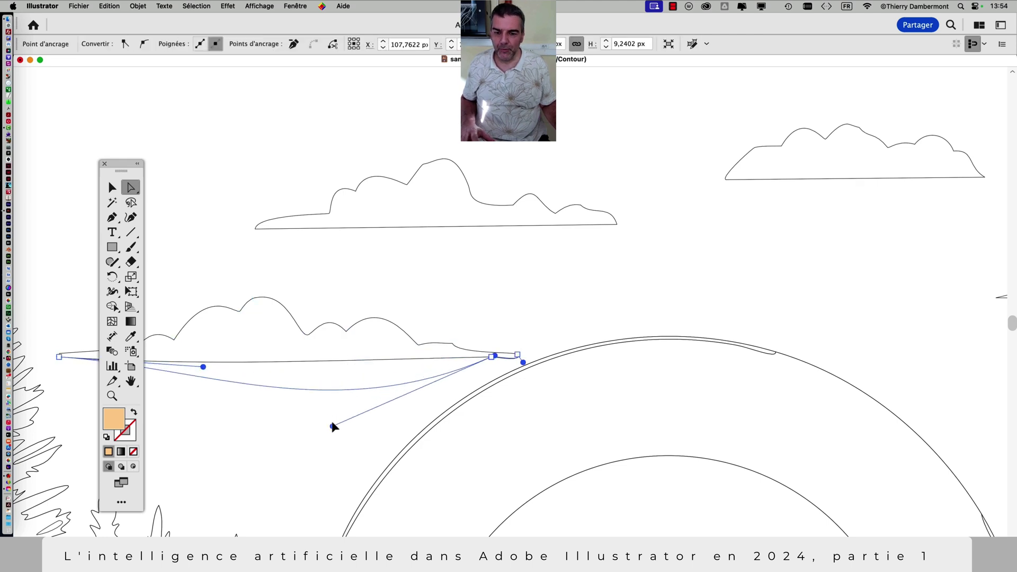
- Select the small middle cloud by its outline and look up the Aperçu command that toggles the display mode
click(463, 227)
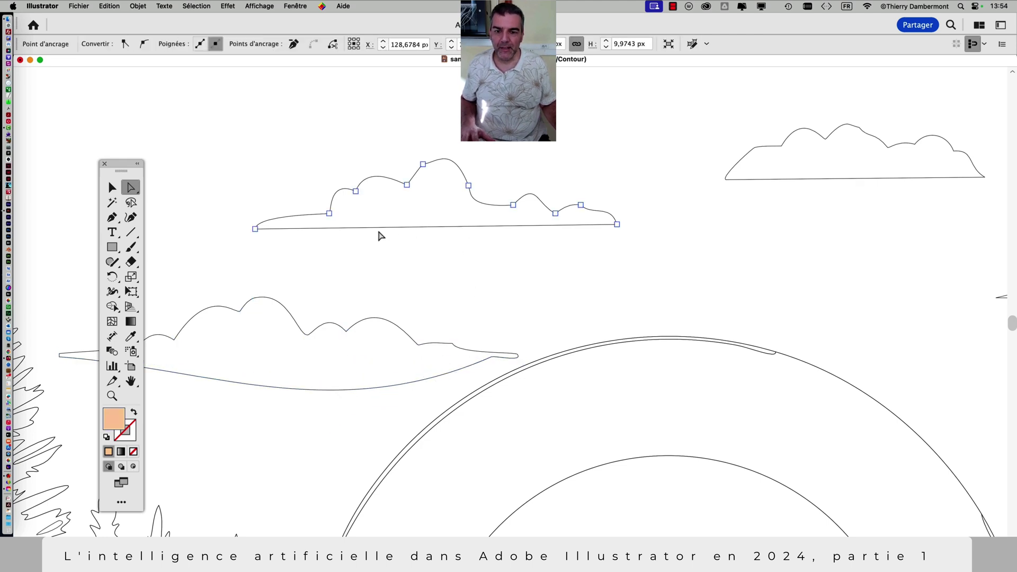
click(259, 6)
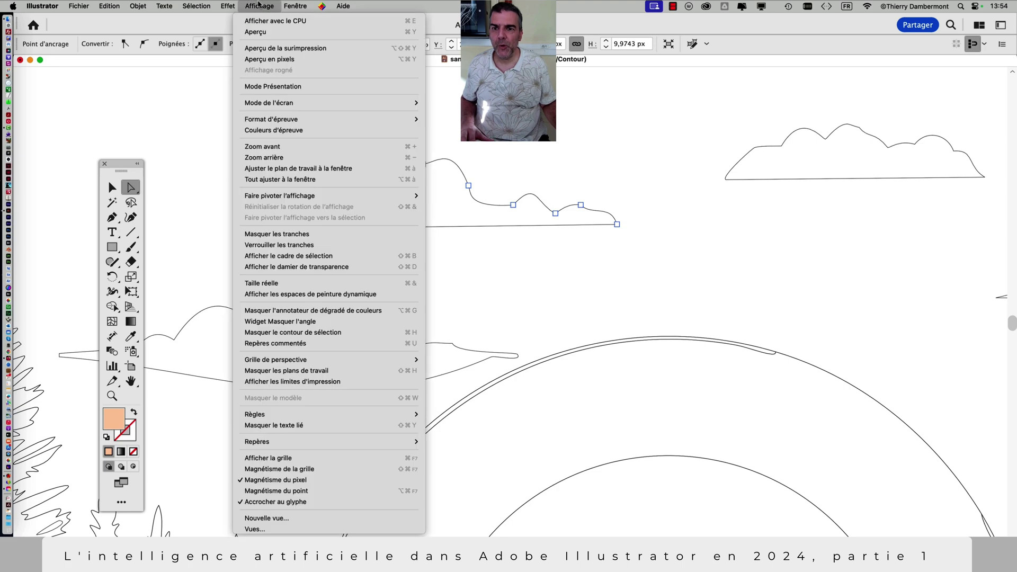
click(260, 5)
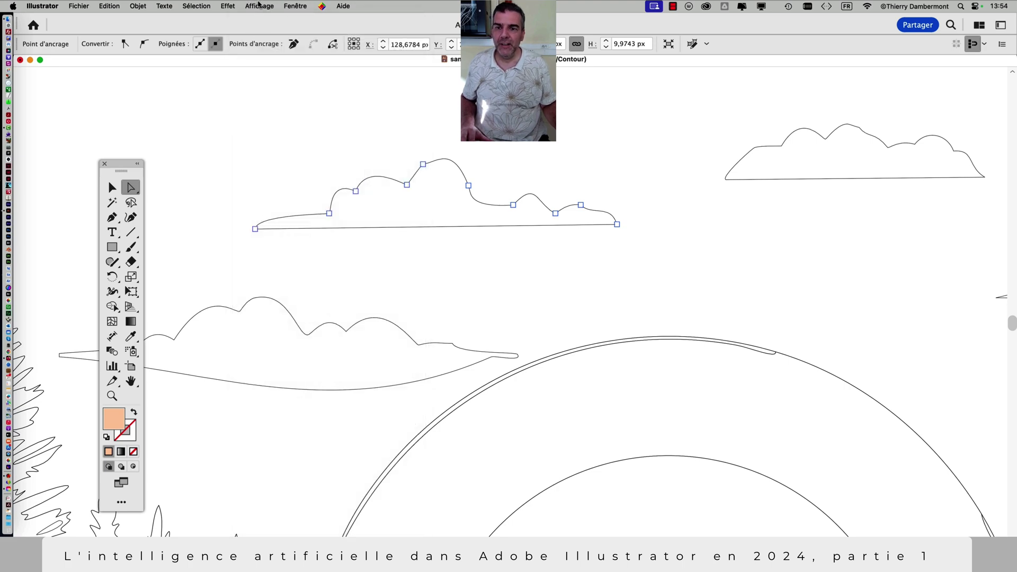
click(260, 5)
click(261, 5)
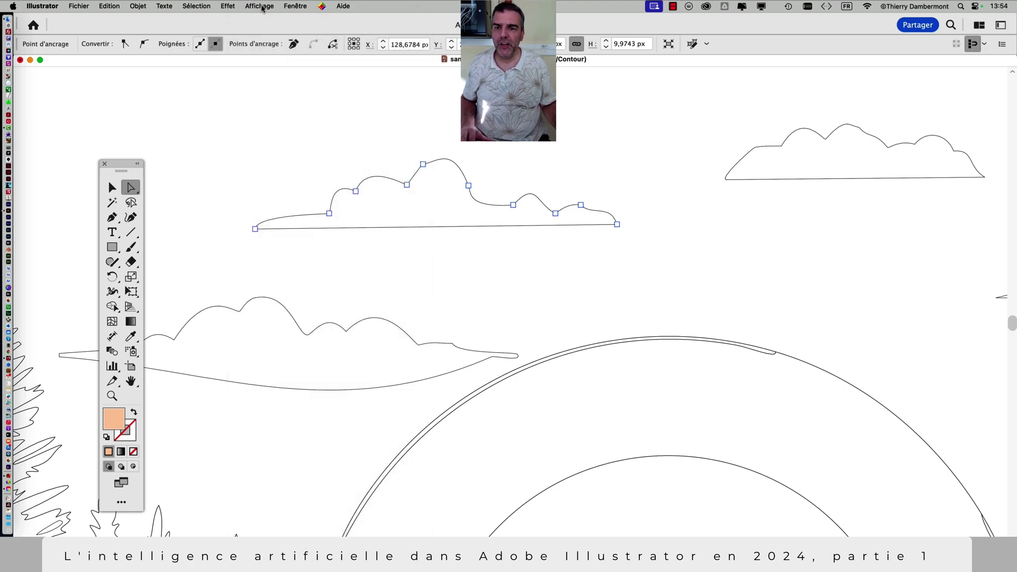
click(261, 5)
click(261, 5)
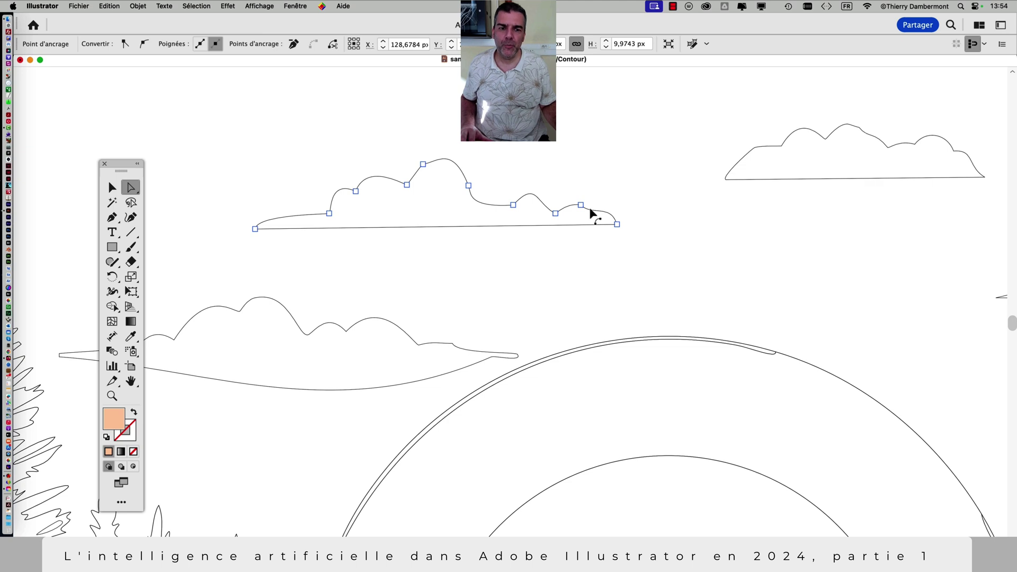
- Raise the small middle cloud's last bump, return to Preview display, and stretch its right tip further right
mouse_move(581, 205)
mouse_down()
mouse_move(606, 179)
mouse_move(593, 194)
mouse_up()
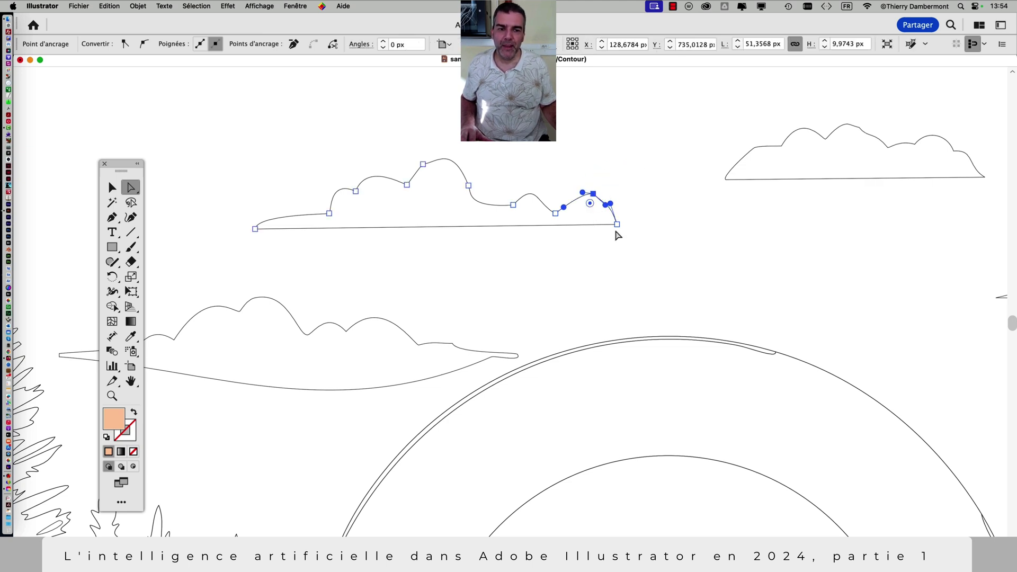
key(super+y)
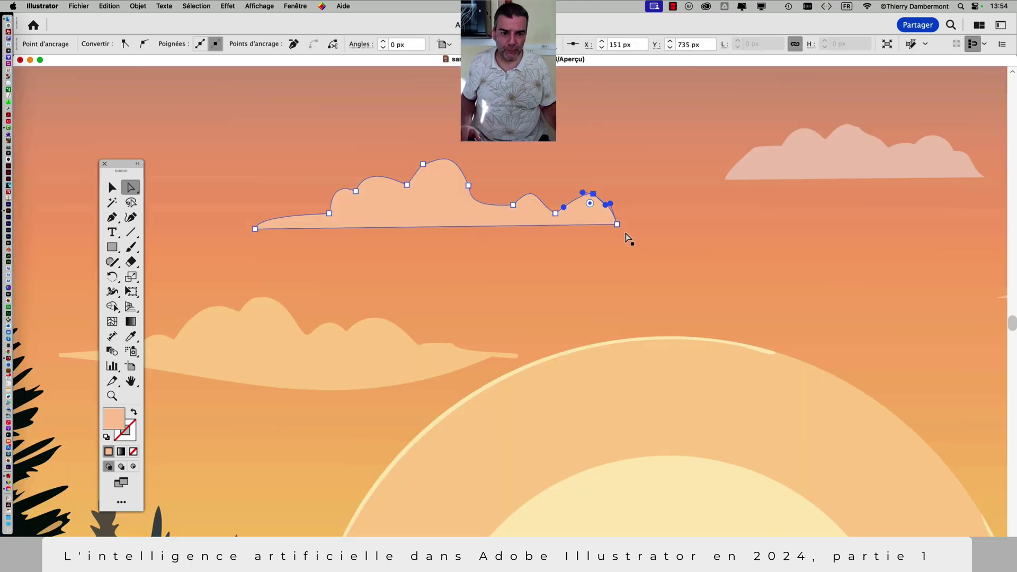
drag(617, 224, 712, 222)
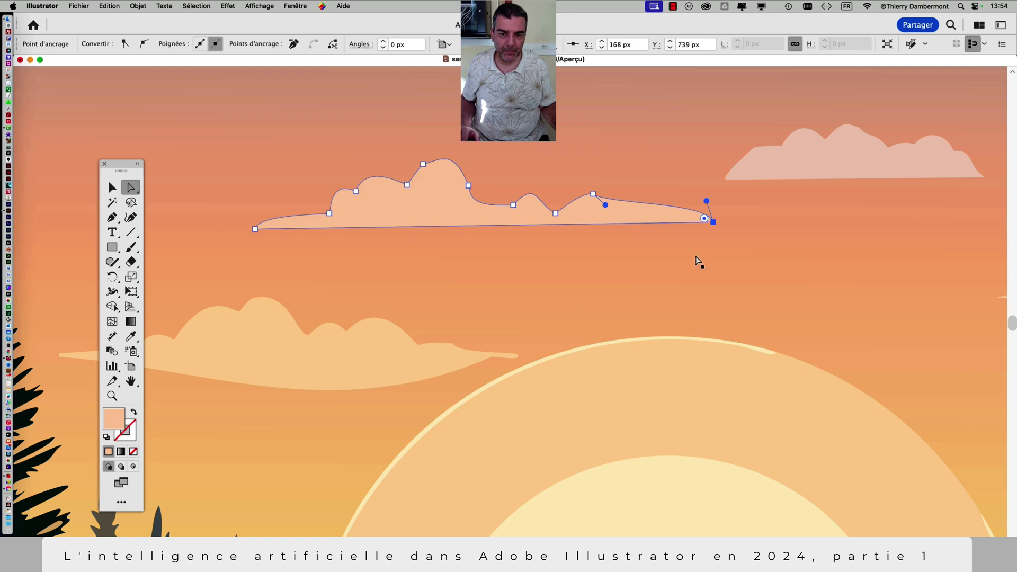
- Reshape the pale inner sun disc by pulling its curve handles upward and outward with Direct Selection
click(698, 261)
key(super+minus)
key(super+0)
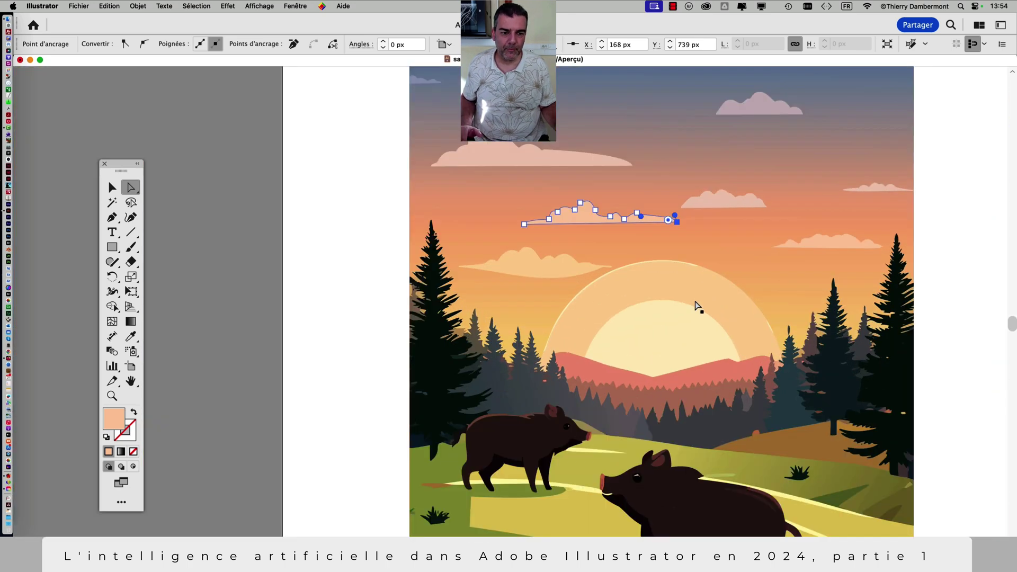
click(688, 313)
drag(719, 272, 741, 236)
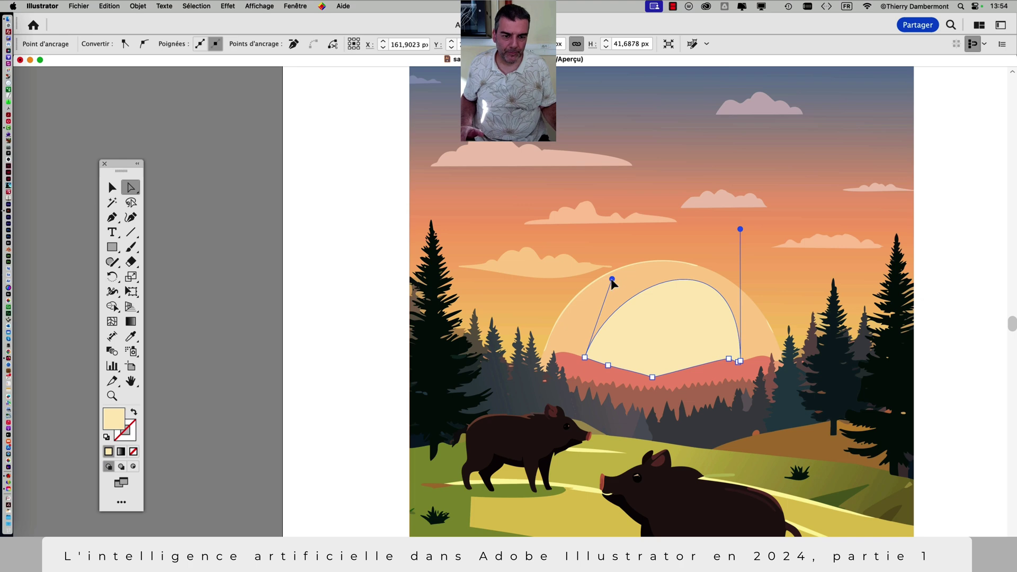
drag(612, 280, 614, 306)
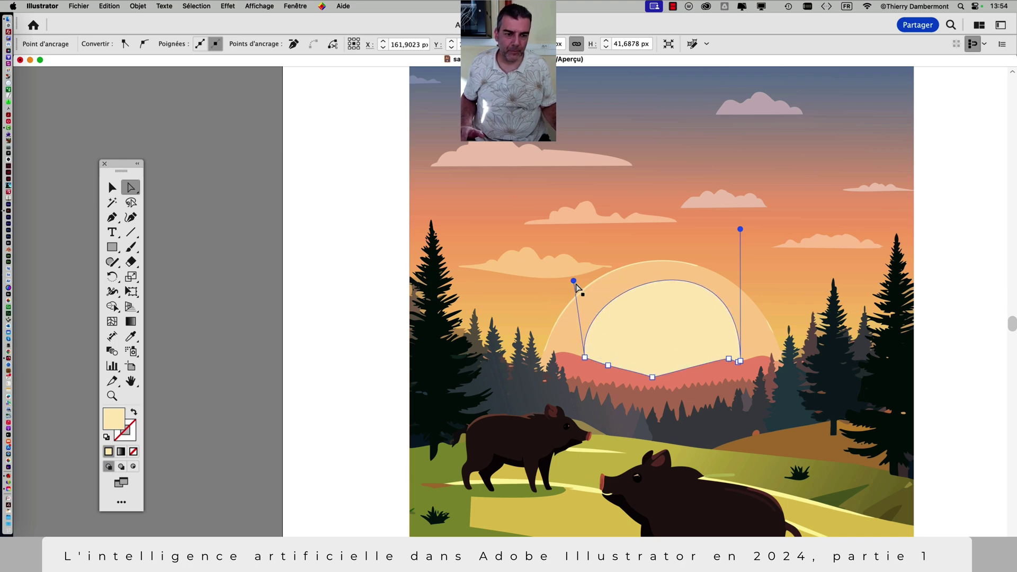
- Pull the gradient sky shape's outline around the sun upward into a peak, adjust its left anchor, and deselect it
click(704, 269)
drag(700, 270, 725, 234)
drag(572, 307, 570, 320)
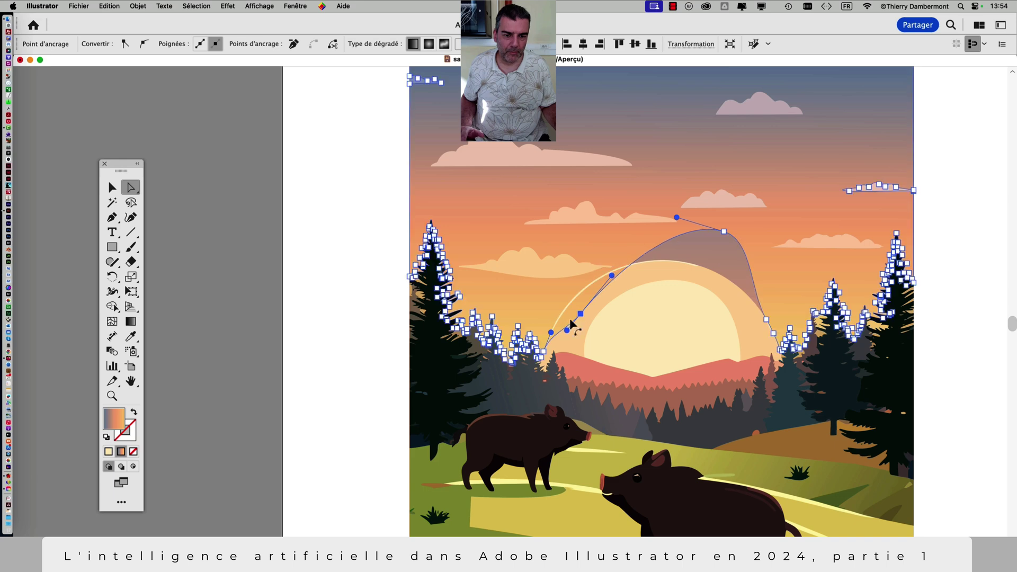
click(345, 242)
scroll(389, 310, down, 1)
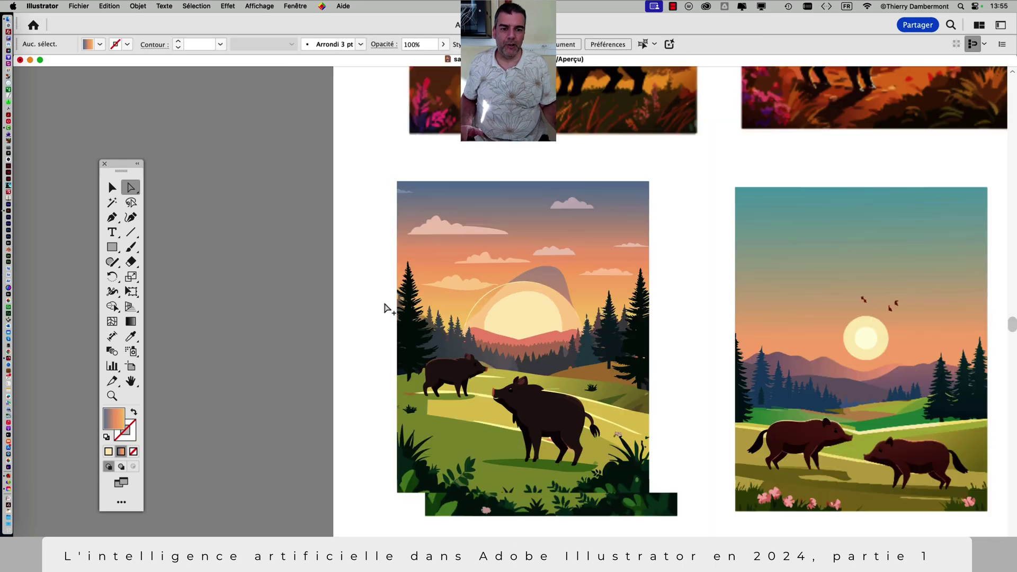
- Detach the direct selection tools as a separate floating palette, reposition it, and activate the Group Selection tool
scroll(548, 362, up, 1)
scroll(474, 243, down, 1)
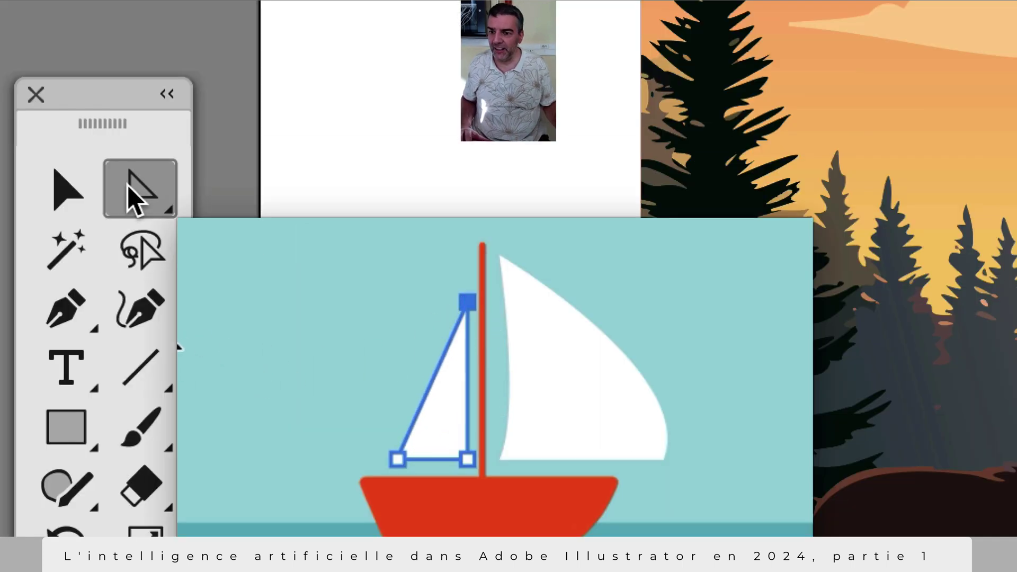
click(135, 199)
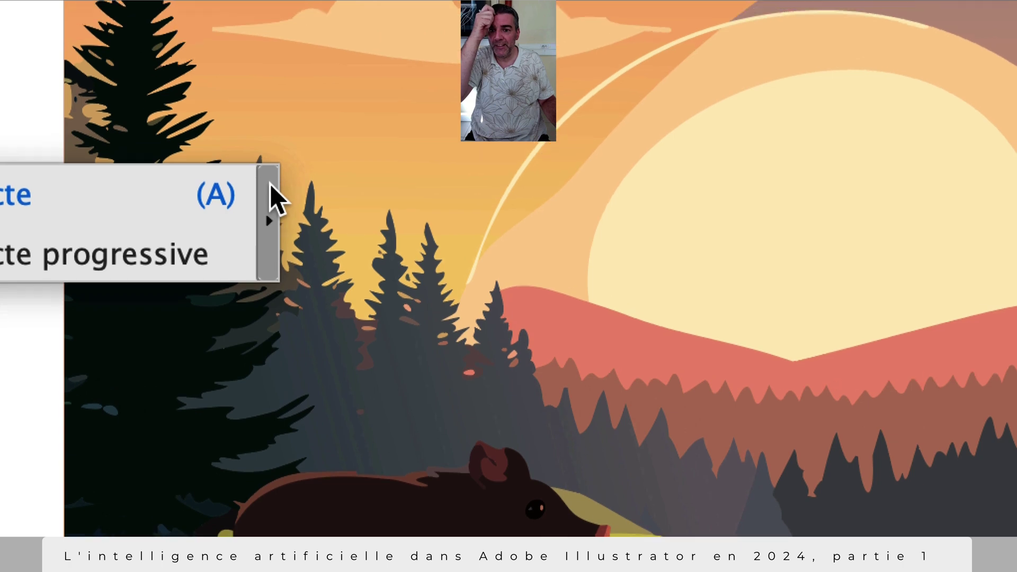
click(268, 207)
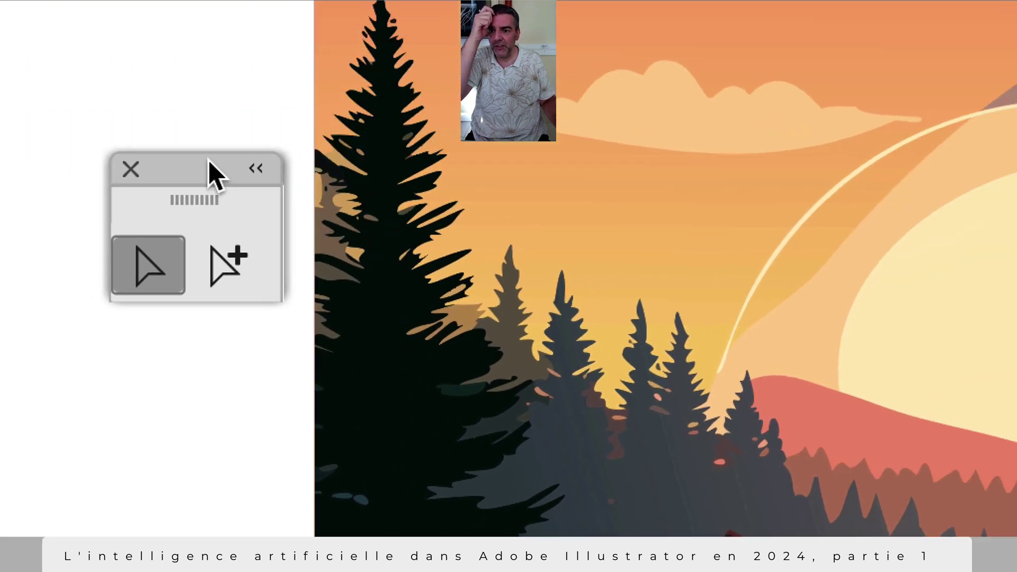
drag(209, 162, 197, 64)
click(212, 165)
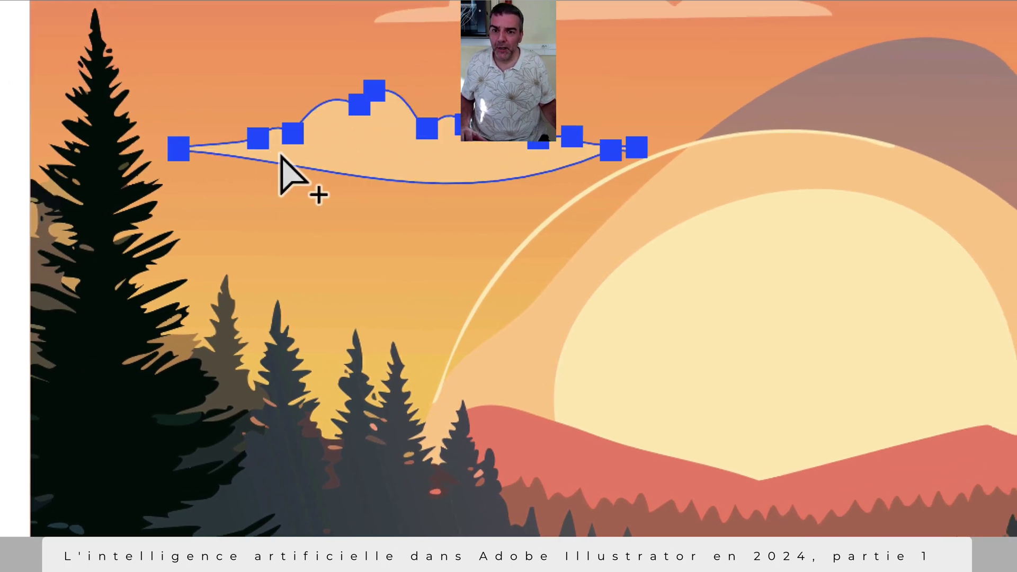
- Move the orange cloud beside the sun as a complete shape with the Group Selection tool
mouse_move(289, 153)
mouse_down()
mouse_move(261, 168)
mouse_move(287, 142)
mouse_move(288, 153)
mouse_up()
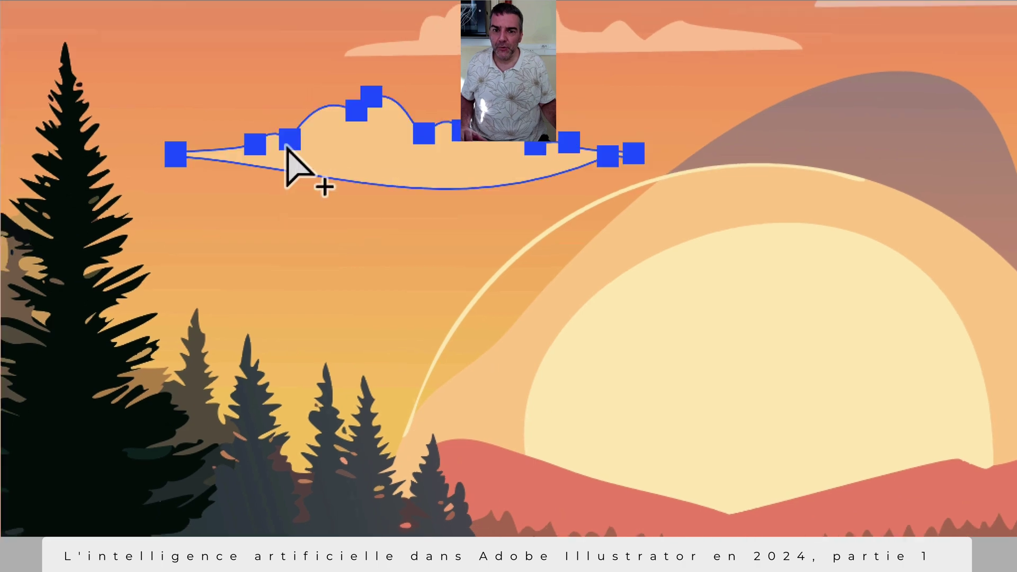
drag(329, 122, 299, 127)
drag(397, 119, 443, 159)
click(476, 141)
- Select the dark fir at the scene's right edge and the large boar's body in turn with the Group Selection tool
alt+click(482, 196)
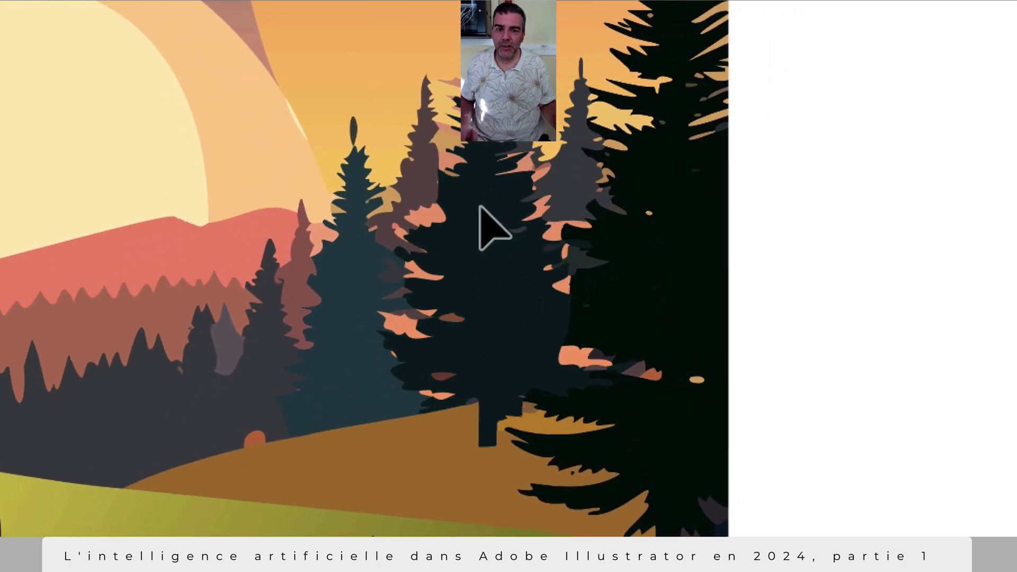
alt+click(480, 214)
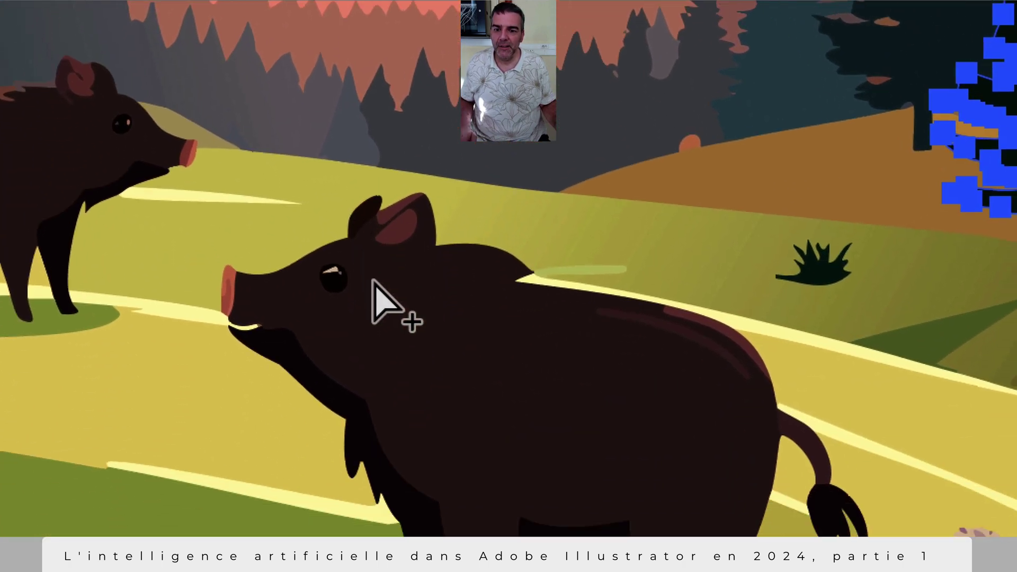
alt+click(132, 532)
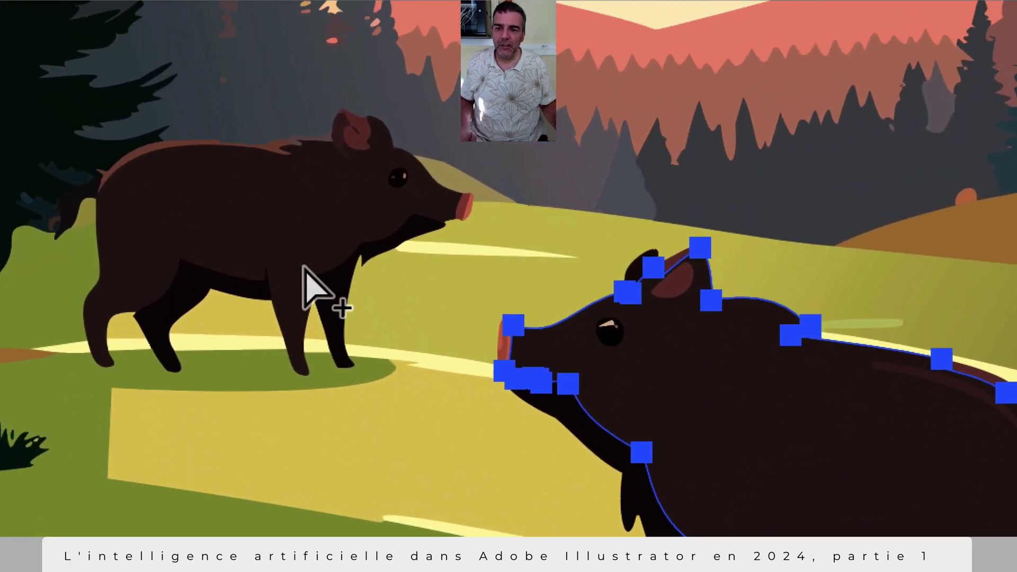
- Examine how the two boars are built by selecting their body shapes and the large boar's dark throat shape with the Group Selection tool
alt+click(310, 288)
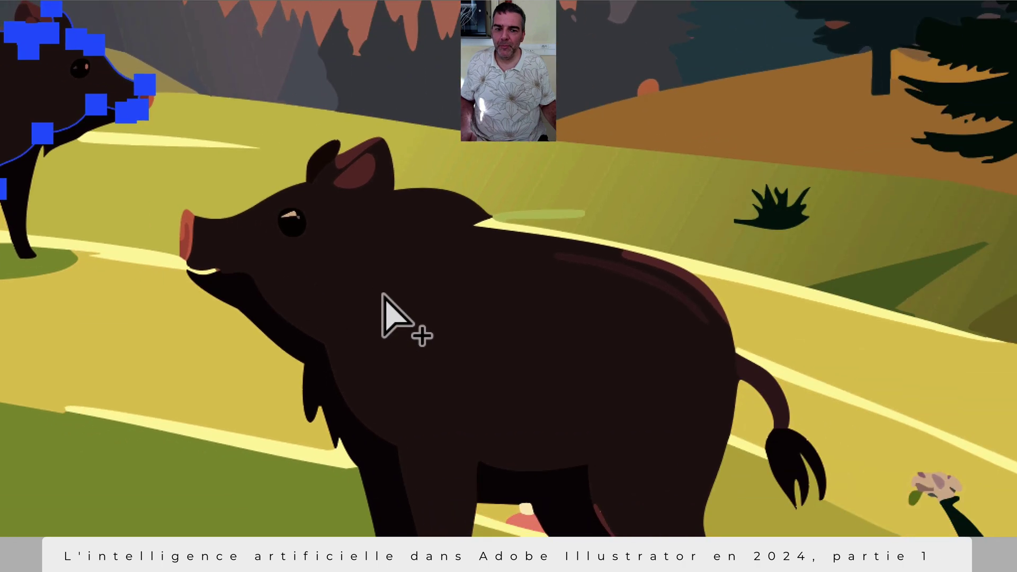
alt+click(382, 296)
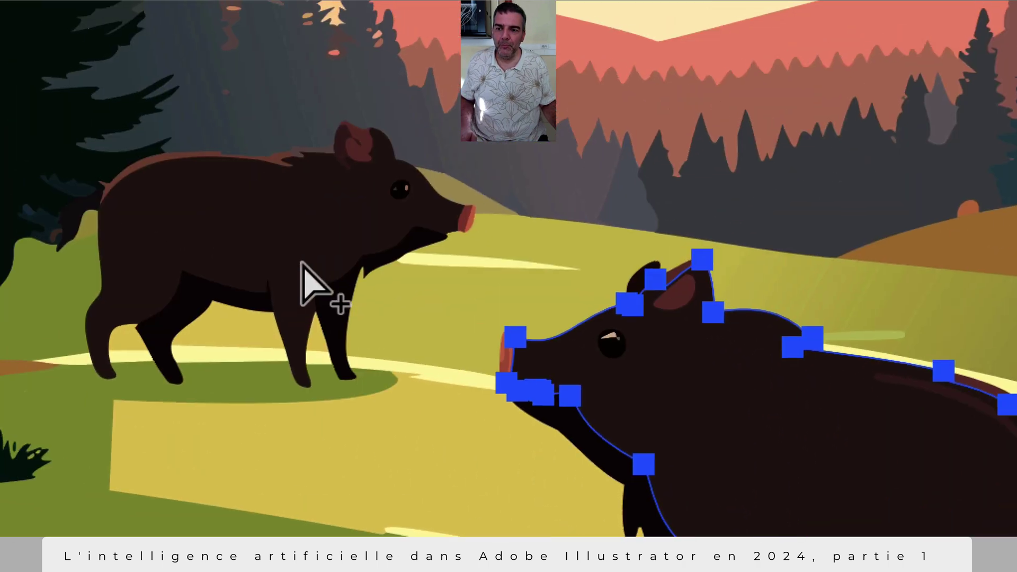
alt+click(299, 264)
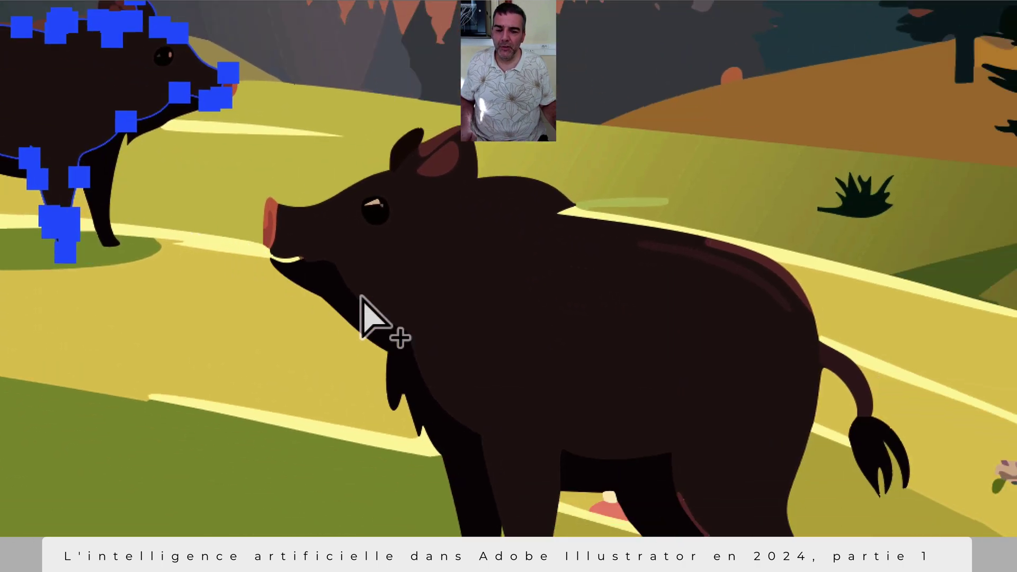
alt+click(376, 299)
alt+click(361, 303)
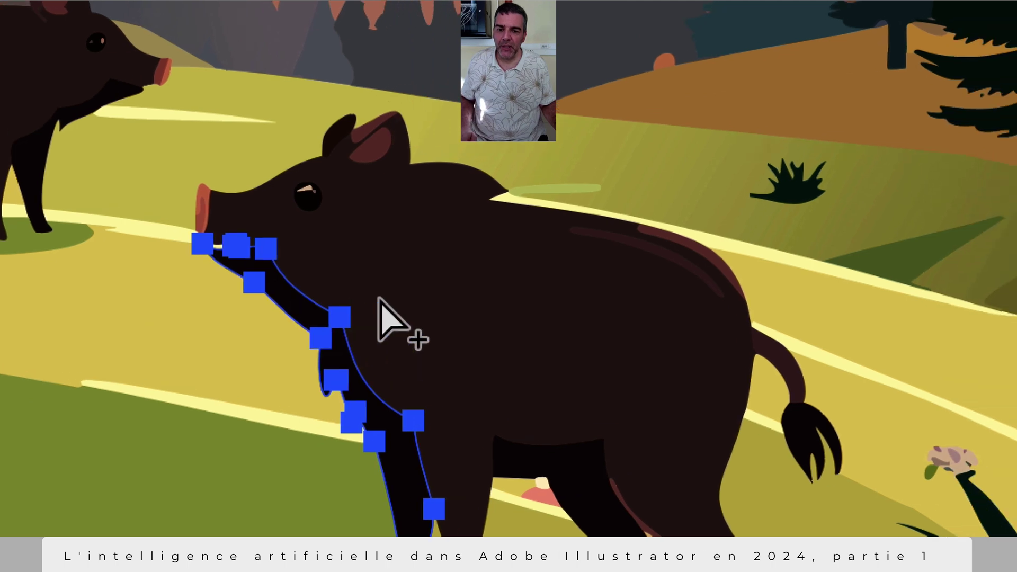
alt+click(360, 305)
alt+click(360, 305)
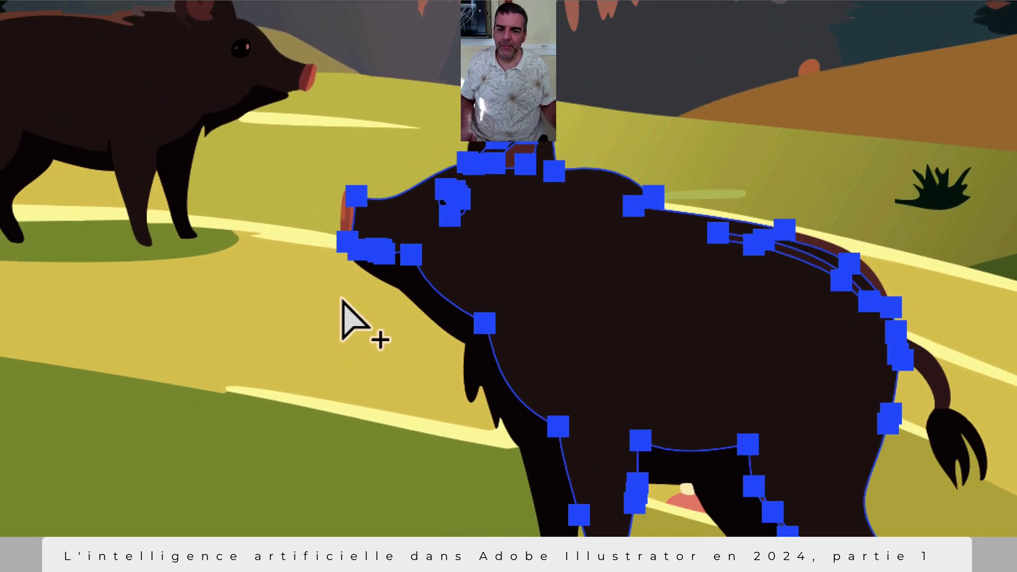
alt+click(358, 302)
alt+click(377, 298)
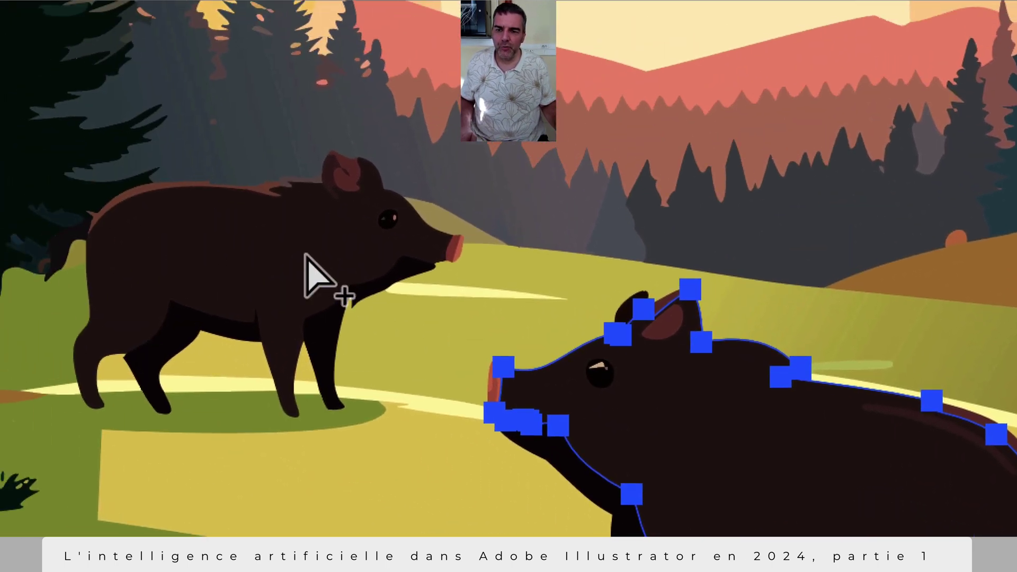
alt+click(318, 277)
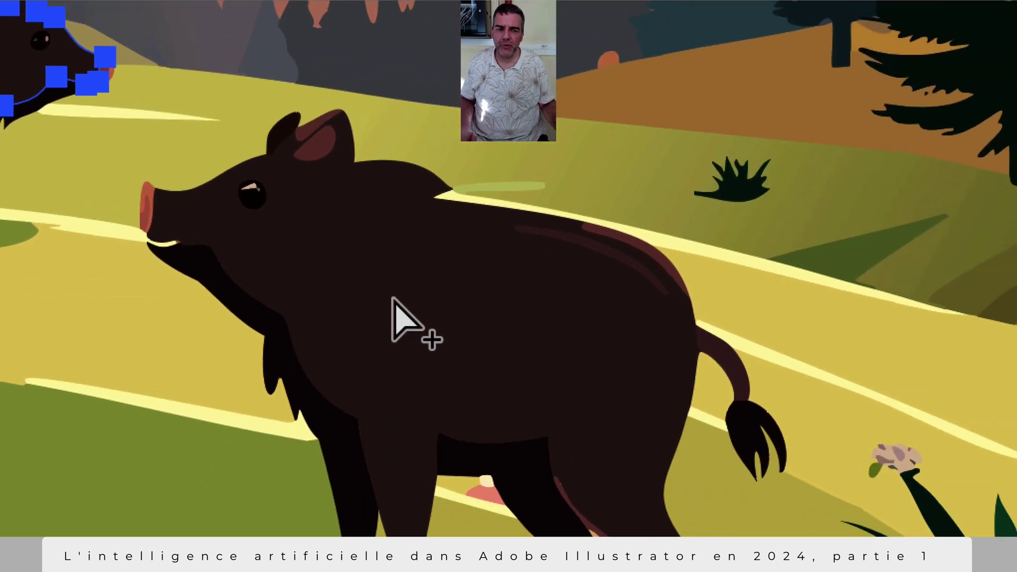
alt+click(744, 464)
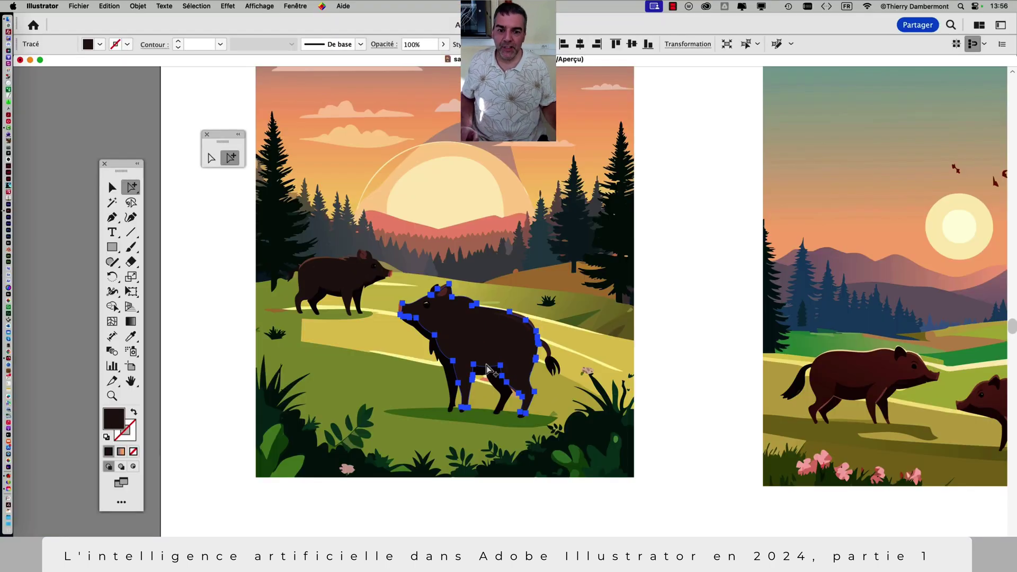
key(super+shift+a)
click(488, 364)
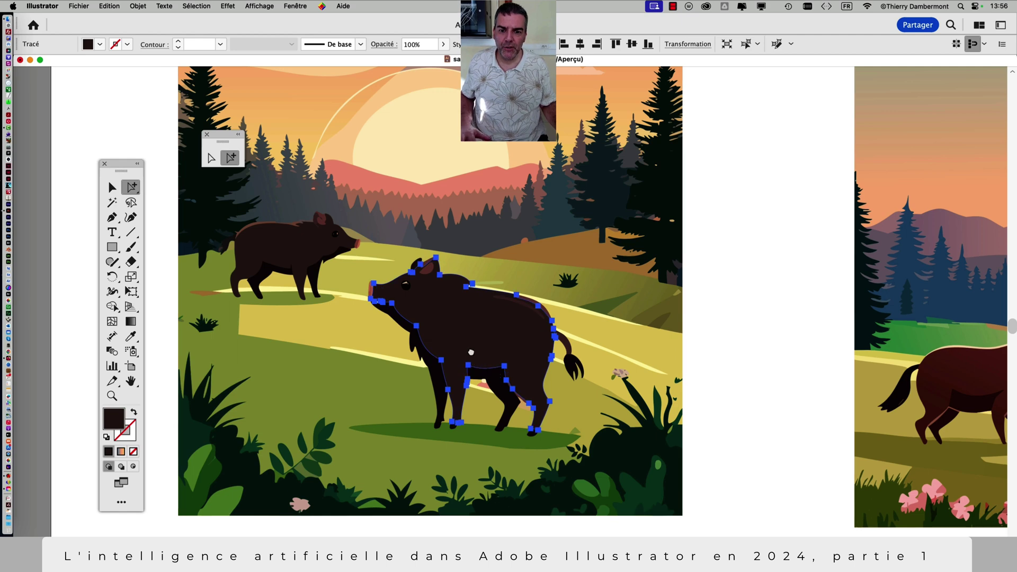
scroll(466, 328, down, 2)
scroll(454, 301, up, 2)
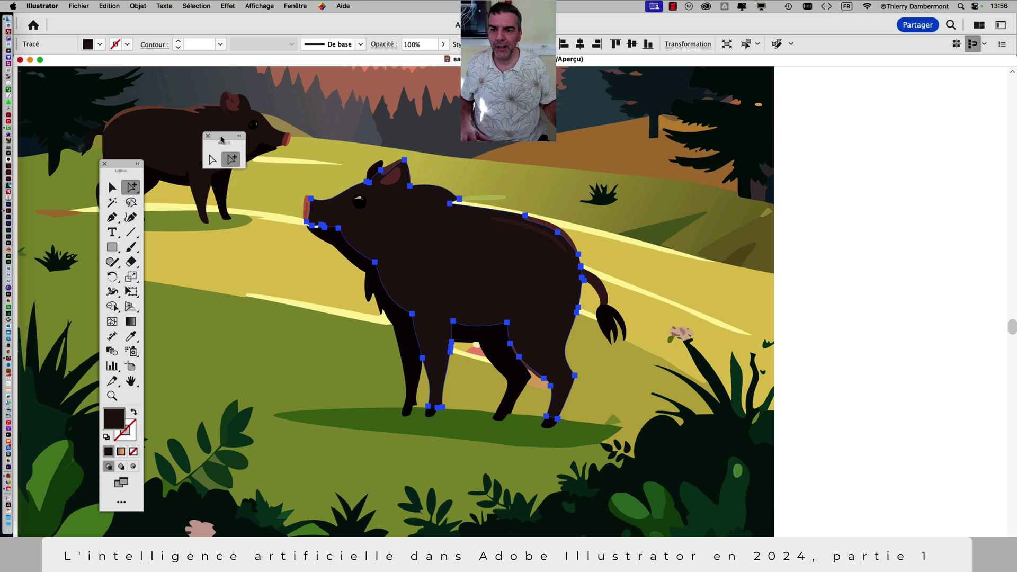
- Move the floating direct selection tools palette clear of the small boar
drag(231, 142, 251, 265)
scroll(350, 295, left, 10)
scroll(350, 295, up, 3)
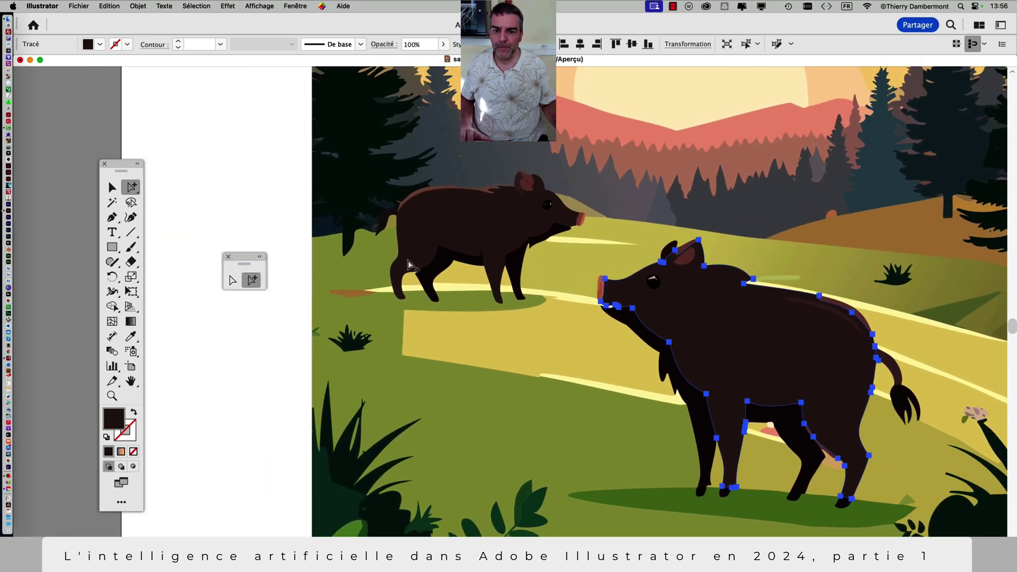
- Select the small boar's body, extend the selection to its whole group with the Group Selection tool, and copy it
click(453, 230)
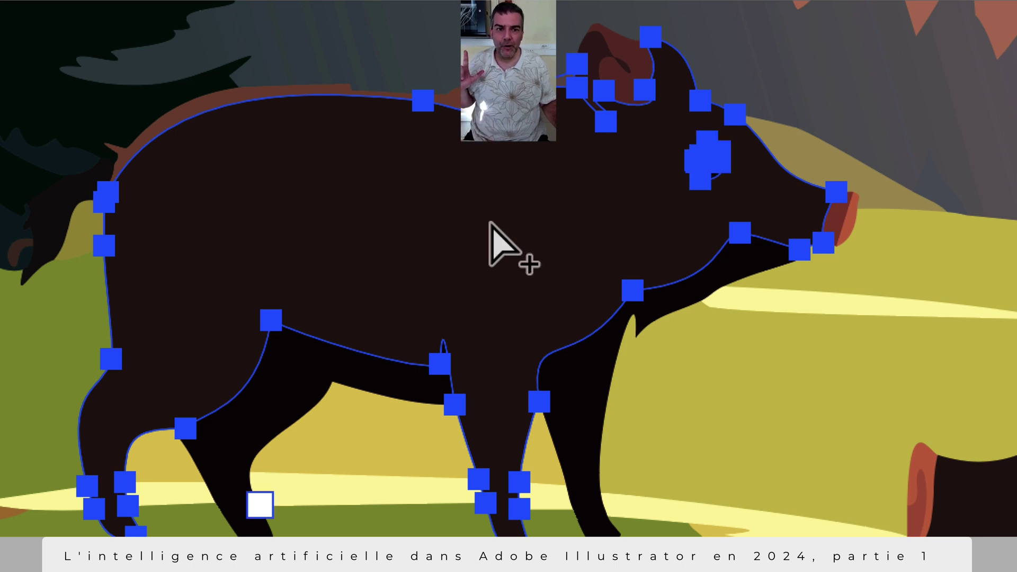
click(489, 222)
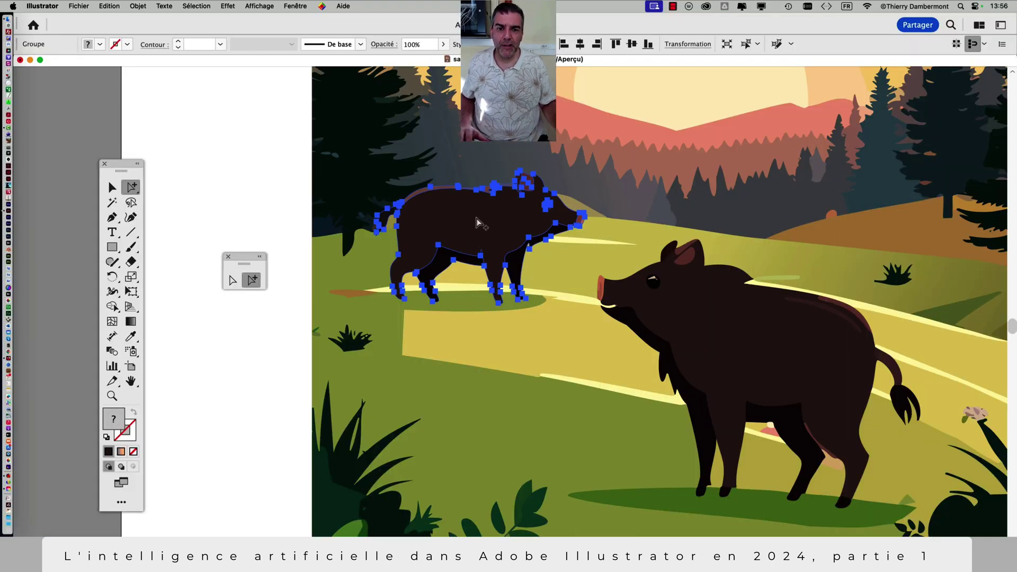
key(super+a)
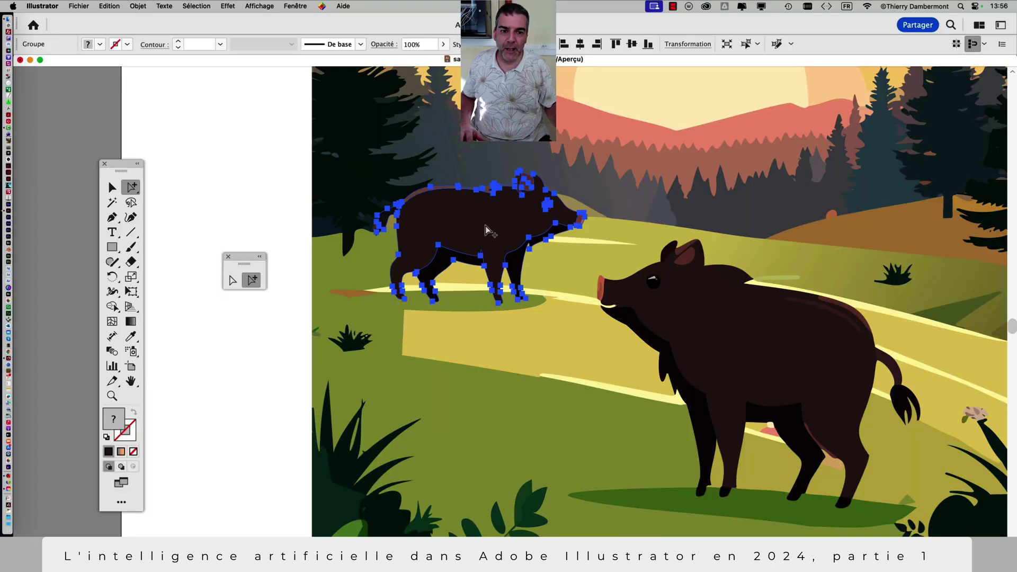
click(109, 6)
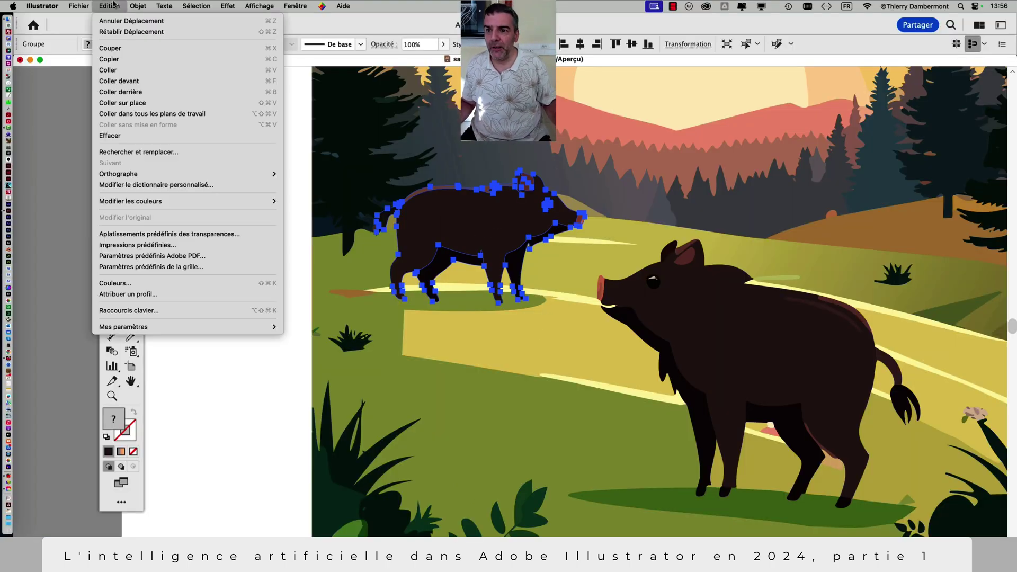
click(123, 60)
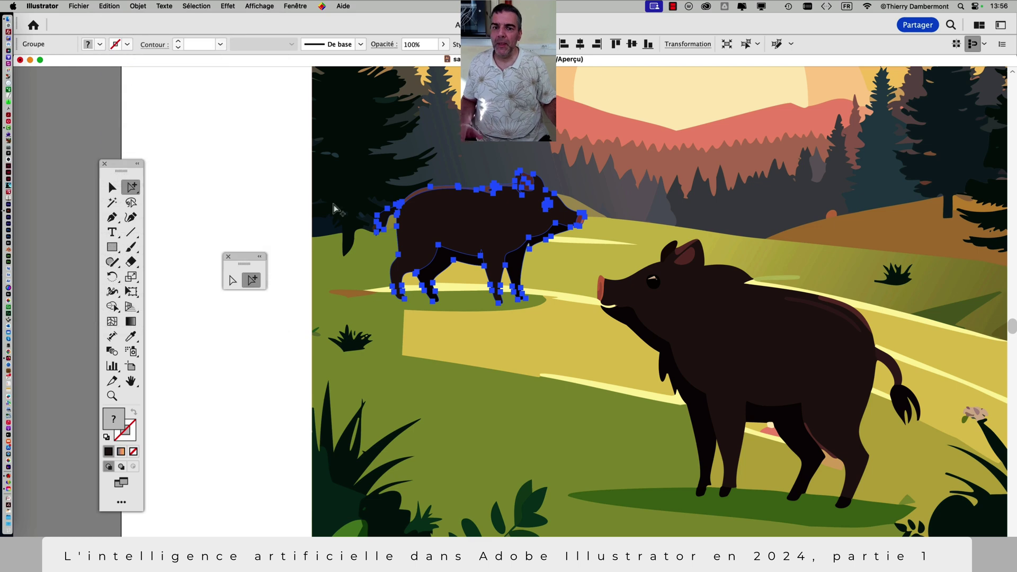
- Paste the copied boar into the empty area below the generated scenes
scroll(381, 221, down, 3)
drag(553, 253, 497, 257)
scroll(497, 258, down, 10)
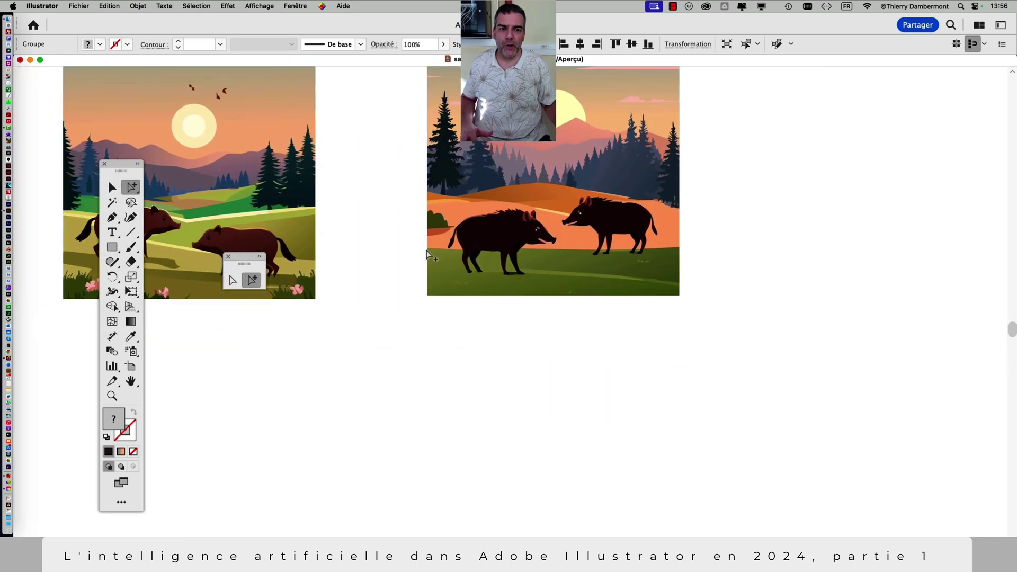
click(109, 6)
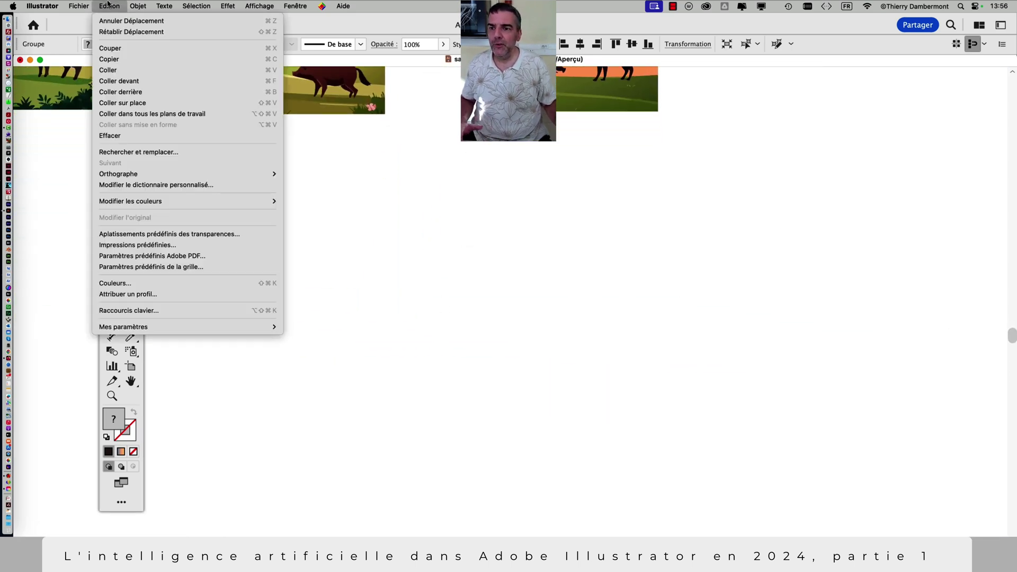
click(122, 71)
scroll(519, 337, up, 5)
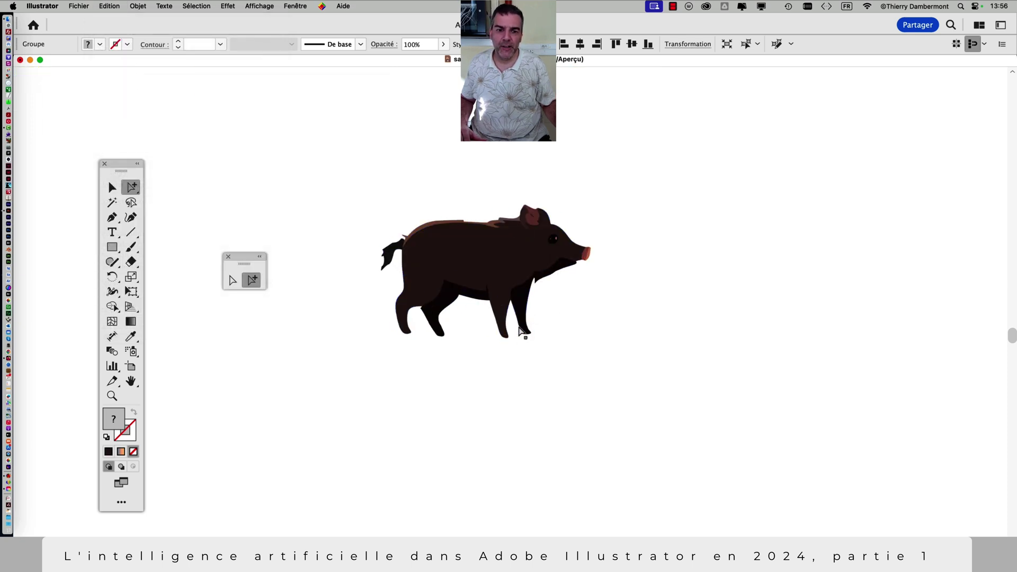
- Deselect the pasted boar and try to move its body shape alone with the Group Selection tool
click(602, 318)
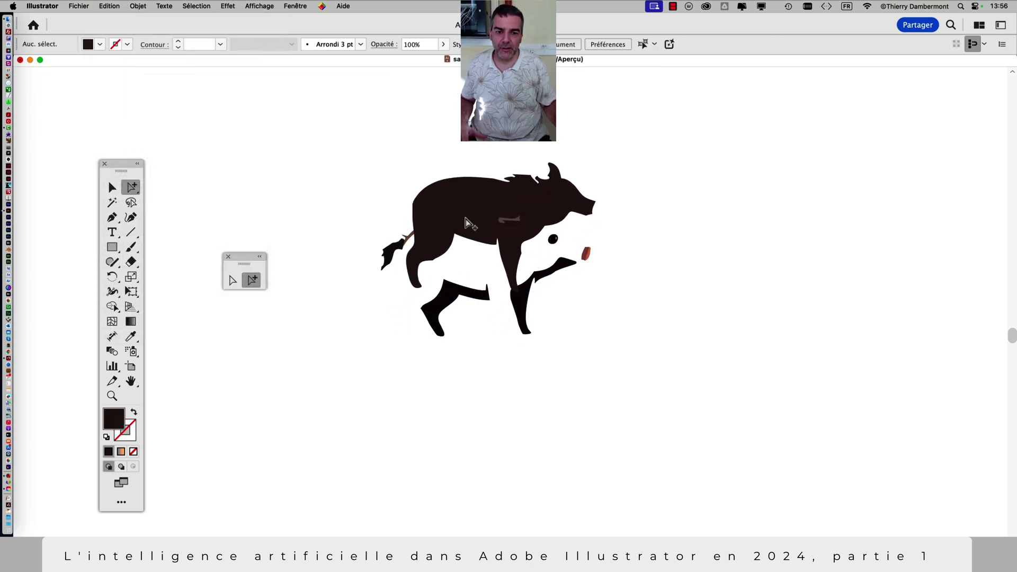
click(444, 256)
- Move the pasted boar as one complete group, down and to the right, with the Selection tool
click(111, 187)
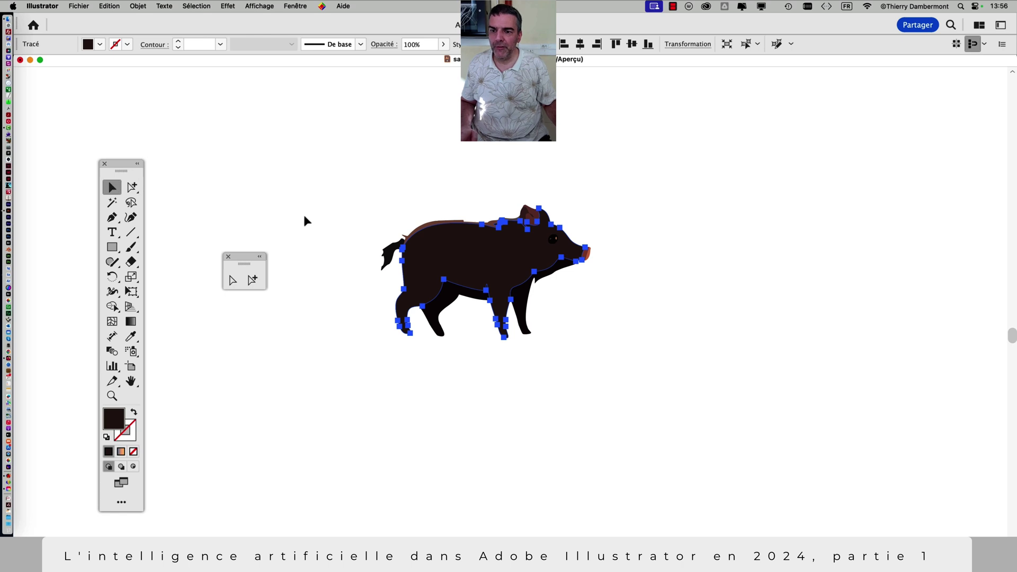
click(476, 273)
drag(475, 278, 568, 304)
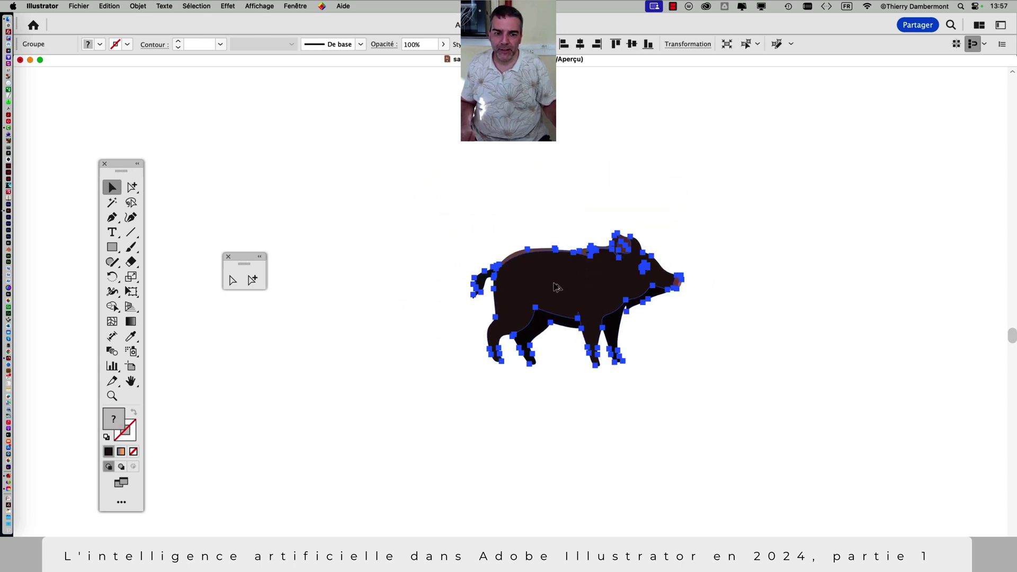
- Examine the isolated boar's shapes and anchor points from a distance and close up
scroll(556, 297, down, 5)
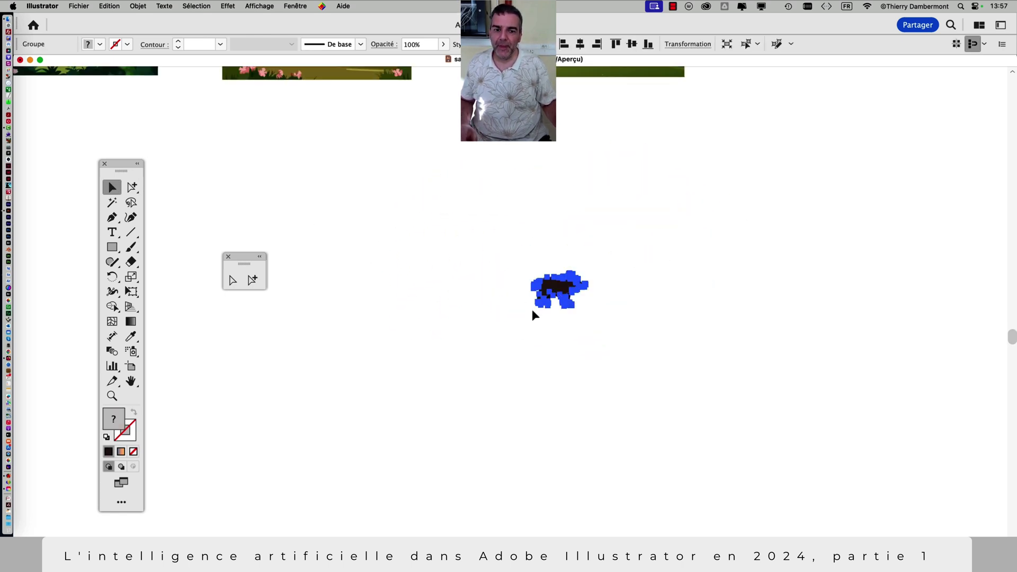
scroll(531, 314, up, 5)
scroll(576, 300, left, 5)
scroll(638, 213, right, 3)
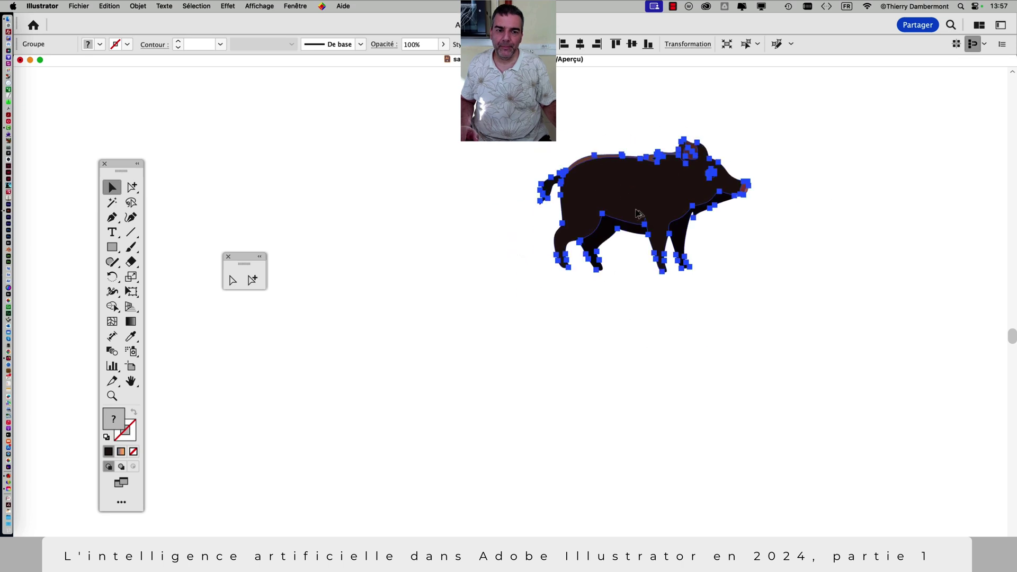
scroll(638, 213, down, 3)
scroll(526, 235, right, 5)
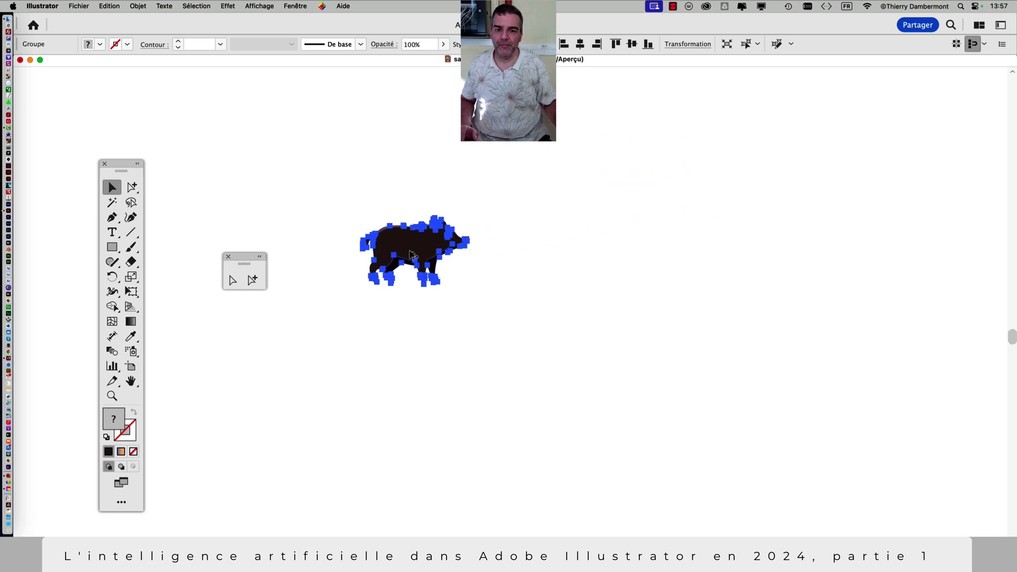
scroll(413, 254, up, 5)
scroll(415, 252, left, 5)
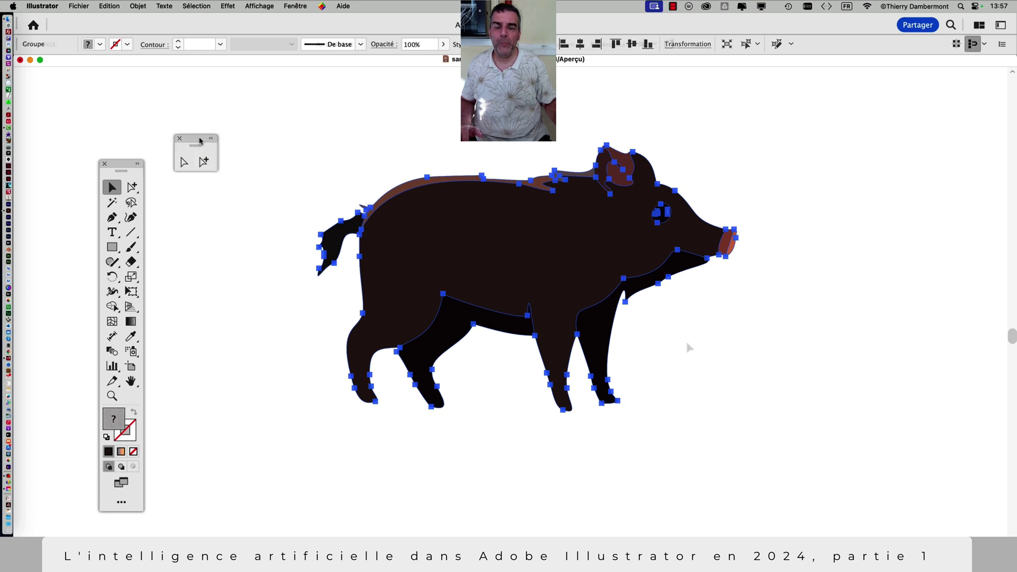
- Move the isolated boar up and to the right so it sits beneath the third boar scene
scroll(685, 342, down, 6)
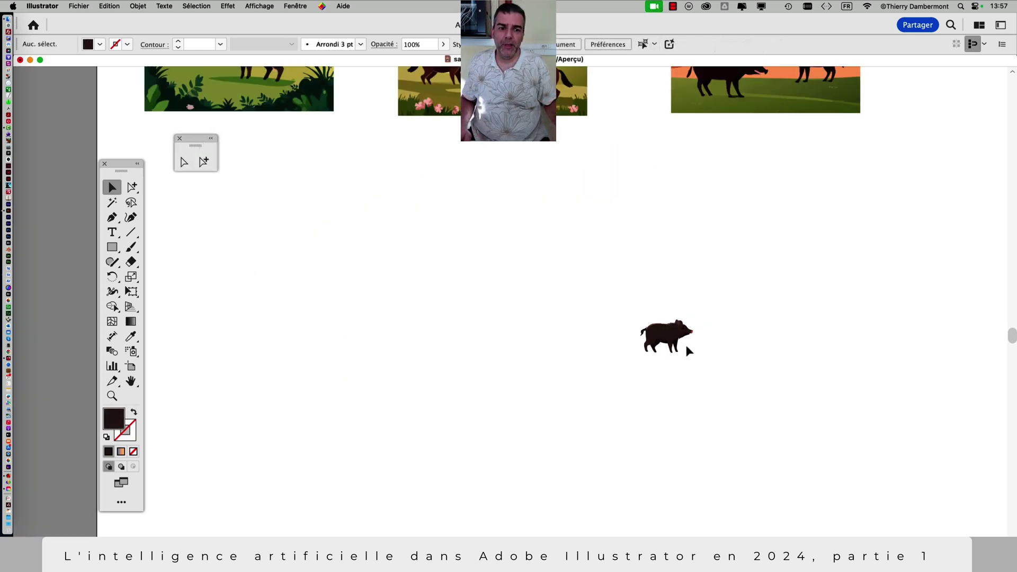
drag(687, 349, 727, 246)
scroll(687, 313, left, 5)
scroll(687, 313, up, 2)
mouse_move(687, 314)
mouse_down()
mouse_move(622, 324)
mouse_move(556, 318)
mouse_up()
- Draw a rectangle about 219 px wide beneath the first boar scene and open the Generate Vectors (Beta) settings for it
click(112, 246)
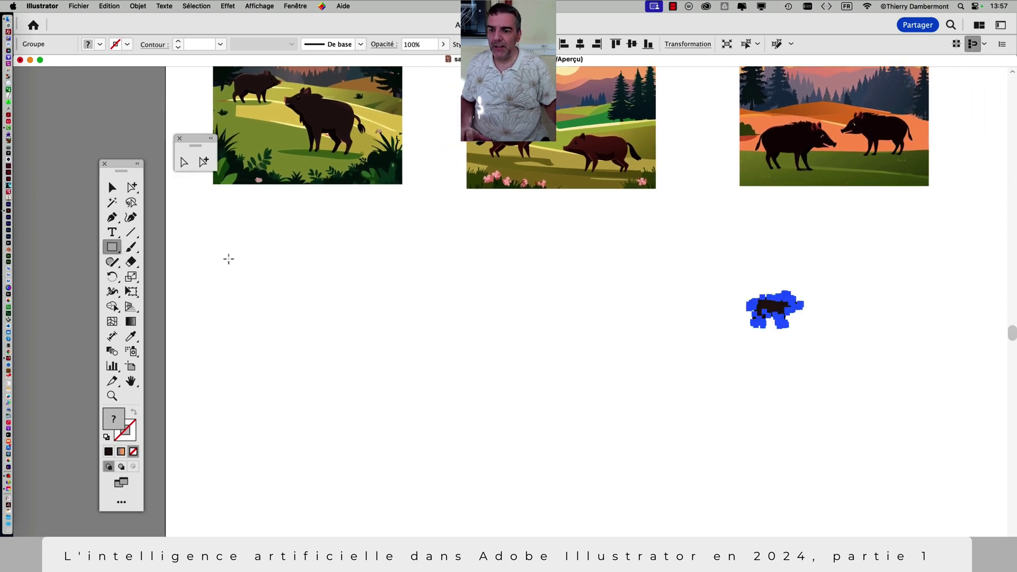
drag(212, 241, 404, 446)
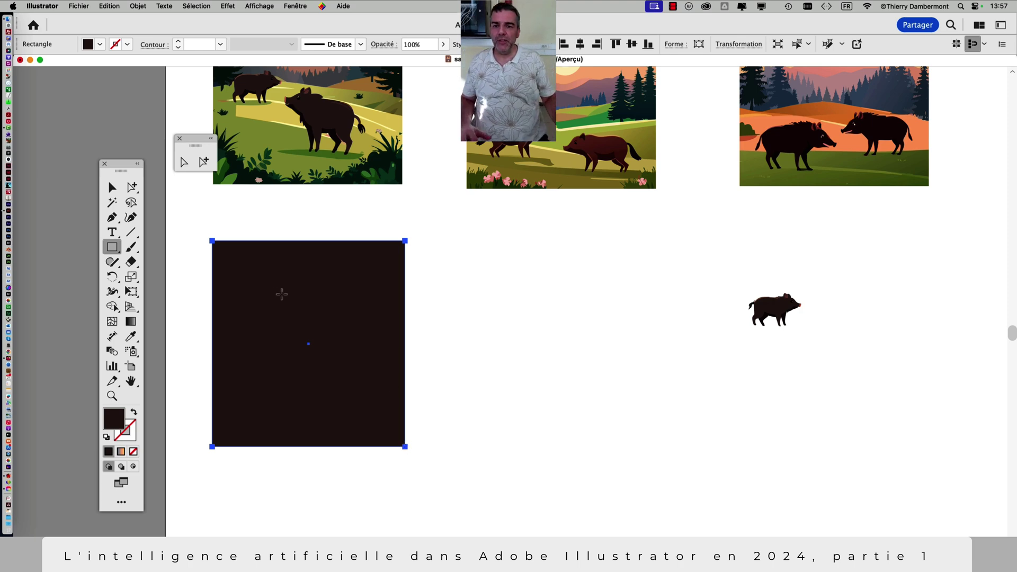
click(138, 6)
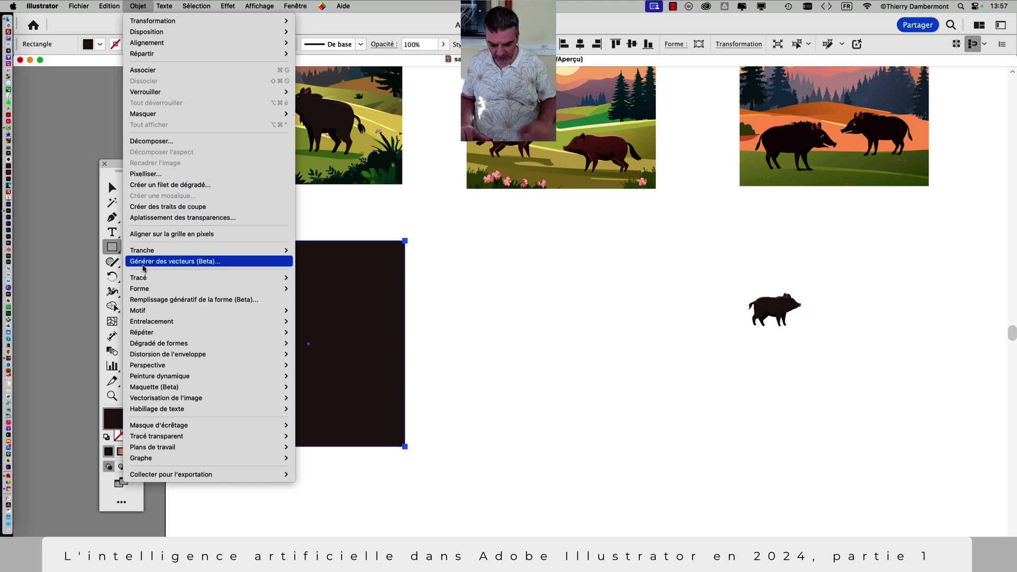
click(144, 261)
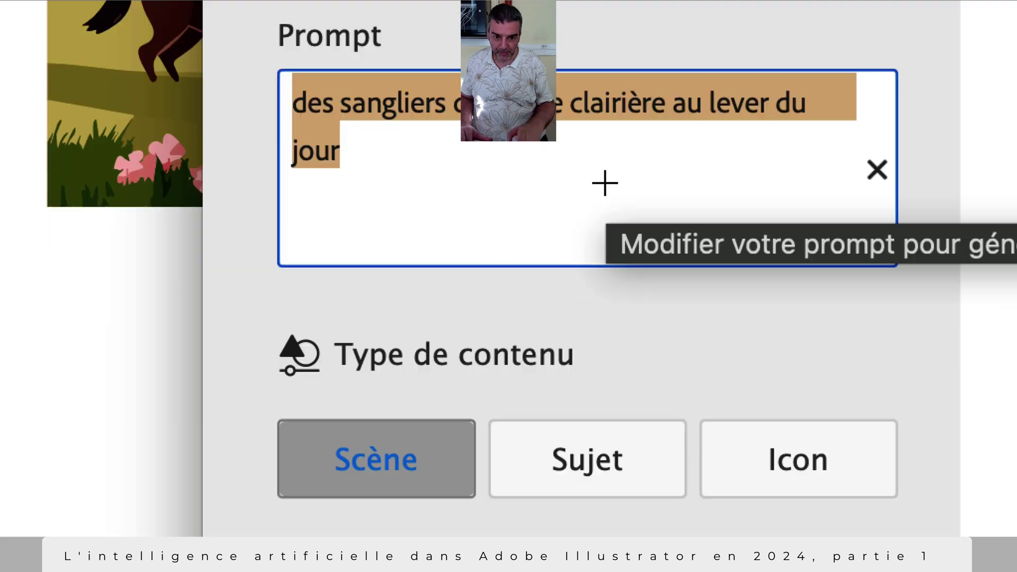
- Shorten the prompt to "une clairière au lever du jour" and generate the vector scene in the rectangle
click(606, 181)
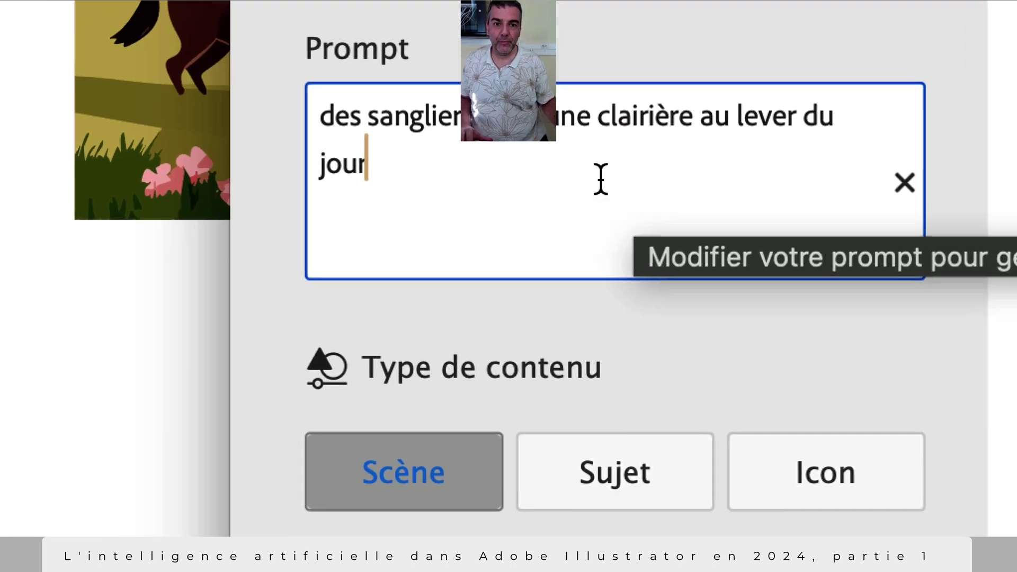
click(587, 167)
key(shift+Up)
key(BackSpace)
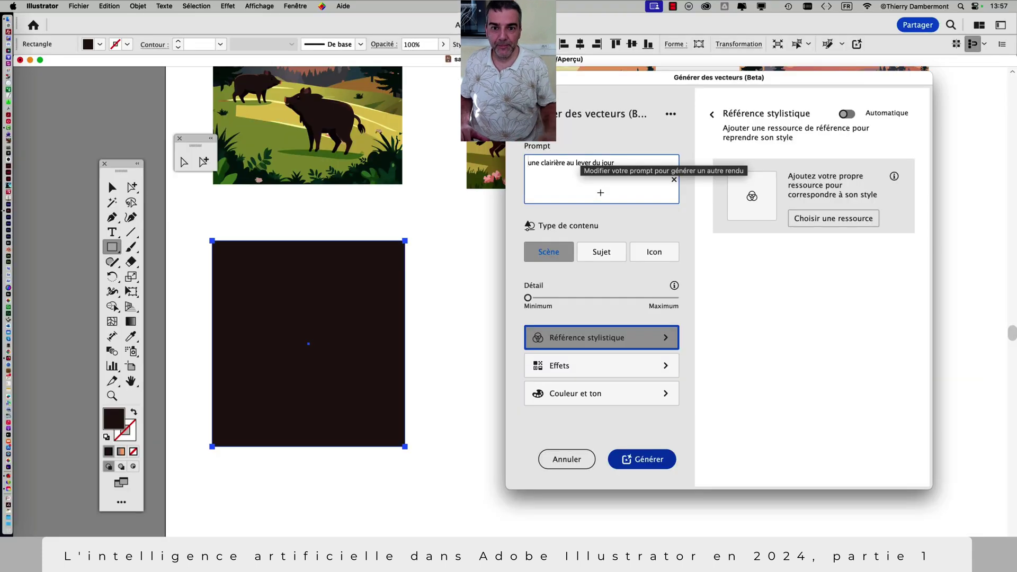
click(653, 461)
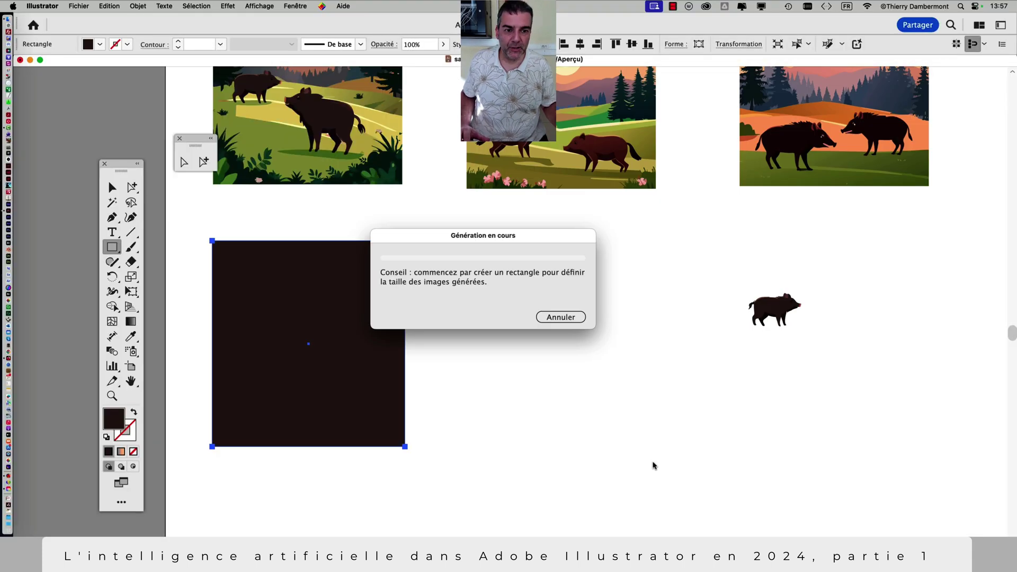
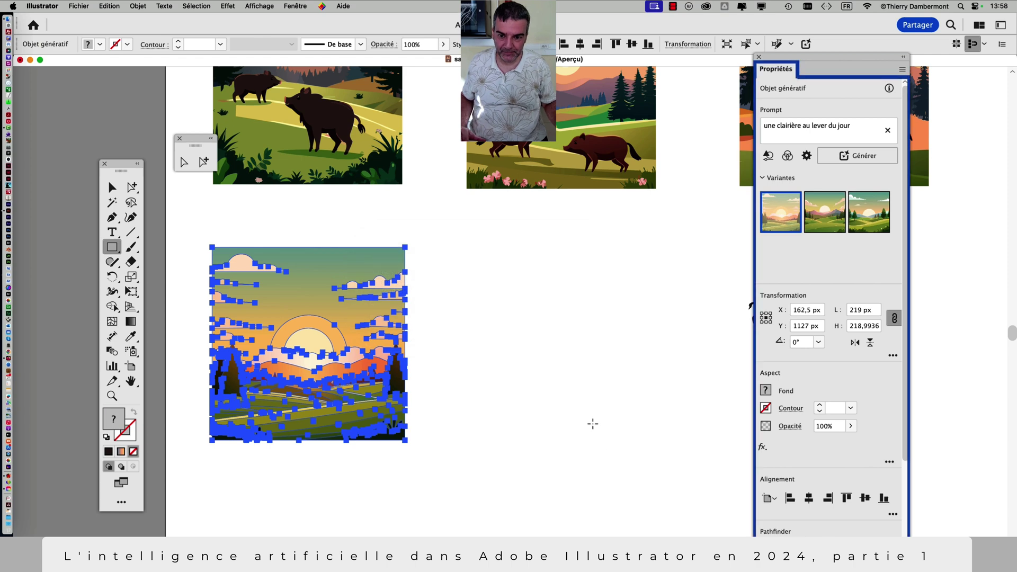
- Move the isolated boar from beneath the third boar scene to just beneath the generated clearing scene
scroll(623, 360, down, 2)
key(v)
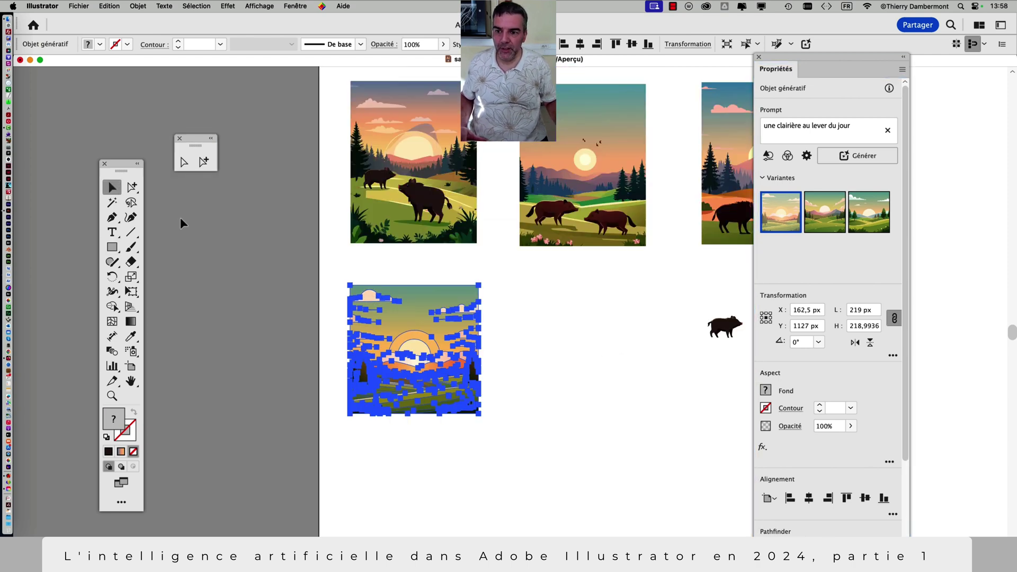
drag(666, 349, 352, 472)
- Copy the clearing scene to a spot beneath the third boar scene and switch the copy to the third generated variant
click(420, 341)
scroll(420, 341, right, 5)
scroll(420, 341, down, 3)
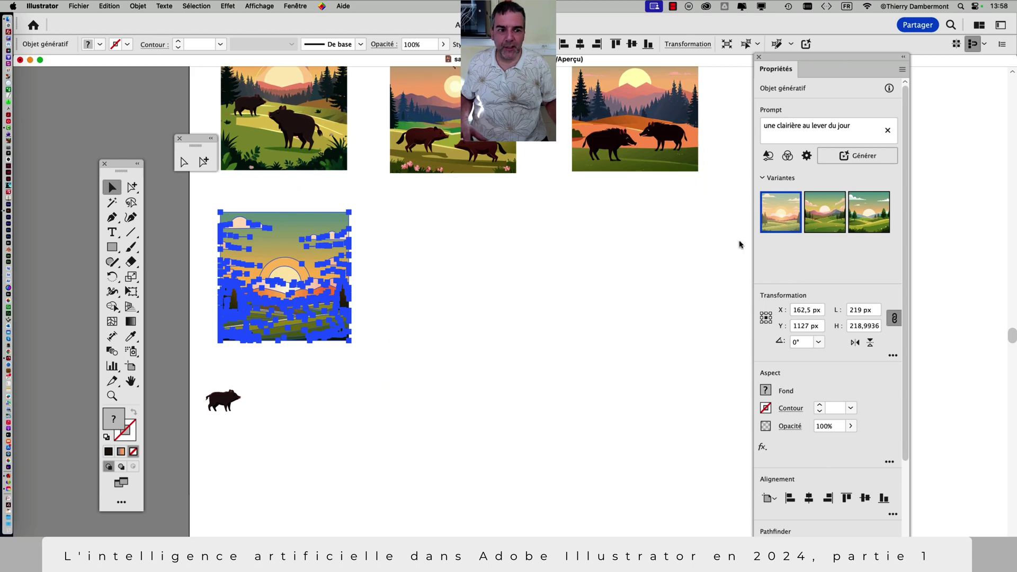
drag(321, 262, 672, 266)
click(871, 225)
- Place another clearing copy beneath the second boar scene with the second variant applied, and move the Properties panel aside
click(502, 271)
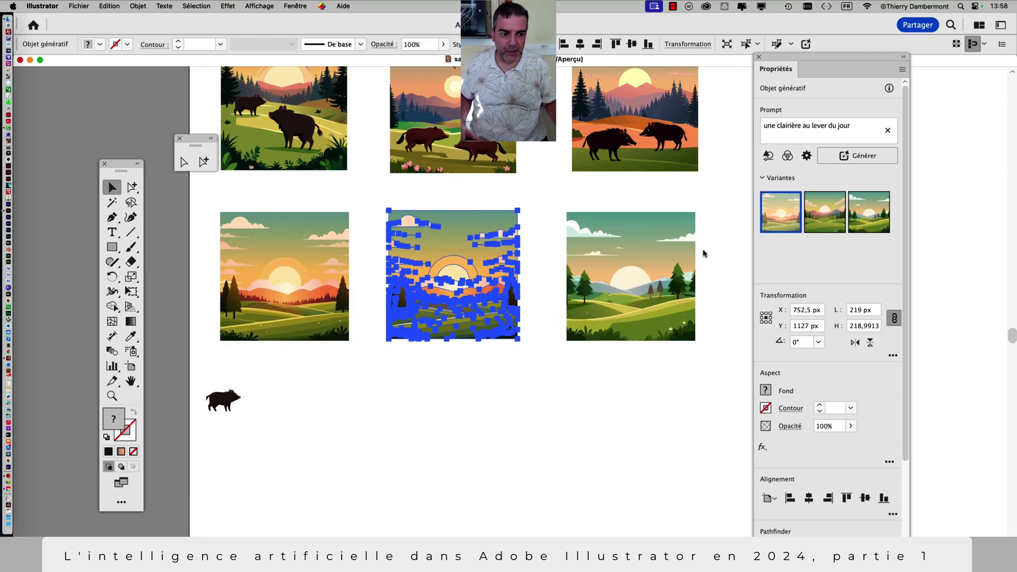
click(820, 229)
click(581, 422)
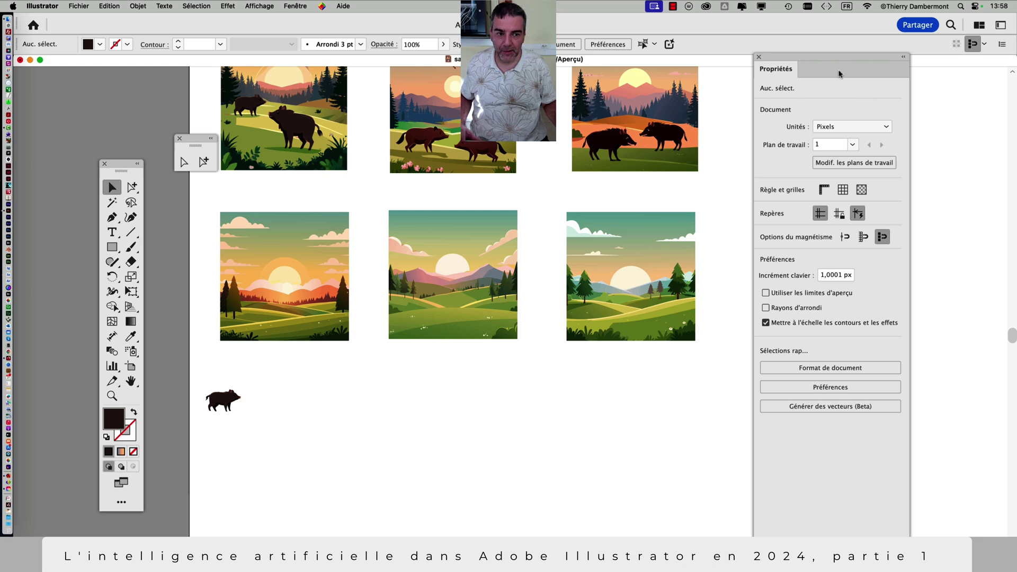
drag(788, 53, 884, 69)
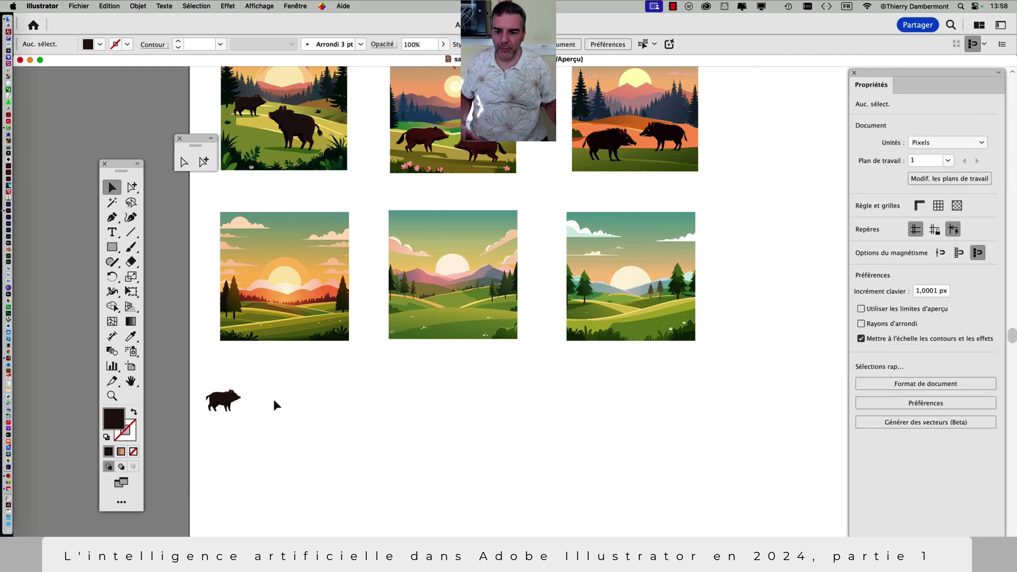
- Reposition the isolated boar so it sits centred just beneath the first clearing scene
click(223, 403)
scroll(222, 403, up, 5)
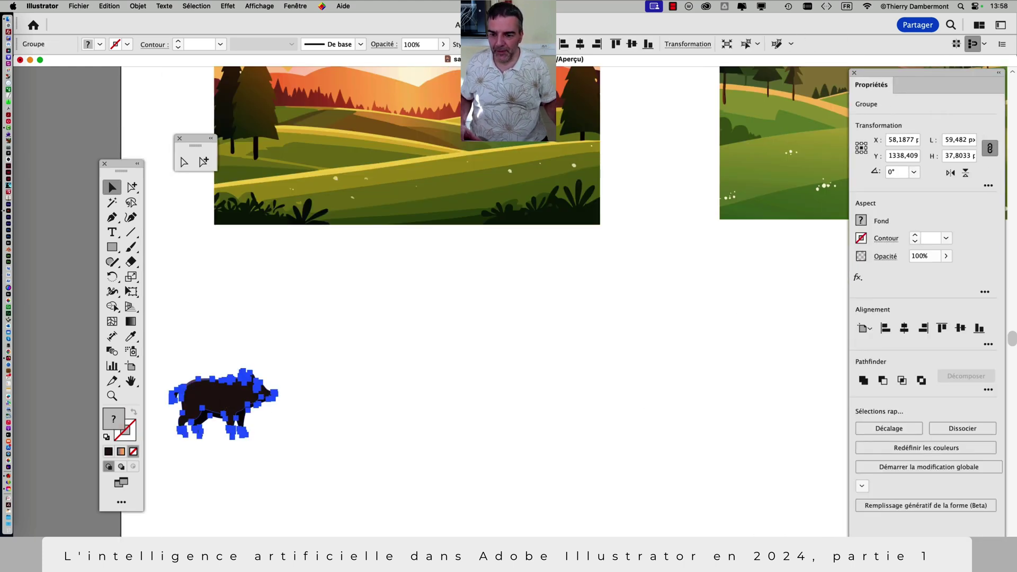
drag(220, 403, 369, 297)
scroll(478, 309, up, 1)
drag(478, 309, 478, 372)
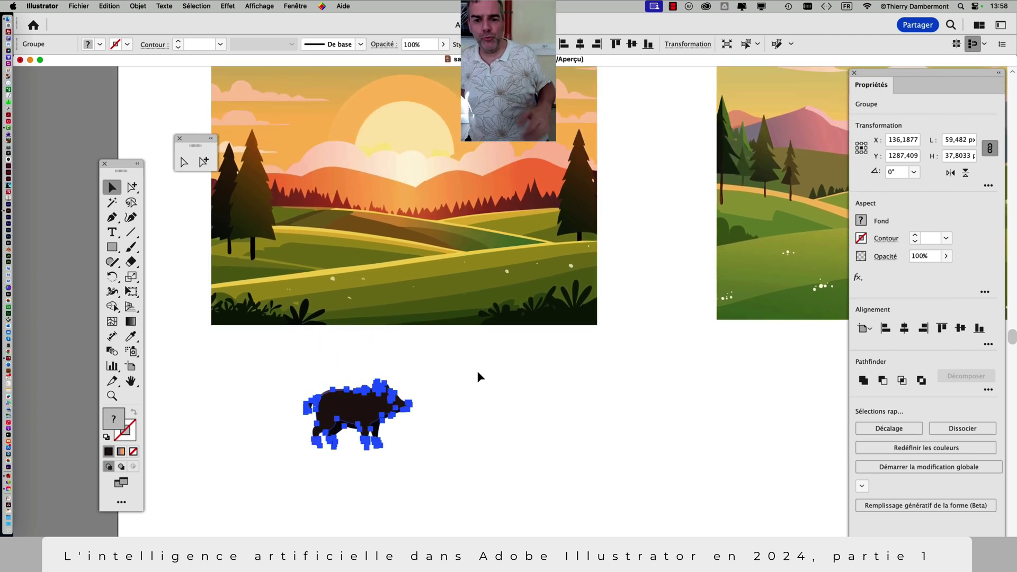
drag(385, 308, 381, 366)
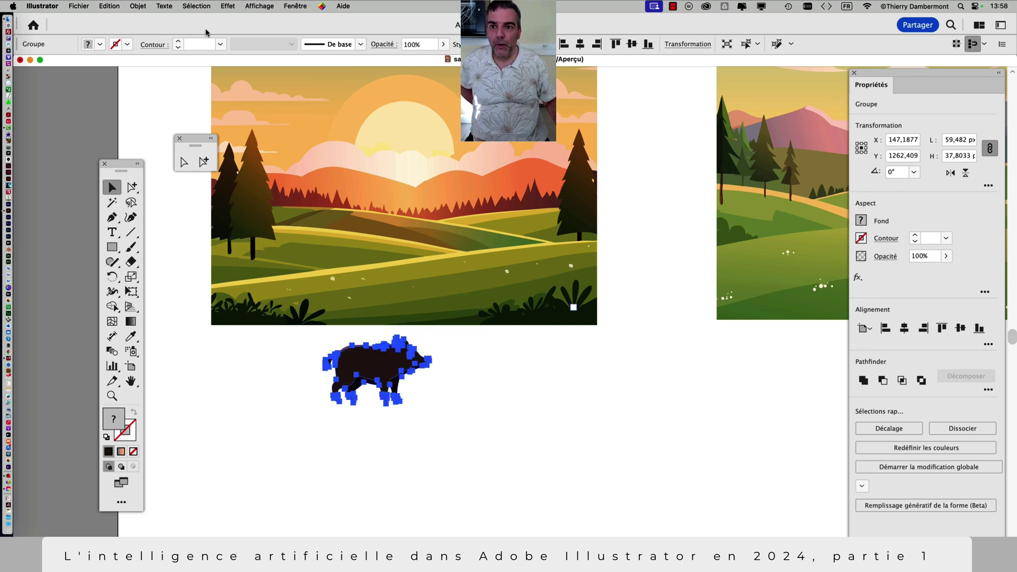
- Bring the boar to the front (Premier plan) and place it on the grassy foreground of the first clearing
click(138, 5)
mouse_move(140, 32)
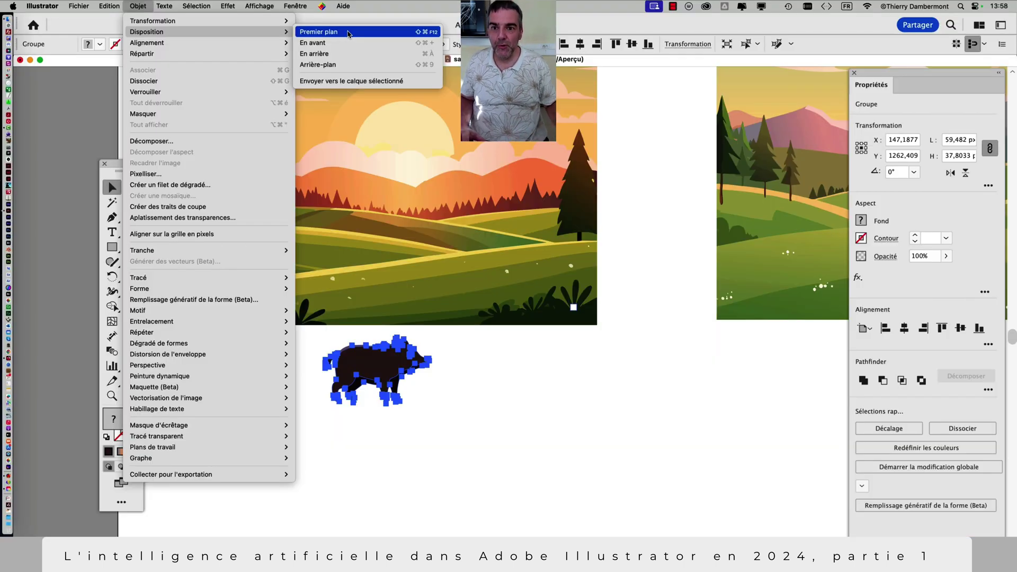
click(348, 33)
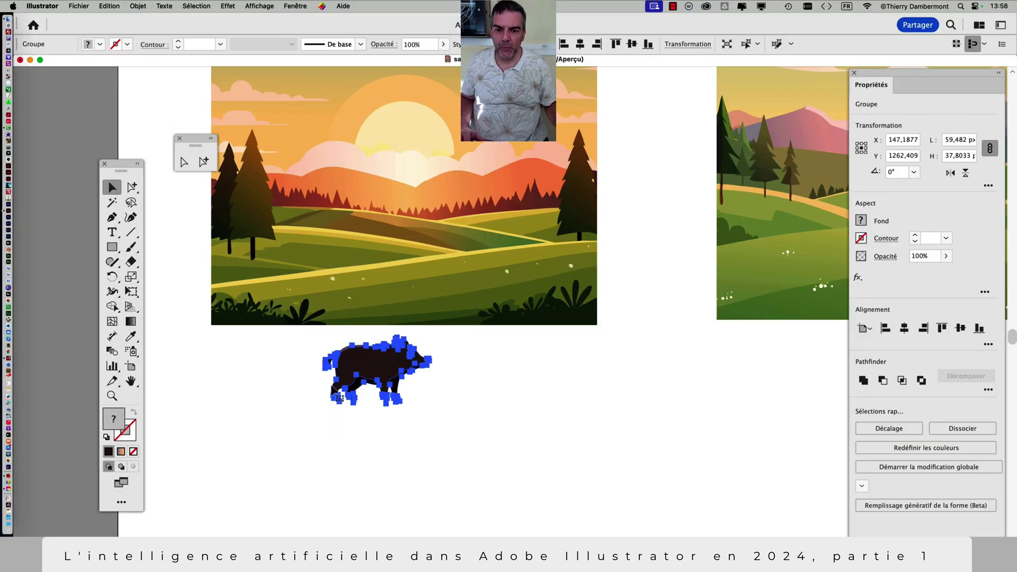
drag(389, 366, 419, 252)
scroll(413, 276, up, 5)
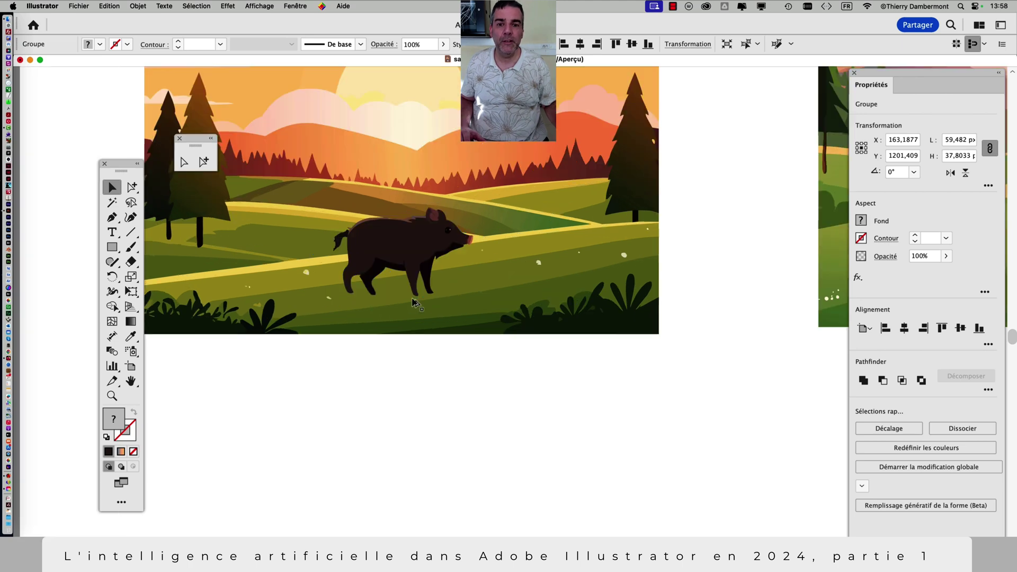
drag(410, 204, 387, 222)
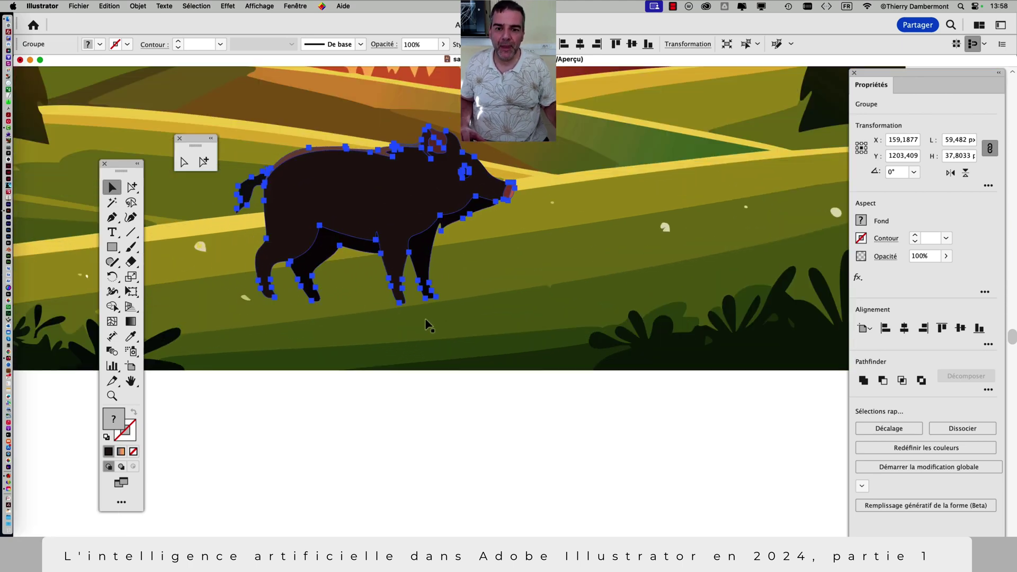
- Duplicate the boar into the empty area beneath the clearings and send the copy to the back (Arrière-plan)
scroll(428, 325, down, 5)
click(406, 381)
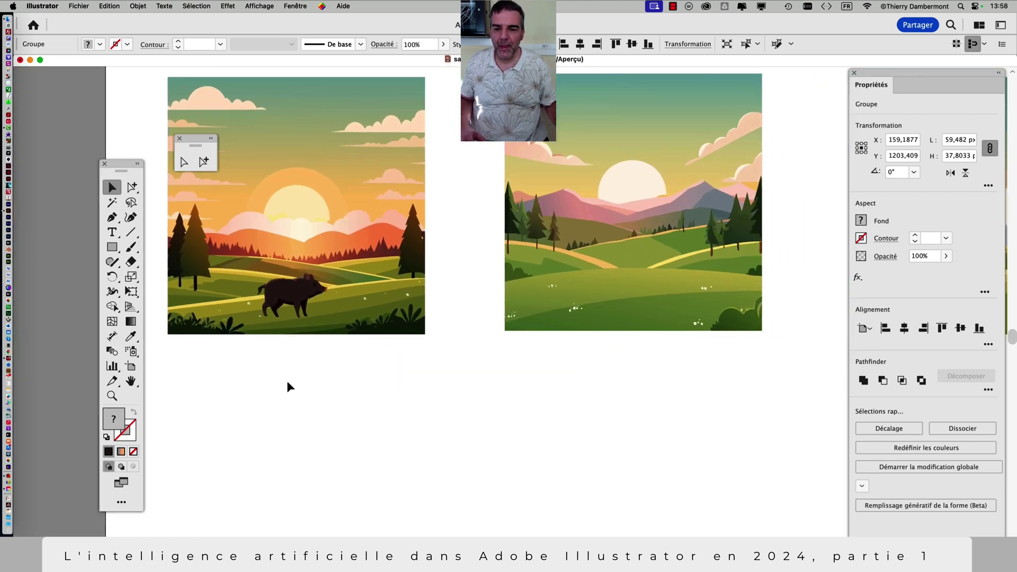
click(290, 293)
drag(290, 293, 401, 412)
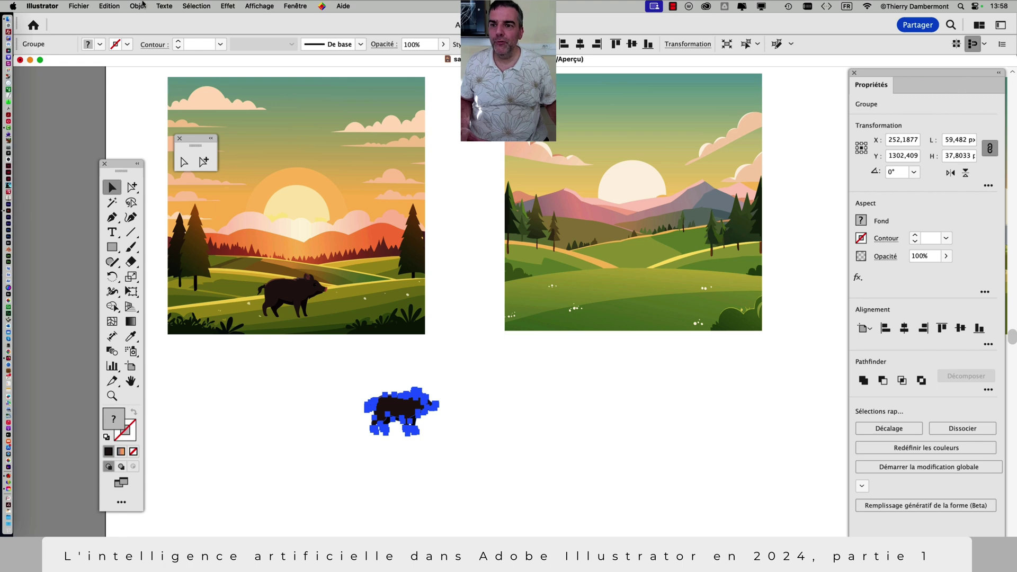
click(139, 5)
mouse_move(154, 20)
click(339, 68)
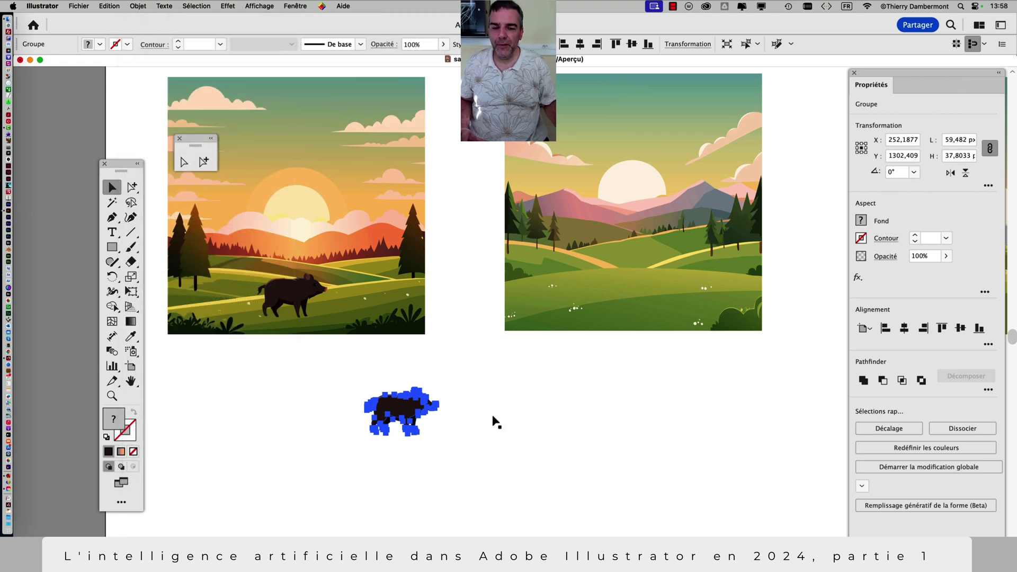
click(493, 418)
click(411, 421)
- Move the boar copy onto the green foreground of the second clearing scene and deselect it
scroll(510, 418, right, 6)
scroll(511, 418, down, 2)
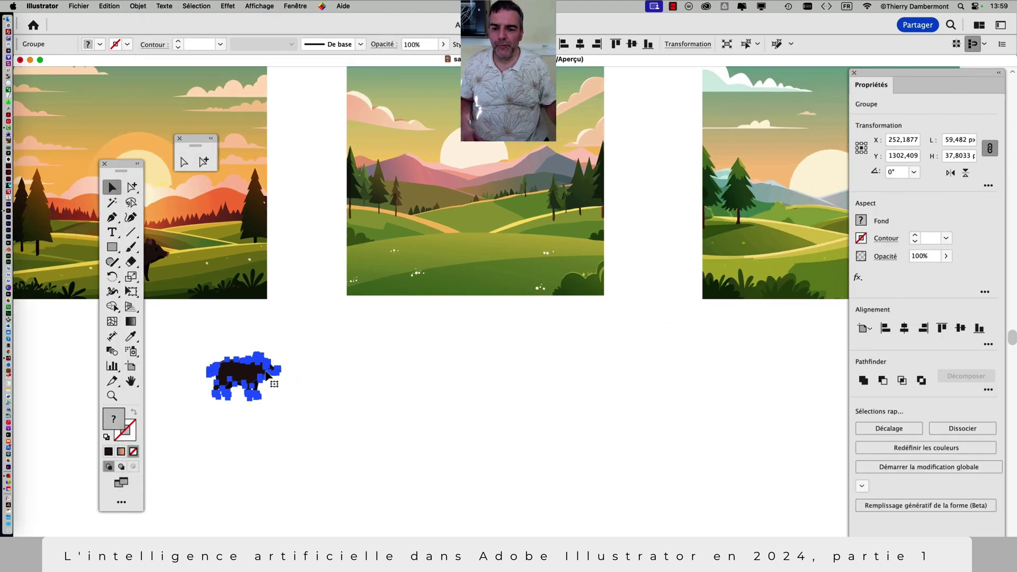
drag(267, 376, 479, 188)
scroll(453, 374, up, 3)
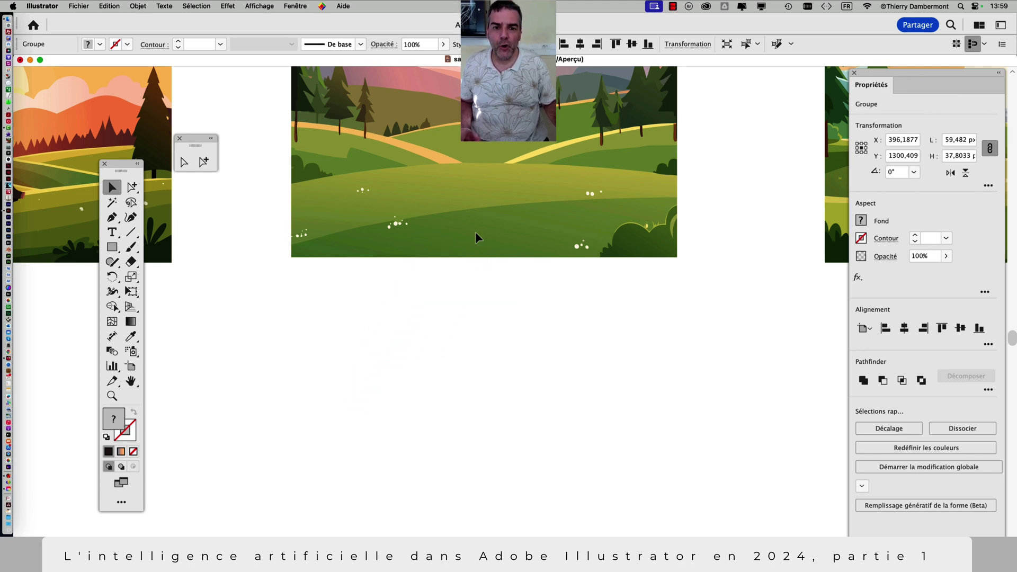
drag(478, 238, 481, 190)
click(490, 320)
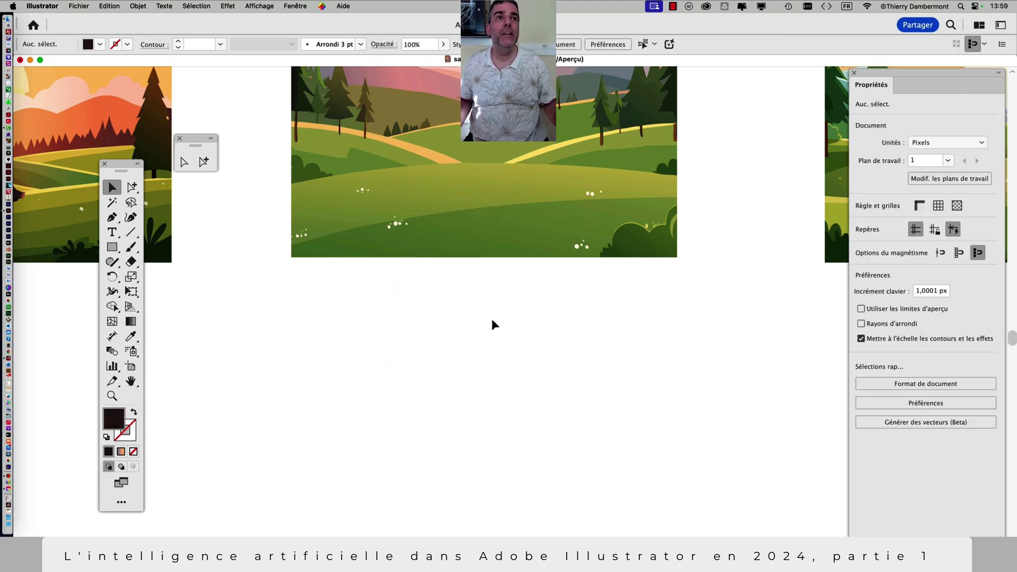
- Select the boar hidden behind the second clearing in outline view, and return to the preview display
scroll(497, 190, up, 2)
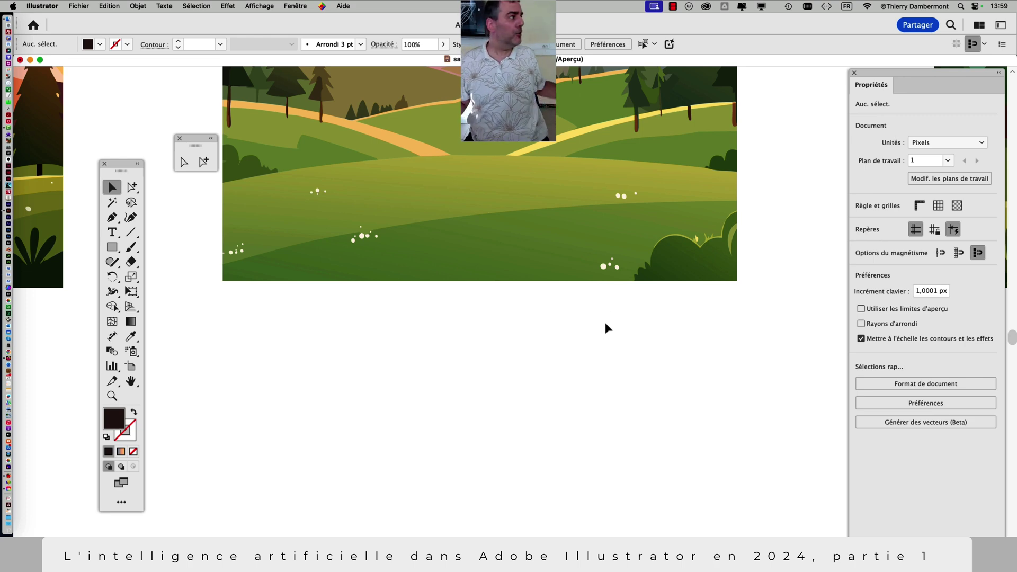
key(super+y)
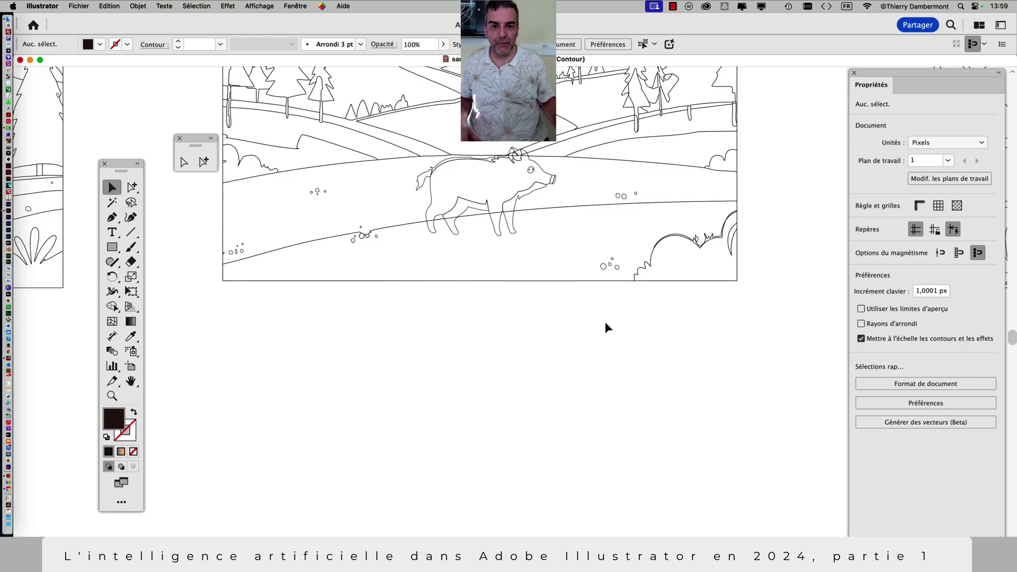
scroll(538, 216, up, 3)
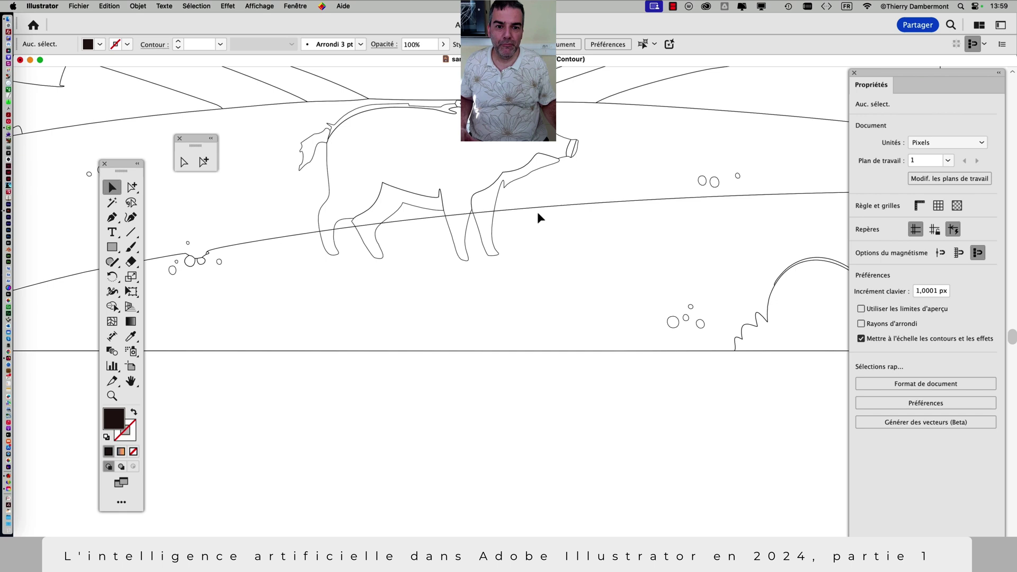
click(518, 175)
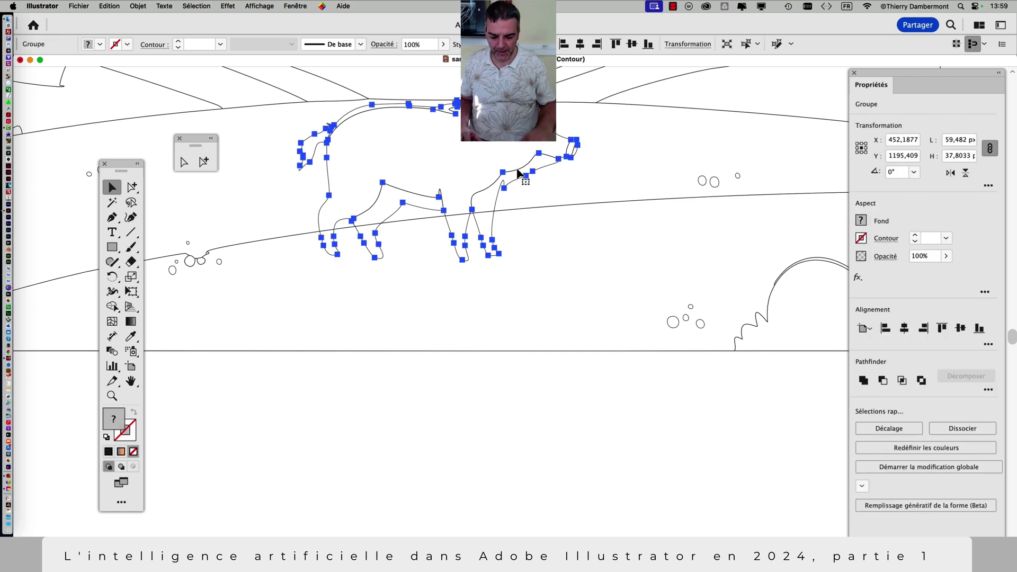
key(super+y)
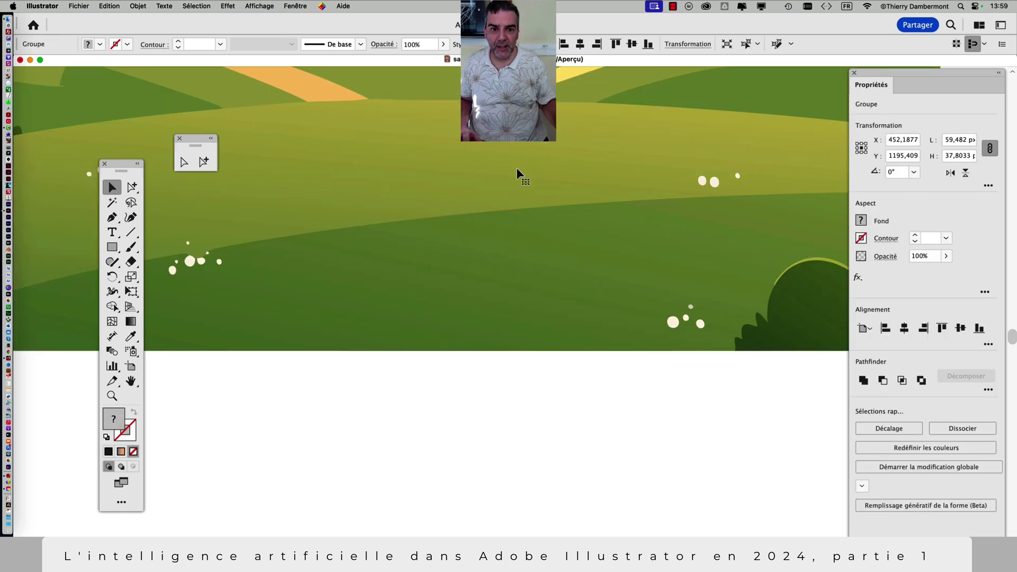
- Bring the selected boar to the front (Premier plan) of the second clearing and deselect it
click(137, 6)
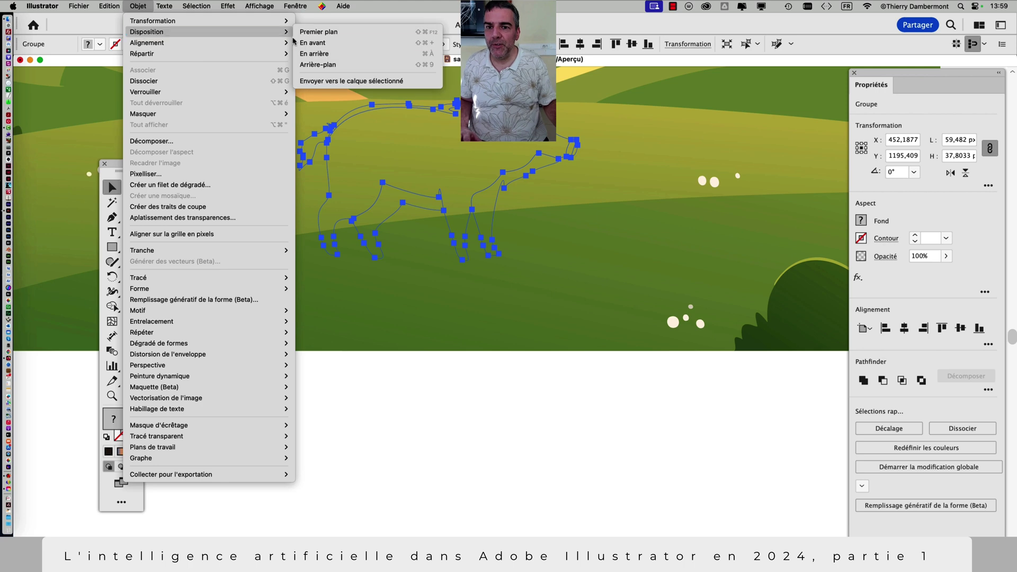
click(318, 31)
scroll(463, 326, down, 2)
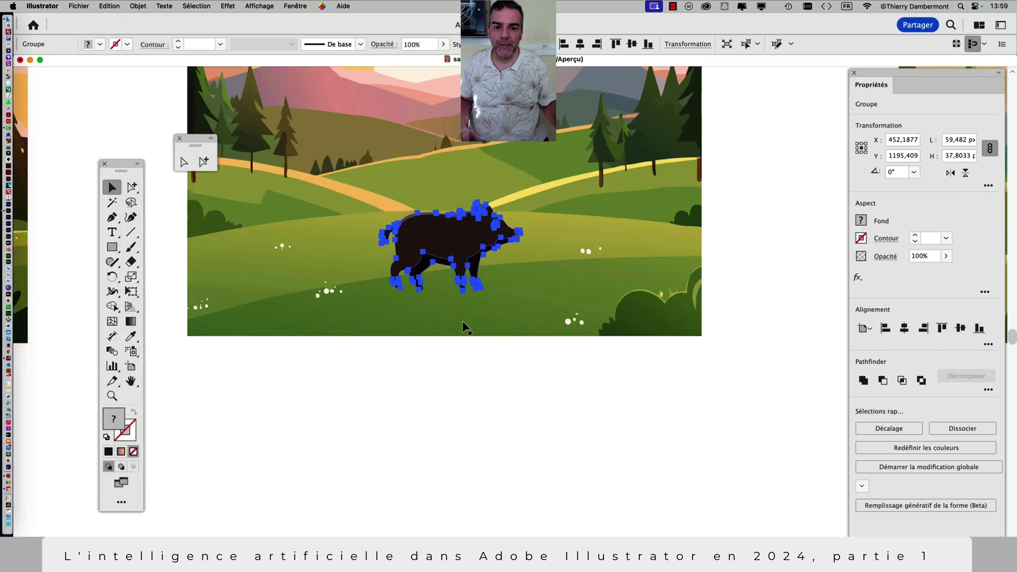
scroll(463, 326, down, 2)
scroll(467, 357, left, 3)
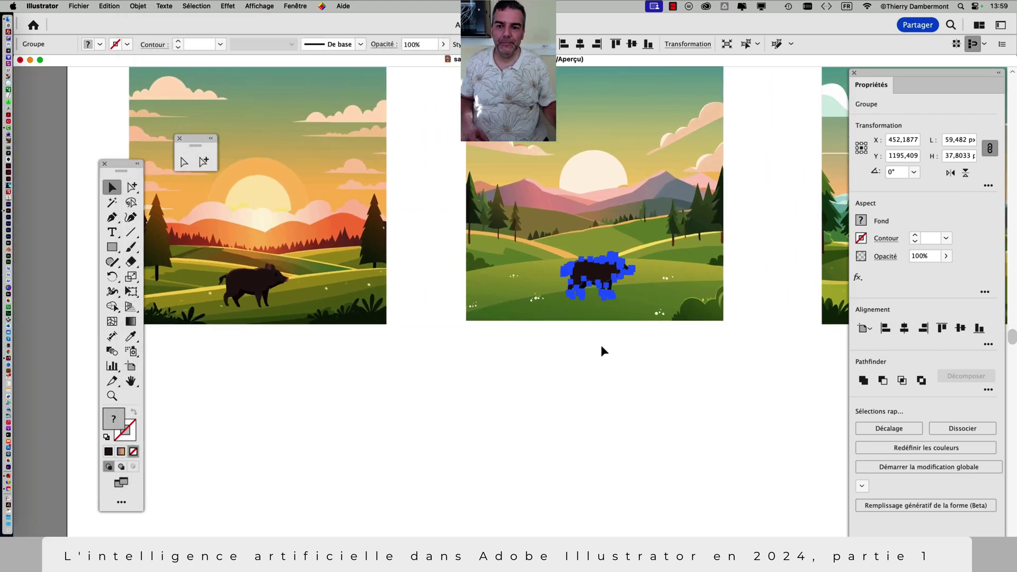
click(582, 369)
- Save the document as a new Adobe Illustrator file named "sangliers - 02.ai"
click(78, 5)
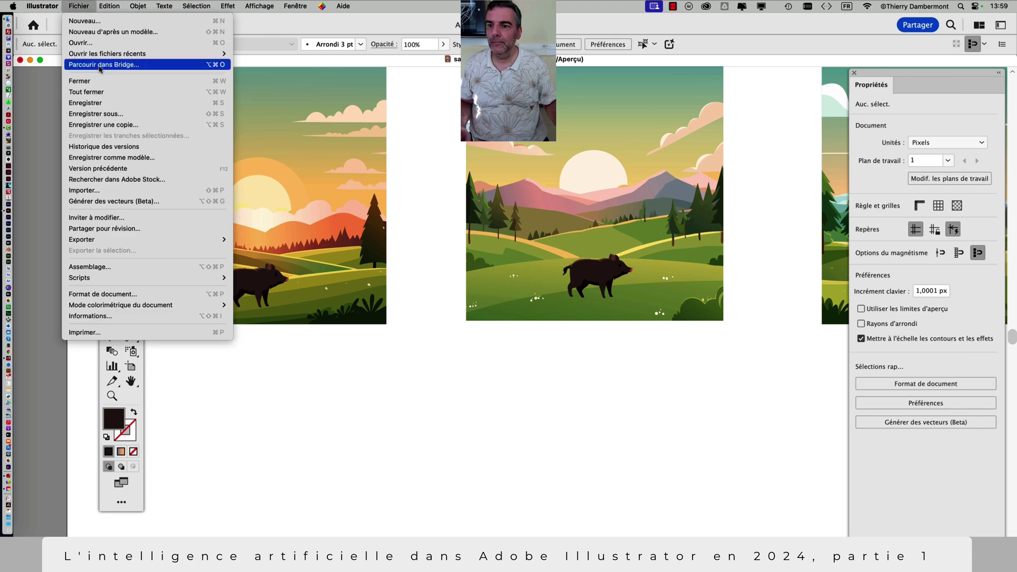
click(95, 114)
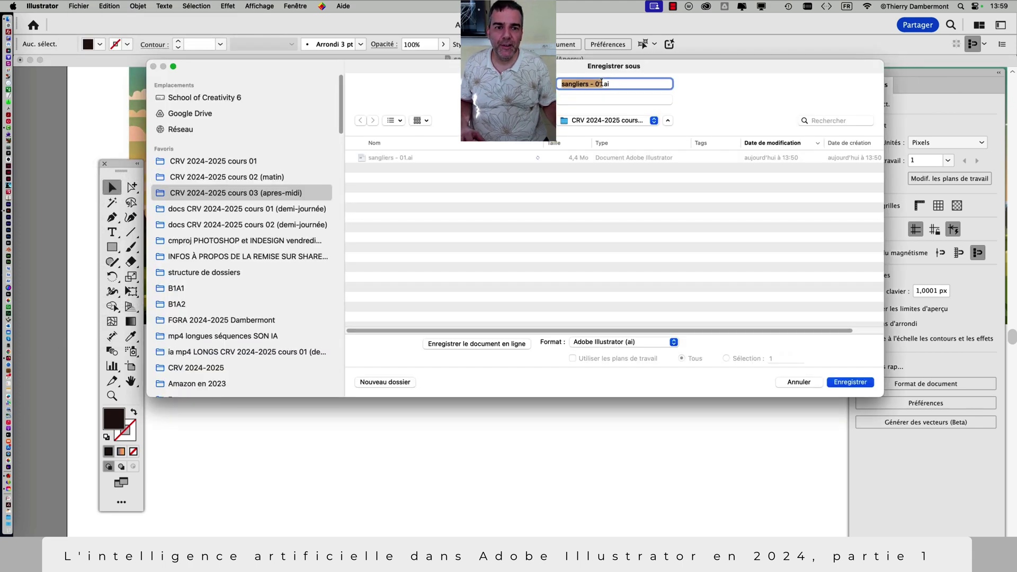
key(BackSpace)
text(2)
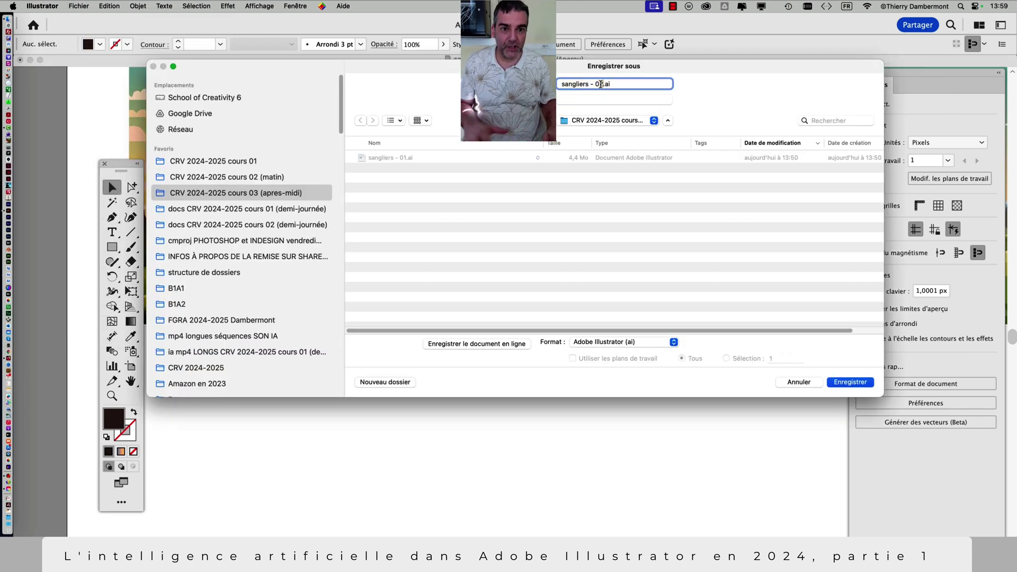
click(849, 382)
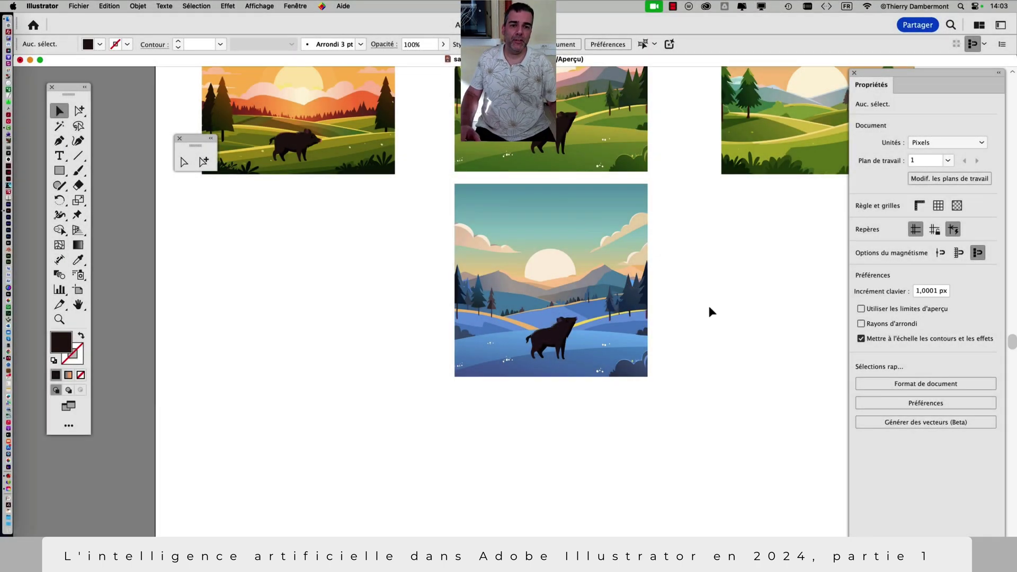
- Examine the blue boar scene and compare the boars in the first and second clearings up close
scroll(565, 249, up, 5)
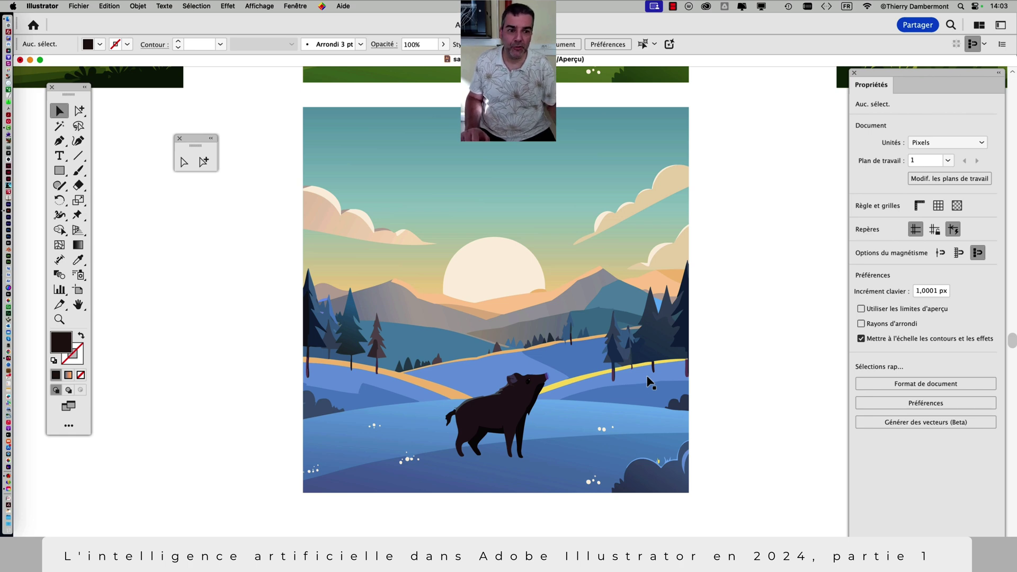
scroll(586, 242, up, 10)
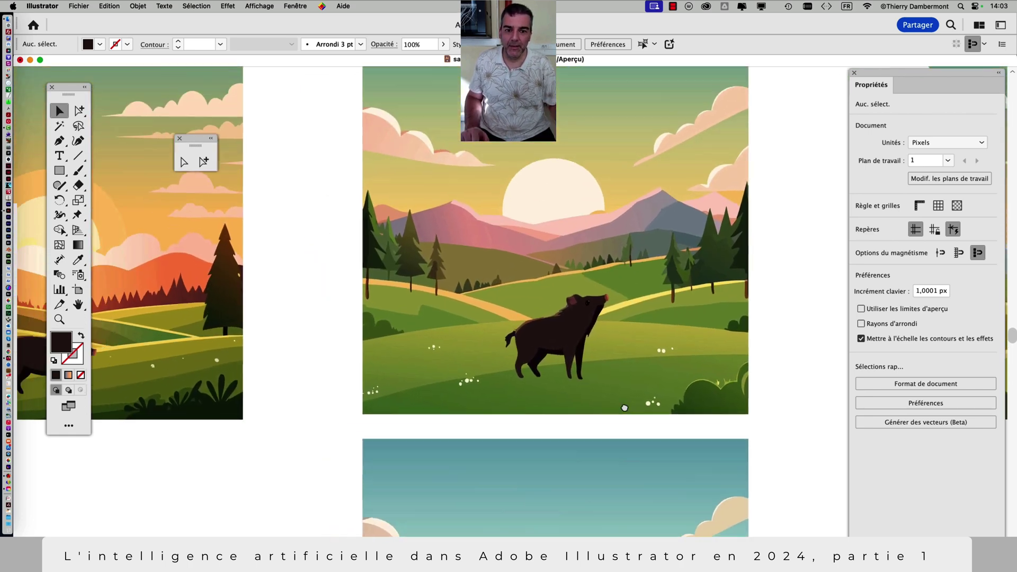
scroll(535, 355, up, 10)
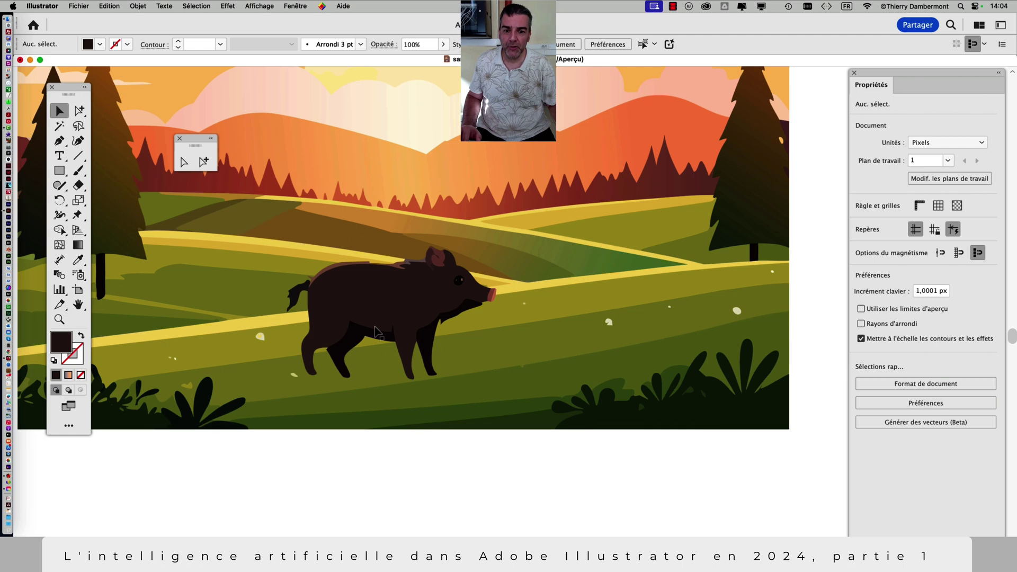
drag(750, 362, 302, 361)
scroll(512, 320, up, 3)
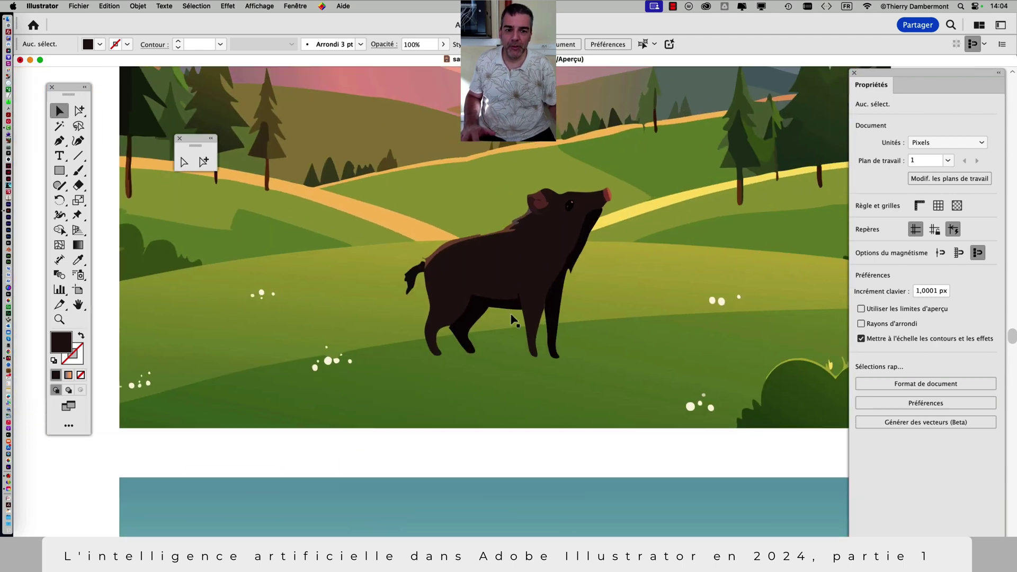
scroll(529, 265, down, 10)
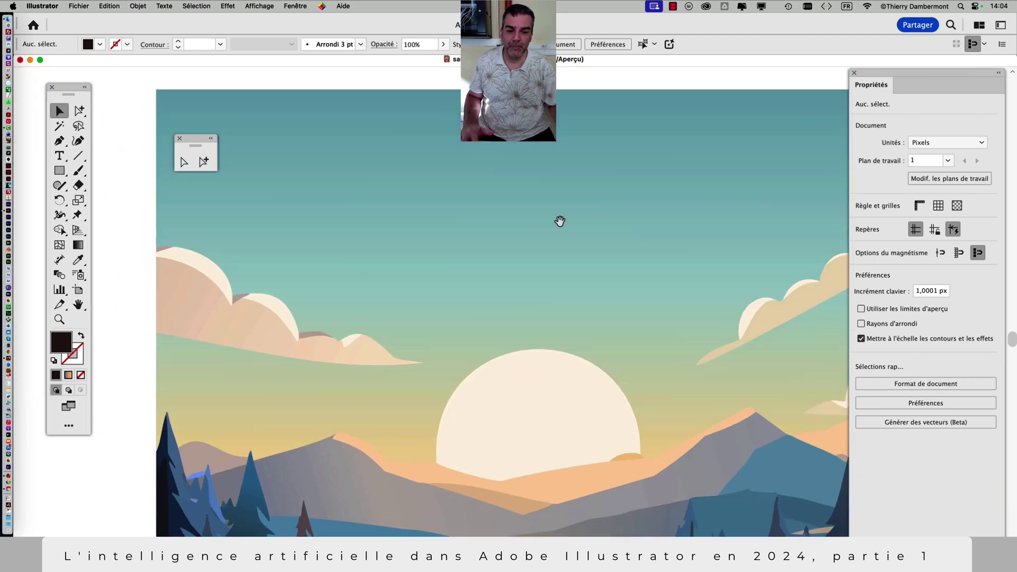
- Examine how the boar blends into the sunset clearing, the green clearing and the blue clearing
scroll(558, 221, up, 3)
scroll(538, 332, down, 5)
scroll(576, 394, up, 5)
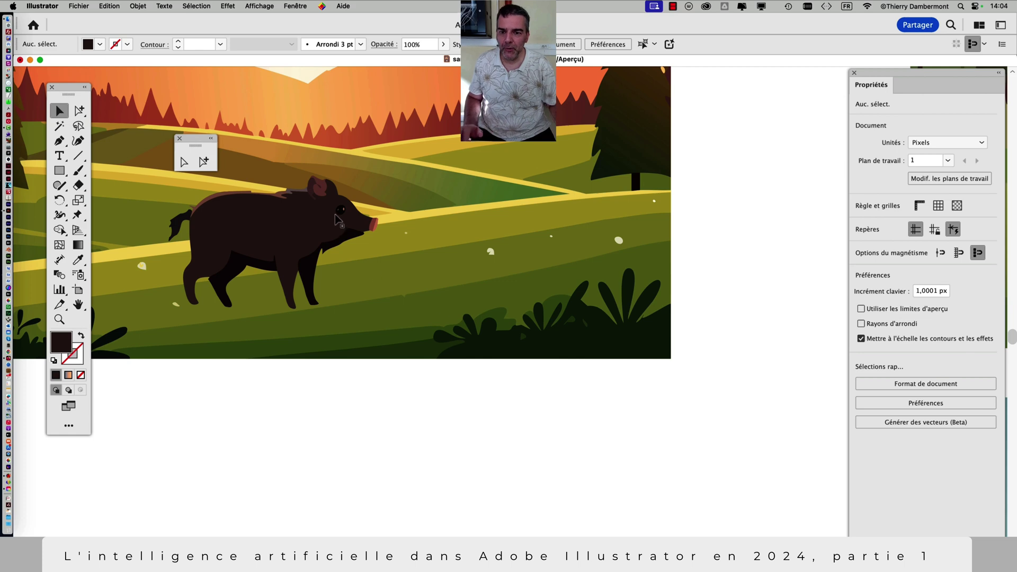
scroll(335, 218, up, 3)
scroll(341, 231, down, 5)
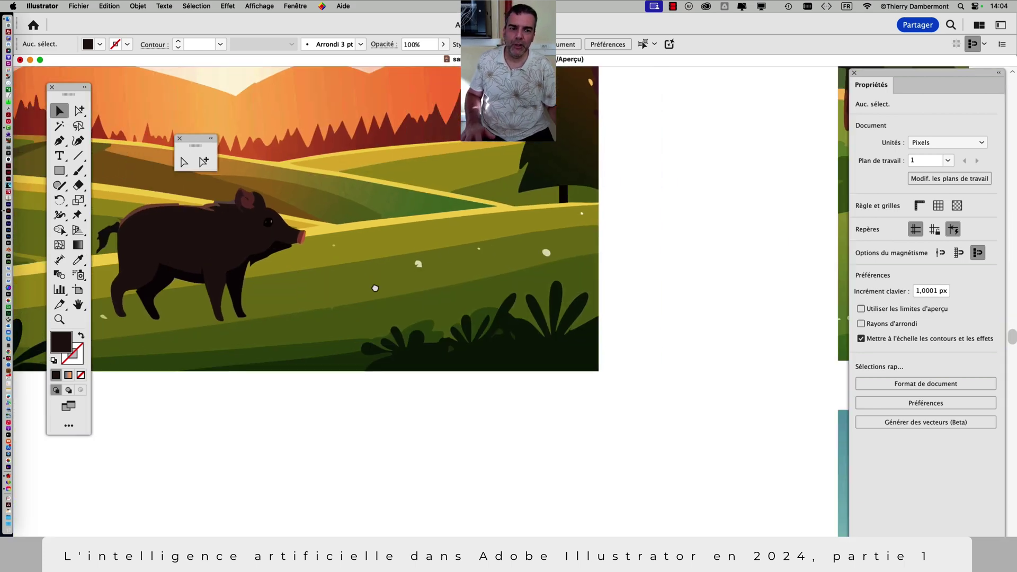
scroll(251, 323, up, 5)
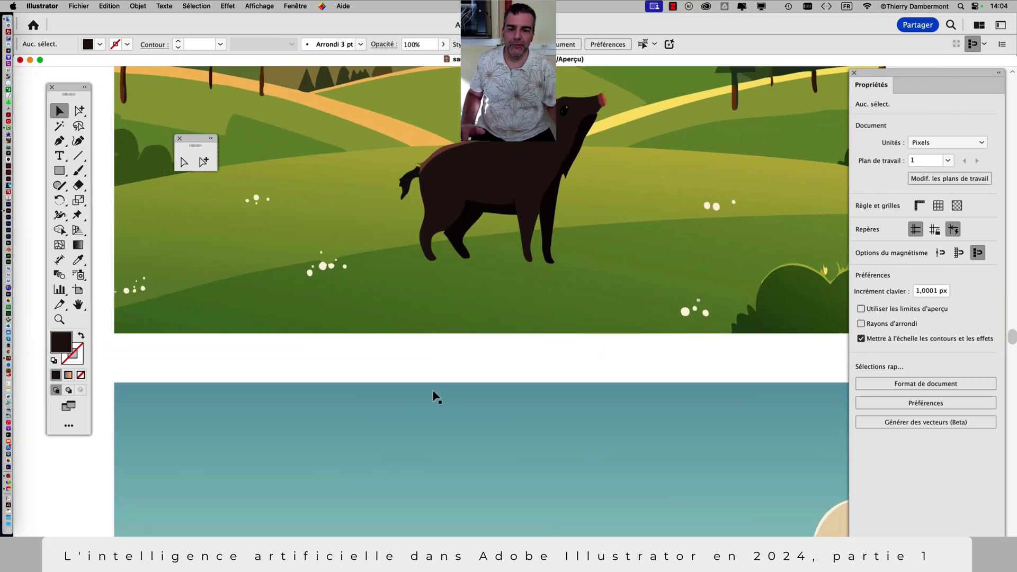
scroll(435, 396, down, 4)
drag(434, 424, 450, 192)
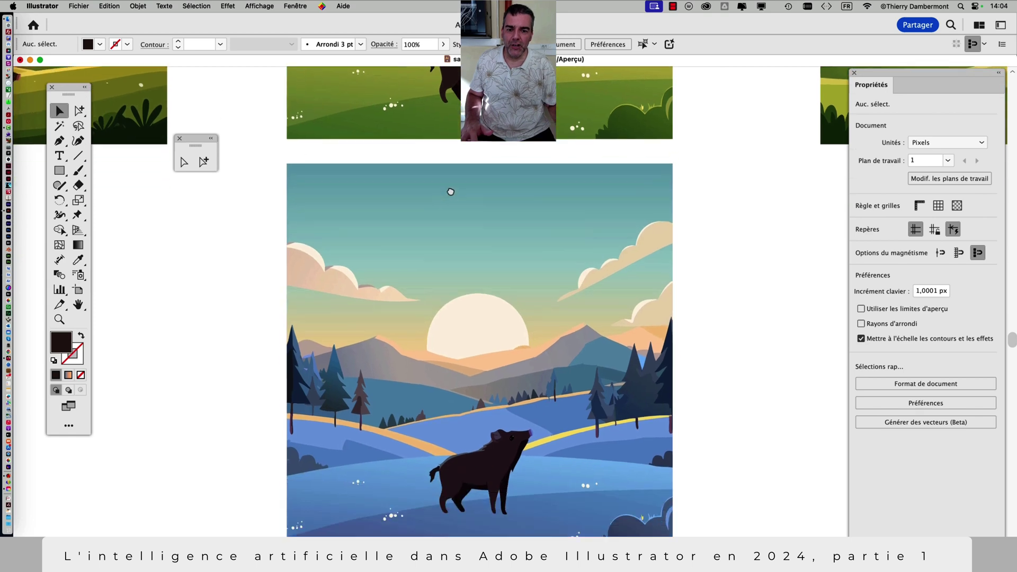
scroll(450, 192, down, 3)
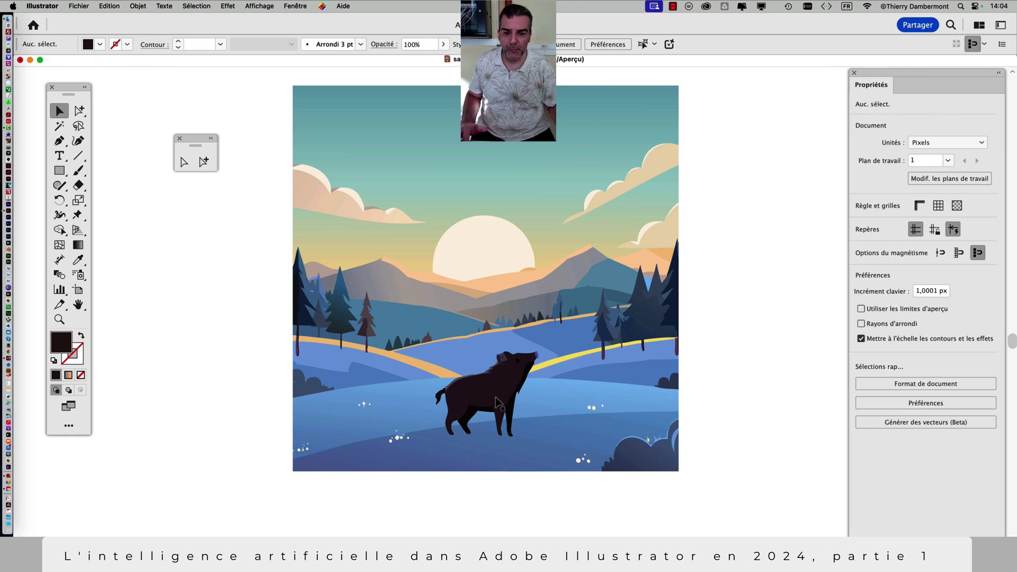
scroll(500, 395, up, 4)
scroll(498, 402, down, 5)
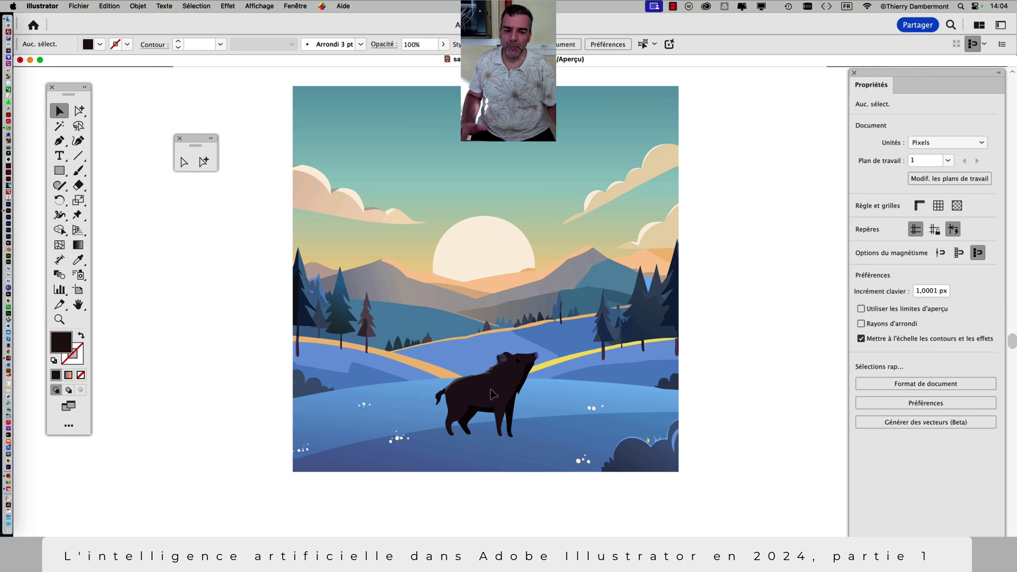
- Use Puppet Warp on the blue clearing's boar to move the front legs forward, raise the head and stretch the hind legs backward
click(492, 394)
click(78, 215)
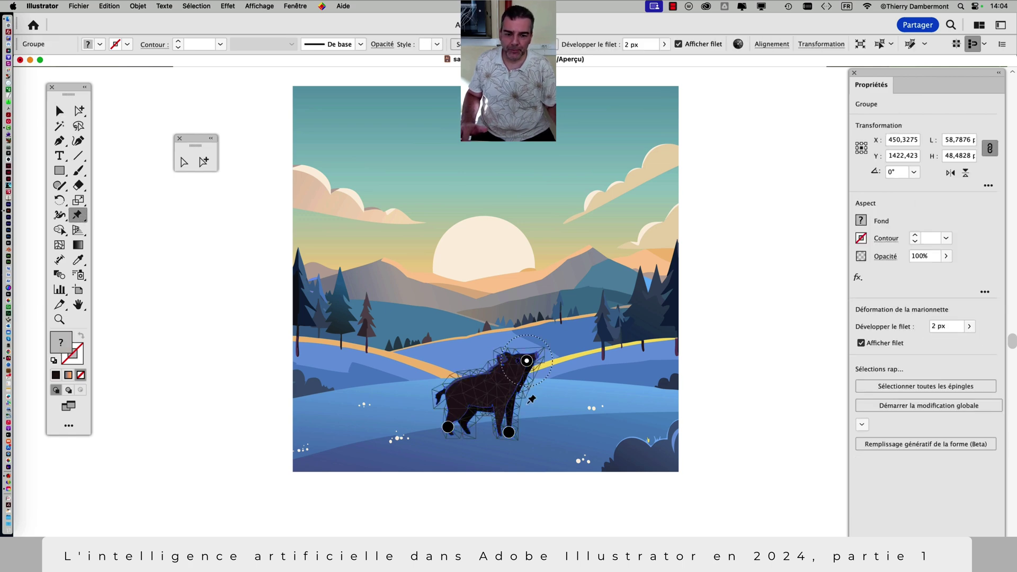
scroll(519, 402, up, 3)
drag(491, 458, 514, 408)
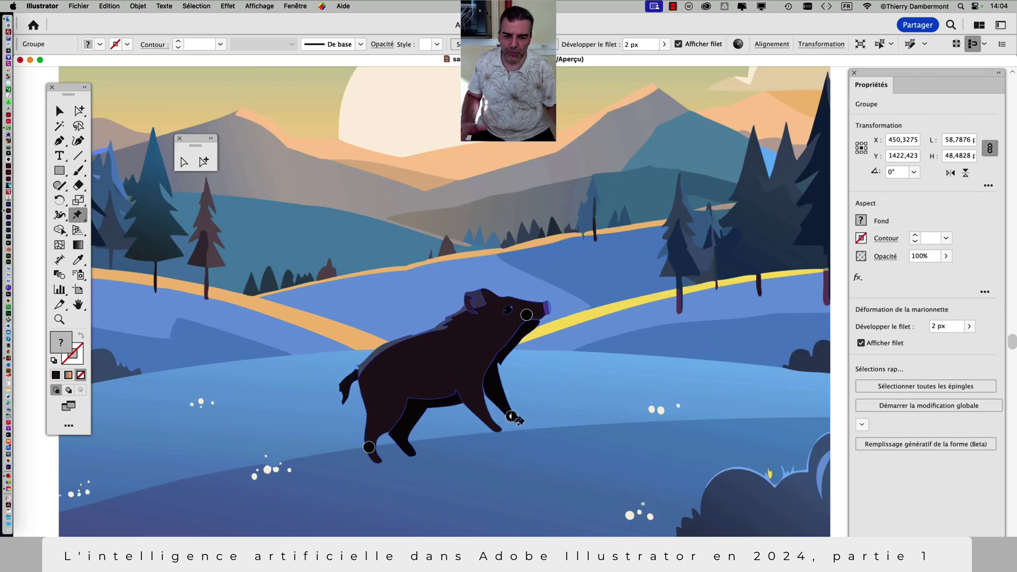
drag(527, 316, 499, 274)
drag(369, 447, 311, 341)
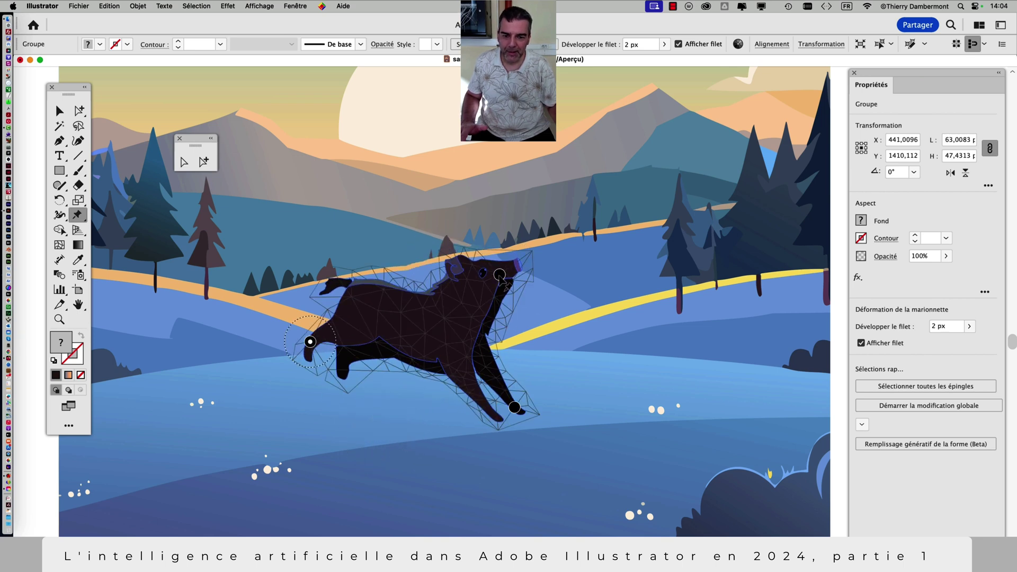
- Refine the boar's running pose with extra pins on the rump, back and belly, extend the head forward, and deselect everything
drag(500, 274, 483, 303)
drag(366, 289, 433, 283)
click(419, 339)
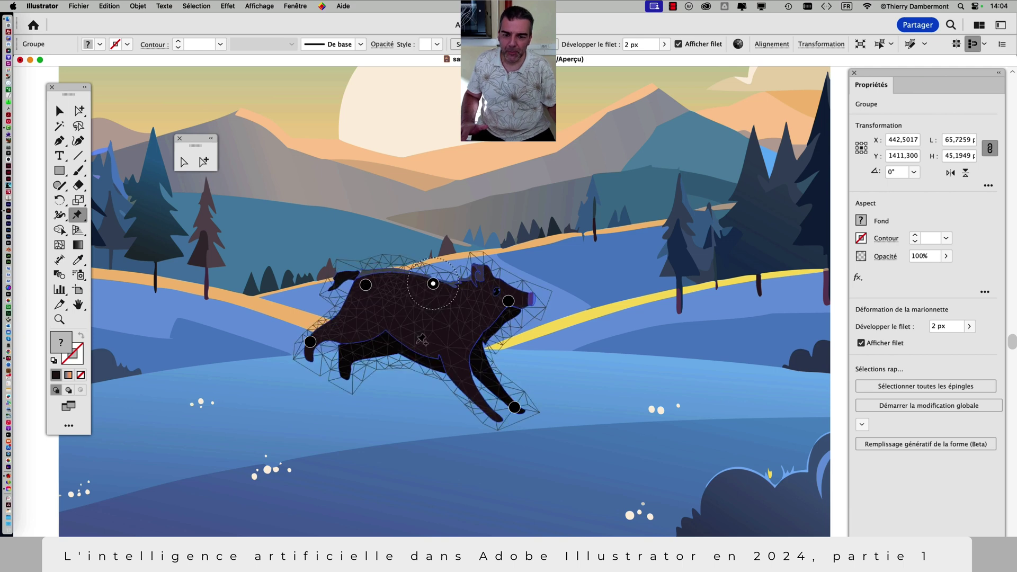
drag(418, 340, 402, 342)
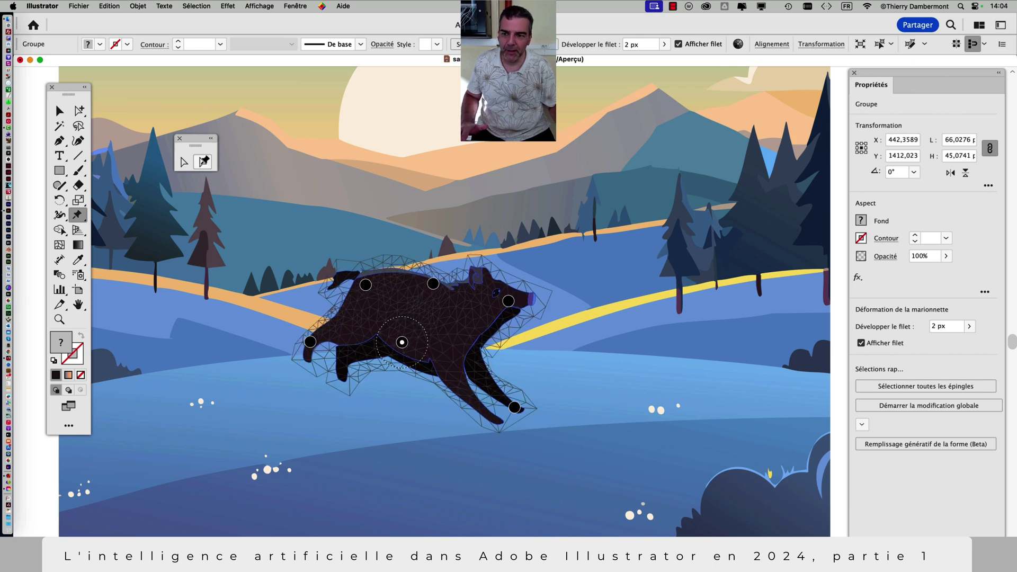
drag(511, 304, 564, 320)
key(v)
click(397, 196)
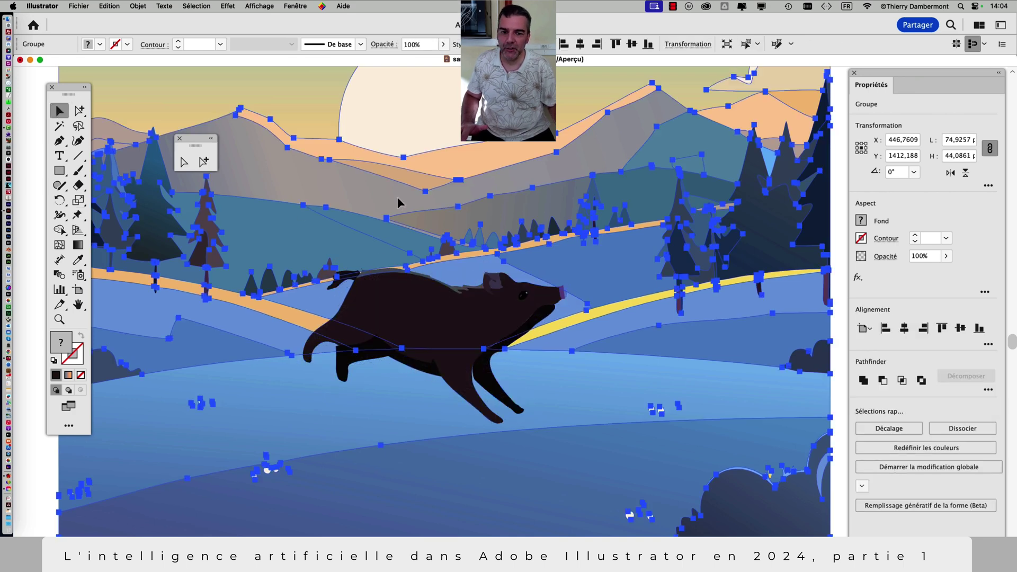
key(super+0)
click(460, 481)
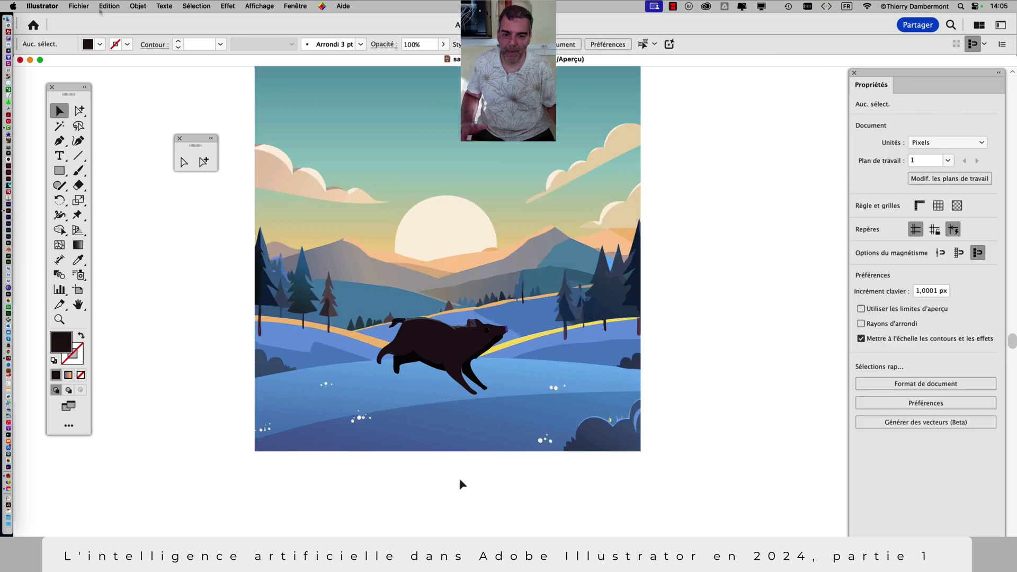
- Save the document as a new Adobe Illustrator file named "sangliers - 03.ai", accepting the Illustrator options
click(101, 8)
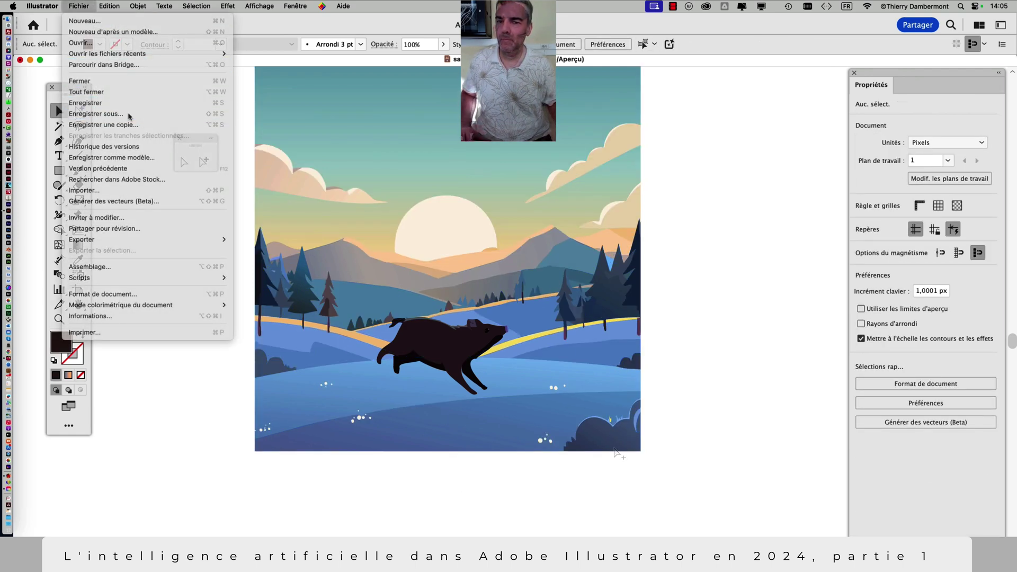
click(570, 216)
key(super+shift+s)
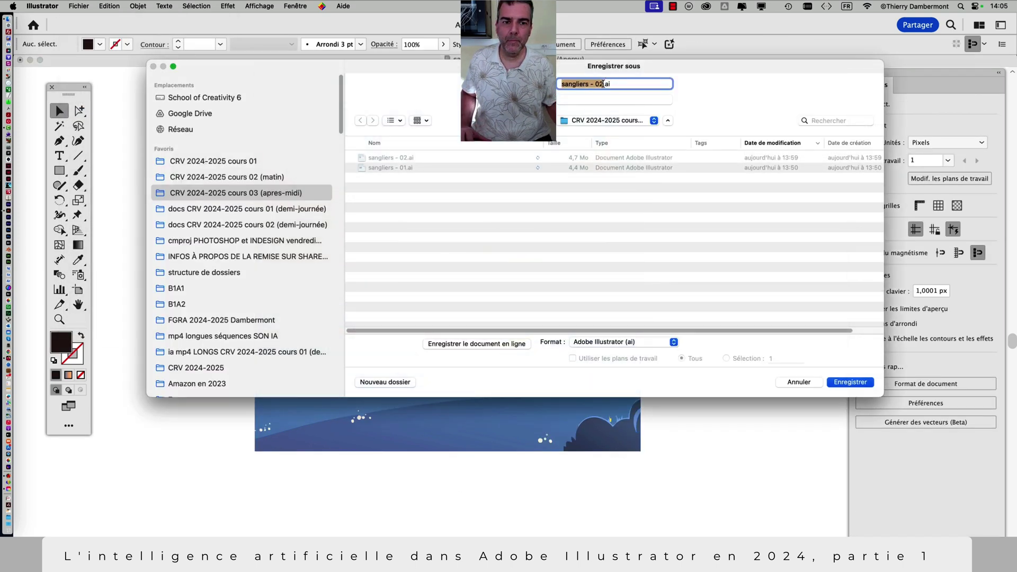
text(3)
key(Return)
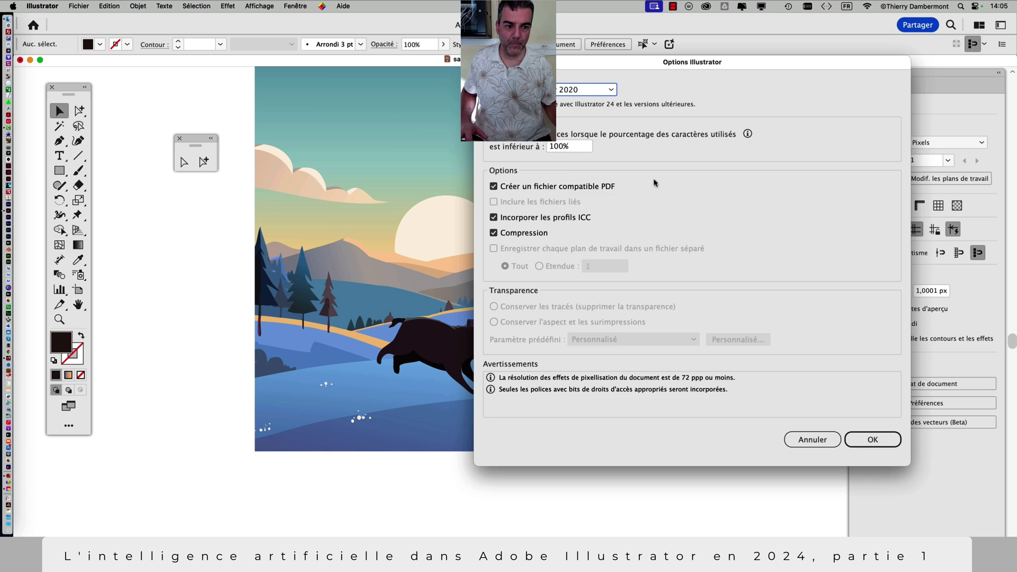
click(884, 442)
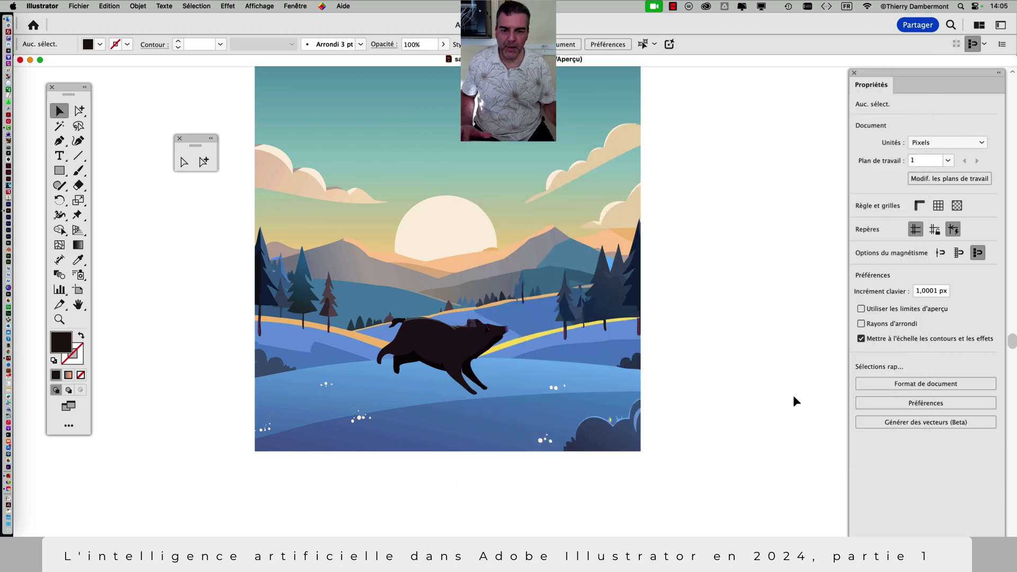
- Select the blue clearing together with its running boar
key(super+minus)
key(super+minus)
drag(440, 210, 595, 382)
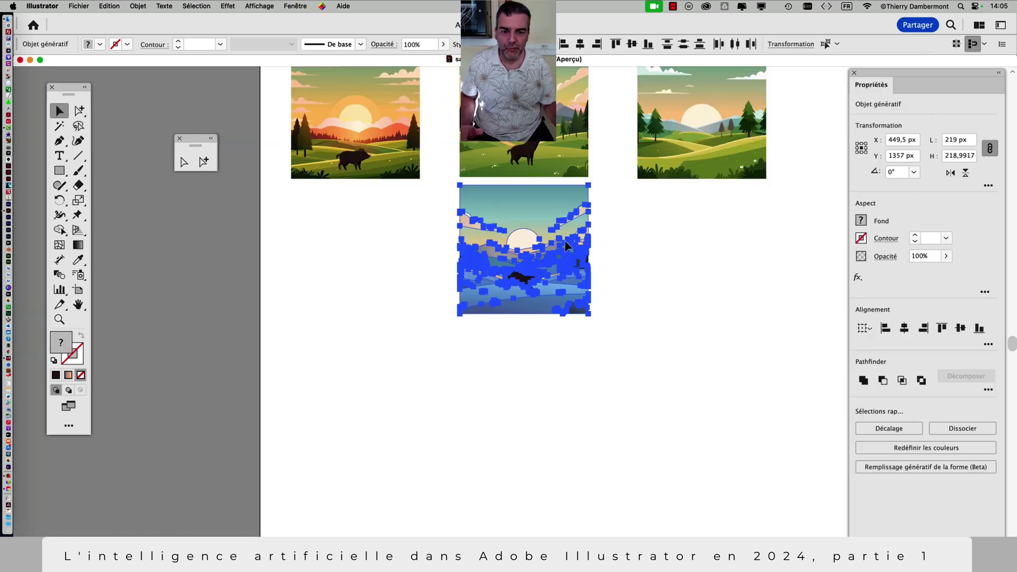
drag(564, 240, 219, 426)
scroll(320, 377, down, 2)
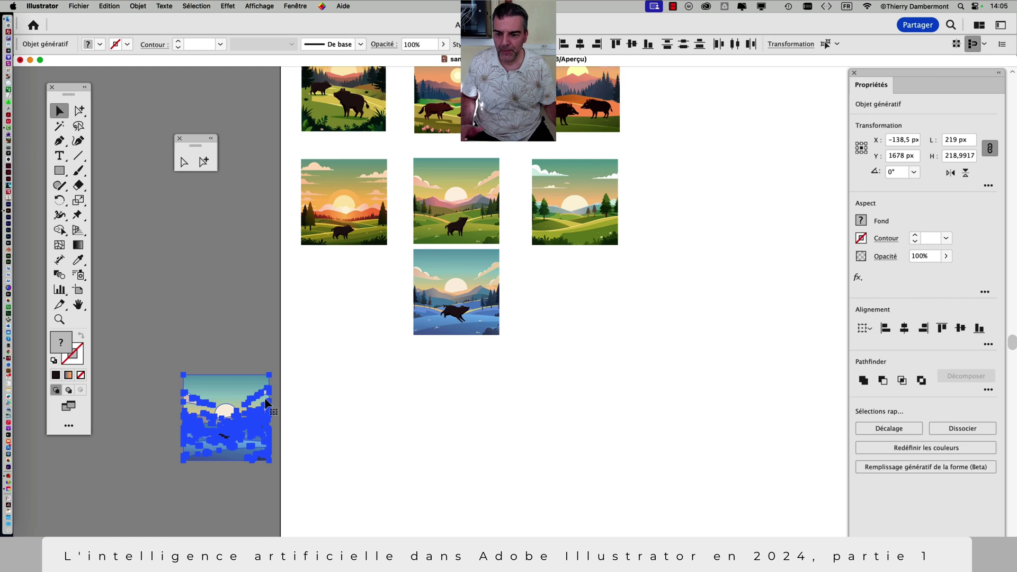
click(370, 389)
key(super+z)
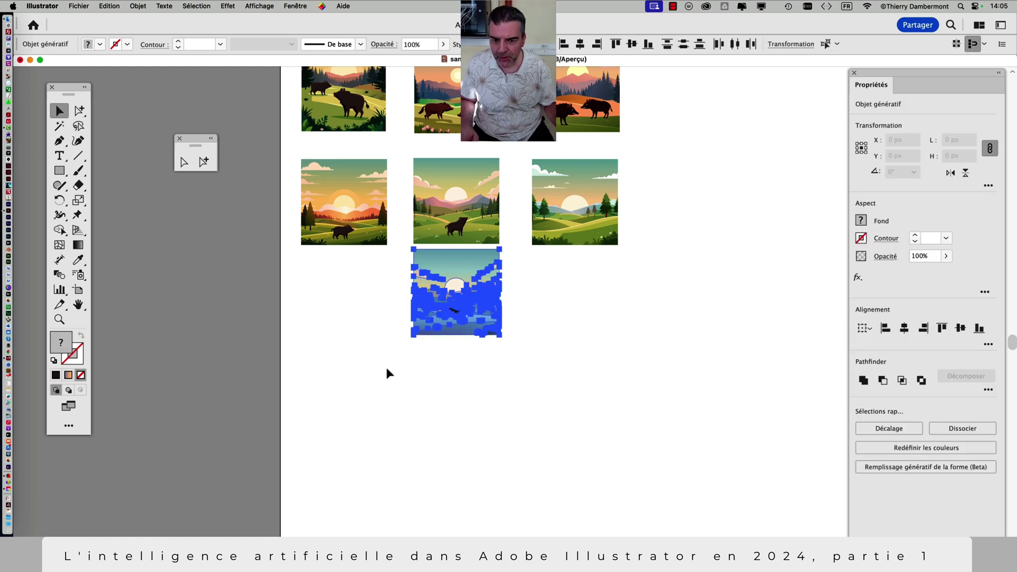
- Move the selected blue clearing and its running boar off the artboard onto the grey canvas area, and deselect them
drag(448, 298, 134, 427)
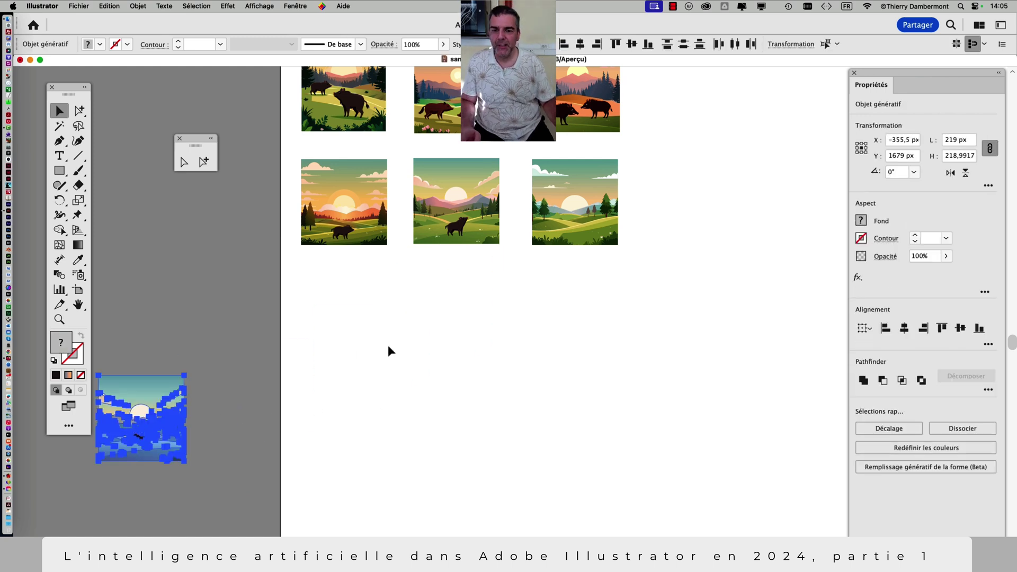
click(484, 351)
- Select the orange sunset clearing with its boar and place a duplicate about 279 px below the original
key(super+plus)
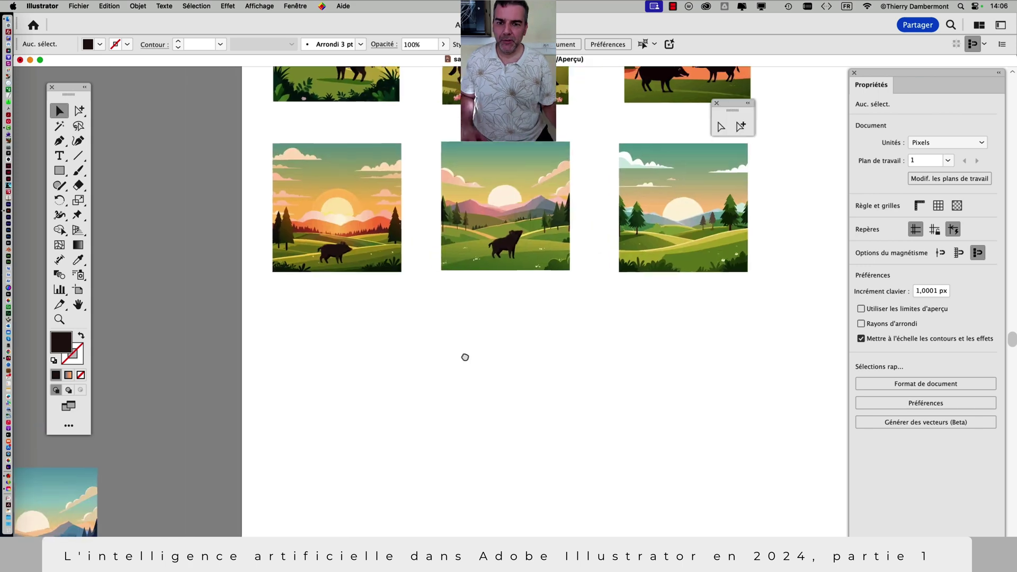
key(super+plus)
drag(389, 290, 389, 294)
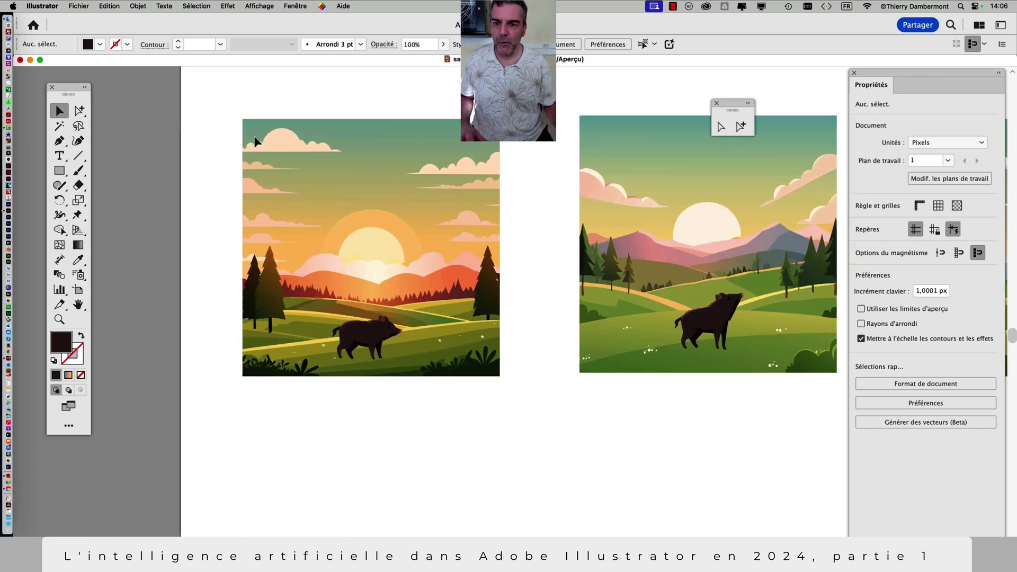
drag(234, 107, 513, 386)
key(super+minus)
scroll(511, 350, down, 3)
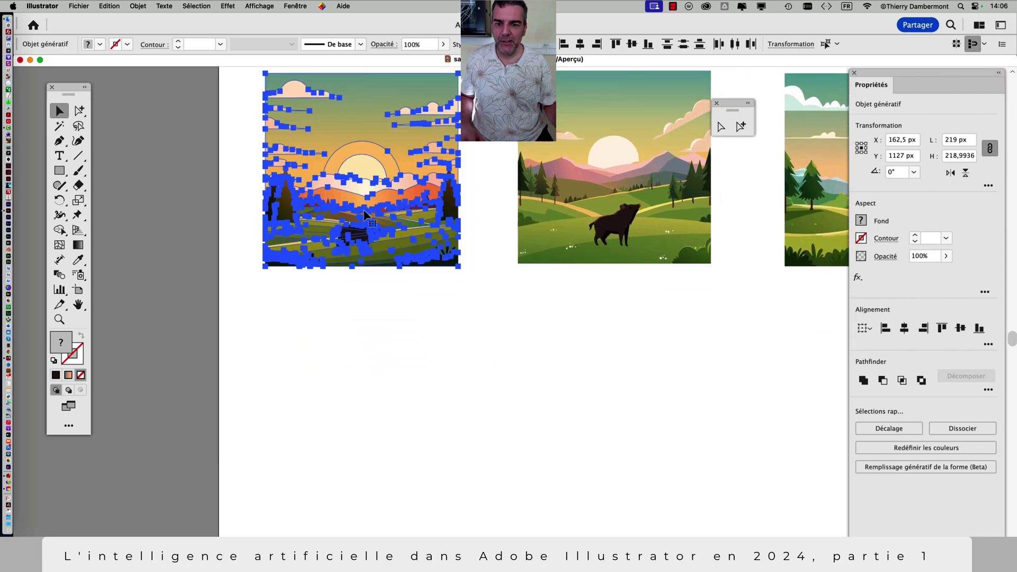
drag(363, 160, 359, 413)
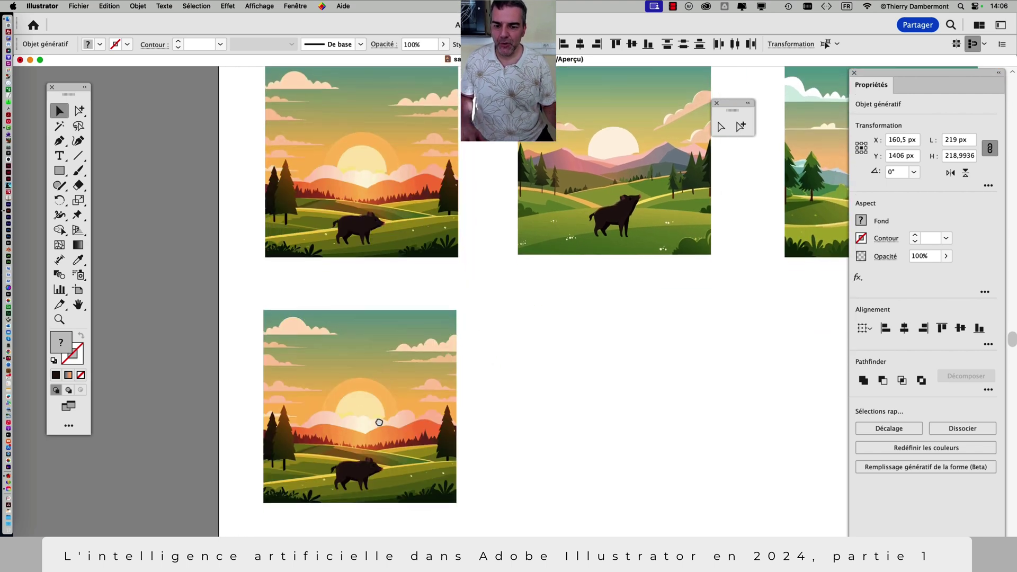
- Select the duplicated sunset scene together with its boar
scroll(360, 402, down, 3)
key(super+plus)
key(super+plus)
key(super+h)
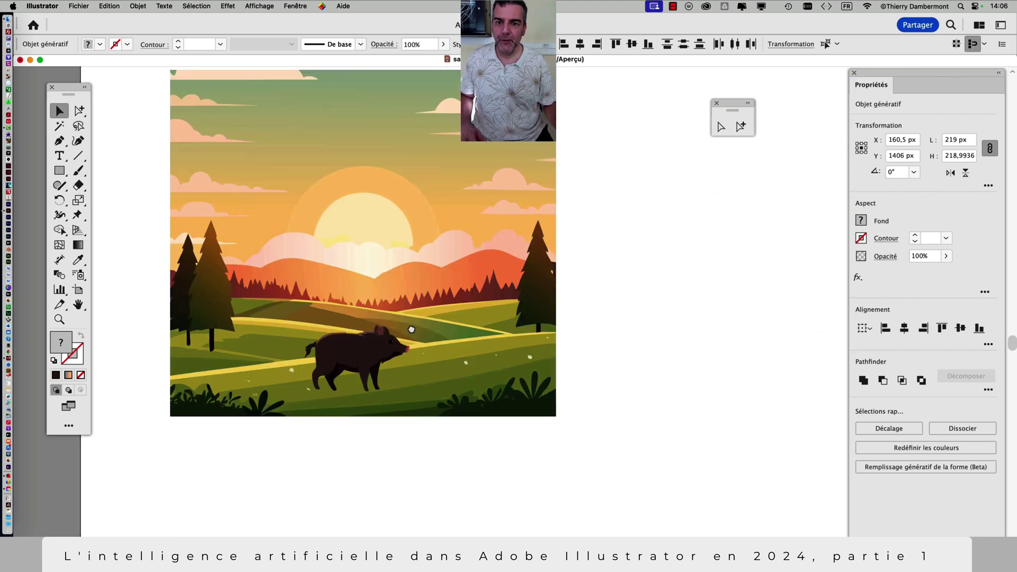
scroll(421, 383, up, 1)
scroll(421, 382, up, 1)
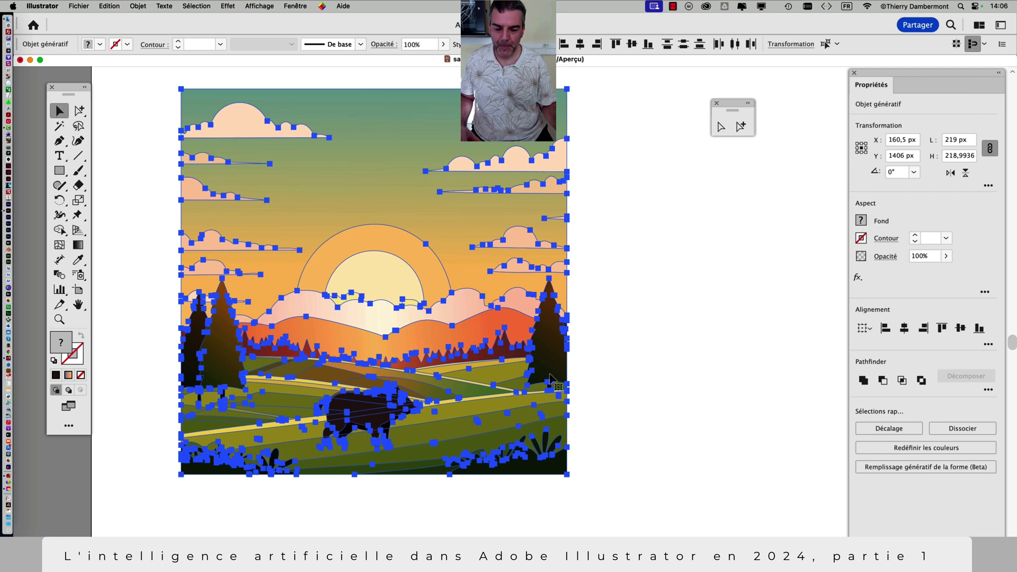
click(529, 312)
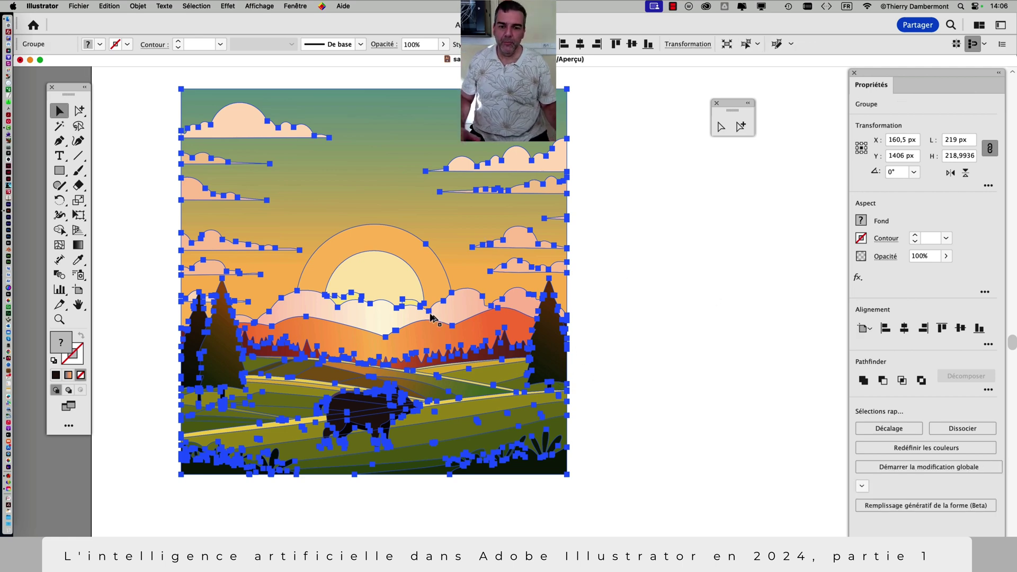
scroll(403, 331, up, 2)
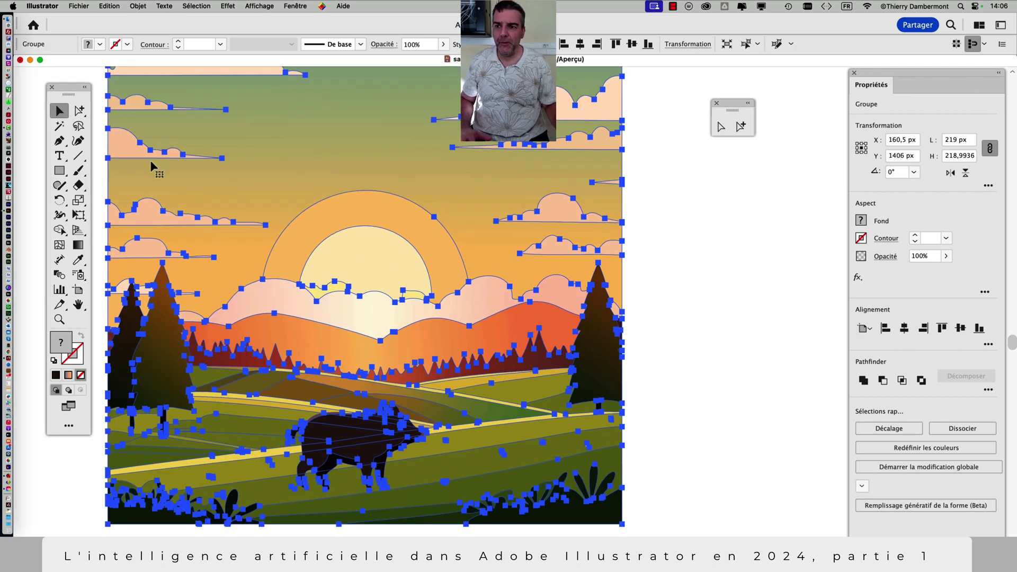
- Move the floating tools palette outward to free space around the selected sunset scene
drag(63, 85, 39, 78)
drag(214, 140, 189, 141)
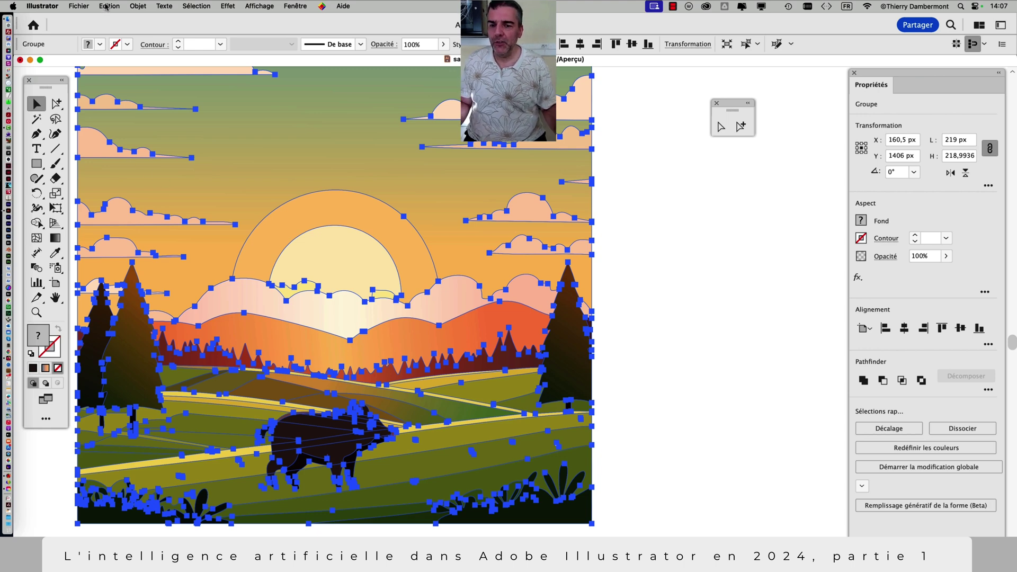
scroll(408, 190, down, 2)
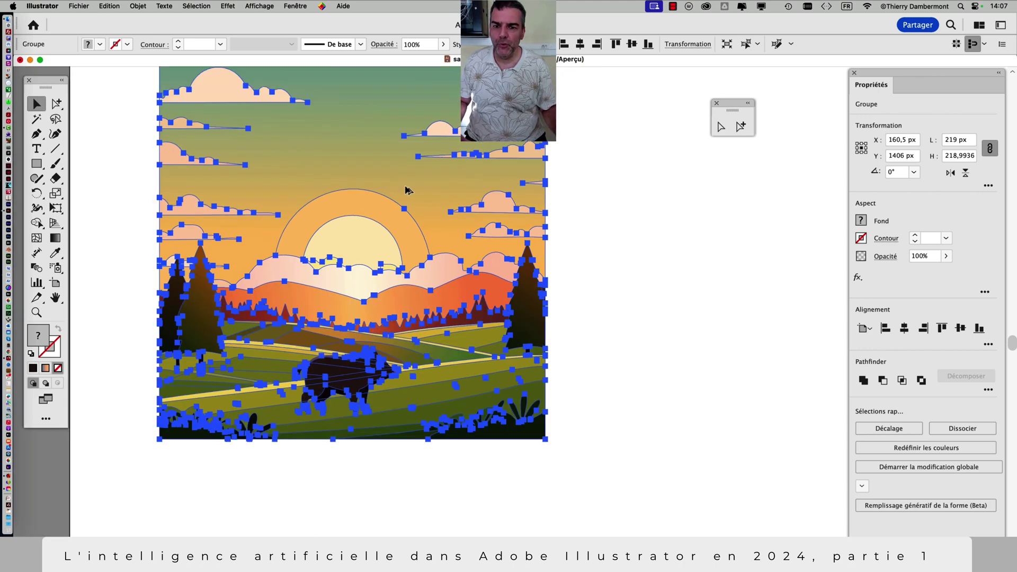
scroll(241, 168, right, 3)
scroll(240, 168, up, 1)
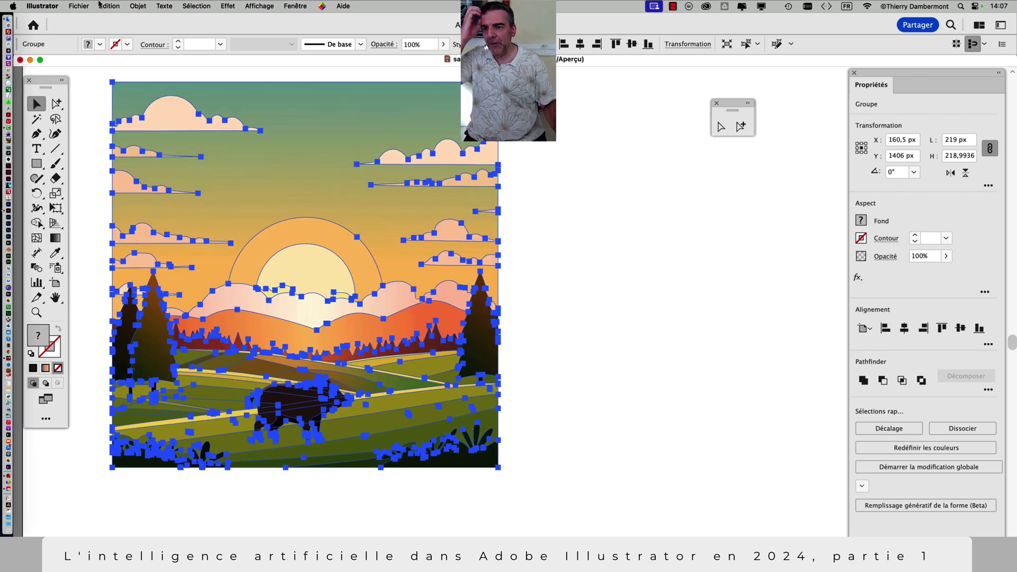
- Look over the colour editing commands for the selected sunset scene and display the contextual task bar
click(109, 6)
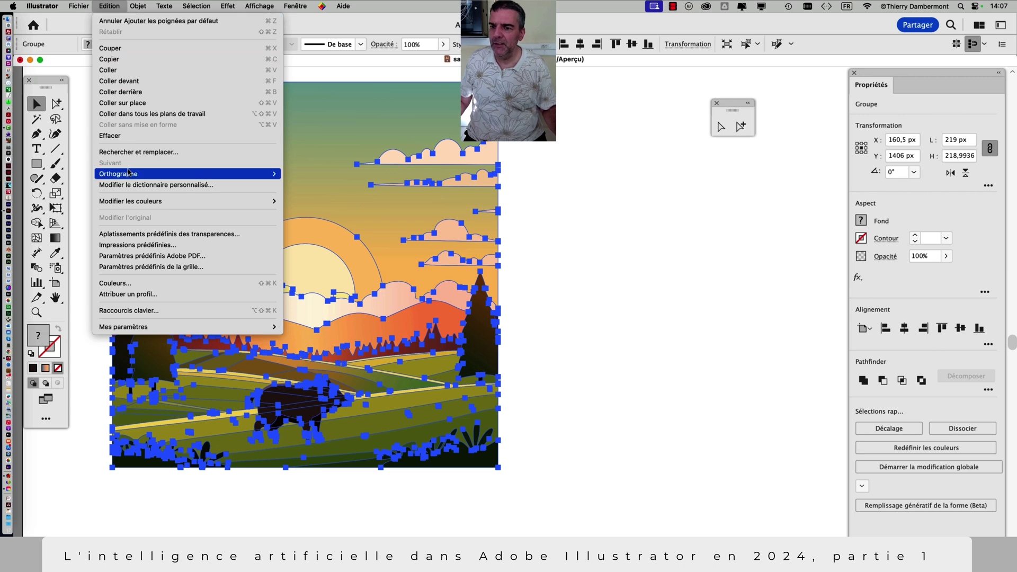
mouse_move(133, 202)
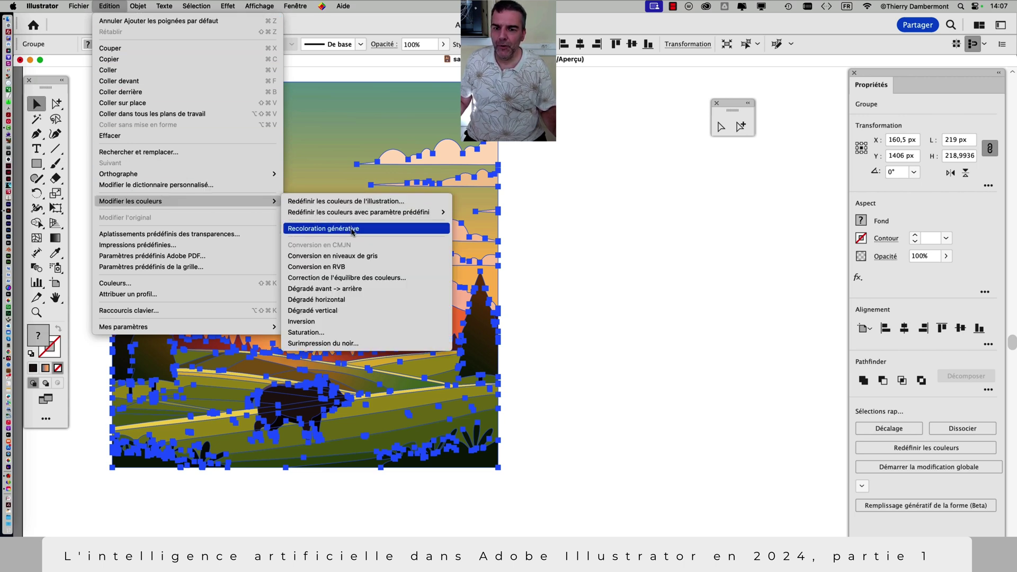
click(294, 6)
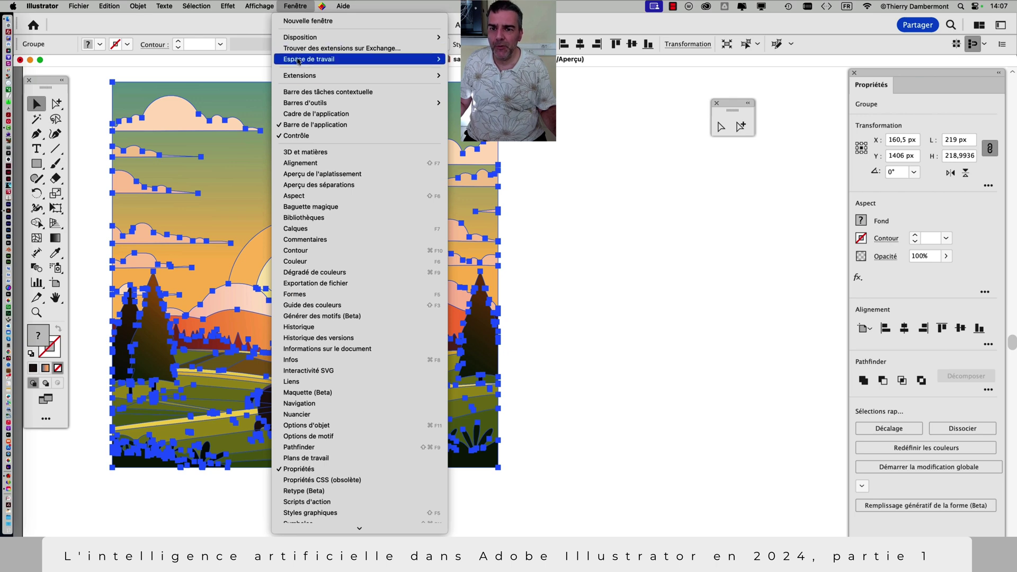
click(313, 92)
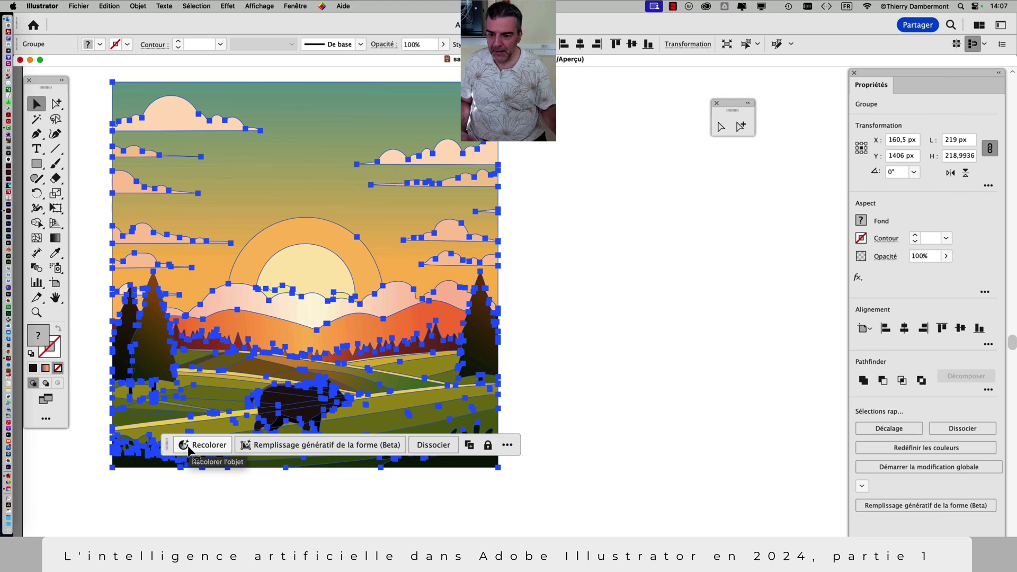
- Open recolouring for the selected sunset scene and go through its advanced options to generative recolouring
click(189, 449)
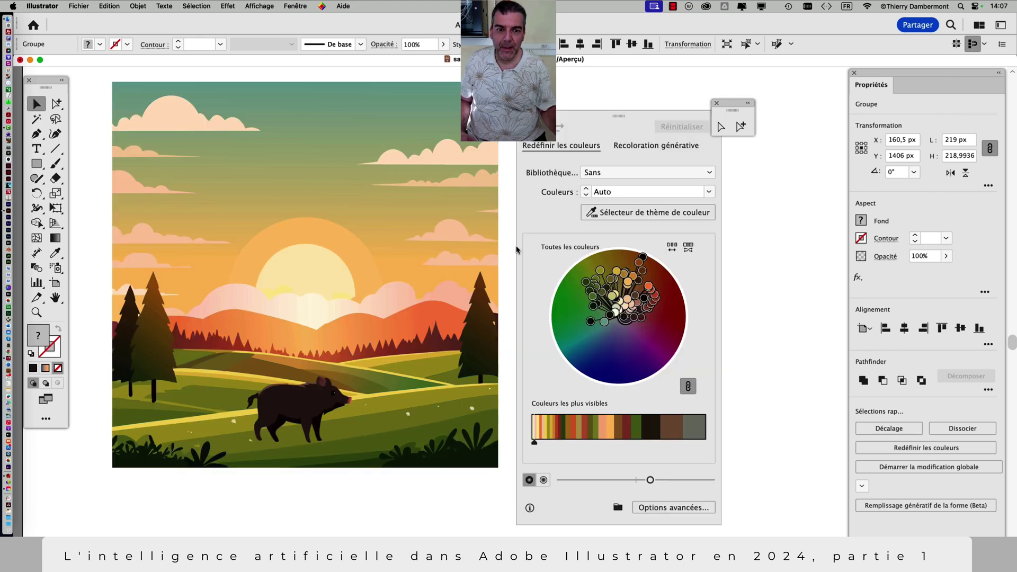
drag(628, 119, 627, 77)
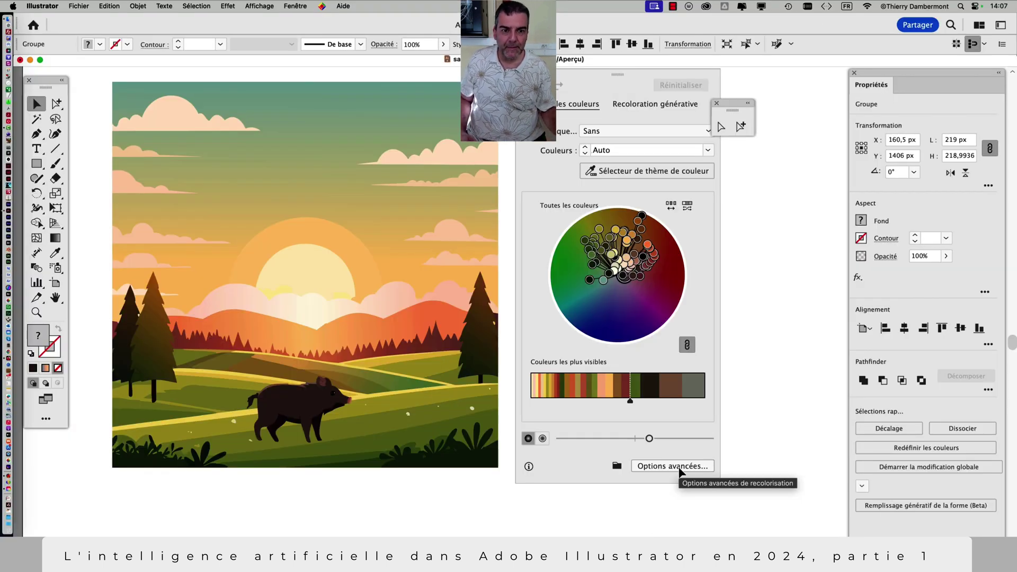
click(680, 469)
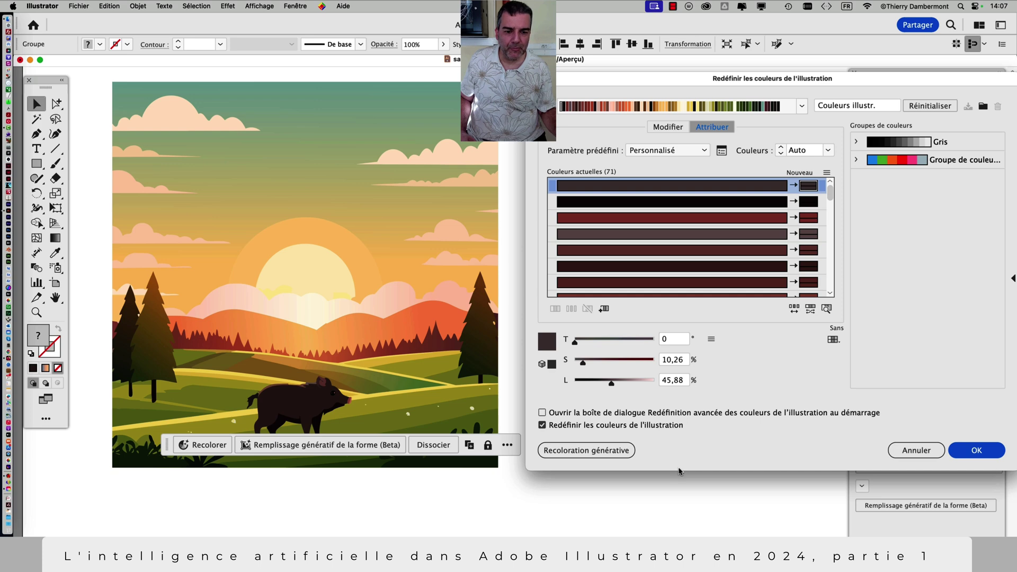
click(579, 451)
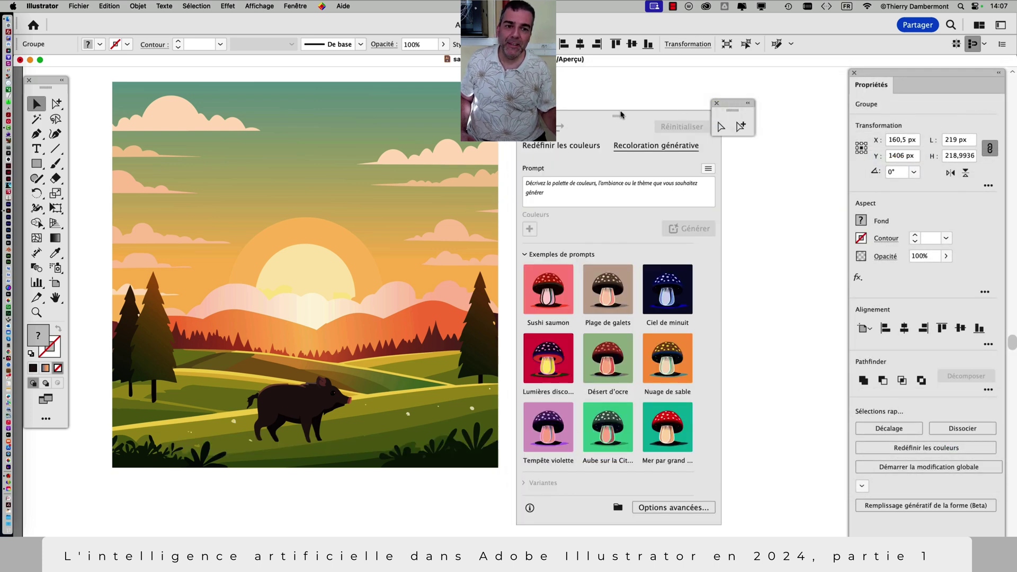
- Close the small floating palette of selection tools and place the generative recolouring window clear of the scene
drag(620, 118, 626, 82)
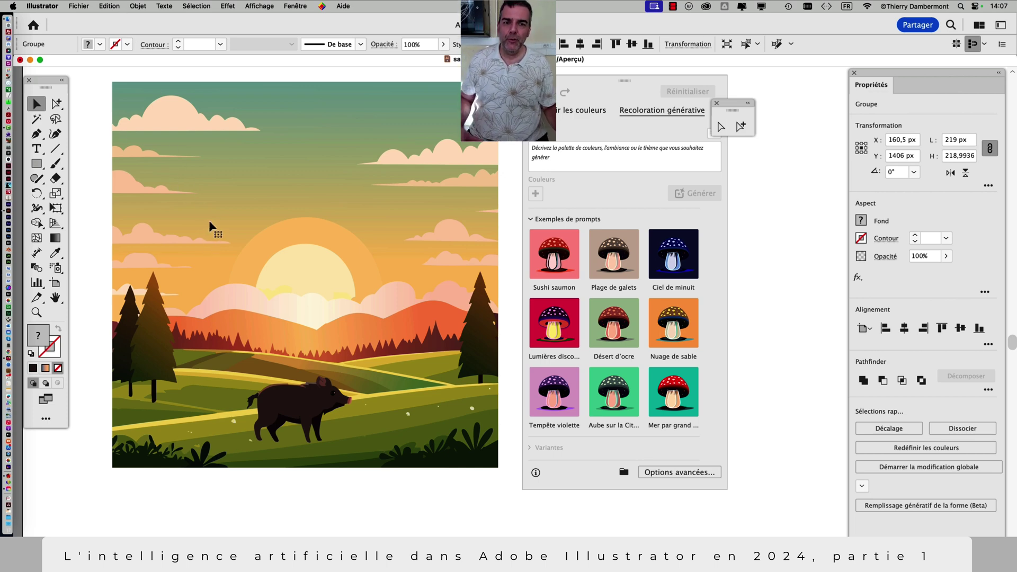
click(716, 103)
drag(625, 84, 644, 87)
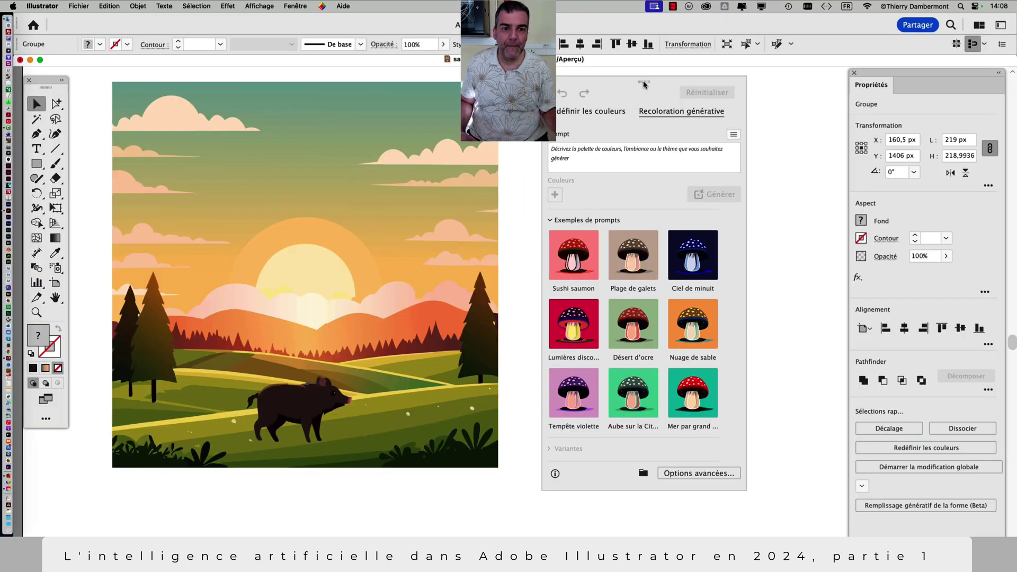
- Describe the desired recolouring with the prompt "ambiance grise de fin de journée en hiver"
click(567, 159)
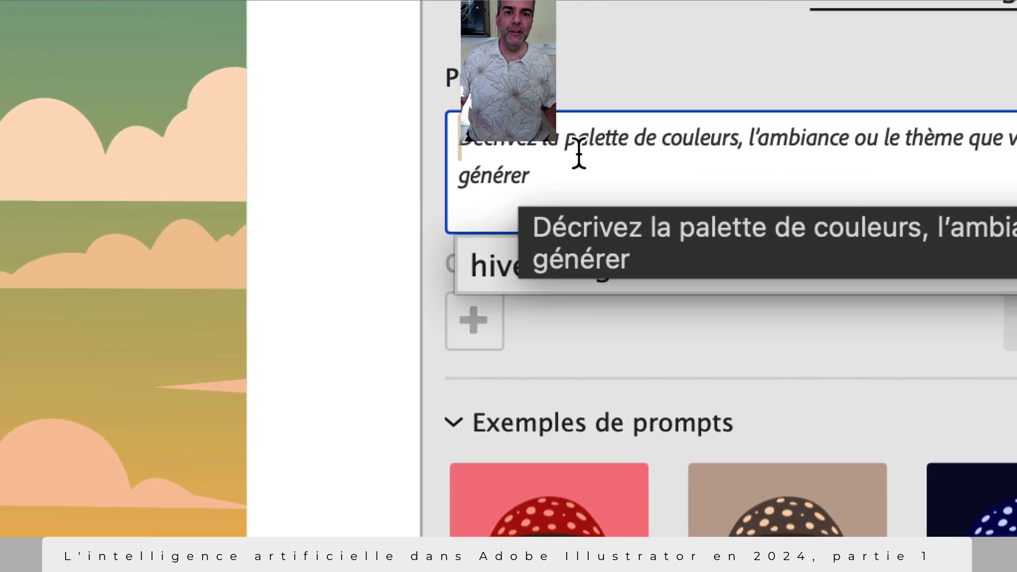
text(ambia)
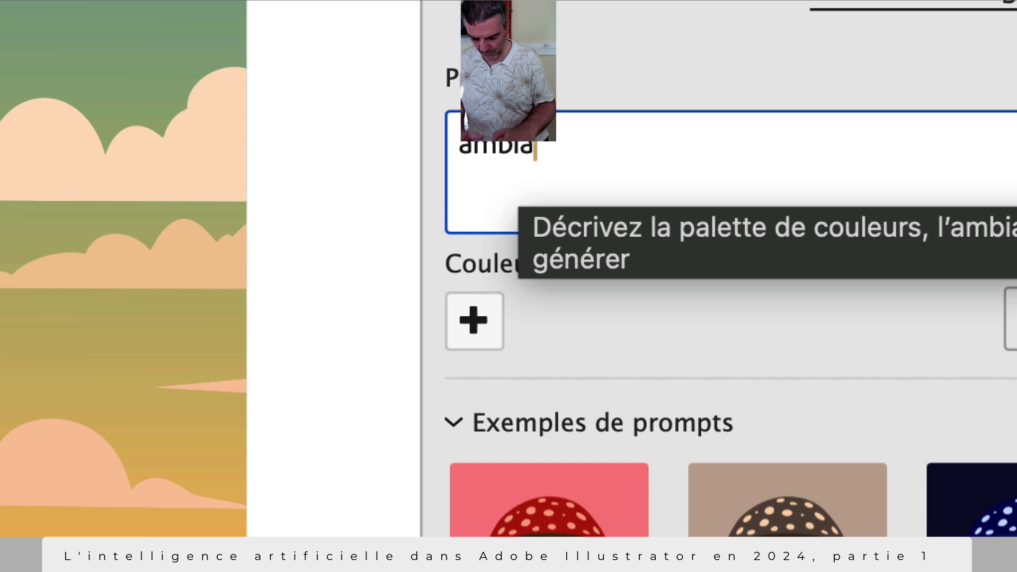
text(nce grise)
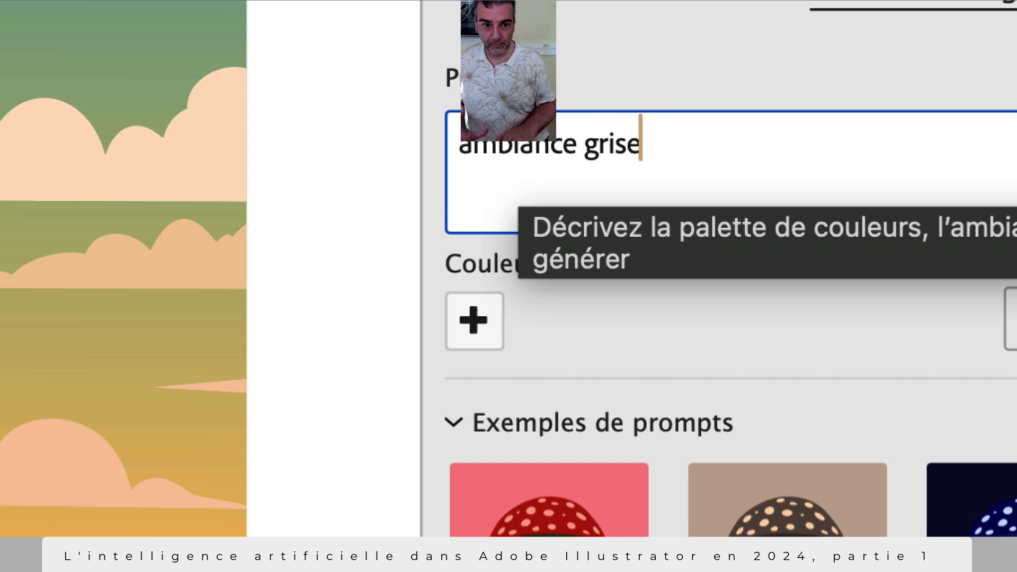
text( de f)
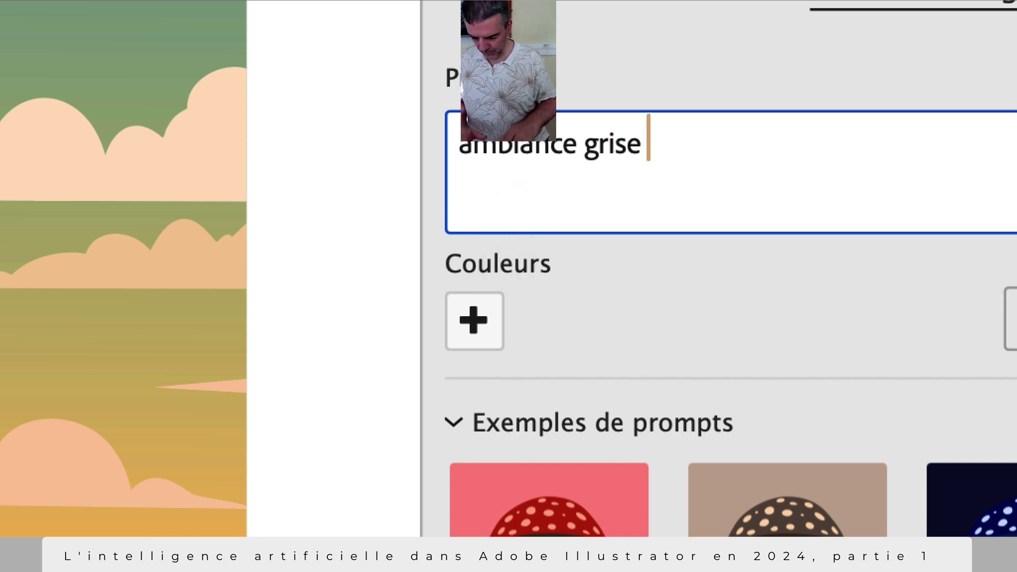
text(in de journé)
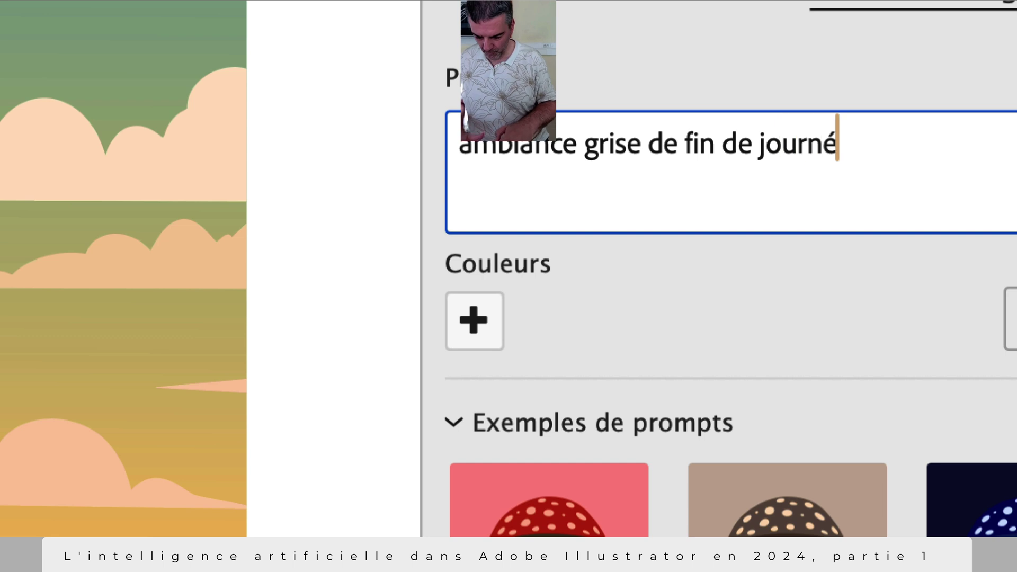
text(e en hi)
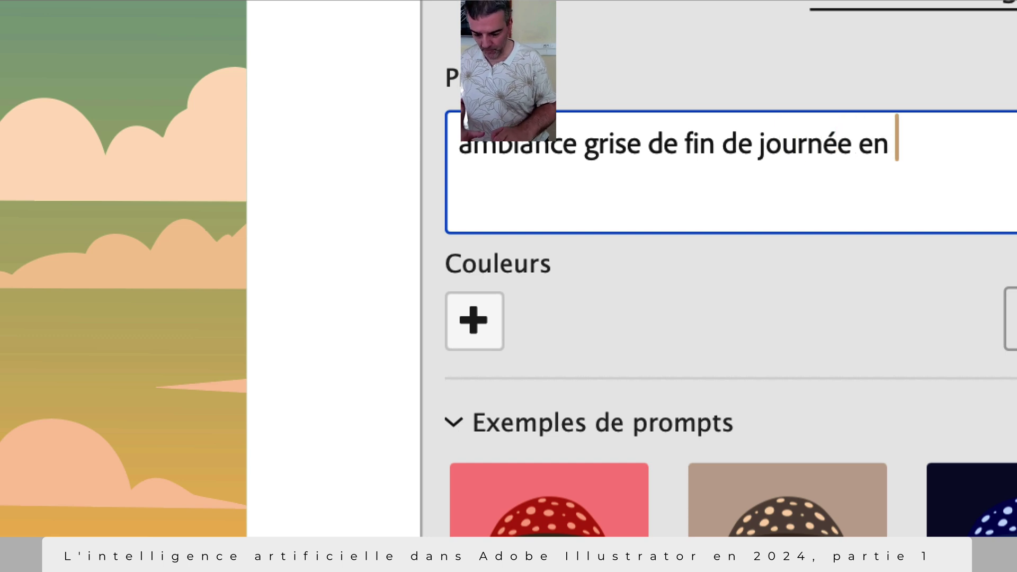
text(ver)
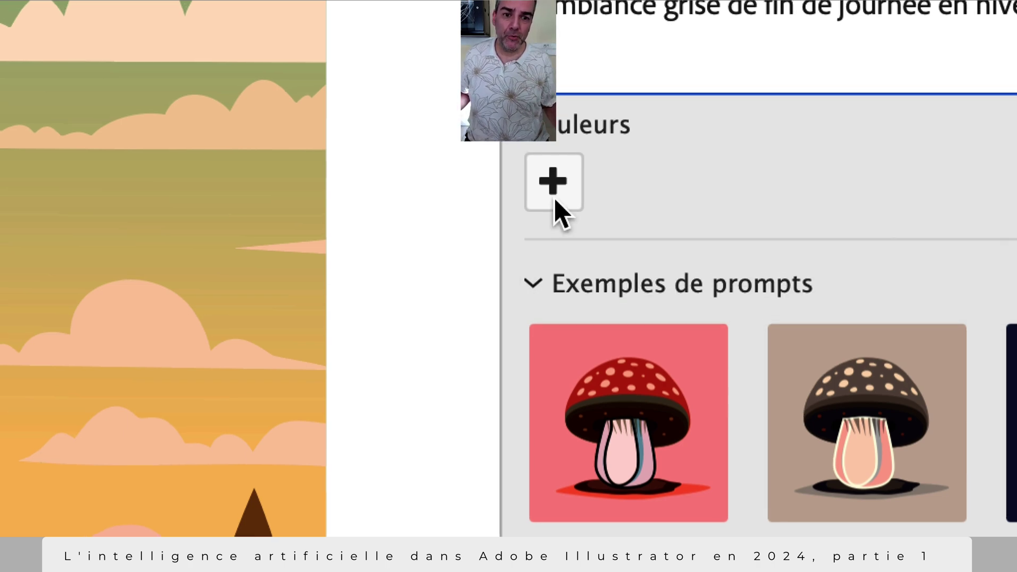
- Add a yellow swatch as an imposed colour for the recolouring and generate the variants
click(554, 200)
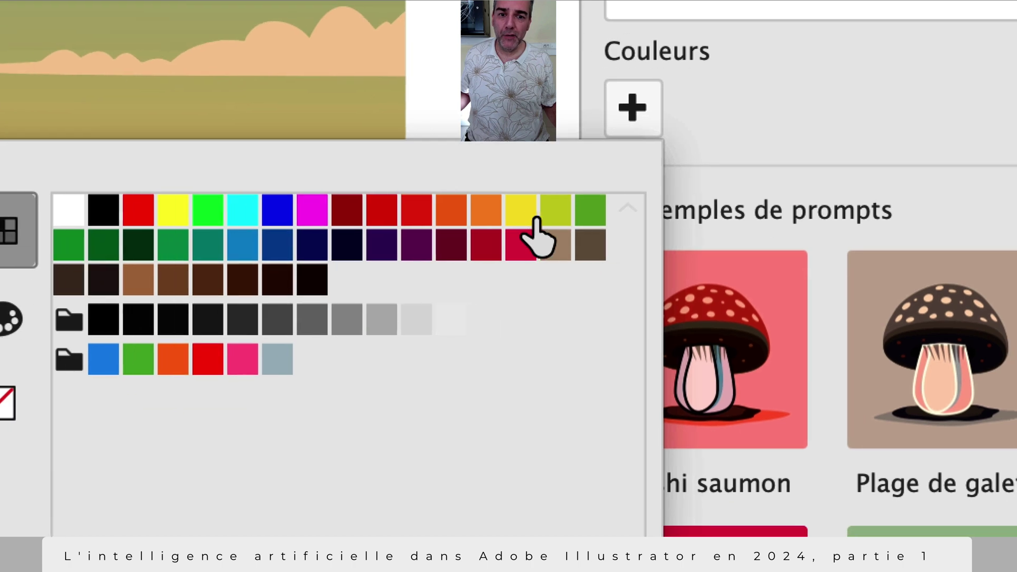
click(534, 217)
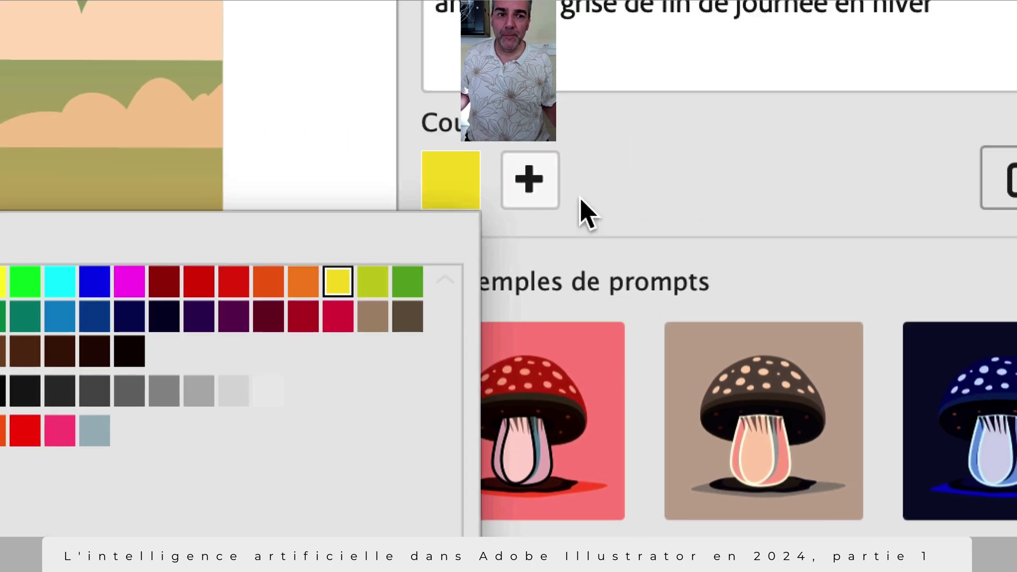
click(587, 211)
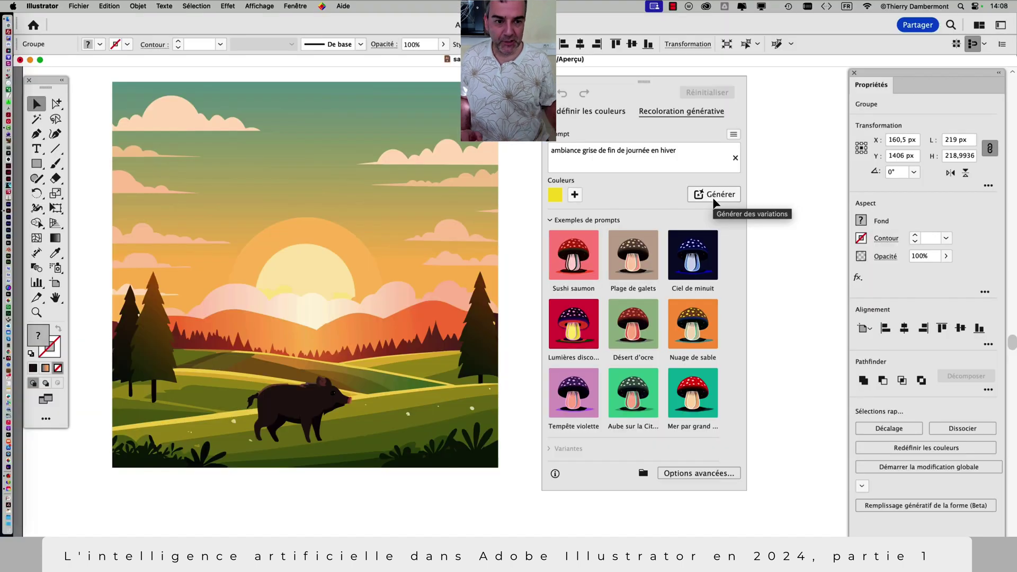
click(714, 200)
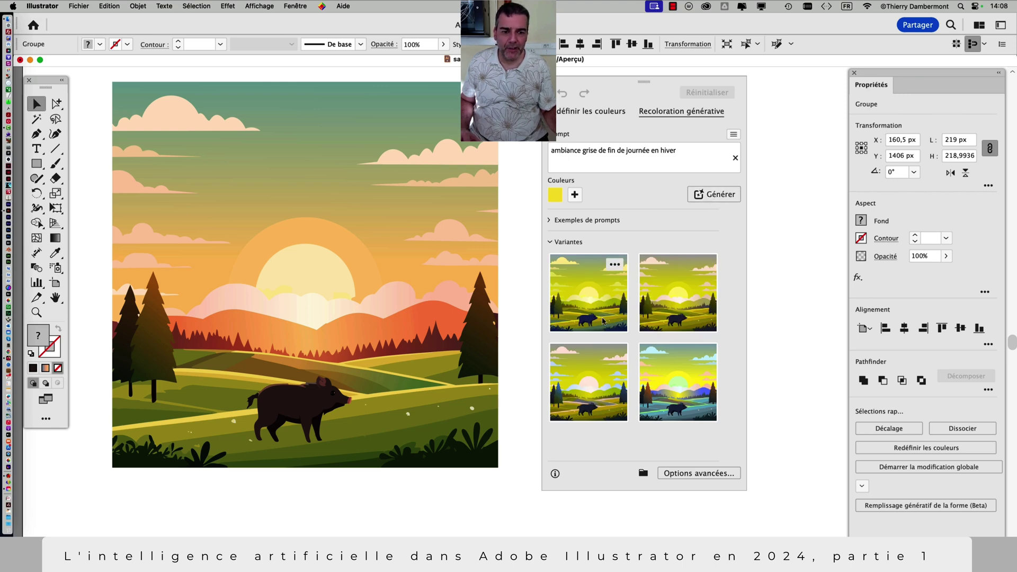
- Apply the first generated variant to the sunset scene with the recolouring window moved aside, and inspect it up close
drag(630, 81, 740, 78)
scroll(464, 215, down, 3)
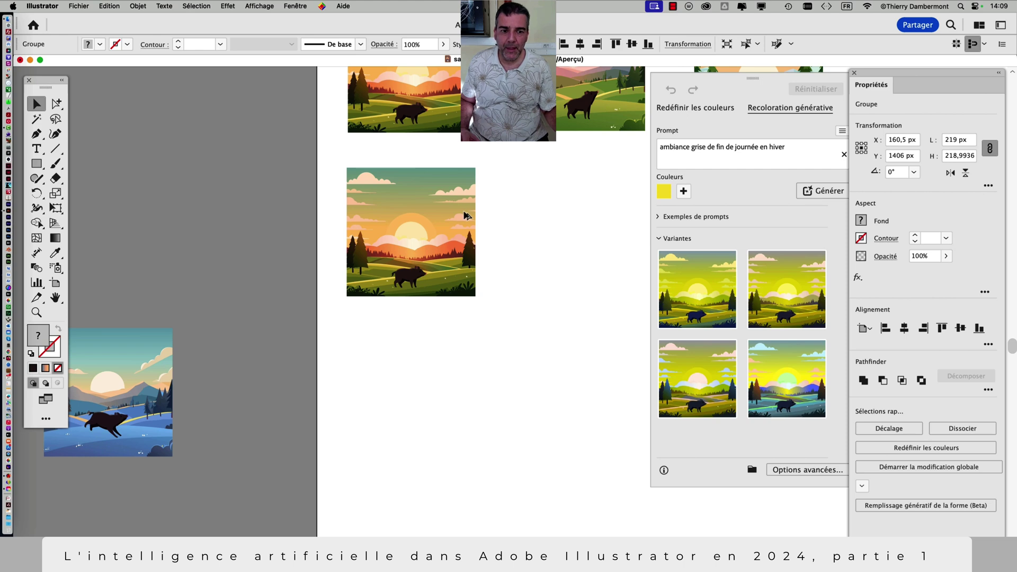
scroll(464, 215, down, 3)
scroll(403, 223, right, 5)
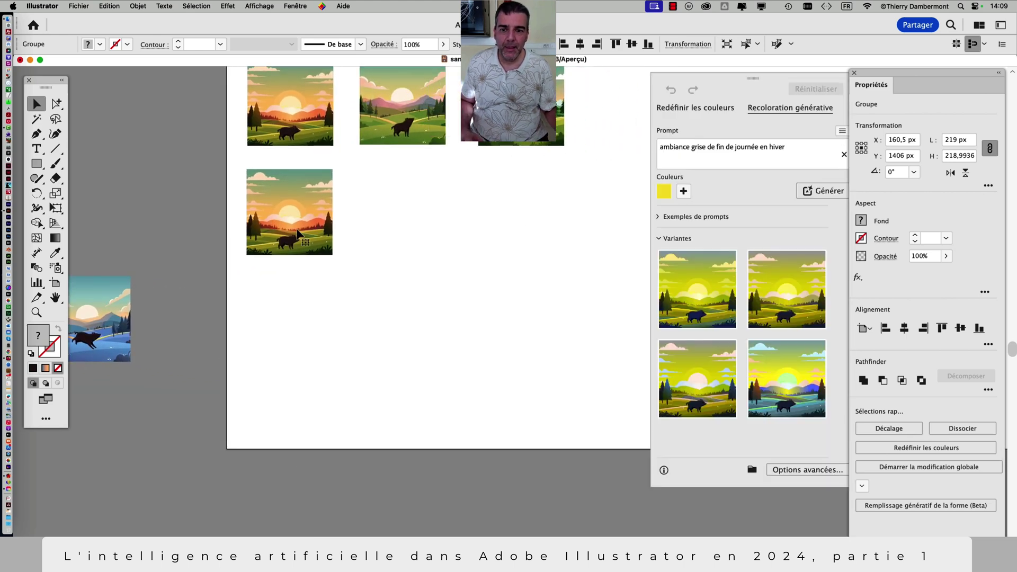
click(707, 294)
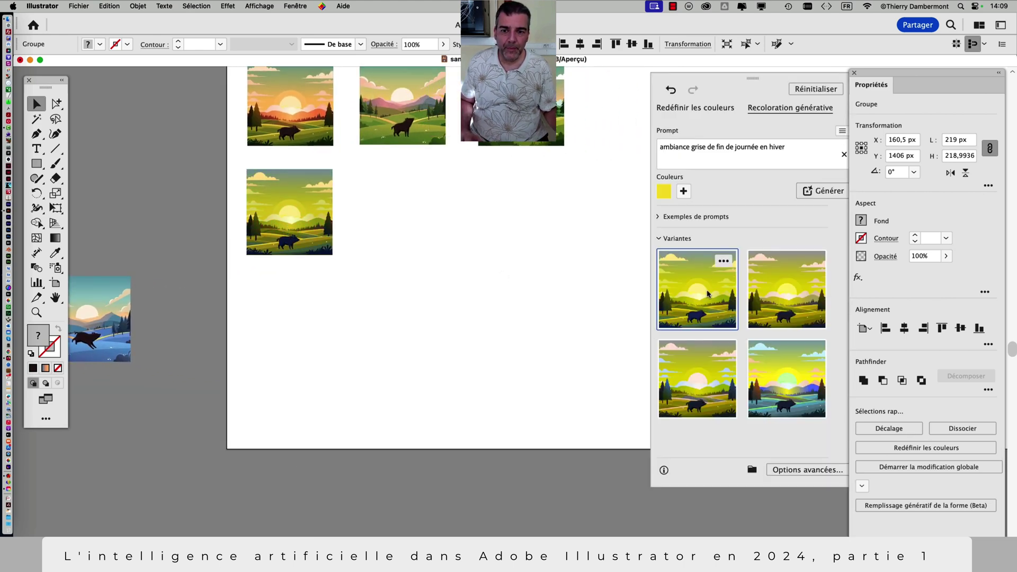
key(super+equal)
key(super+equal)
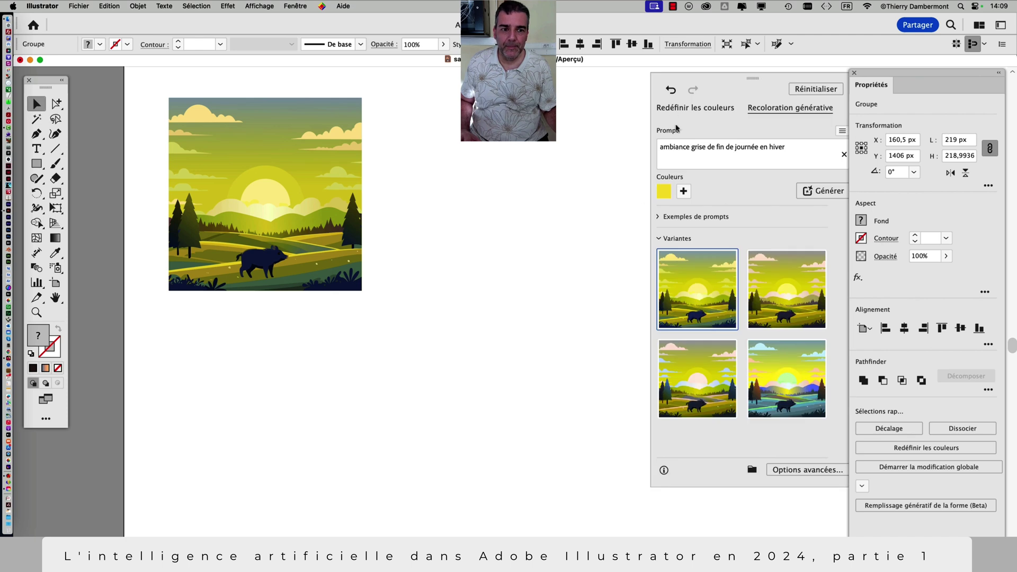
- Compare the generated variants on the scene and apply the one with blue hills and a pale green sun
drag(730, 80, 479, 90)
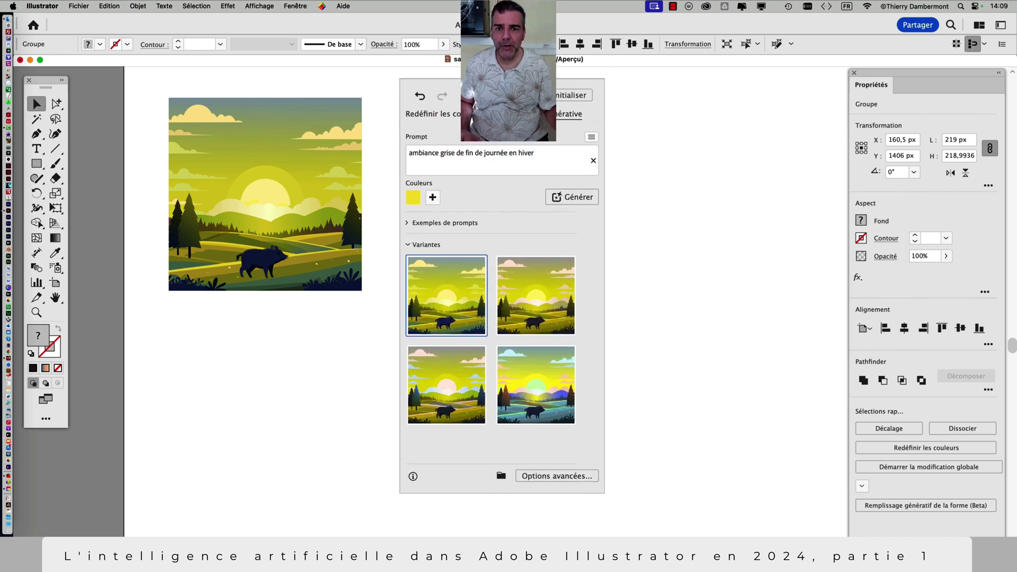
click(456, 373)
click(535, 410)
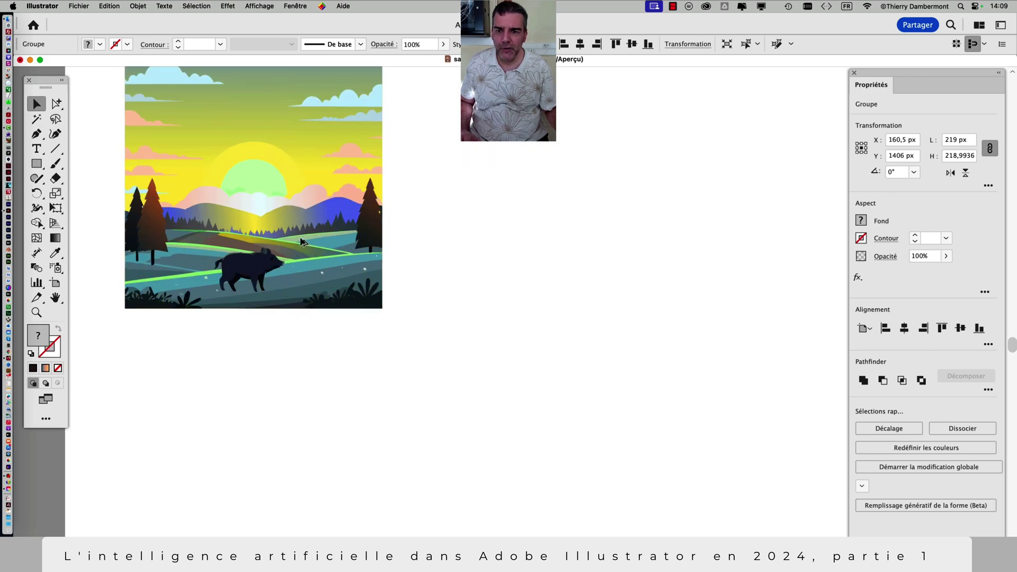
scroll(323, 249, up, 5)
scroll(328, 221, up, 5)
scroll(328, 220, left, 5)
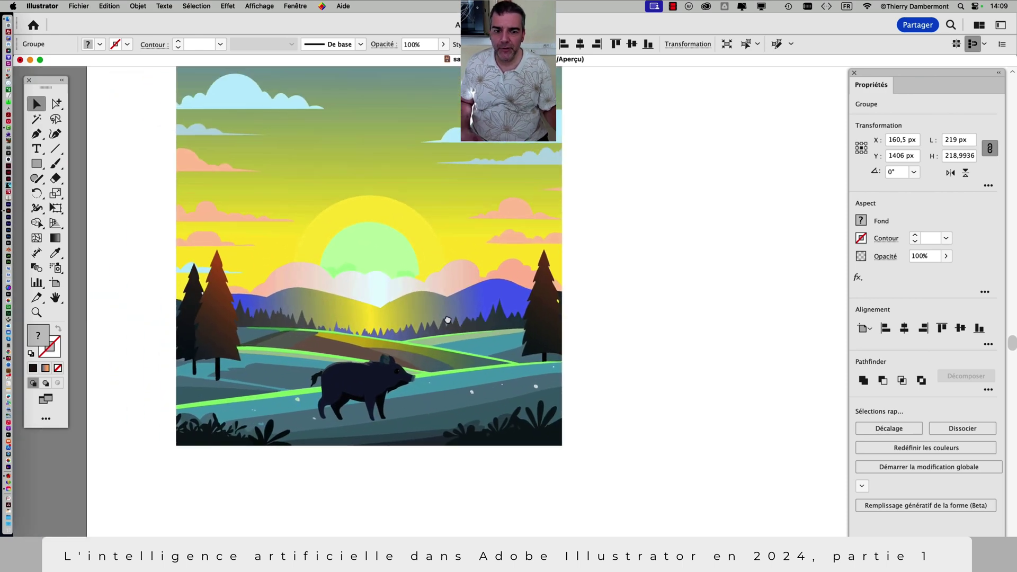
drag(501, 88, 675, 75)
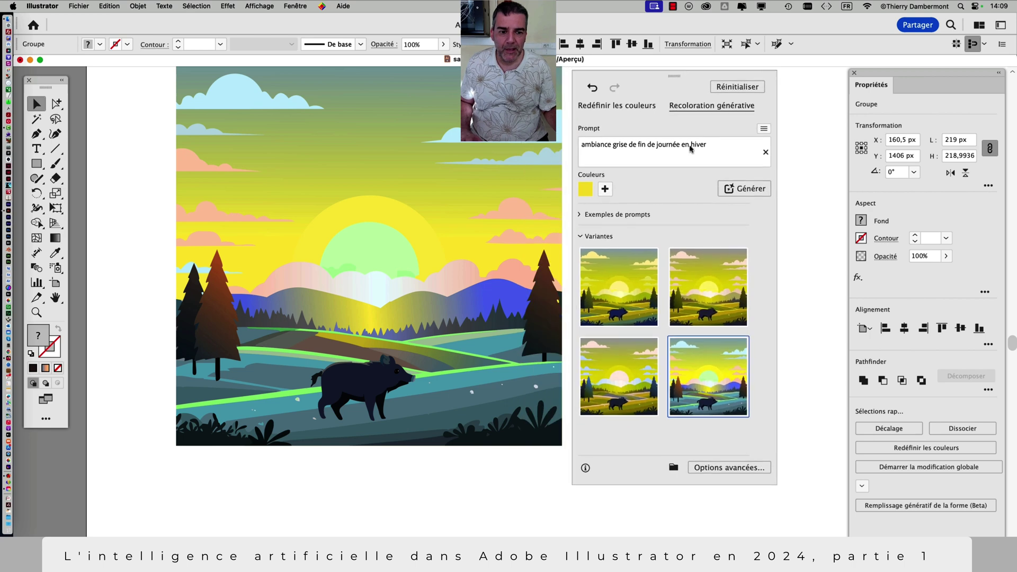
click(624, 392)
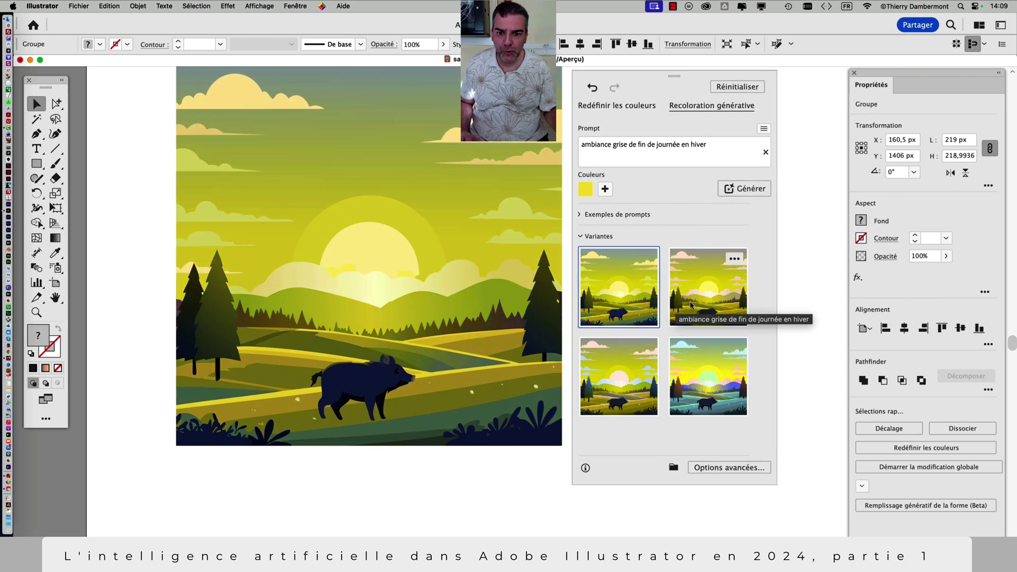
click(697, 388)
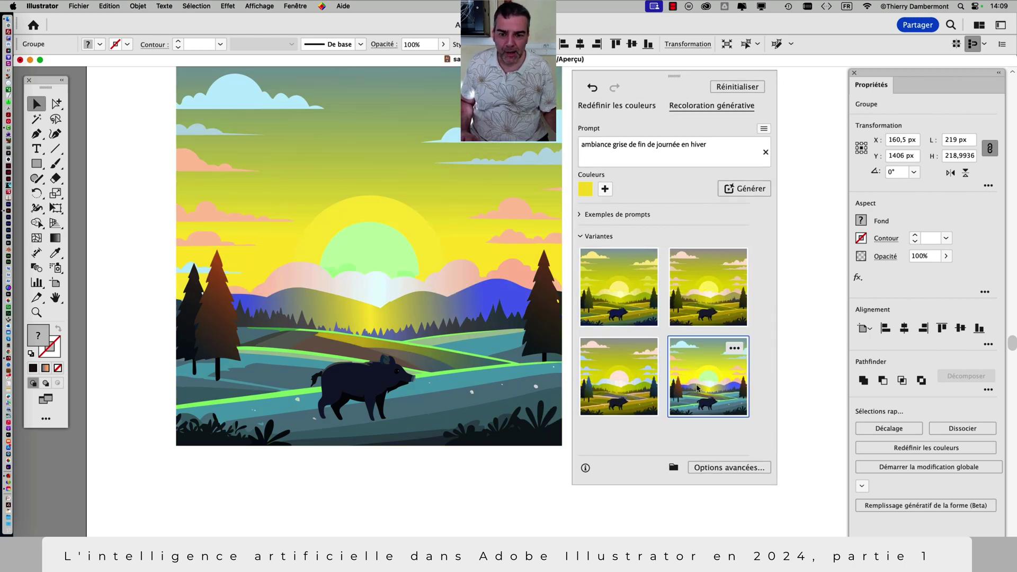
- Place a duplicate of the recoloured scene about 306 px to the right of it
scroll(437, 361, down, 3)
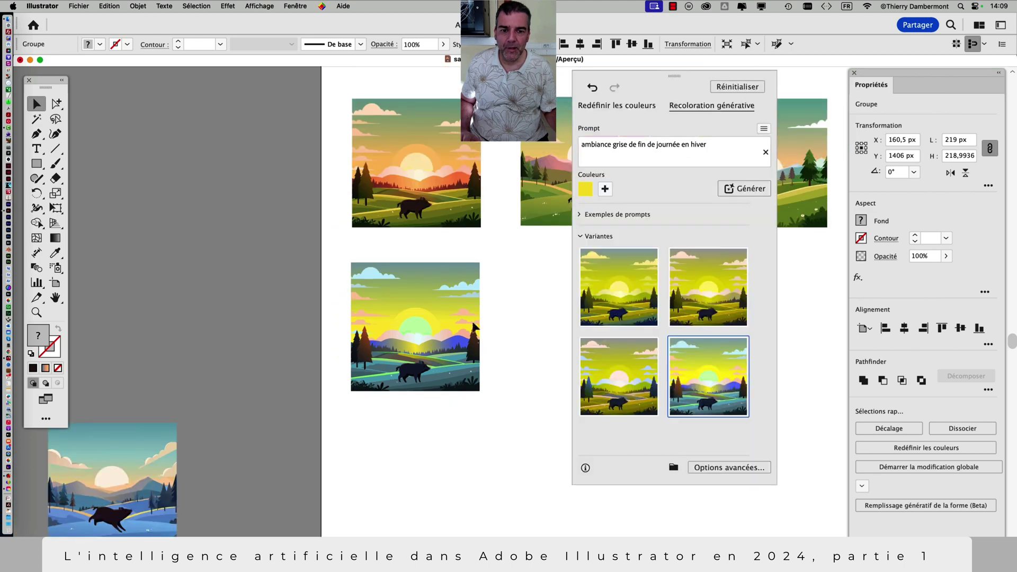
scroll(473, 326, right, 5)
scroll(473, 326, down, 1)
drag(615, 74, 689, 88)
drag(219, 271, 390, 269)
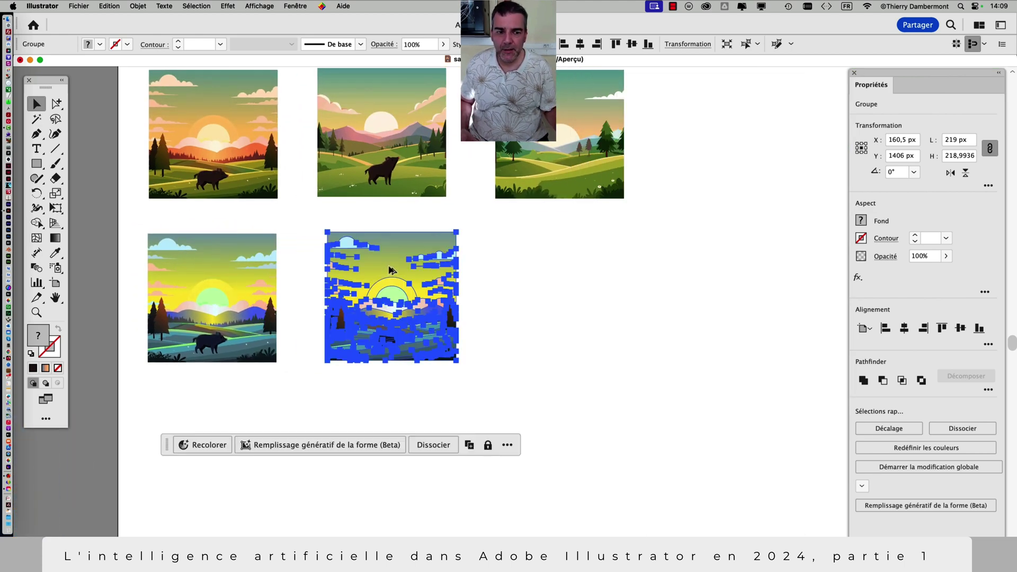
- Deselect the duplicated recoloured scene and select it again as the object to work on
click(507, 307)
click(388, 297)
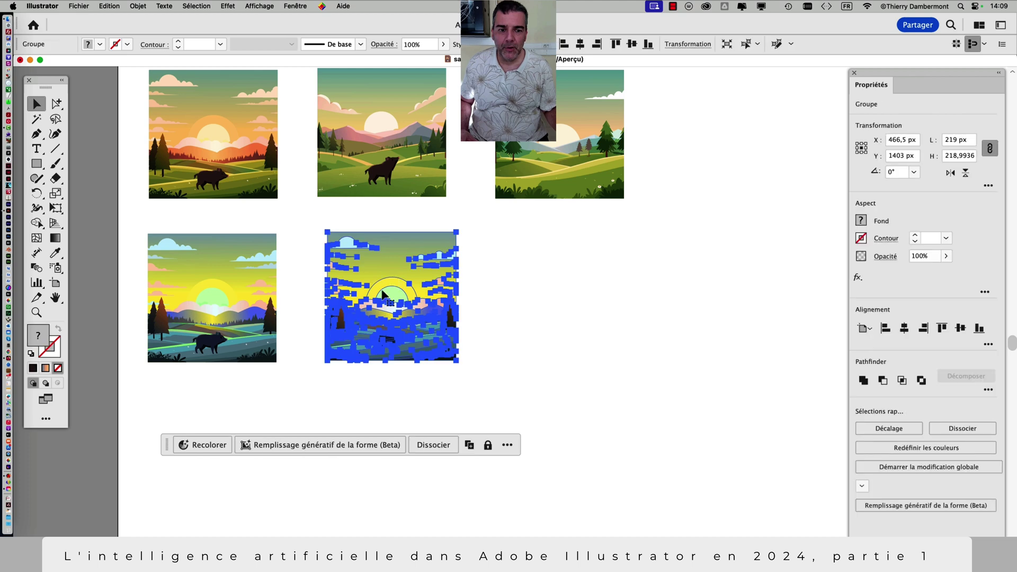
click(253, 294)
click(370, 299)
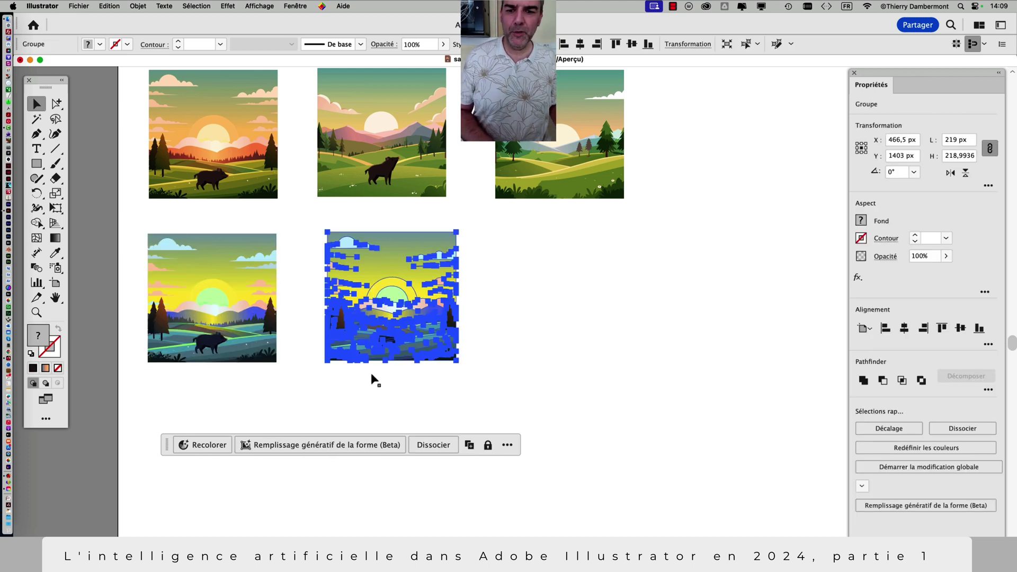
click(109, 7)
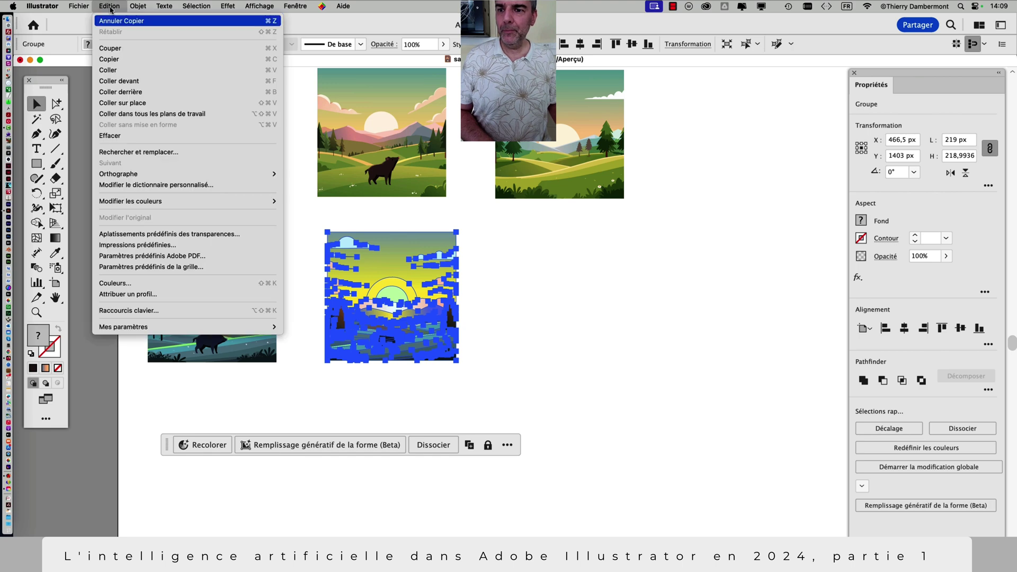
mouse_move(174, 202)
click(370, 229)
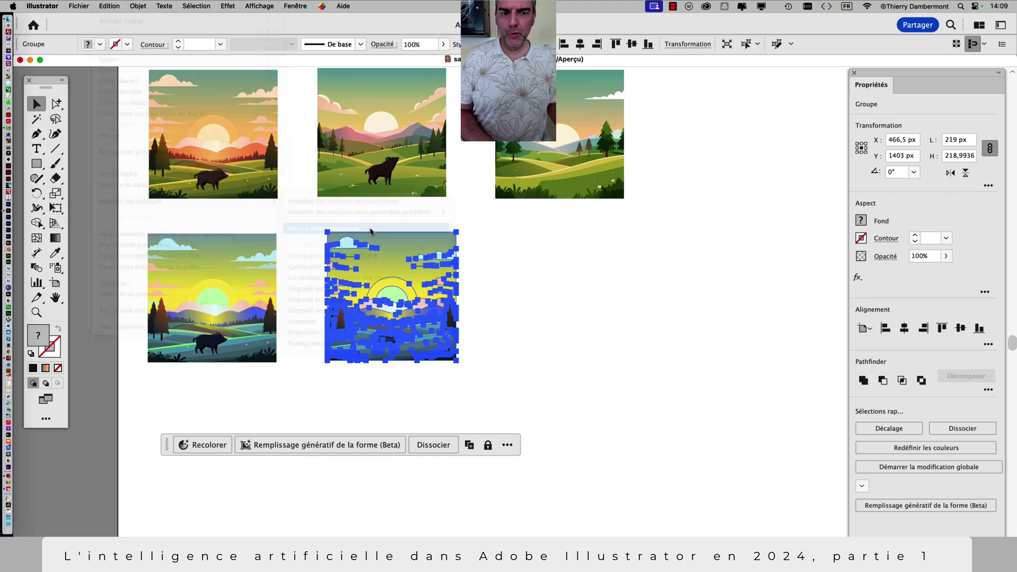
drag(530, 119, 734, 118)
click(539, 302)
drag(514, 285, 399, 348)
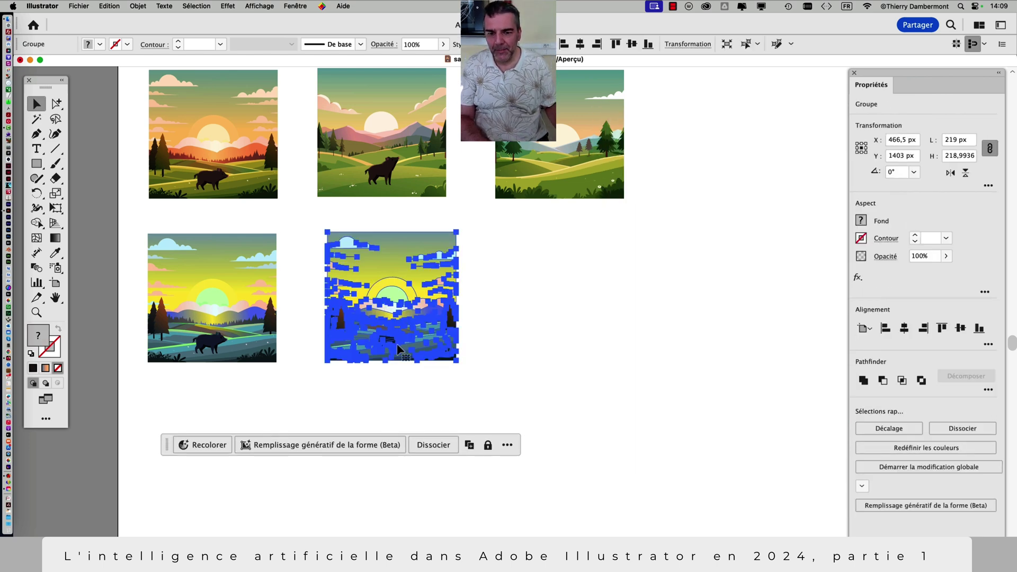
- Delete the duplicate of the recoloured yellow-sky scene, keeping the first recoloured version
click(455, 381)
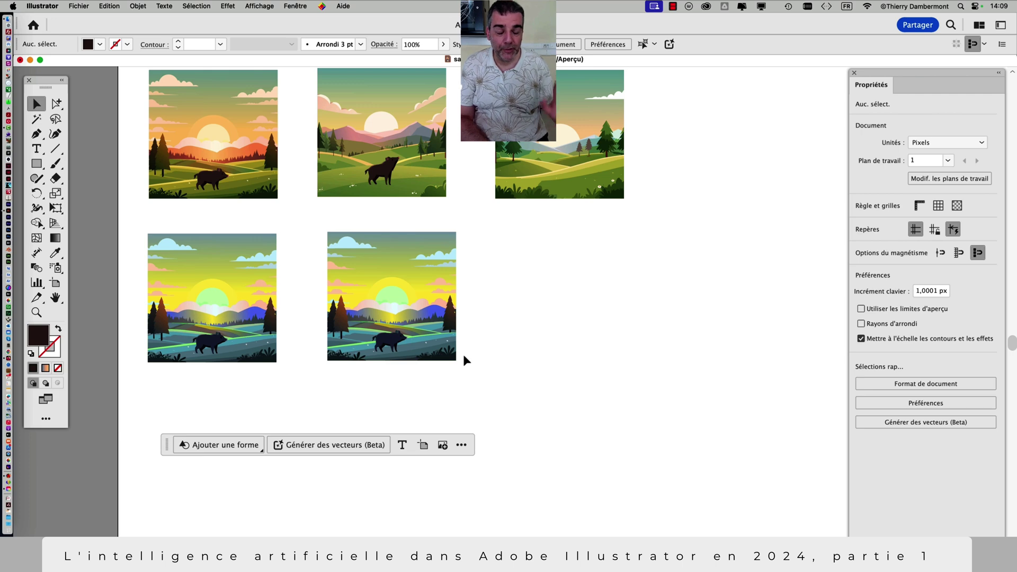
click(411, 320)
key(Delete)
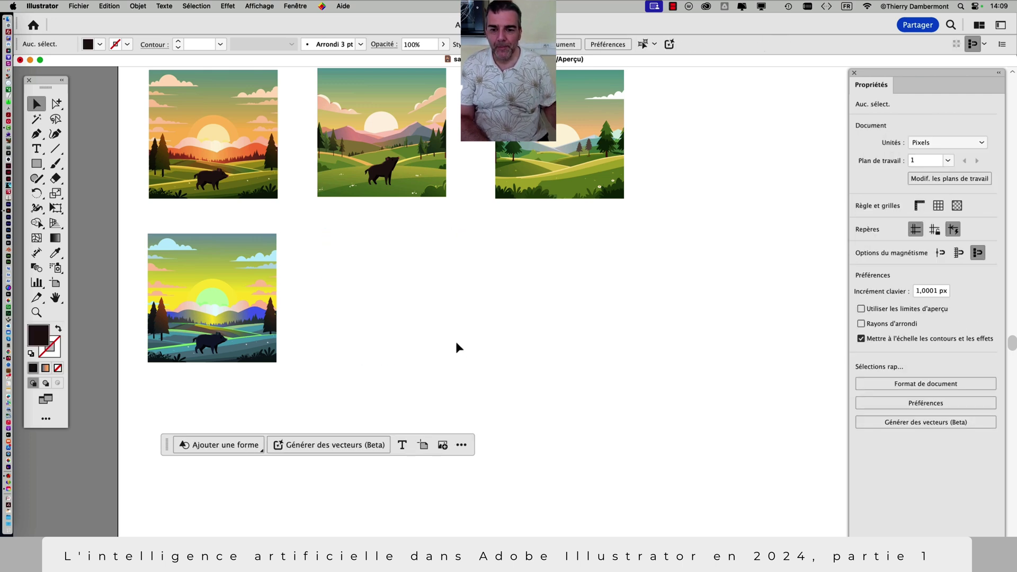
- Duplicate the original orange sunset scene about 299 px to the right and 281 px down, beside the recoloured scene
scroll(310, 333, down, 2)
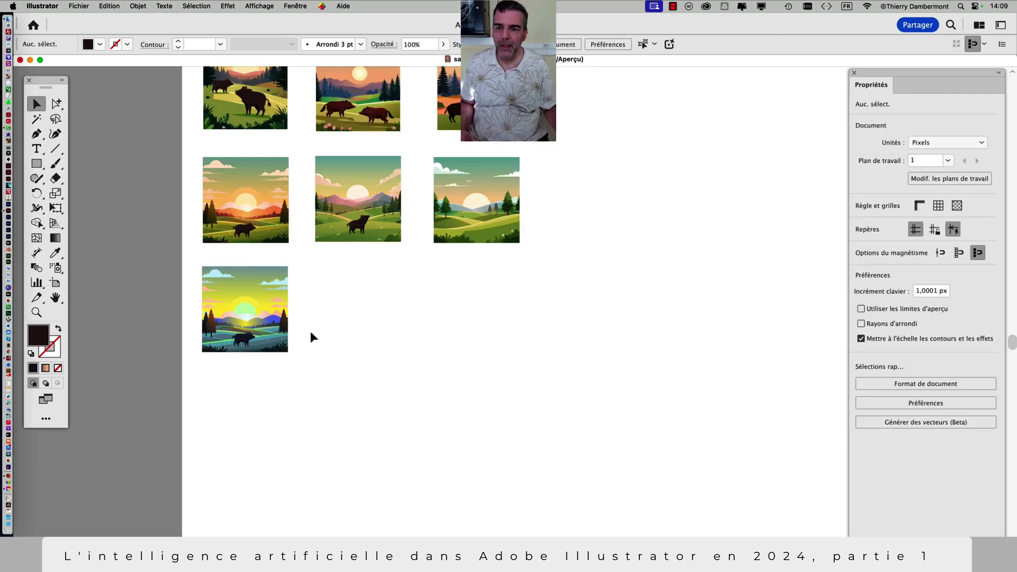
scroll(231, 299, up, 4)
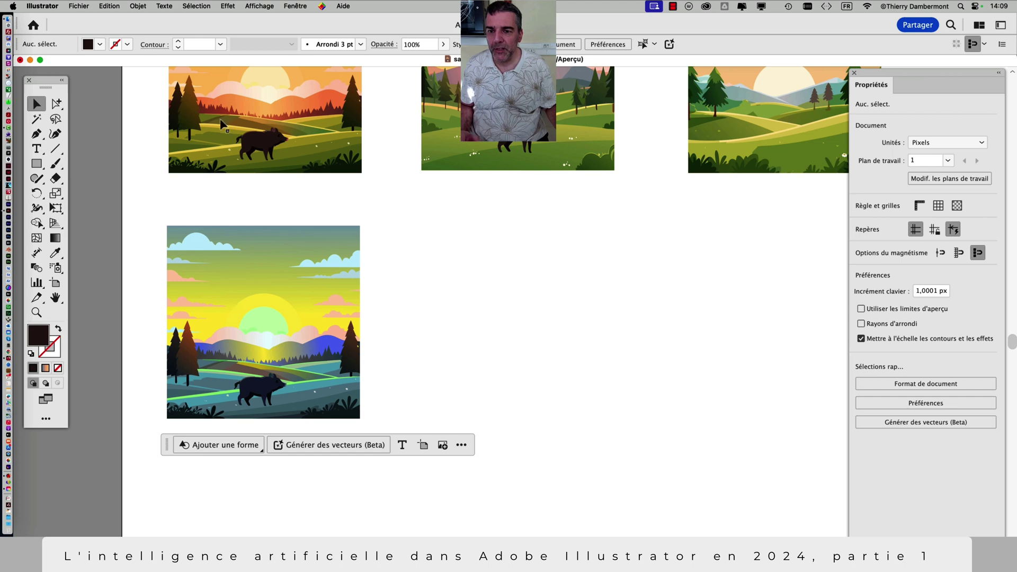
scroll(274, 154, up, 2)
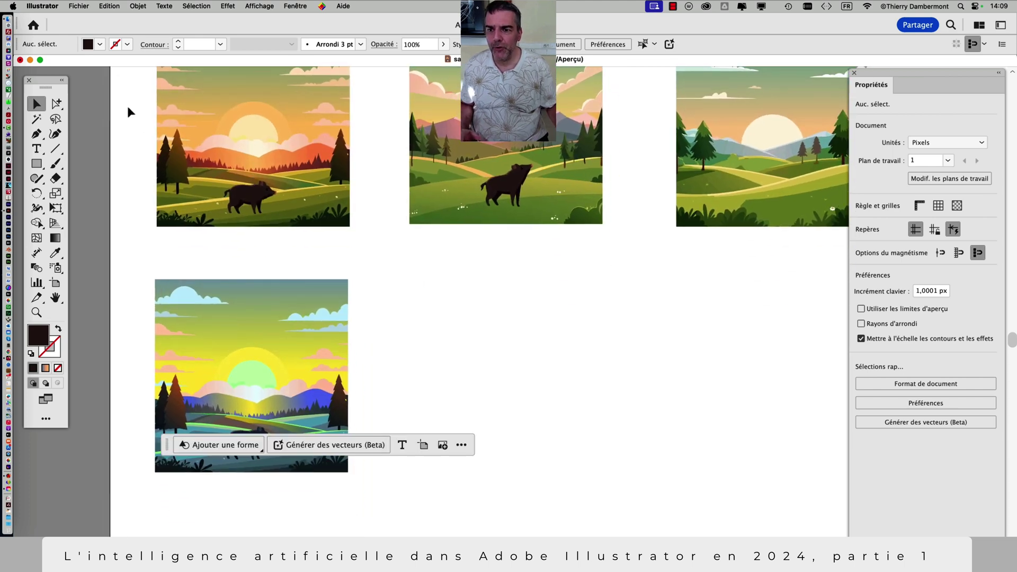
scroll(154, 128, up, 3)
drag(136, 103, 369, 333)
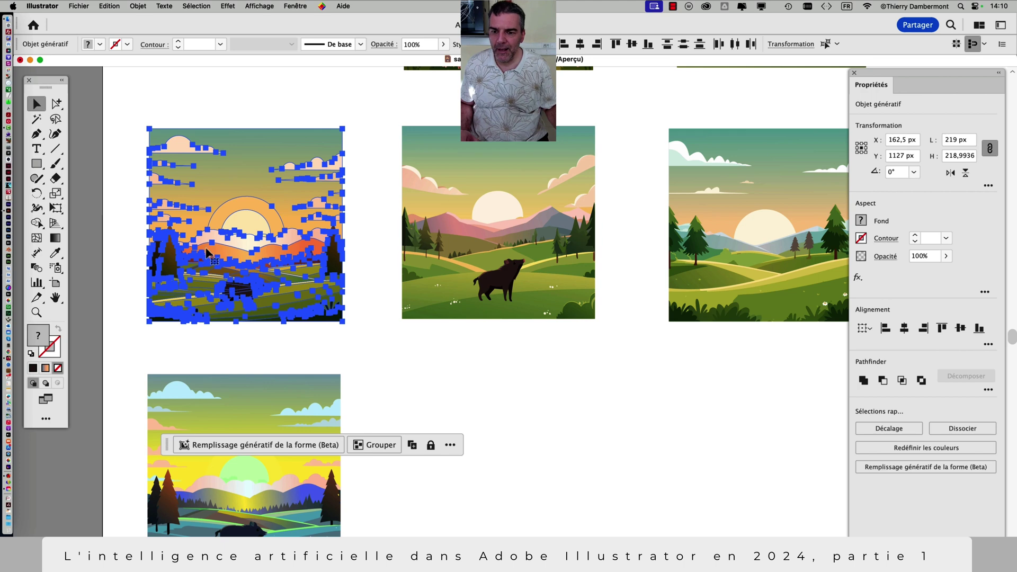
scroll(272, 233, down, 2)
key(super+minus)
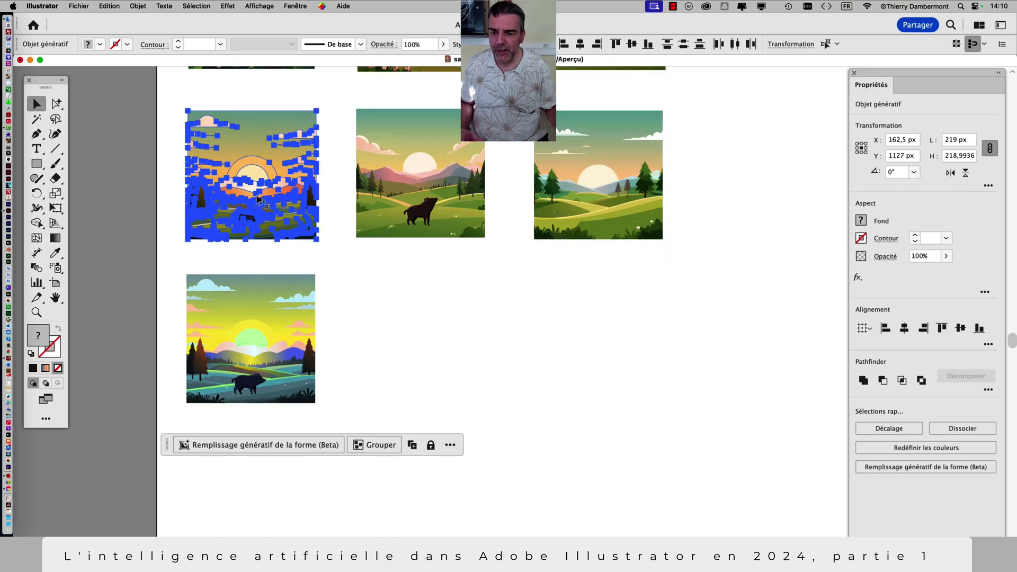
drag(288, 218, 424, 347)
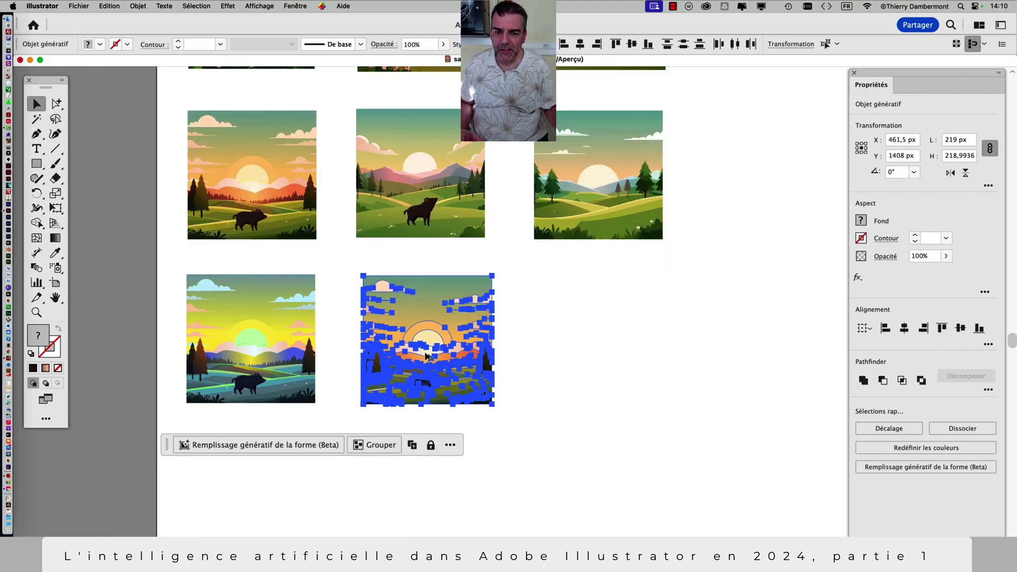
- Start generative recolouring on the new duplicate of the orange sunset scene
click(110, 5)
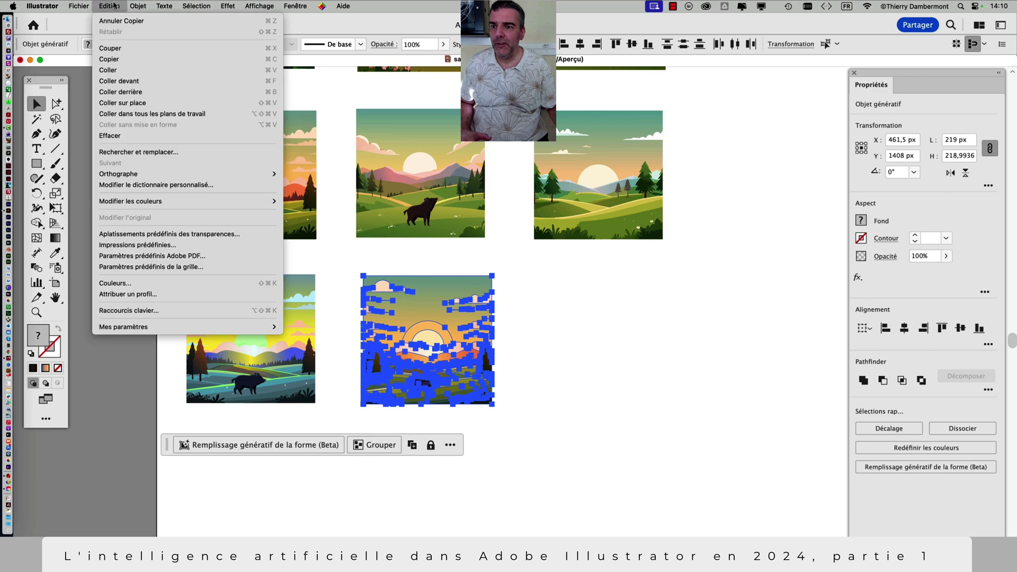
- Generate recolour variants of the selected boar landscape with Generative Recolor, using the prompt "ambiance maritime icebergs"
mouse_move(133, 201)
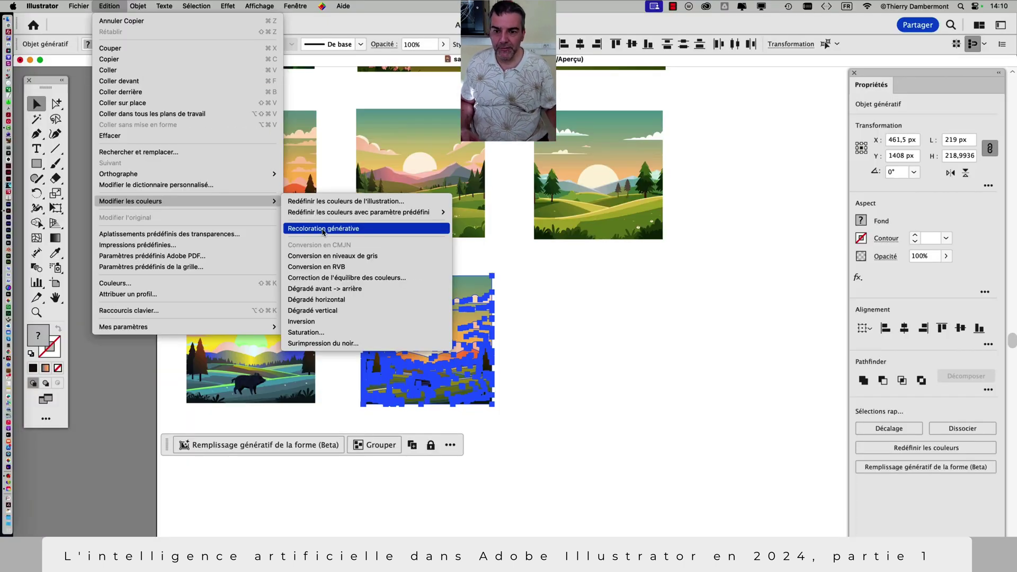
click(323, 229)
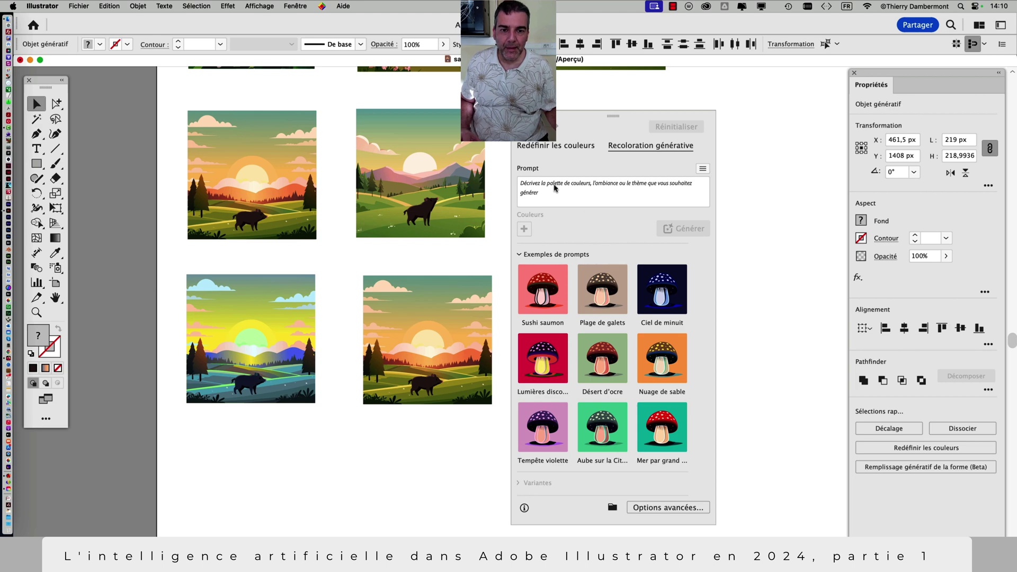
click(554, 185)
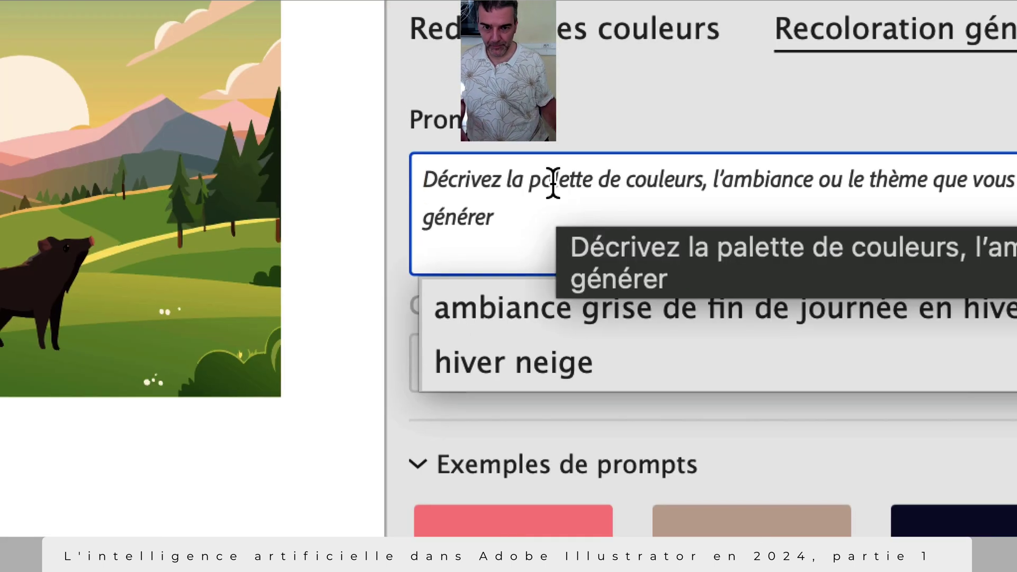
text(ambian)
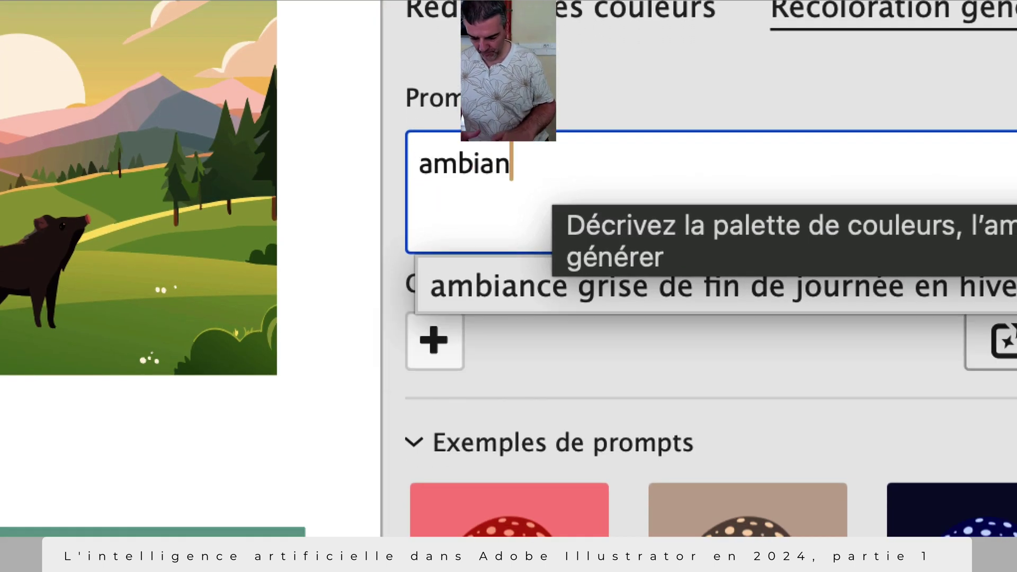
text(ce maritim)
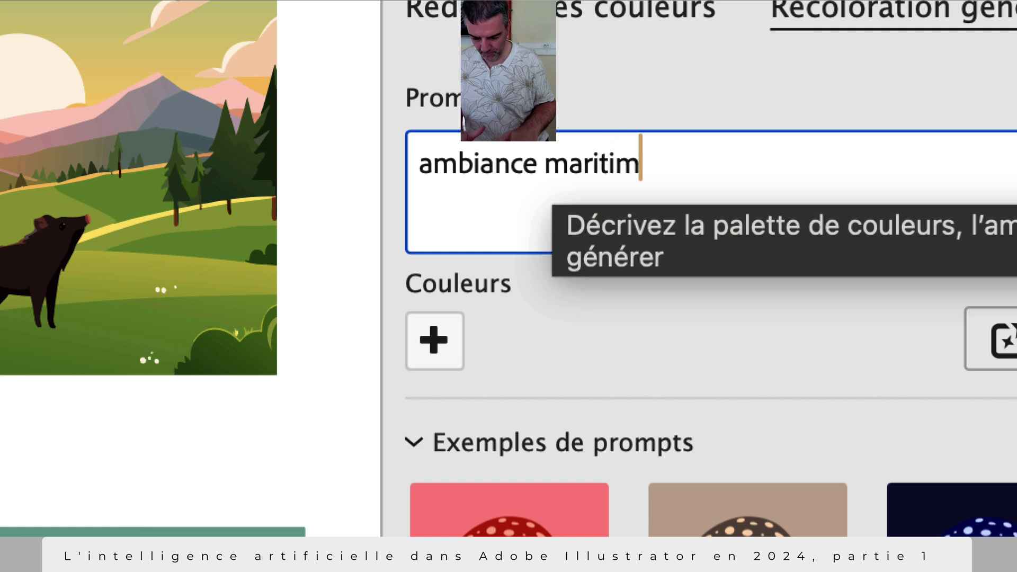
text(e)
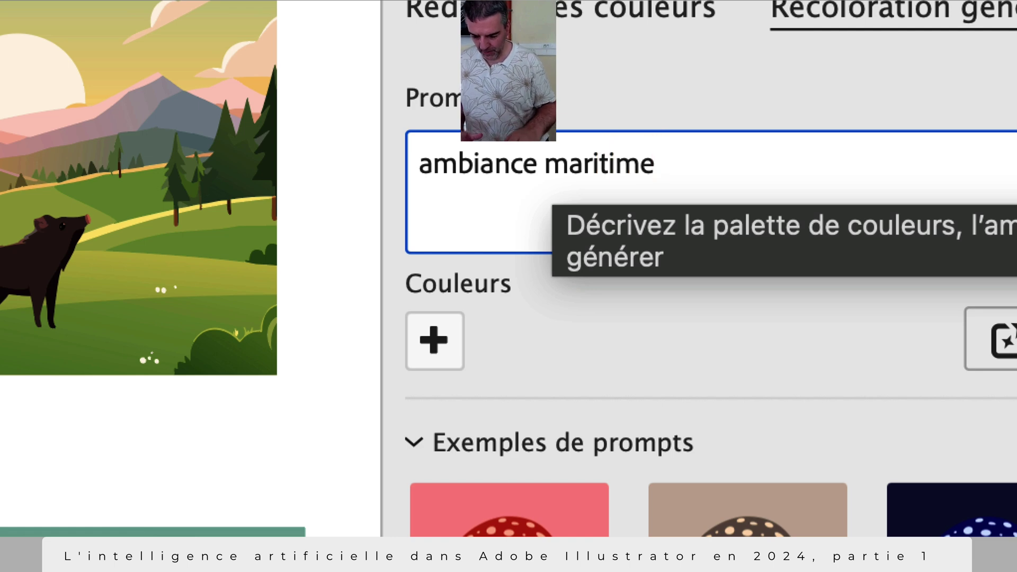
text( icebergs)
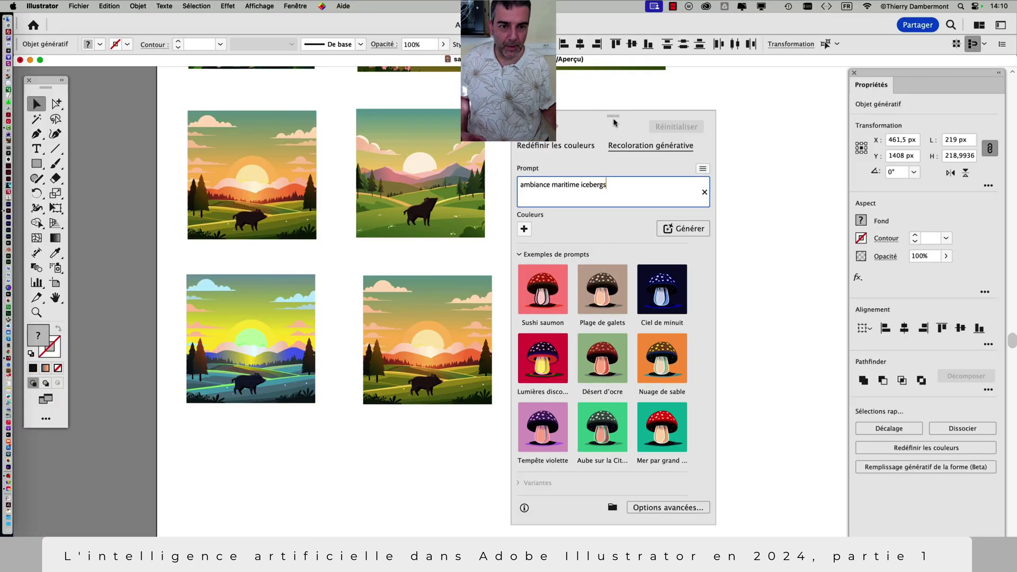
drag(614, 121, 732, 88)
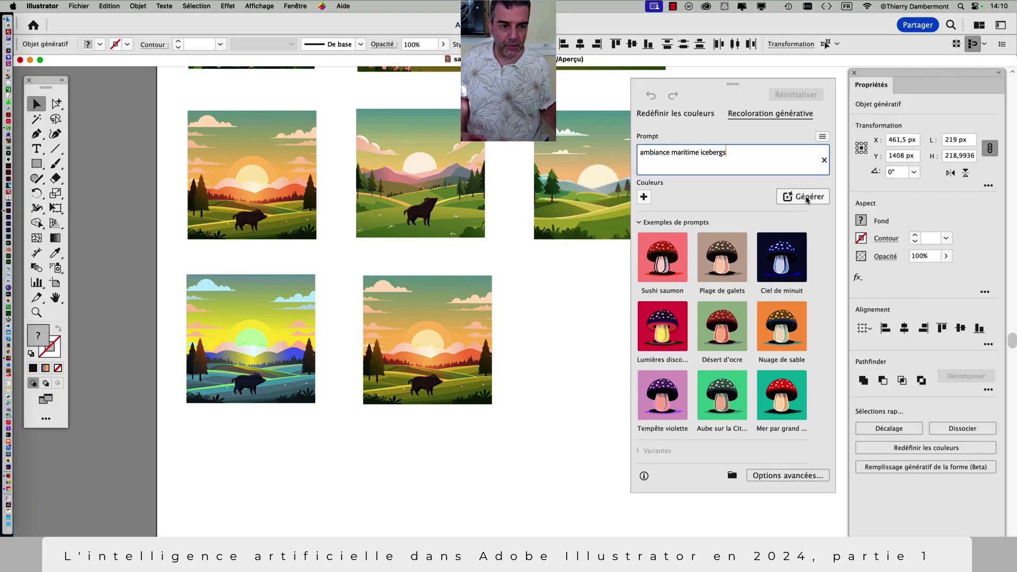
click(805, 197)
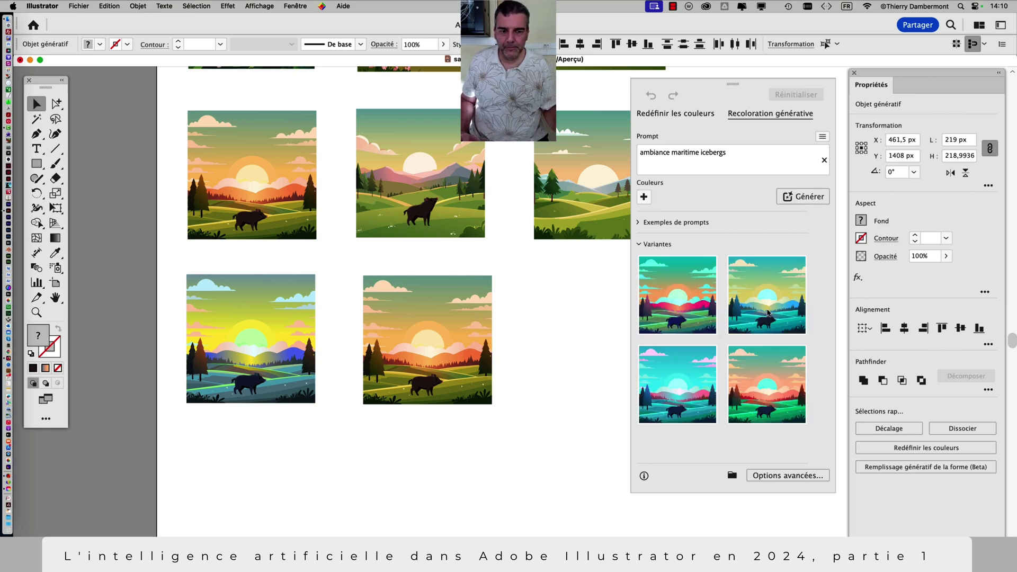
- Try each of the four iceberg colour variants on the boar landscape, ending with the blue-mountain one
click(686, 299)
scroll(482, 360, up, 3)
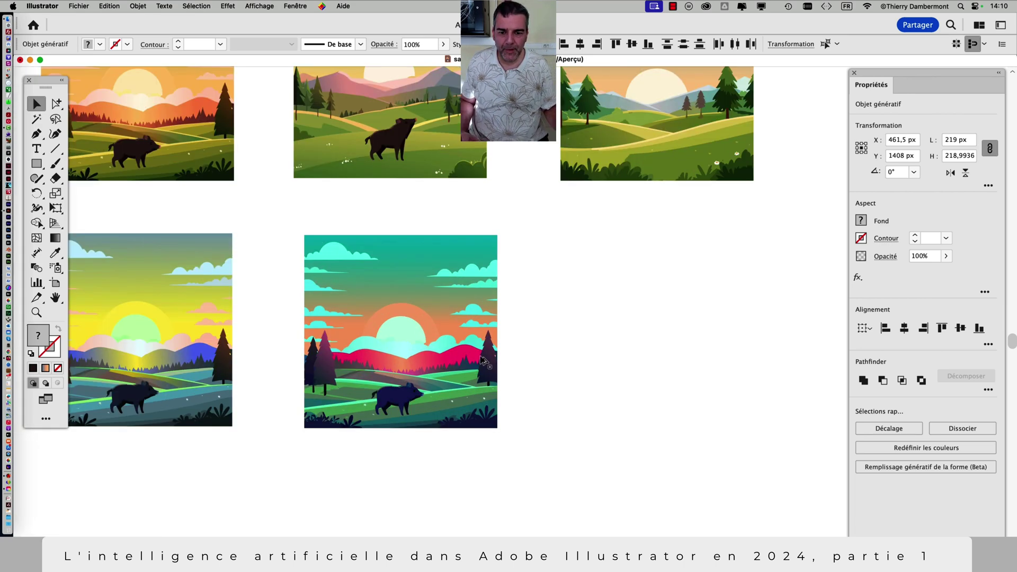
click(742, 321)
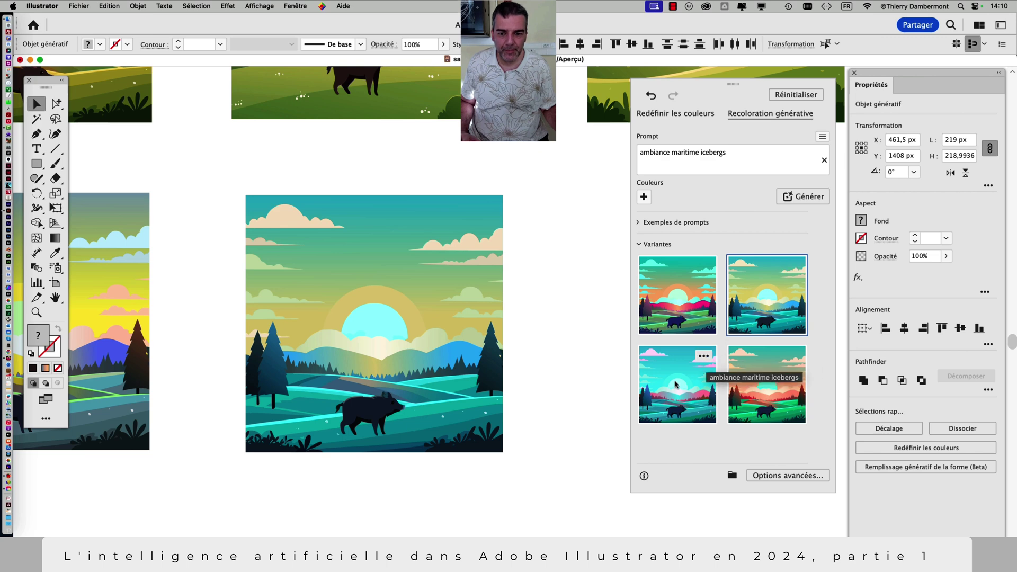
click(662, 391)
click(780, 399)
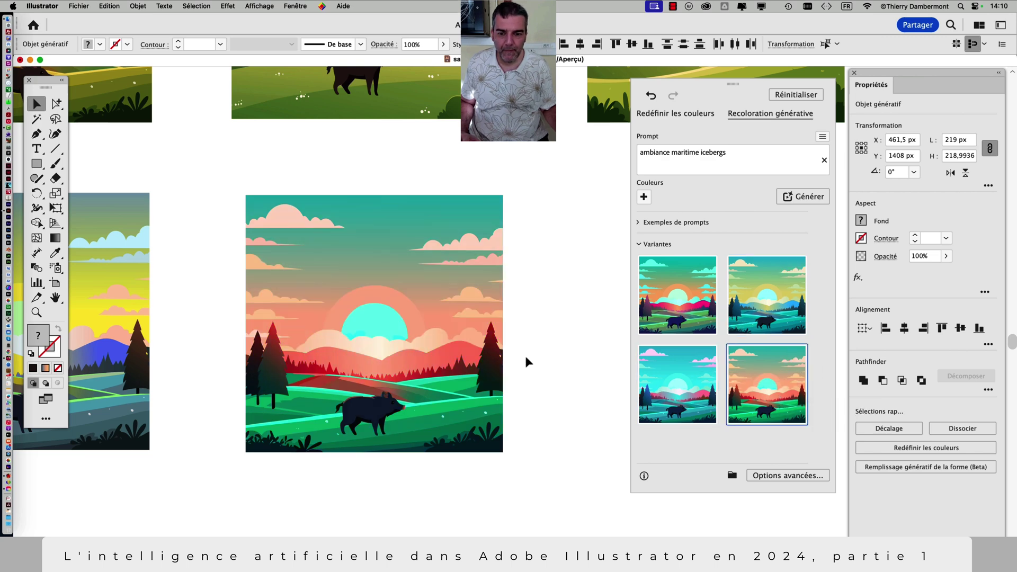
scroll(514, 359, up, 2)
click(678, 377)
click(679, 328)
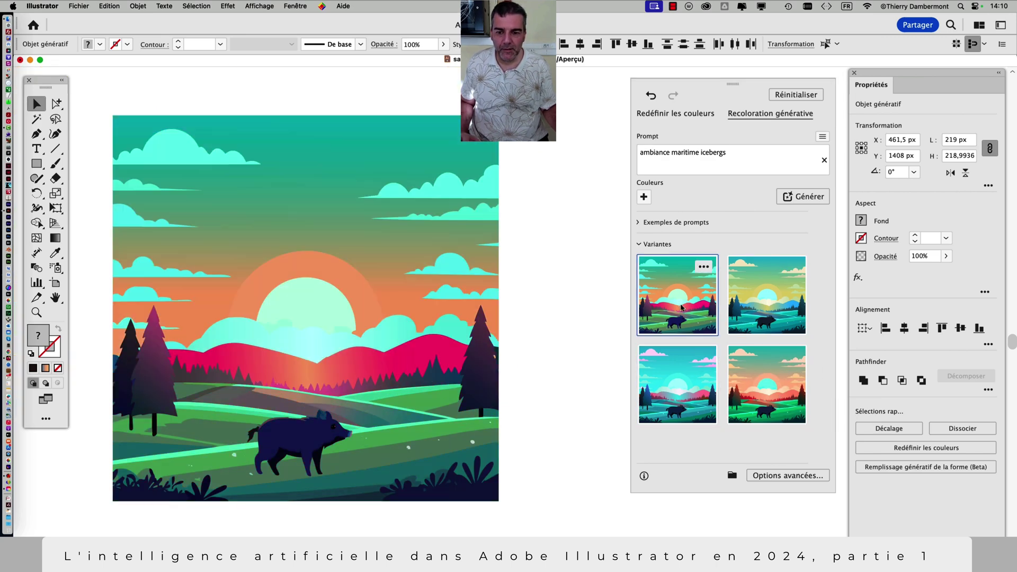
click(756, 312)
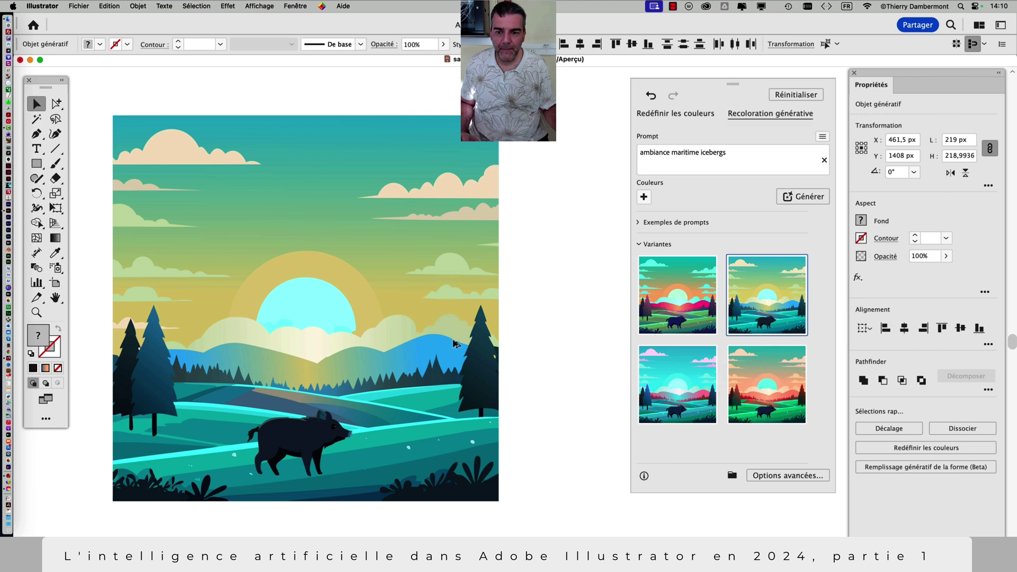
scroll(454, 339, down, 4)
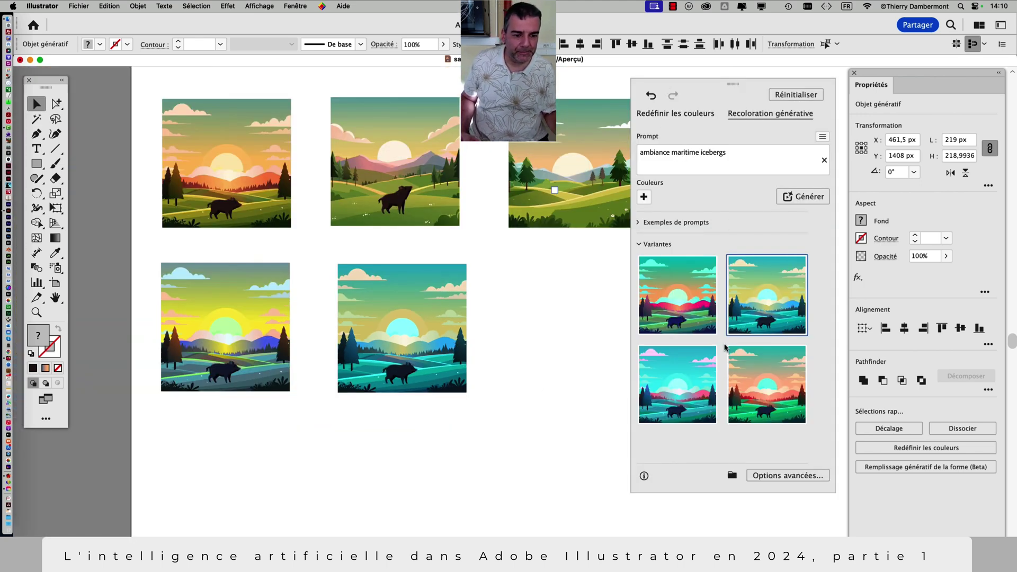
- Look through the sample prompts offered for generative recolouring and collapse the list again
click(638, 223)
click(638, 223)
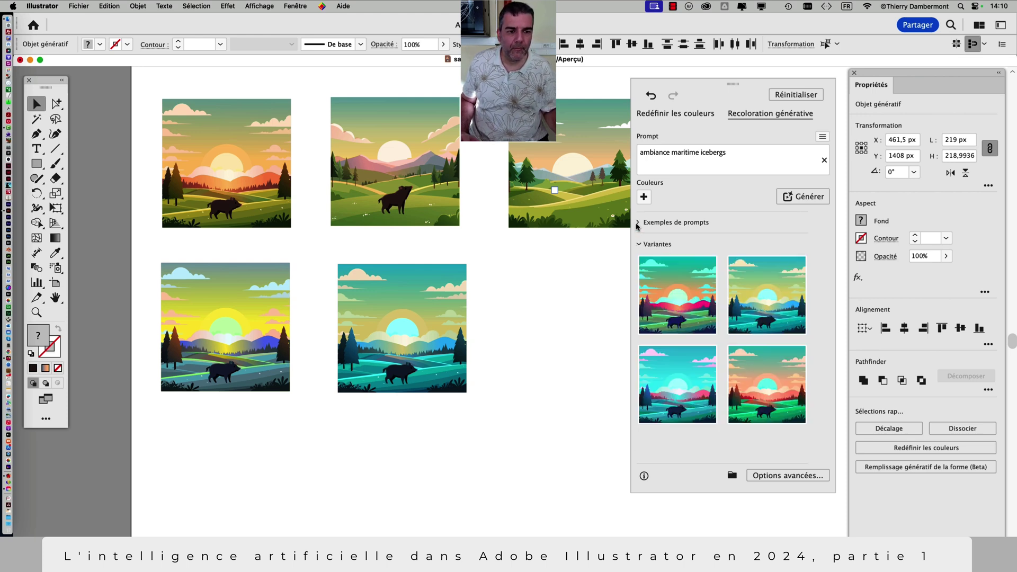
click(639, 226)
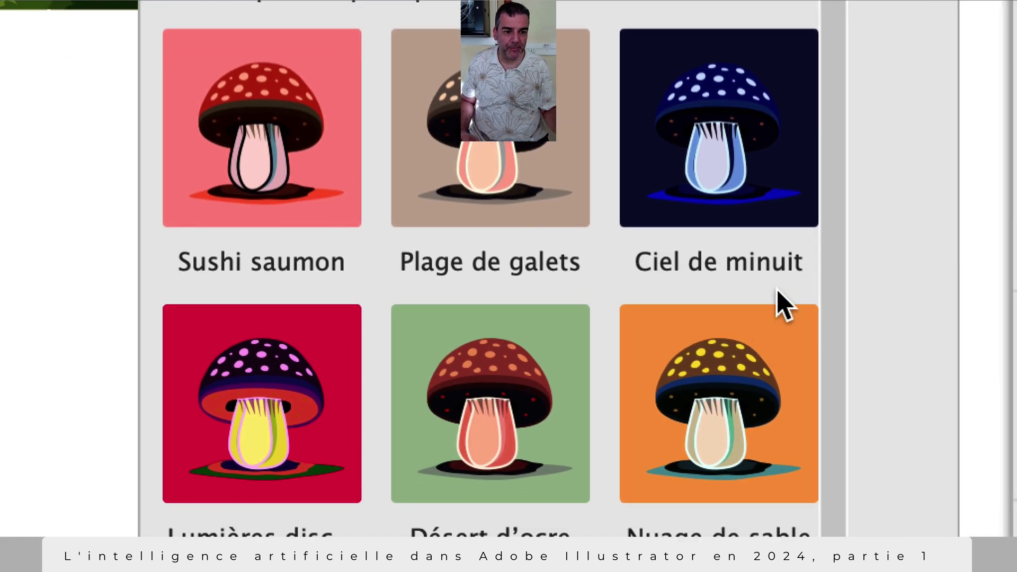
scroll(779, 328, down, 5)
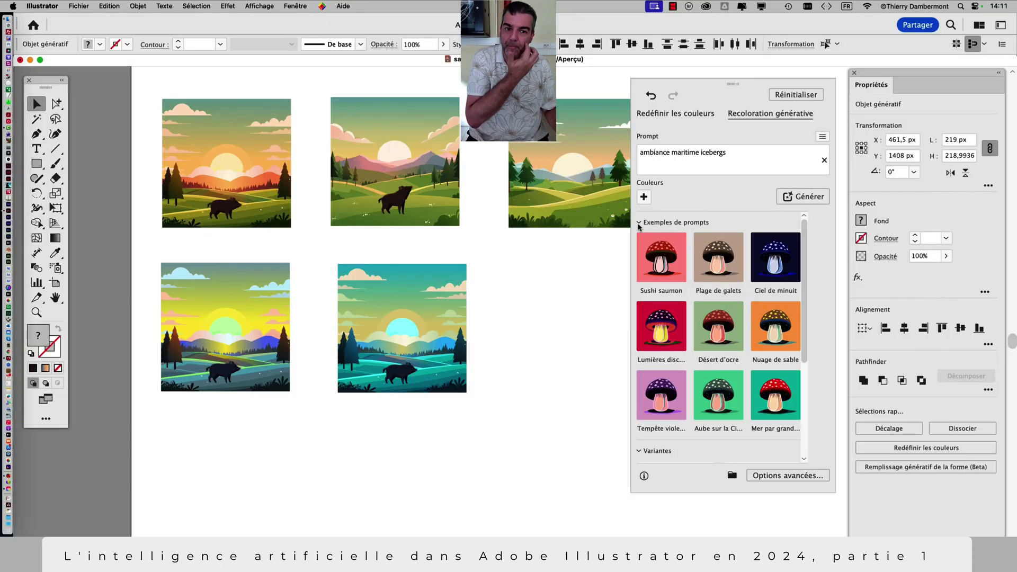
click(638, 223)
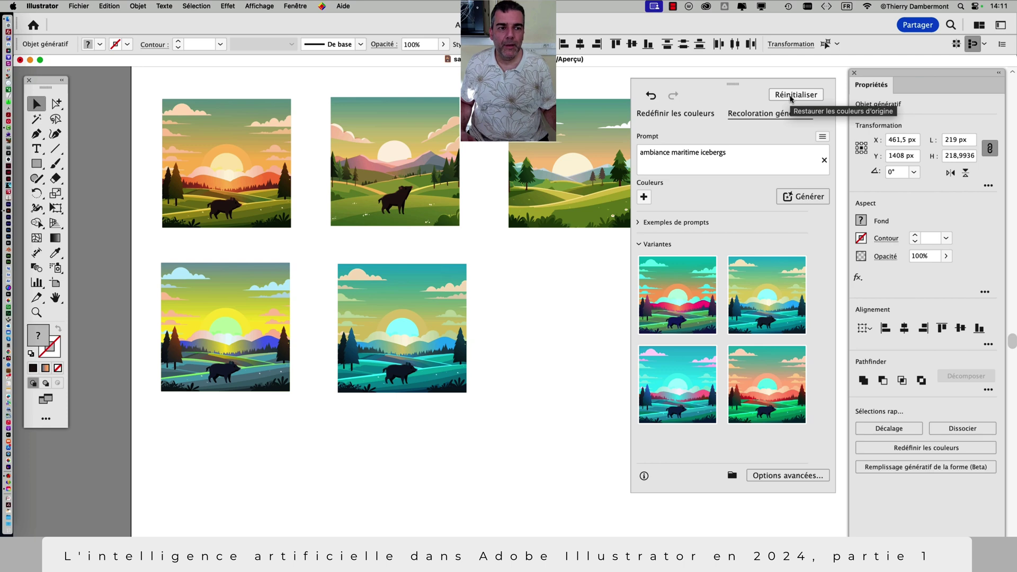
- Restore the landscape's original colours, try the variant with the coral sky and red mountains, and restore the original colours again
click(790, 96)
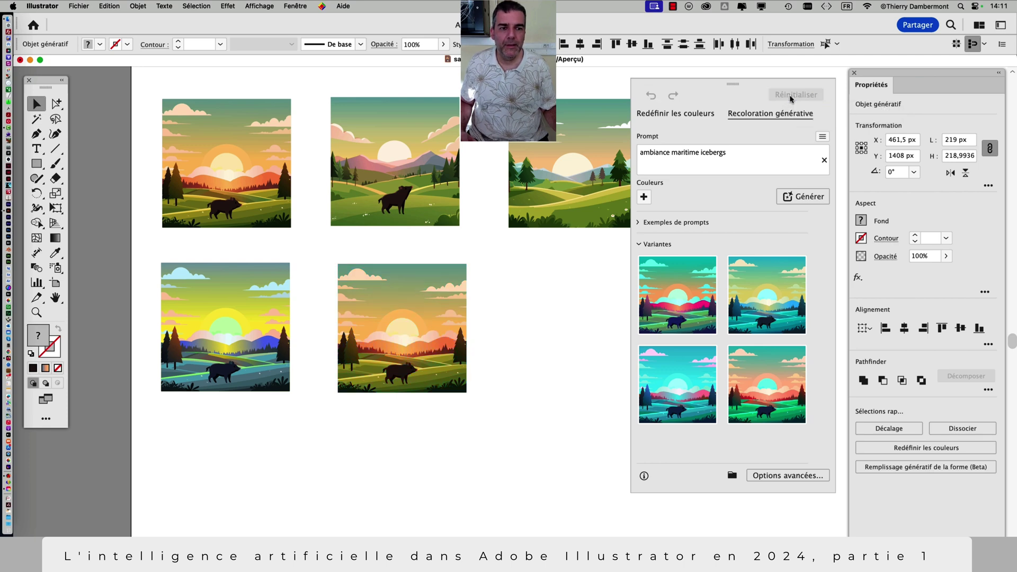
click(773, 403)
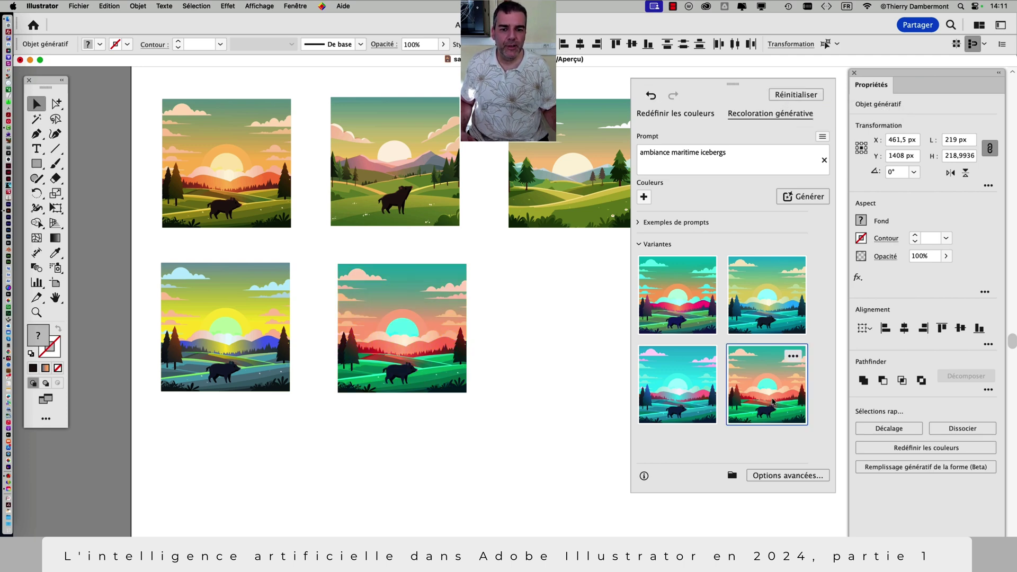
click(794, 96)
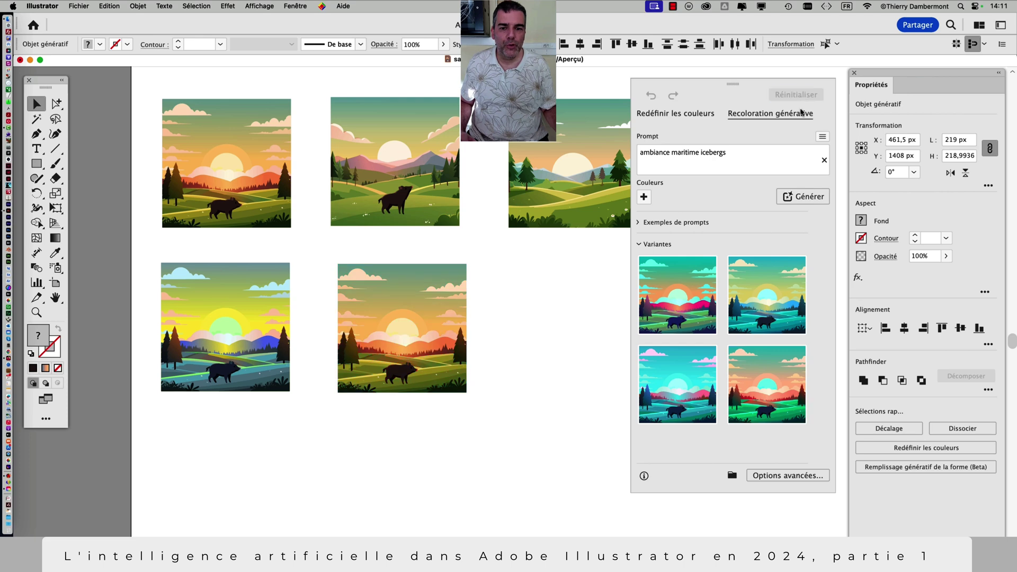
scroll(424, 313, up, 3)
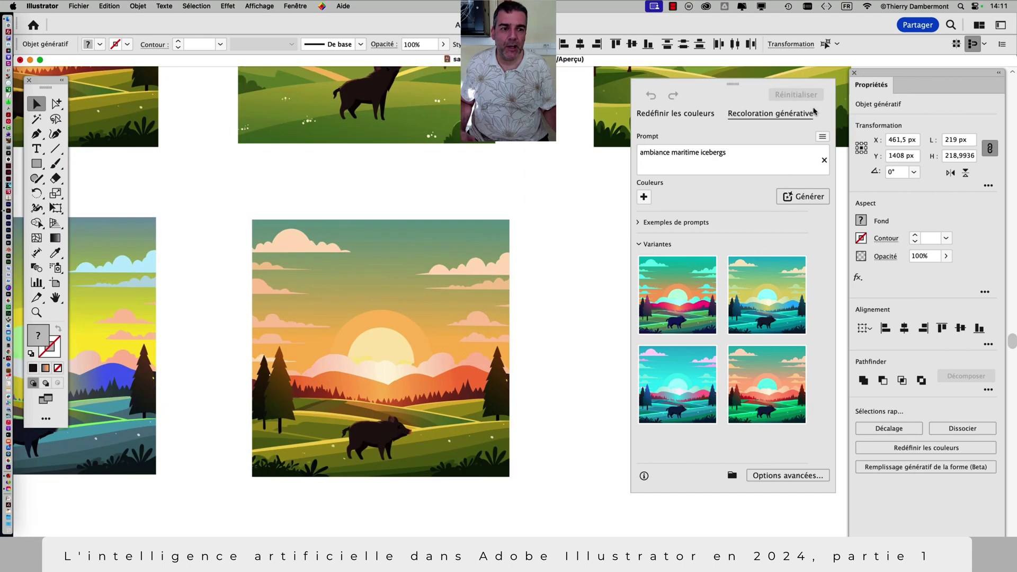
- Compare the red-mountain and blue-mountain variants on the landscape, apply the blue-mountain one and deselect the artwork
click(764, 380)
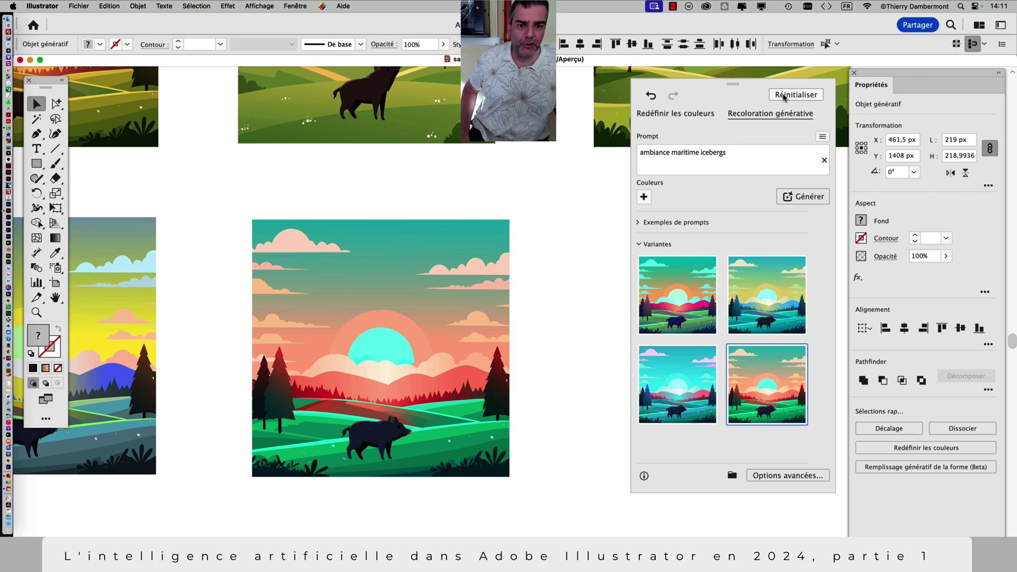
click(788, 279)
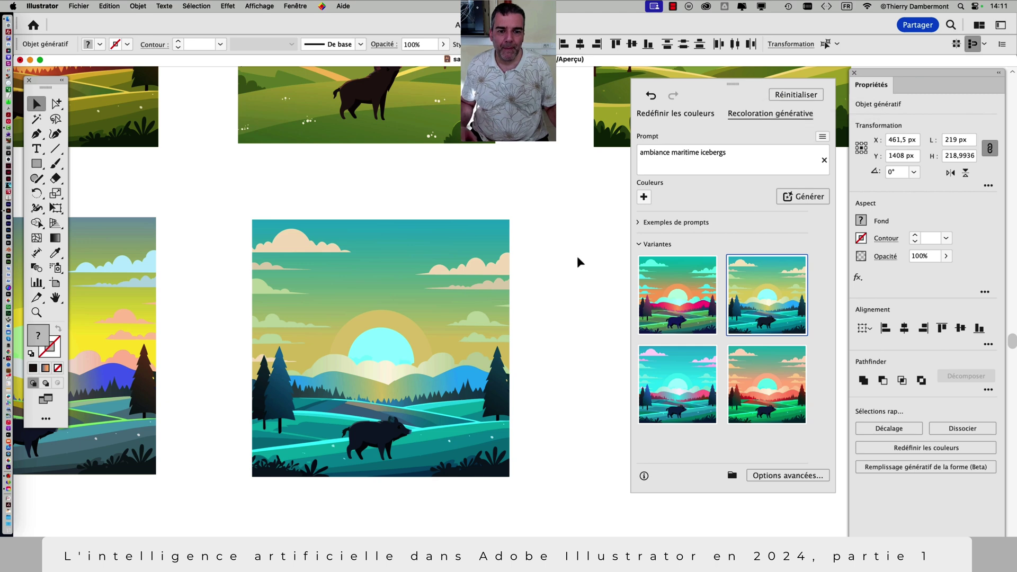
click(604, 291)
- Place a duplicate of the recoloured landscape, without the boar, directly below the original picture
scroll(602, 286, down, 3)
scroll(487, 259, right, 3)
click(377, 230)
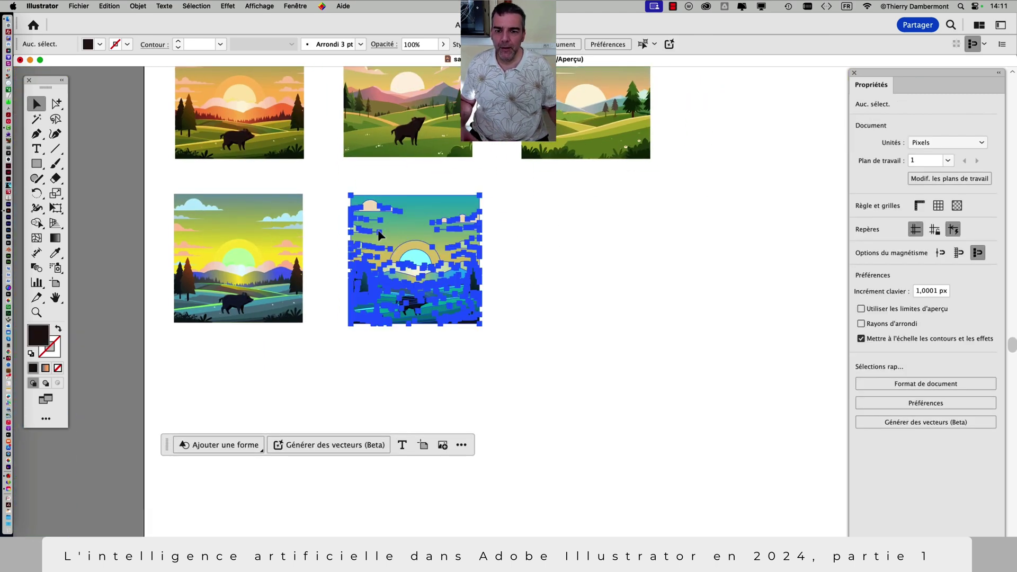
drag(400, 235, 400, 387)
scroll(400, 387, up, 3)
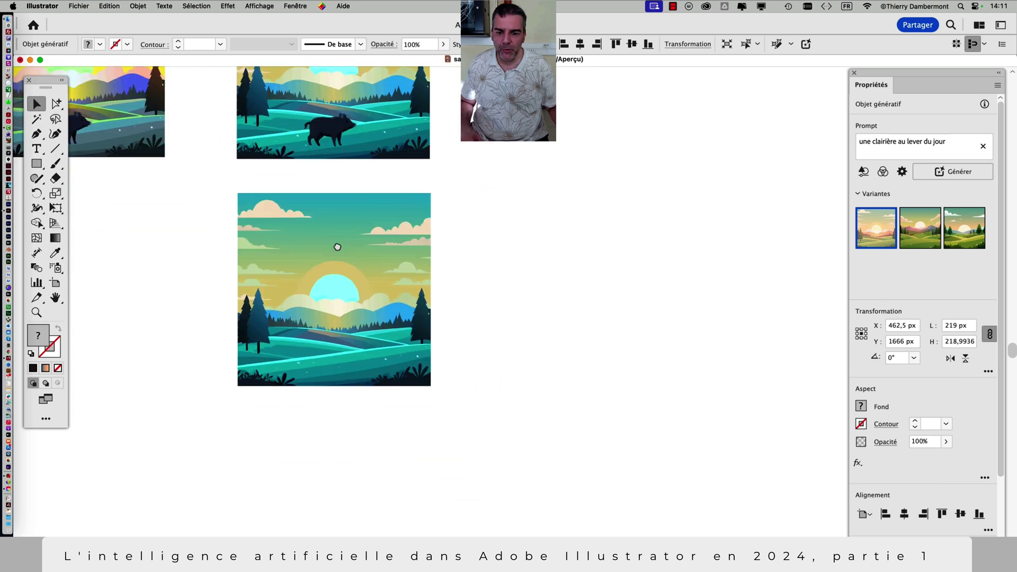
scroll(305, 297, up, 2)
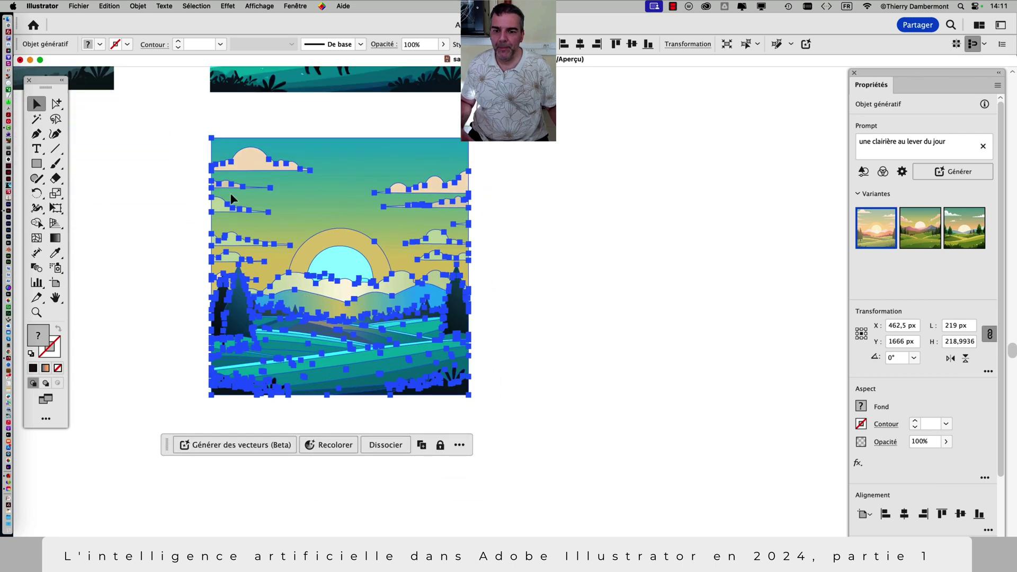
- Generate recolour variants of the duplicated landscape with the prompt "ambiance pop art" and apply the teal-sky variant with purple mountains
click(106, 6)
mouse_move(265, 201)
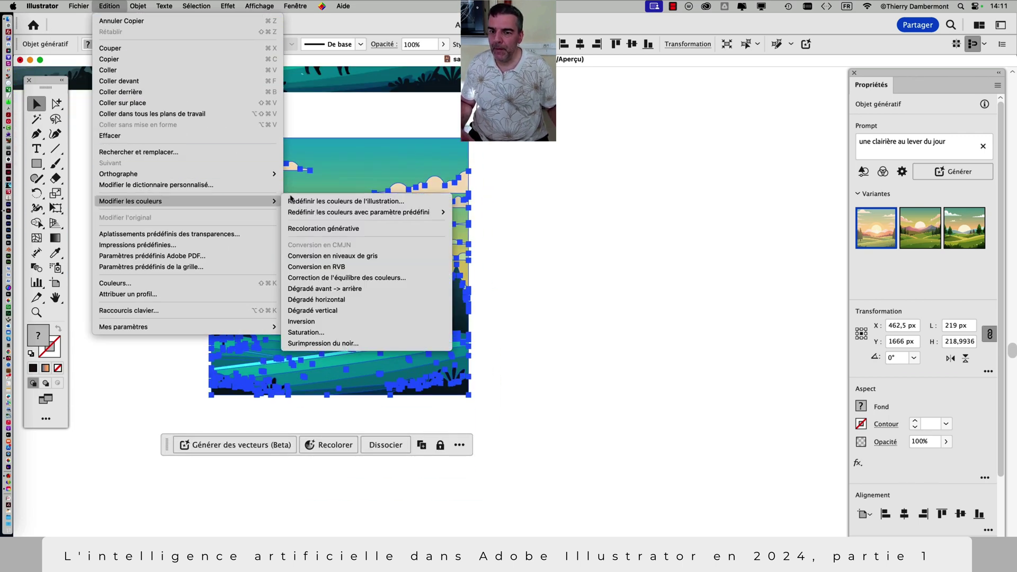
click(345, 228)
click(560, 194)
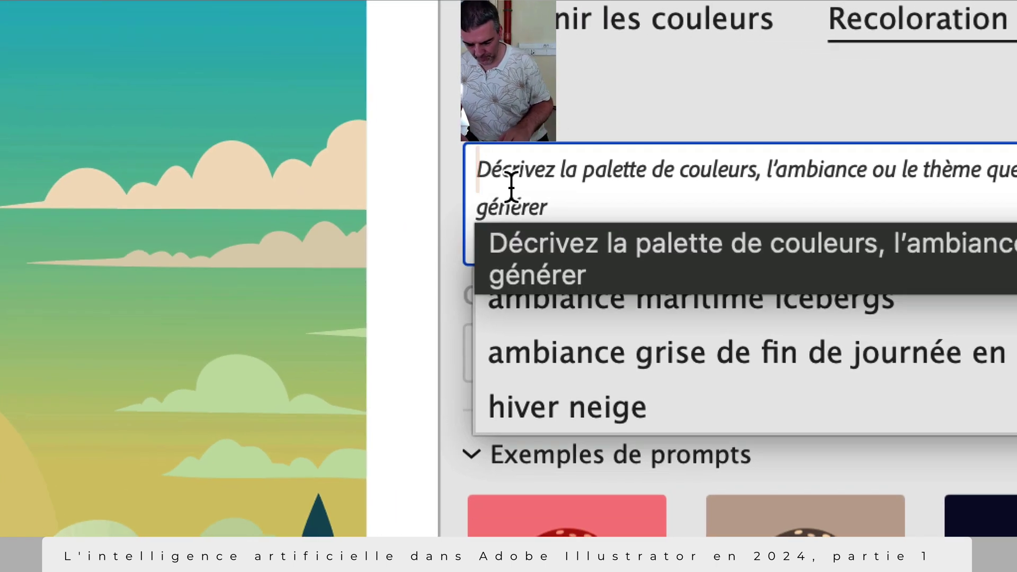
text(ambiance pop)
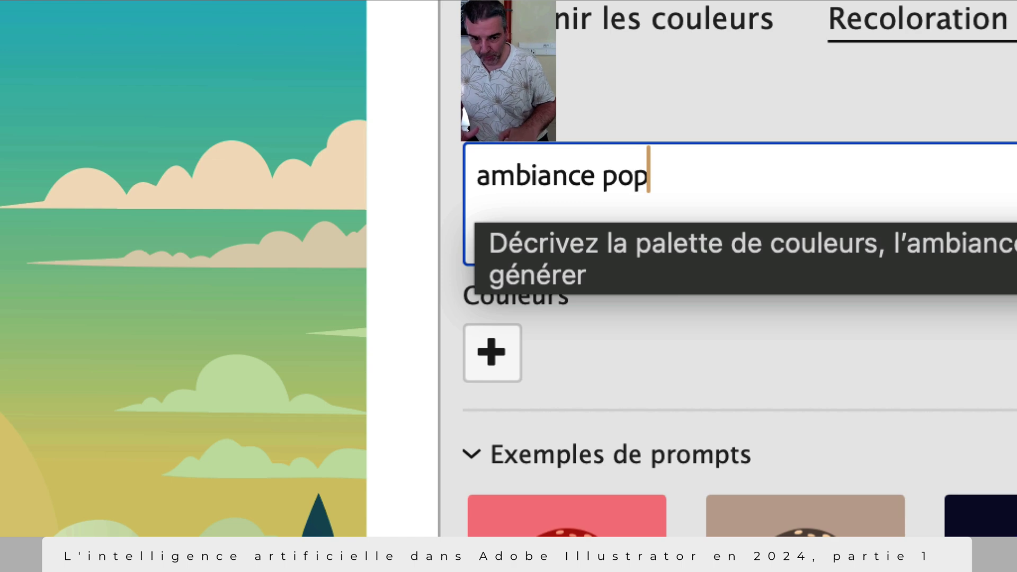
text( art)
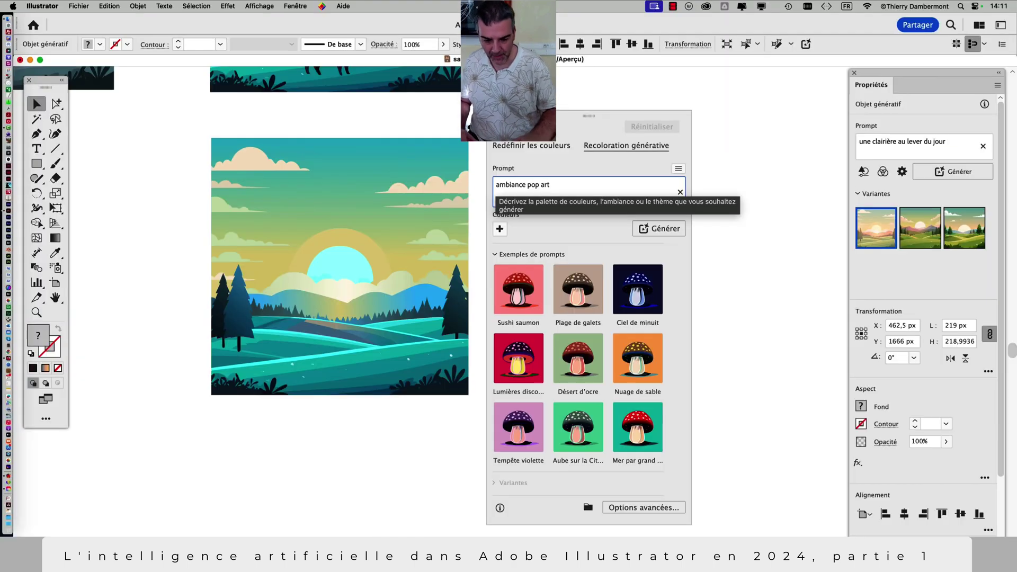
click(683, 231)
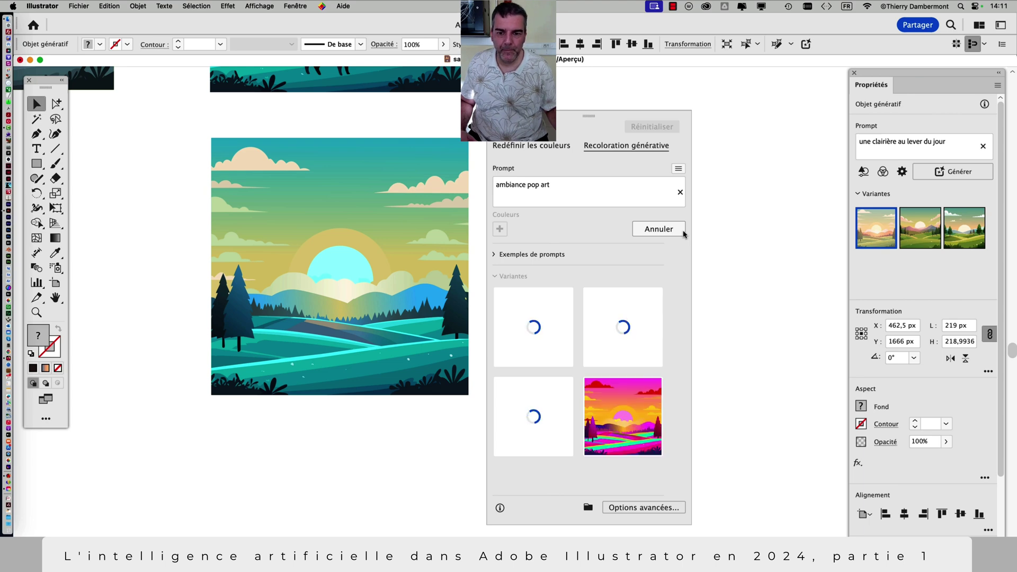
click(621, 428)
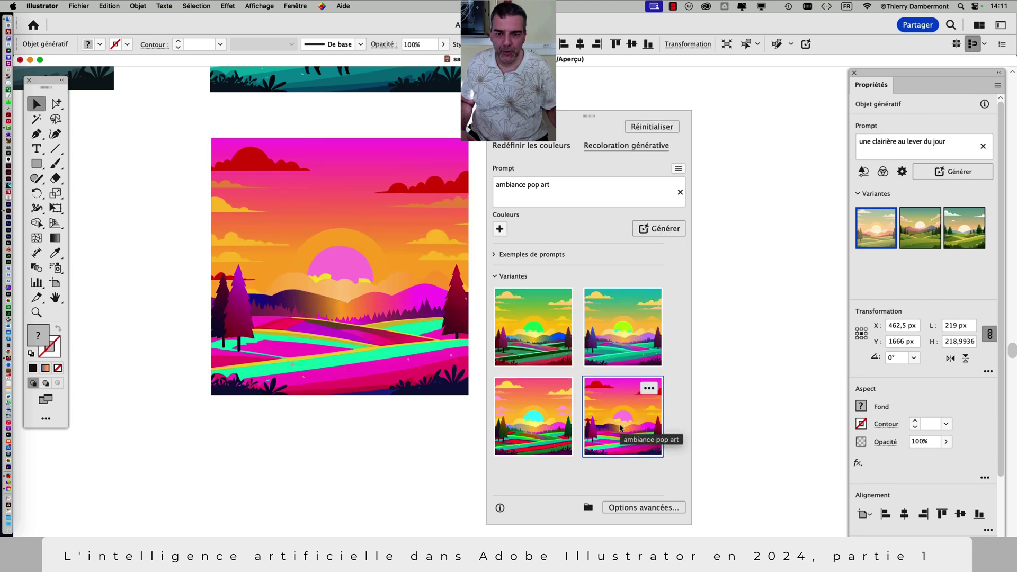
click(597, 344)
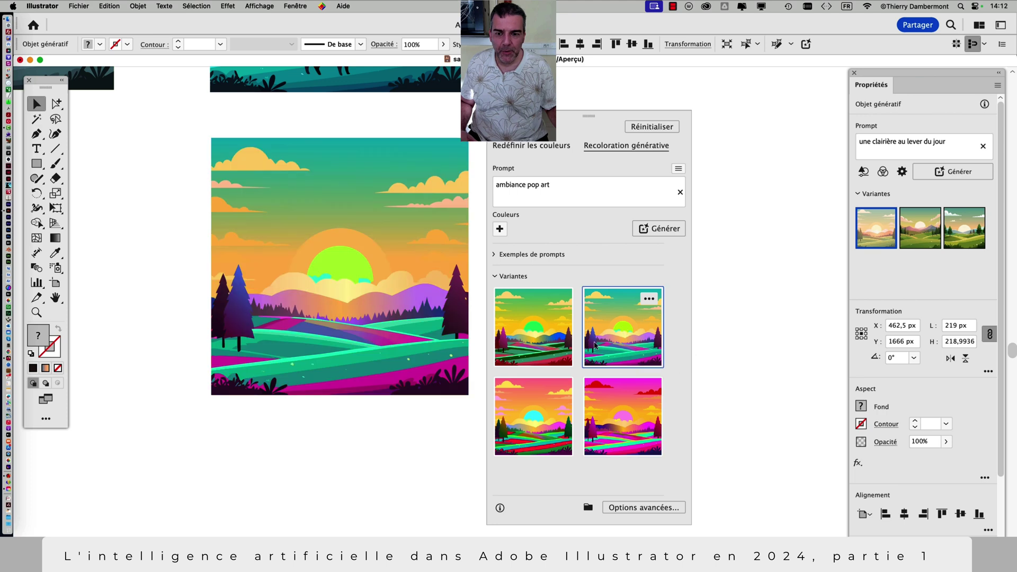
- Compare the four pop art variants on the duplicated landscape, apply the one with the magenta sky and pink sun, and deselect
click(544, 339)
click(542, 416)
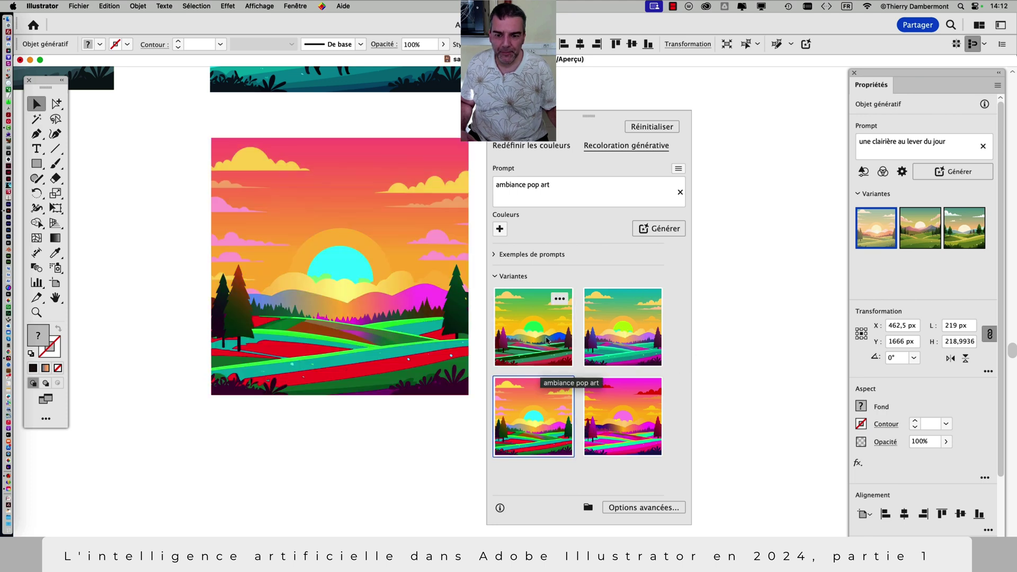
click(548, 339)
click(622, 341)
click(622, 415)
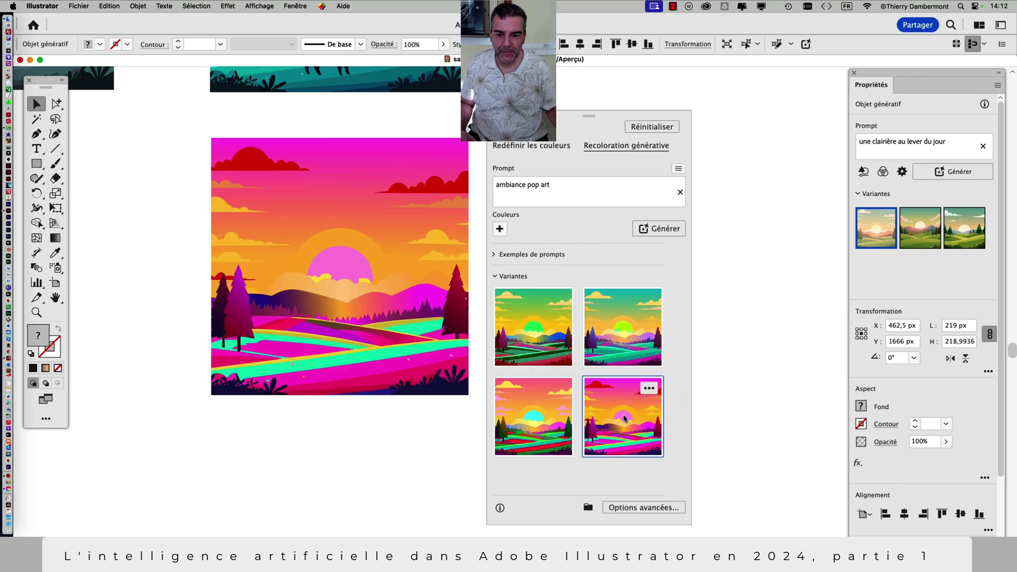
click(623, 350)
click(632, 415)
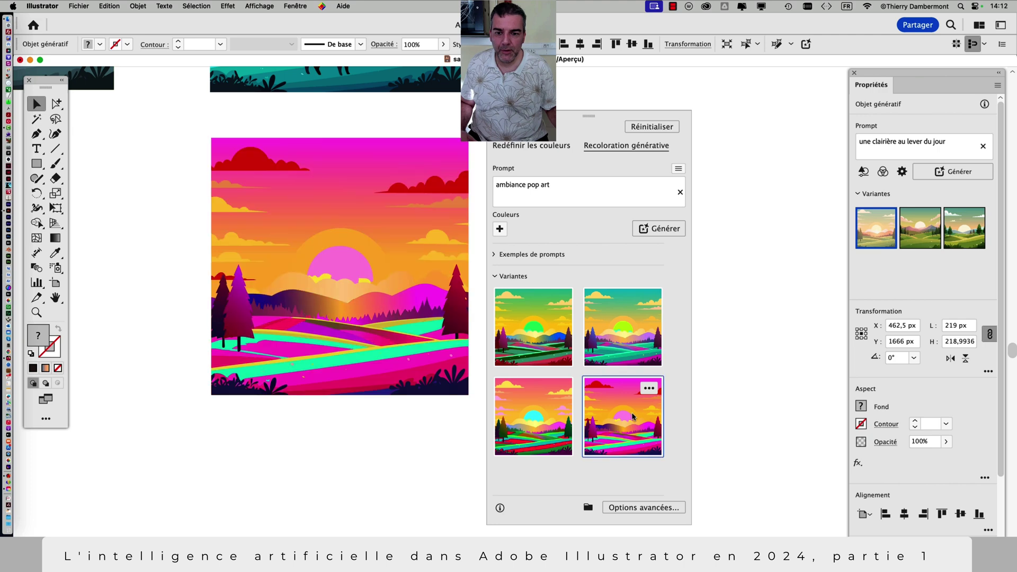
click(536, 204)
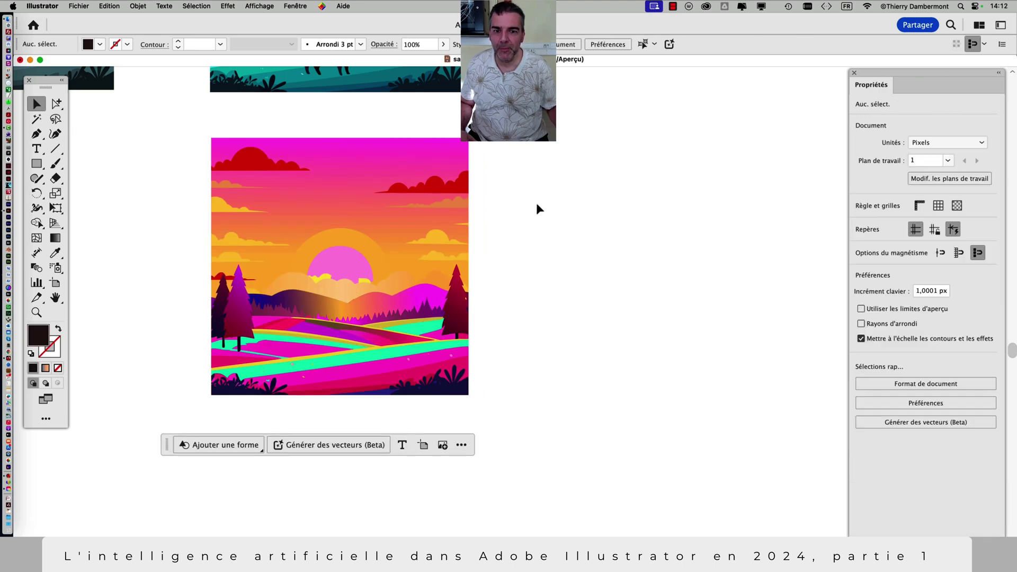
- Copy the boar from the teal landscape onto the pop art landscape below and shift the copy slightly left on the green field
scroll(509, 183, up, 3)
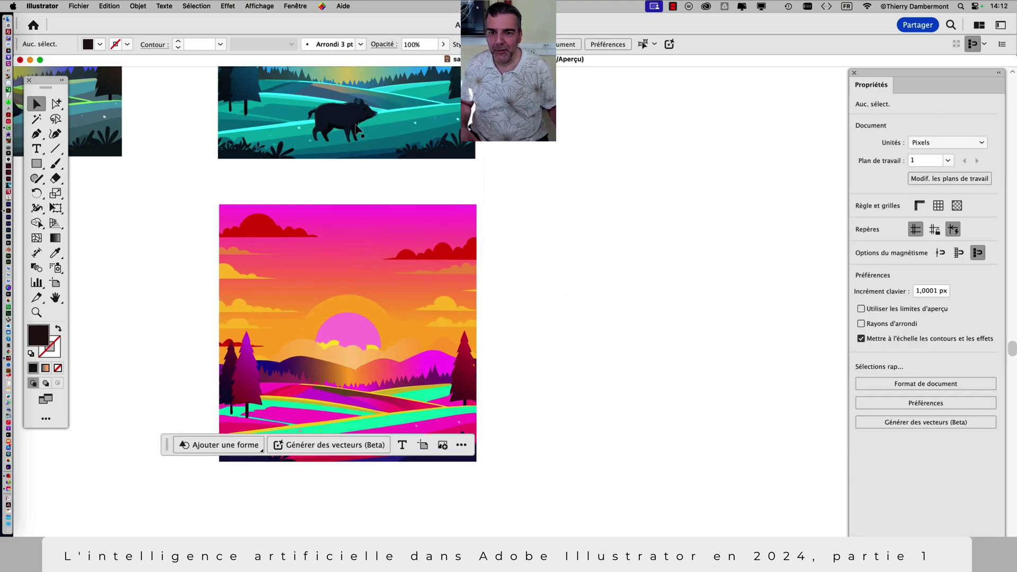
drag(342, 122, 348, 426)
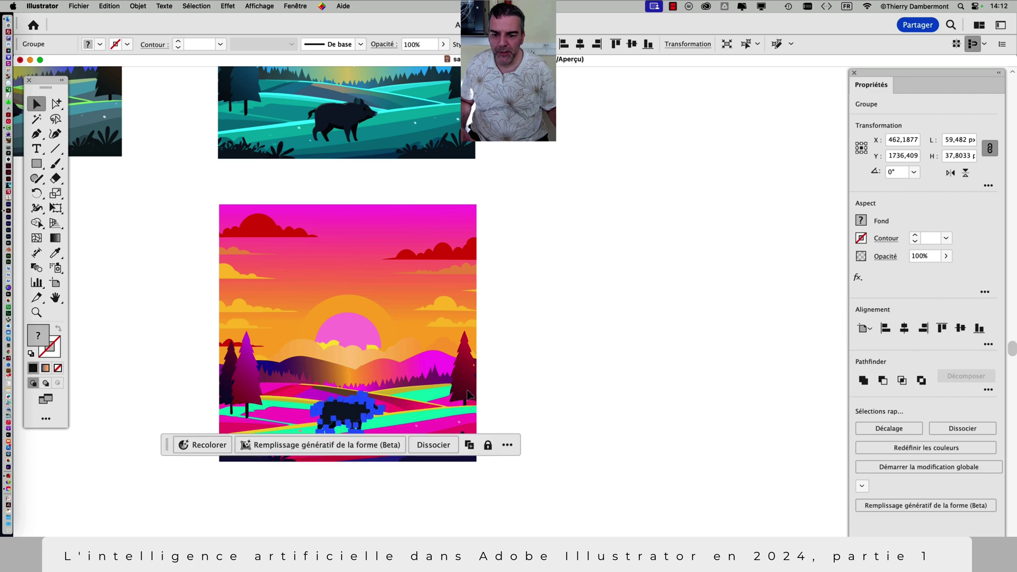
click(486, 393)
scroll(406, 407, down, 5)
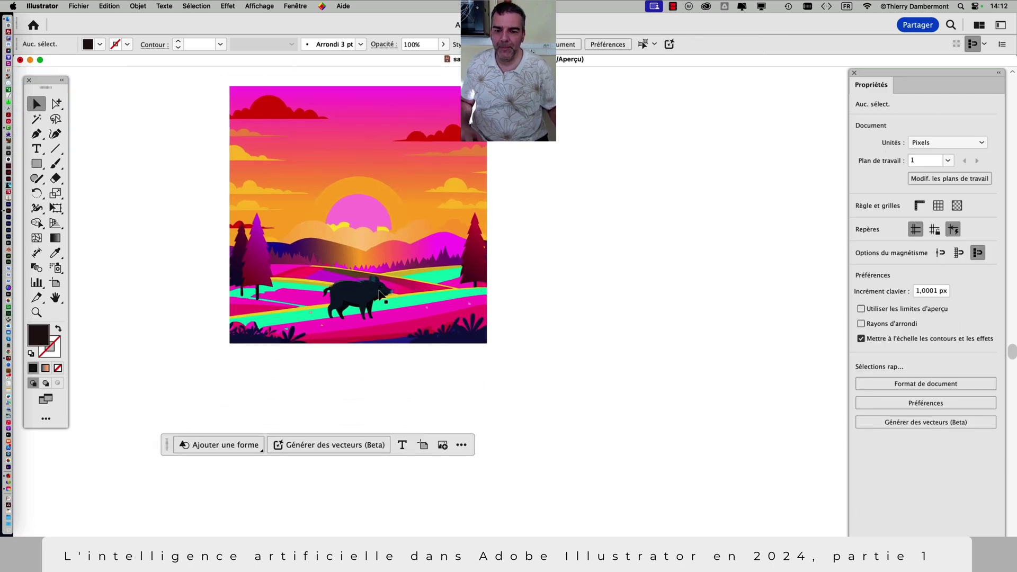
drag(356, 304, 324, 303)
click(558, 312)
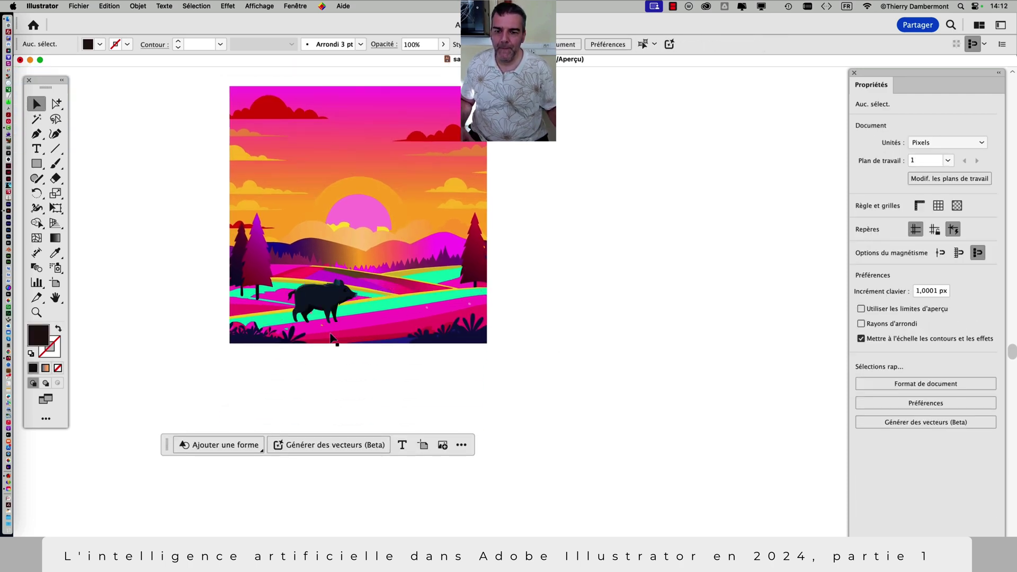
- Save the document under the new name "sangliers - 04.ai" in Adobe Illustrator format
scroll(331, 334, up, 4)
click(78, 6)
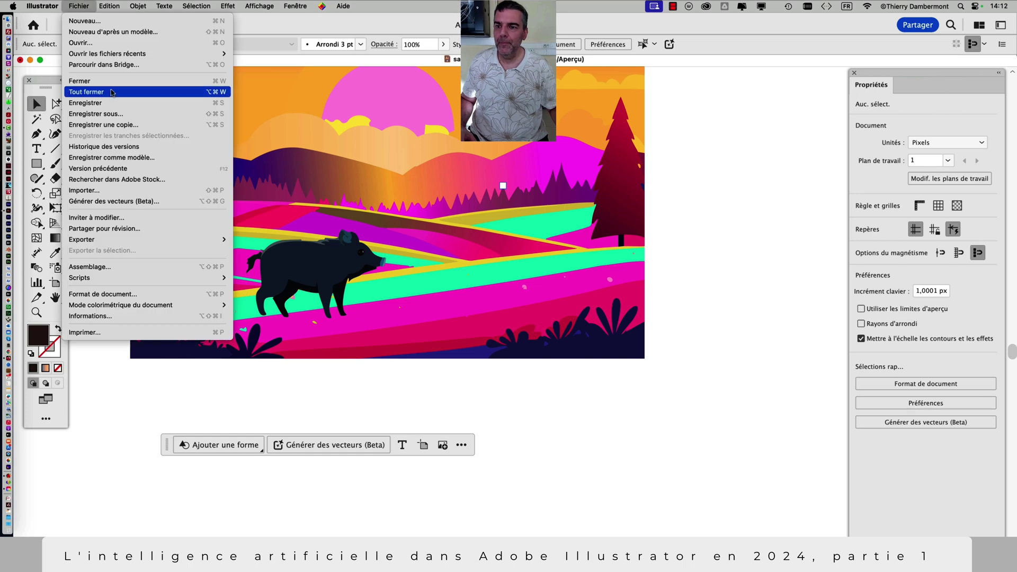
click(565, 132)
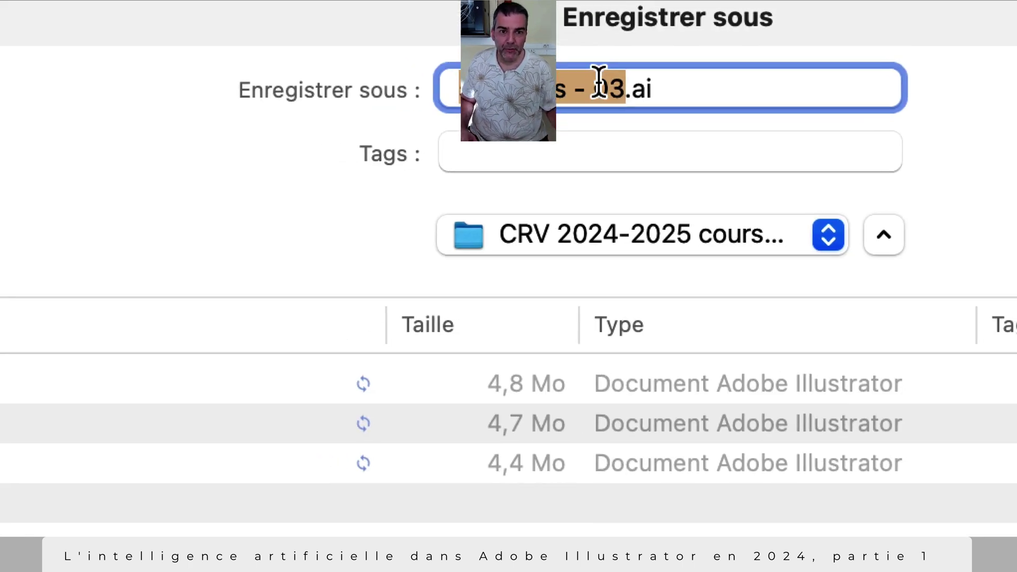
drag(586, 83, 576, 84)
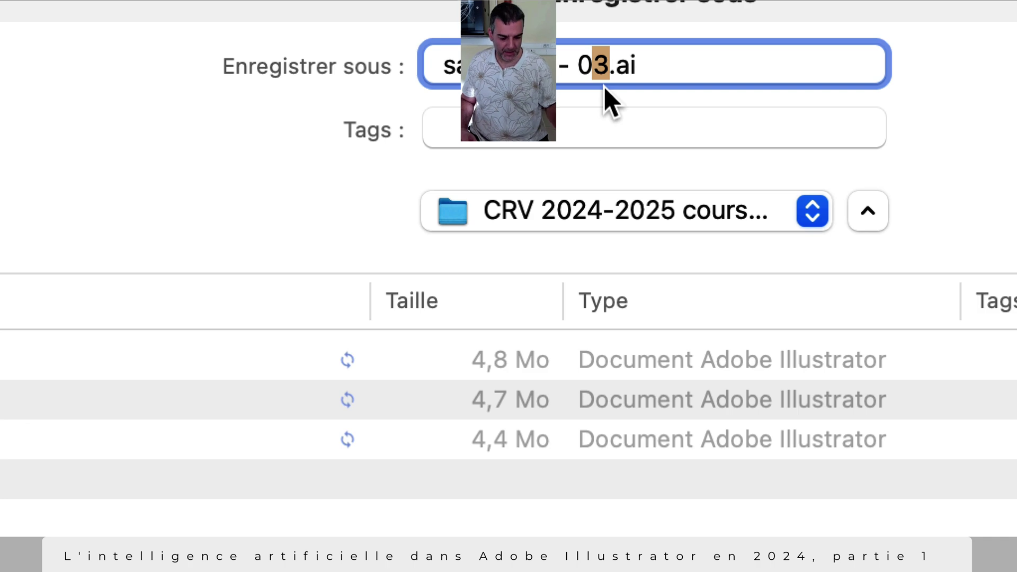
text(4)
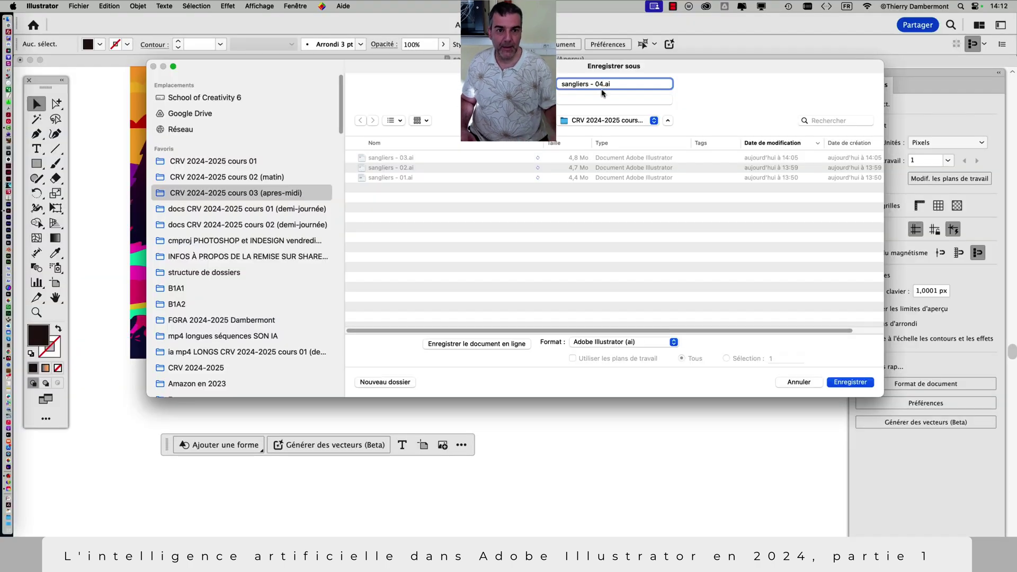
click(850, 381)
click(873, 440)
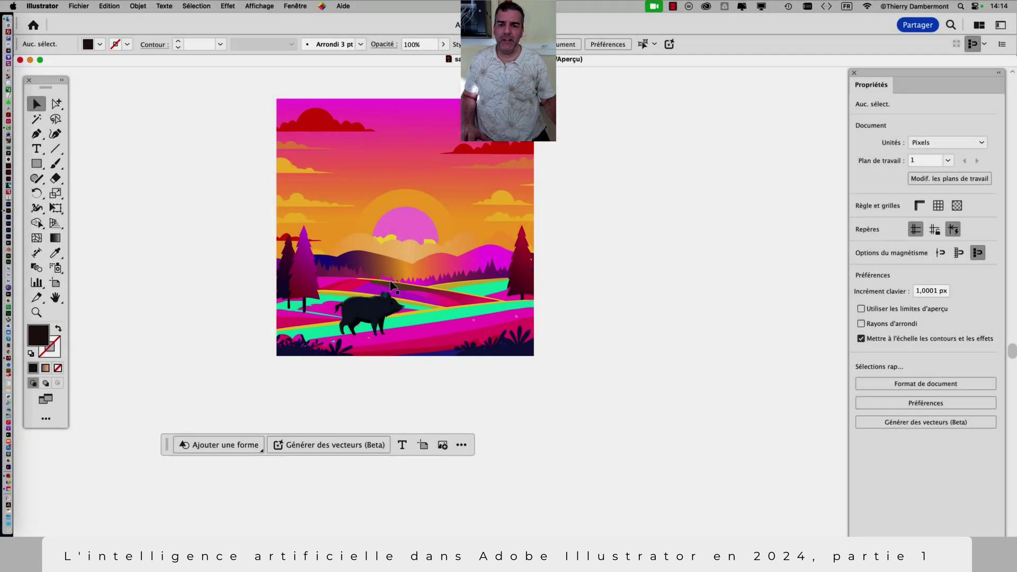
- Duplicate the pop art landscape together with its boar into the empty space to its right
scroll(397, 286, down, 2)
scroll(398, 286, right, 5)
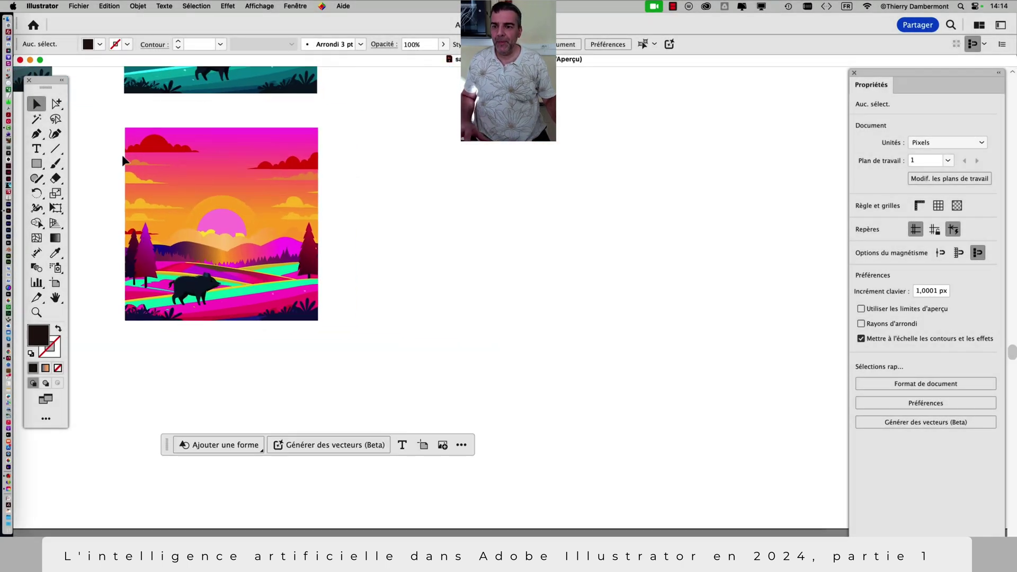
click(223, 250)
drag(223, 250, 531, 256)
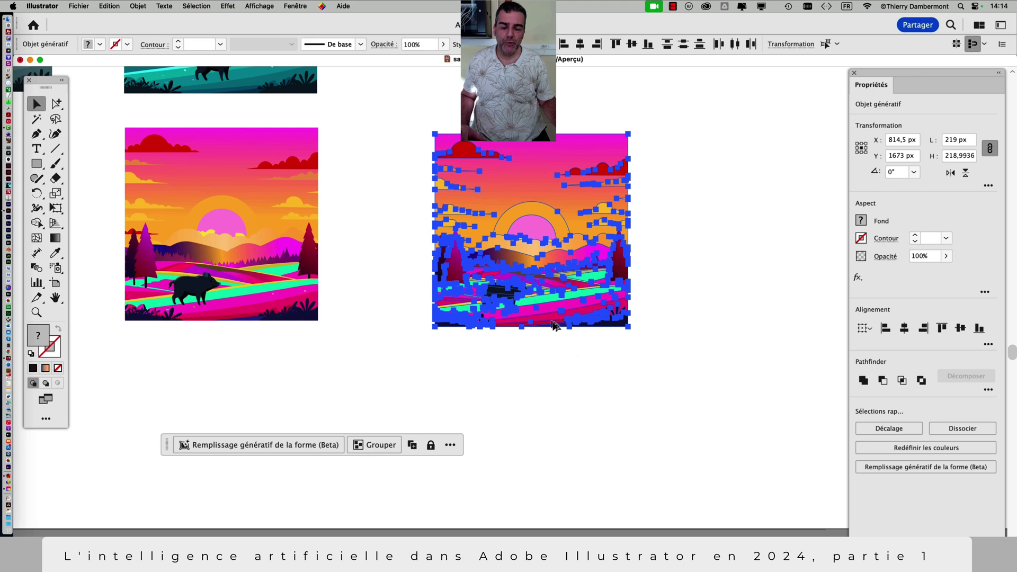
key(super+equal)
key(super+equal)
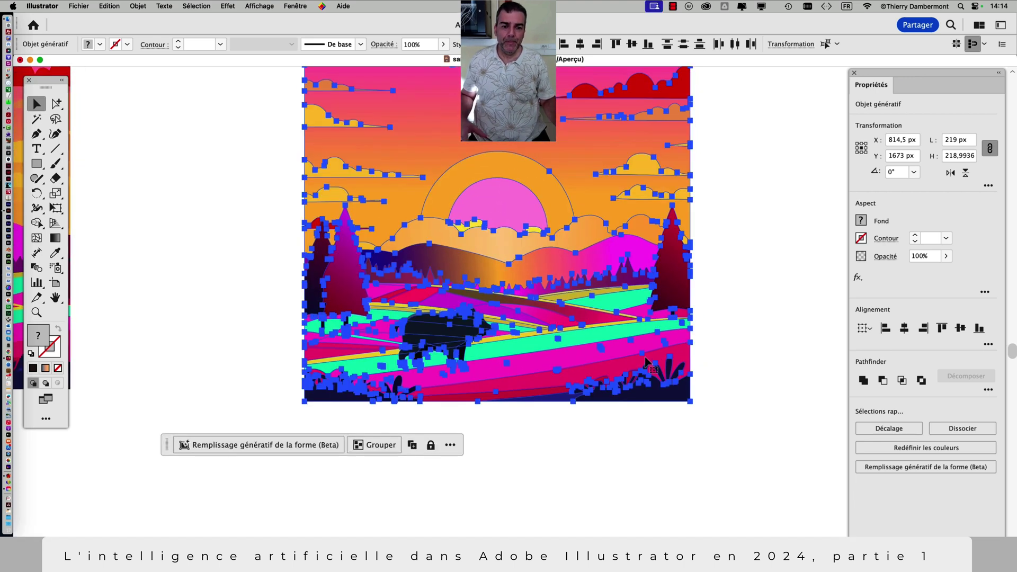
click(749, 334)
- Select only the background landscape of the duplicate, without the boar, and lock it
click(638, 207)
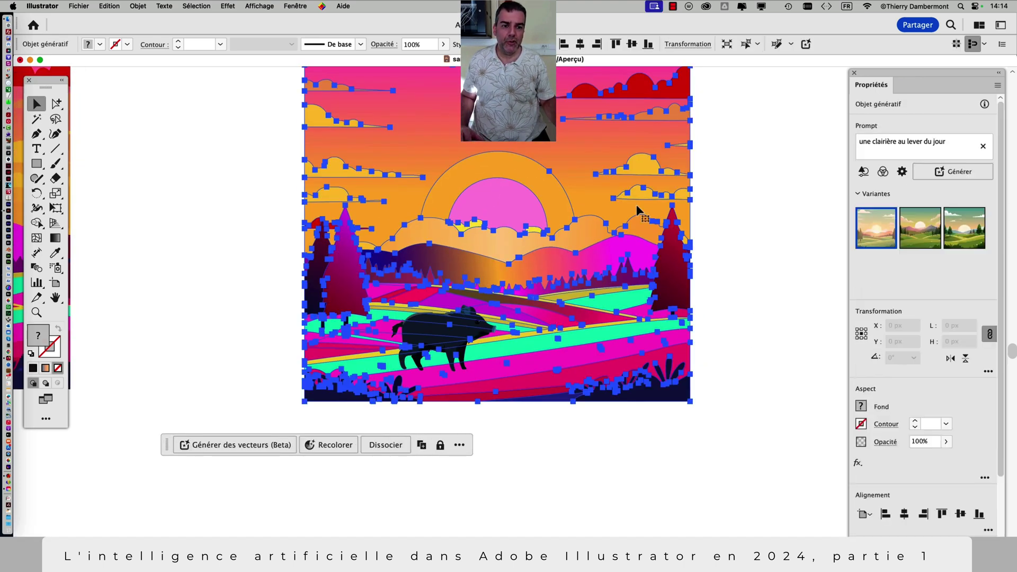
scroll(468, 349, up, 1)
scroll(468, 350, up, 3)
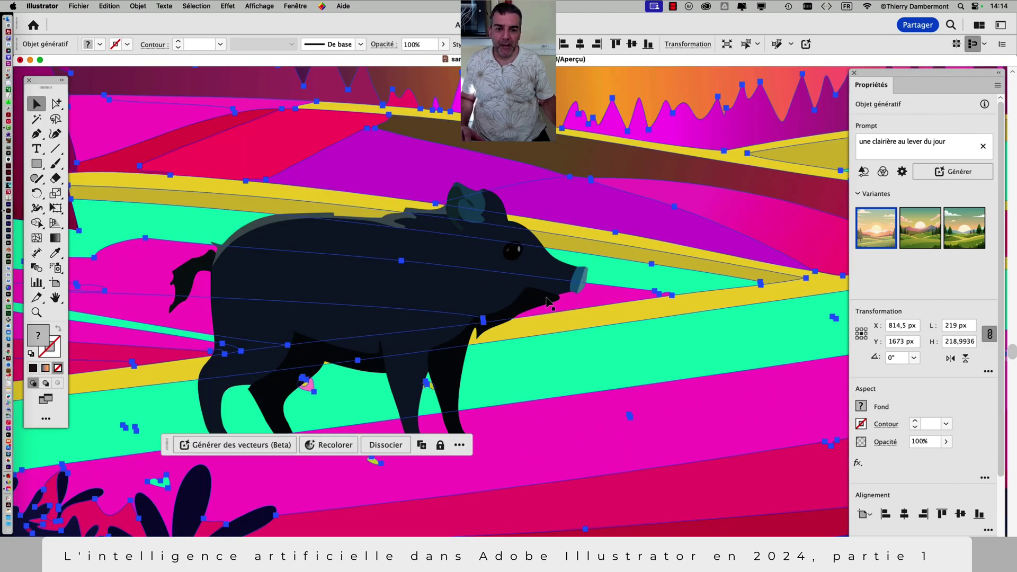
scroll(356, 333, down, 3)
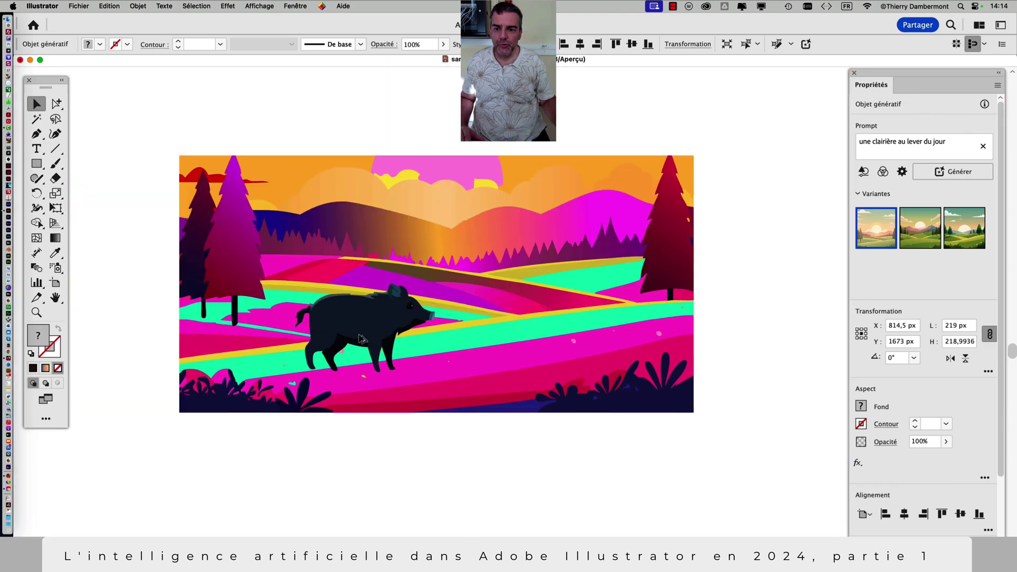
click(164, 281)
click(222, 285)
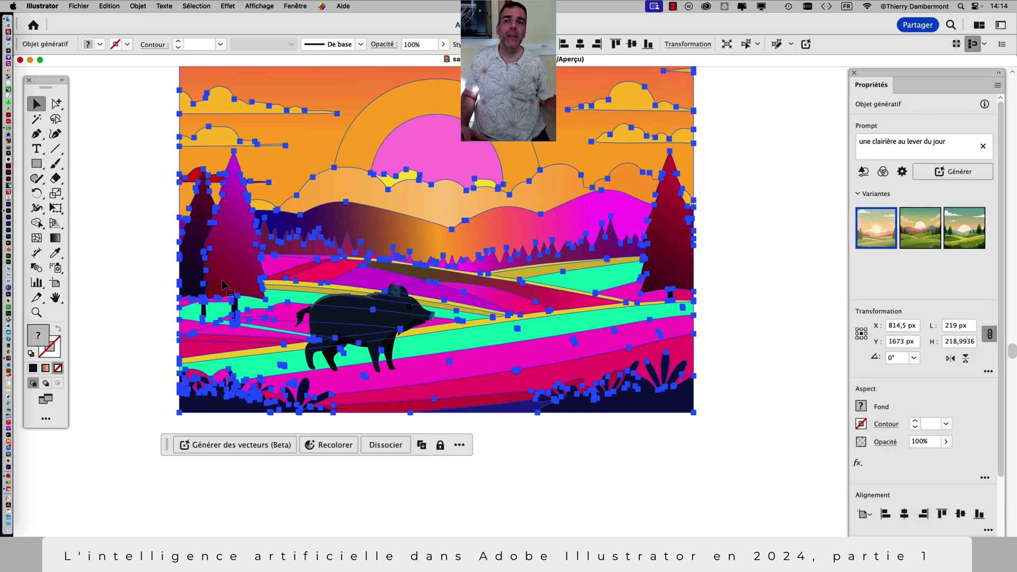
click(138, 6)
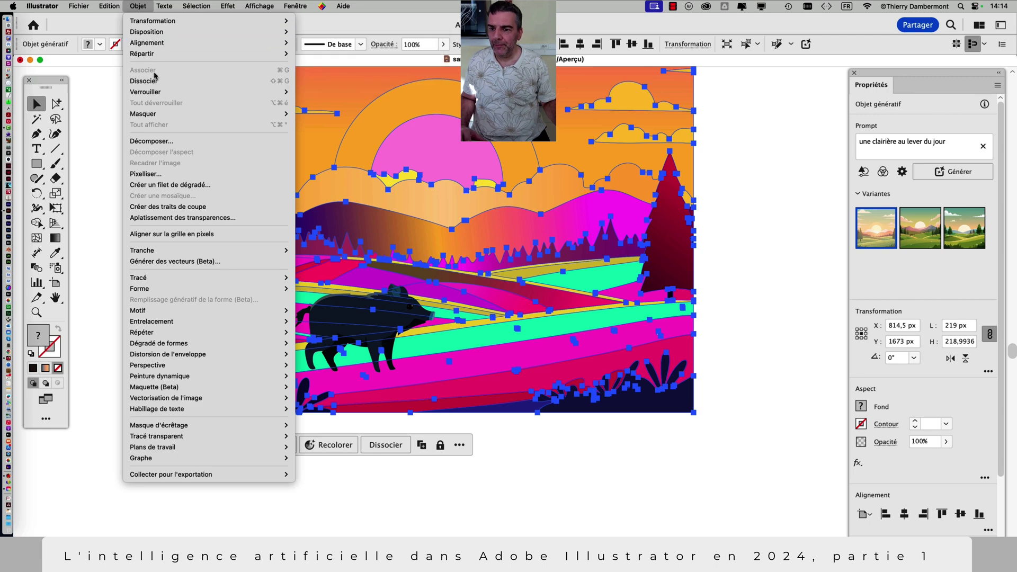
mouse_move(161, 94)
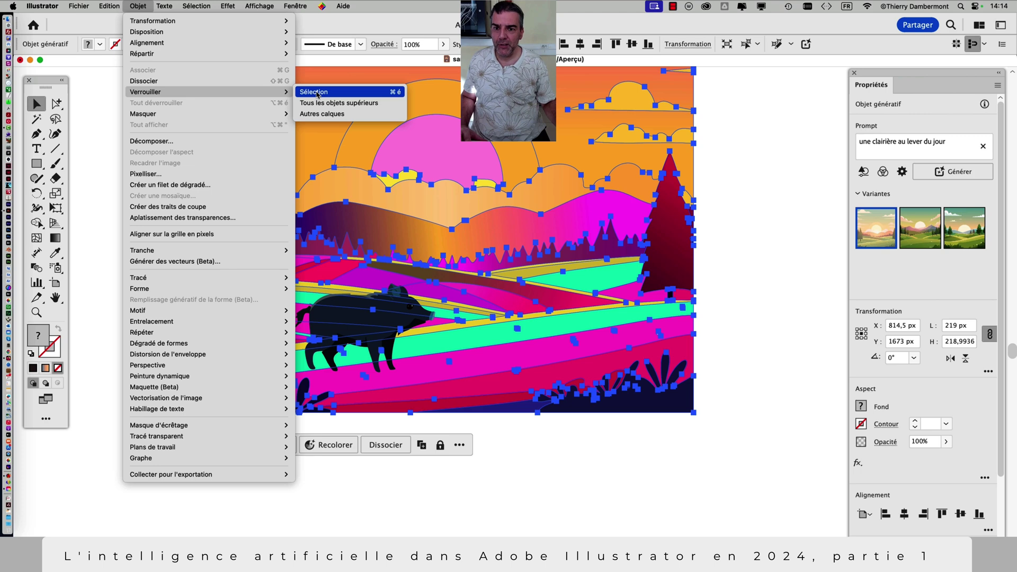
click(317, 92)
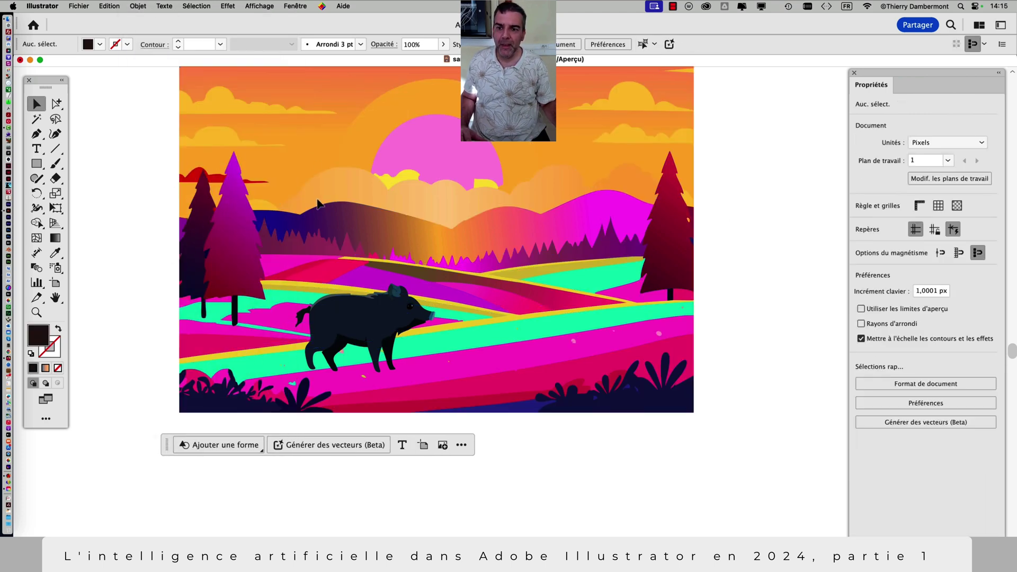
- Show the document's layer list and place it beside the duplicated artwork, clear of the picture
scroll(564, 249, right, 3)
scroll(565, 249, up, 2)
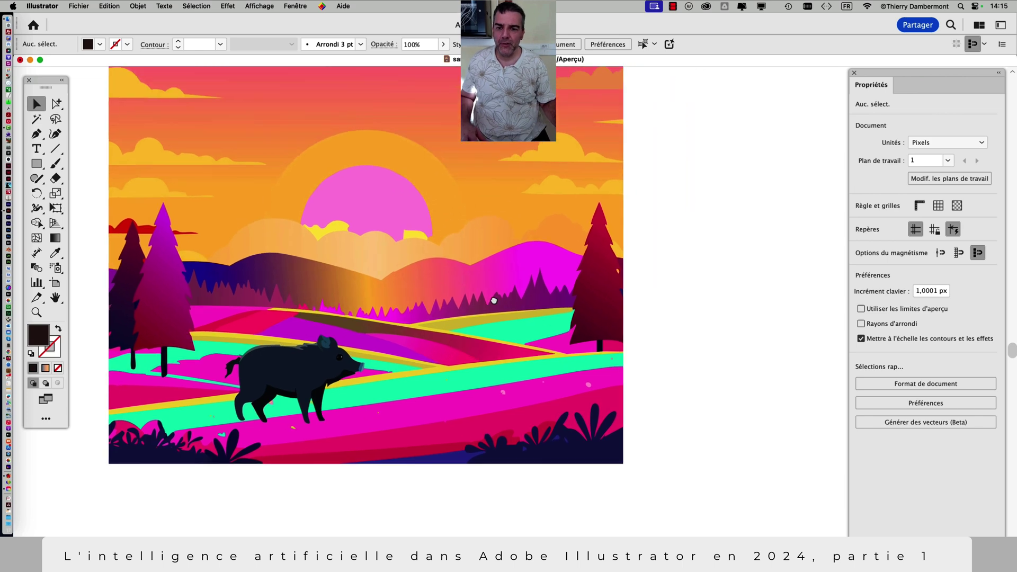
click(295, 6)
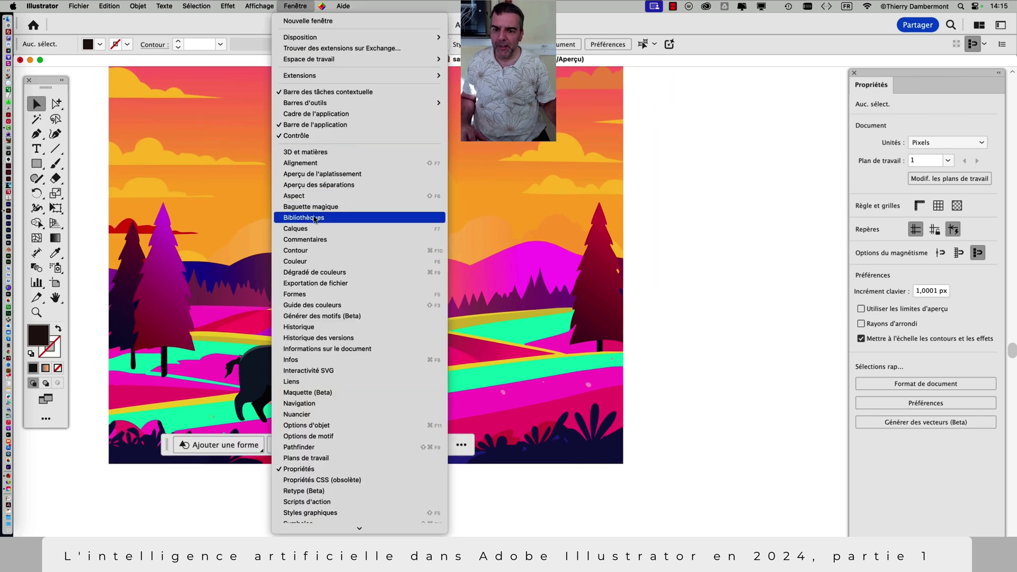
click(314, 228)
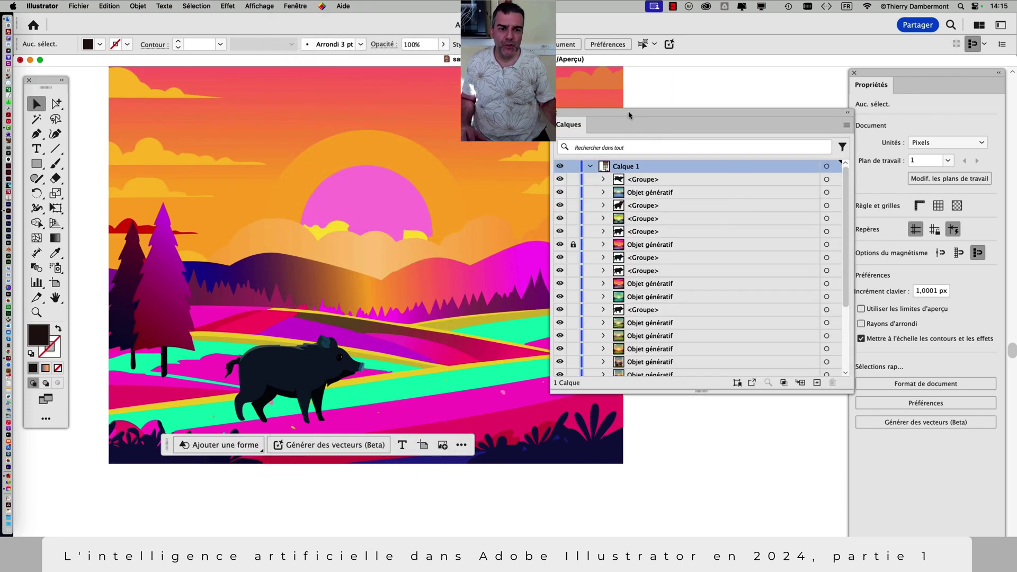
drag(628, 115, 736, 90)
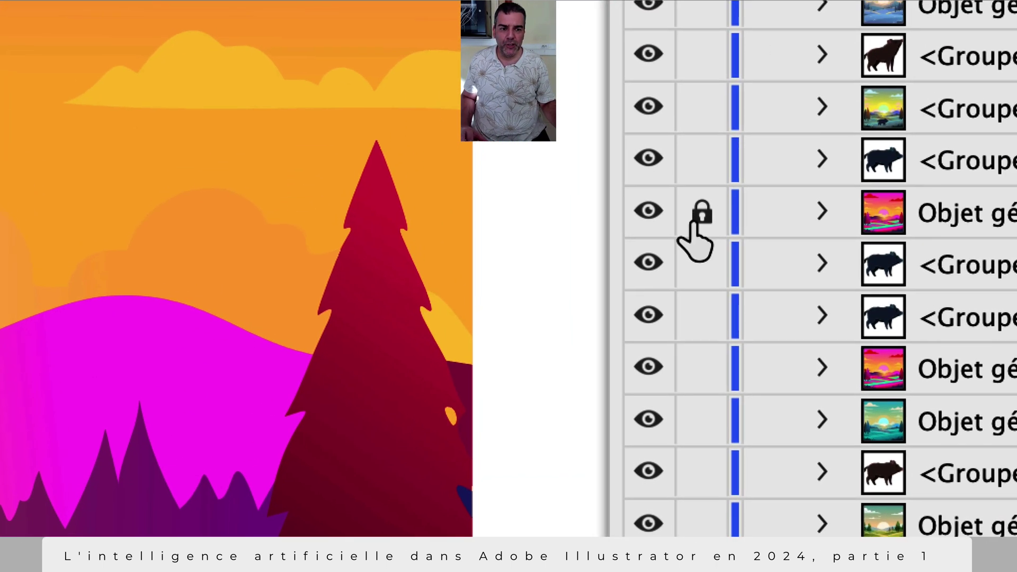
- Unlock the duplicated pop art landscape in the layer list and select it
click(723, 174)
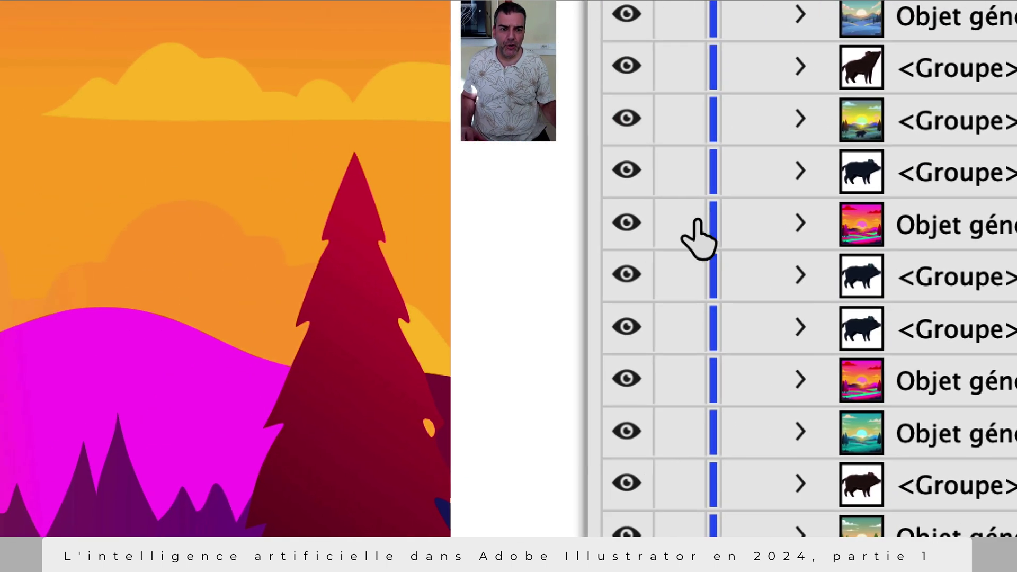
click(687, 225)
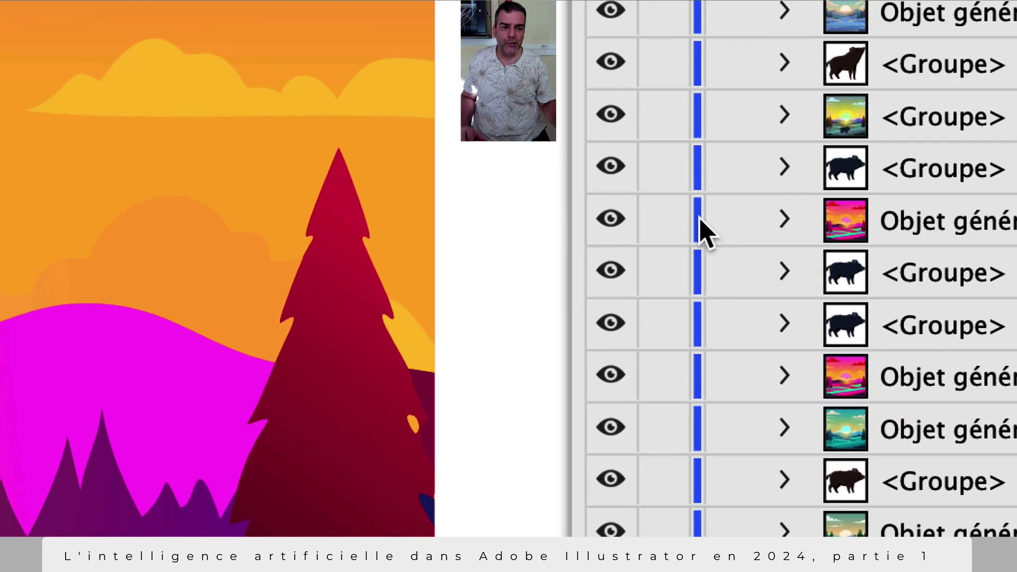
key(ctrl+a)
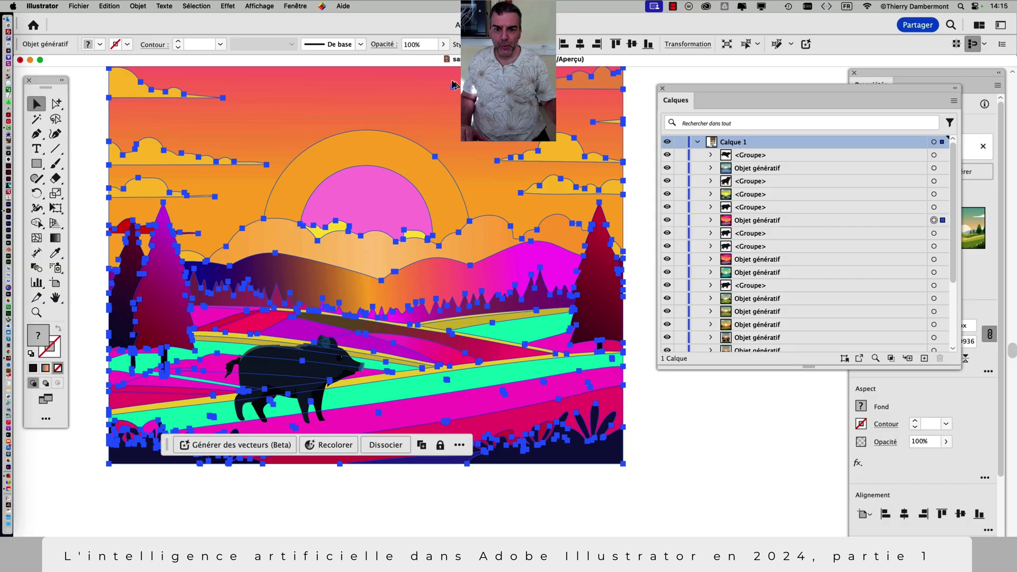
- Lock the duplicated pop art landscape in the layer list and select the boar standing in front of it
key(ctrl+shift+a)
scroll(536, 201, down, 5)
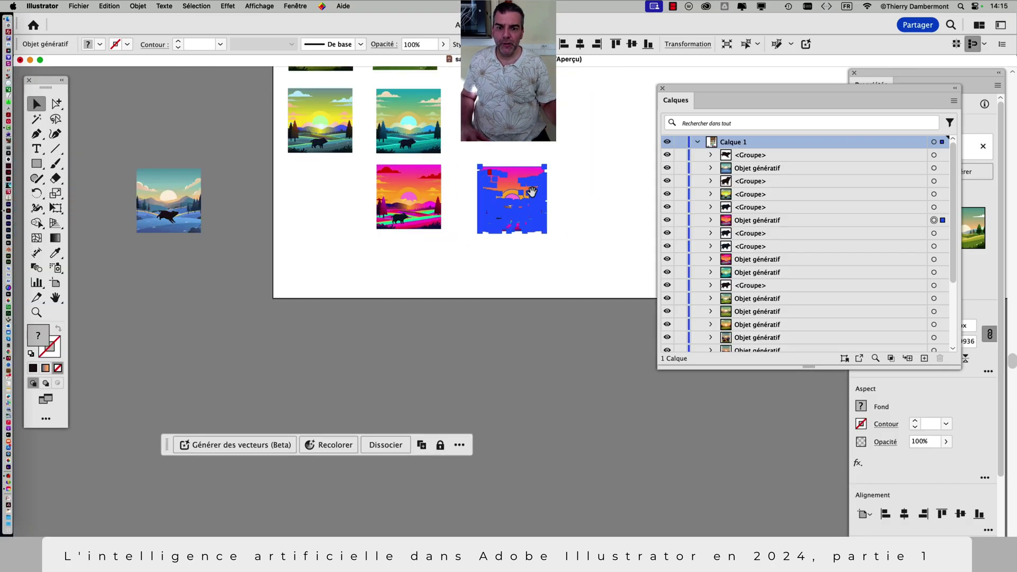
drag(534, 199, 508, 516)
scroll(507, 516, down, 2)
click(507, 516)
scroll(501, 440, up, 4)
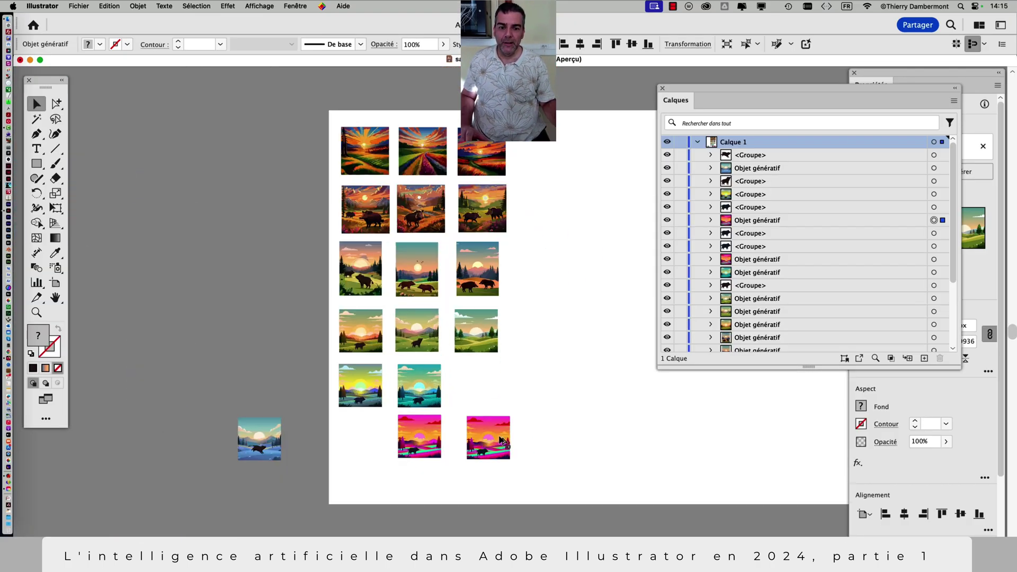
scroll(501, 439, up, 3)
drag(501, 440, 392, 264)
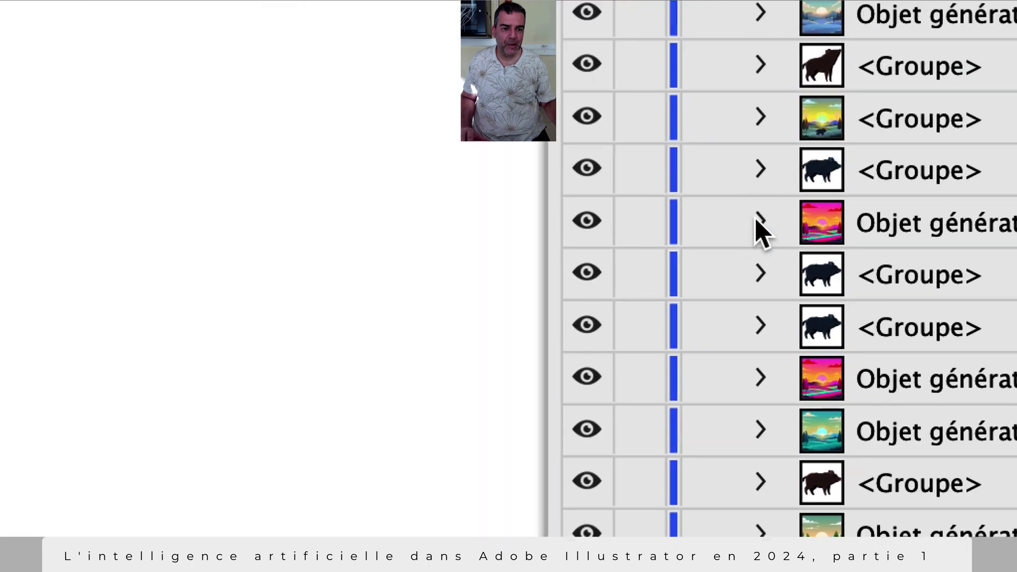
click(736, 224)
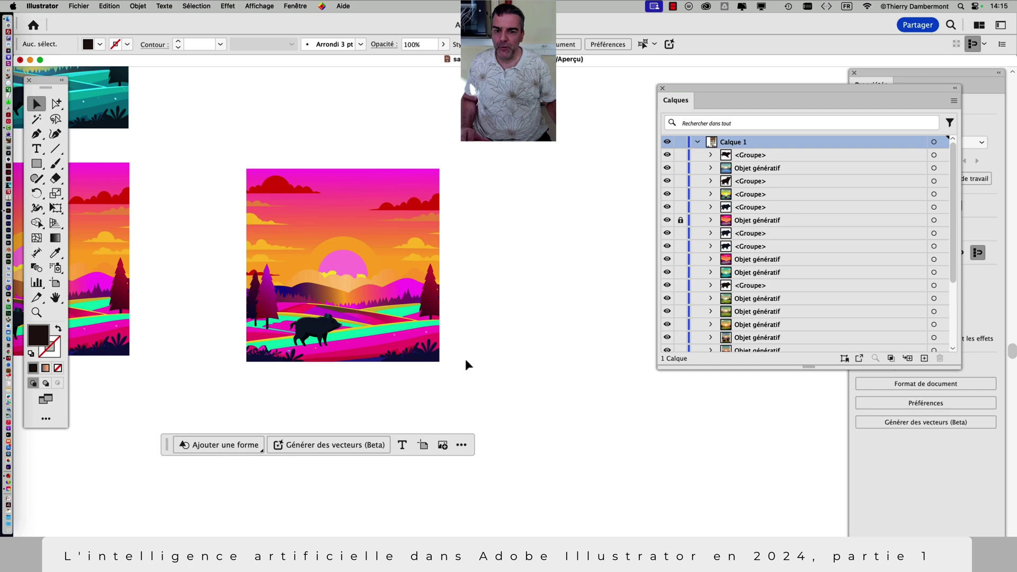
click(318, 329)
scroll(318, 329, up, 2)
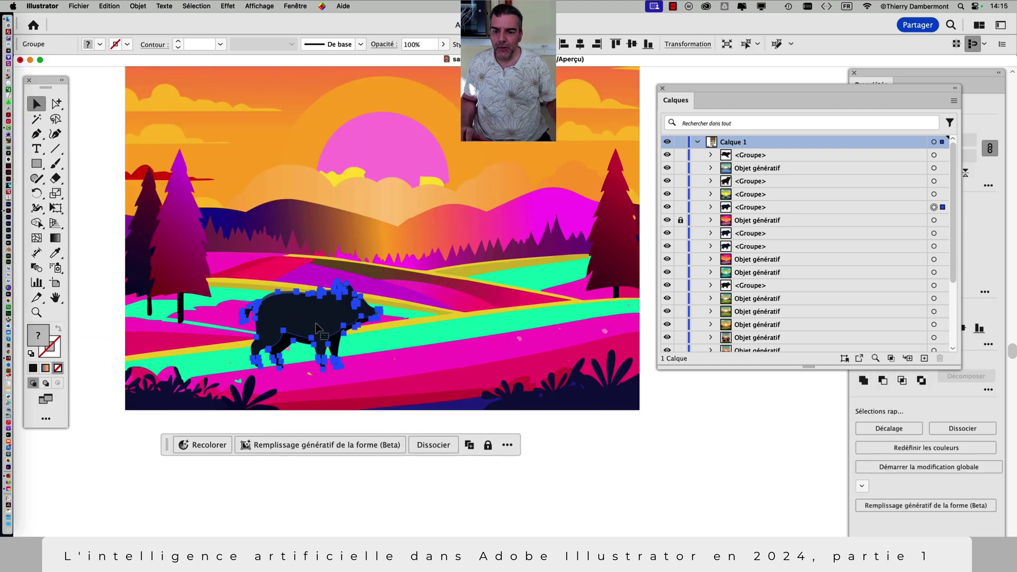
- Move the boar to the right across the locked pop art landscape, leaving the background in place
scroll(318, 329, up, 2)
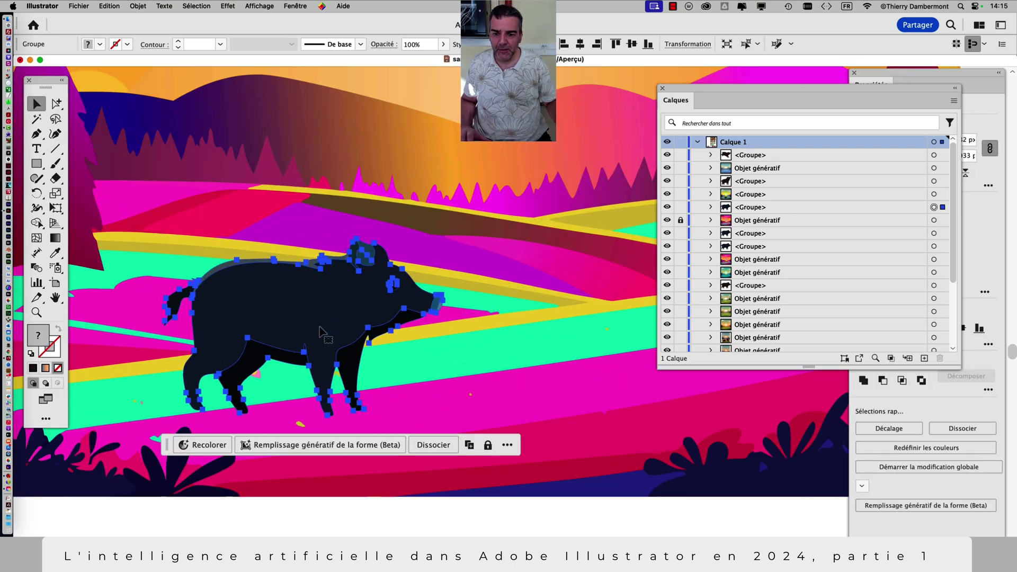
scroll(320, 331, up, 3)
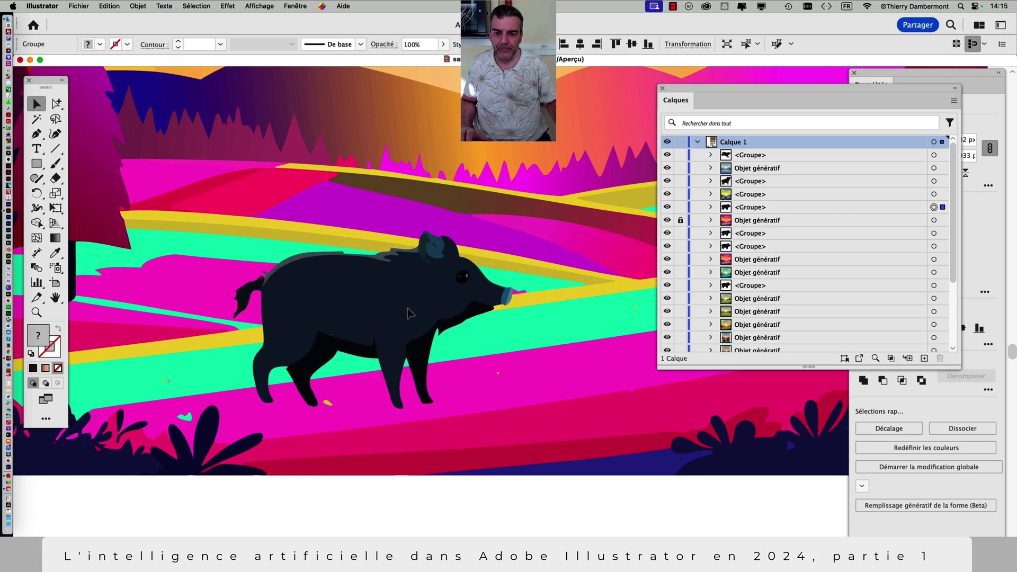
key(super+z)
key(super+z)
key(super+z)
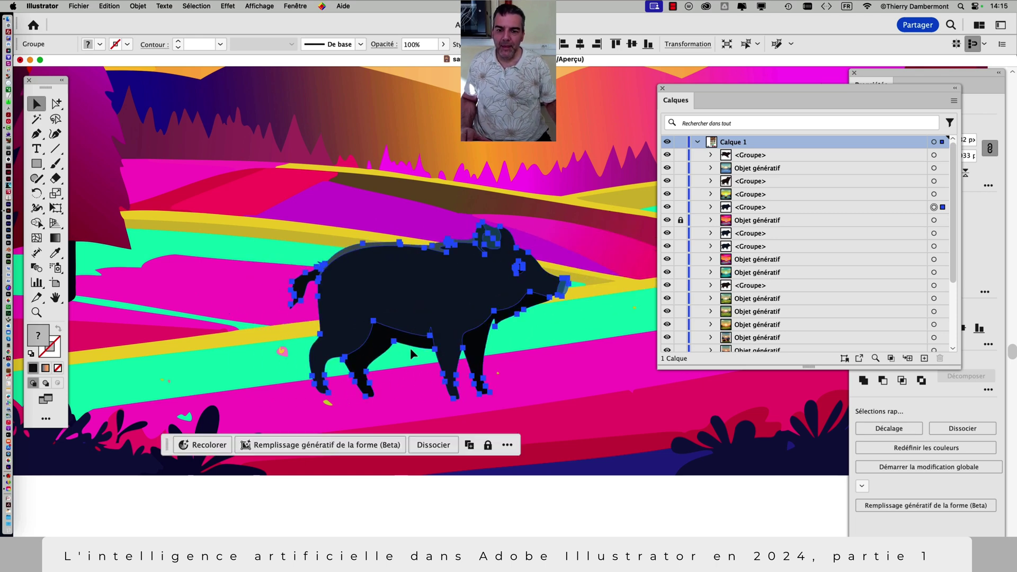
scroll(496, 320, up, 3)
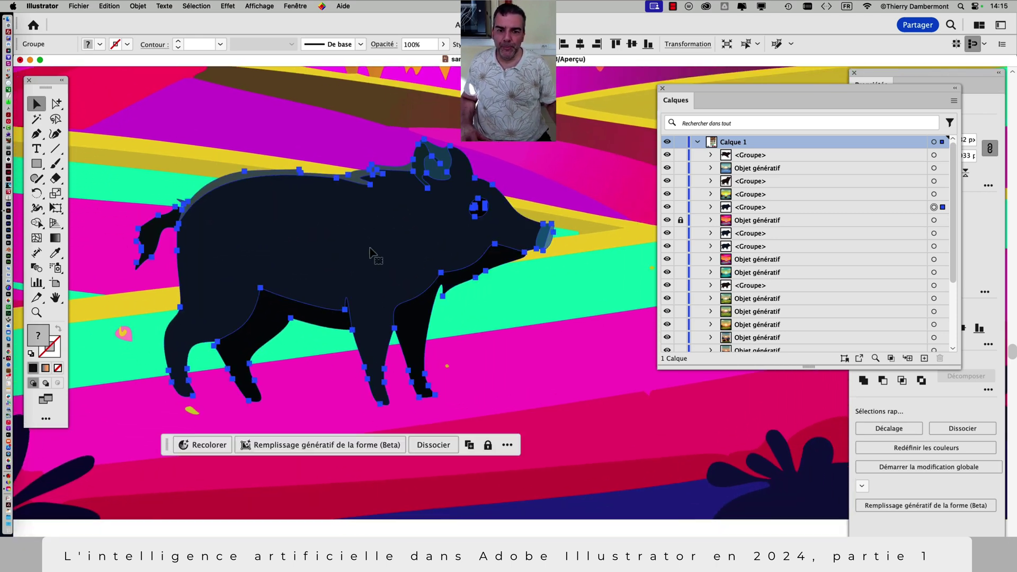
- Move the layer list, contextual task bar and toolbox clear of the enlarged boar
drag(698, 94, 798, 91)
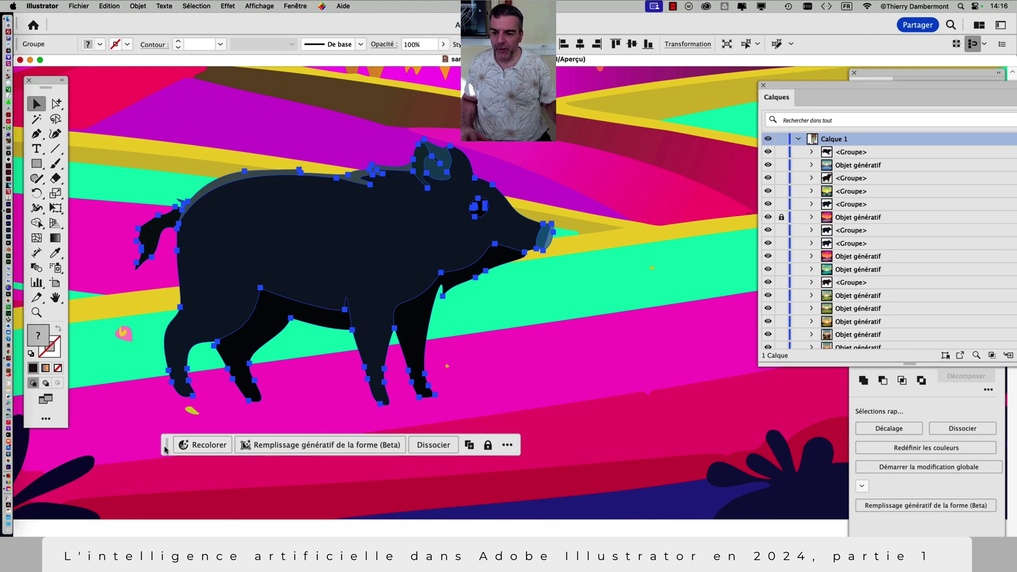
drag(166, 450, 134, 506)
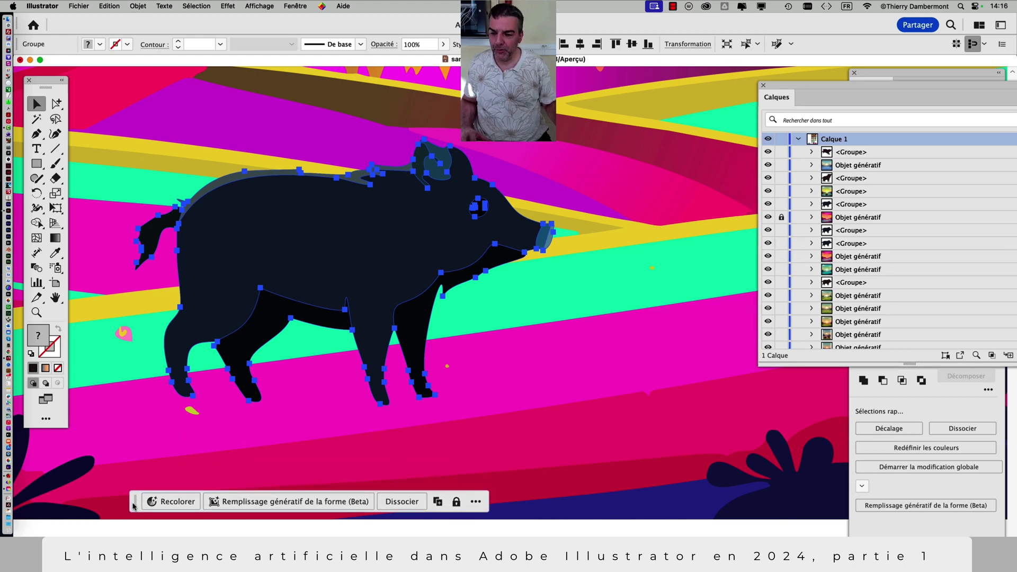
scroll(343, 352, left, 2)
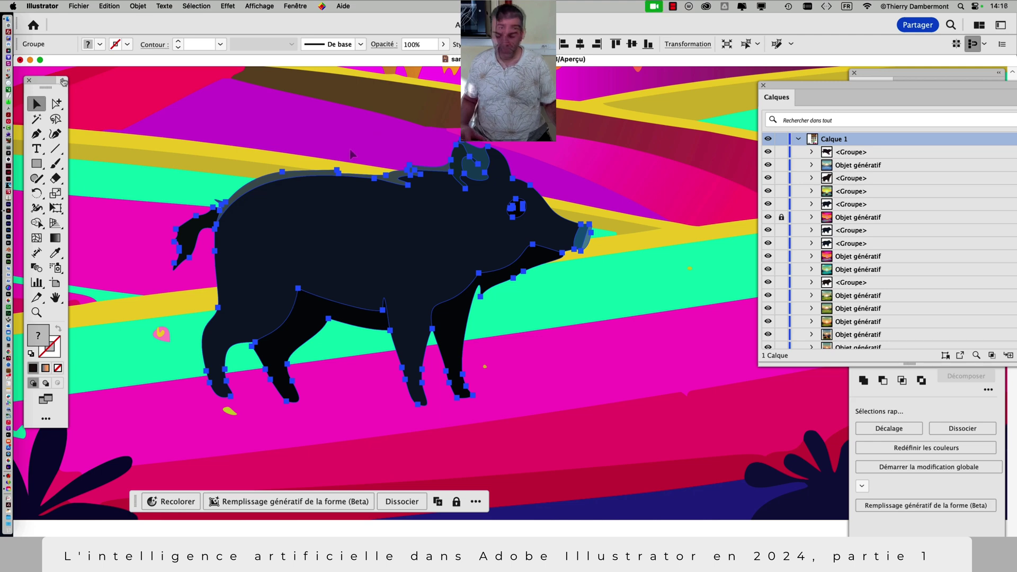
drag(55, 83, 106, 106)
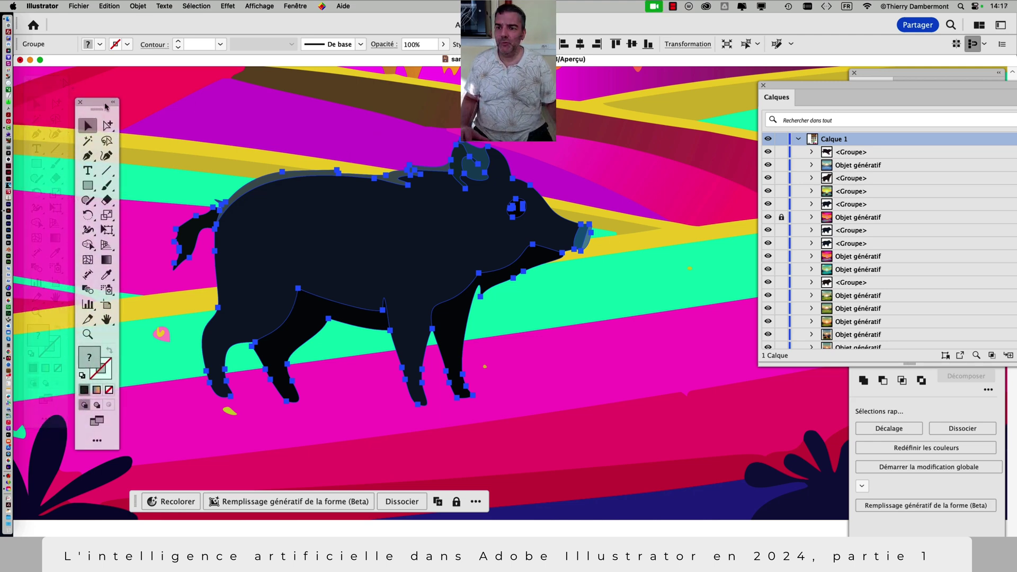
- Move the whole boar group slightly to the right with the Selection tool
click(268, 147)
click(281, 207)
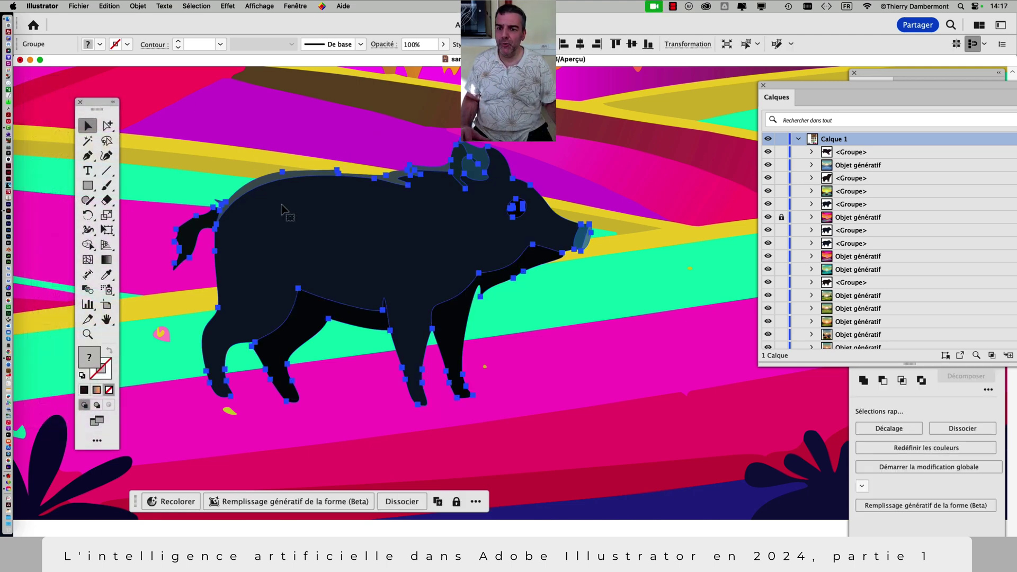
drag(281, 207, 309, 207)
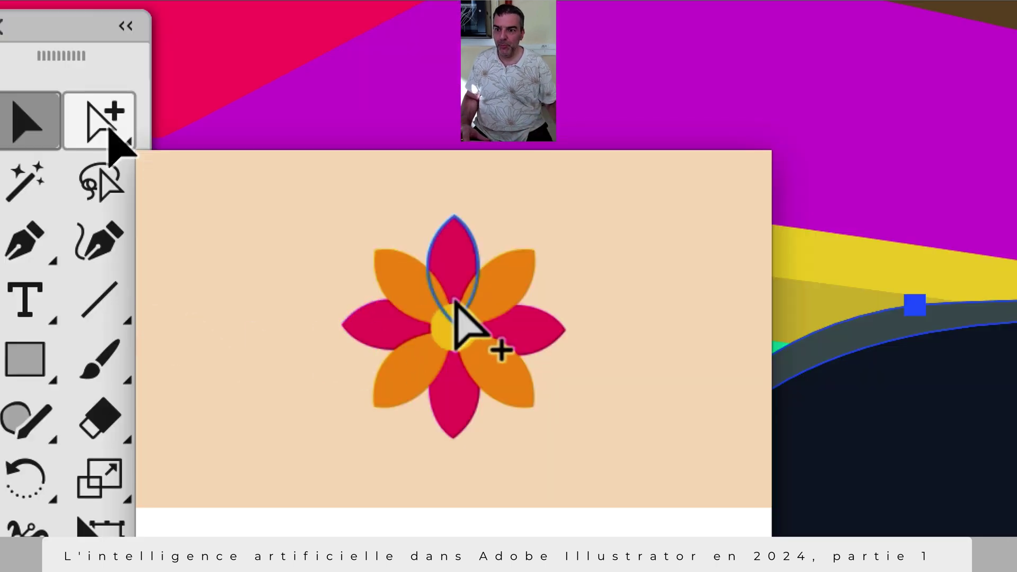
- With the Group Selection tool, move the boar's body shape and its black chin-and-foreleg shape separately, undoing each move
click(109, 127)
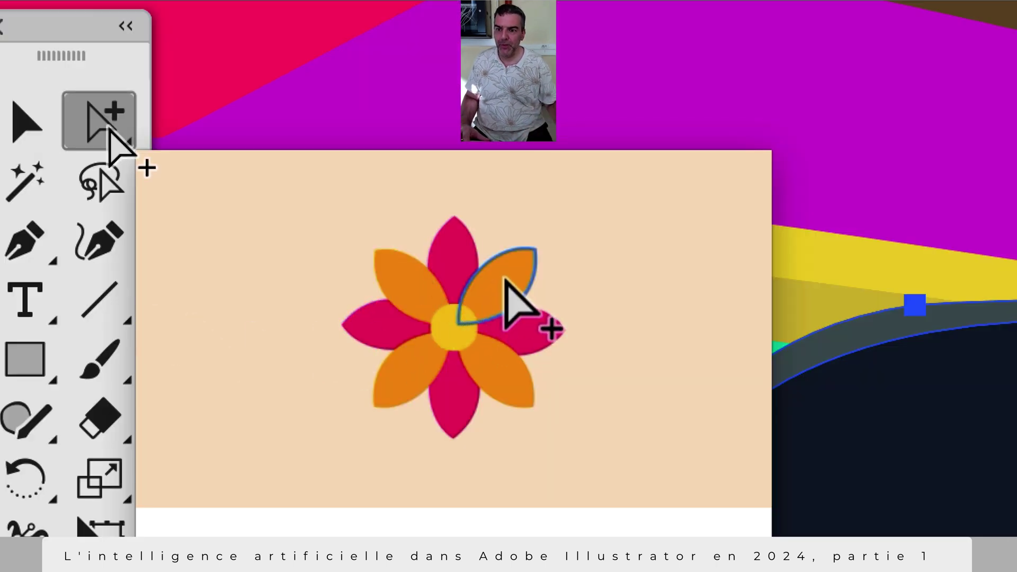
scroll(318, 136, down, 3)
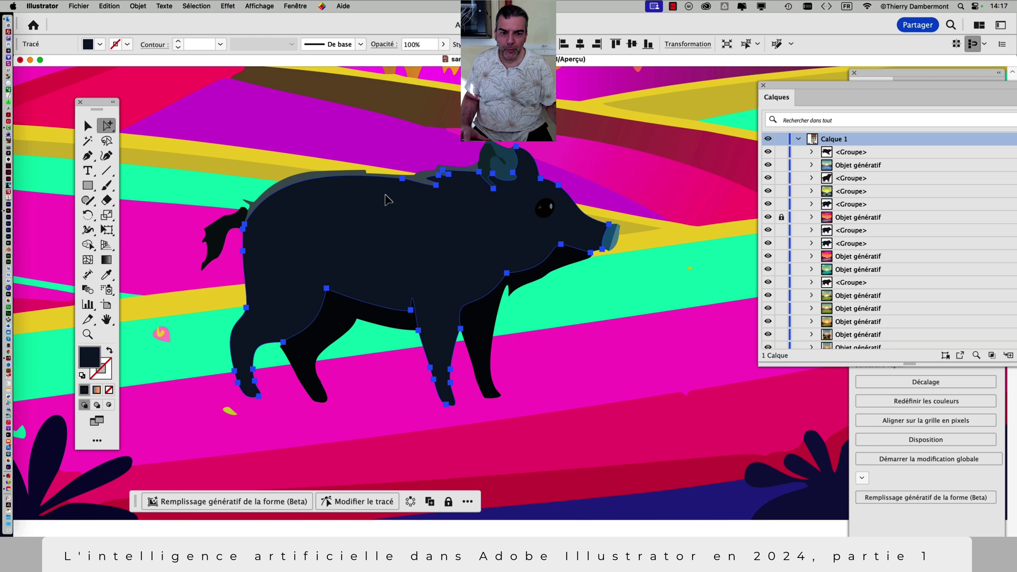
drag(386, 197, 408, 325)
key(super+z)
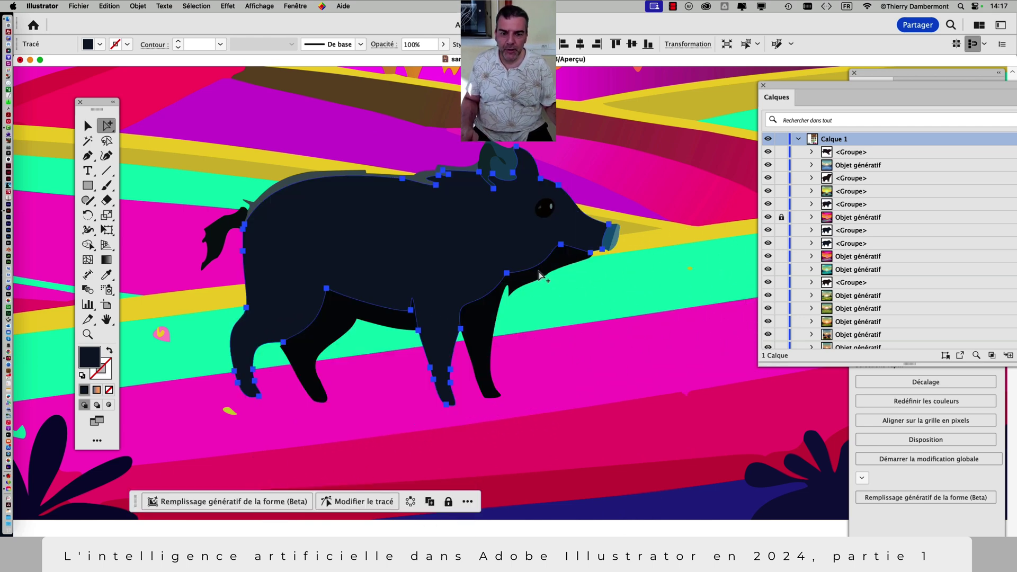
click(564, 265)
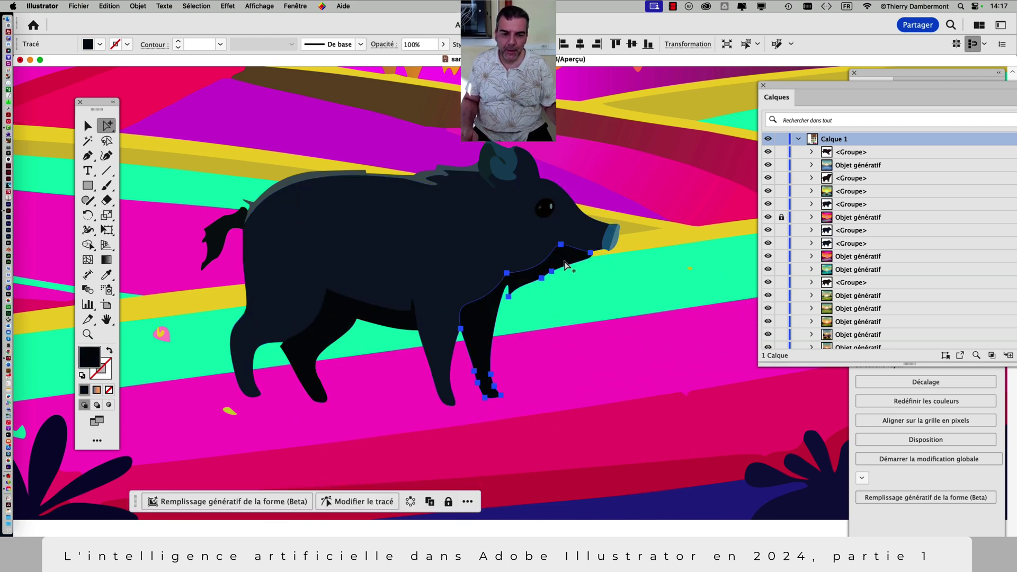
drag(564, 266, 679, 364)
key(super+z)
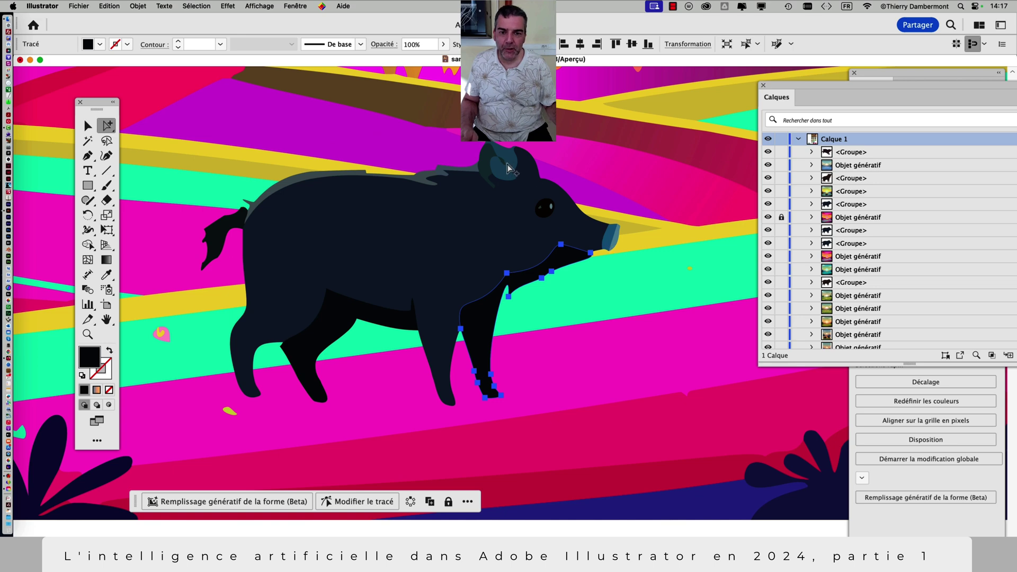
- Move the boar's ear, back bristles, hind leg, body and tail shapes away one by one, undoing each move
drag(509, 169, 596, 107)
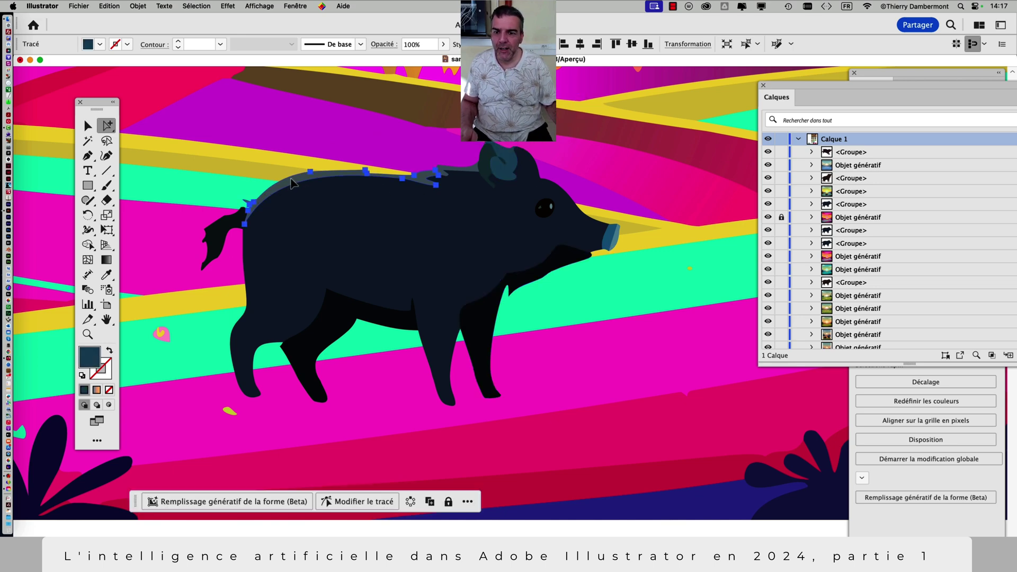
drag(291, 182, 253, 129)
key(super+z)
drag(313, 364, 309, 443)
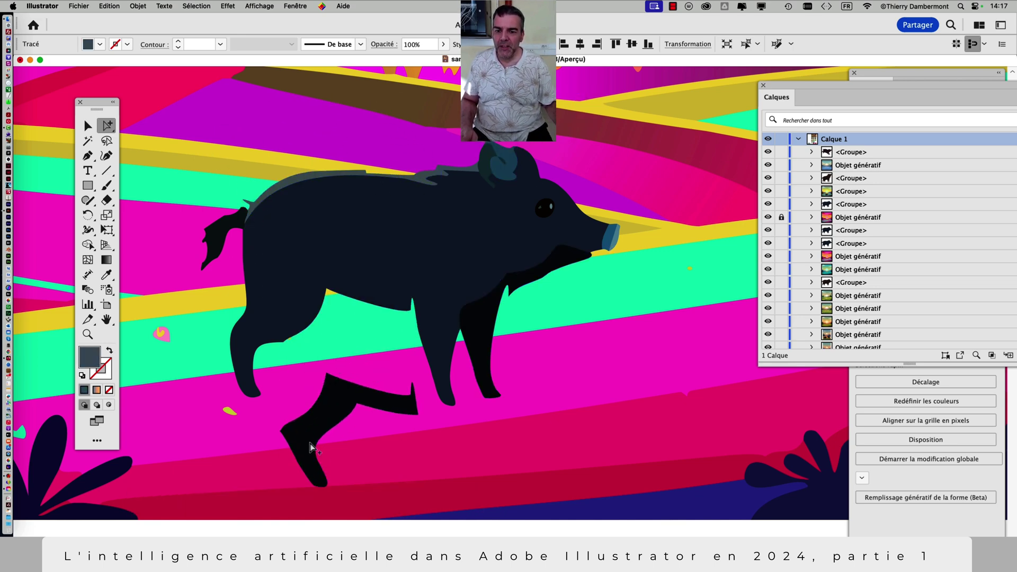
key(super+z)
drag(288, 316, 261, 351)
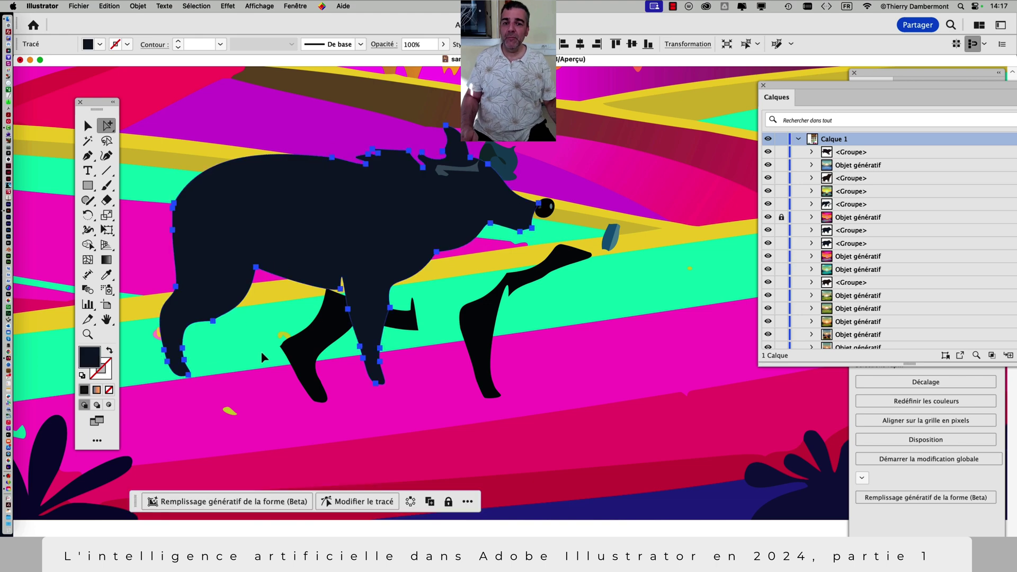
key(super+z)
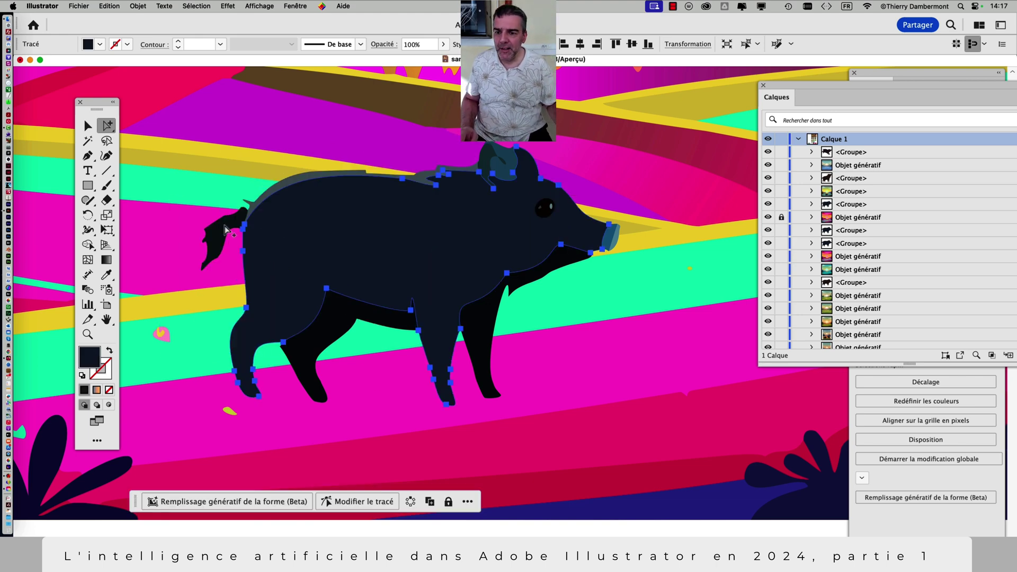
drag(225, 229, 175, 122)
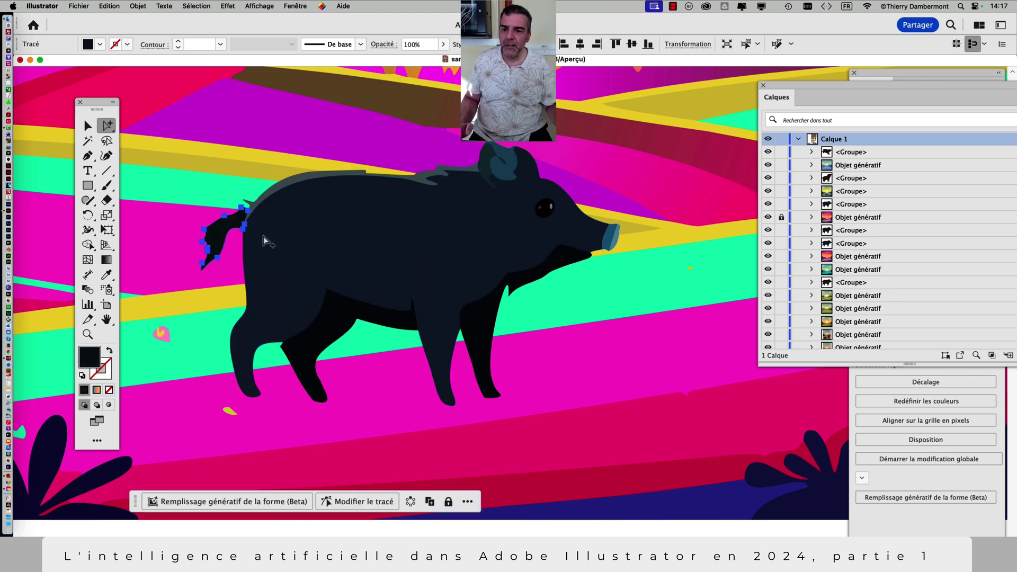
- Reposition the whole boar group with the Selection tool and place a copy of it farther right in the landscape
click(342, 218)
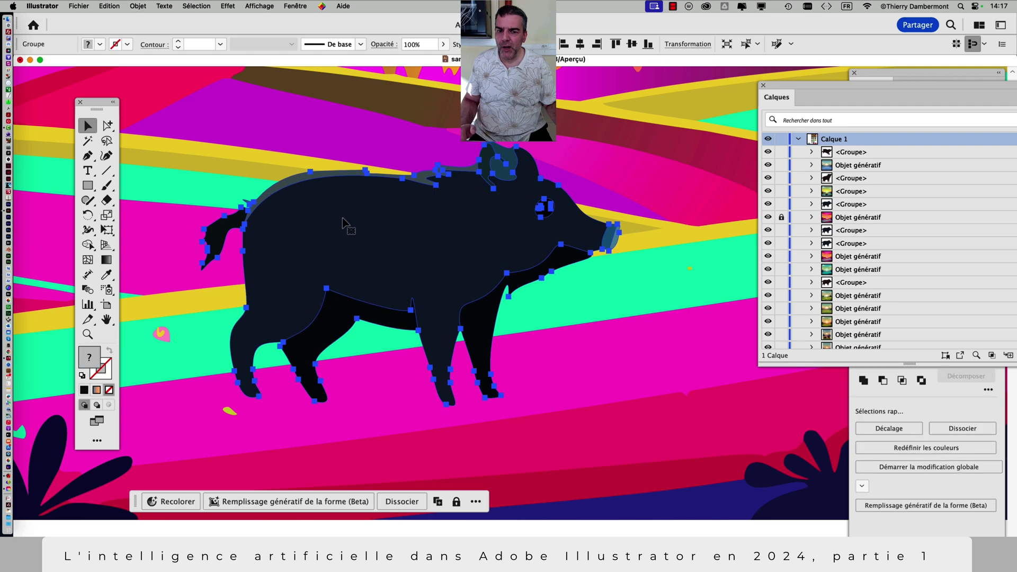
drag(346, 221, 380, 221)
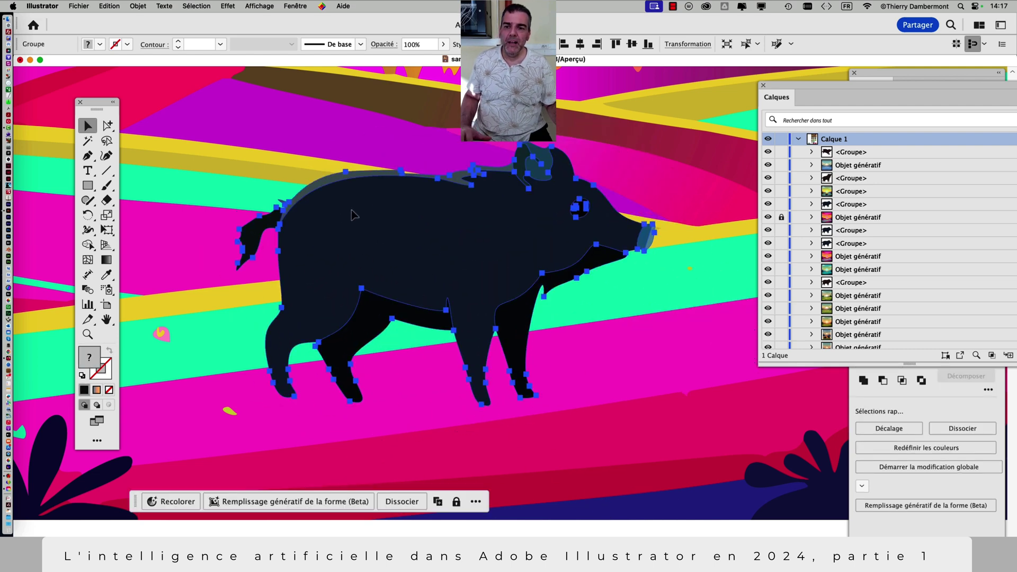
drag(518, 228, 479, 227)
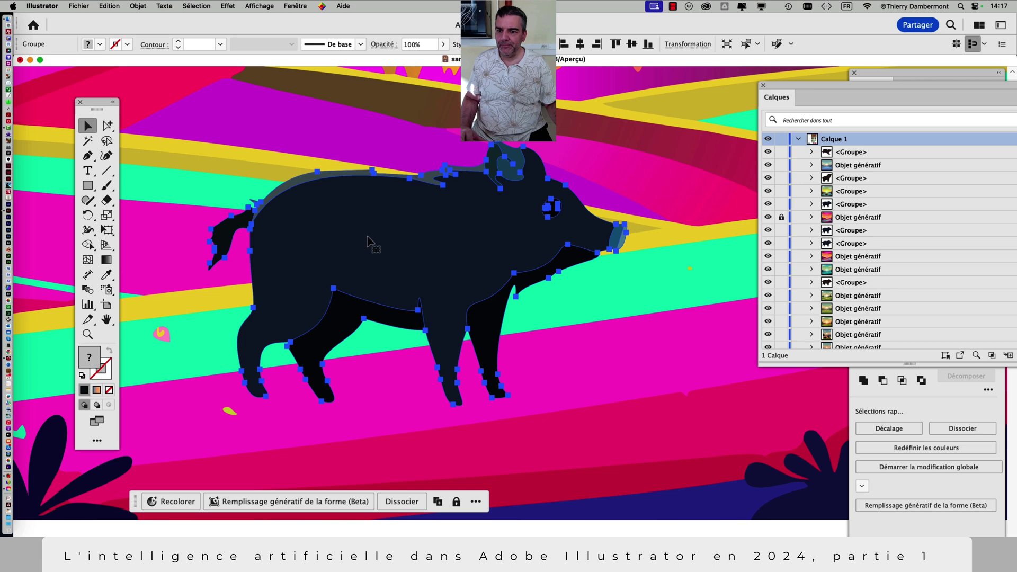
scroll(457, 264, down, 3)
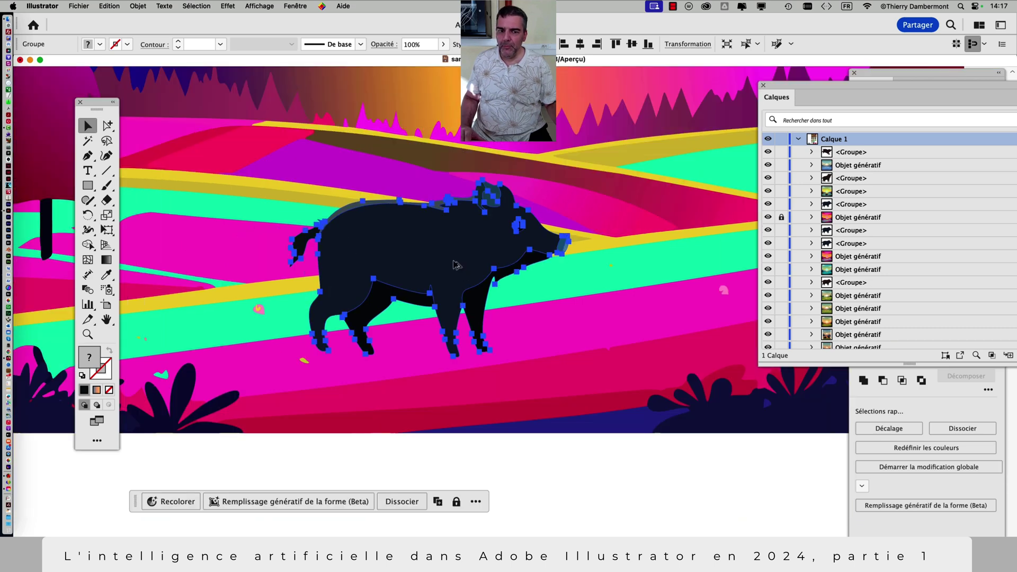
drag(400, 256, 609, 256)
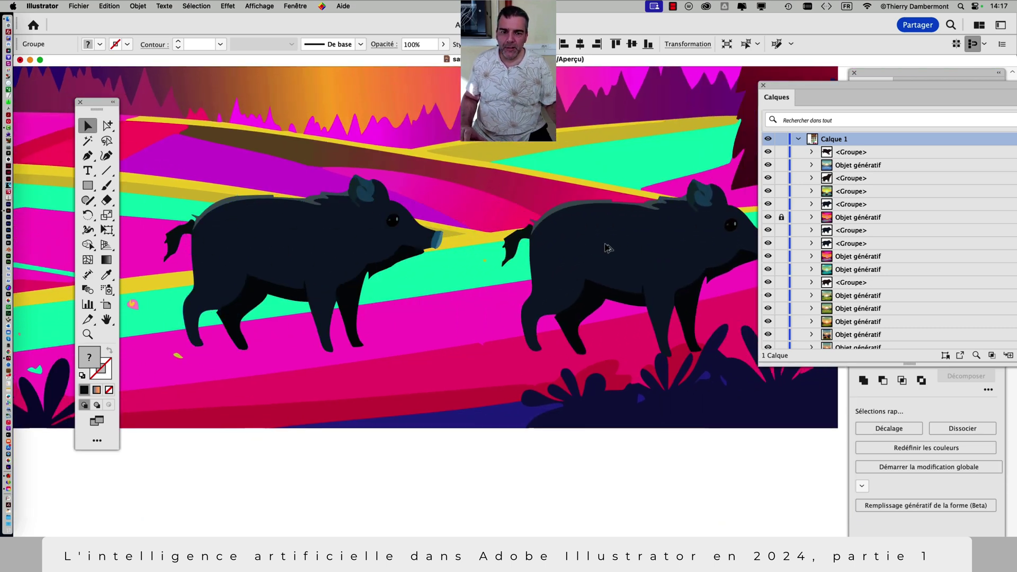
- Select the original boar on the left and activate the Puppet Warp tool on it
click(299, 237)
scroll(257, 239, up, 3)
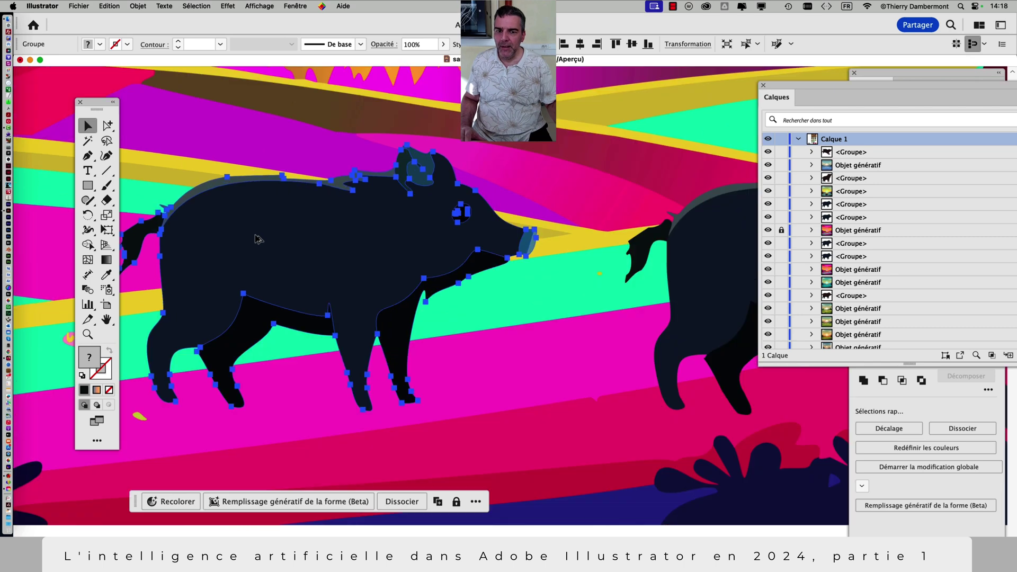
scroll(631, 267, down, 3)
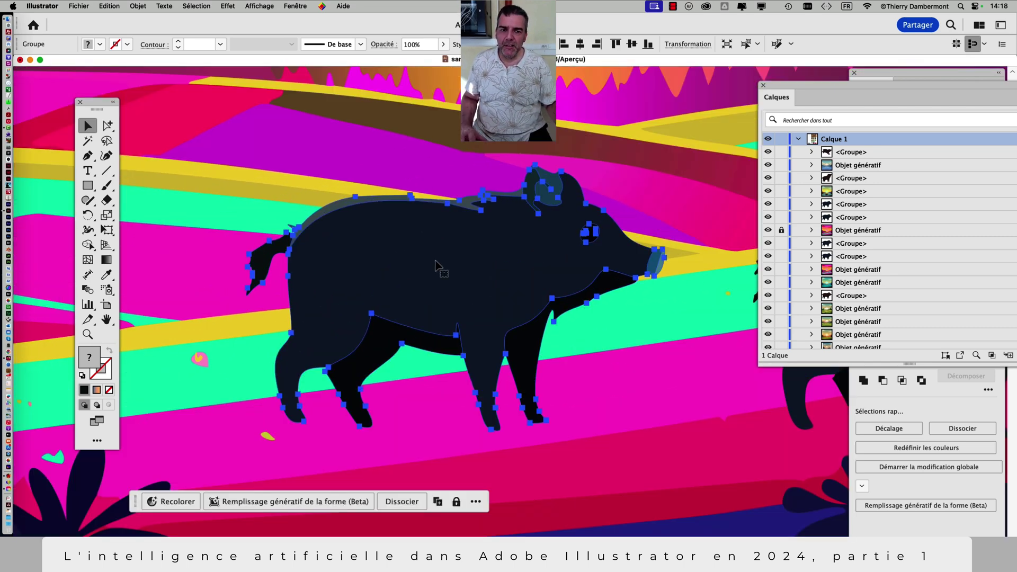
scroll(434, 265, up, 2)
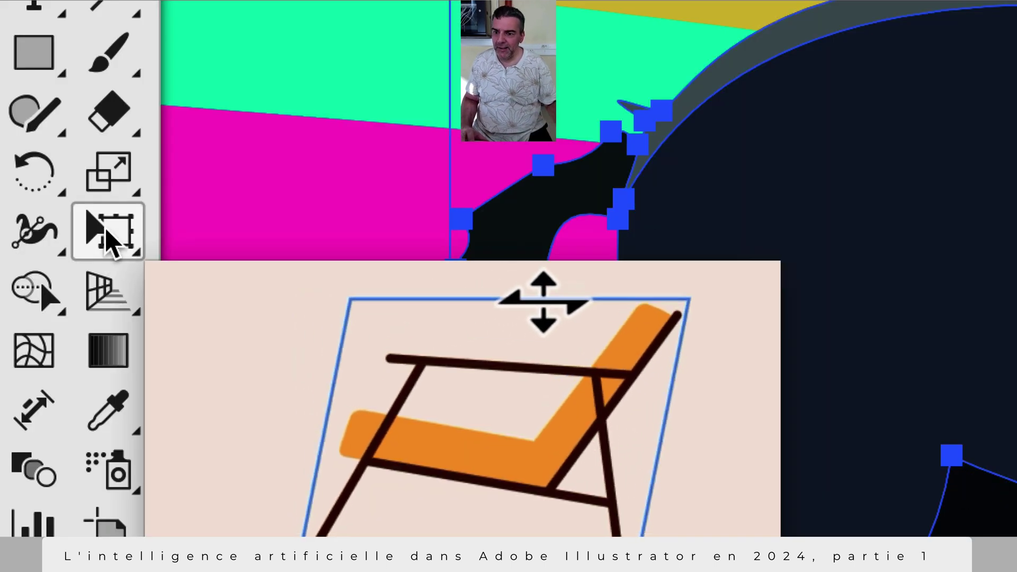
click(109, 241)
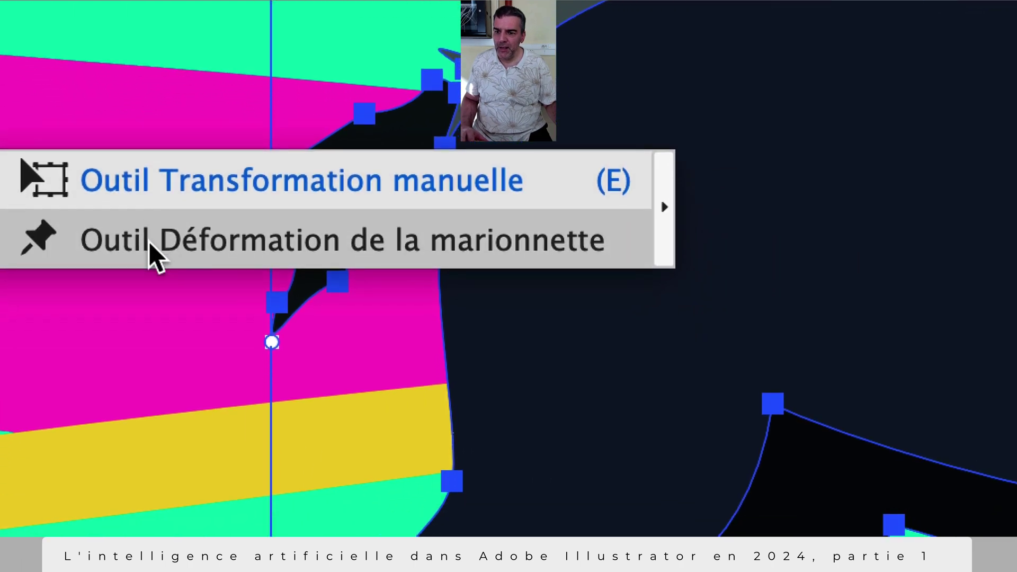
click(151, 247)
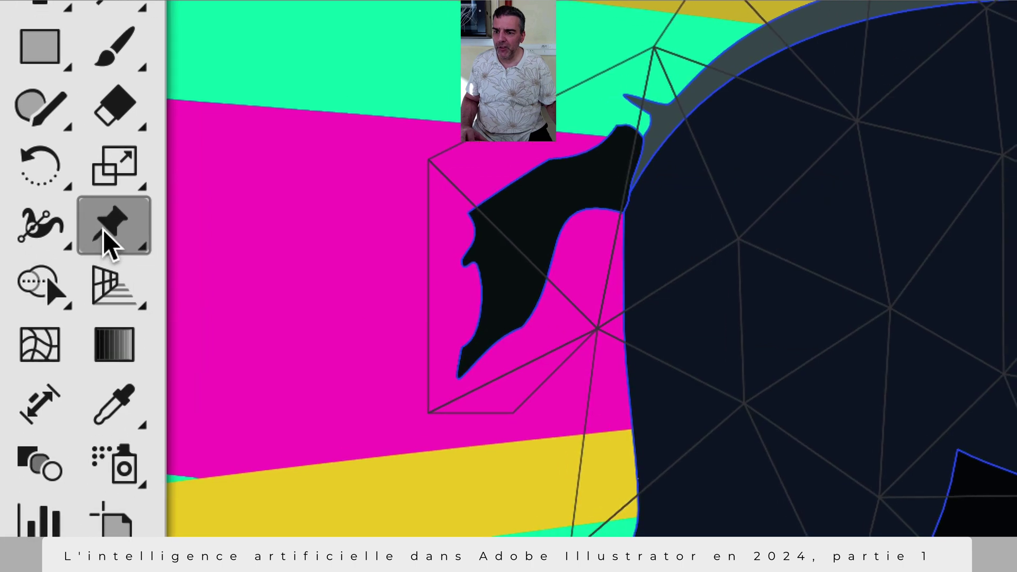
- Detach the Free Transform and Puppet Warp tools as a floating palette near the boar's tail, and activate Puppet Warp
click(109, 241)
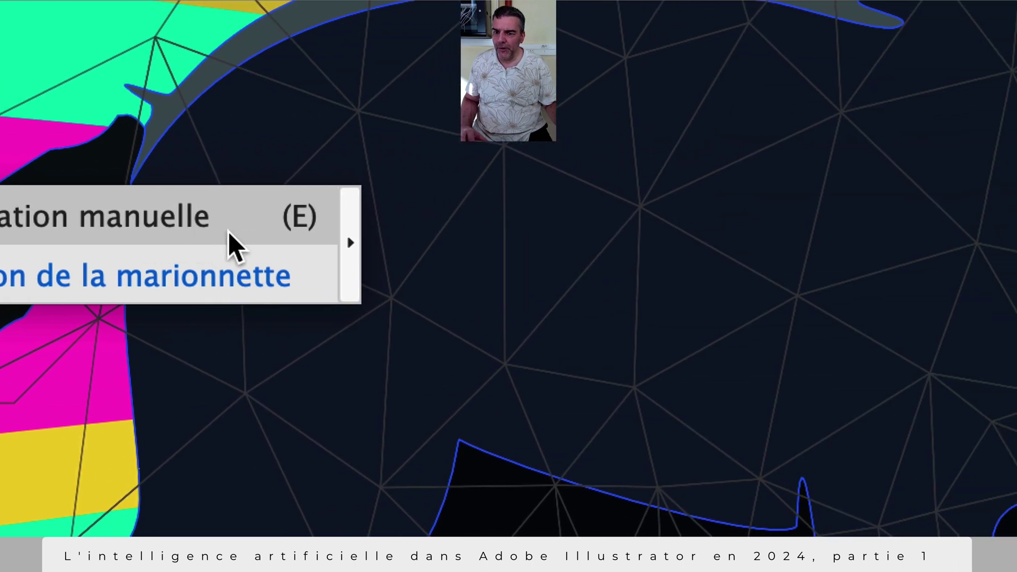
click(350, 241)
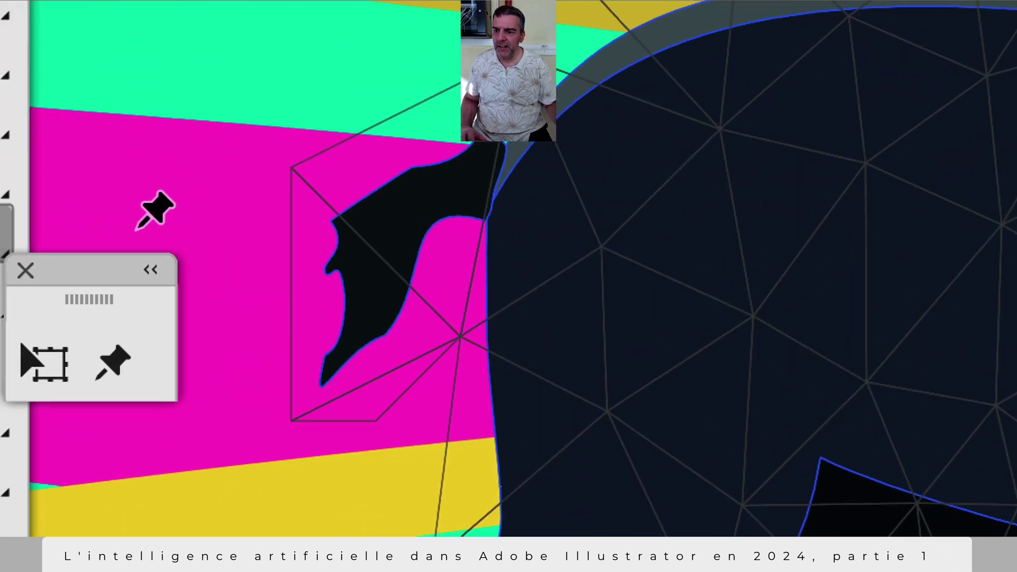
drag(92, 268, 190, 124)
click(180, 187)
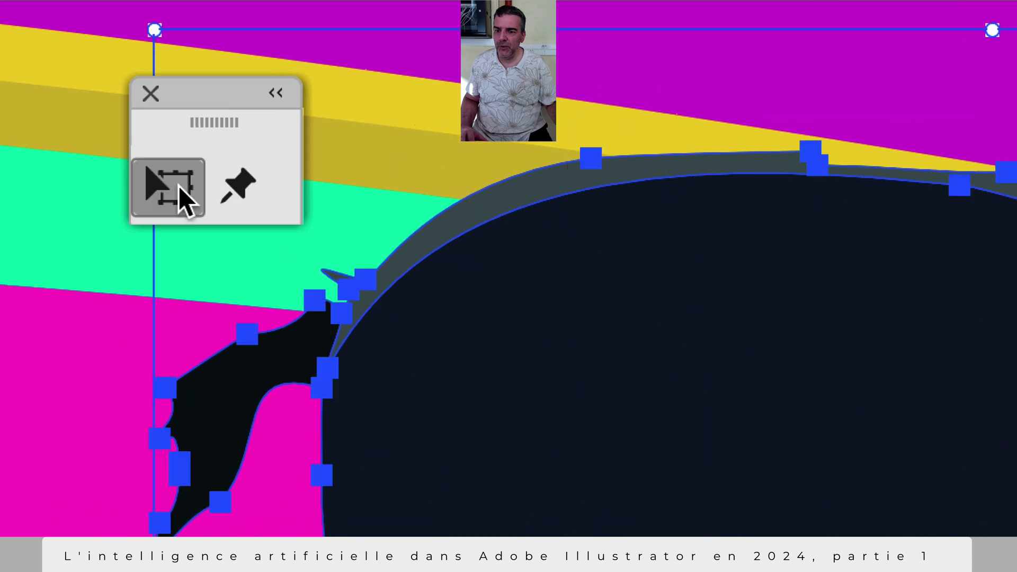
click(241, 197)
click(166, 197)
click(233, 204)
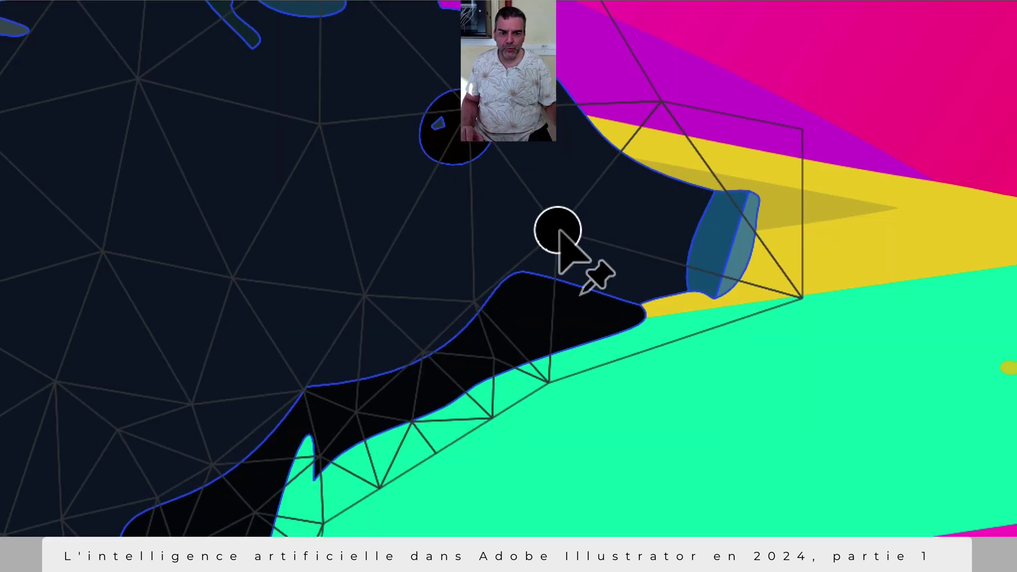
- Delete the snout pin and place Puppet Warp pins on the boar's chest, tail base, upper front leg and both front hooves
key(Delete)
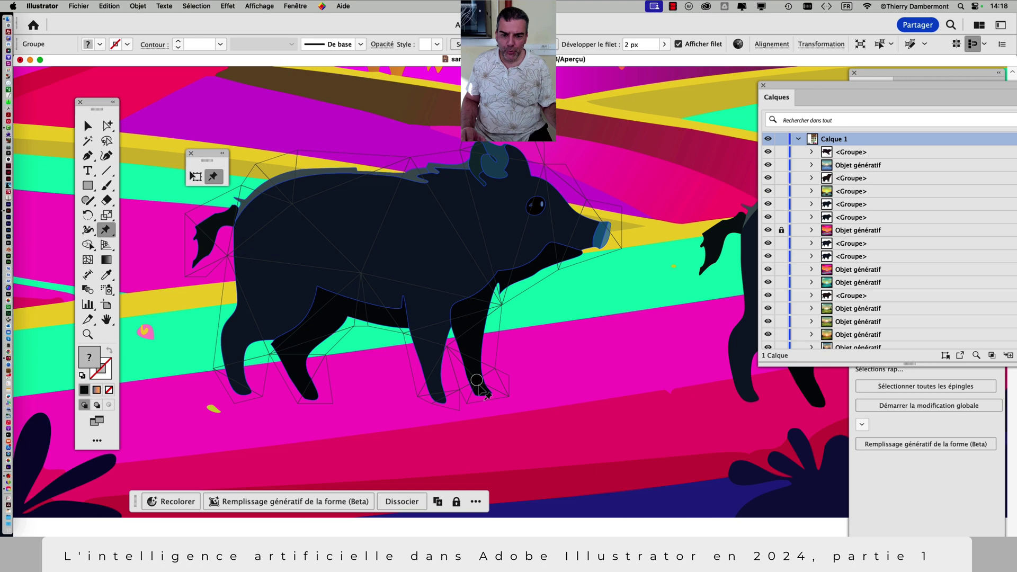
click(476, 379)
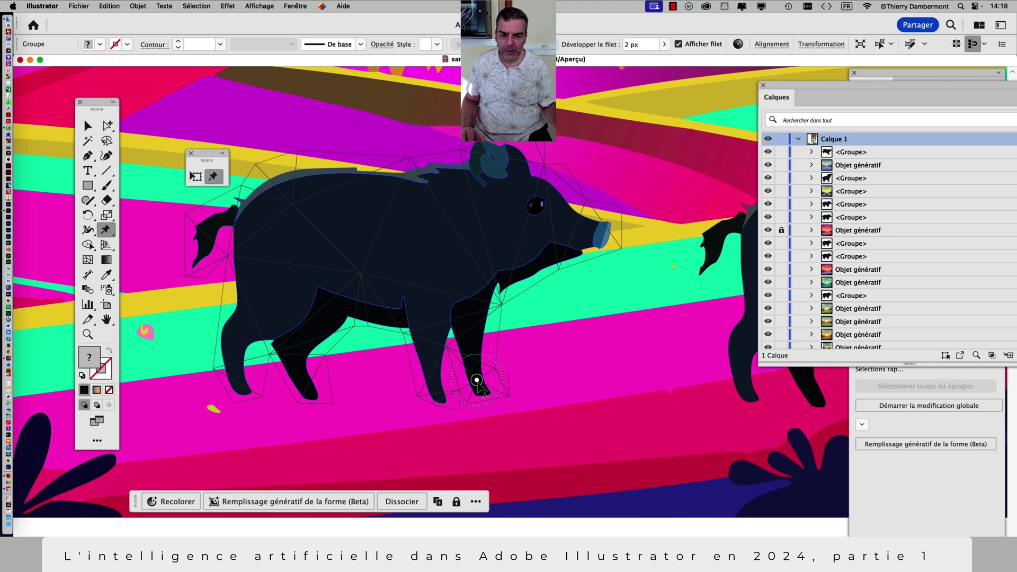
key(v)
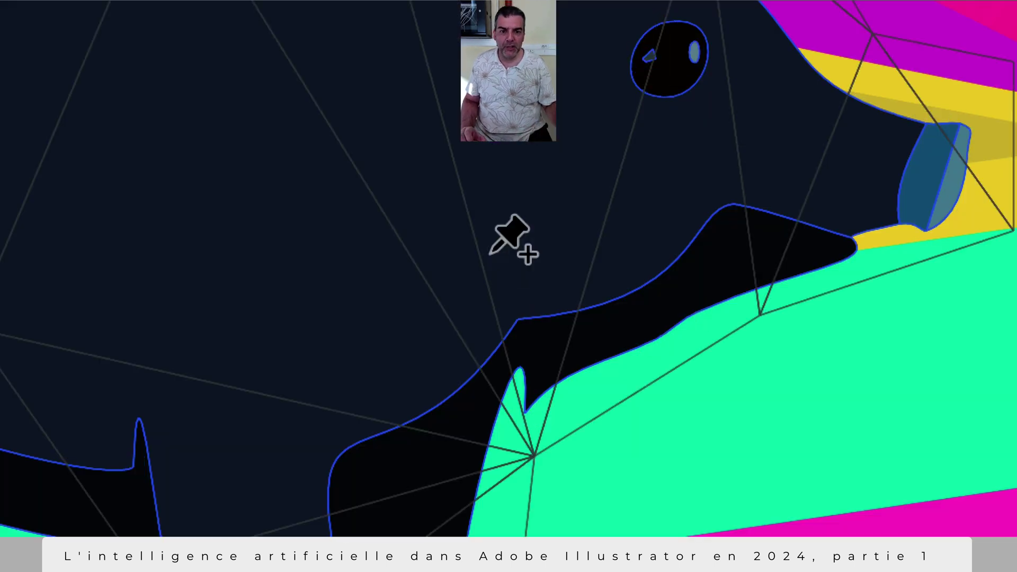
click(490, 257)
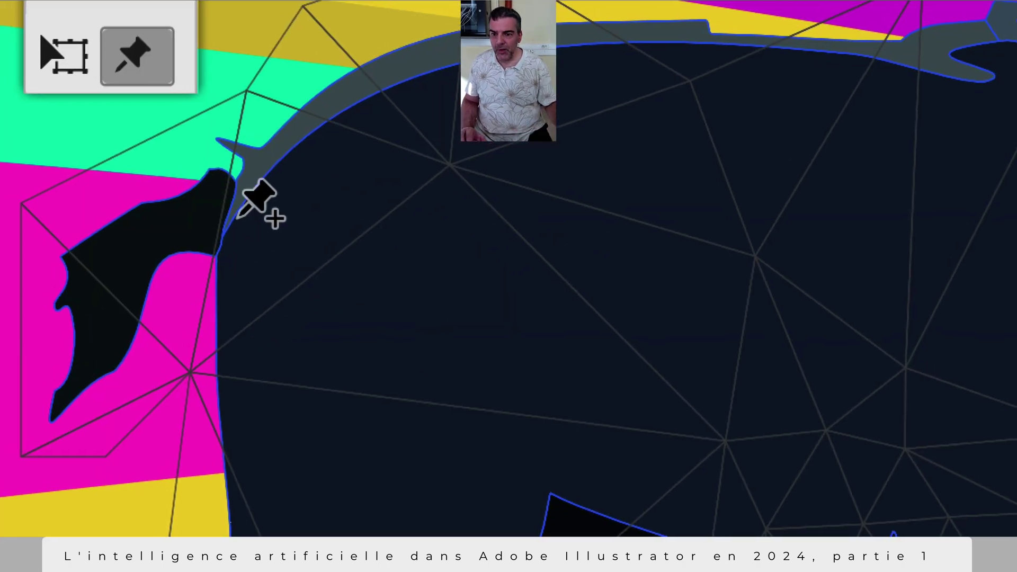
click(237, 217)
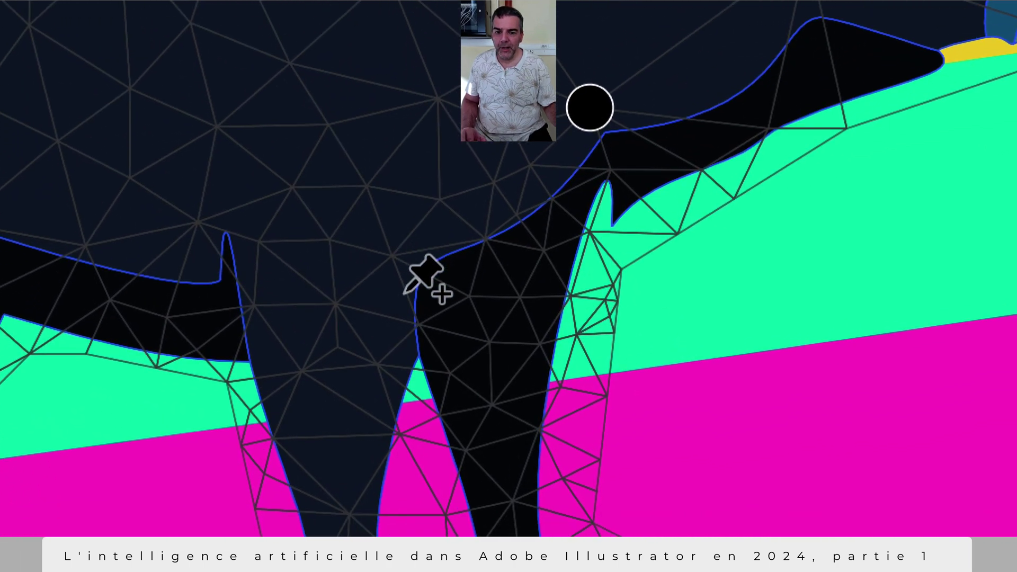
click(404, 292)
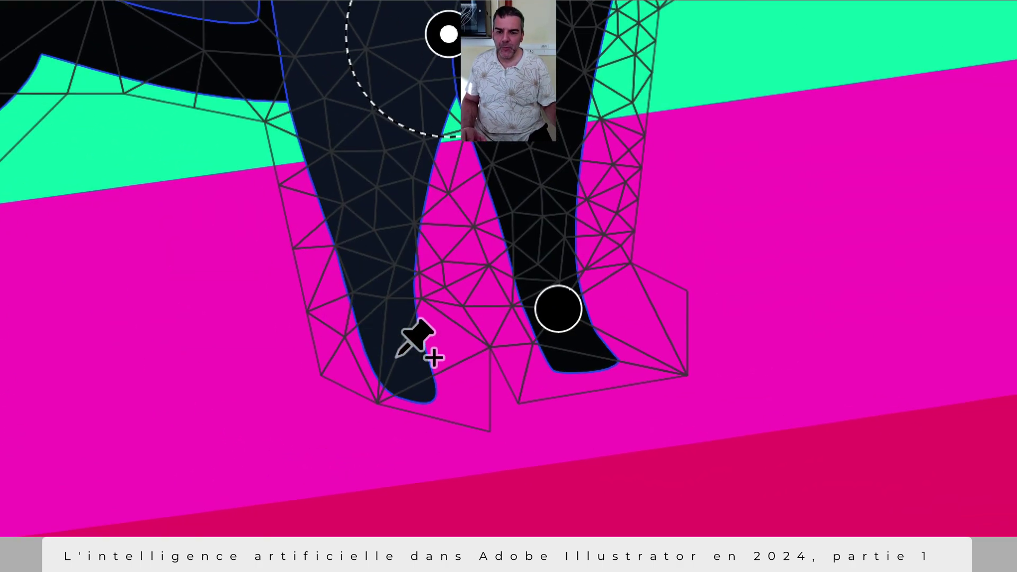
click(396, 356)
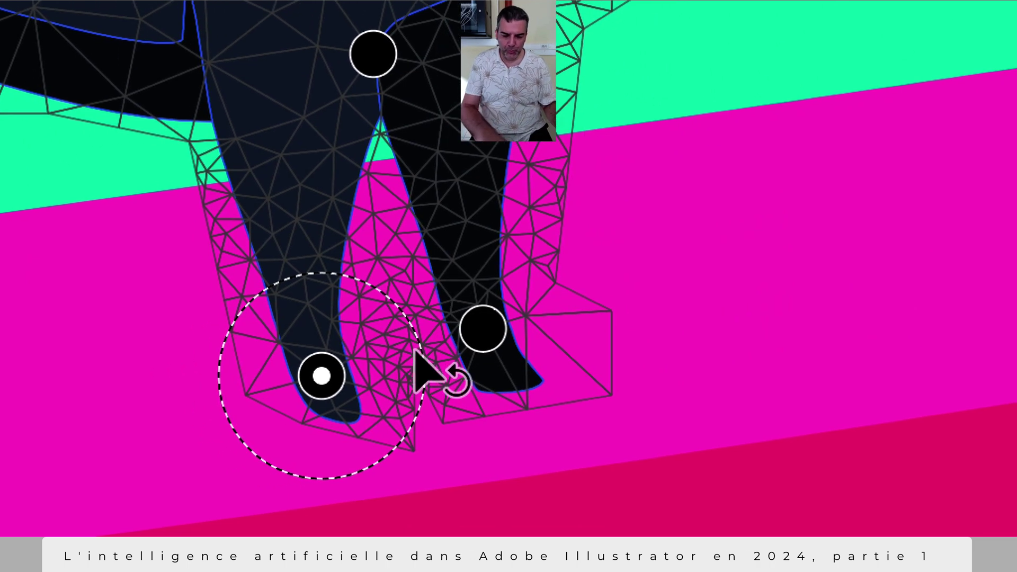
- Replace the hoof pins with one between the front hooves, add pins at the belly and hind legs, and stretch both leg pairs into a leap
key(Delete)
click(422, 347)
key(Delete)
click(344, 349)
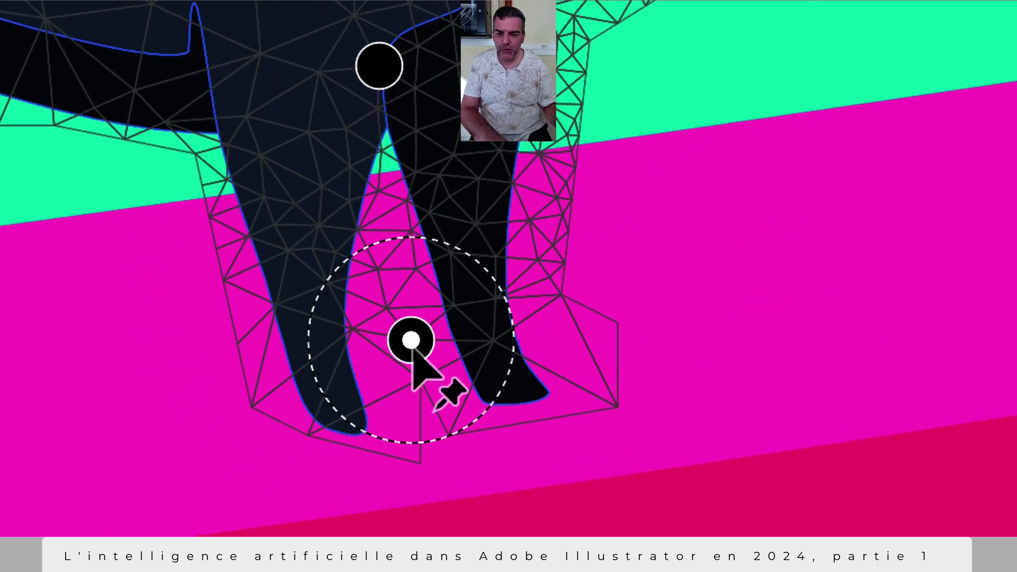
drag(413, 348, 434, 347)
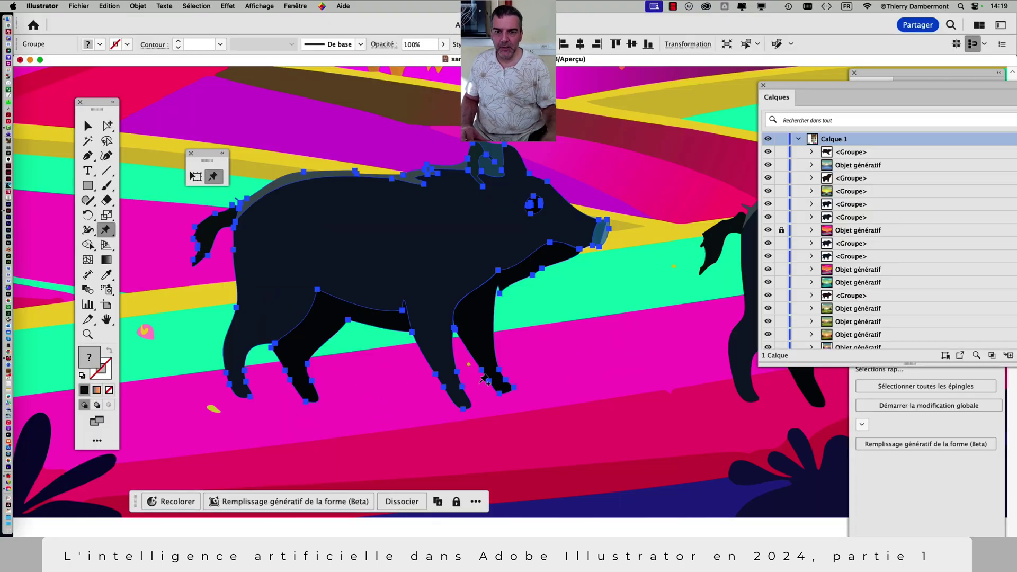
click(479, 382)
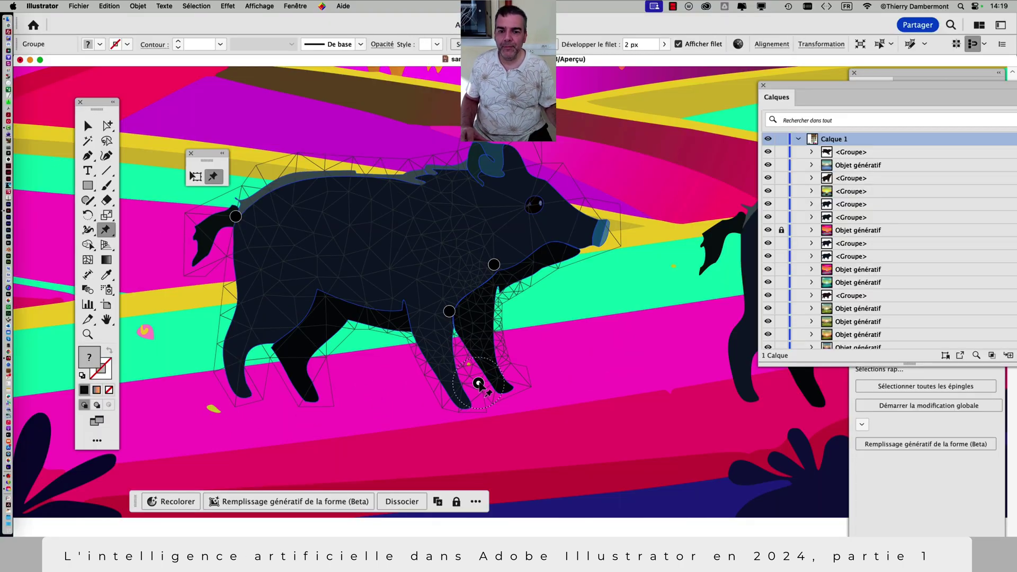
drag(567, 388, 526, 388)
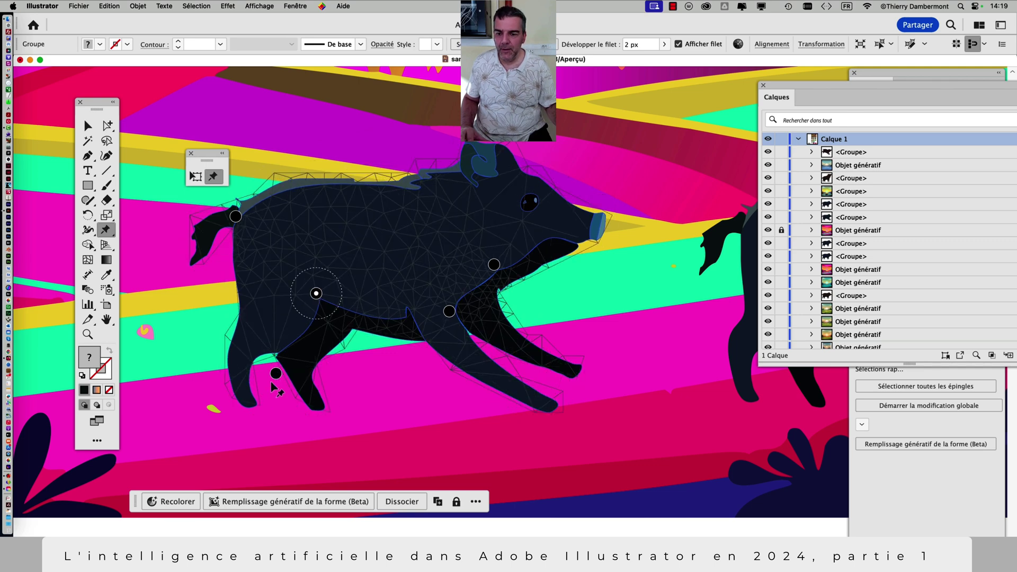
drag(276, 375, 260, 337)
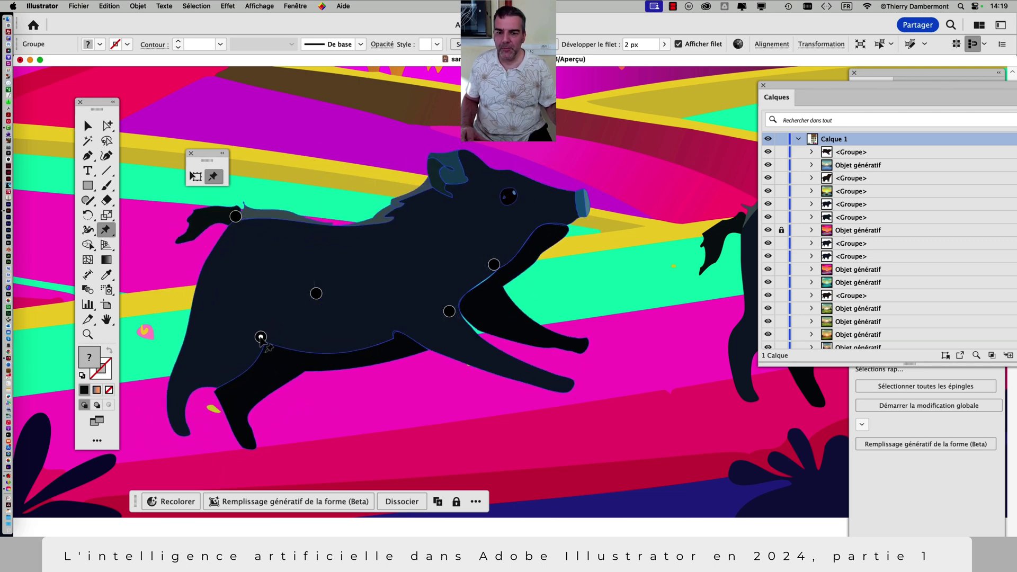
- Rotate the tail-base pin to raise the boar's tail and add a pin at the middle of its back
click(235, 217)
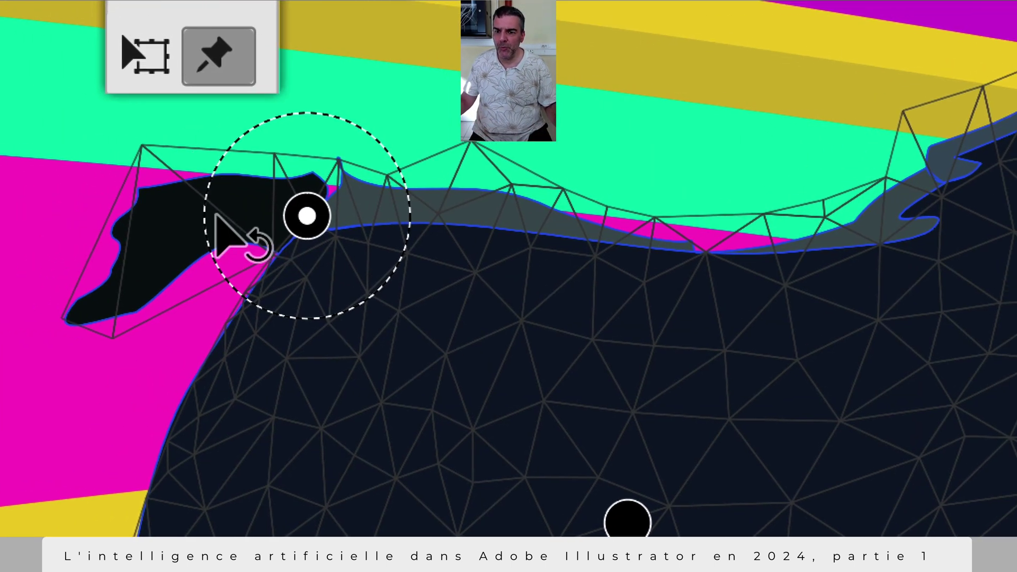
mouse_move(218, 214)
mouse_down()
mouse_move(235, 188)
mouse_move(219, 215)
mouse_move(222, 184)
mouse_move(221, 216)
mouse_up()
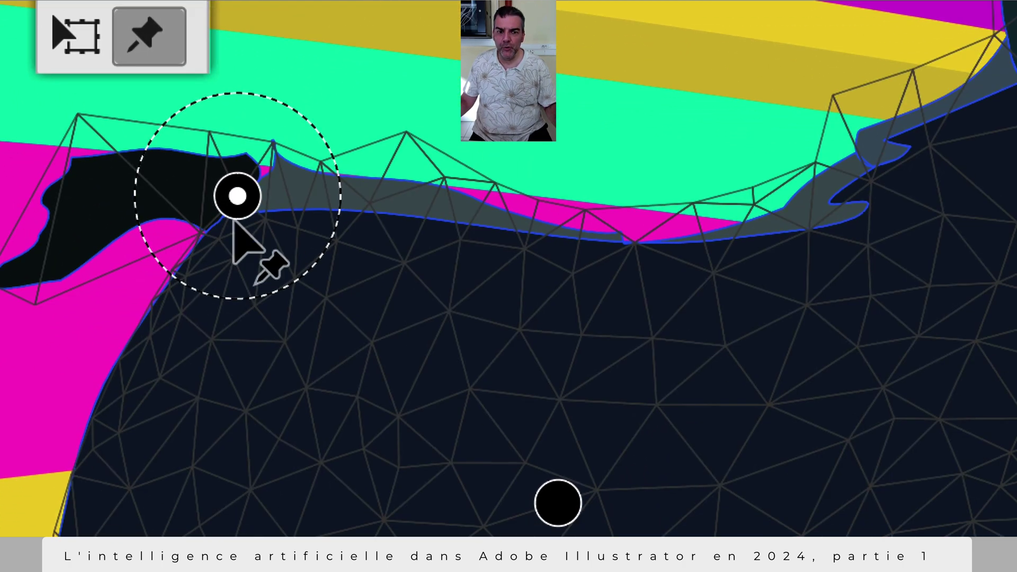
click(701, 284)
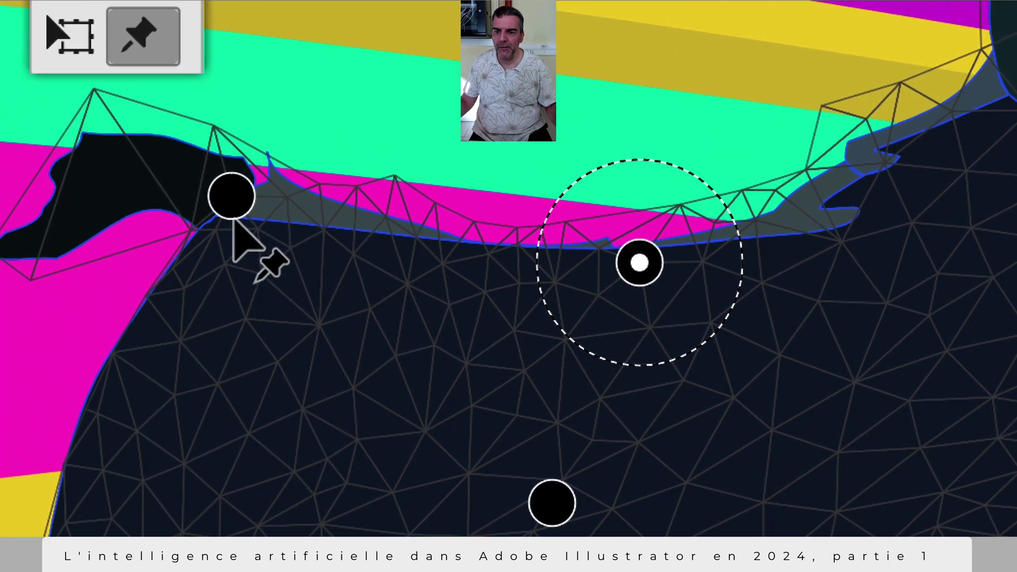
click(236, 212)
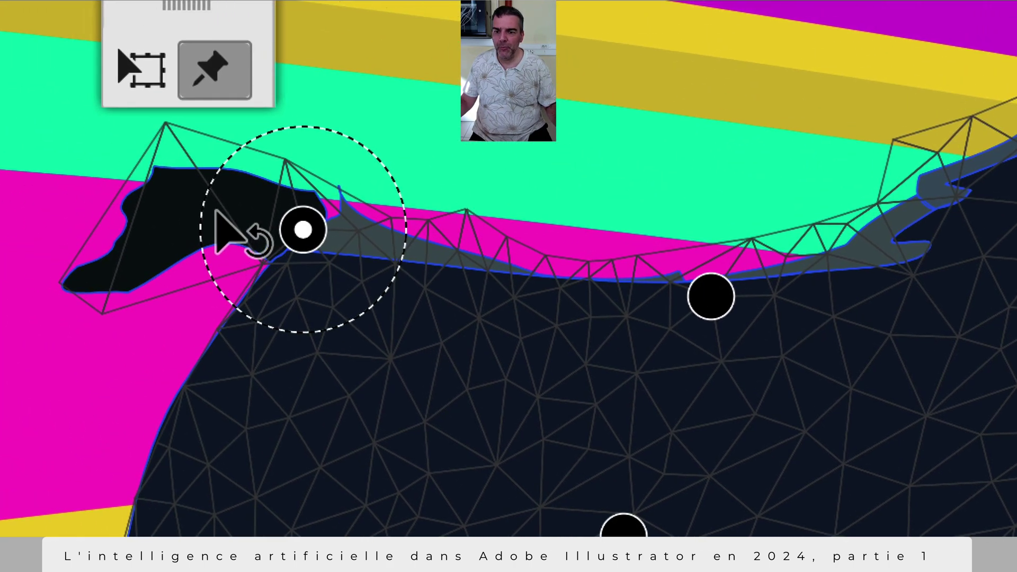
drag(168, 192, 166, 190)
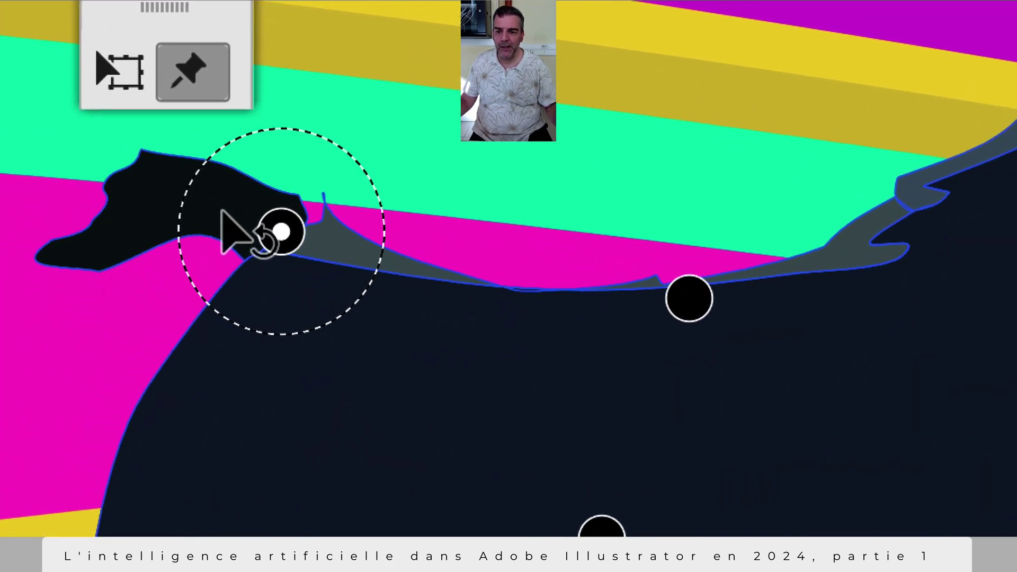
drag(222, 210, 223, 212)
- Add two pins along the boar's rump and rotate the tail-base pin to lift the tail further
click(146, 458)
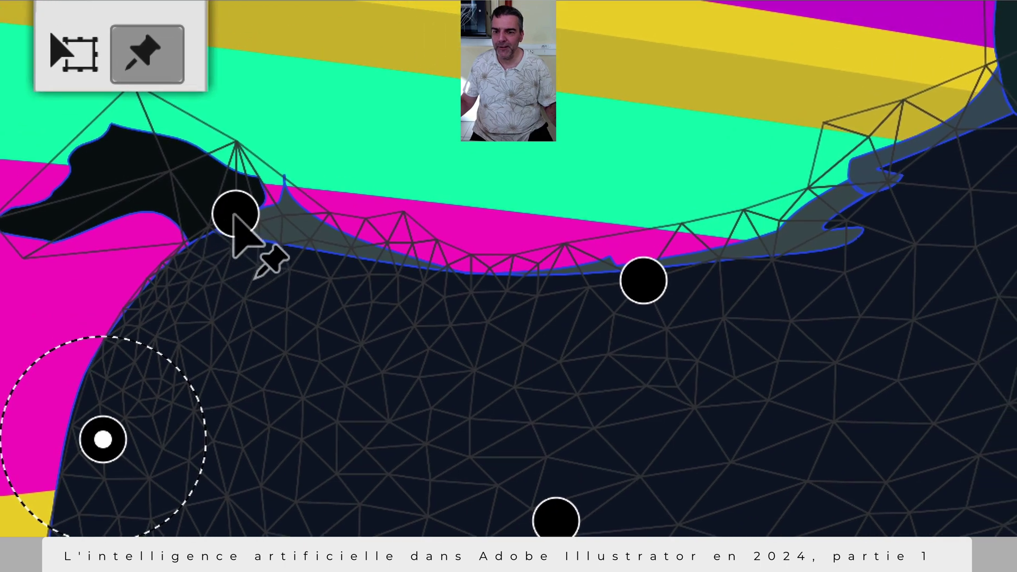
click(235, 214)
drag(180, 180, 177, 176)
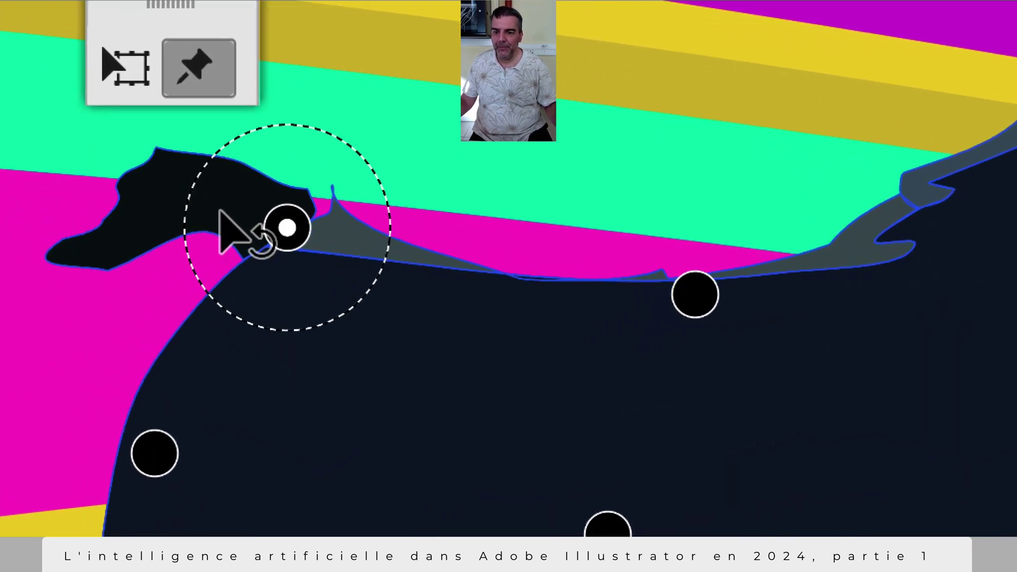
drag(220, 210, 219, 212)
click(203, 326)
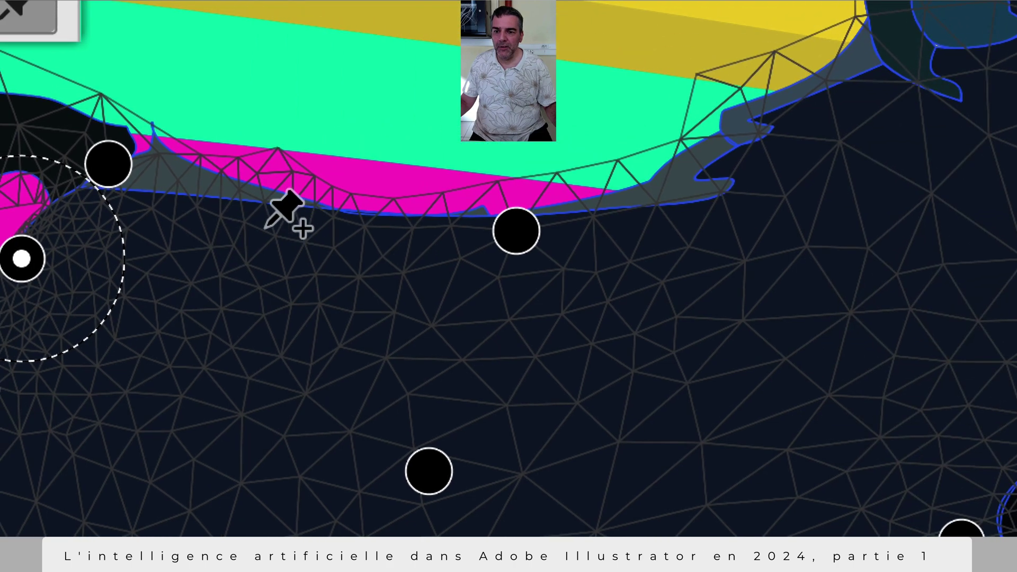
- Rotate the tail-base pin until the tail stands upright, with an extra pin on the back beside it, and move the floating palette clear
click(236, 216)
click(108, 163)
drag(108, 163, 109, 164)
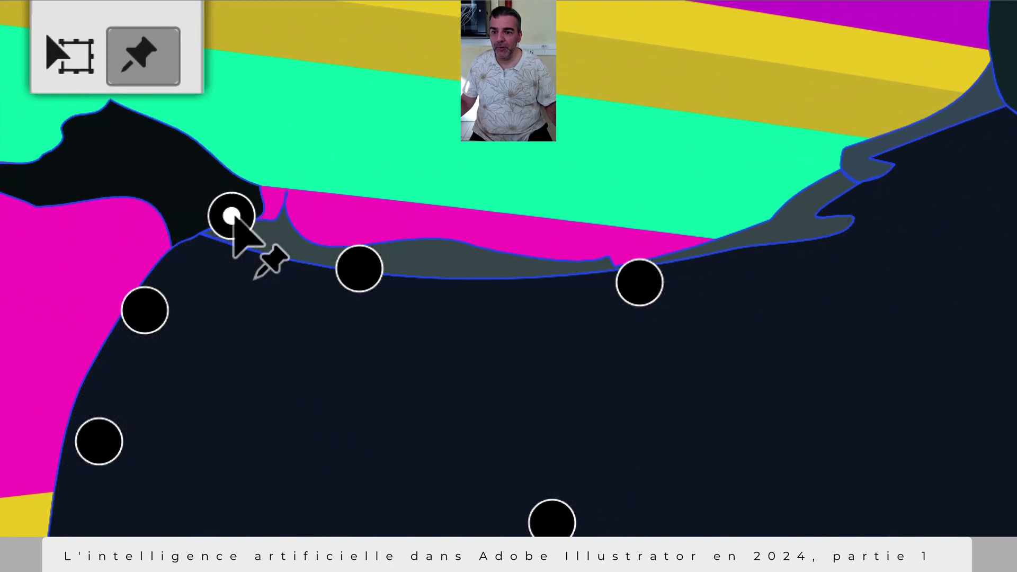
drag(233, 215, 280, 176)
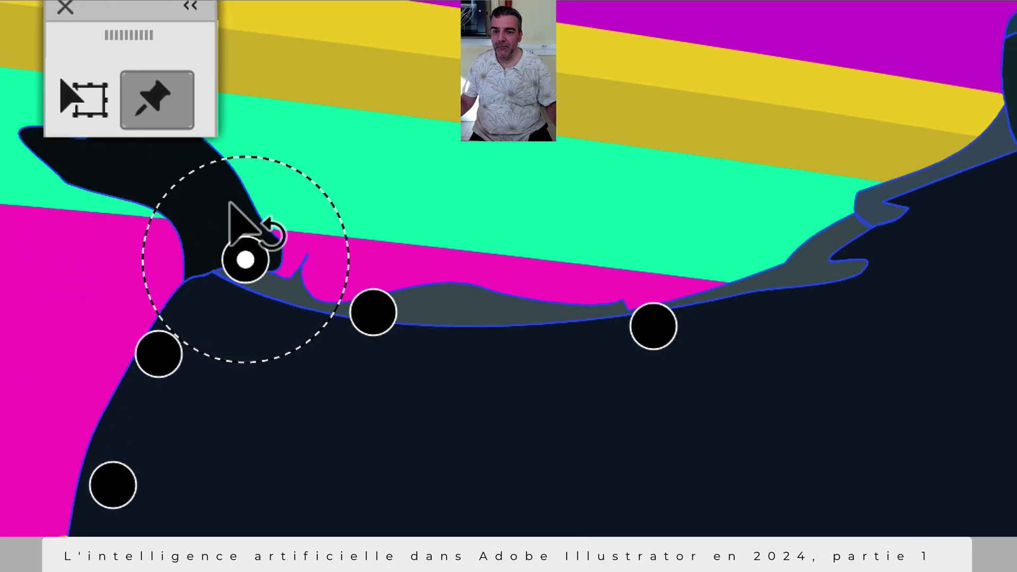
drag(219, 208, 237, 196)
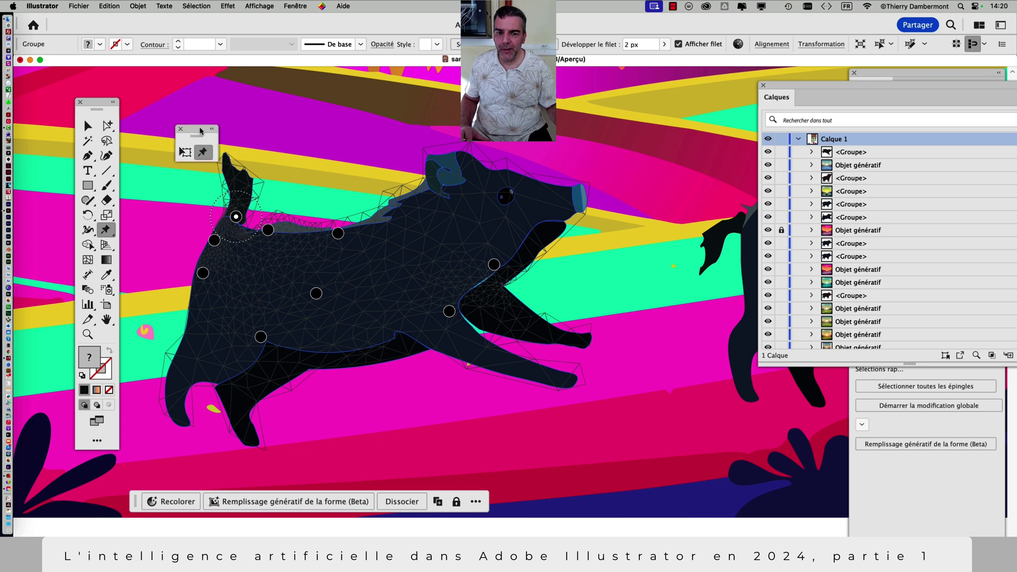
drag(200, 130, 198, 122)
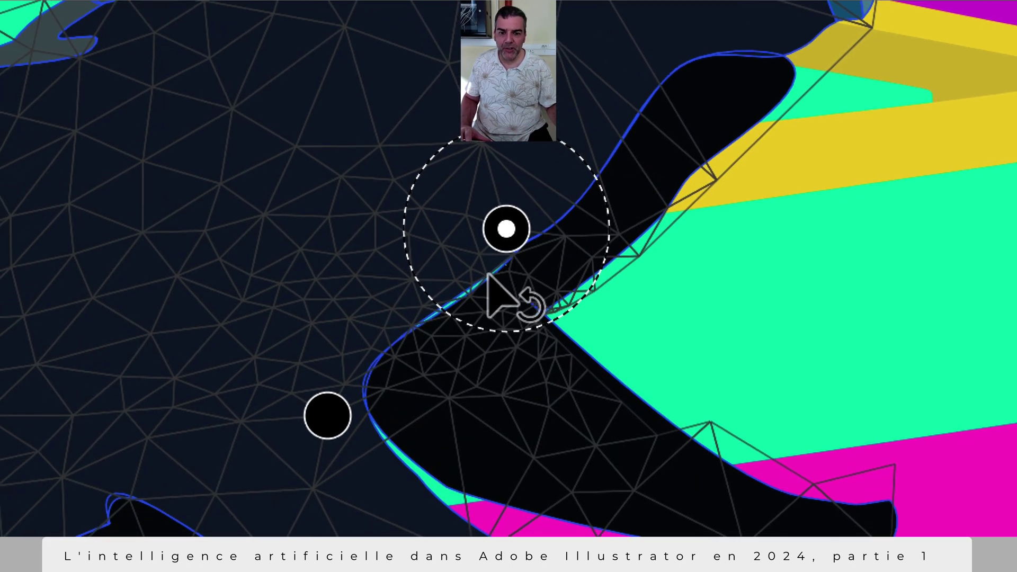
- Rotate the chest pin to tilt the boar's head upward and adjust the neck with new pins below the bristles
mouse_move(488, 272)
mouse_down()
mouse_move(493, 288)
mouse_move(483, 271)
mouse_move(509, 276)
mouse_move(504, 269)
mouse_up()
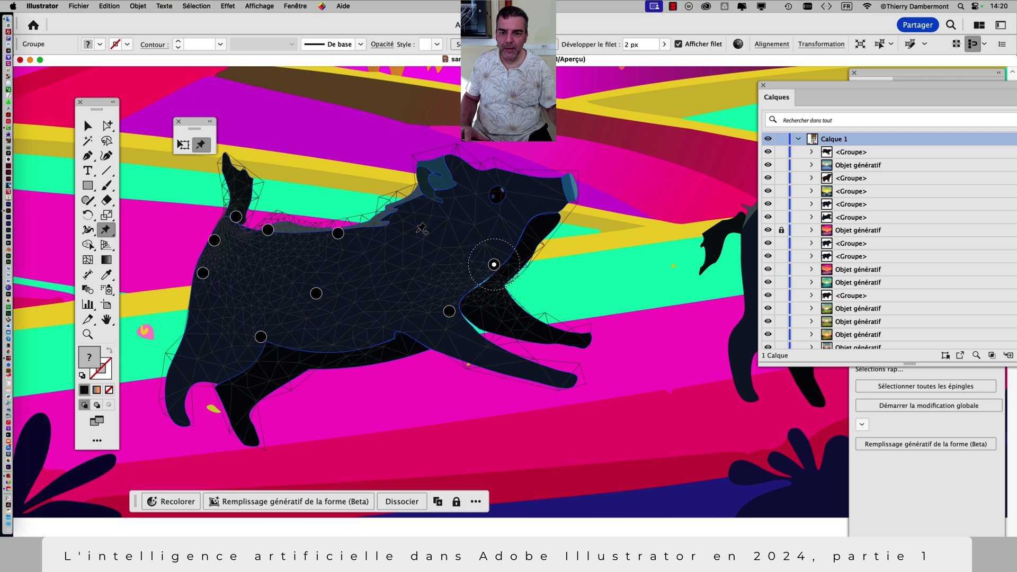
click(410, 225)
drag(429, 232, 405, 222)
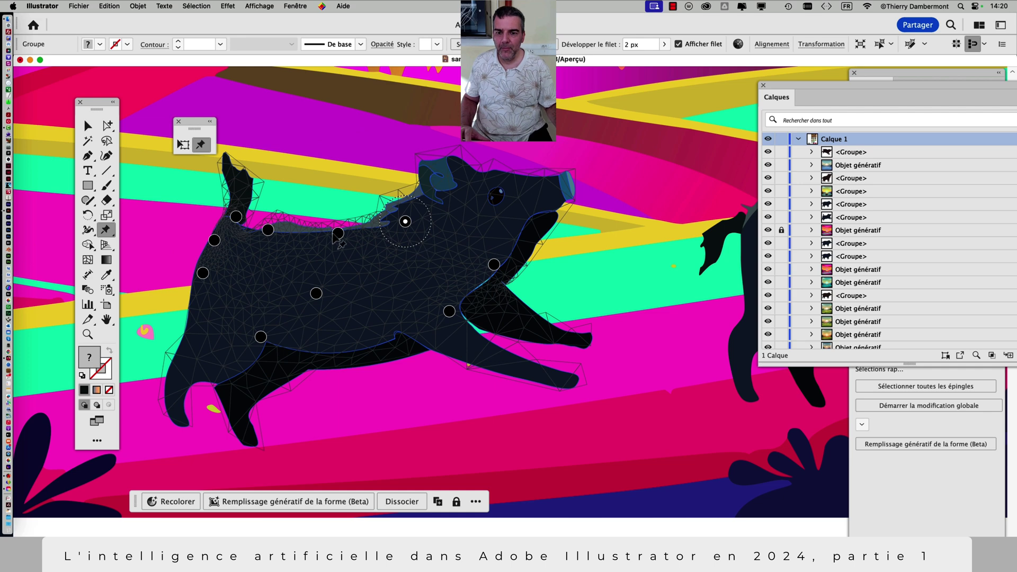
drag(405, 221, 405, 213)
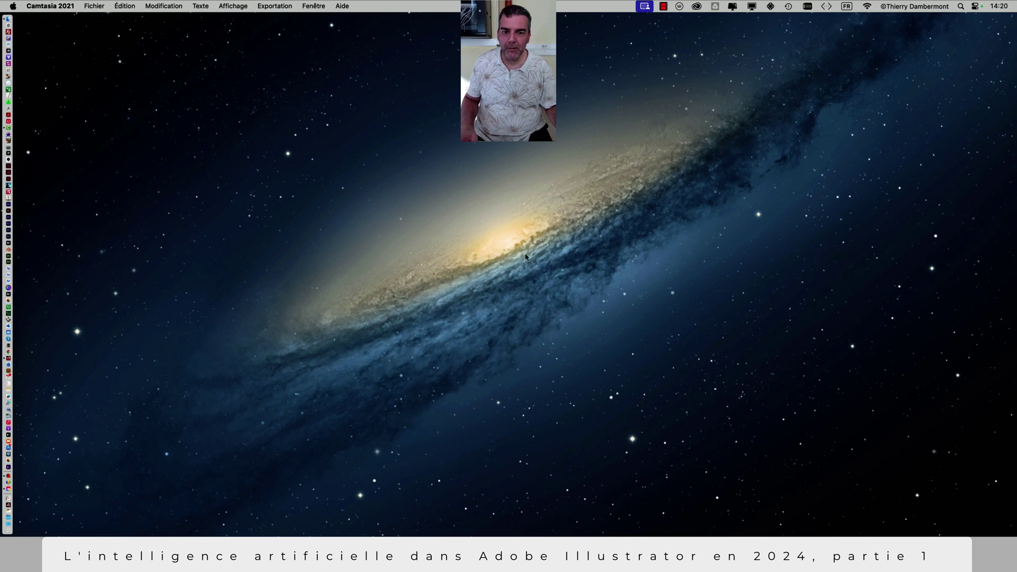
- Relaunch Adobe Illustrator 2024 and reopen the recovered document sangliers - 04.ai
key(super+Tab)
key(super+Tab)
key(super+Tab)
key(super+Tab)
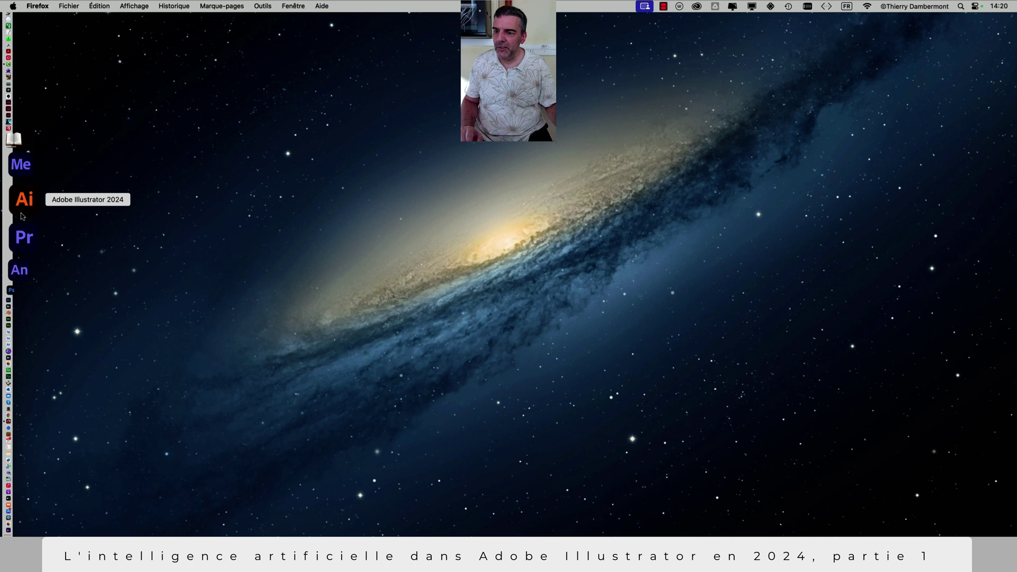
click(22, 216)
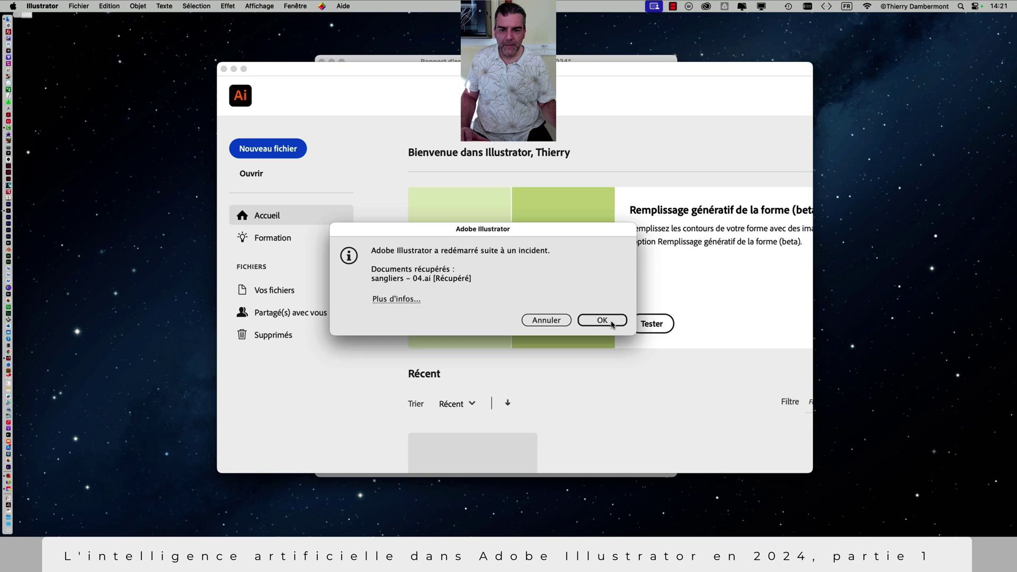
click(610, 322)
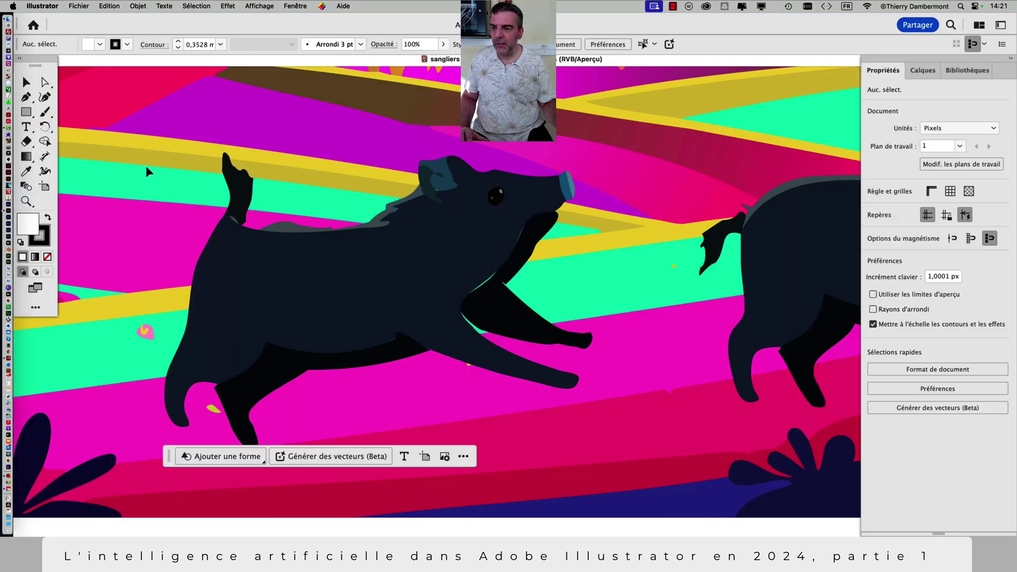
- Float the toolbar over the canvas and switch it to the full set of tools
drag(43, 60, 64, 84)
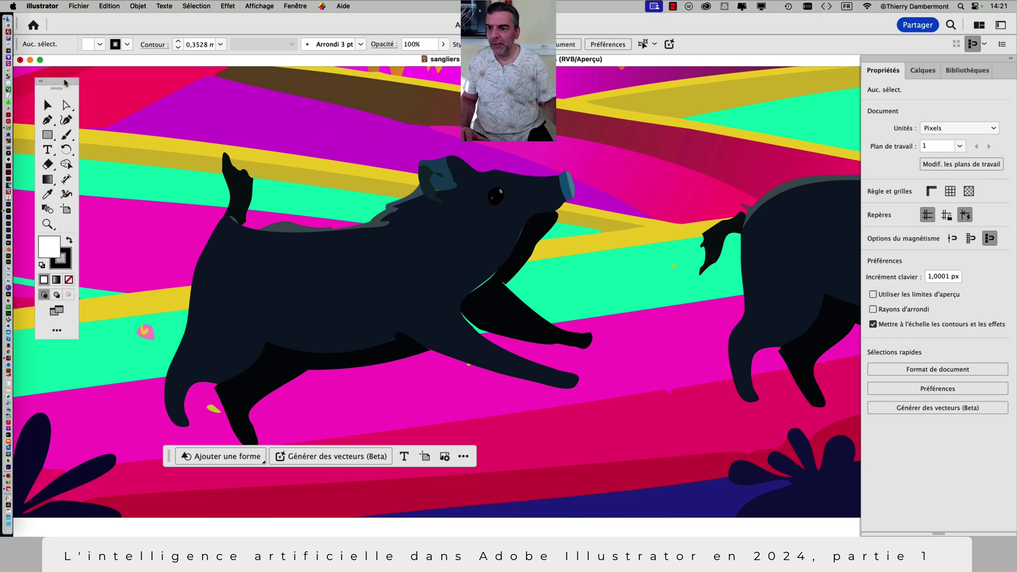
click(295, 6)
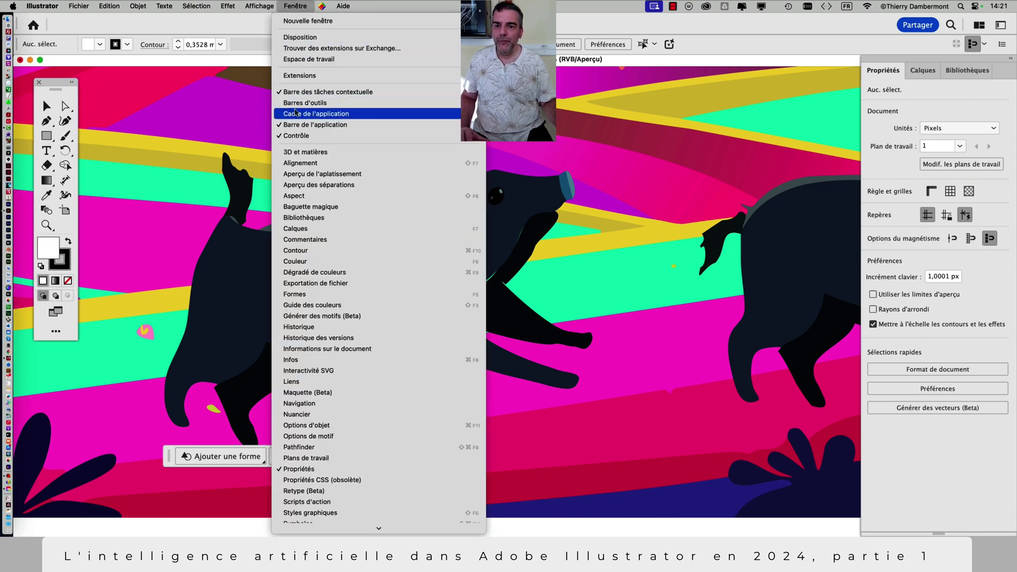
mouse_move(318, 102)
click(566, 102)
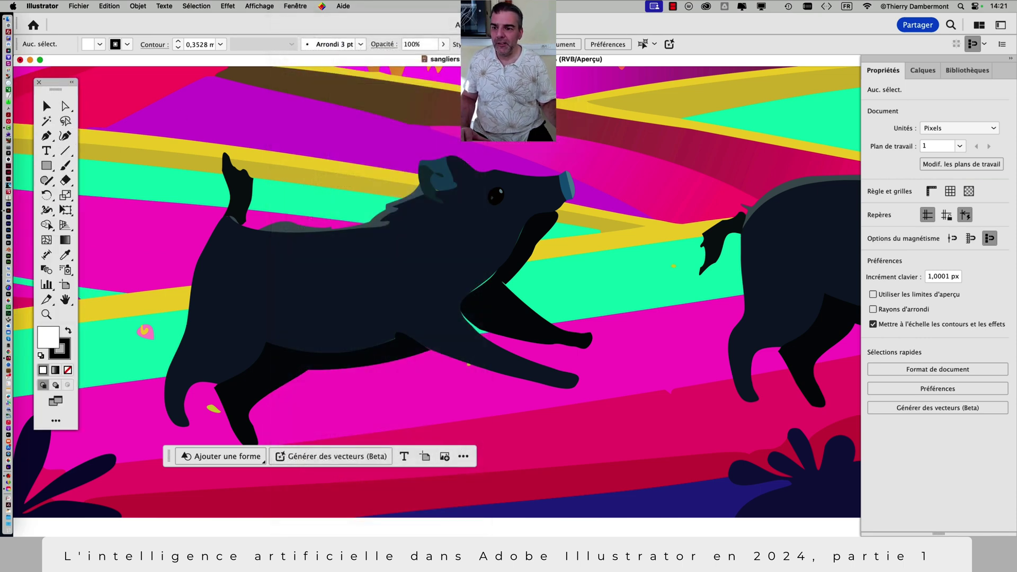
- Activate the Puppet Warp tool and select the leaping boar to edit its existing pins
drag(66, 206, 101, 224)
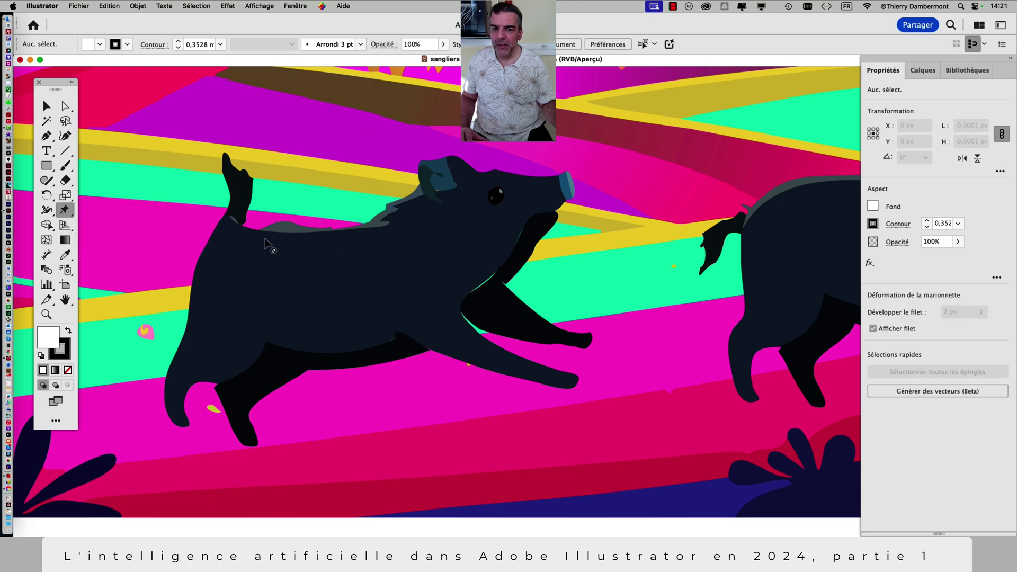
click(388, 246)
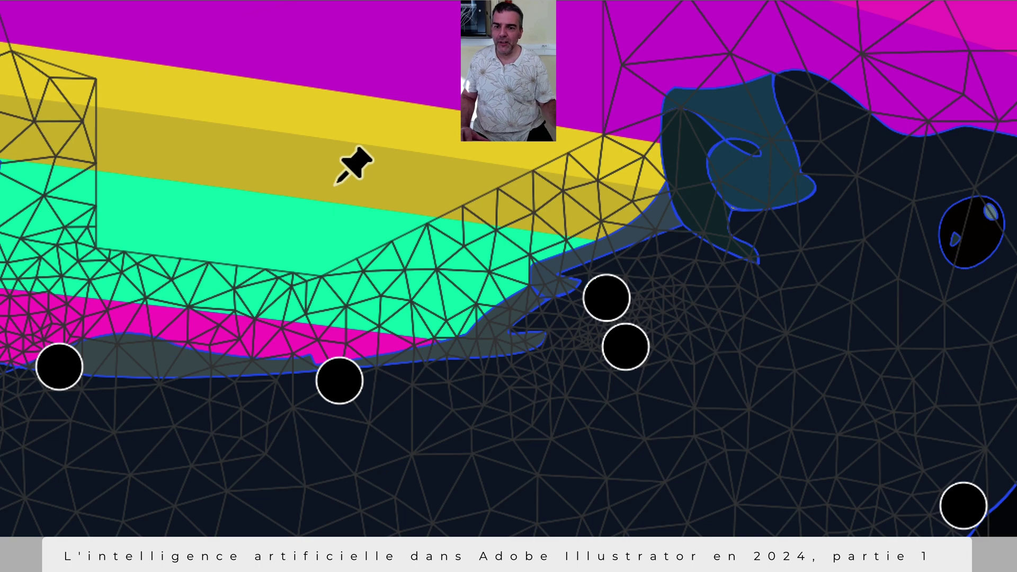
- Delete the upper of the two neck pins, shift the remaining one up toward the head, and raise the mid-back pin
key(v)
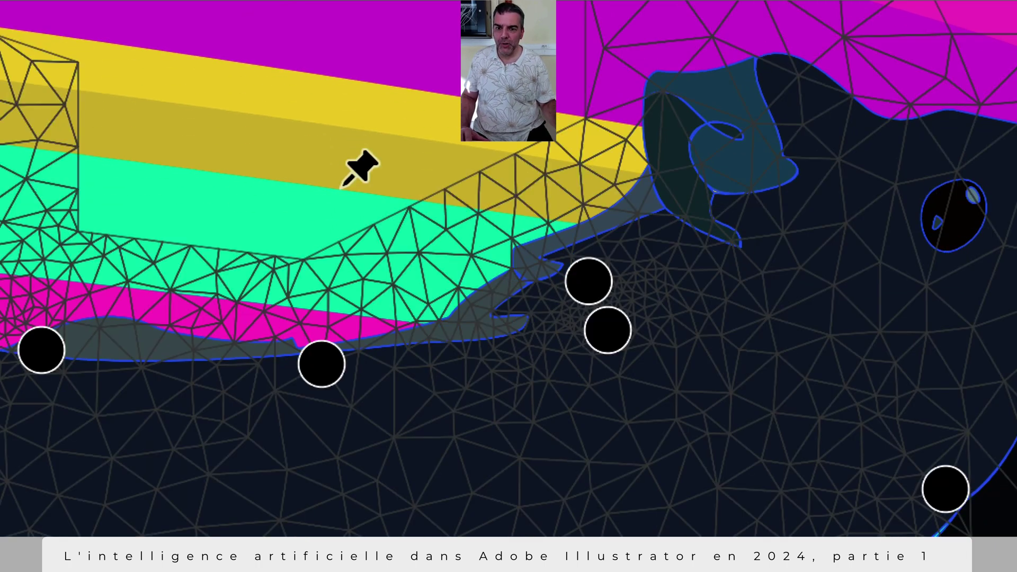
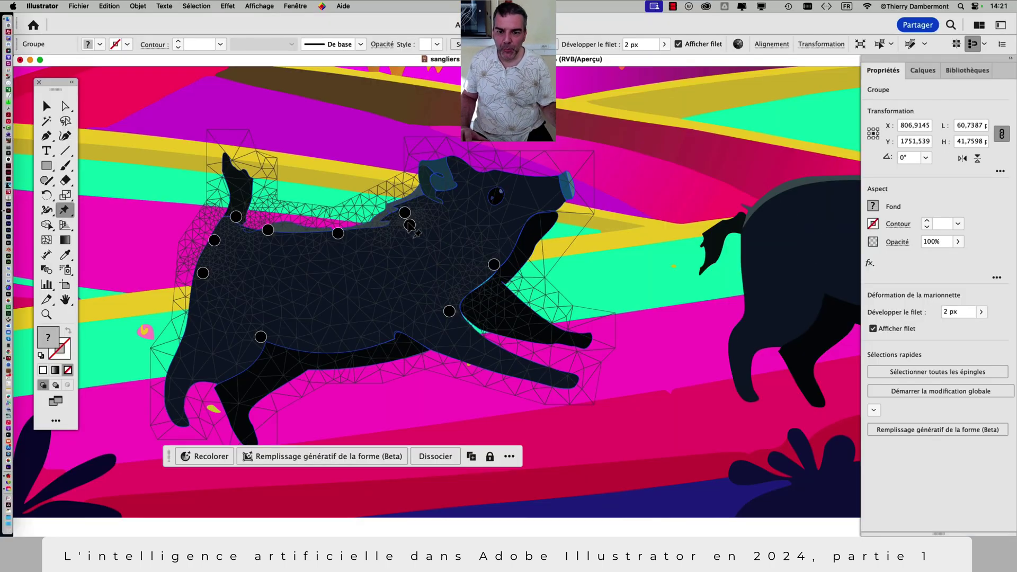
click(410, 225)
key(Delete)
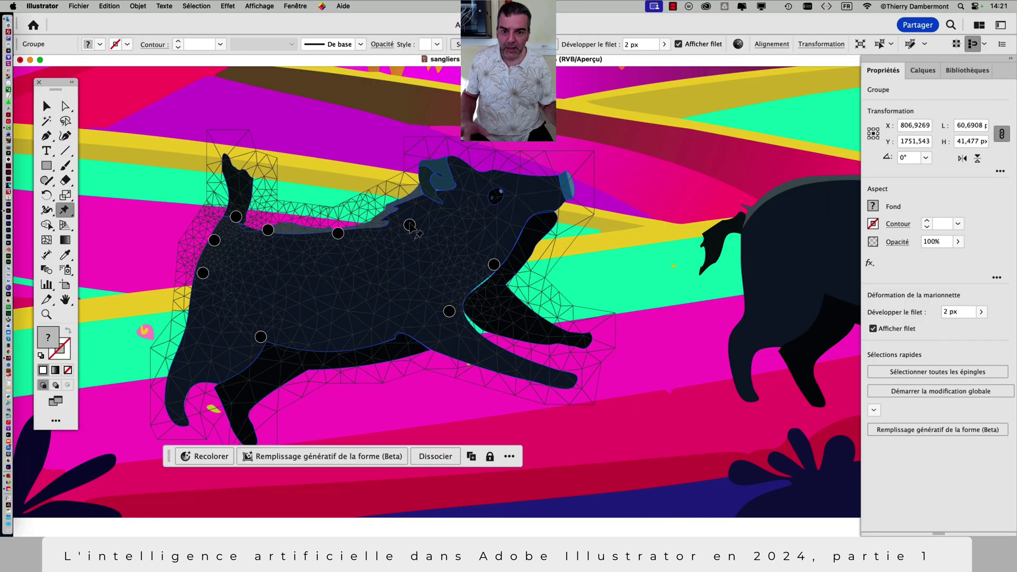
click(409, 225)
mouse_move(409, 225)
mouse_down()
mouse_move(411, 200)
mouse_move(419, 210)
mouse_up()
click(334, 207)
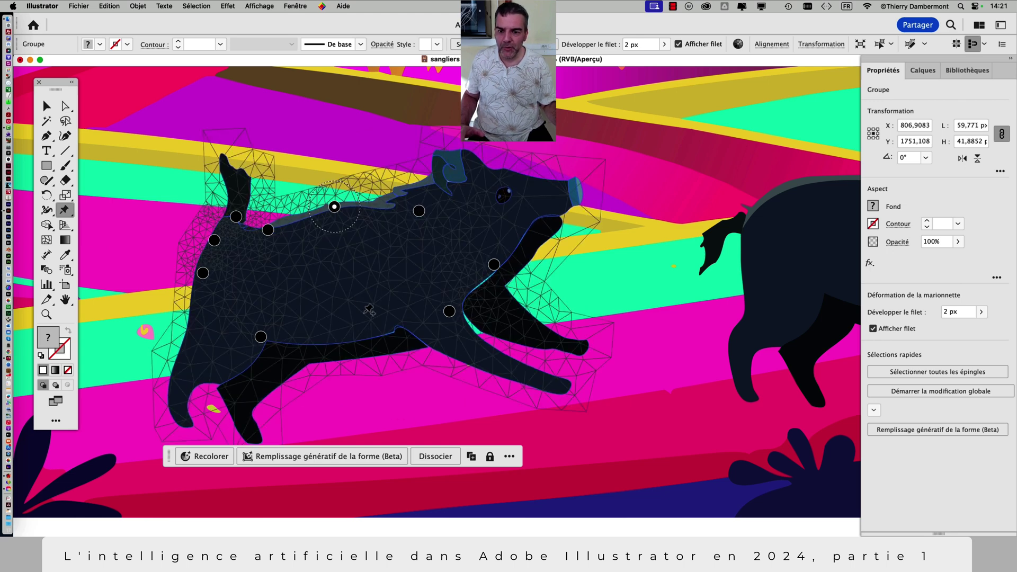
- Add Puppet Warp pins on the belly behind the foreleg and on the rump, pulling both slightly down to fill out the body
drag(370, 325, 388, 337)
click(204, 324)
mouse_move(204, 324)
mouse_down()
mouse_move(230, 324)
mouse_move(207, 331)
mouse_up()
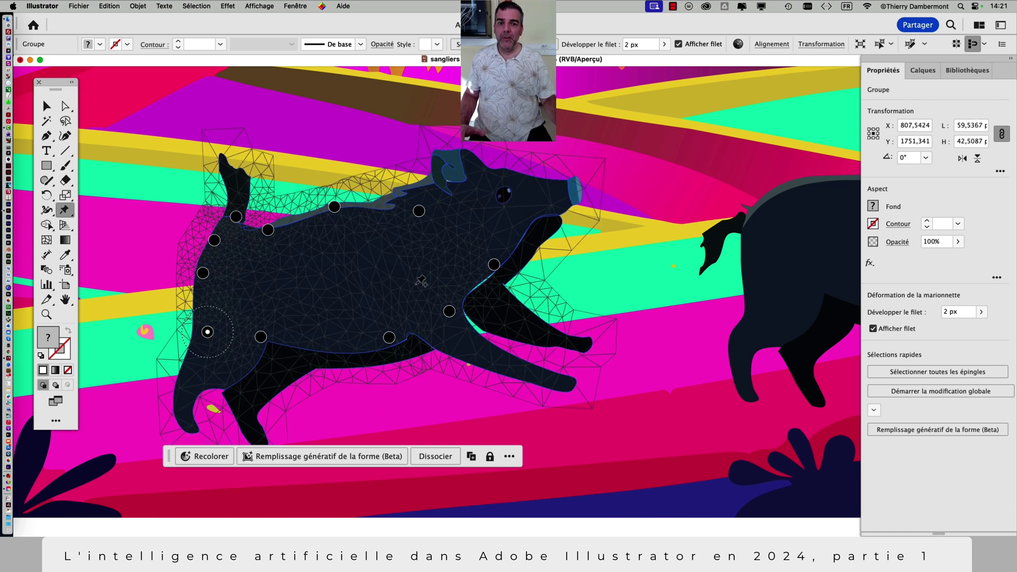
- Adjust the throat and neck pins slightly and lift the ear with a new pin at its base
drag(494, 264, 497, 260)
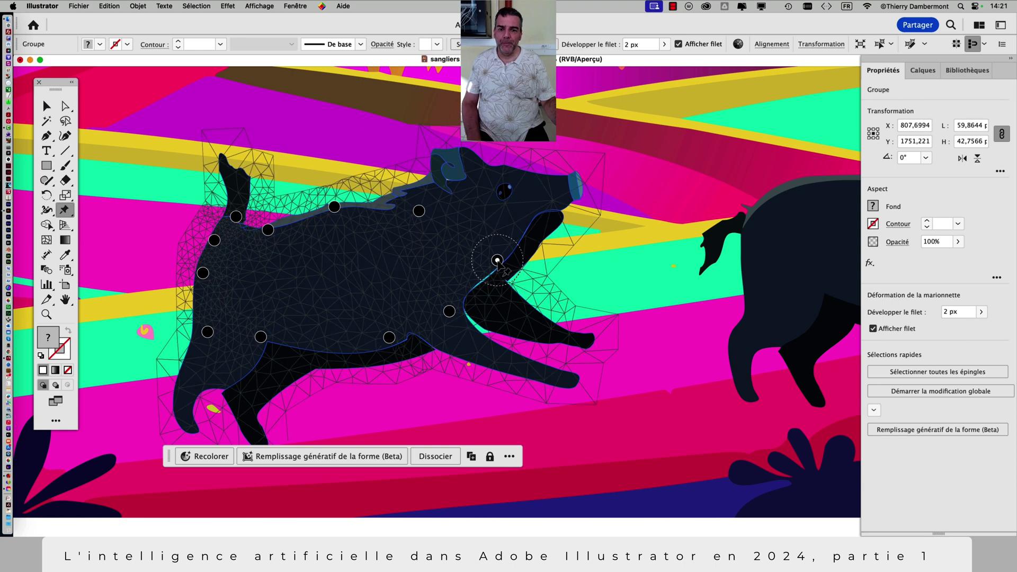
drag(419, 211, 419, 222)
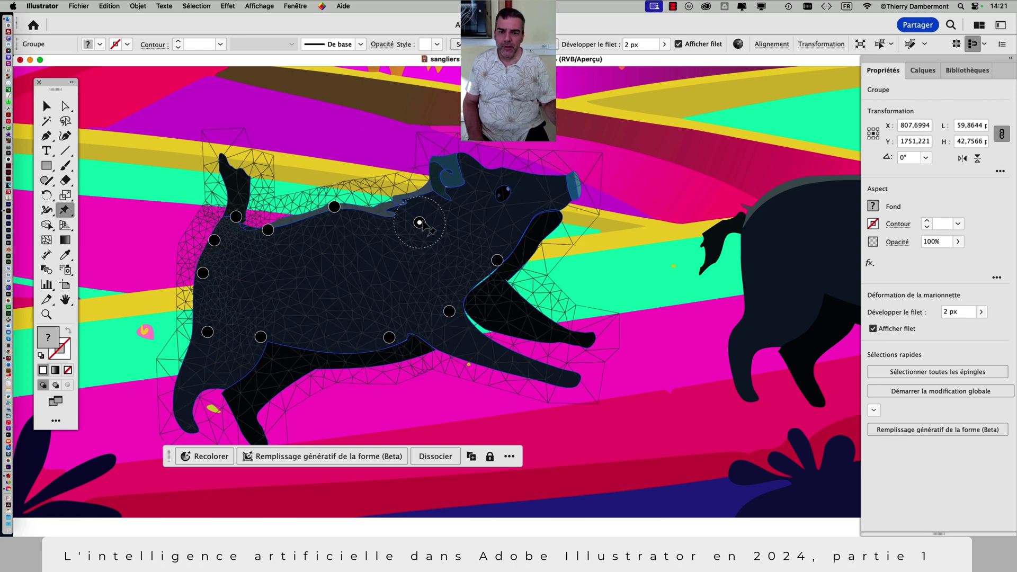
click(441, 186)
mouse_move(441, 186)
mouse_down()
mouse_move(450, 161)
mouse_move(436, 160)
mouse_move(458, 179)
mouse_up()
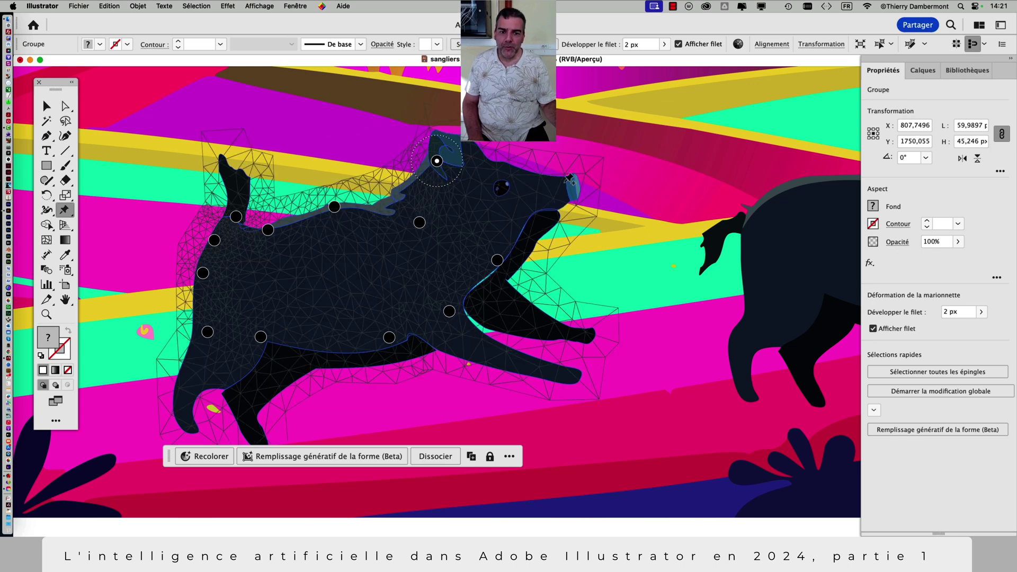
- Add pins beside the eye and on the snout, and use them to adjust the angle and length of the muzzle
click(520, 189)
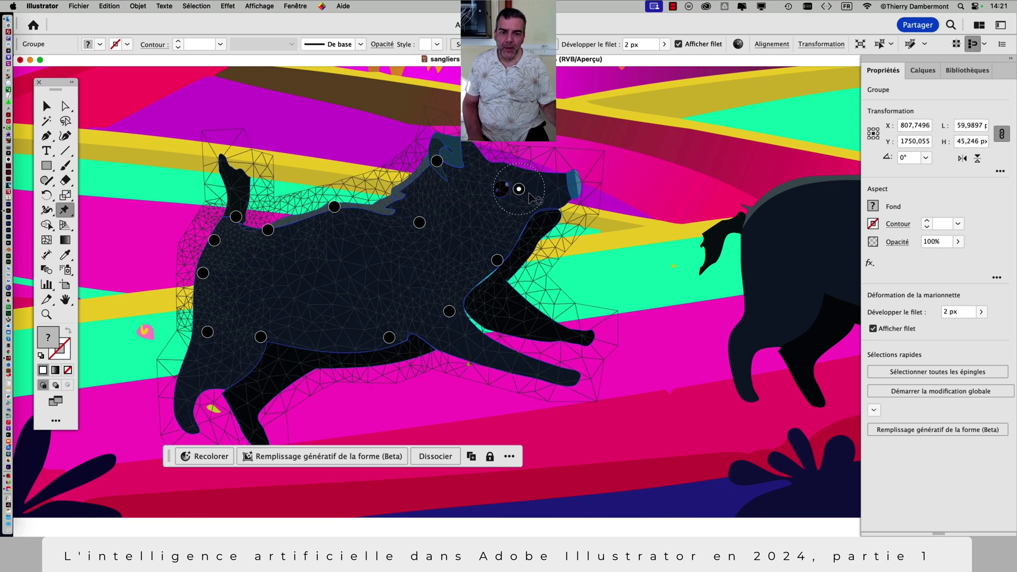
drag(534, 203, 531, 203)
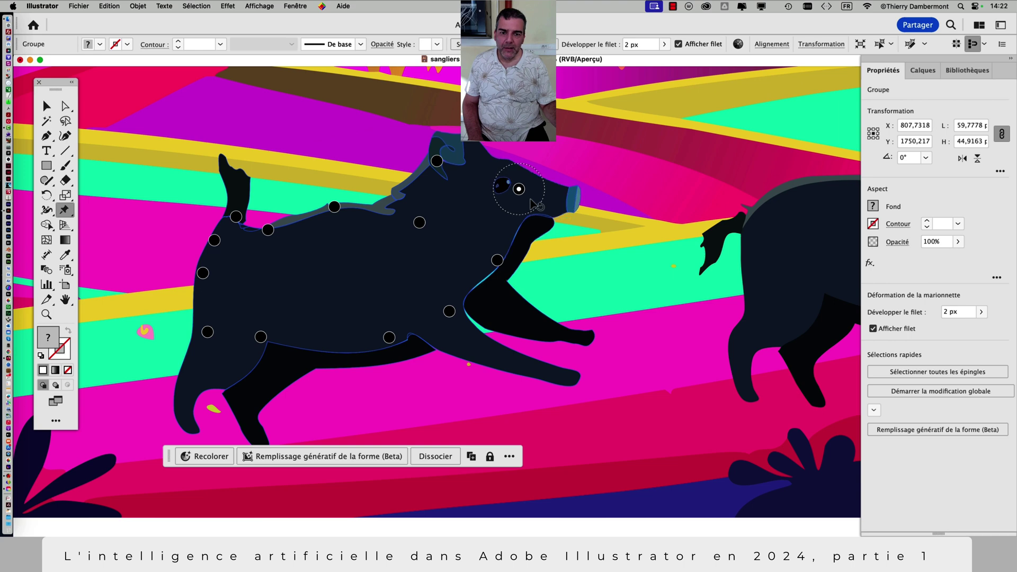
click(558, 199)
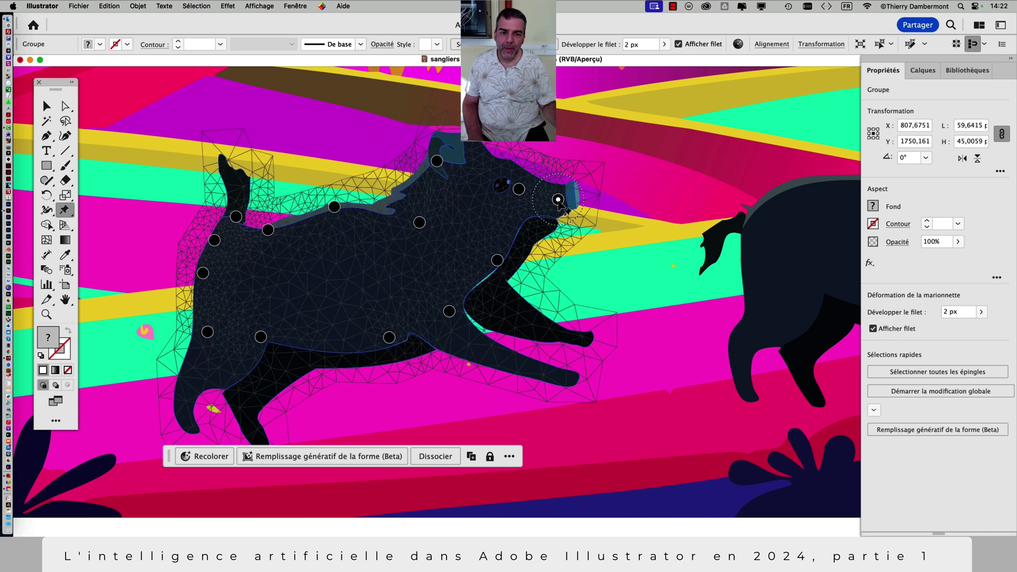
mouse_move(560, 204)
mouse_down()
mouse_move(573, 202)
mouse_move(552, 217)
mouse_up()
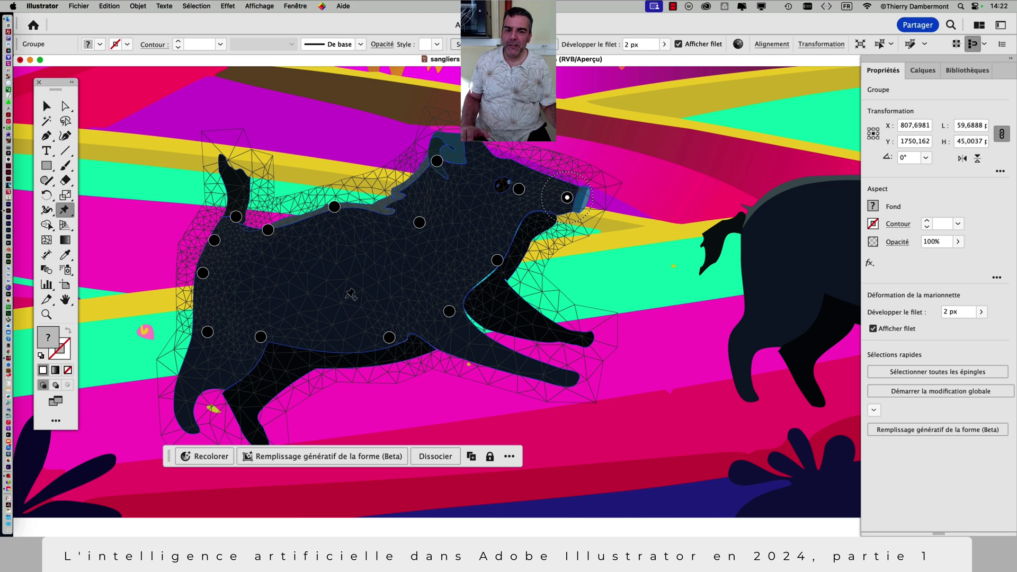
- Save the recovered document as sangliers - 05.ai, accept the Illustrator options, and deselect the boar
click(46, 109)
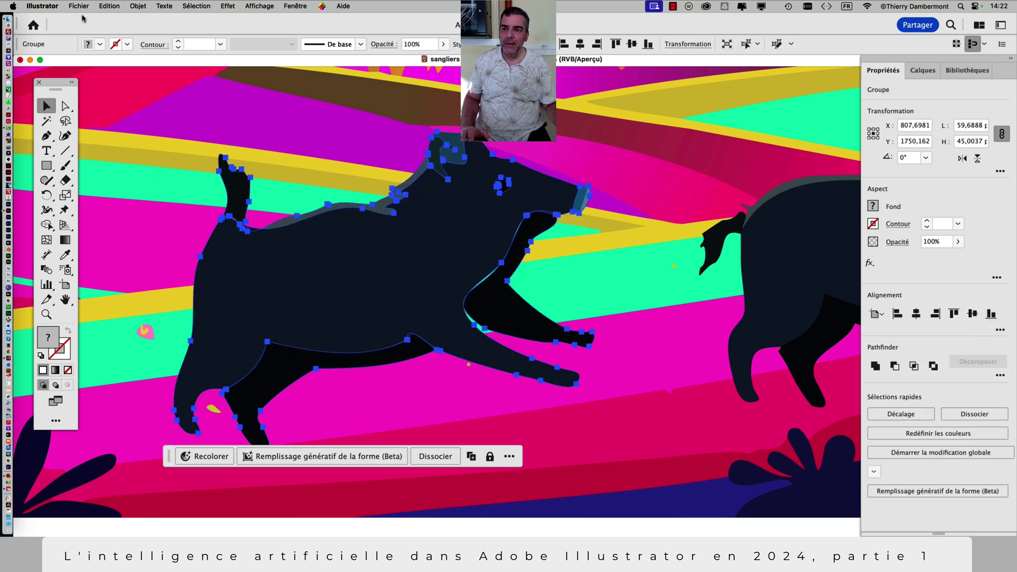
click(67, 5)
click(139, 114)
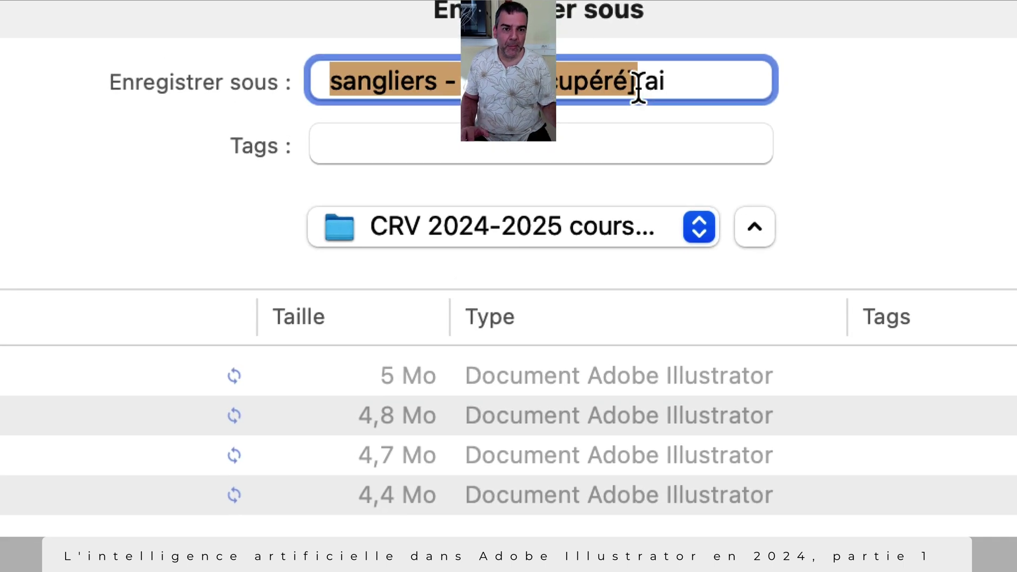
click(643, 44)
drag(635, 85, 487, 80)
key(BackSpace)
key(BackSpace)
text(5)
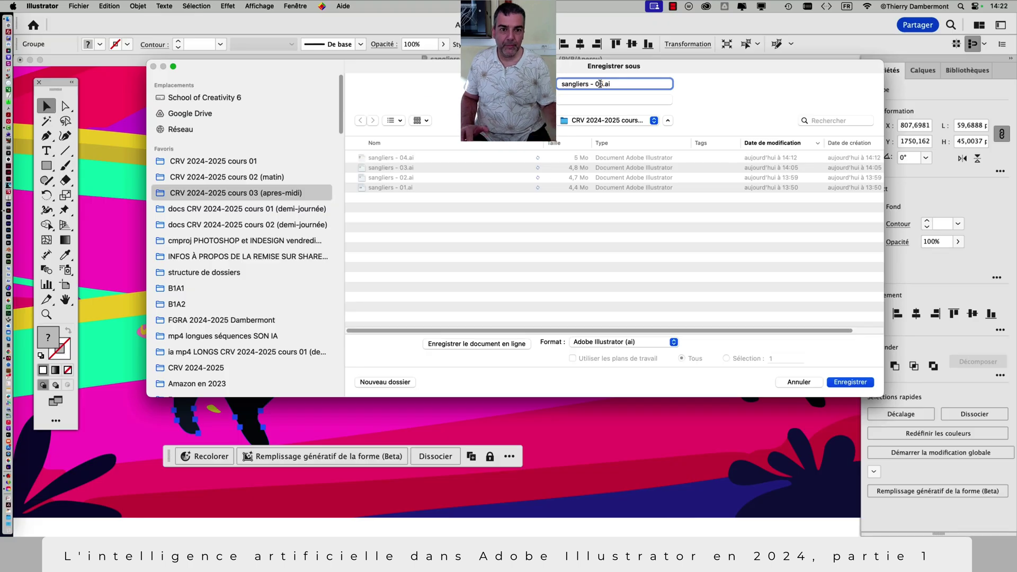
click(846, 383)
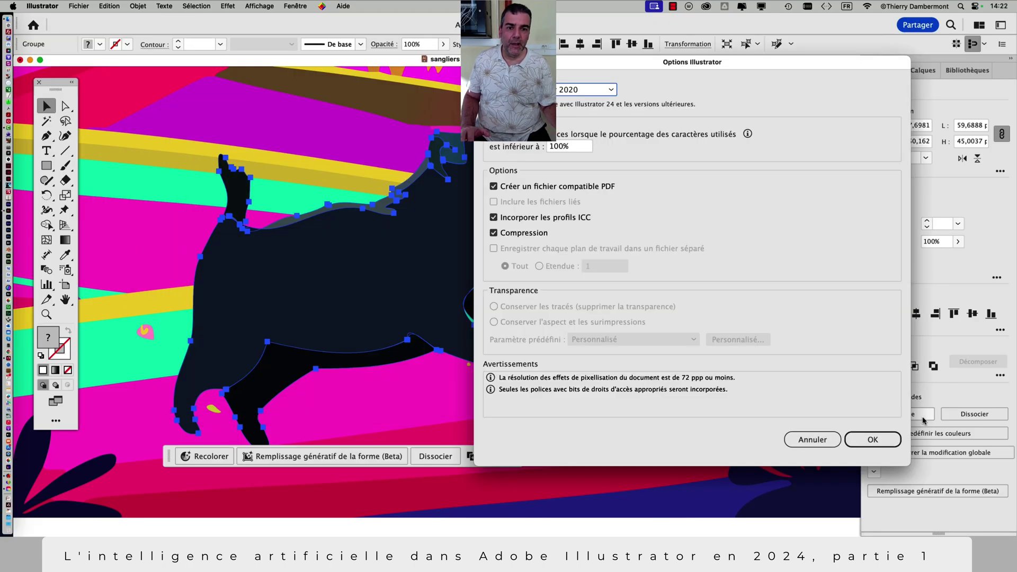
click(873, 439)
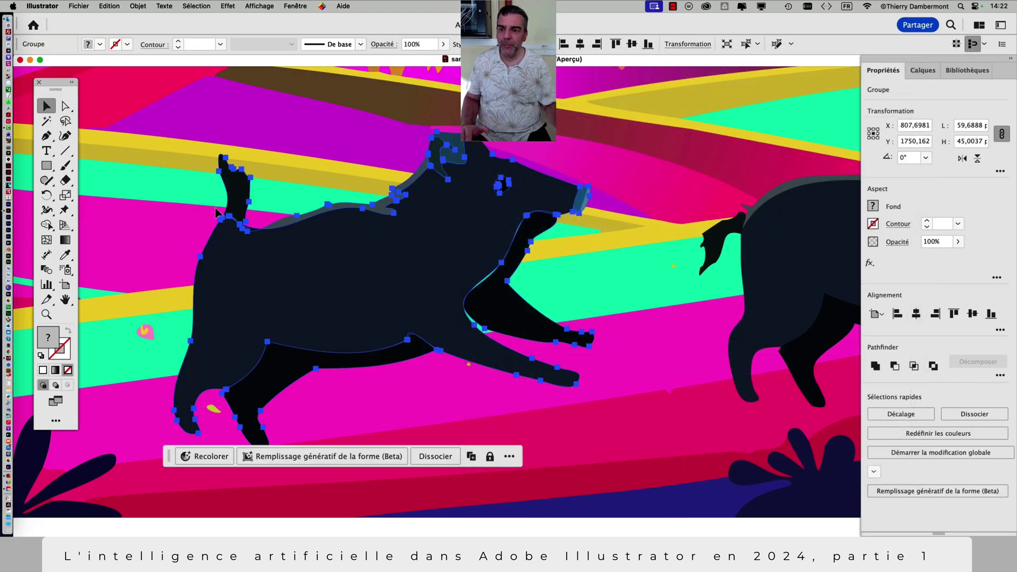
click(298, 156)
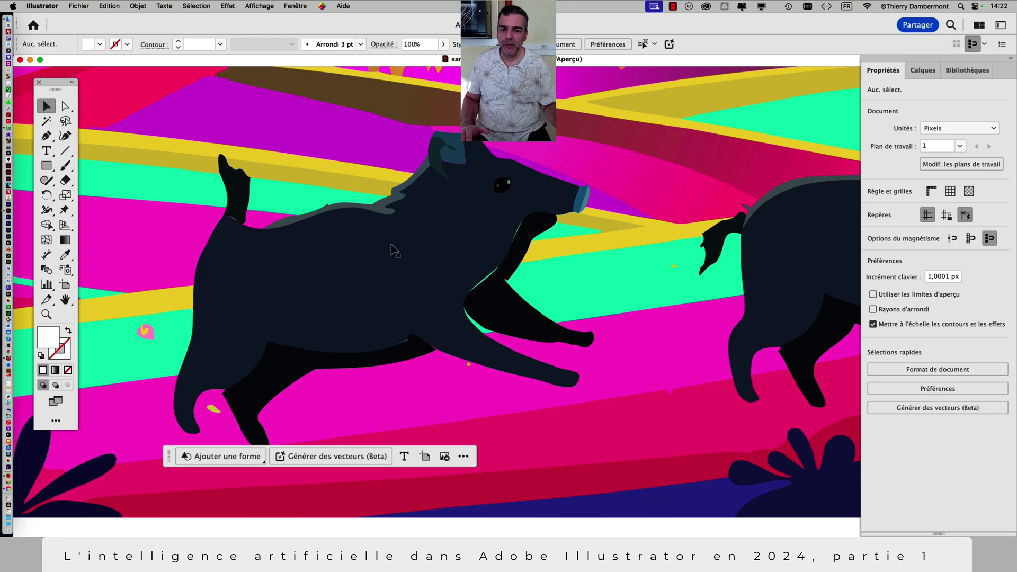
- Reactivate Puppet Warp on the leaping boar and pull the underside of the jaw down with a new pin
drag(392, 251, 449, 209)
key(super+minus)
key(super+minus)
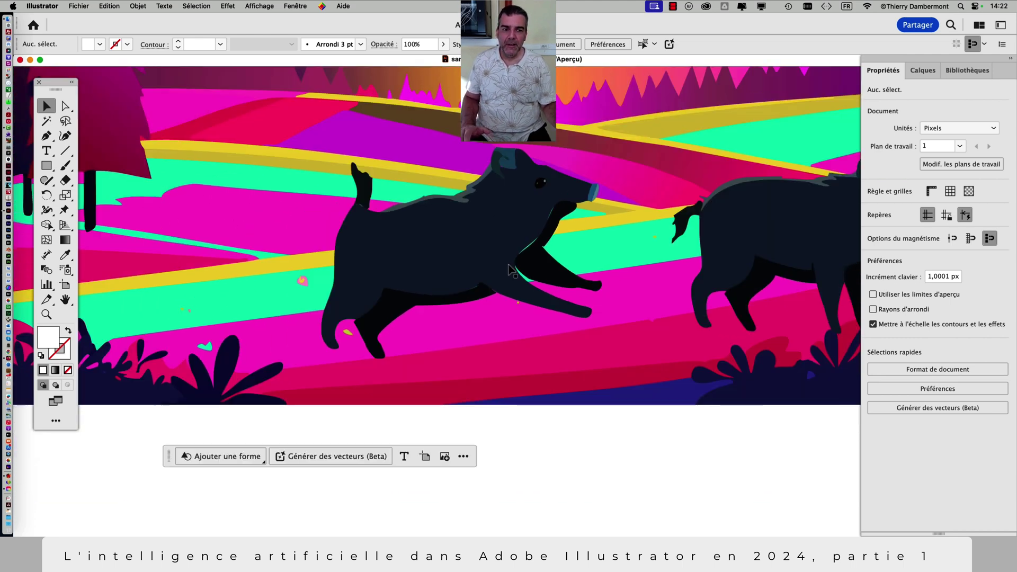
scroll(529, 244, up, 2)
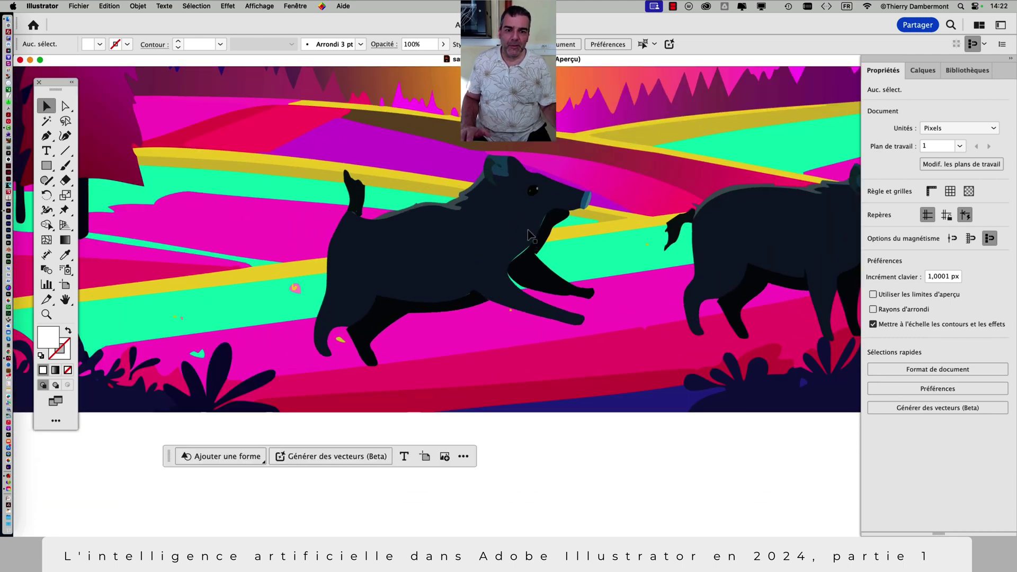
scroll(565, 208, up, 2)
click(550, 189)
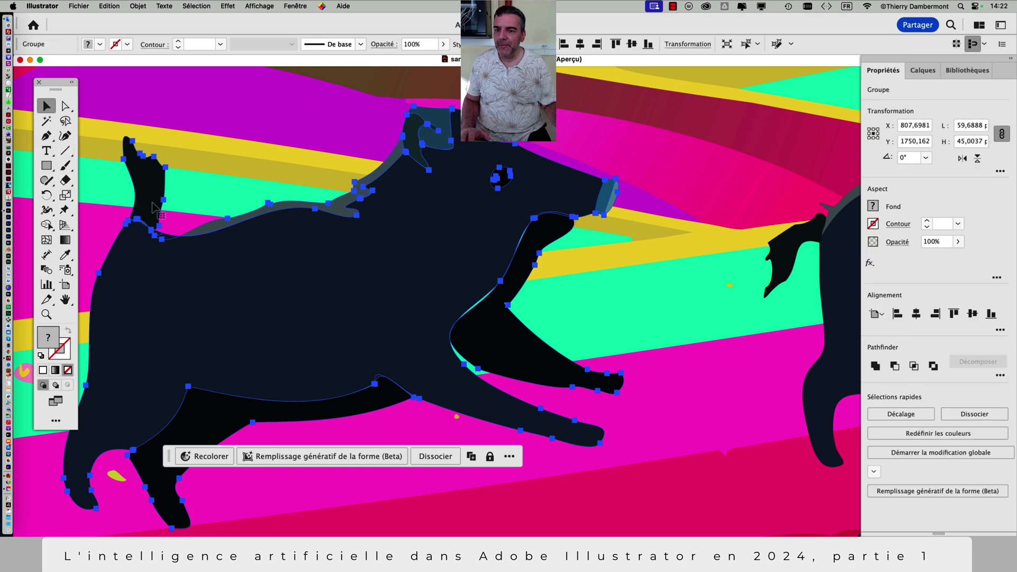
click(64, 210)
drag(529, 227, 543, 243)
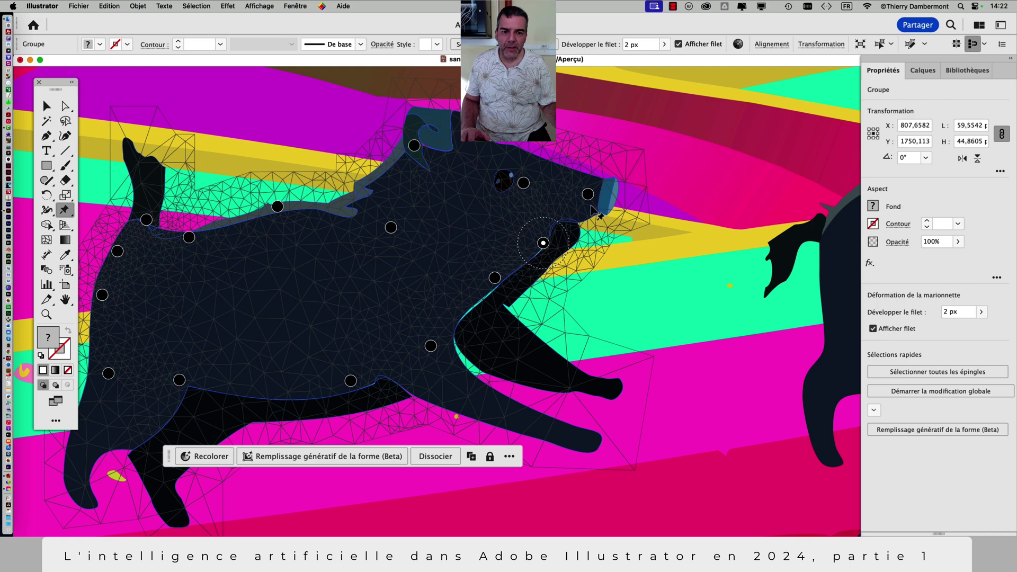
- Delete the pins on the boar's snout and beside its eye
key(Delete)
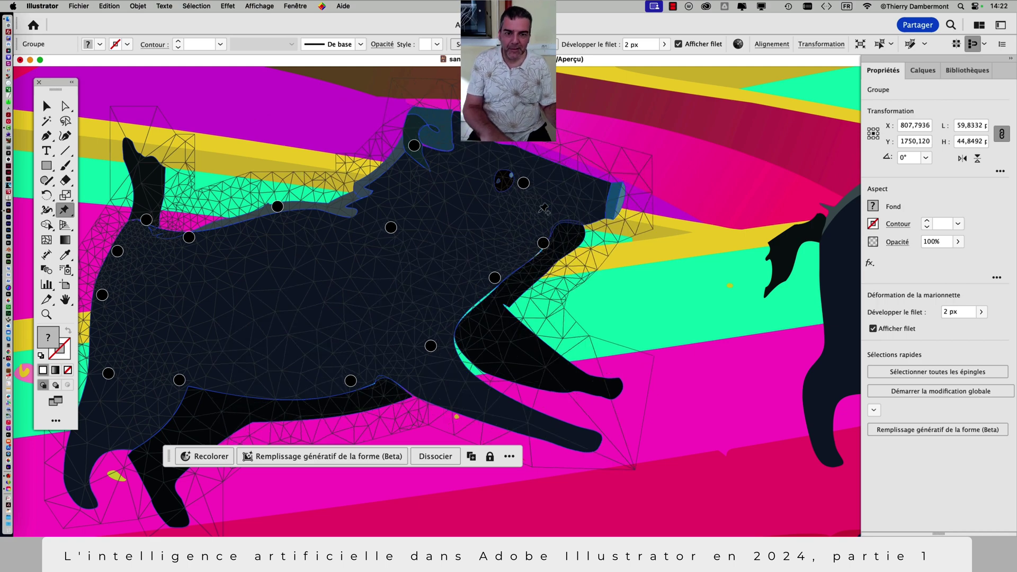
key(Delete)
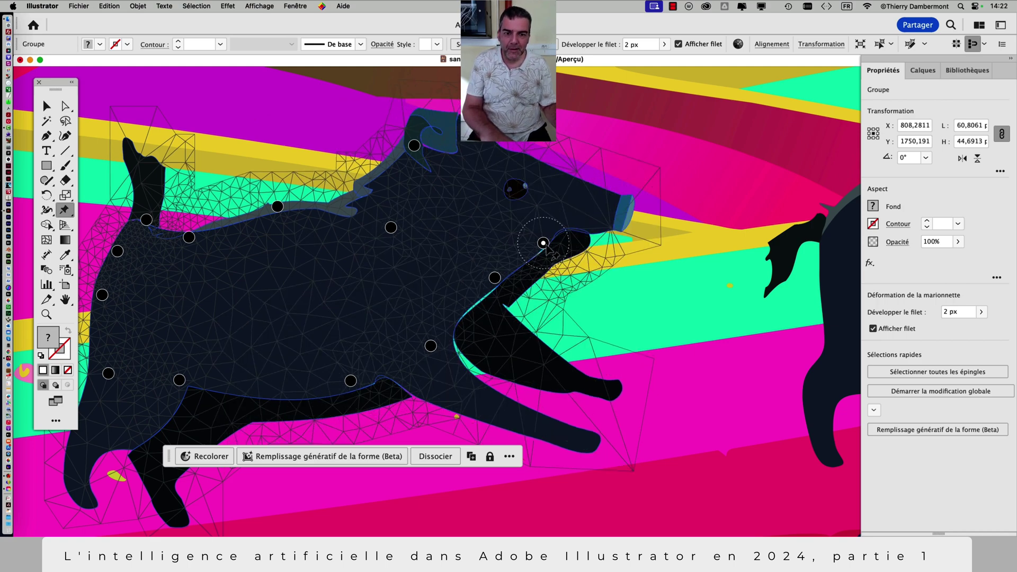
key(Delete)
- Lower the muzzle with a jaw pin, pull the ear pin up and forward, and deselect the boar
click(536, 213)
drag(536, 214, 550, 257)
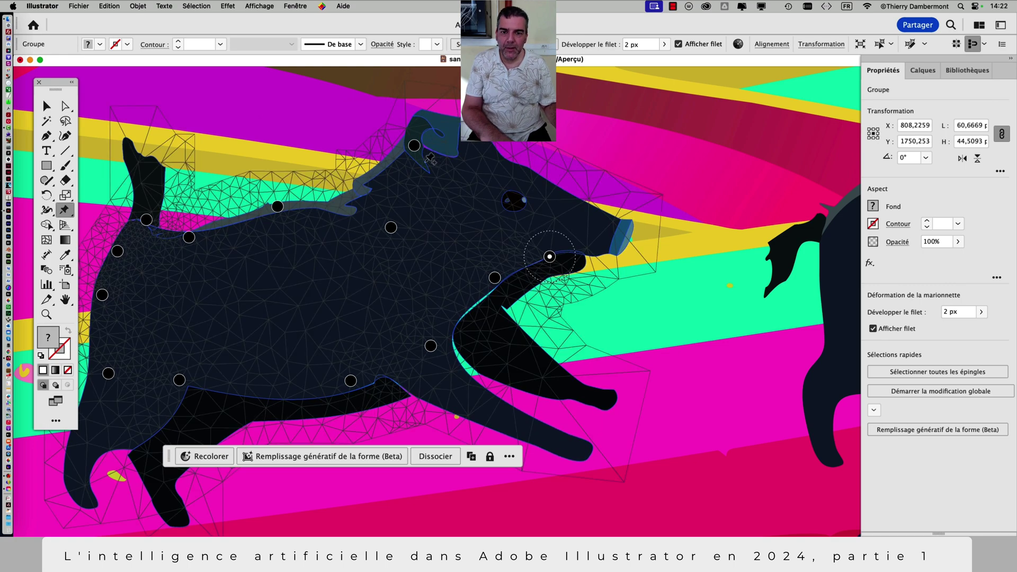
drag(417, 150, 460, 124)
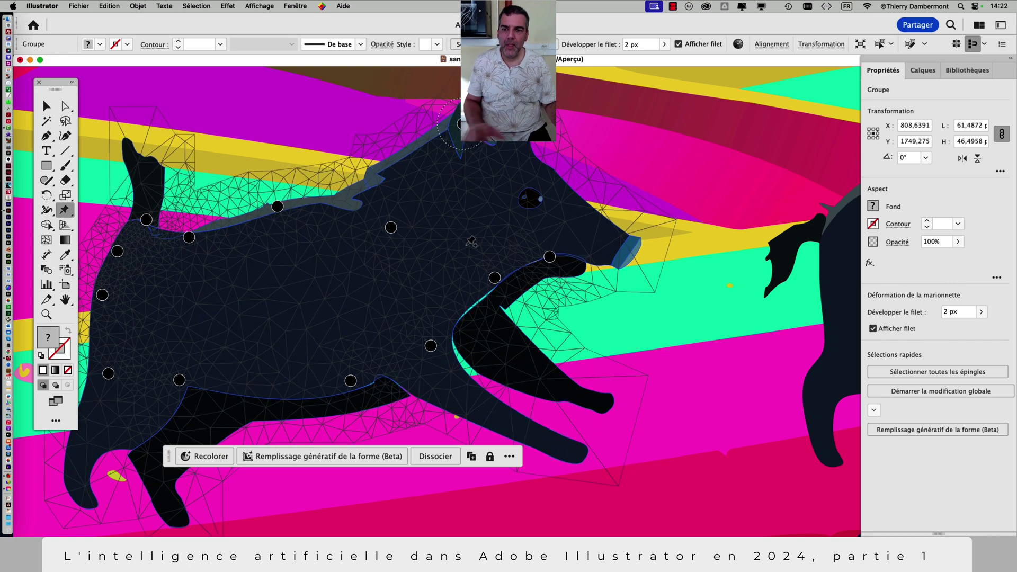
click(46, 106)
click(345, 135)
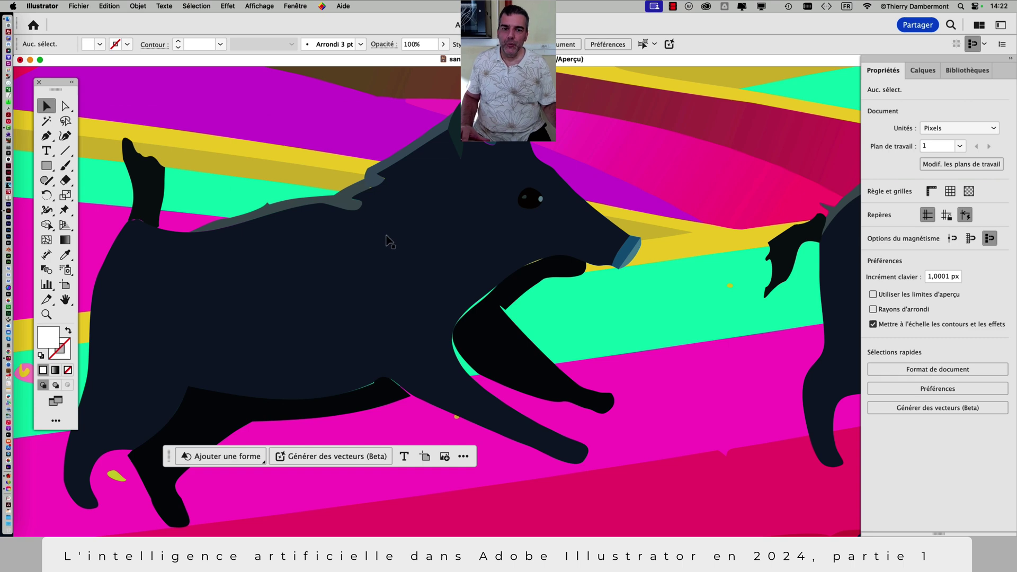
- Directly select the black far foreleg and far hind leg shapes, moving the foreleg left and the hind leg up against the body
drag(65, 106, 132, 121)
click(483, 324)
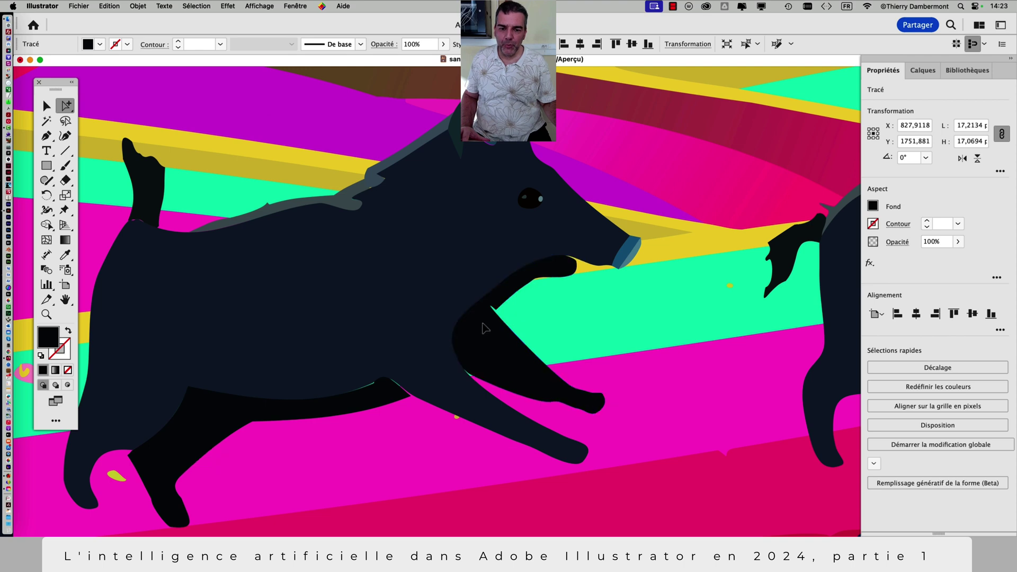
click(379, 393)
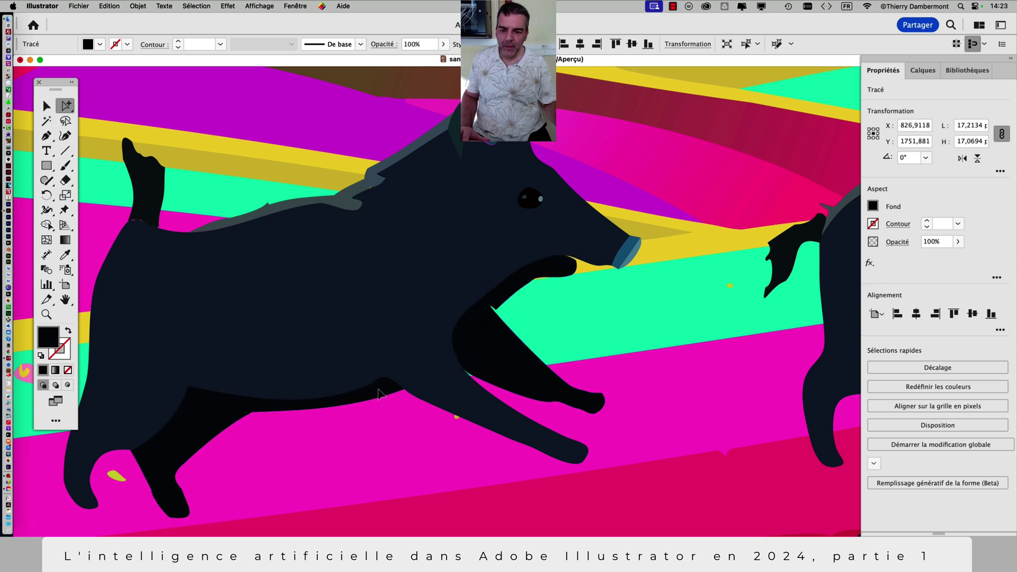
click(498, 348)
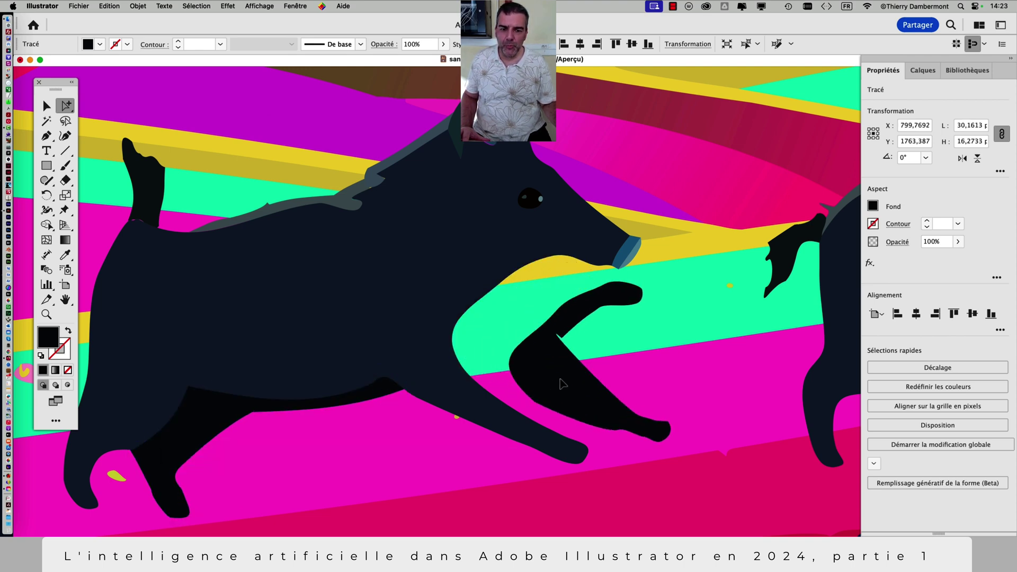
mouse_move(497, 349)
mouse_down()
mouse_move(480, 340)
mouse_move(490, 354)
mouse_move(510, 353)
mouse_move(462, 345)
mouse_move(486, 351)
mouse_up()
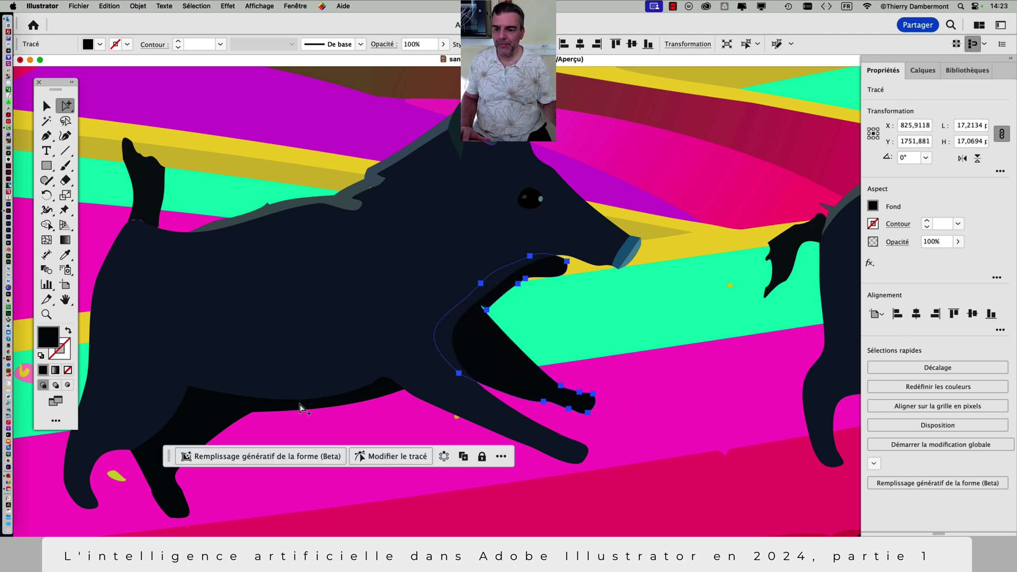
- Directly select the tail and move it down so its base tucks into the rump
click(162, 200)
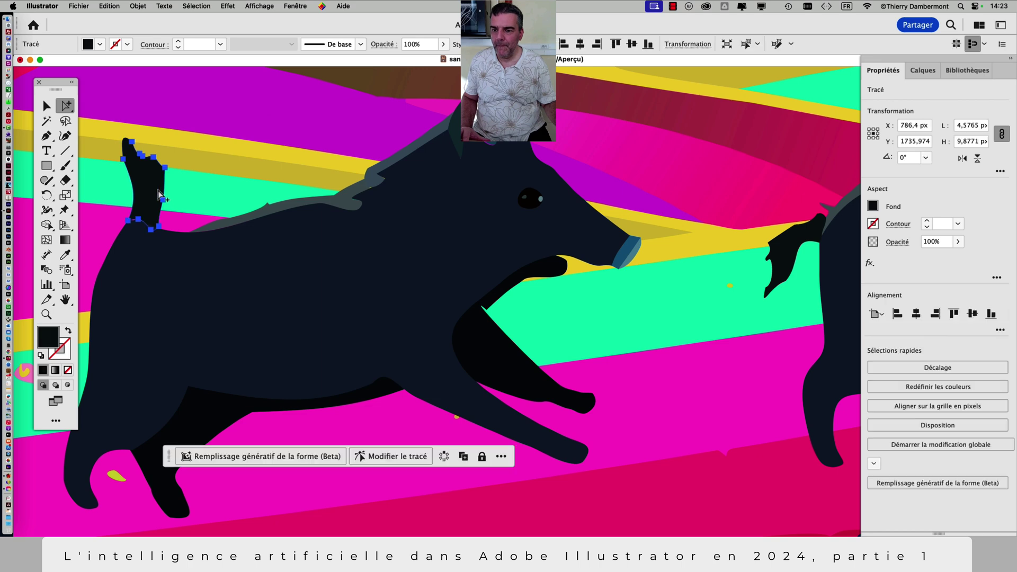
mouse_move(157, 201)
mouse_down()
mouse_move(148, 198)
mouse_move(185, 204)
mouse_move(157, 207)
mouse_up()
scroll(157, 206, up, 10)
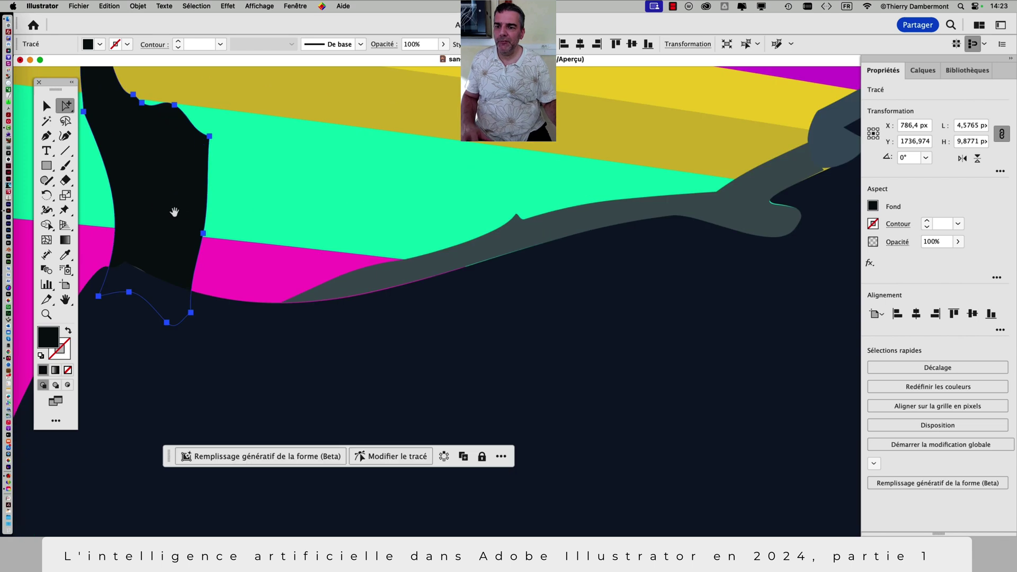
drag(367, 226, 342, 222)
- Turn off Snap to Pixel and undo the last move of the tail
click(265, 9)
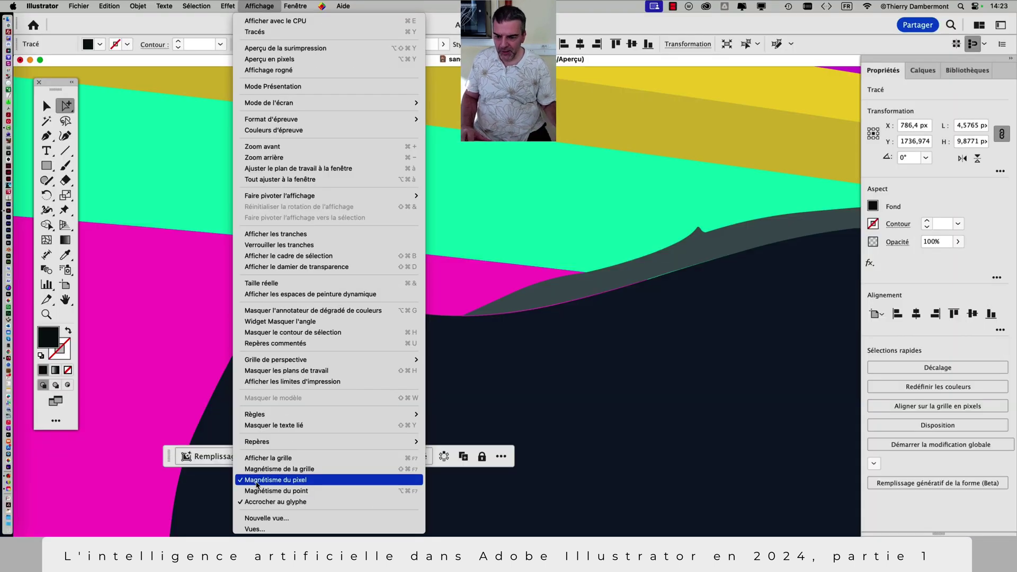
click(256, 480)
key(super+z)
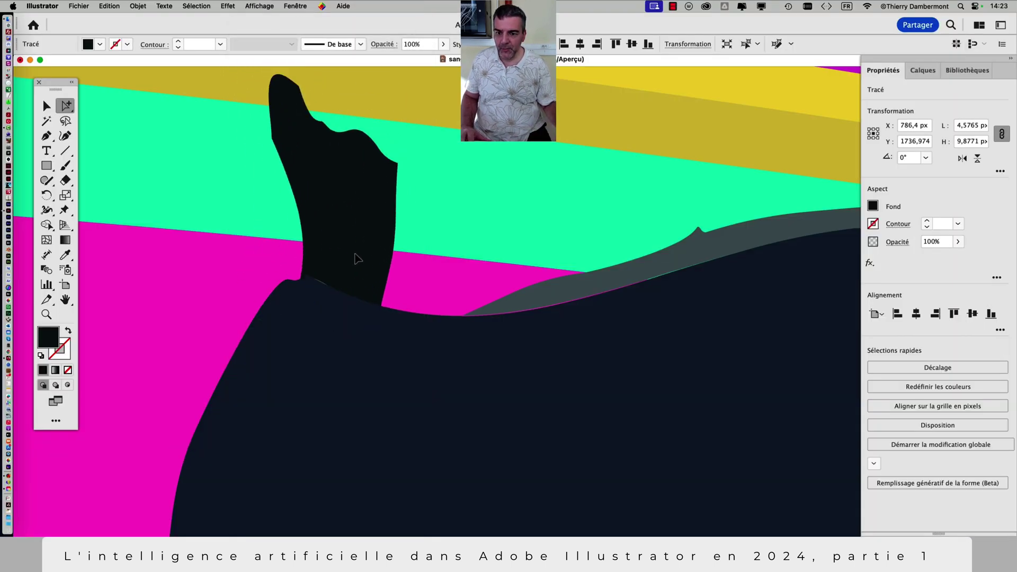
- Undo the earlier tail moves, reposition the tail slightly up and left against the boar's rump, and deselect it
key(super+z)
key(super+z)
key(super+z)
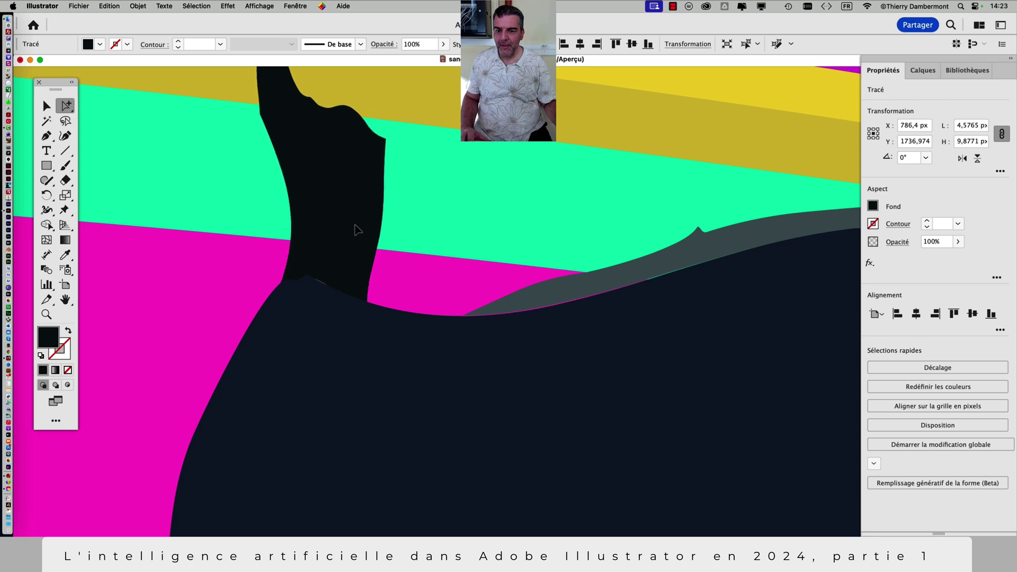
click(356, 228)
scroll(453, 289, down, 3)
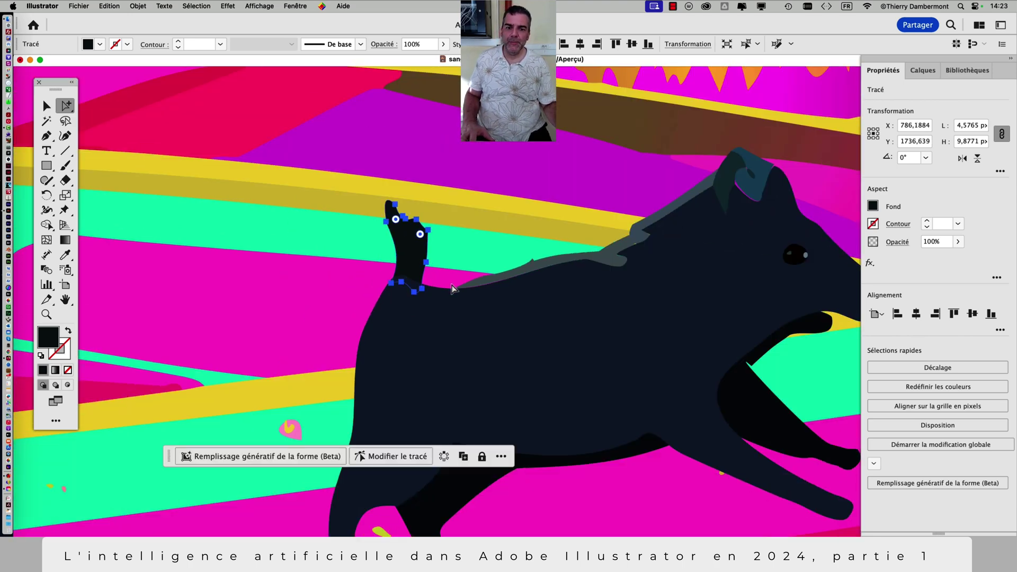
scroll(453, 288, down, 2)
scroll(524, 293, right, 5)
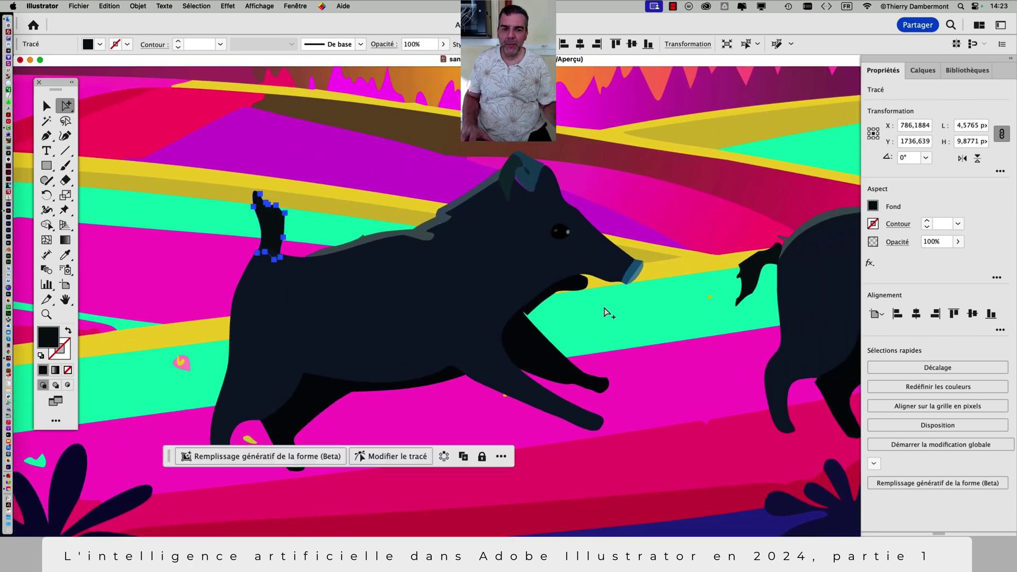
scroll(582, 308, up, 5)
key(super+shift+a)
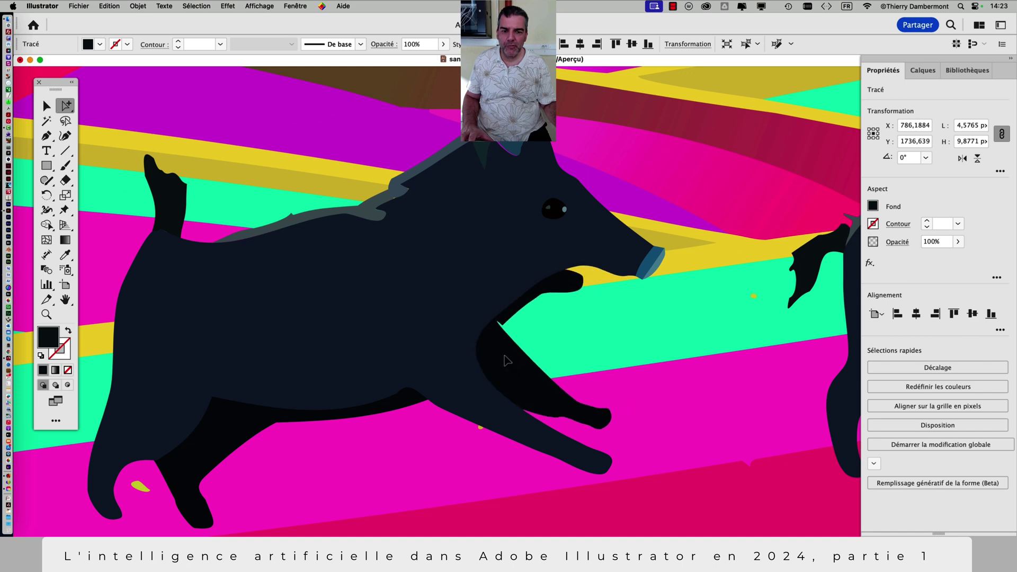
- Move the leaping boar's black far foreleg slightly to the right and deselect it
drag(506, 360, 520, 362)
scroll(520, 362, down, 2)
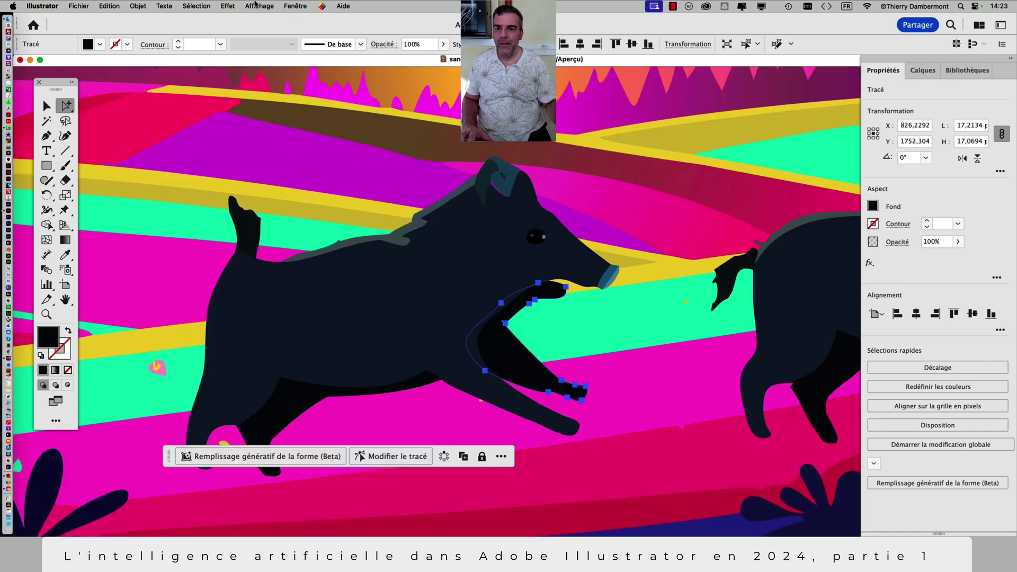
click(255, 5)
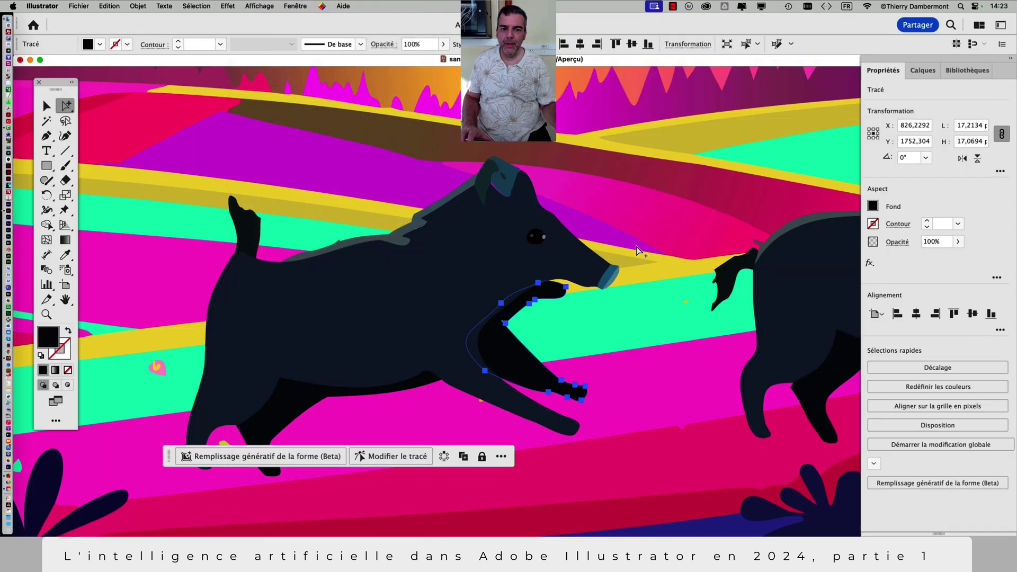
key(super+shift+a)
key(super+0)
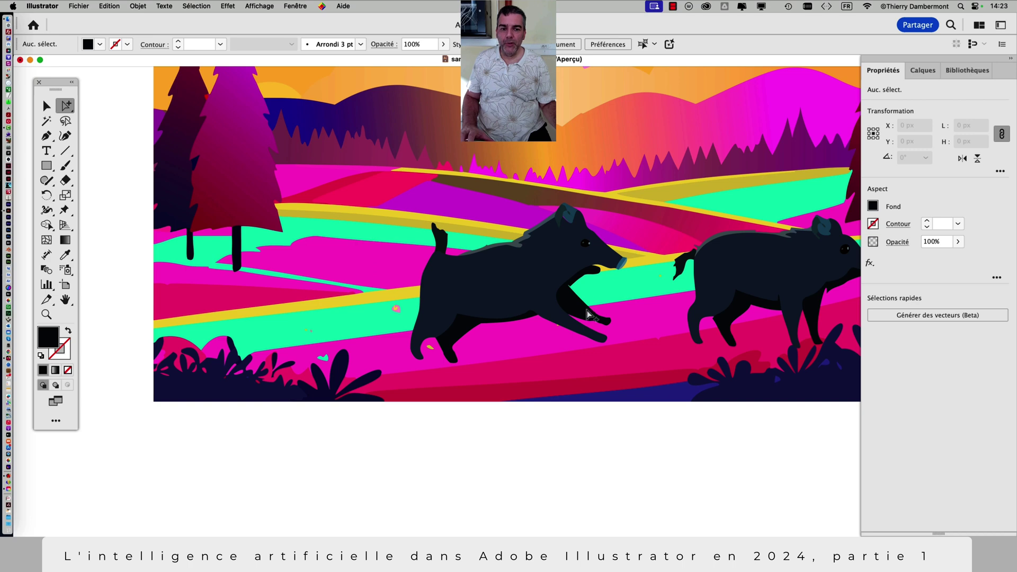
- Nudge the black far foreleg slightly left and up against the chest, deselect it, and show the whole landscape
click(586, 313)
click(582, 311)
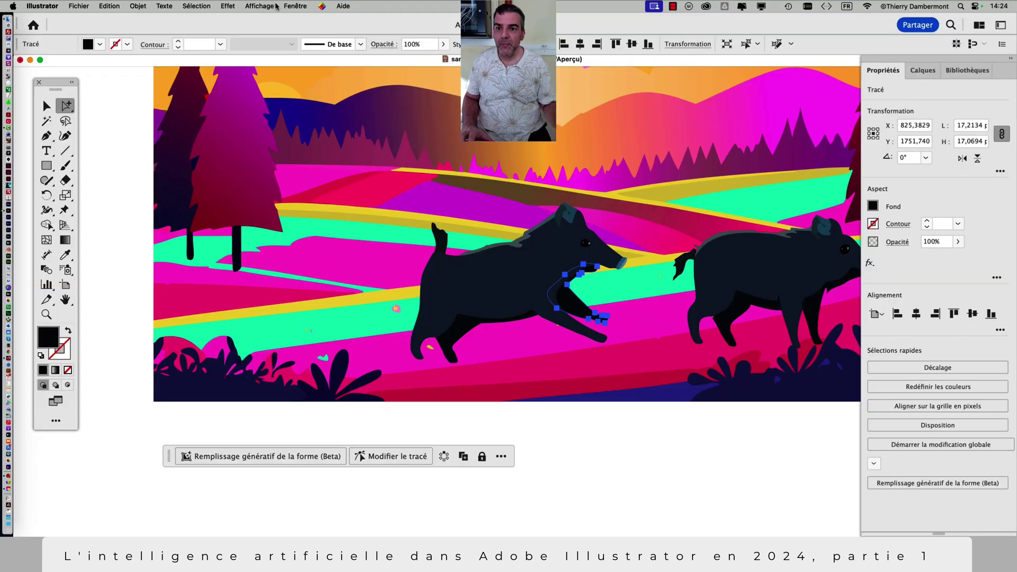
click(275, 6)
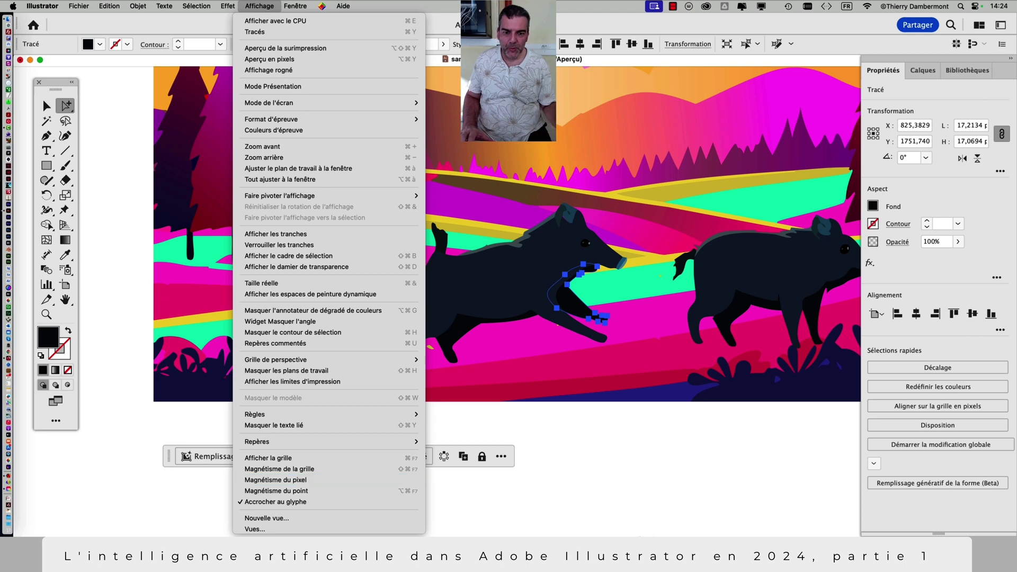
click(712, 482)
click(652, 431)
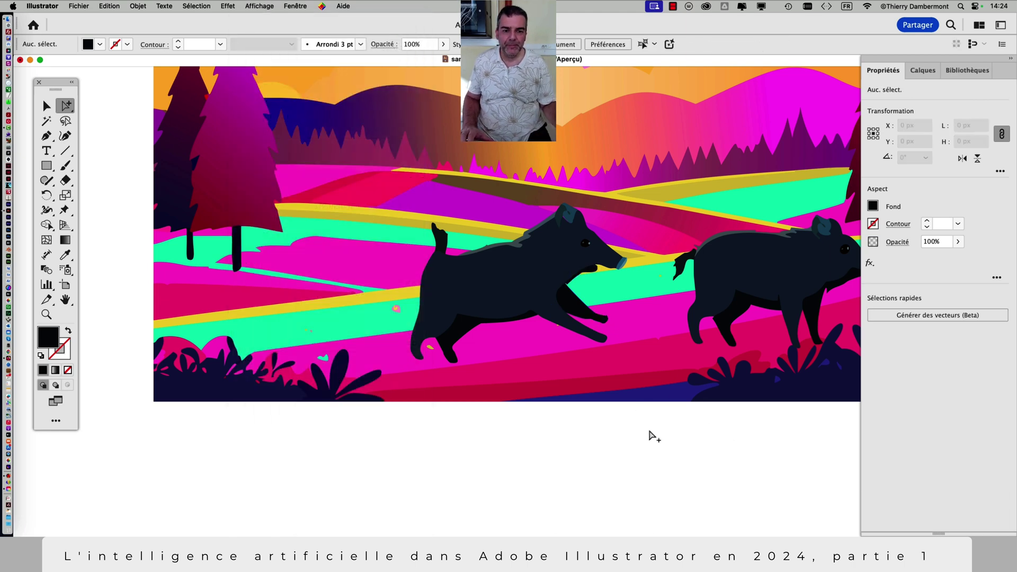
key(super+0)
drag(552, 386, 363, 367)
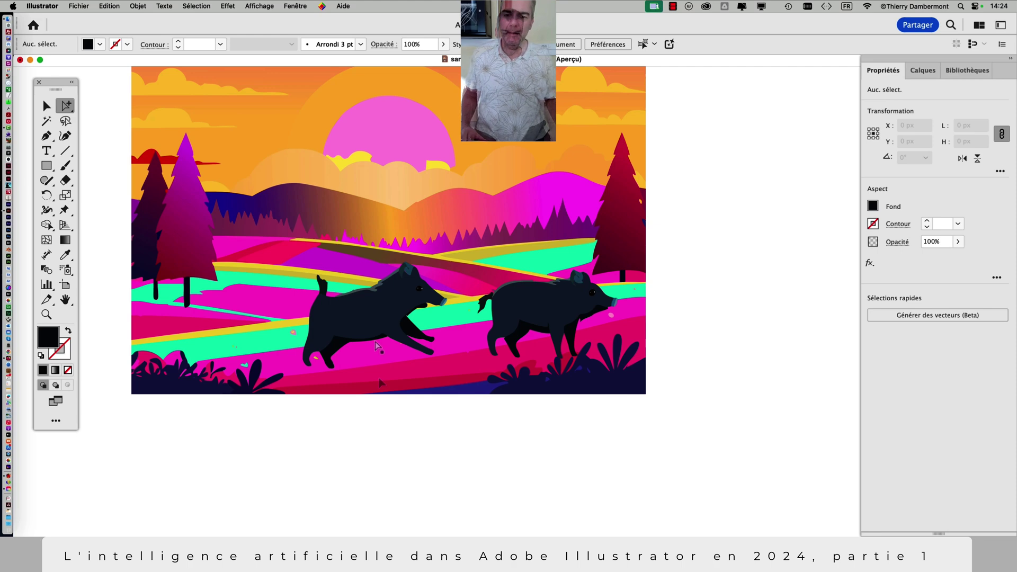
- Select the entire leaping boar group and move it slightly up and to the right
scroll(376, 339, up, 3)
click(49, 108)
click(361, 279)
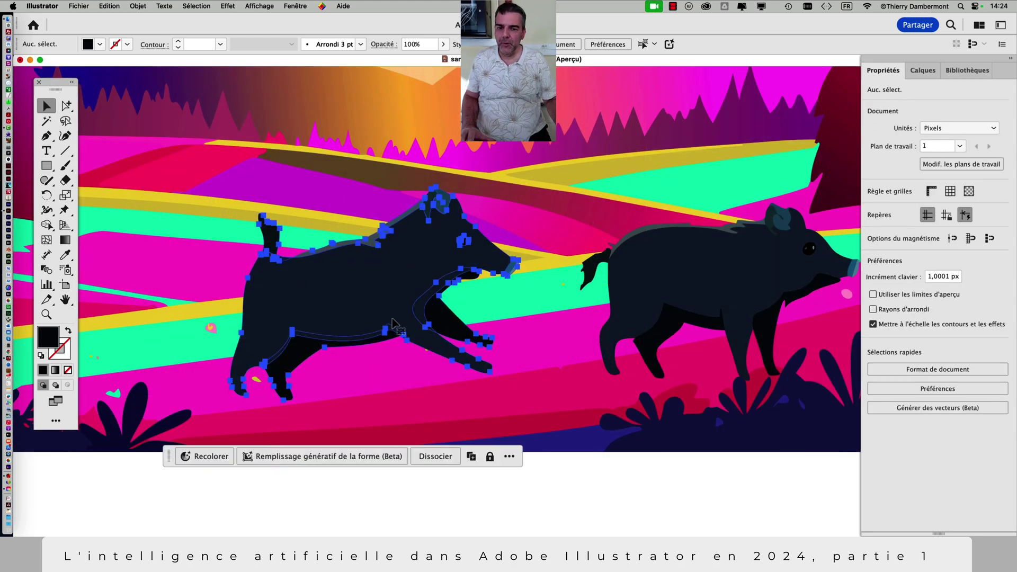
mouse_move(360, 279)
mouse_down()
mouse_move(347, 262)
mouse_move(332, 283)
mouse_move(367, 284)
mouse_up()
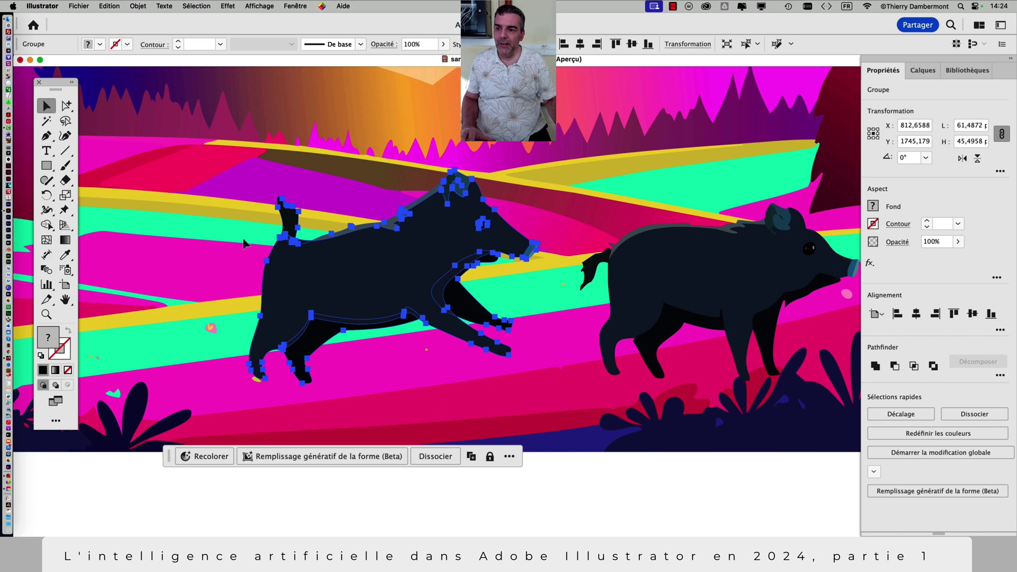
- Detach the Free Transform and Puppet Warp tool set as a floating palette and activate the Free Transform tool on the boar
click(64, 210)
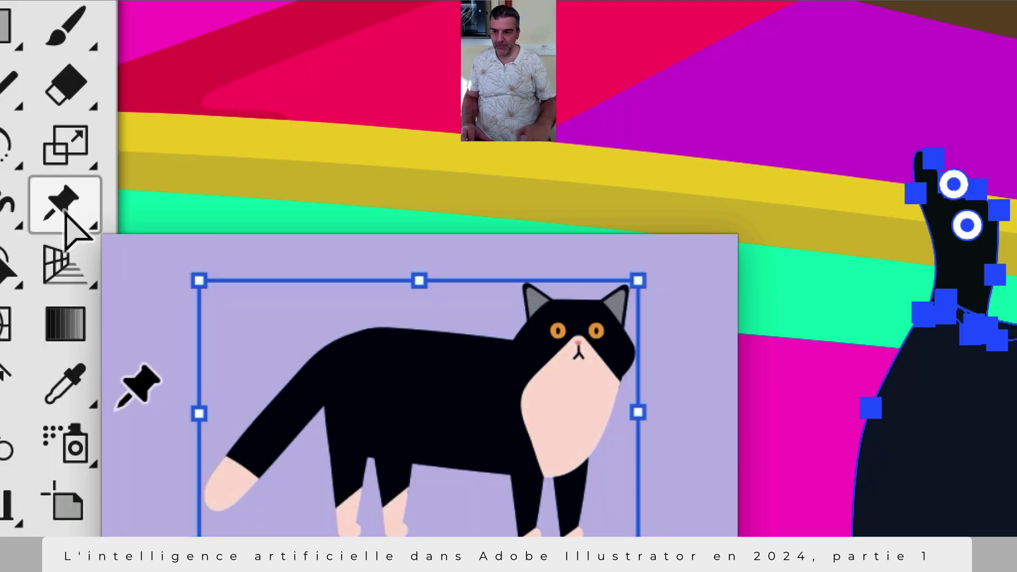
click(65, 212)
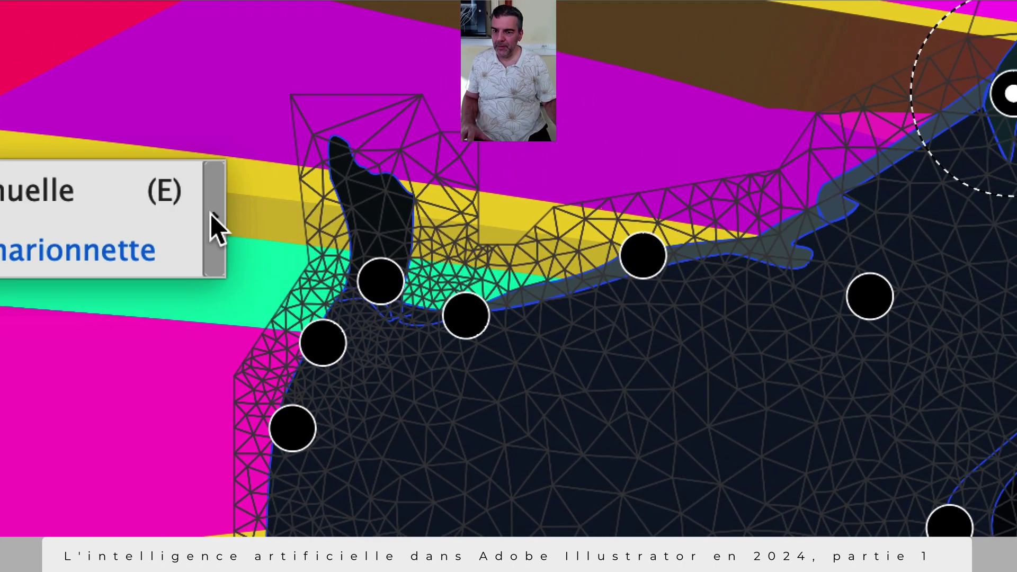
click(211, 215)
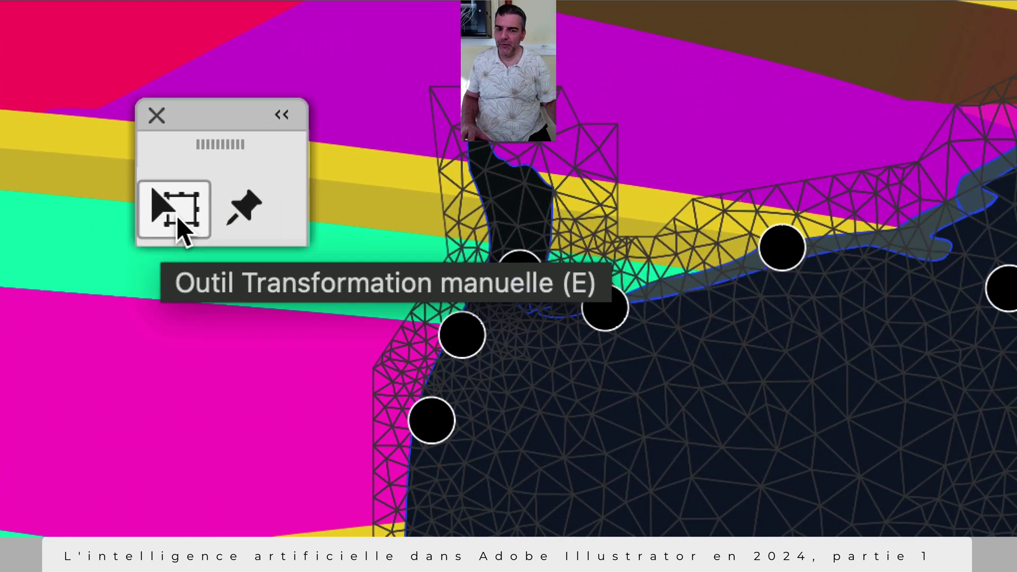
click(121, 326)
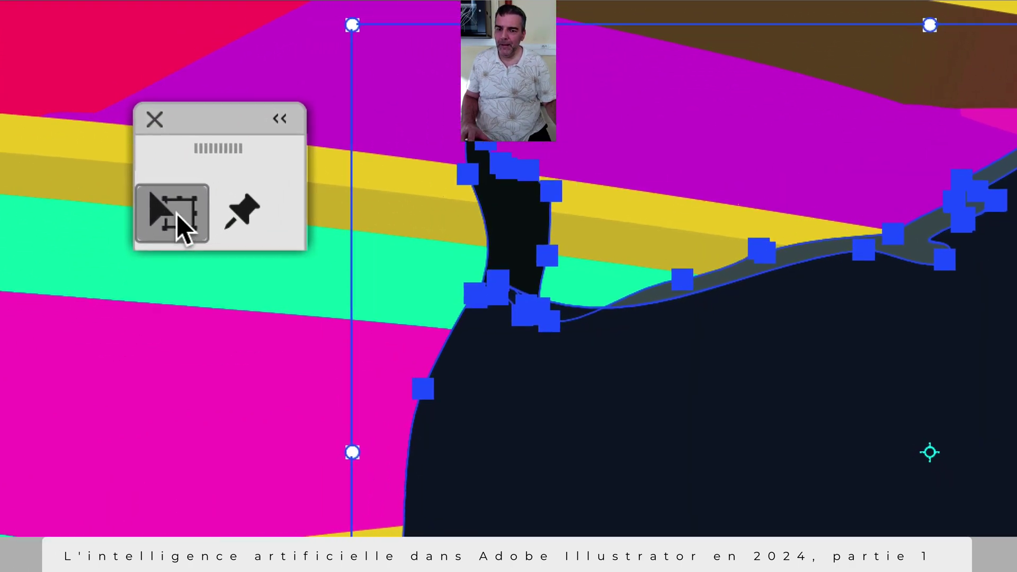
click(177, 213)
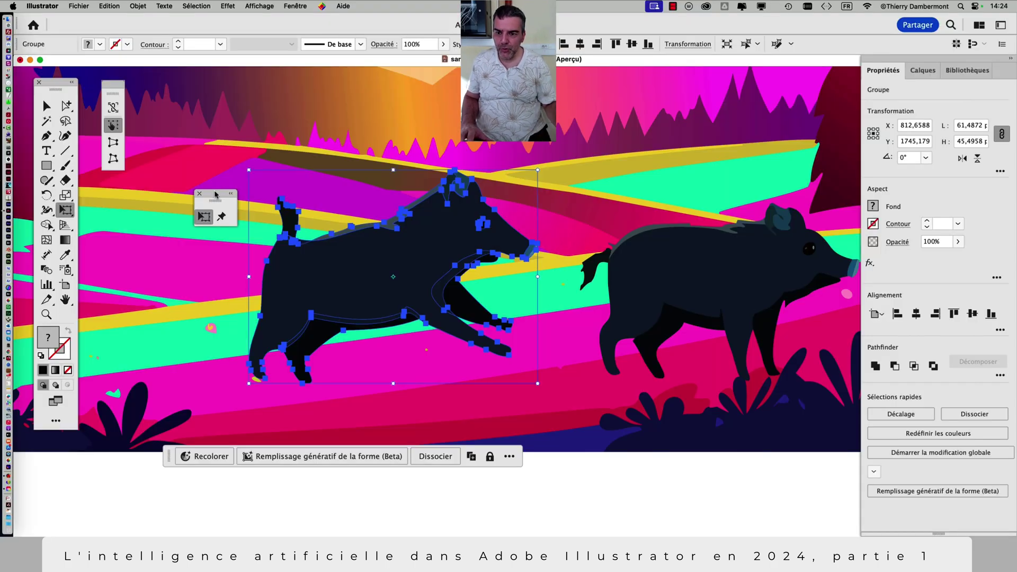
- Rotate the boar counterclockwise by about 6.5° so its head rises, and arrange the floating tool palettes beside the artwork
drag(216, 195, 181, 187)
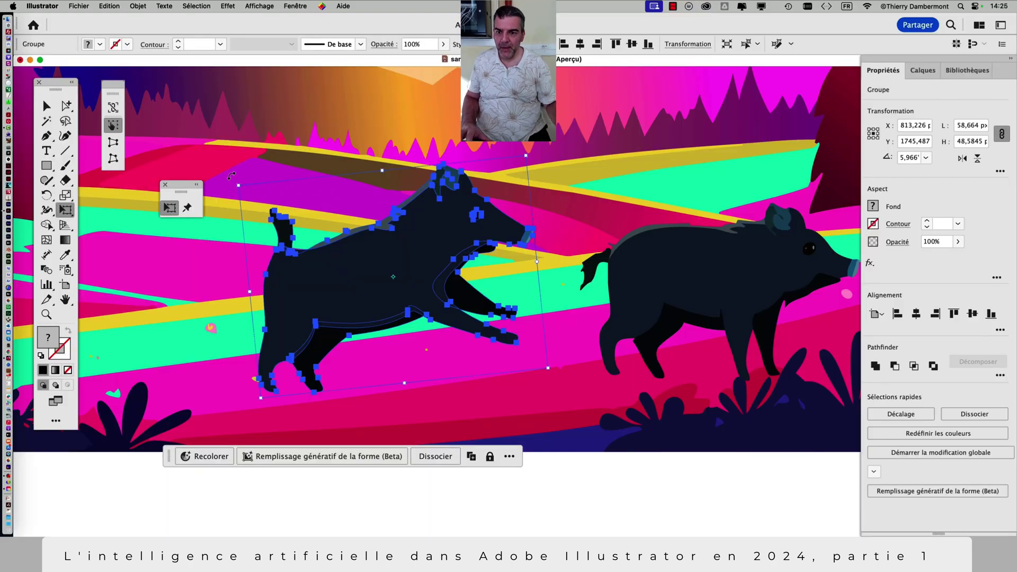
drag(231, 176, 143, 245)
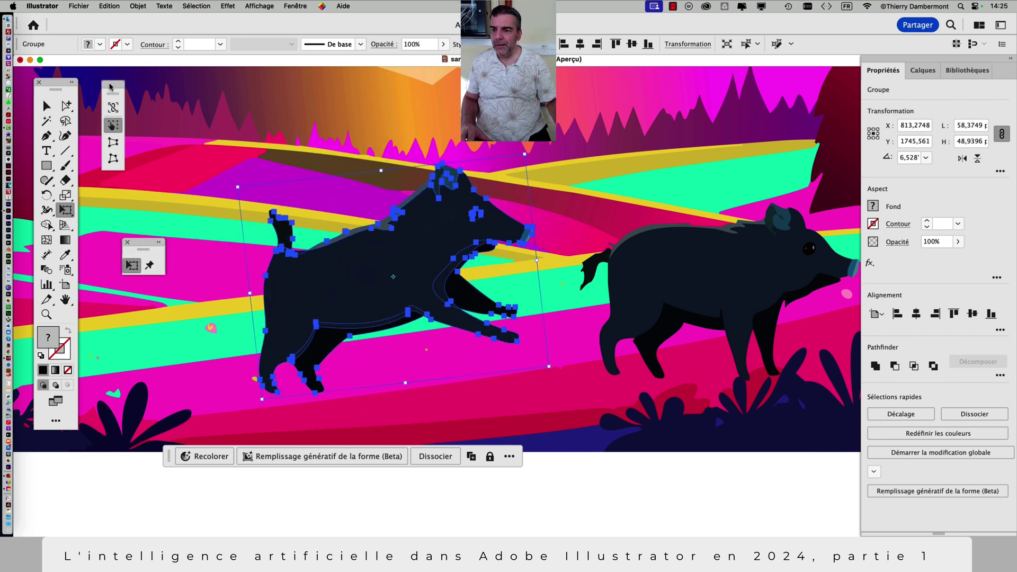
drag(111, 86, 70, 120)
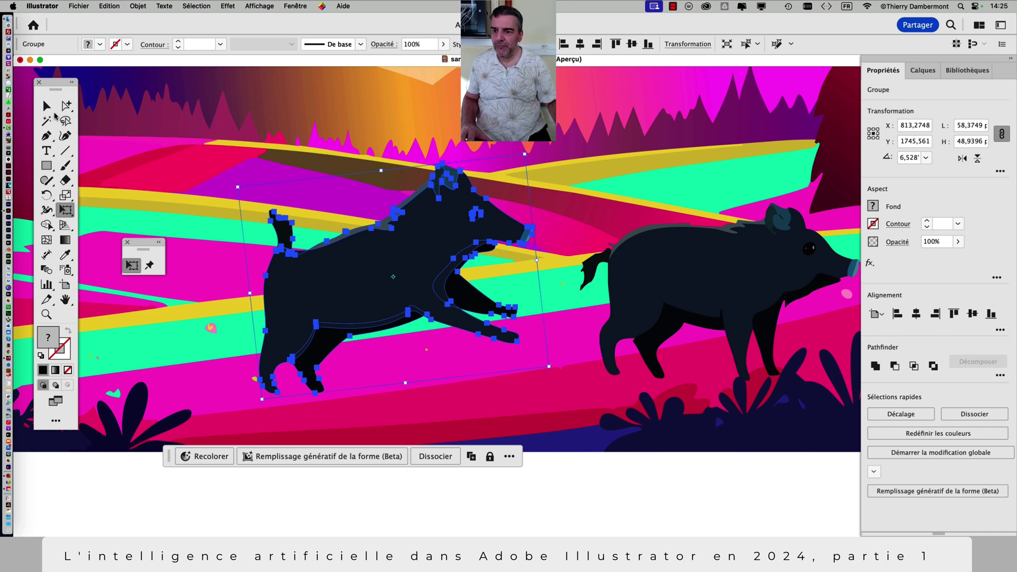
drag(56, 86, 52, 244)
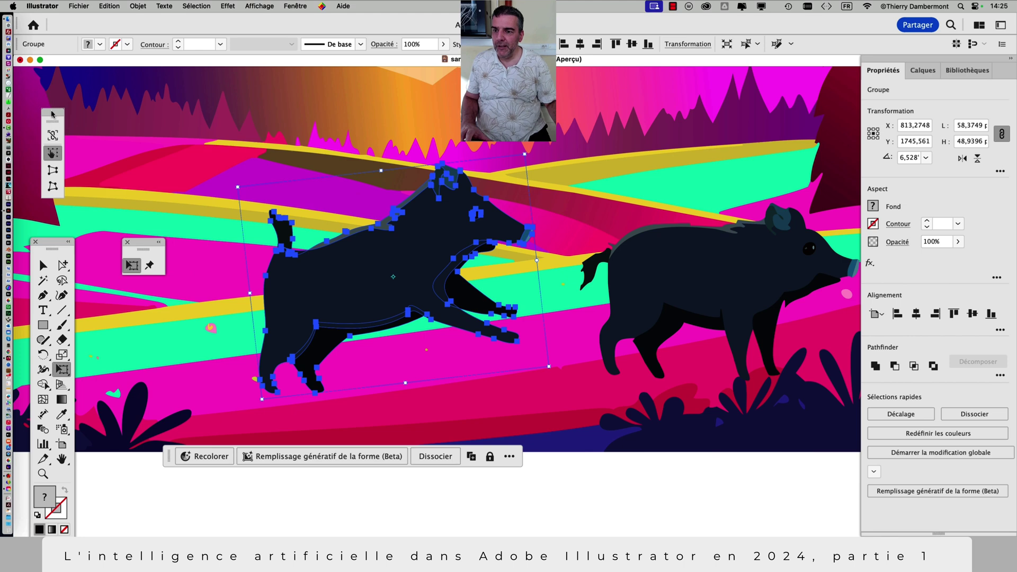
drag(52, 114, 187, 149)
drag(54, 247, 59, 93)
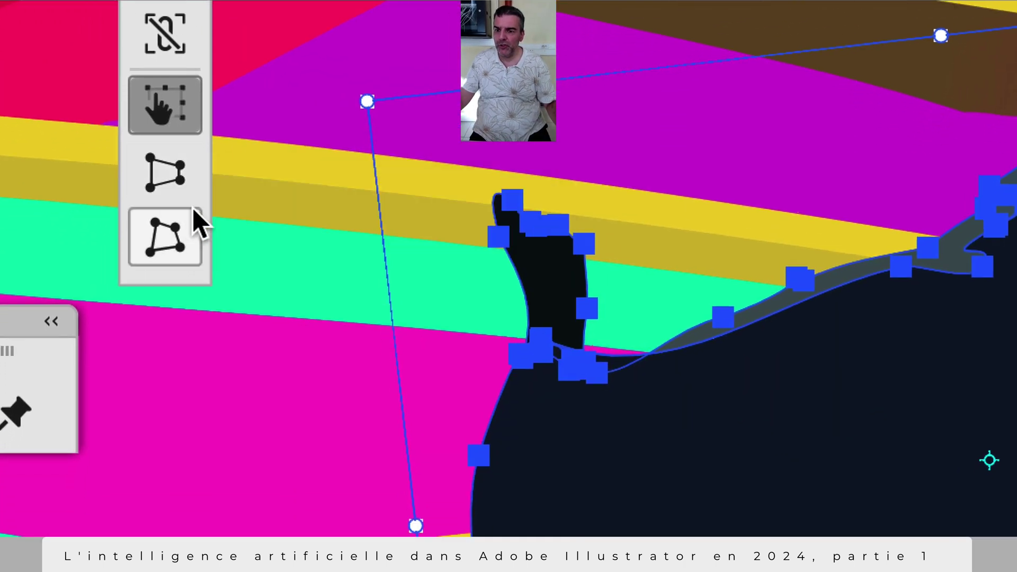
- With Free Transform, enlarge the boar from its upper-left corner to about 67.5 by 56.6 px
click(196, 226)
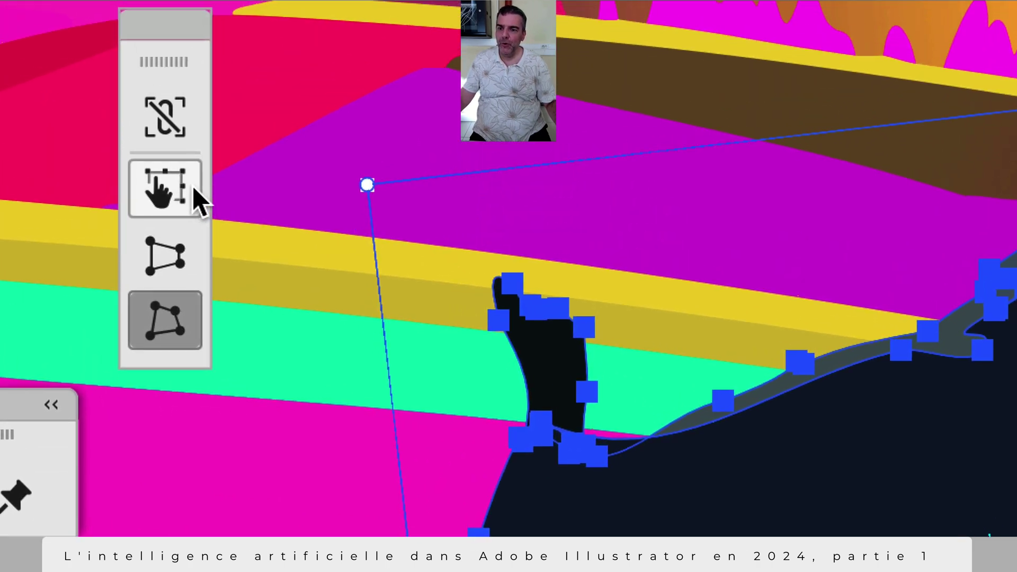
click(195, 90)
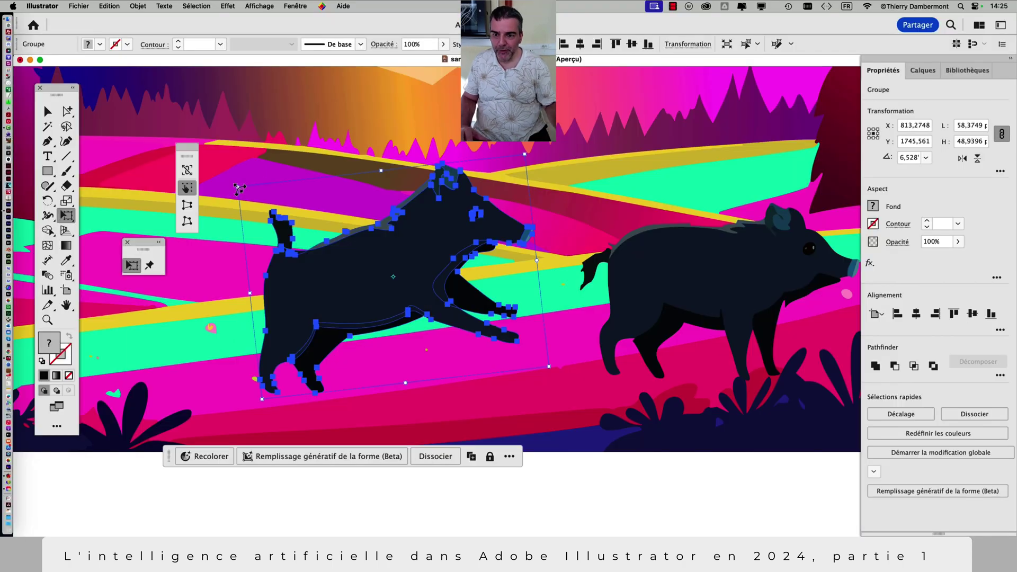
drag(239, 188, 185, 162)
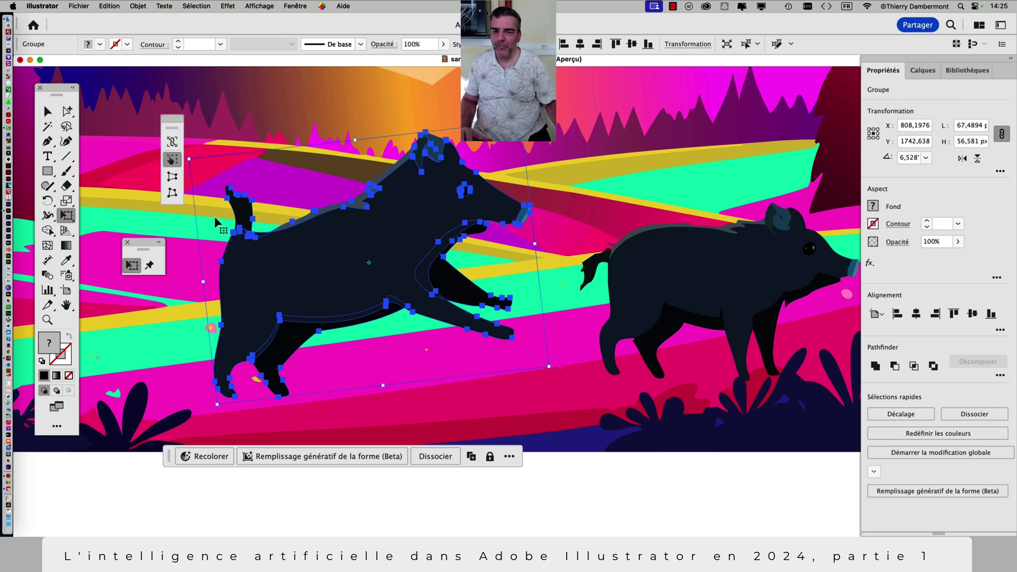
- Switch to Free Distort, pull each corner of the boar's bounding box to stretch its shape, and shift the boar up and left
click(174, 196)
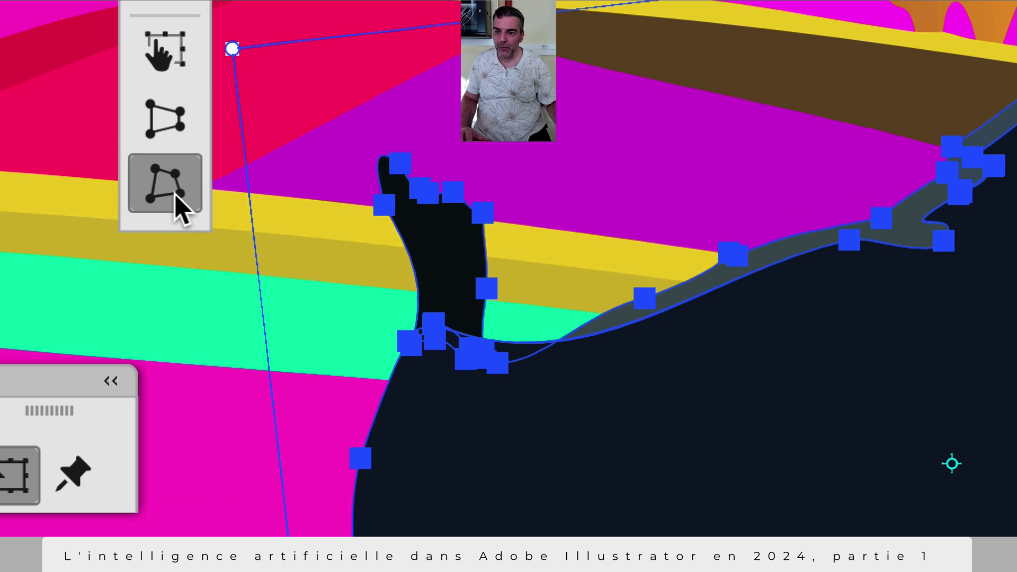
click(176, 196)
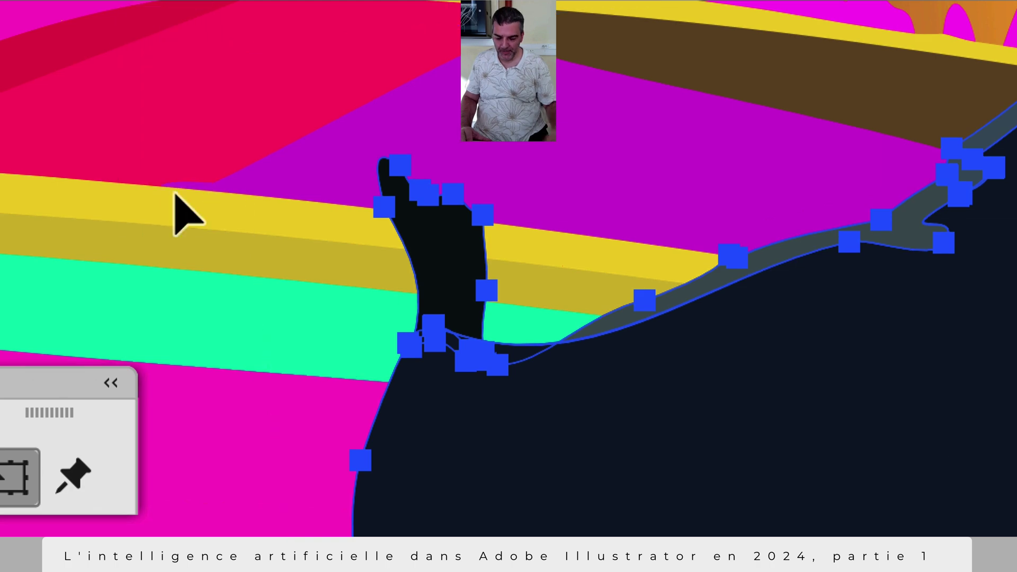
key(e)
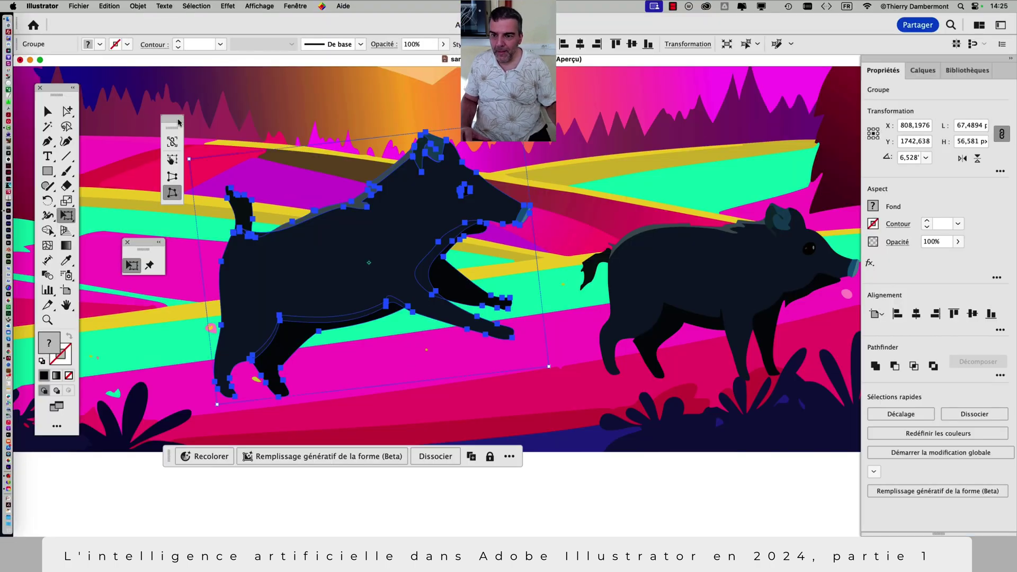
drag(178, 122, 142, 118)
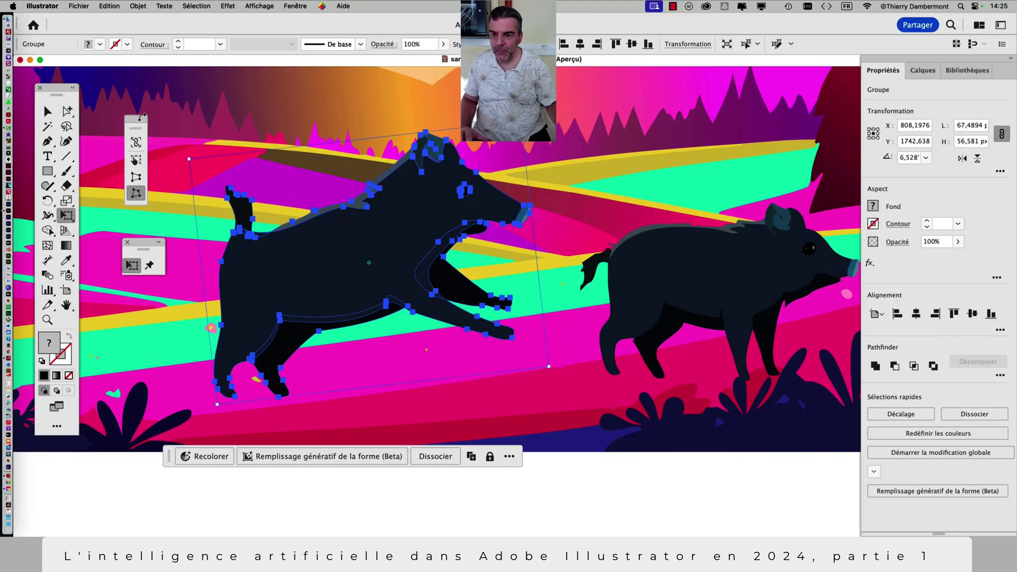
drag(189, 159, 174, 170)
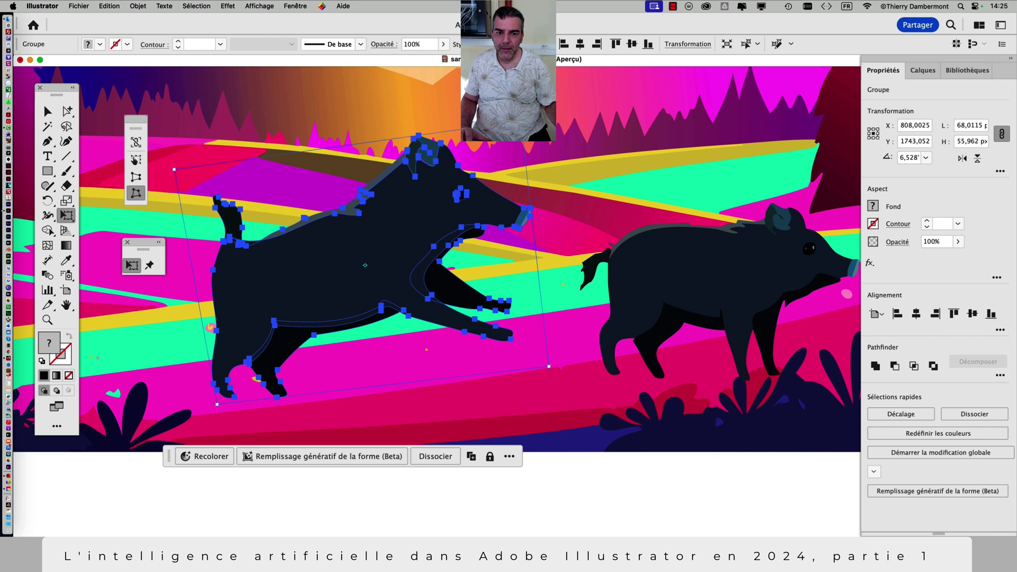
mouse_move(524, 126)
mouse_down()
mouse_move(504, 259)
mouse_move(365, 153)
mouse_move(518, 111)
mouse_up()
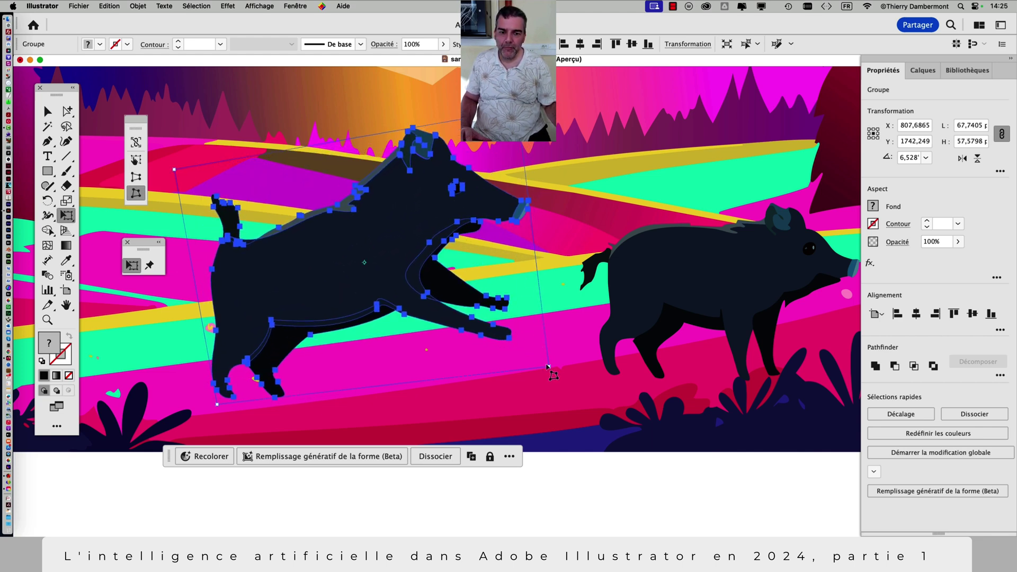
drag(547, 366, 590, 321)
mouse_move(215, 411)
mouse_down()
mouse_move(133, 427)
mouse_move(235, 428)
mouse_move(223, 426)
mouse_up()
drag(410, 250, 394, 239)
- Return to Free Transform, rotate the boar clockwise to about 335.5°, deselect it, and show the whole landscape
click(136, 160)
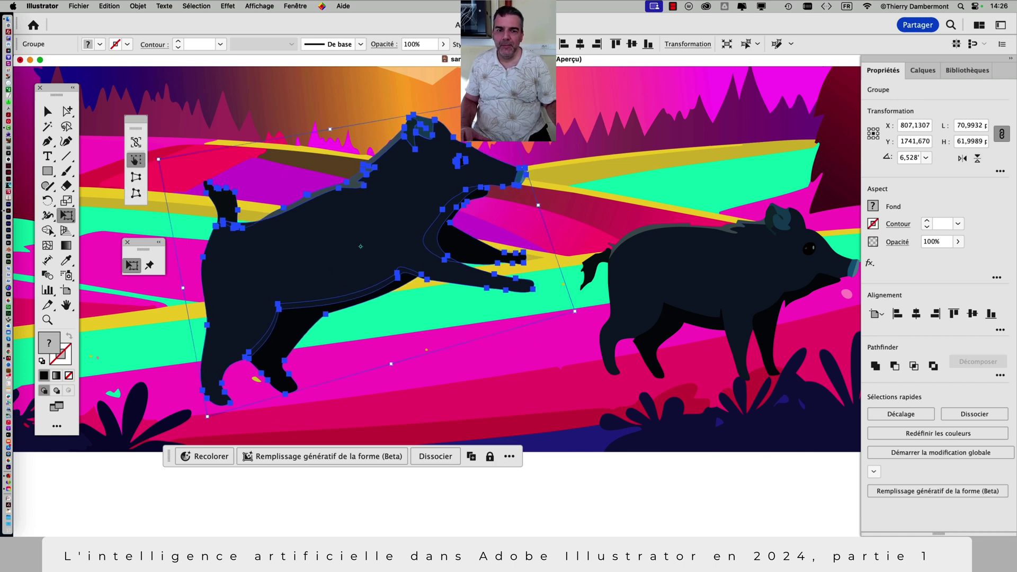
drag(540, 101, 558, 190)
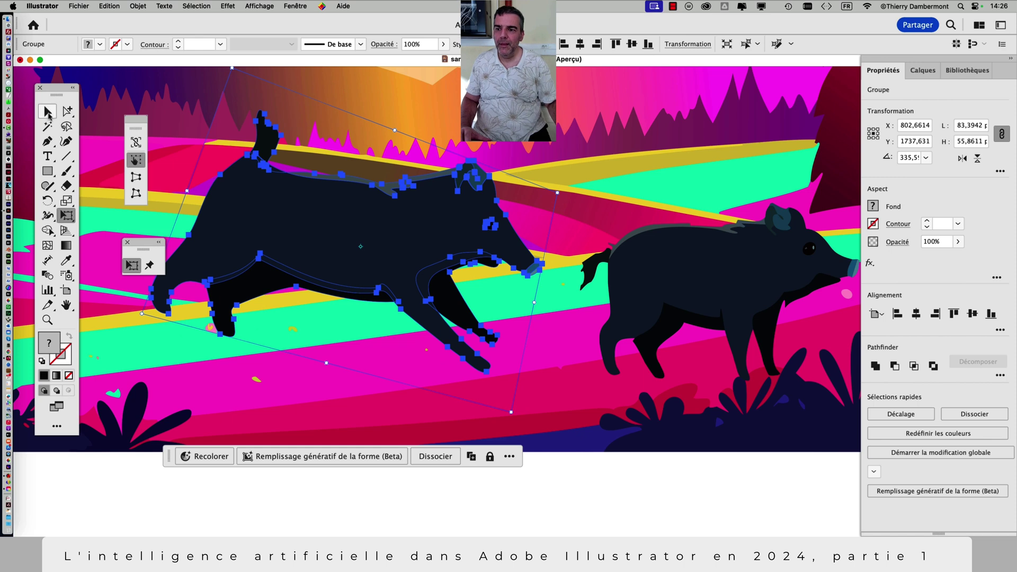
click(48, 113)
click(497, 292)
key(super+0)
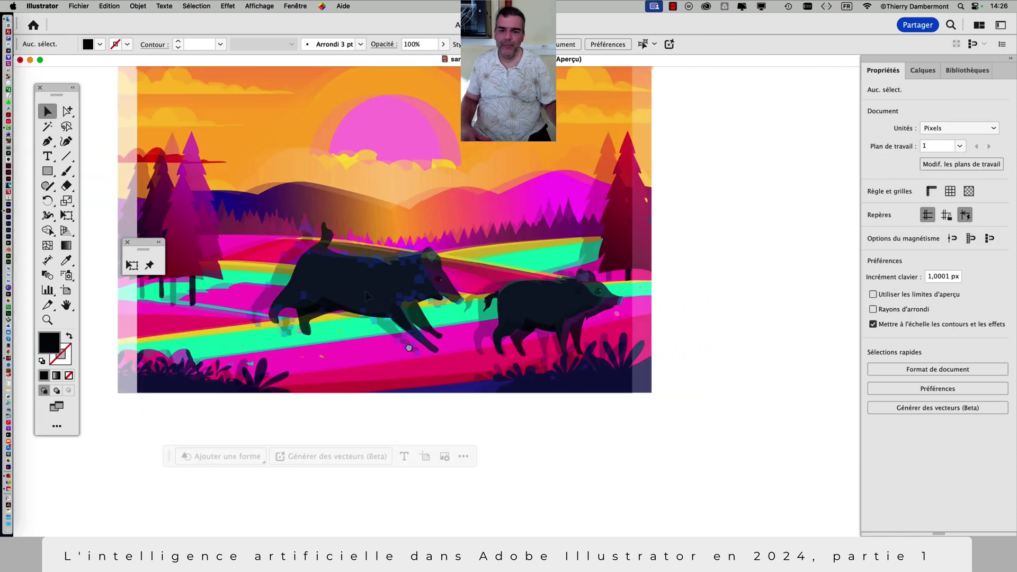
- Select the leaping boar and squeeze it narrower from its right side with Free Transform, to about 69.4 by 52.8 px
click(394, 345)
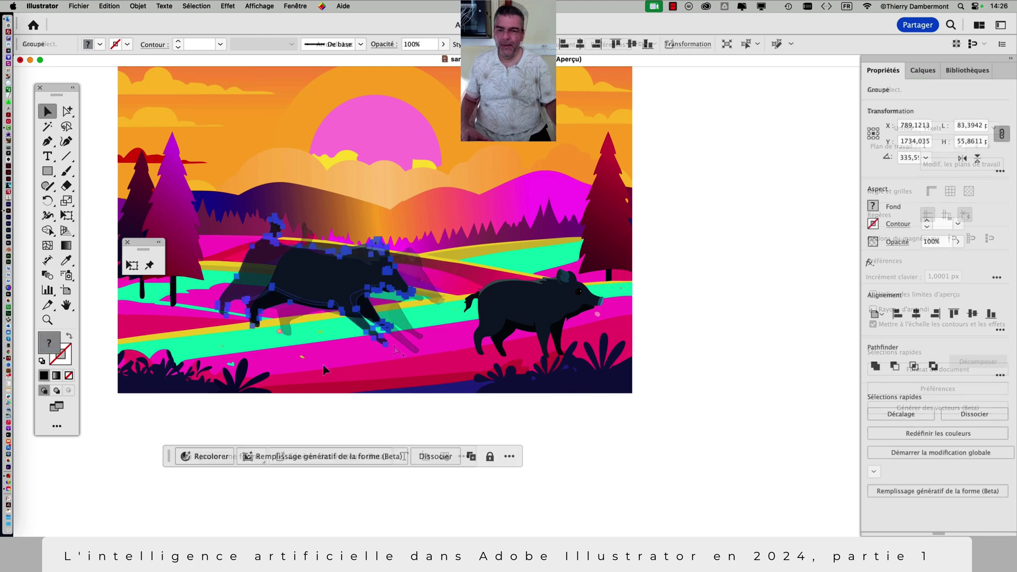
click(132, 265)
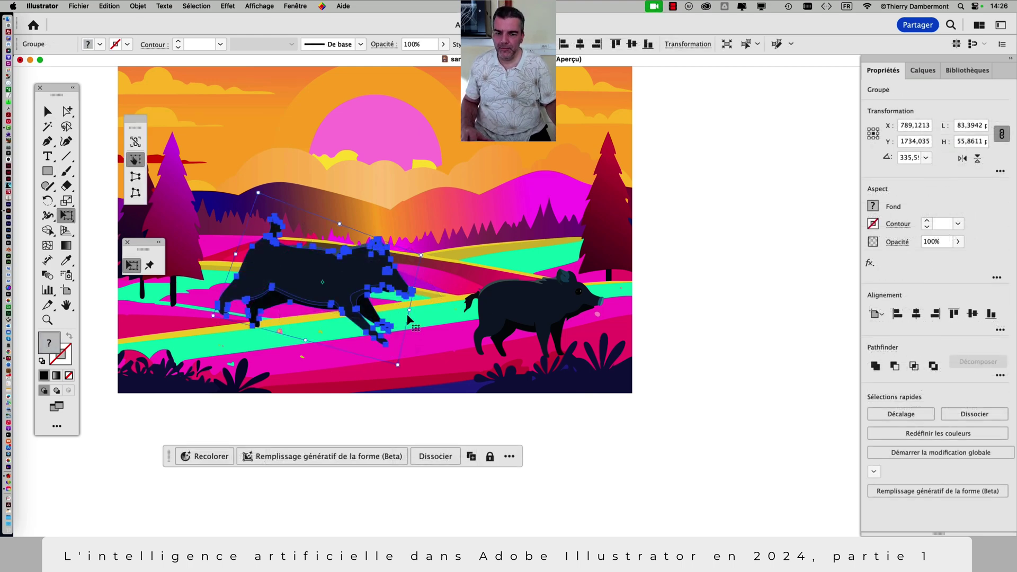
drag(411, 310, 375, 302)
- With Free Distort, pull the boar's upper-right corner outward and its upper-left corner outward and down, and deselect it
click(136, 193)
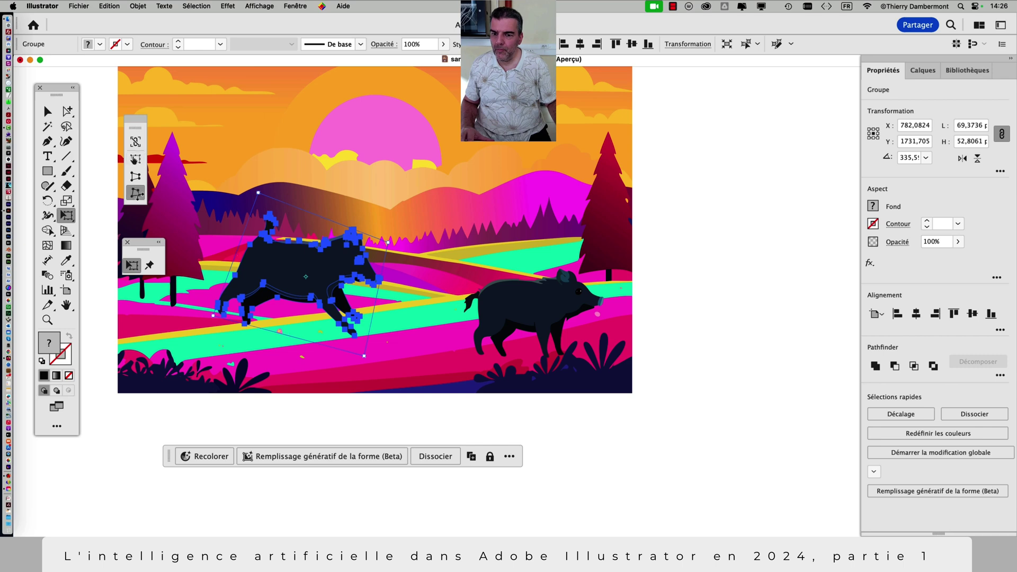
mouse_move(387, 242)
mouse_down()
mouse_move(407, 221)
mouse_move(403, 243)
mouse_up()
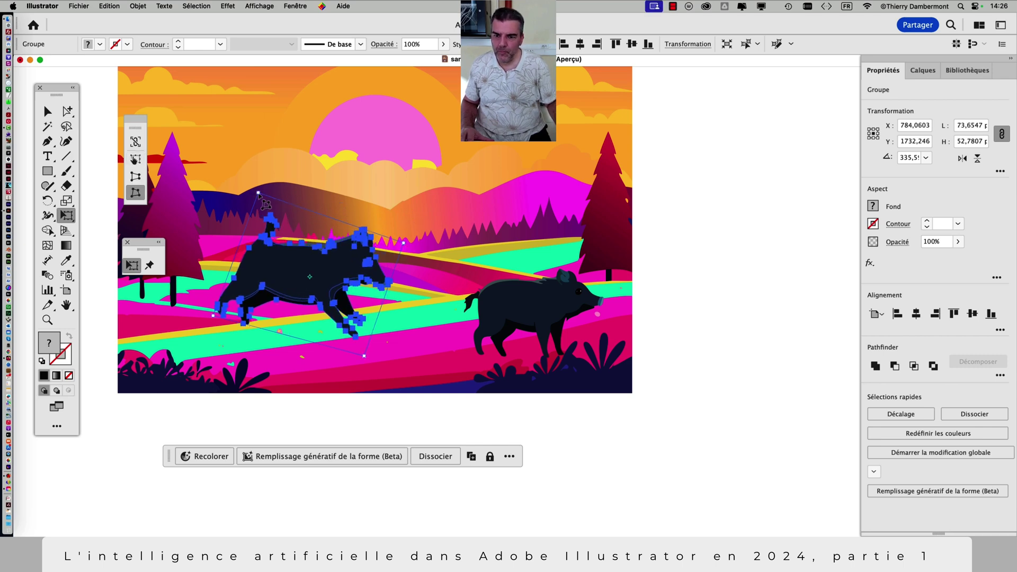
drag(257, 193, 234, 205)
click(46, 109)
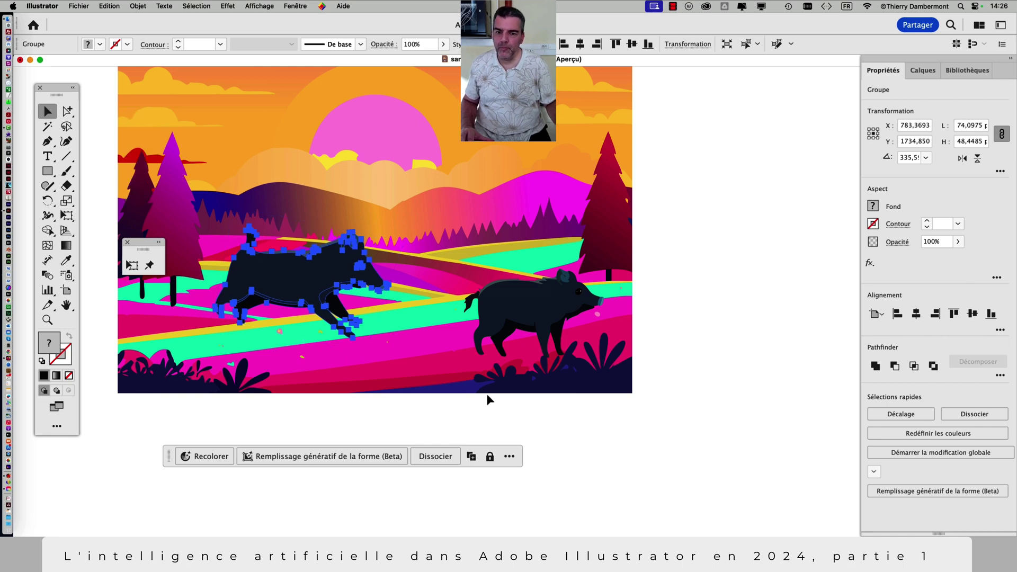
click(640, 445)
- Examine the reshaped boar beside the second one, and look through the other landscapes for a more detailed boar
scroll(257, 301, up, 2)
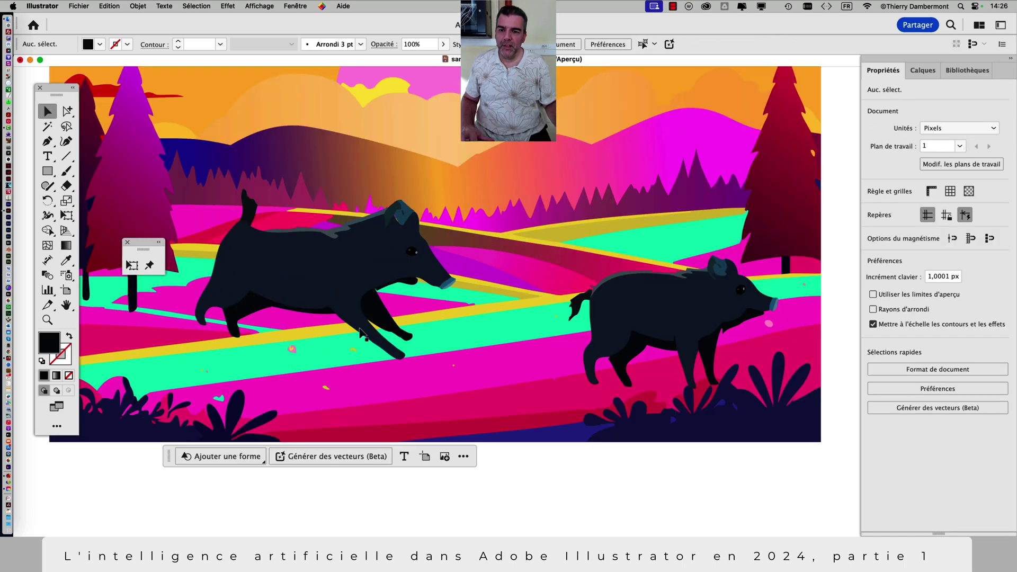
scroll(359, 332, right, 5)
scroll(359, 332, down, 2)
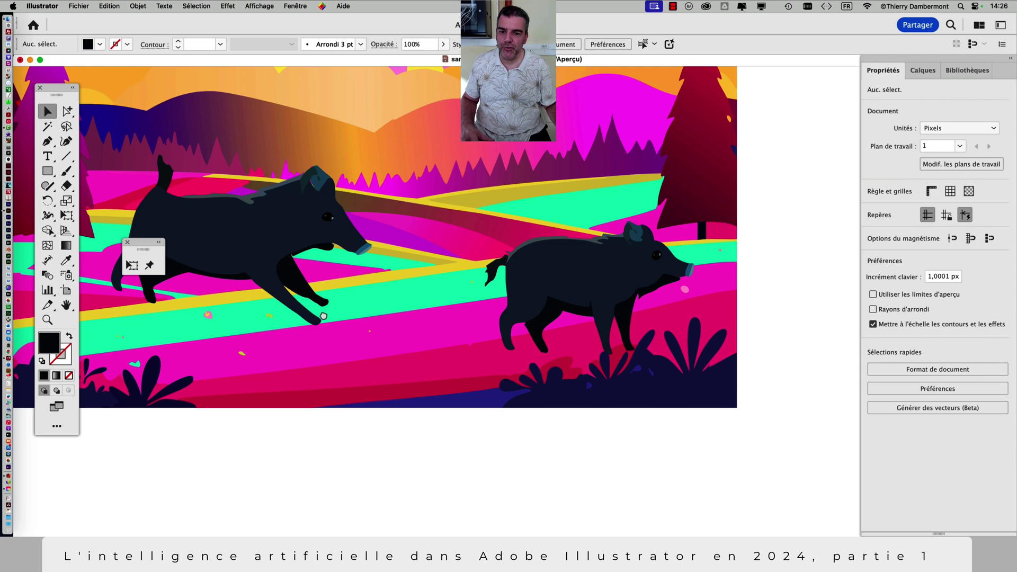
drag(325, 325, 263, 272)
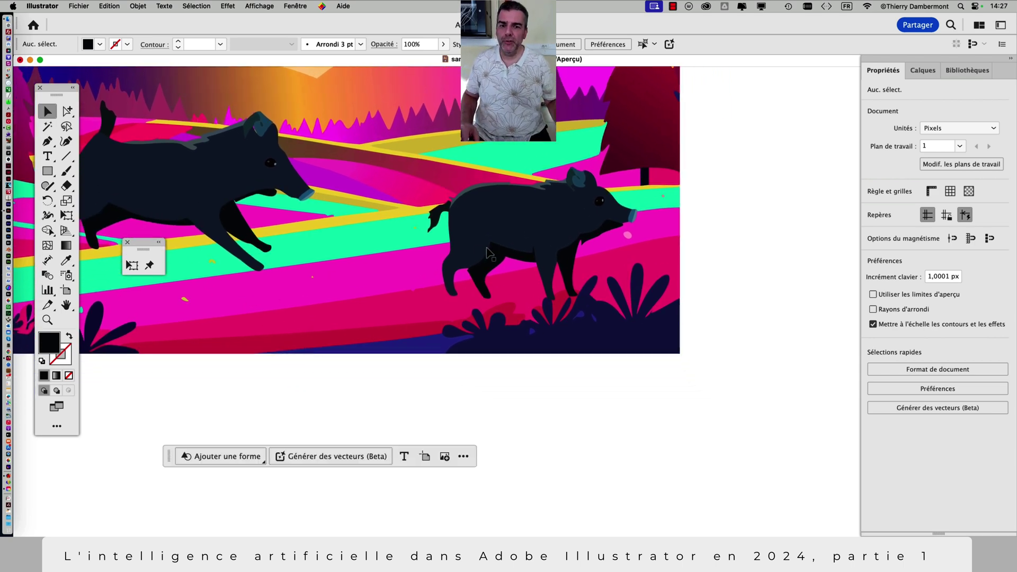
scroll(481, 288, down, 4)
drag(473, 198, 558, 450)
drag(525, 302, 612, 515)
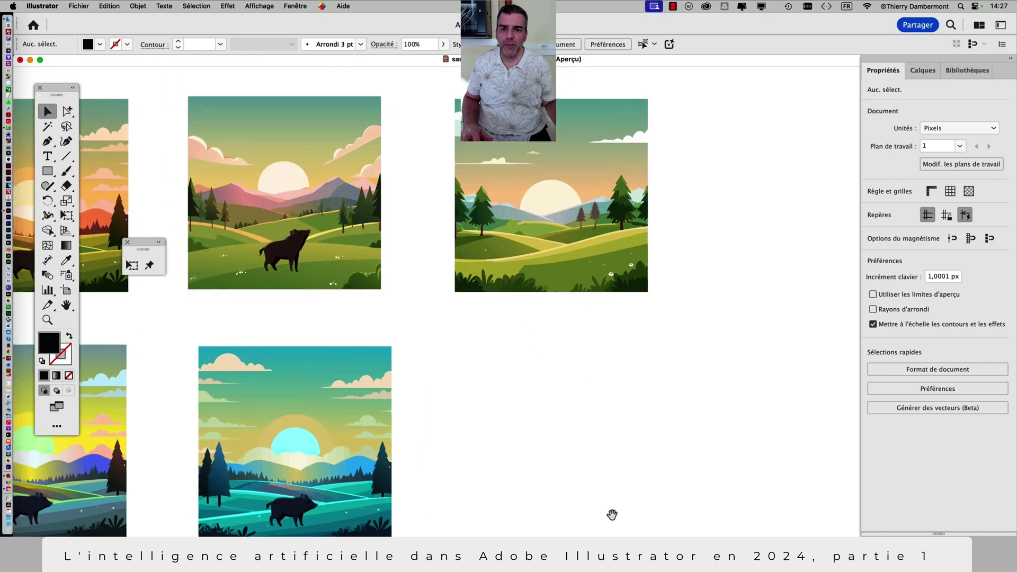
scroll(635, 521, up, 10)
scroll(635, 521, left, 5)
scroll(653, 241, up, 6)
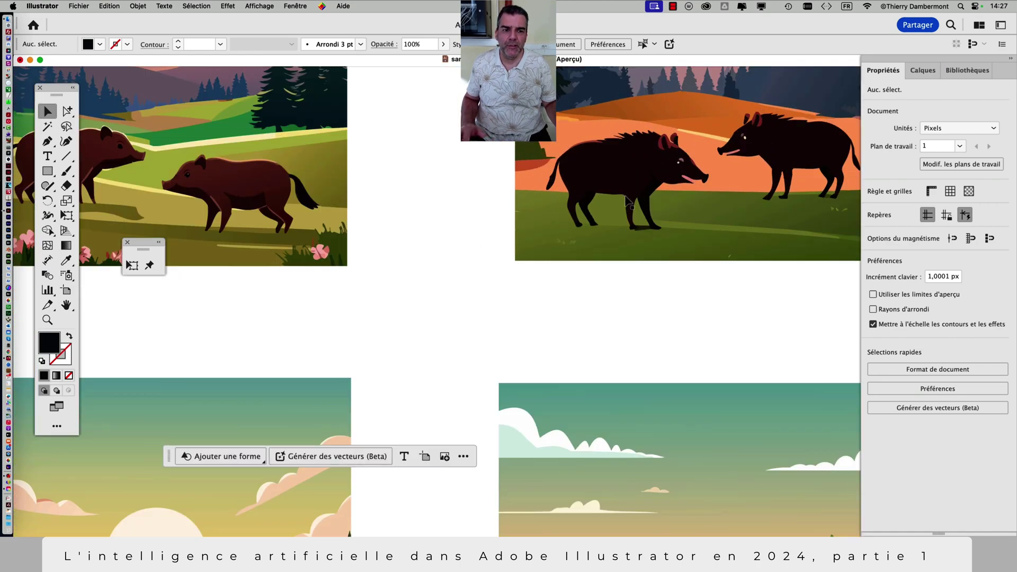
scroll(642, 193, down, 20)
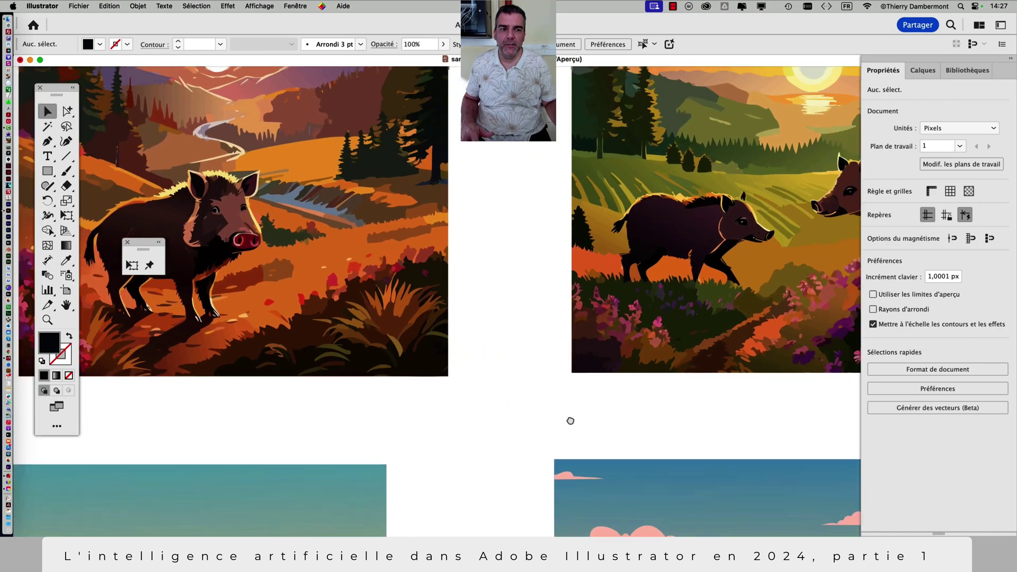
scroll(685, 294, up, 5)
scroll(699, 290, down, 3)
scroll(517, 386, left, 6)
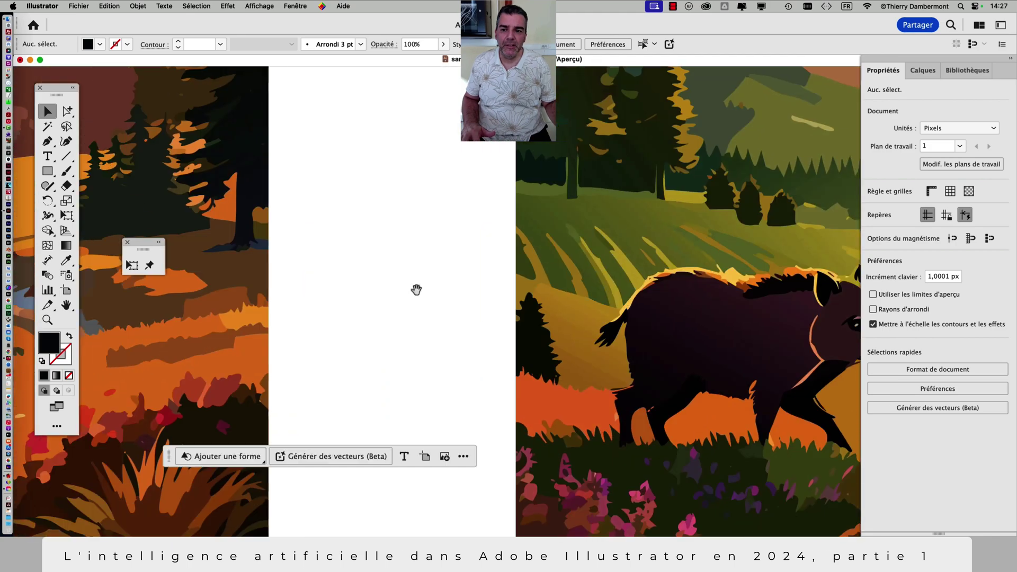
scroll(415, 288, up, 5)
scroll(366, 294, left, 5)
scroll(421, 378, down, 2)
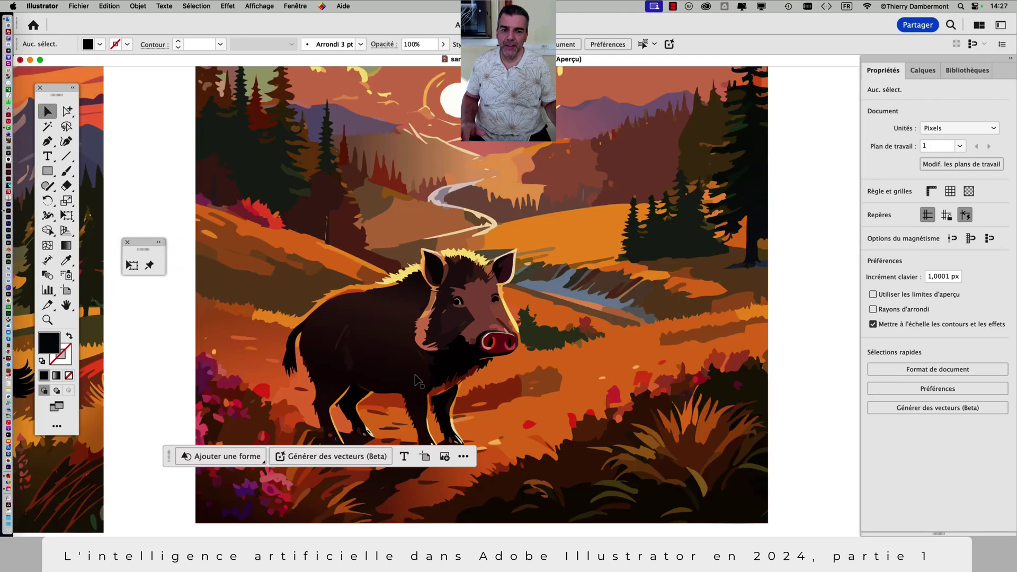
mouse_move(360, 351)
mouse_down()
mouse_move(574, 316)
mouse_move(519, 318)
mouse_move(693, 300)
mouse_up()
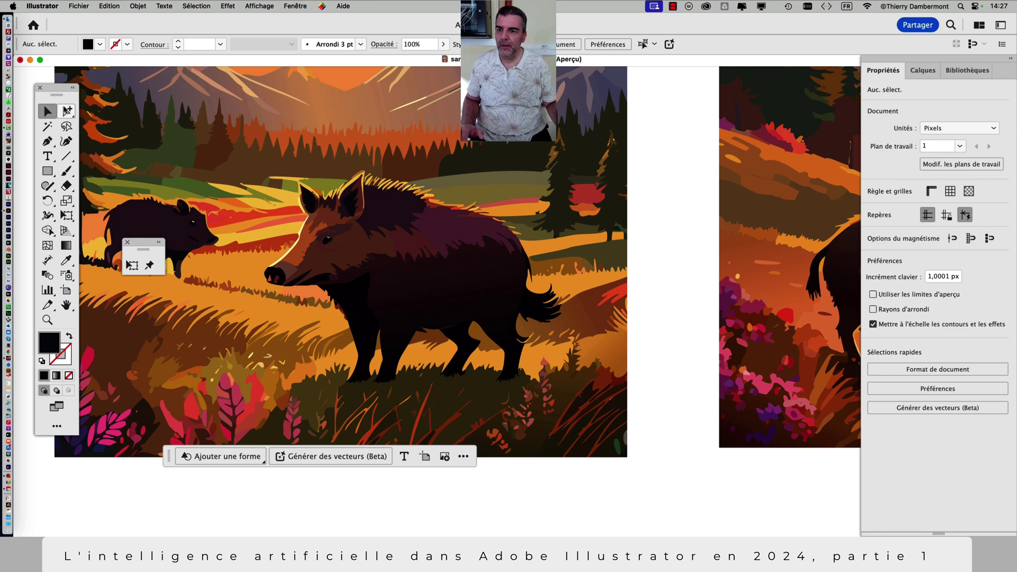
- Select the whole large boar group in the orange sunset landscape and paste a copy of it onto the empty canvas beside the landscapes
click(67, 110)
click(389, 256)
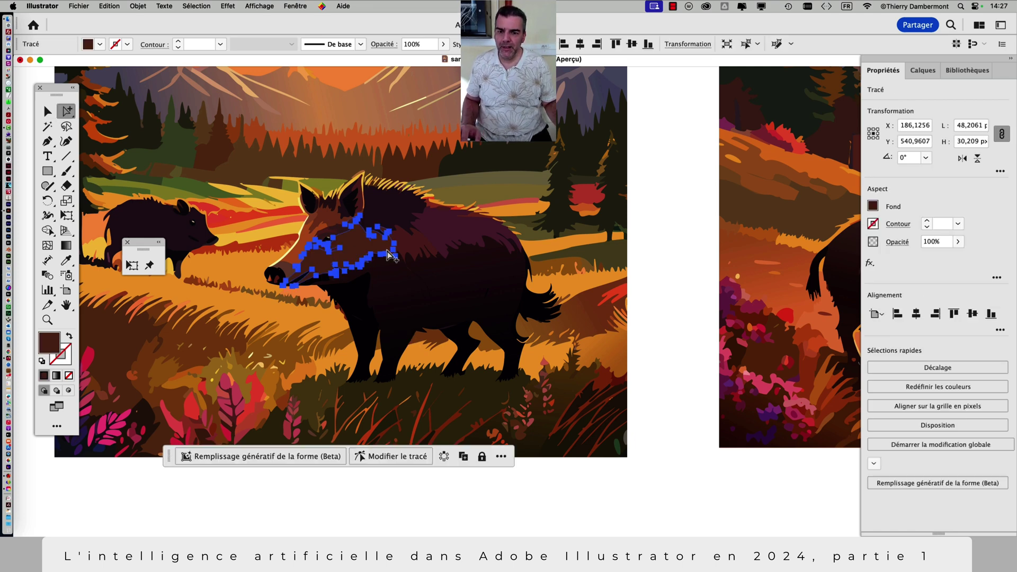
click(389, 255)
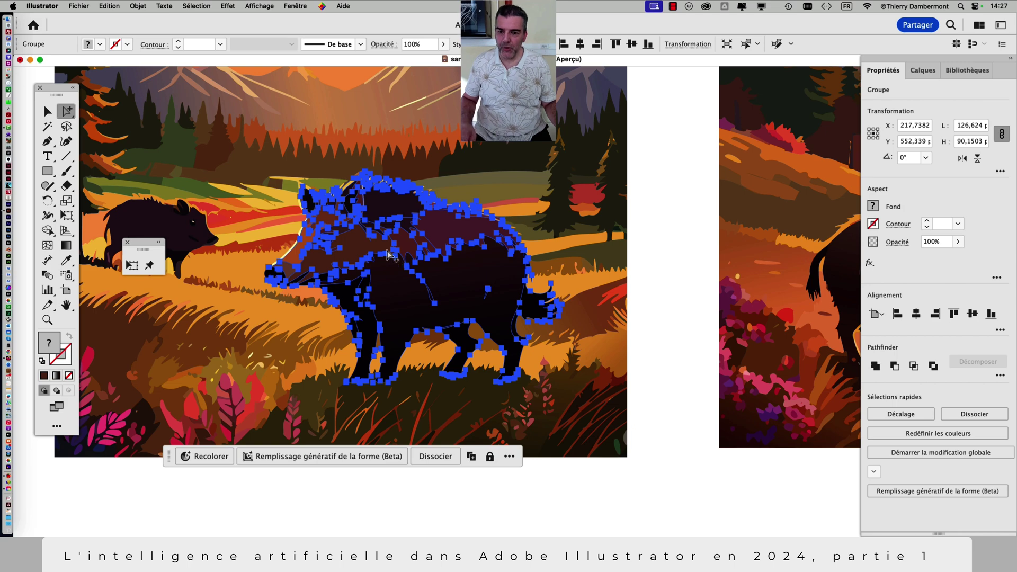
scroll(388, 253, down, 5)
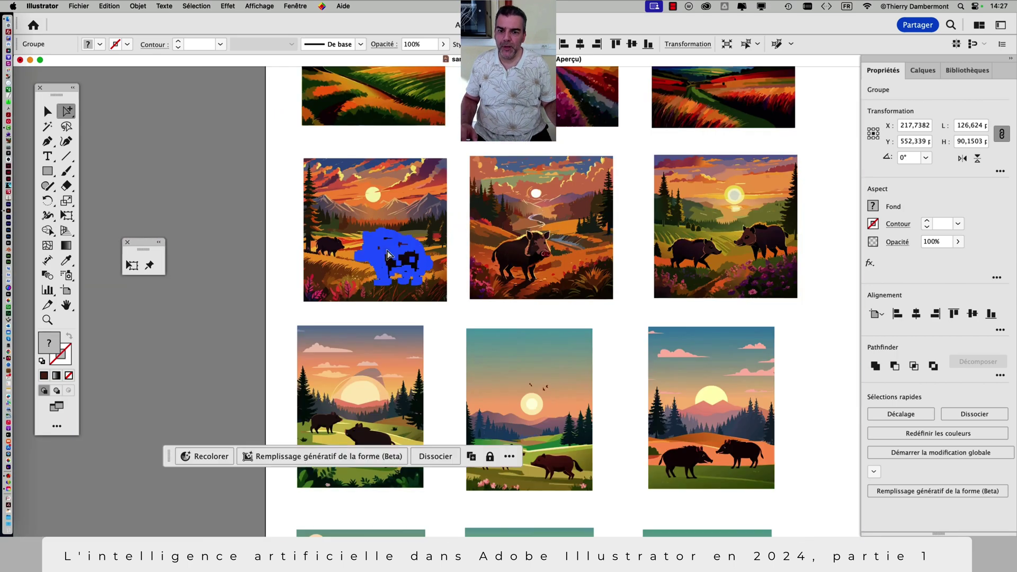
scroll(387, 253, down, 2)
scroll(529, 286, right, 10)
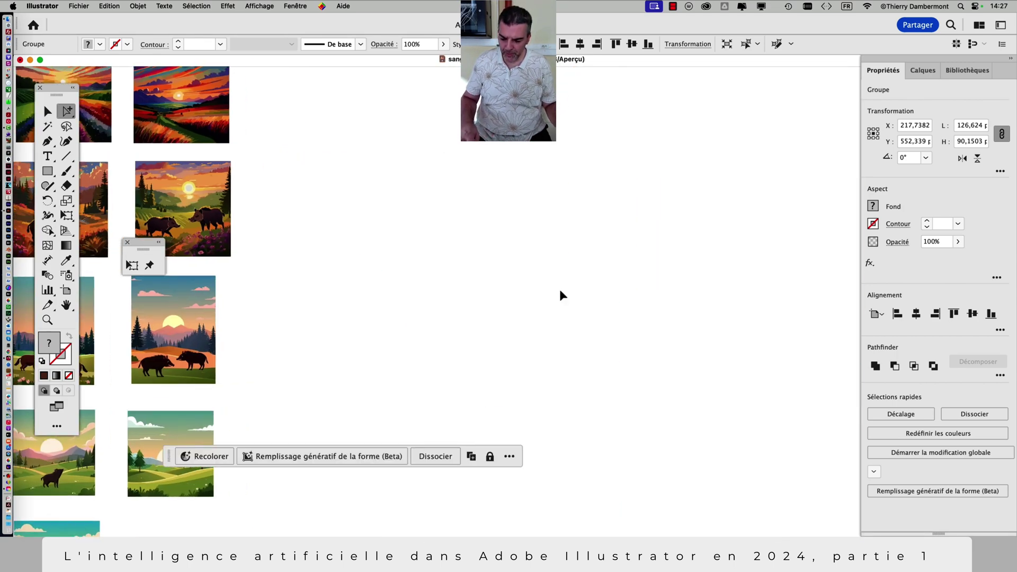
key(super+v)
scroll(535, 345, up, 2)
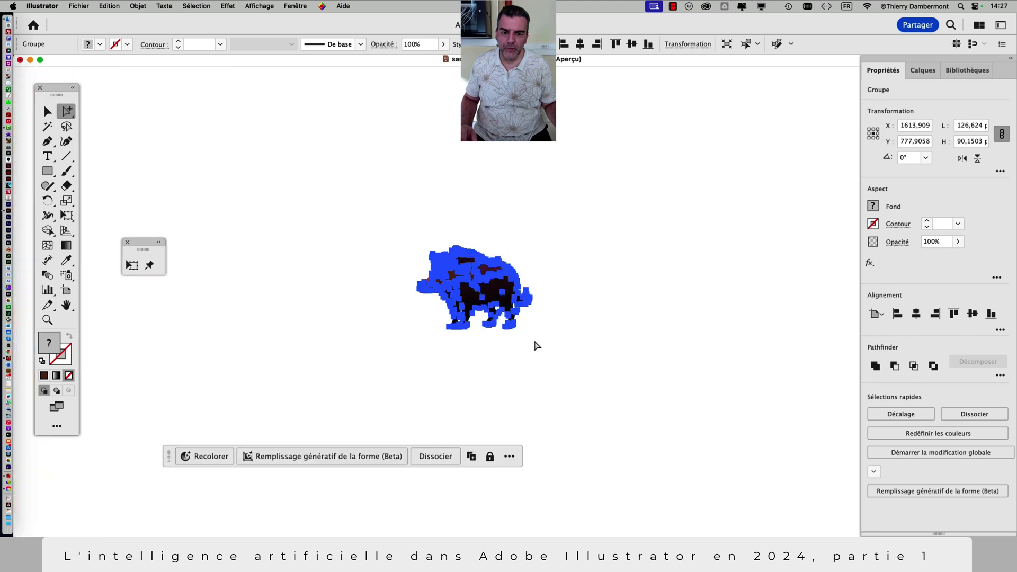
scroll(536, 345, up, 1)
scroll(533, 325, up, 2)
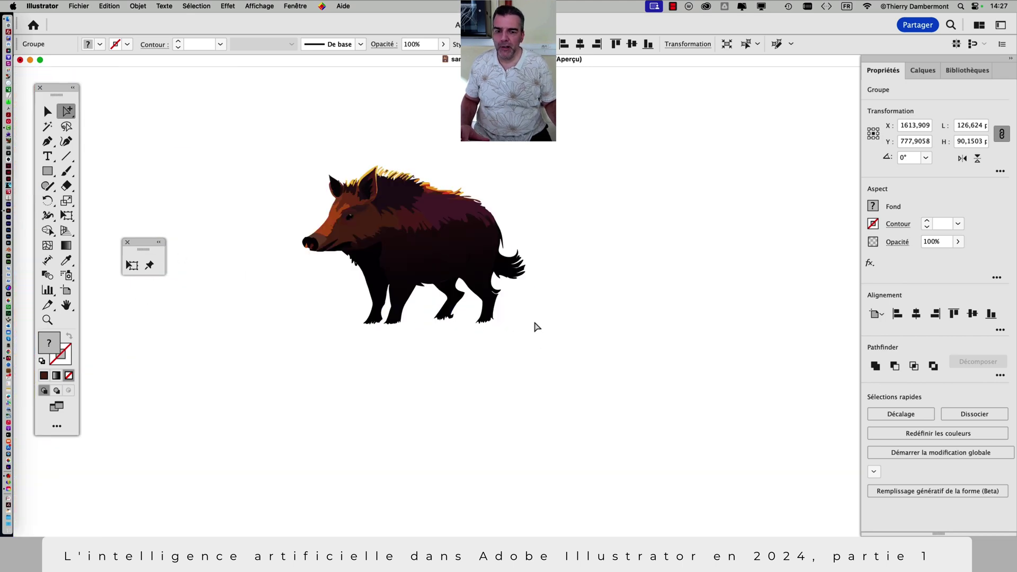
- Start Puppet Warp on the copied boar, delete the pin in its body, and add pins on the second ear and rearmost foot
click(149, 265)
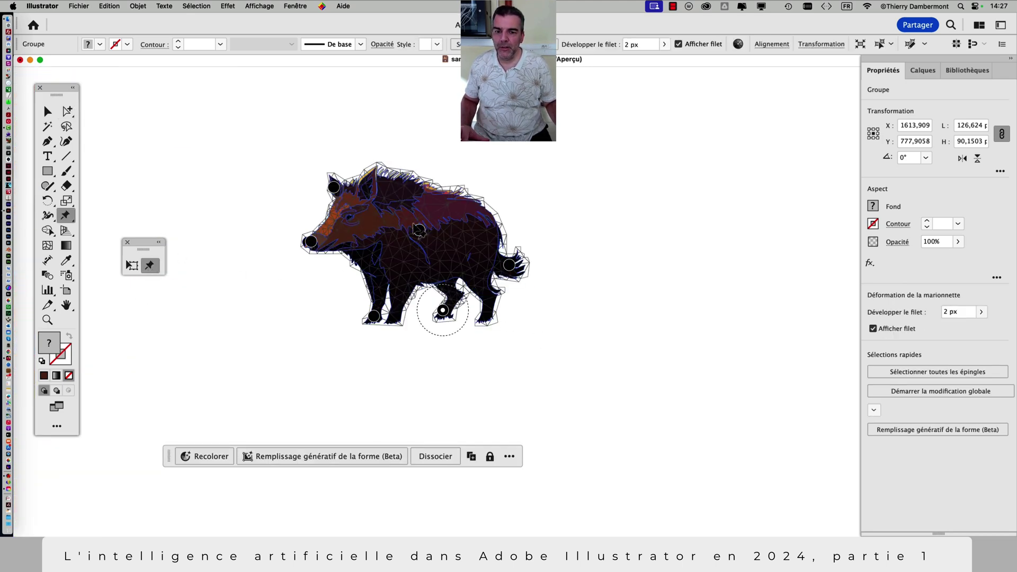
key(Delete)
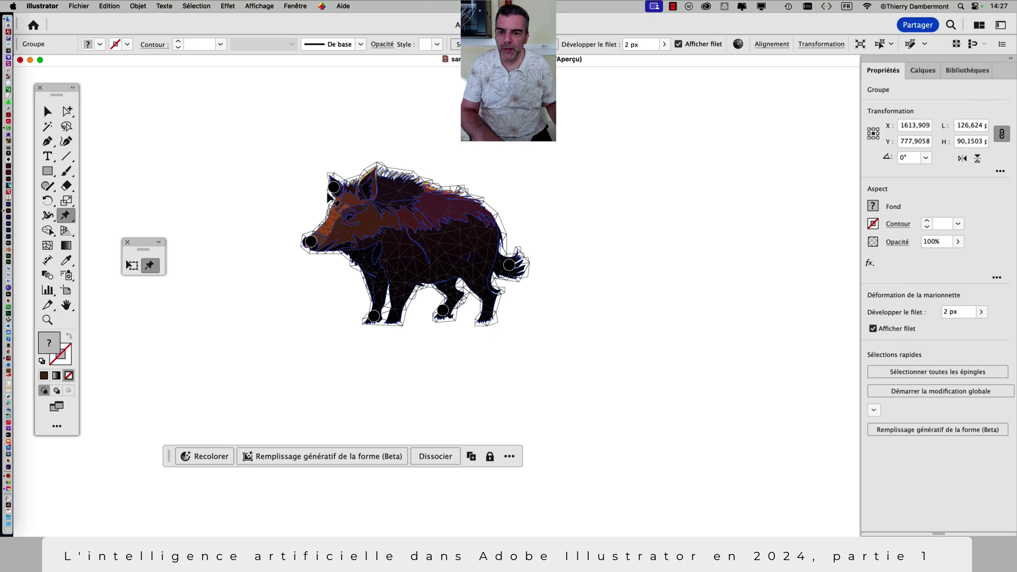
click(369, 183)
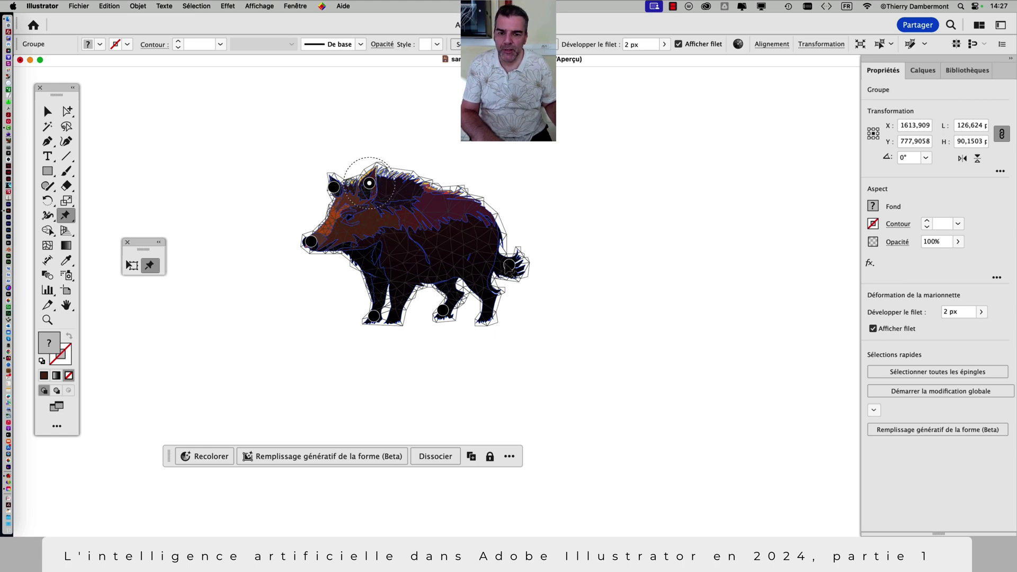
click(490, 313)
scroll(408, 271, up, 2)
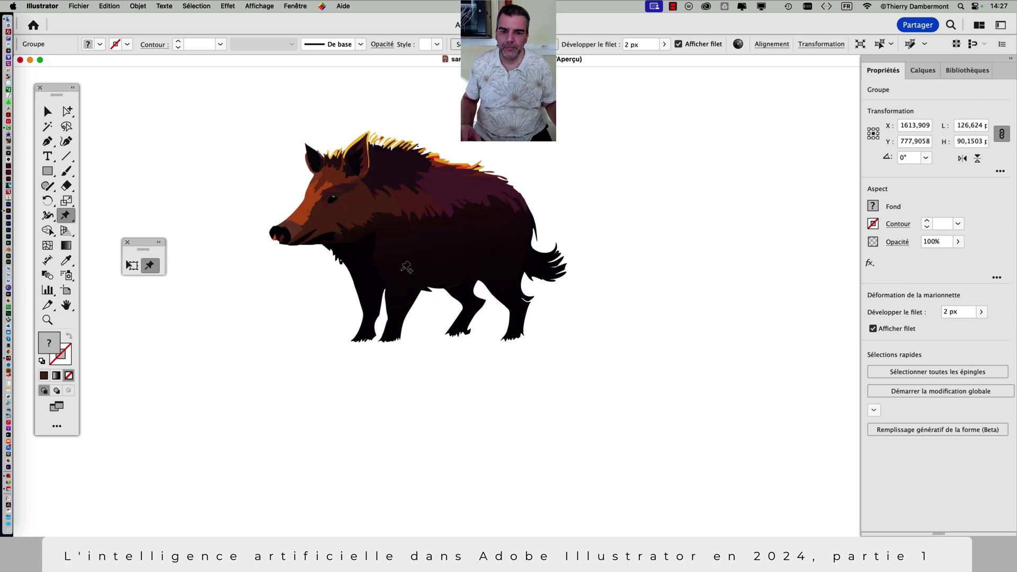
- Replace the pins on the boar's front feet with a single pin between the two legs, and pull both legs forward
click(385, 355)
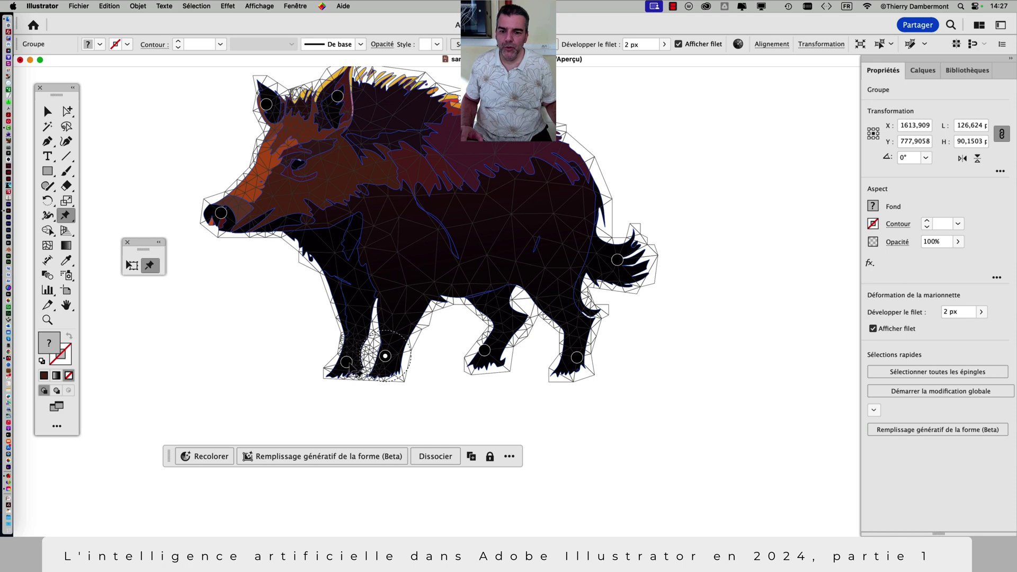
drag(346, 362, 326, 362)
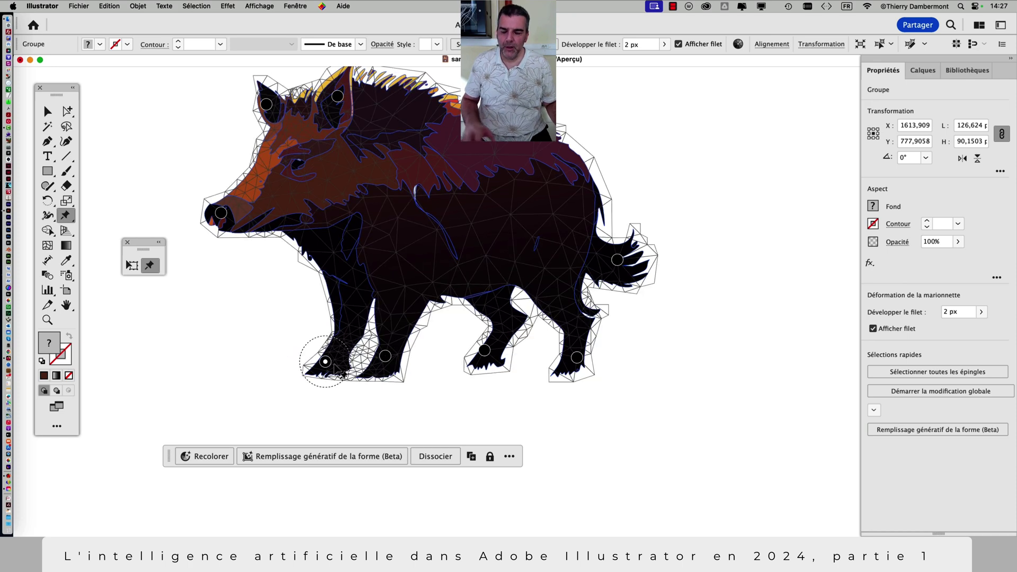
key(BackSpace)
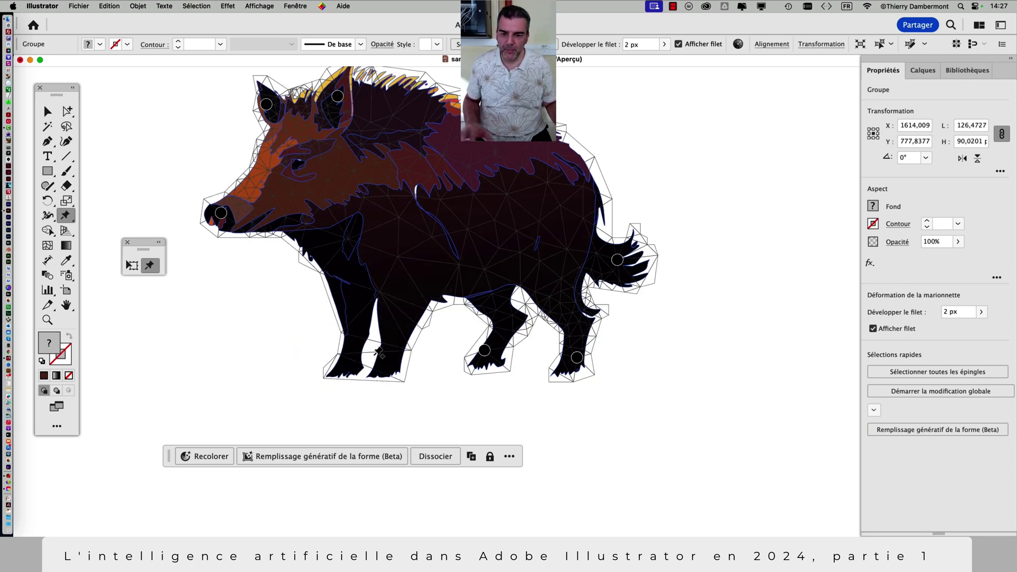
scroll(376, 354, up, 5)
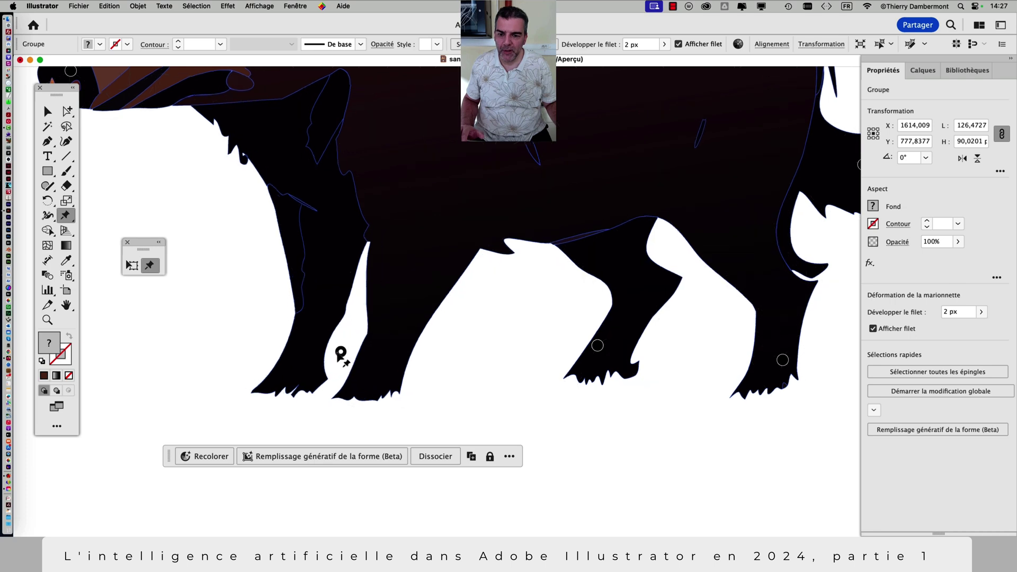
drag(341, 353, 254, 347)
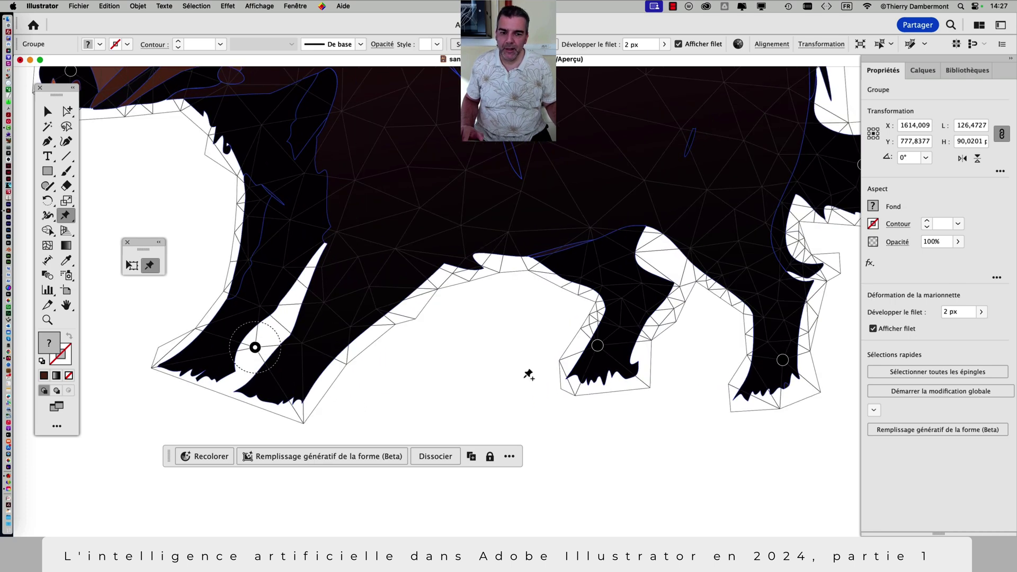
- Move the rearmost foot's pin slightly forward and the other hind foot's pin backward to bring the hind legs closer together
scroll(702, 370, right, 6)
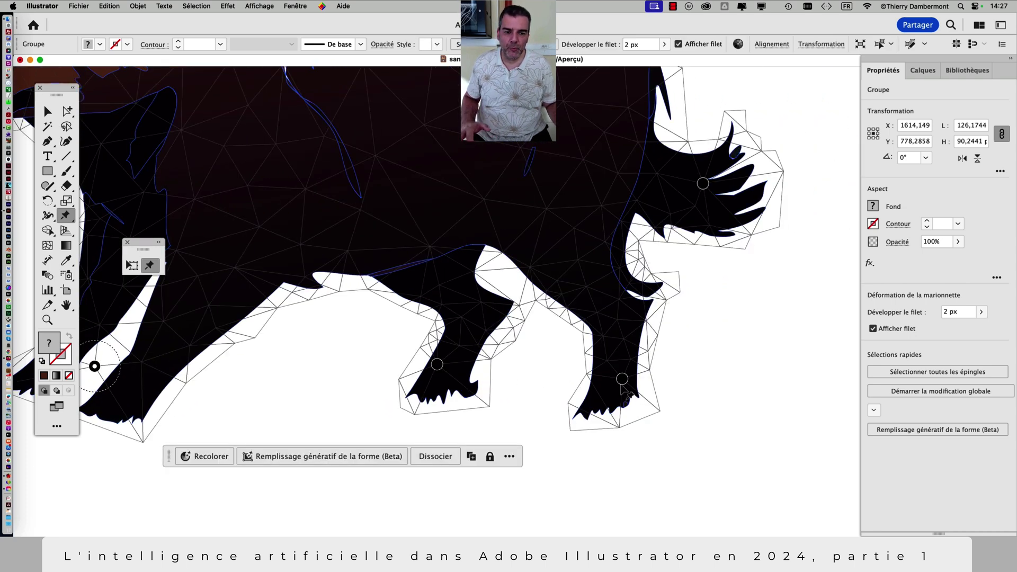
drag(667, 363, 611, 380)
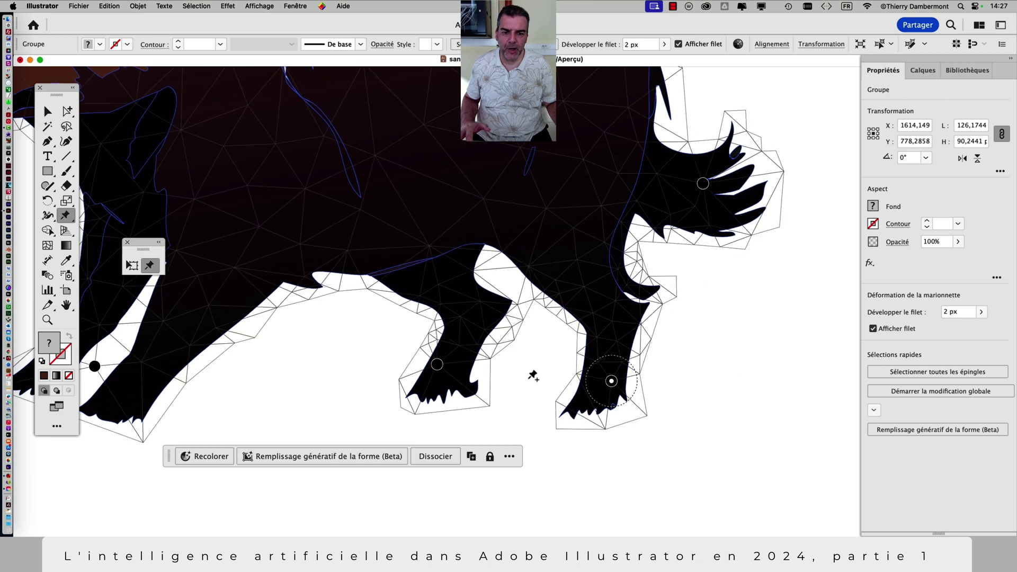
drag(433, 365, 472, 387)
scroll(407, 402, down, 5)
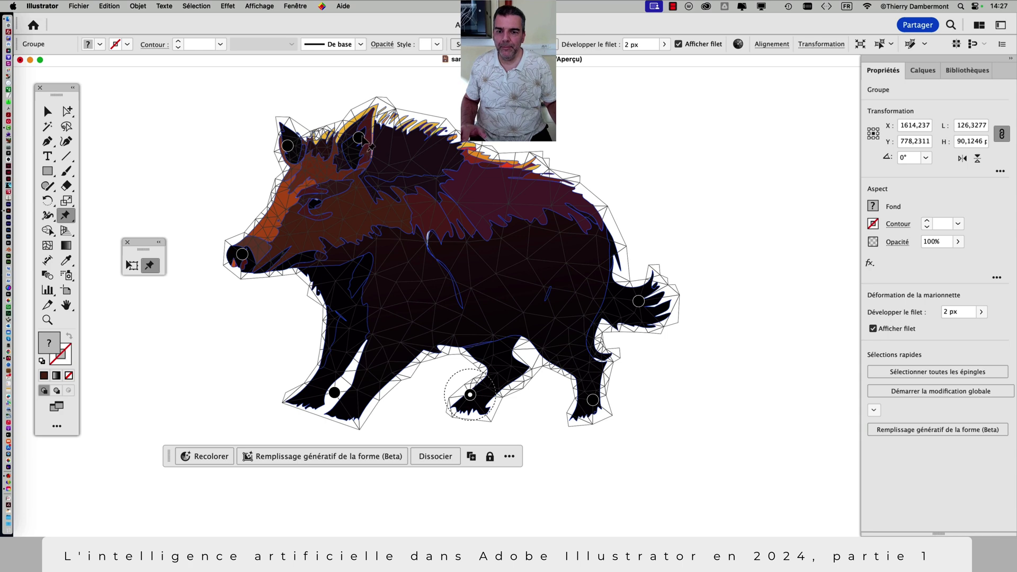
- Shift the rear ear's pin backward, add pins at the ear's base and on the neck, and rotate the ear upright
drag(359, 138, 391, 160)
click(350, 178)
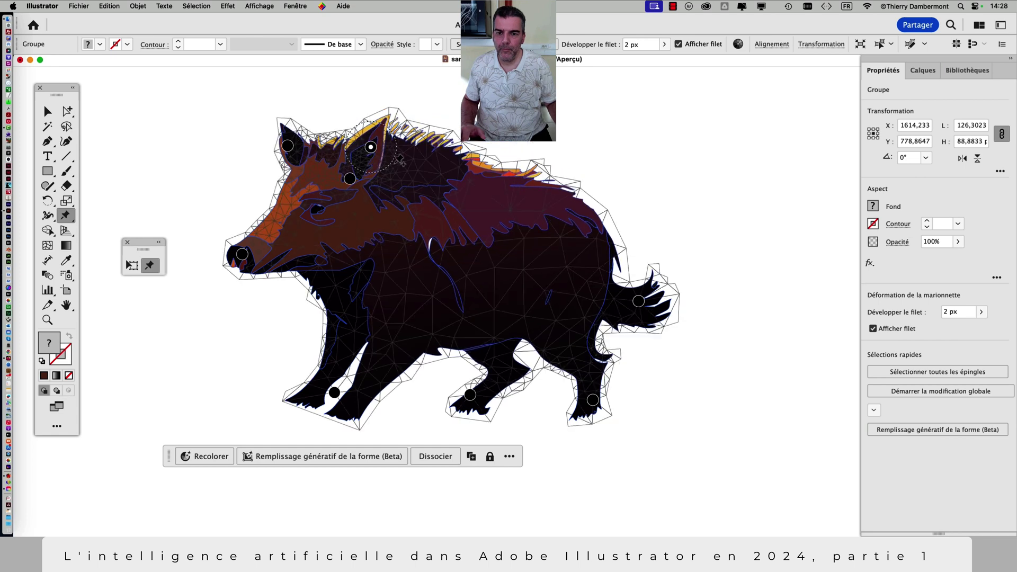
click(433, 162)
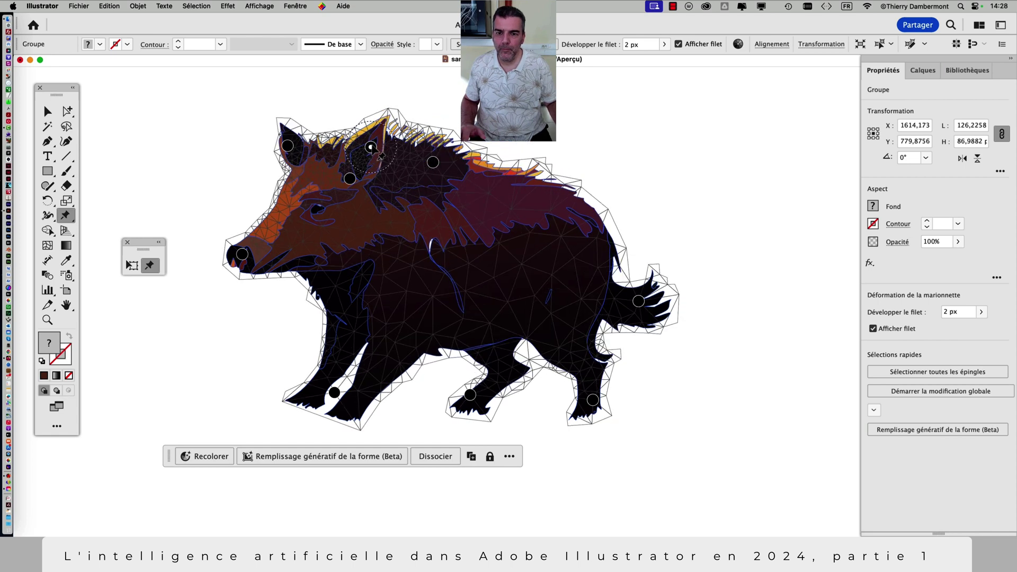
drag(366, 167, 379, 166)
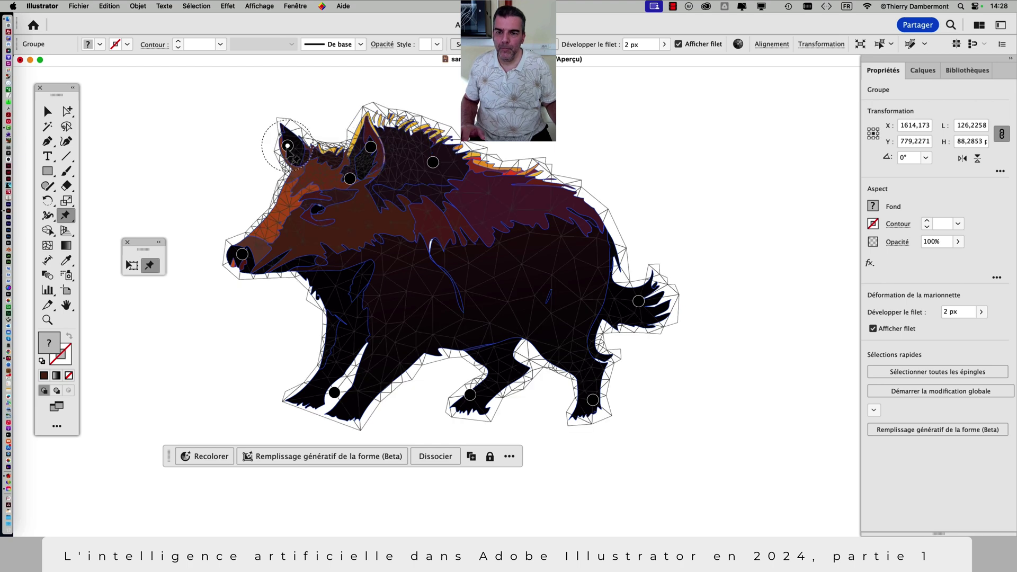
- Raise the frontmost ear's pin, anchor the ear's base with a new pin, and adjust the ear's rotation
drag(294, 157, 301, 149)
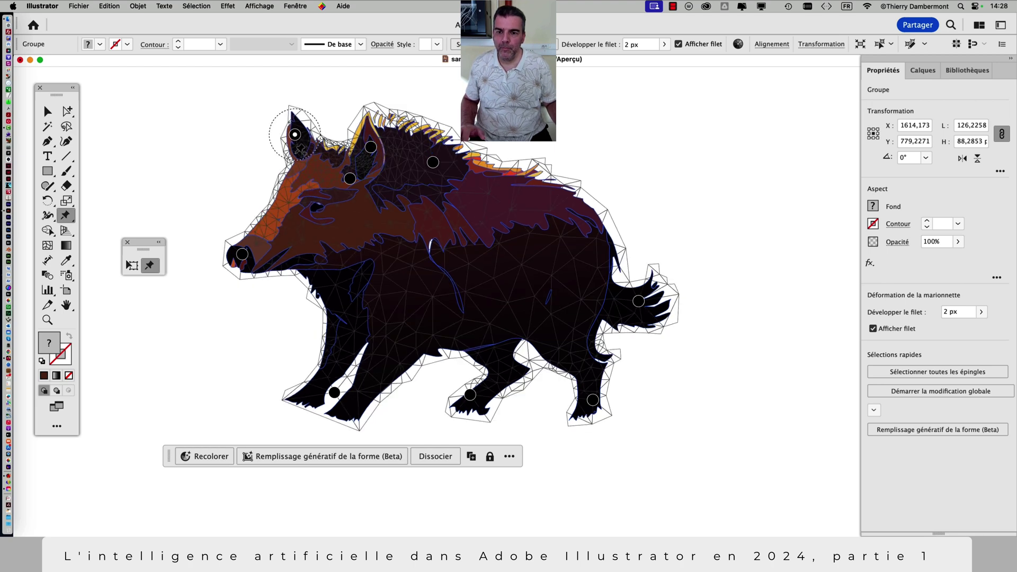
click(292, 175)
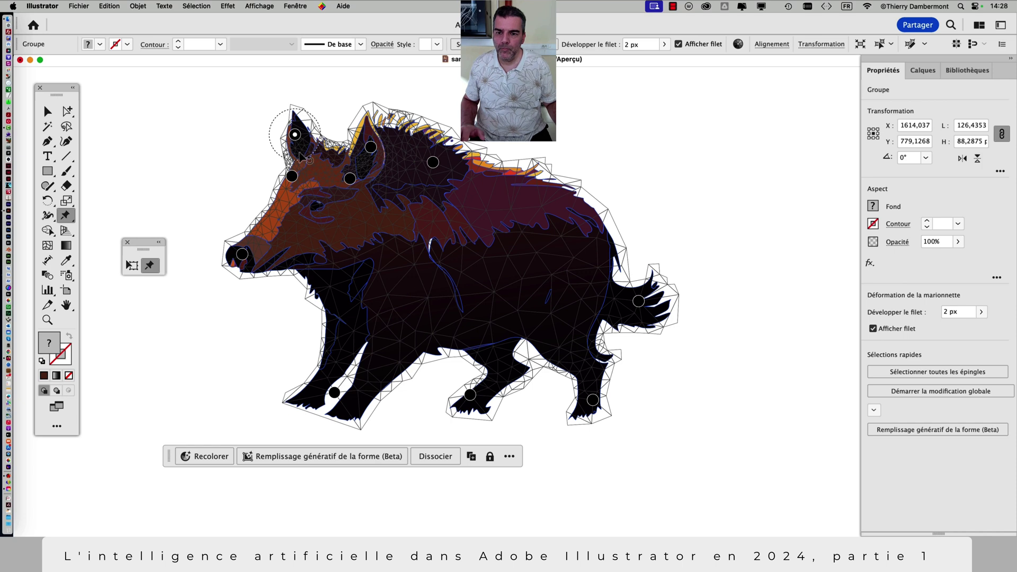
drag(300, 155, 308, 153)
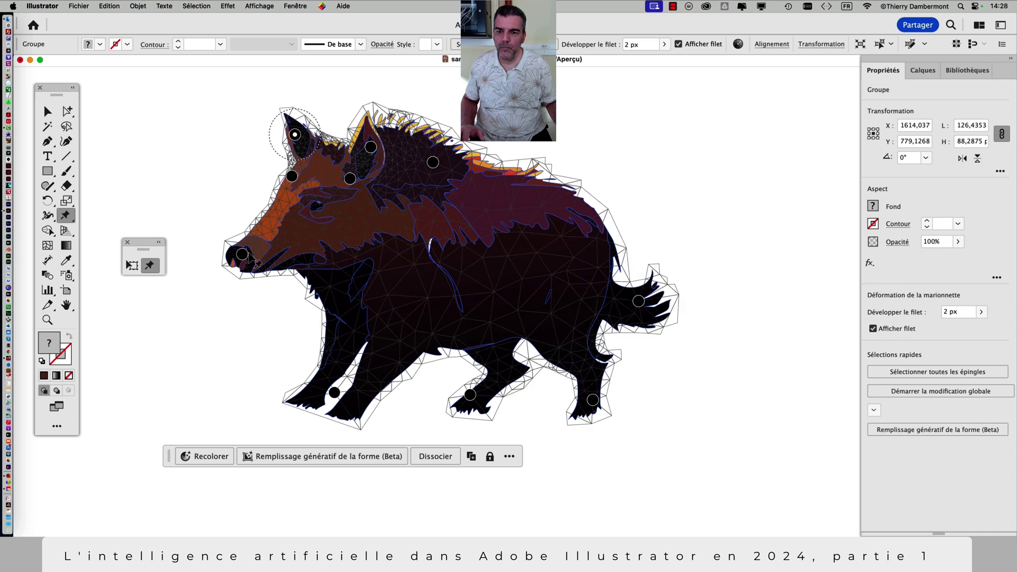
- Lift the snout with its pin and add pins on the bridge of the muzzle and on the rump
drag(243, 254, 229, 222)
drag(292, 175, 266, 196)
click(267, 197)
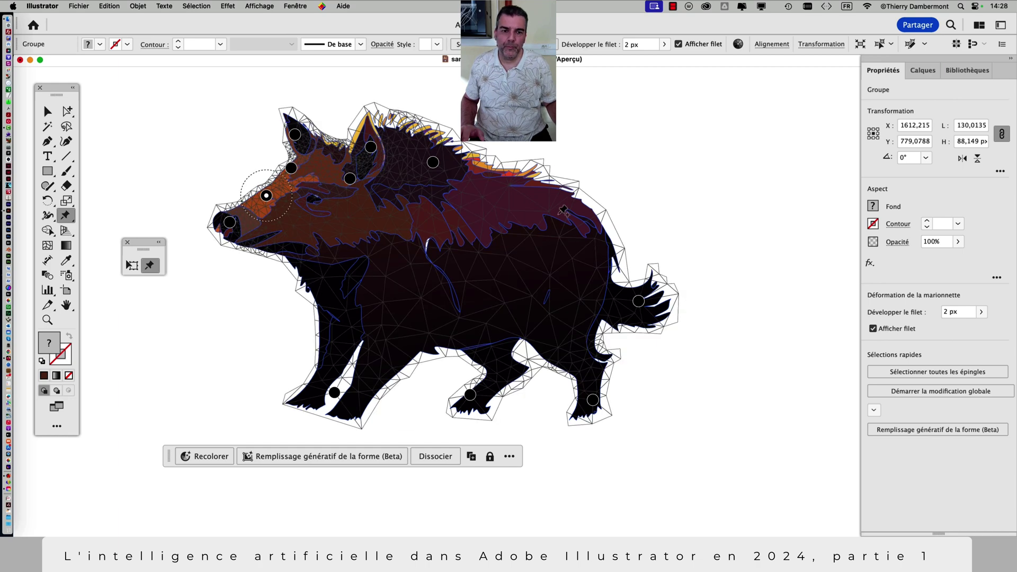
click(551, 228)
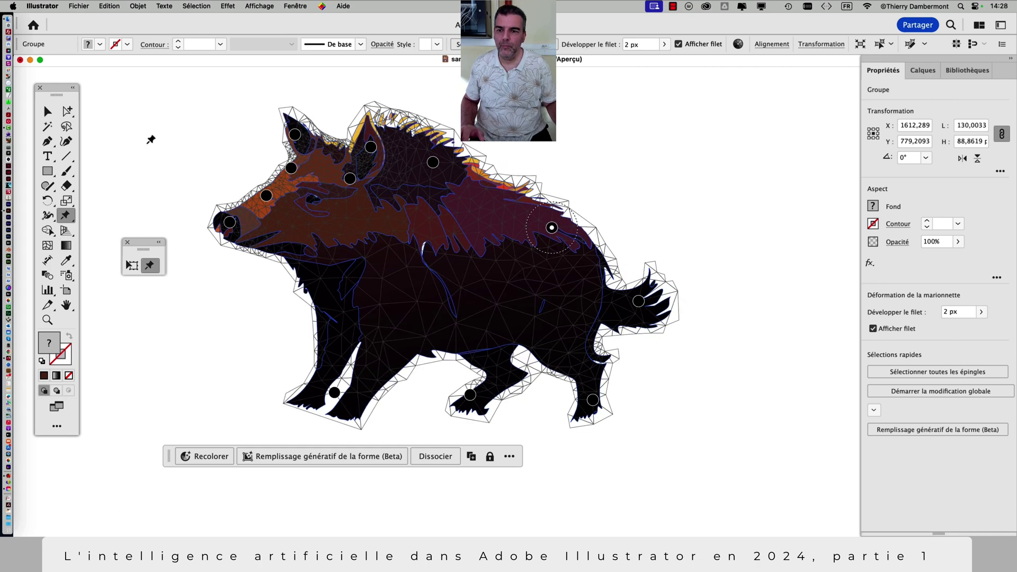
- Rotate the whole boar about 7.6° counterclockwise with Free Transform
click(131, 266)
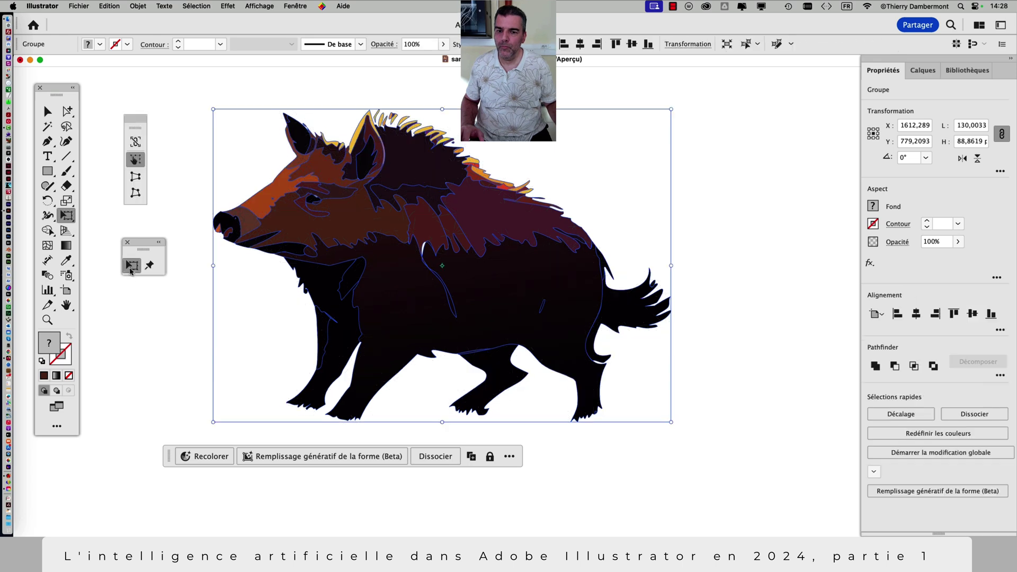
drag(189, 374, 194, 404)
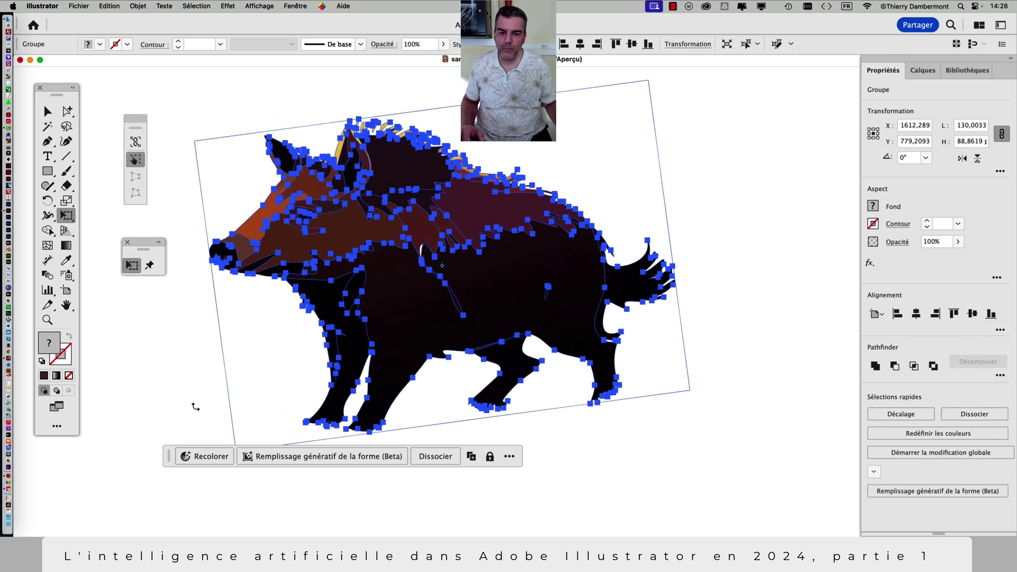
- With Puppet Warp, lower both hind feet and adjust the front feet's pin so the boar stands level, and deselect it
click(149, 266)
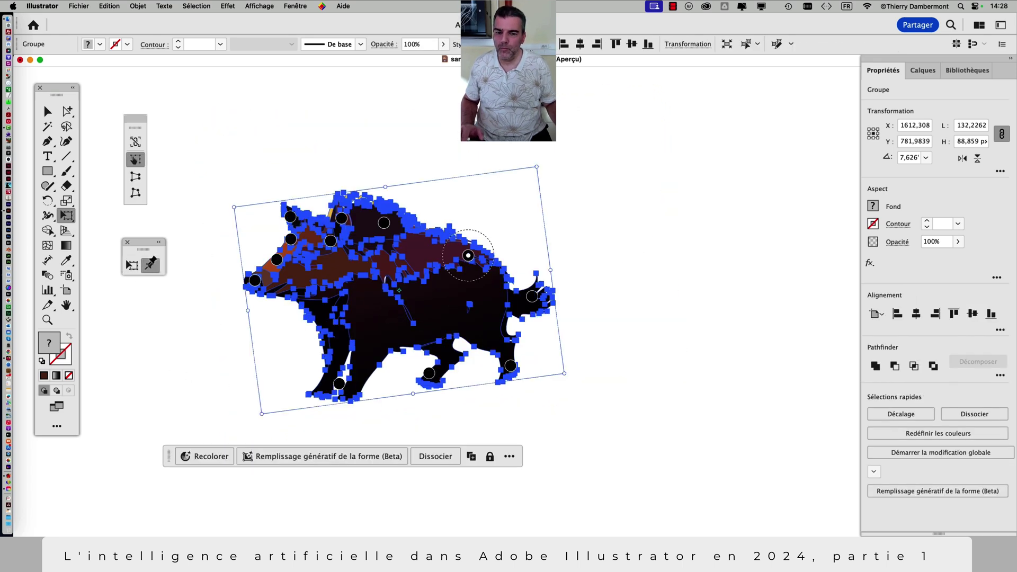
click(431, 383)
drag(433, 390, 432, 394)
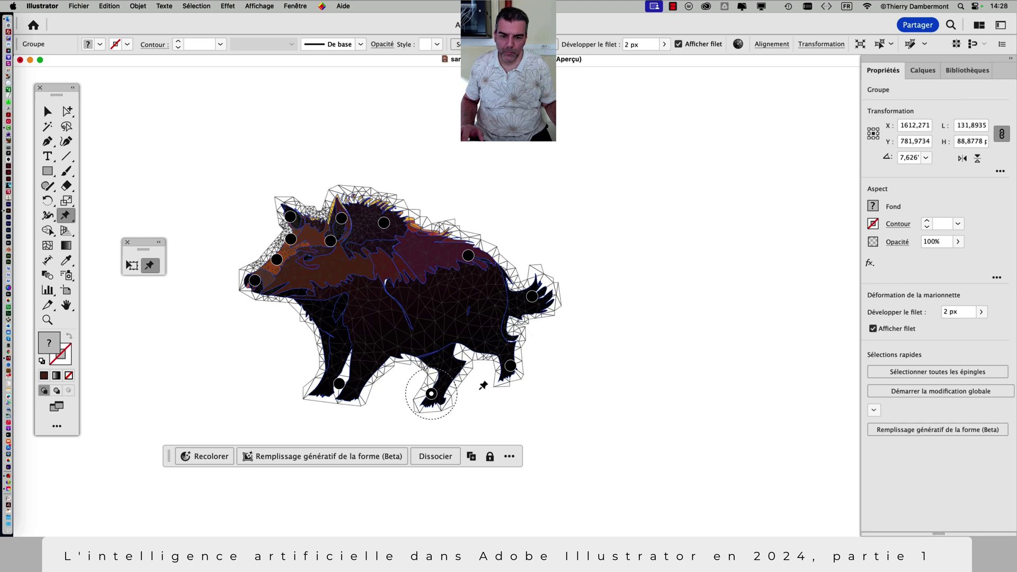
drag(511, 366, 431, 391)
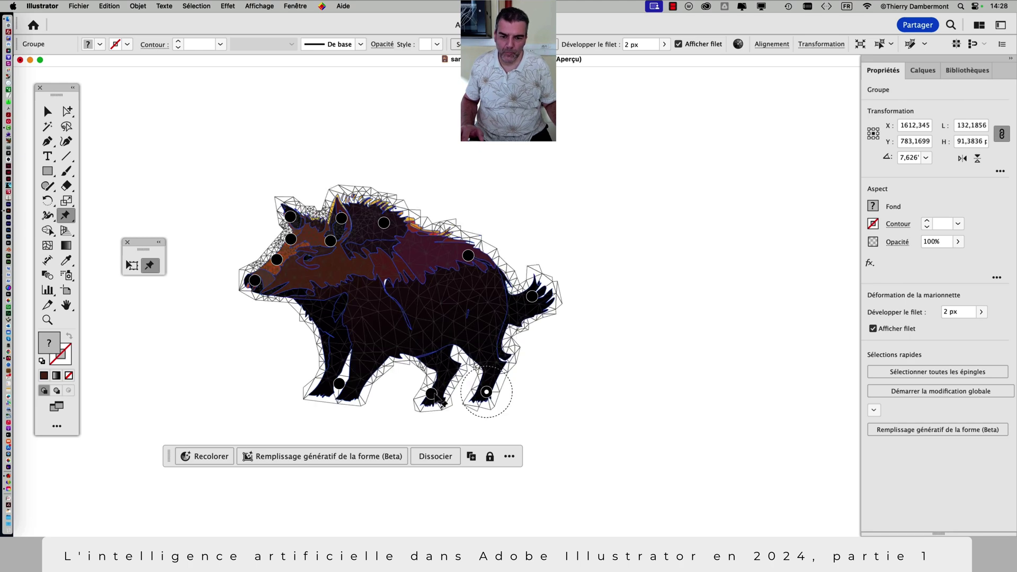
drag(339, 384, 340, 387)
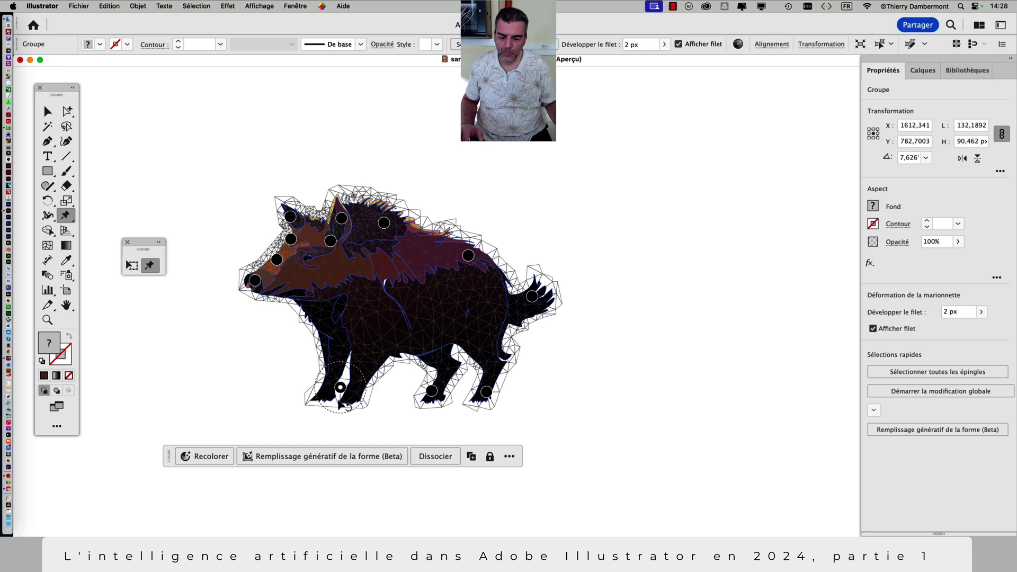
scroll(341, 405, up, 3)
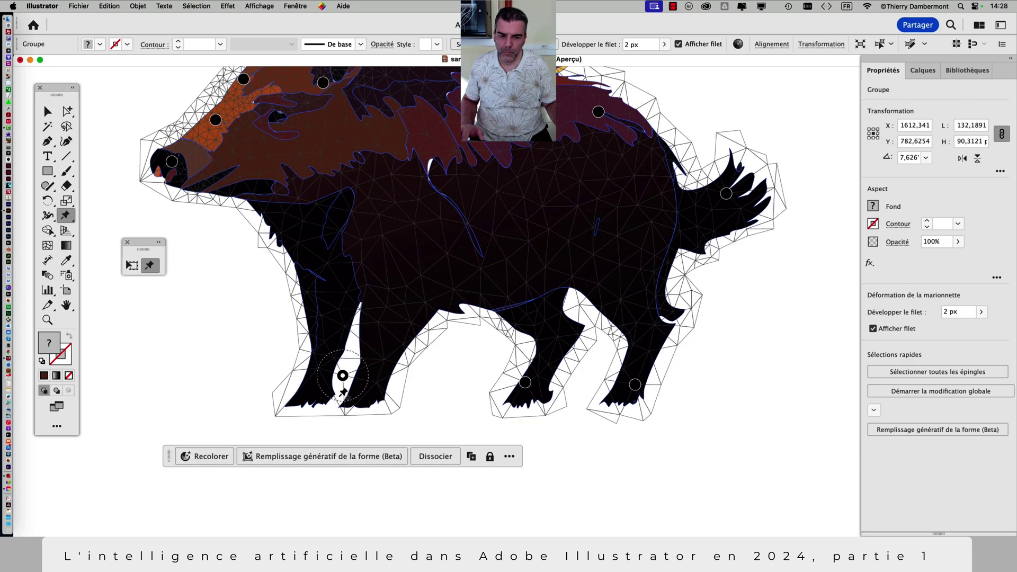
key(v)
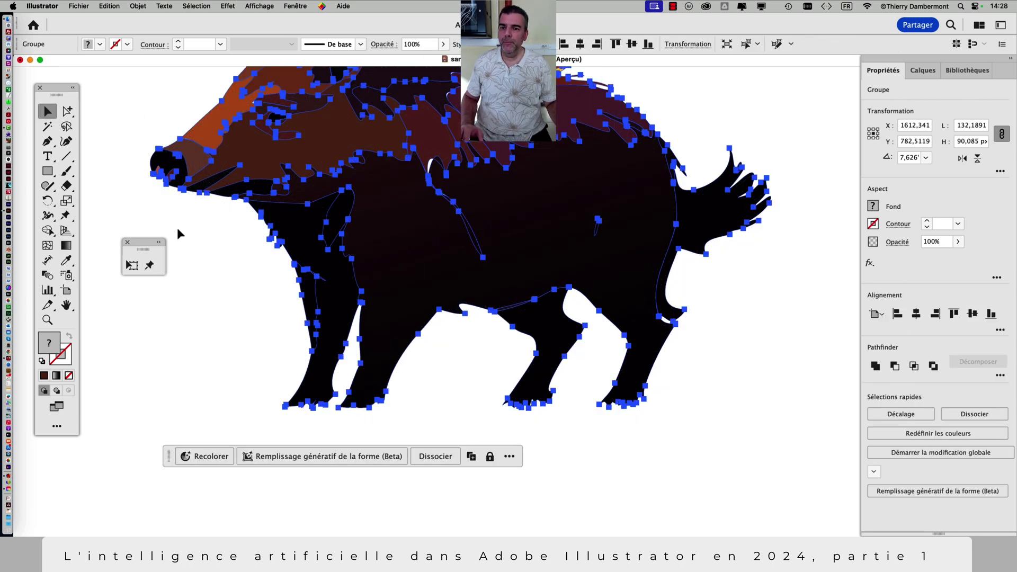
click(234, 325)
- Examine the reshaped boar from close up and from a distance
scroll(236, 327, down, 3)
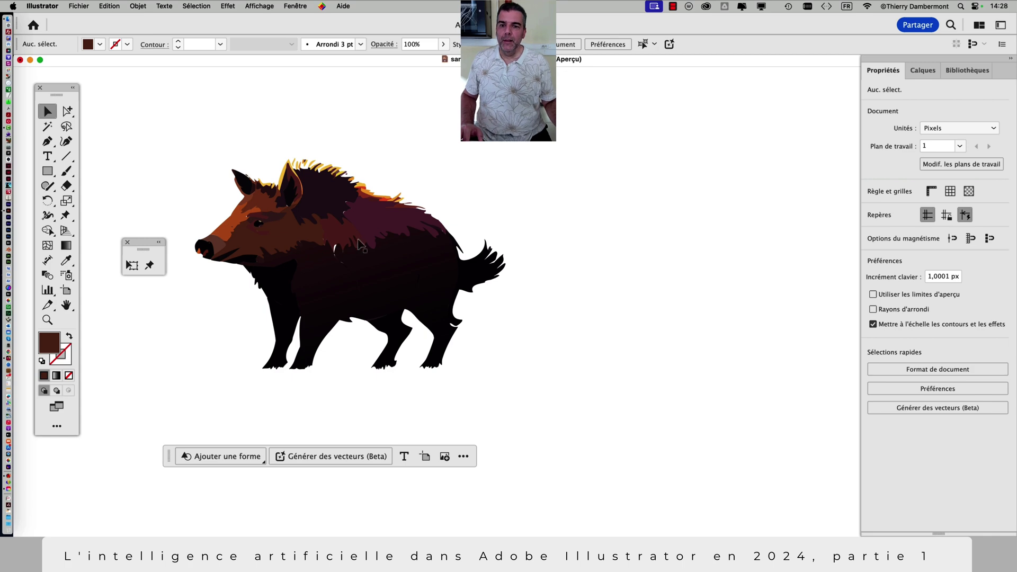
scroll(324, 253, up, 2)
scroll(324, 253, up, 2)
scroll(322, 252, down, 3)
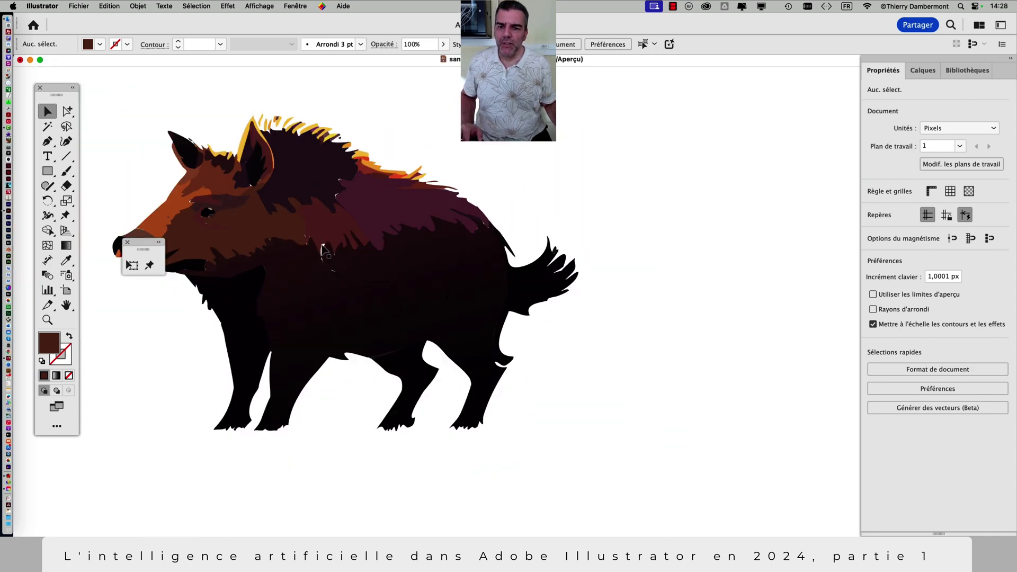
scroll(321, 251, up, 2)
scroll(320, 251, down, 2)
scroll(320, 246, up, 4)
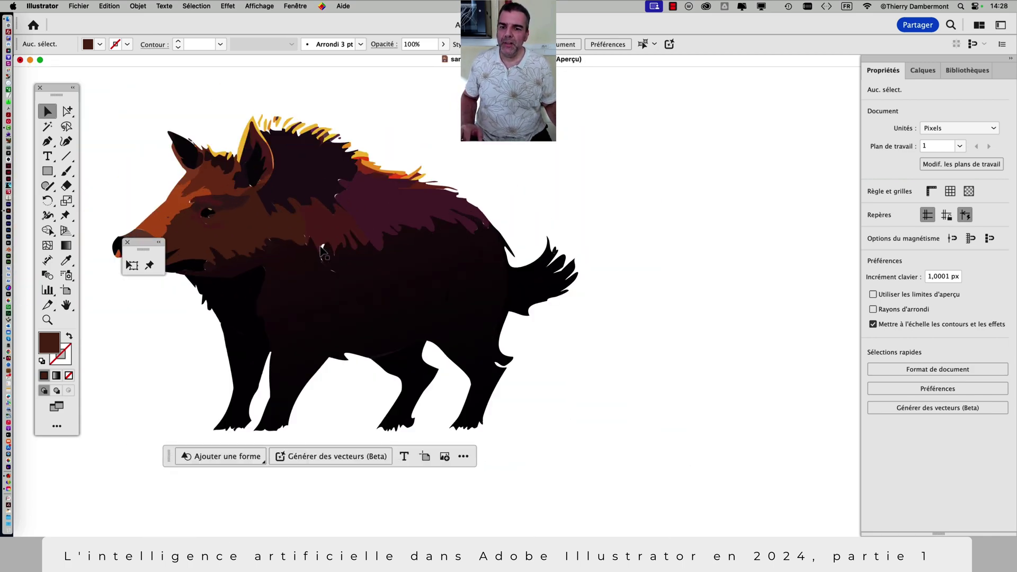
scroll(321, 246, down, 2)
scroll(322, 251, down, 1)
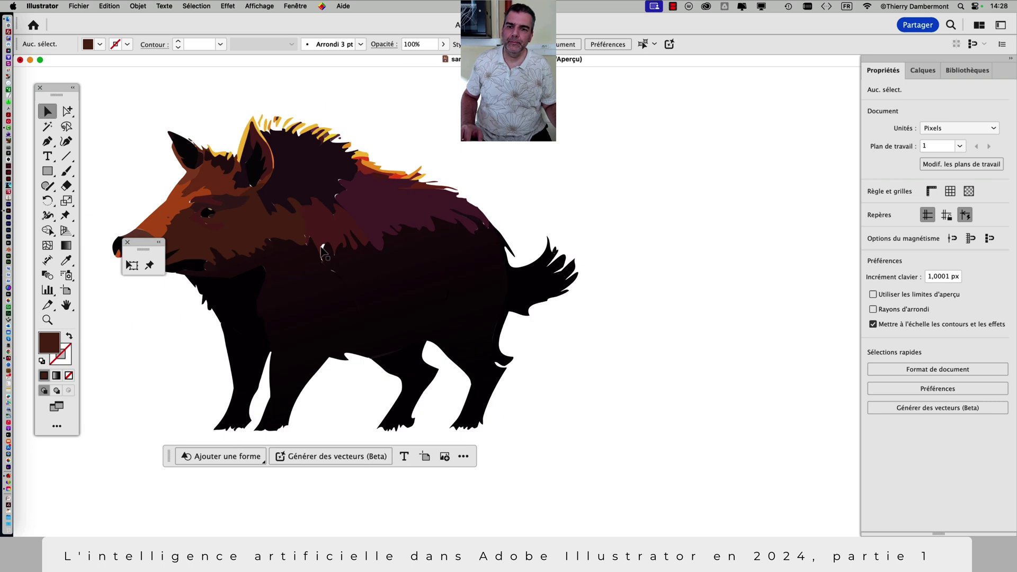
scroll(321, 251, left, 3)
scroll(408, 296, down, 2)
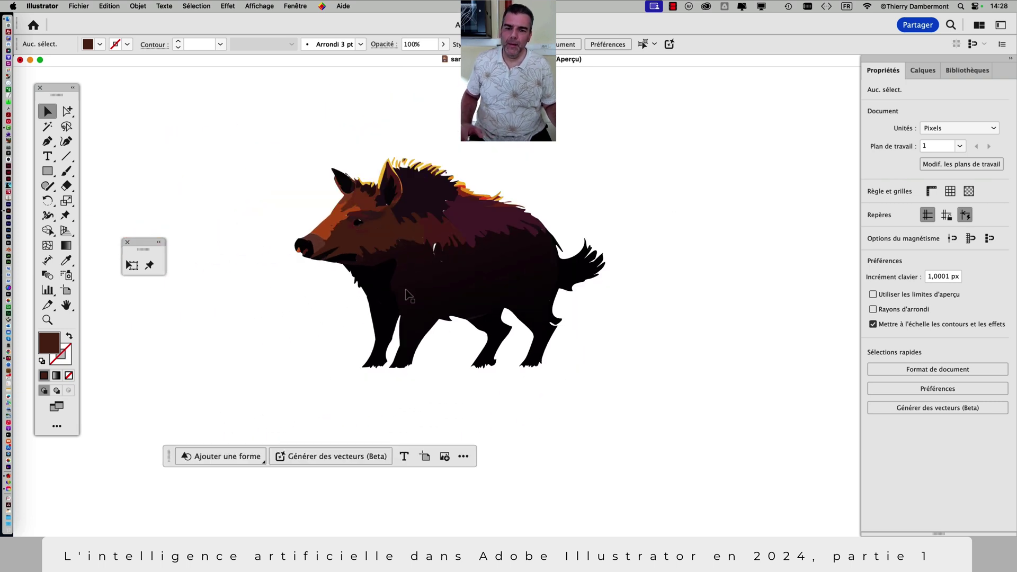
scroll(433, 335, down, 3)
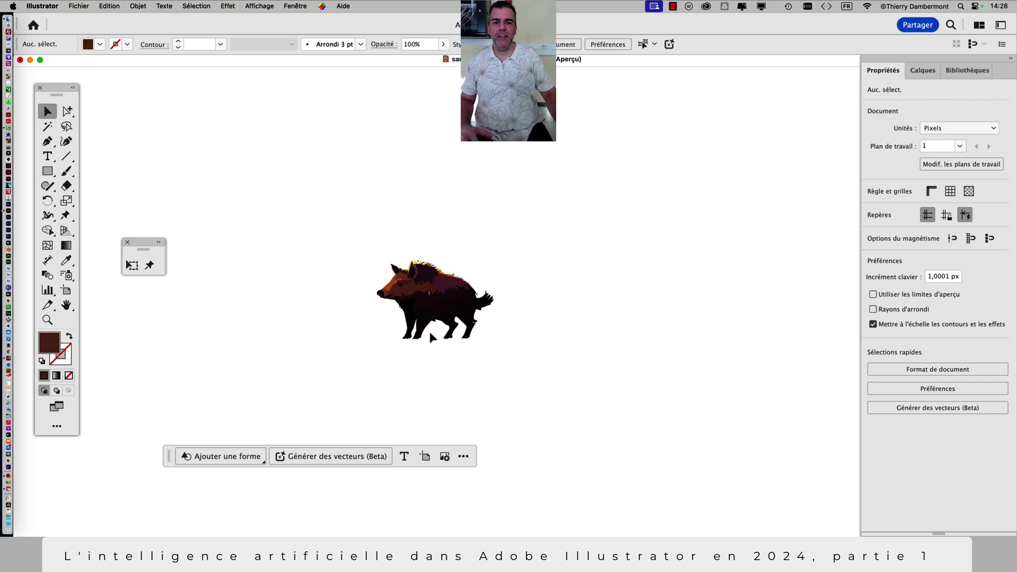
scroll(413, 298, up, 5)
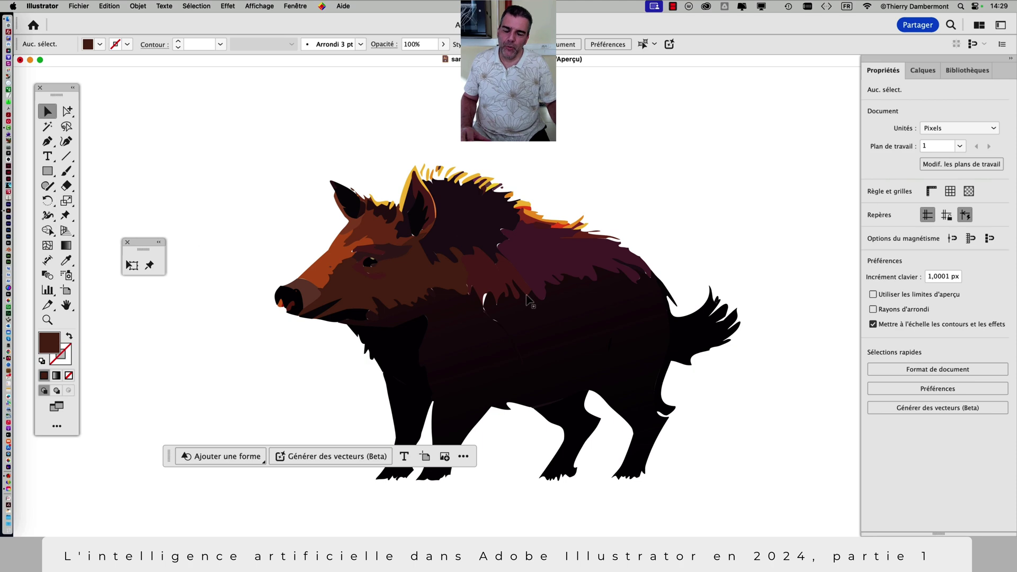
scroll(530, 301, down, 5)
- Select the standing boar in the magenta landscape with two boars and shift it slightly up and toward the running boar
drag(485, 350, 496, 233)
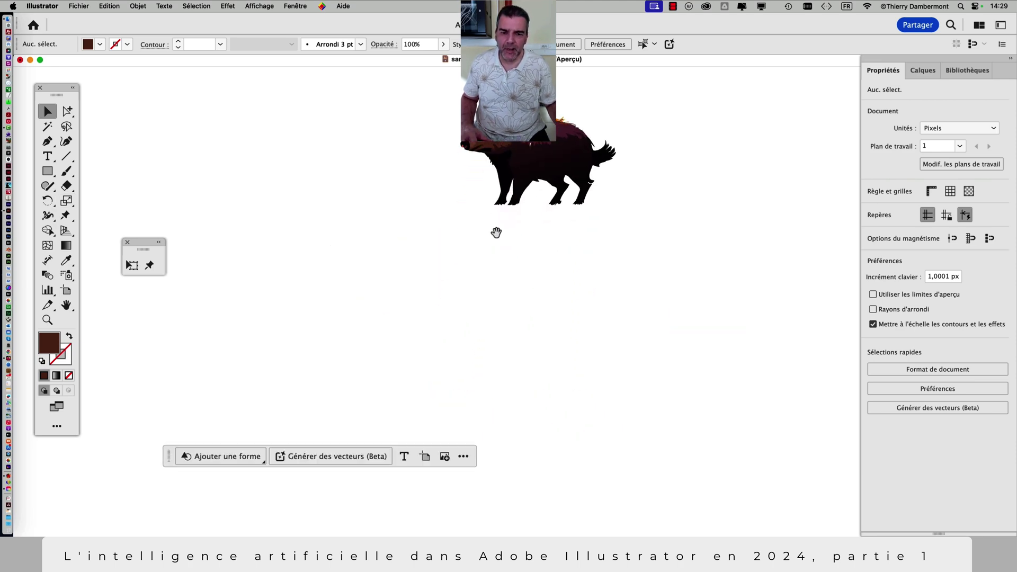
scroll(472, 230, down, 8)
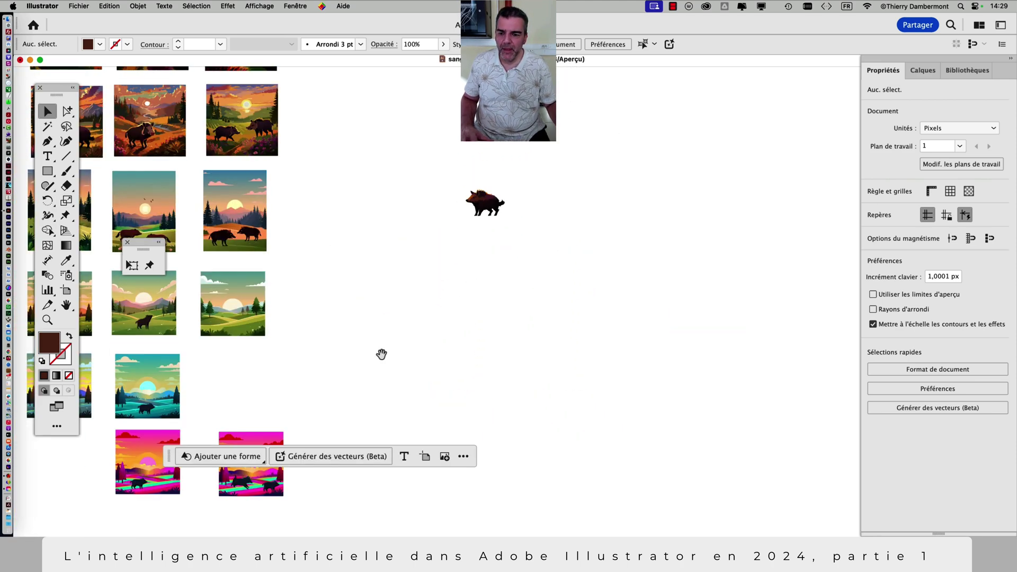
drag(382, 353, 437, 256)
scroll(437, 255, up, 10)
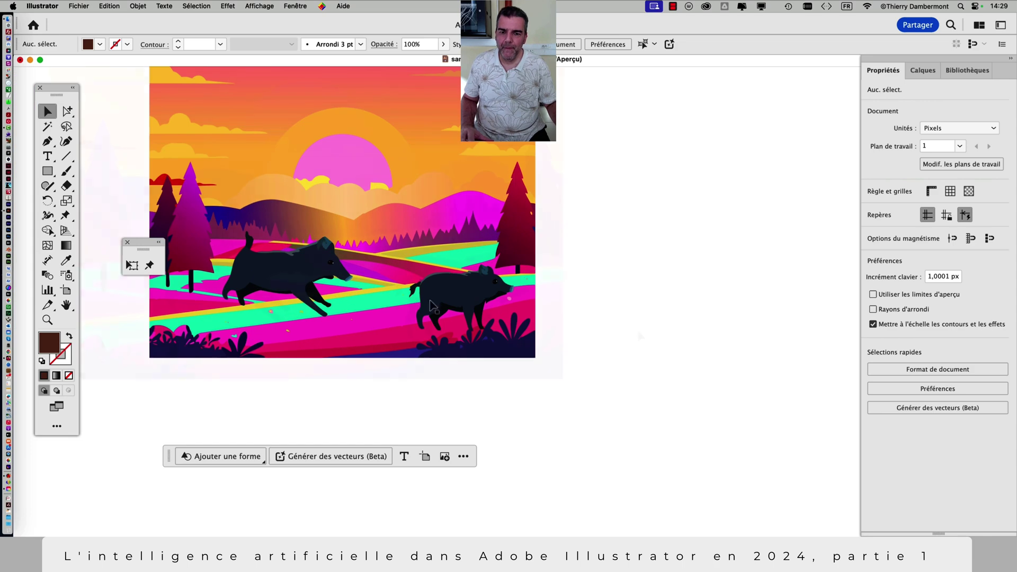
scroll(453, 300, up, 3)
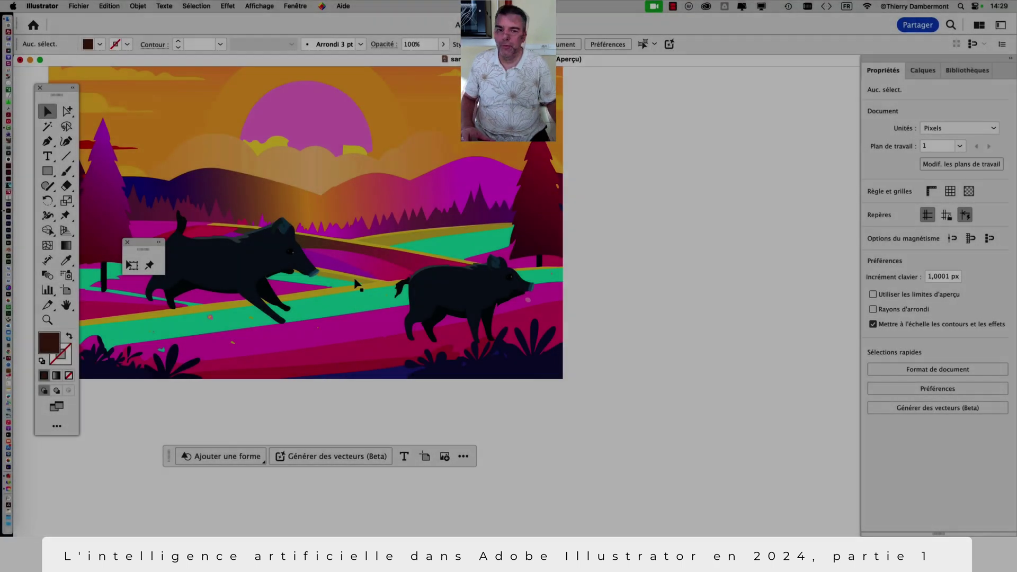
click(480, 303)
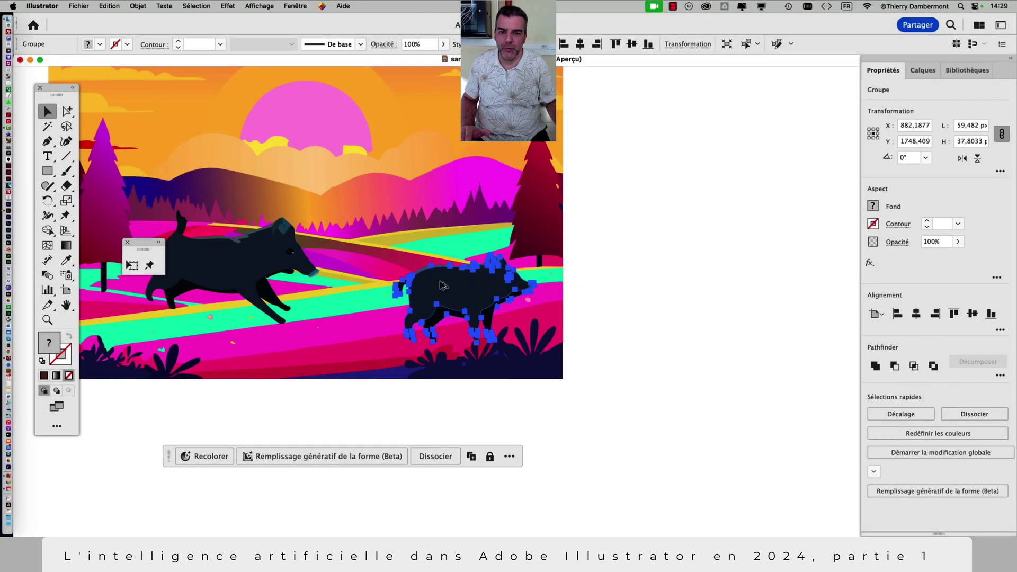
scroll(480, 303, up, 5)
drag(594, 274, 563, 294)
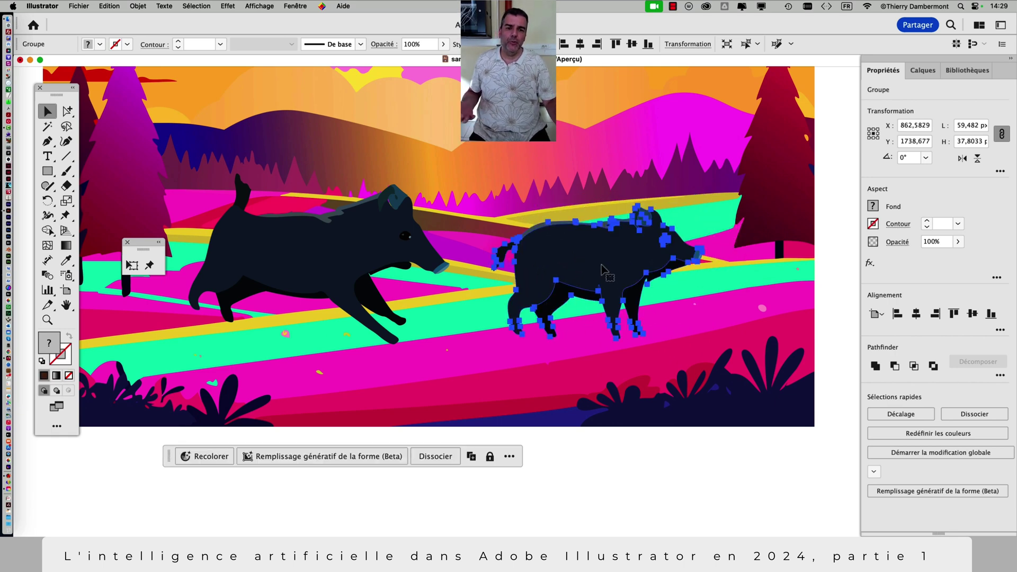
drag(601, 268, 619, 281)
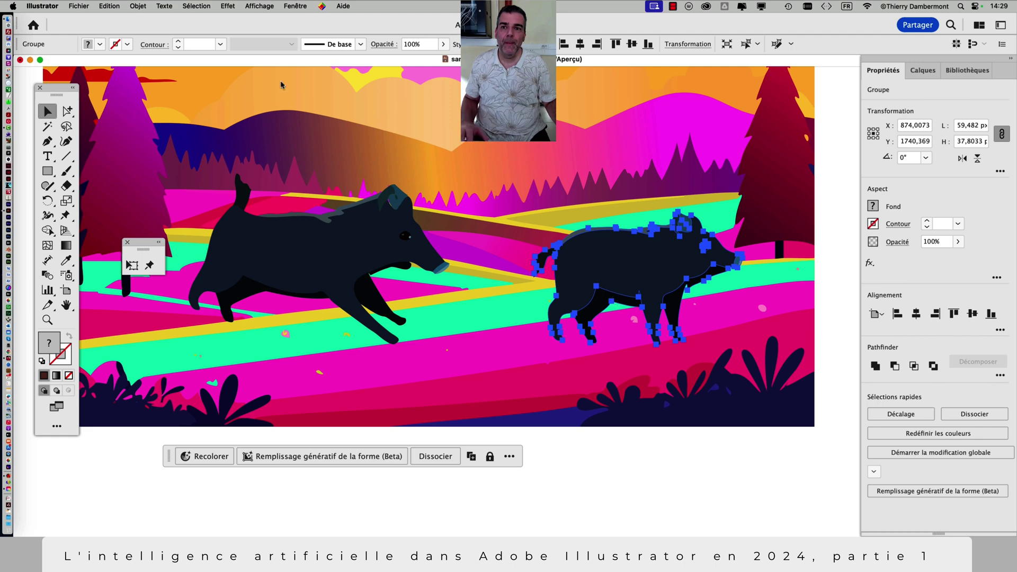
- Reflect the standing boar across the vertical axis and move it closer so it faces the running boar
click(134, 7)
mouse_move(139, 21)
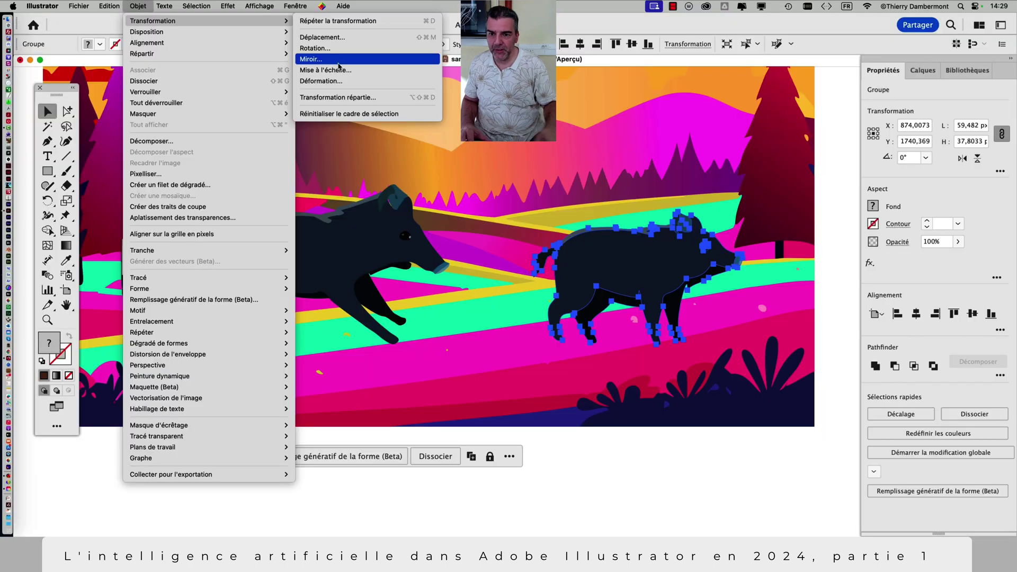
click(339, 59)
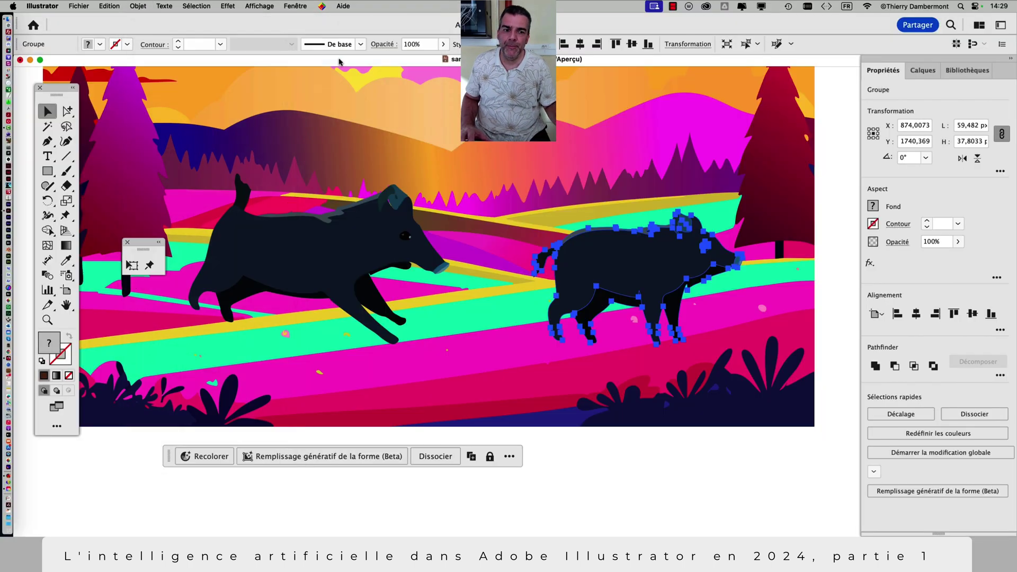
drag(505, 190, 341, 112)
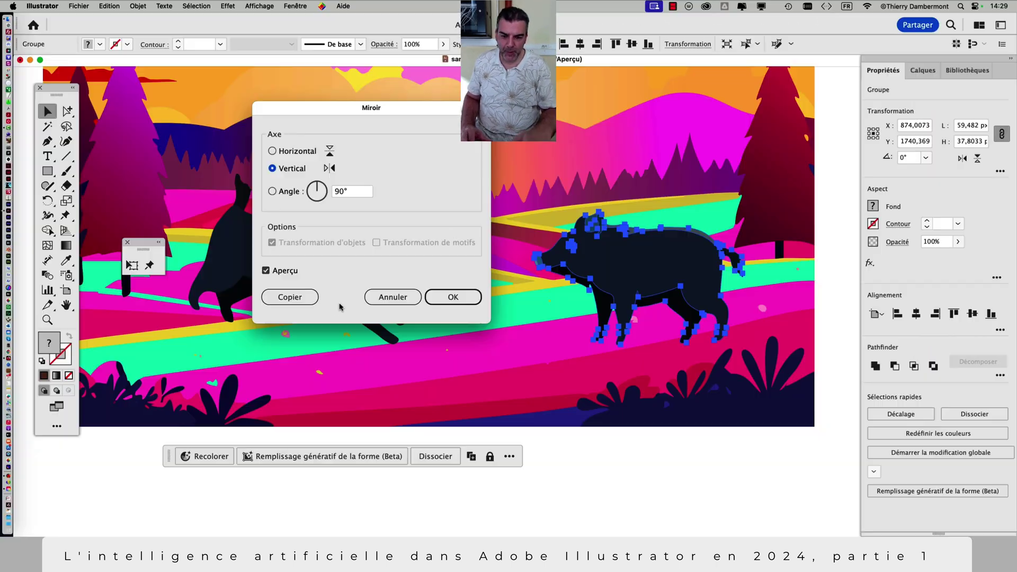
click(453, 297)
drag(621, 286, 556, 283)
click(562, 456)
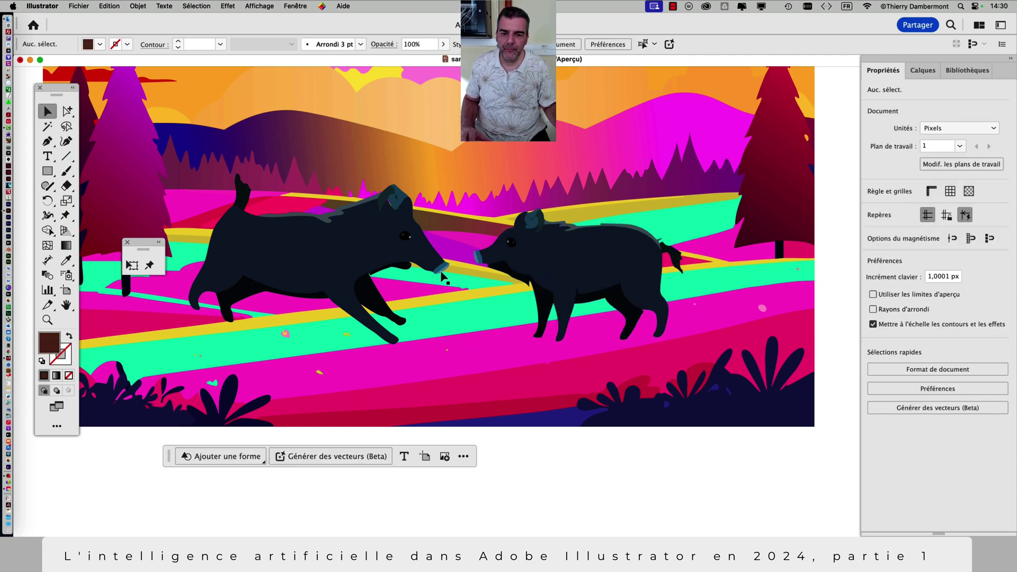
- Puppet Warp the running boar by pinning its cheek and raising its snout and lower jaw toward the other boar
click(406, 237)
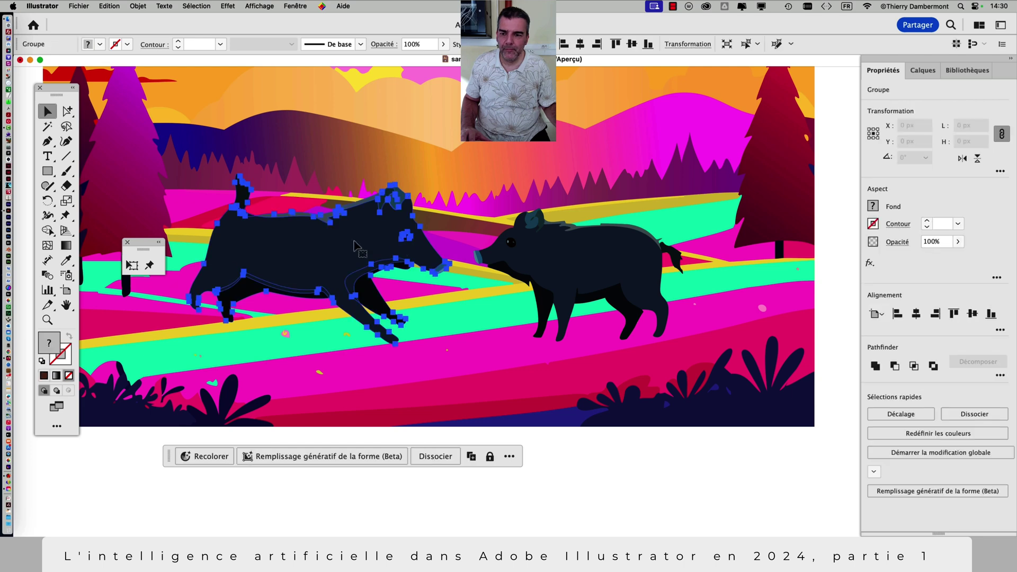
click(149, 265)
scroll(420, 252, up, 2)
scroll(421, 253, up, 1)
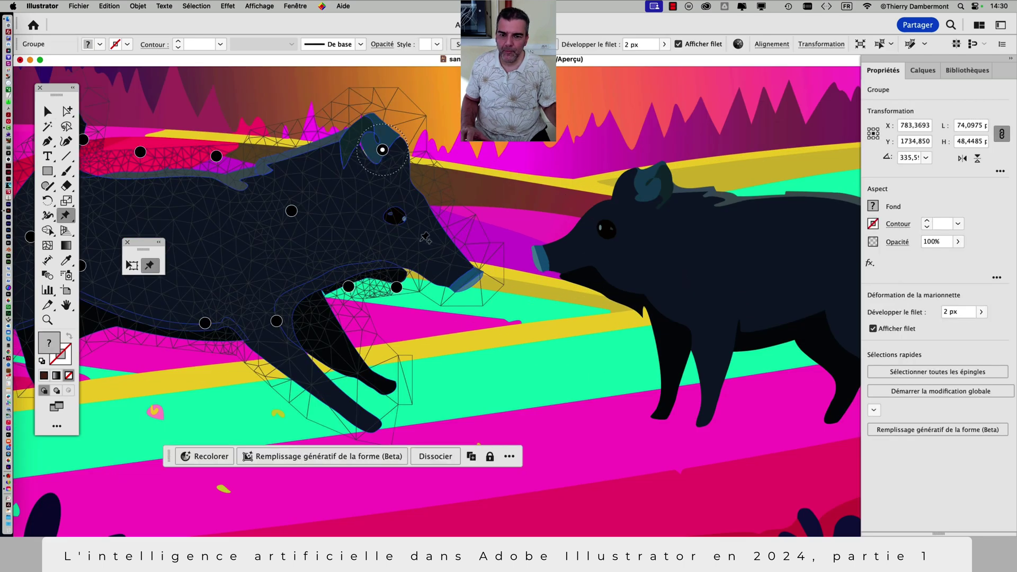
click(416, 237)
drag(468, 270, 457, 249)
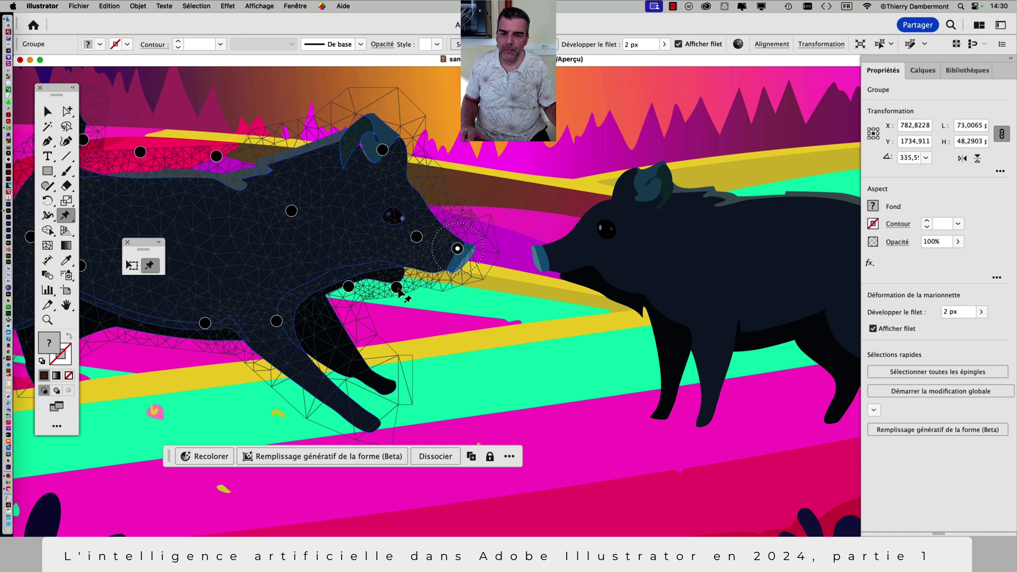
drag(397, 287, 394, 271)
- Inspect the running boar's black lower-jaw and foreleg path, deselect it, and view the whole magenta landscape
click(67, 112)
click(406, 316)
click(396, 276)
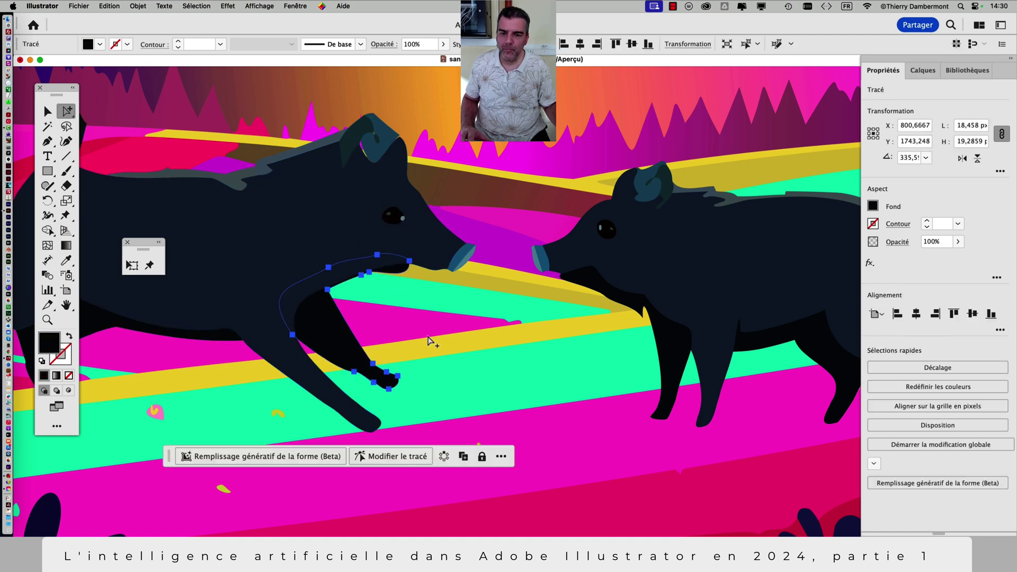
click(431, 363)
scroll(434, 365, down, 6)
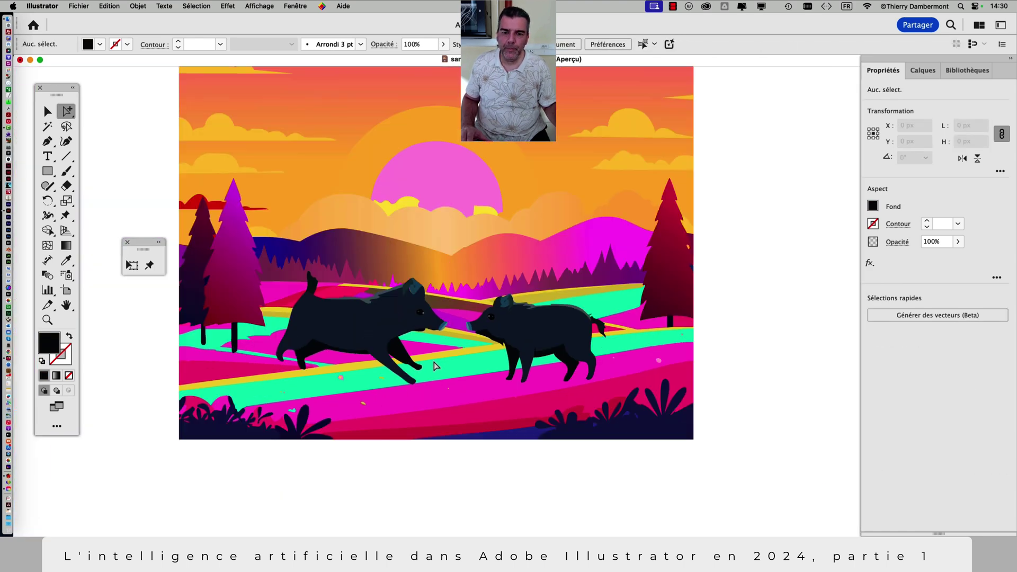
- Move the standing boar and the running boar slightly right and down in the magenta landscape, still facing each other
click(524, 368)
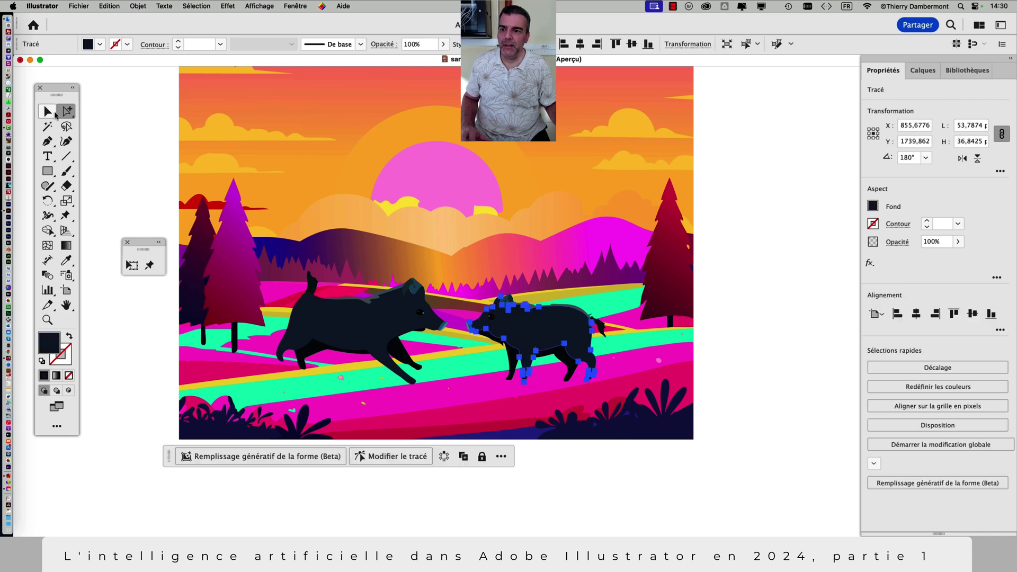
click(55, 113)
click(720, 340)
drag(504, 341, 550, 350)
drag(360, 333, 416, 350)
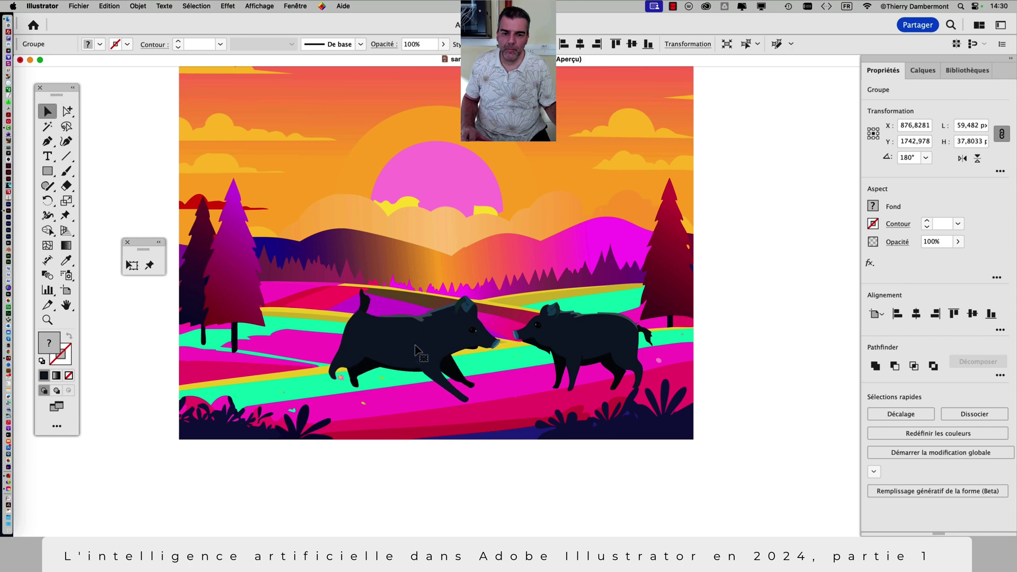
- Move the running boar left, widening the gap between it and the standing boar
key(super+minus)
key(super+minus)
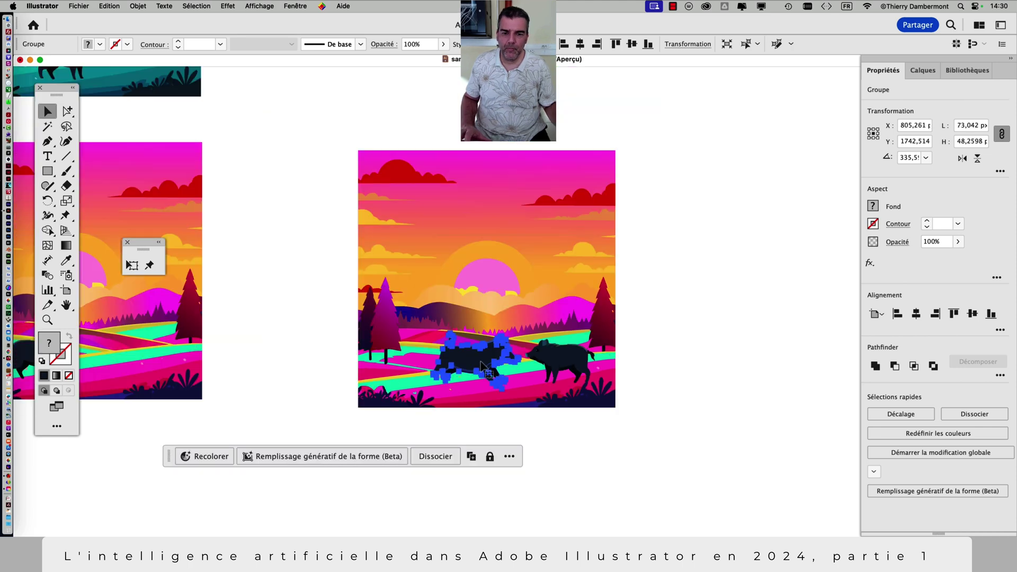
drag(481, 365, 448, 360)
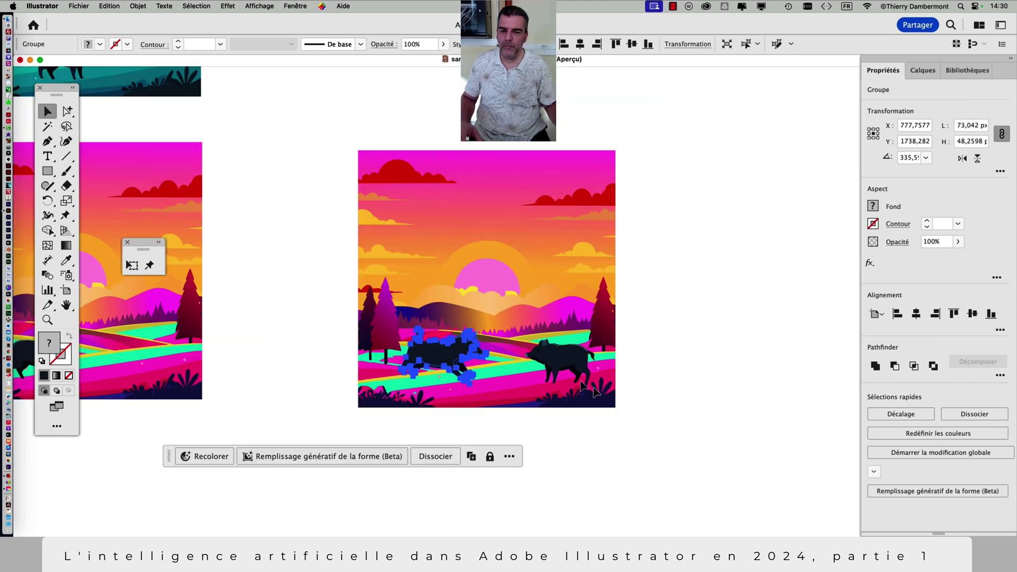
- Select both boars and enlarge them together with Free Transform to about 455 px wide and 133 px high, then deselect
shift+click(561, 359)
click(131, 267)
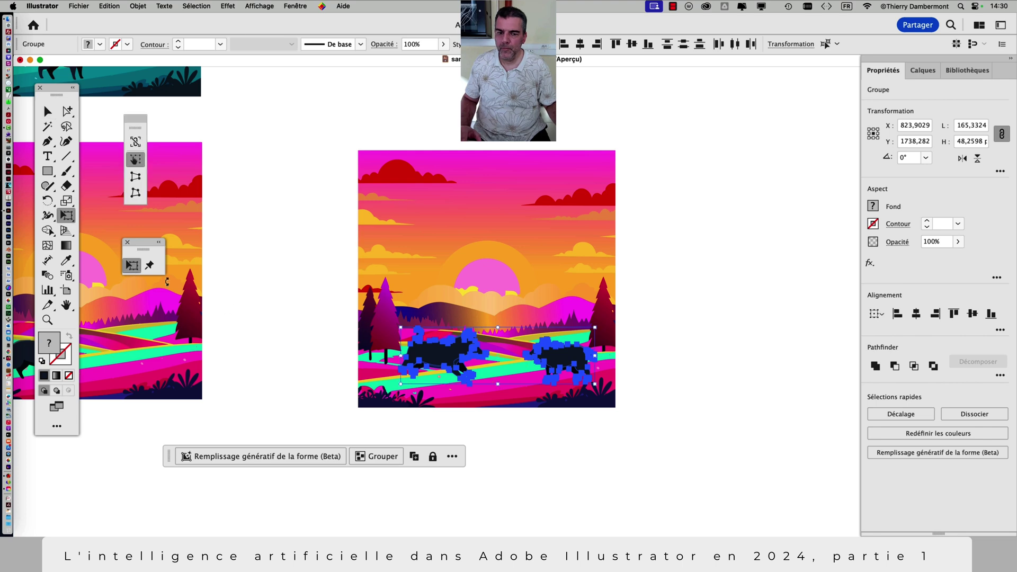
drag(594, 329, 790, 229)
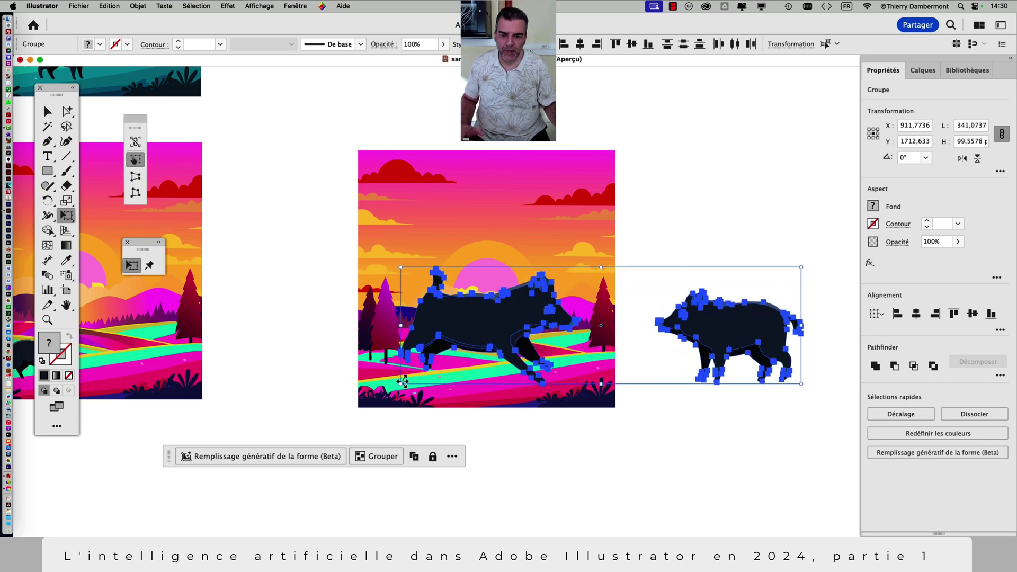
drag(400, 383, 312, 423)
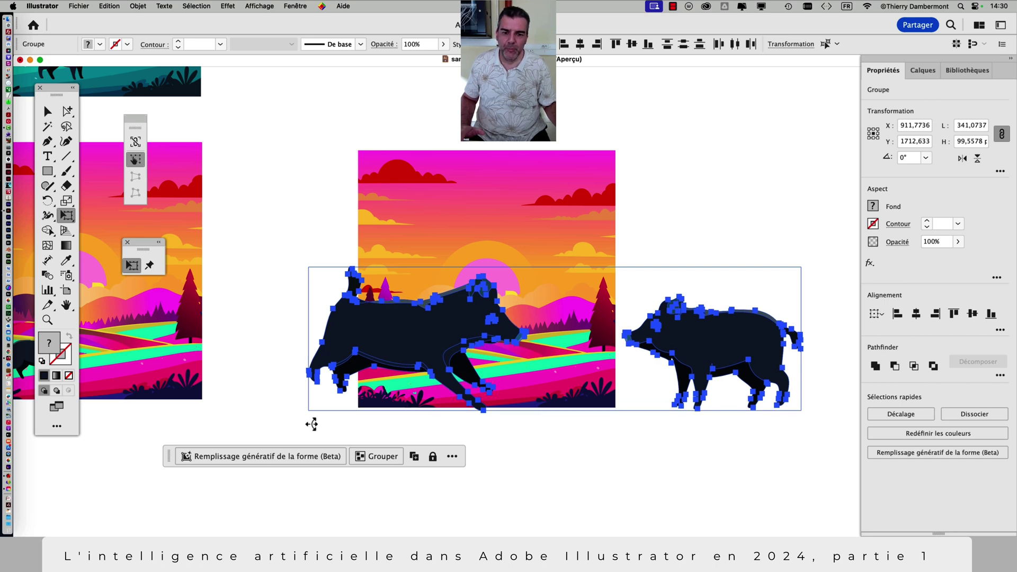
drag(311, 424, 312, 424)
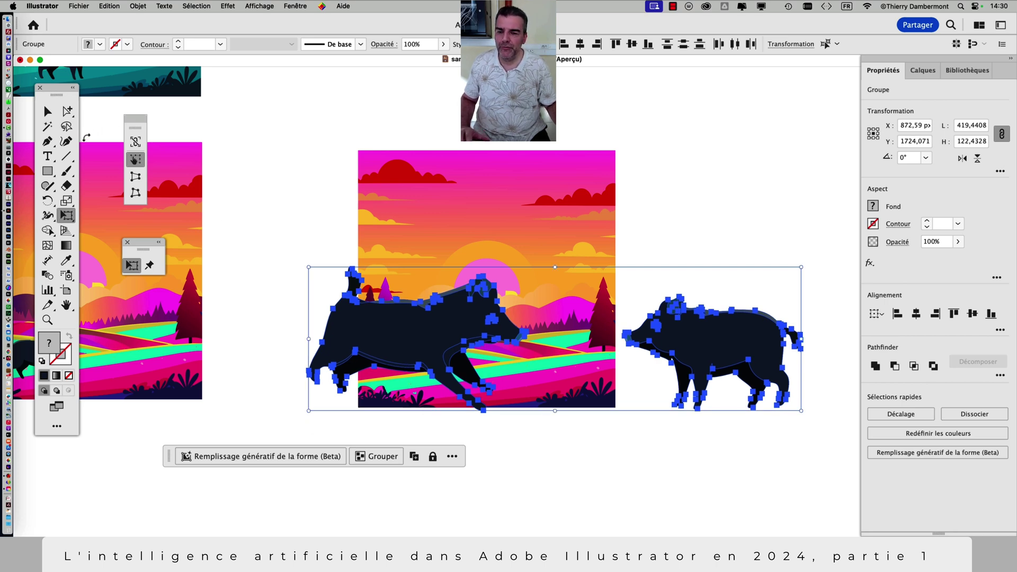
drag(308, 268, 272, 236)
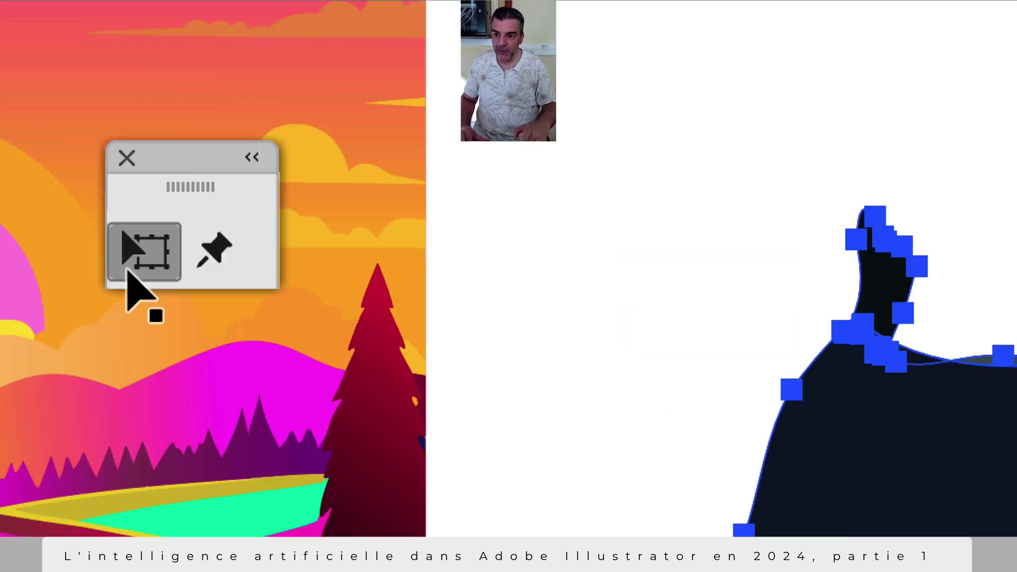
click(130, 271)
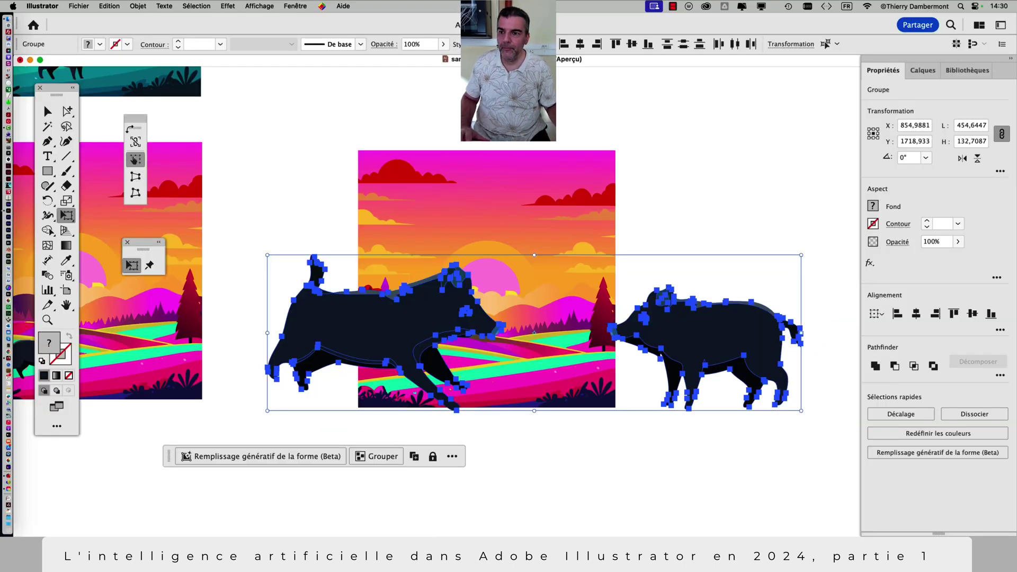
key(v)
click(323, 170)
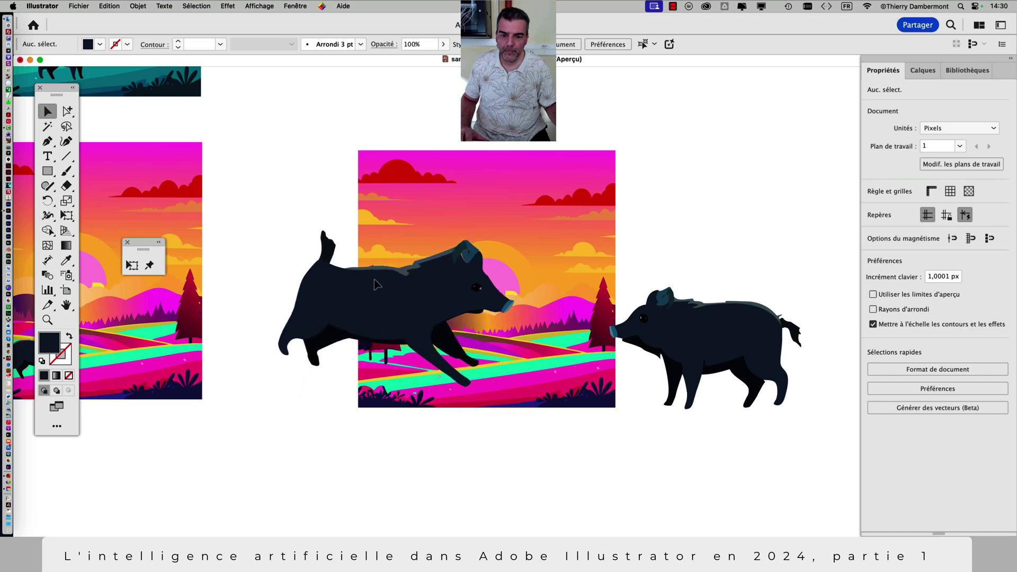
- Reposition the two enlarged boars so their snouts meet in front of the magenta landscape's sun
click(374, 284)
drag(724, 350, 621, 315)
drag(435, 314, 431, 300)
click(295, 192)
scroll(333, 227, down, 1)
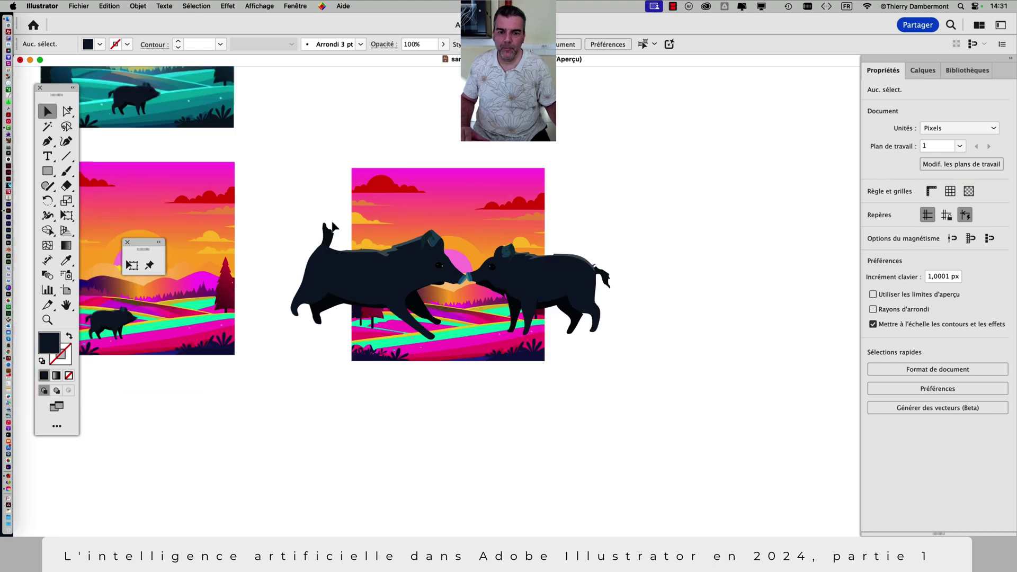
scroll(457, 192, down, 1)
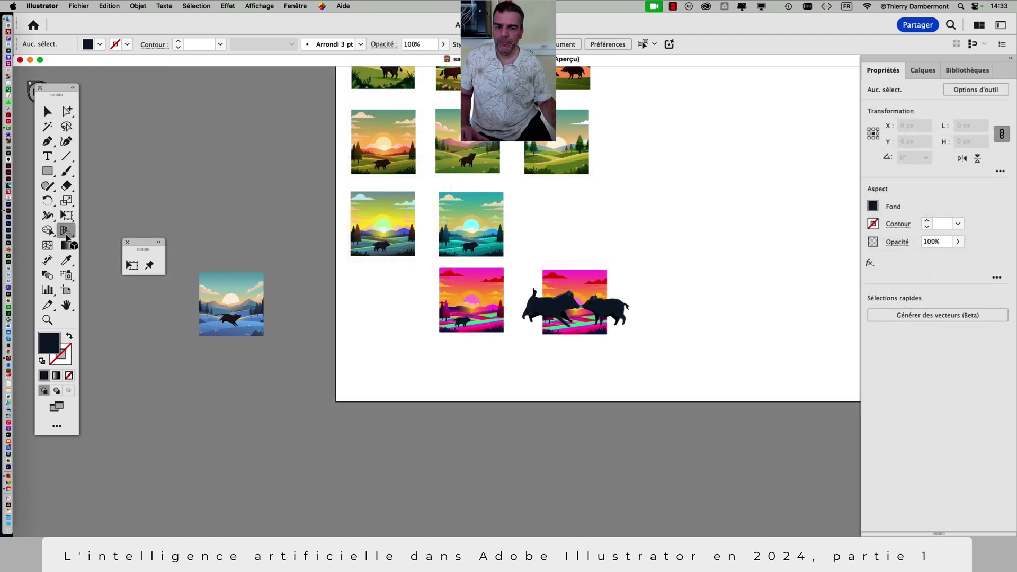
- Examine the perspective grid laid over the landscape images, and hide it
scroll(341, 303, down, 3)
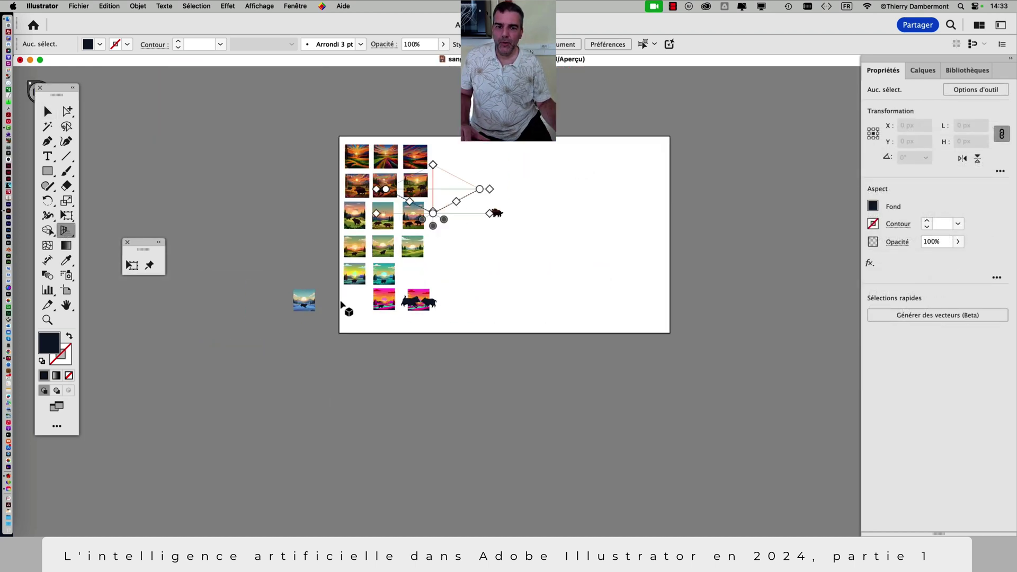
scroll(445, 169, up, 3)
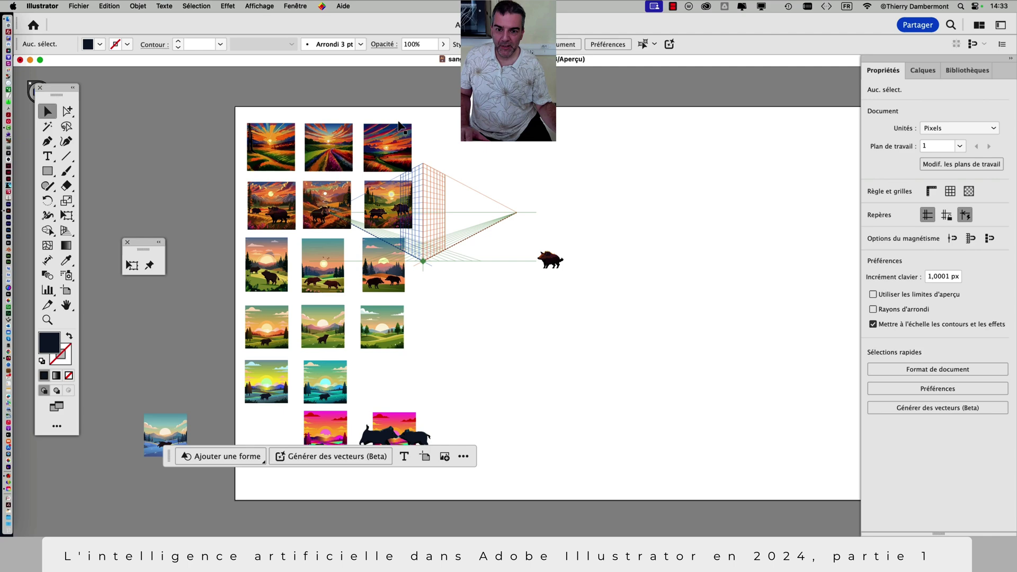
scroll(405, 231, up, 10)
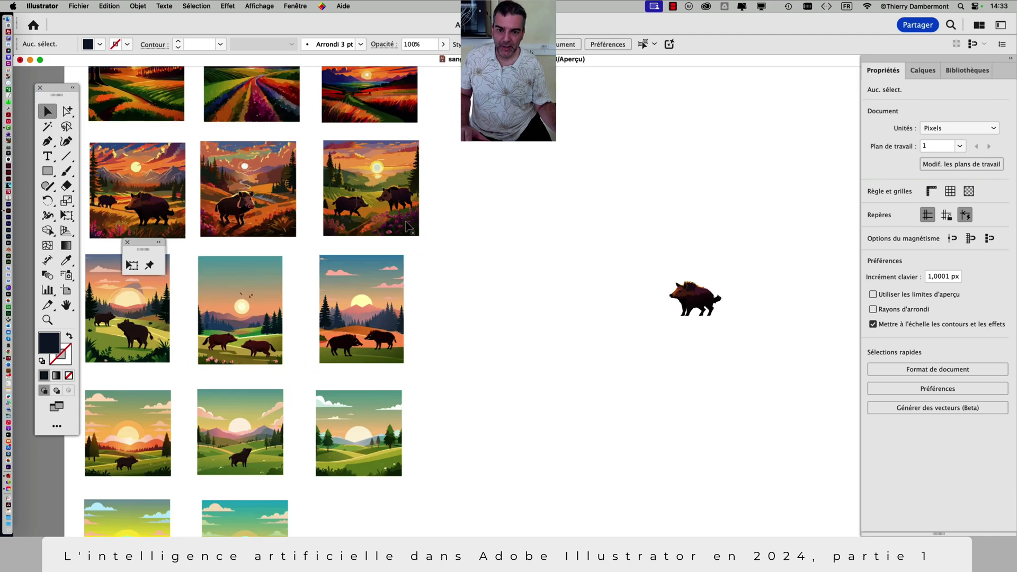
scroll(415, 419, down, 10)
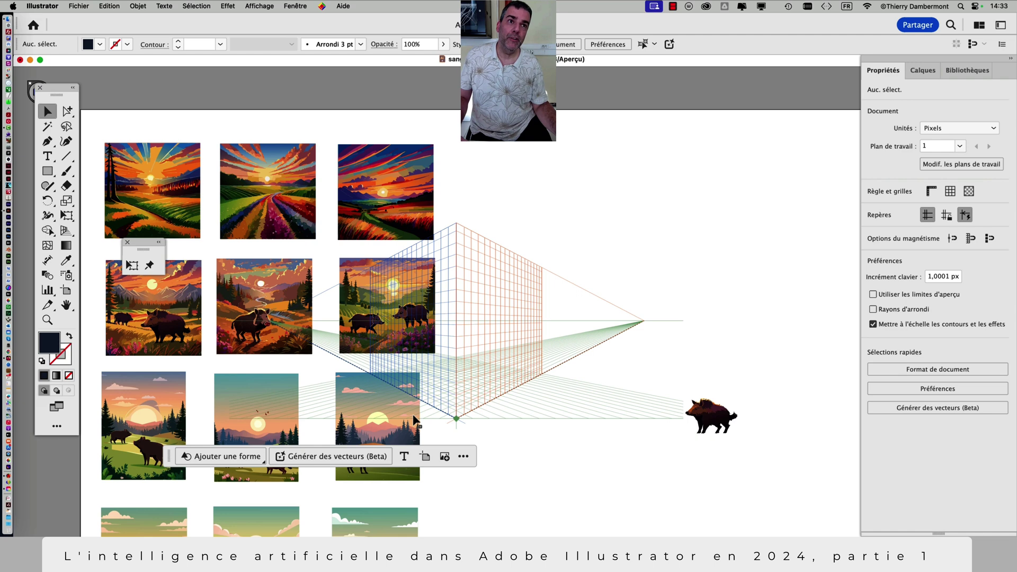
key(super+shift+i)
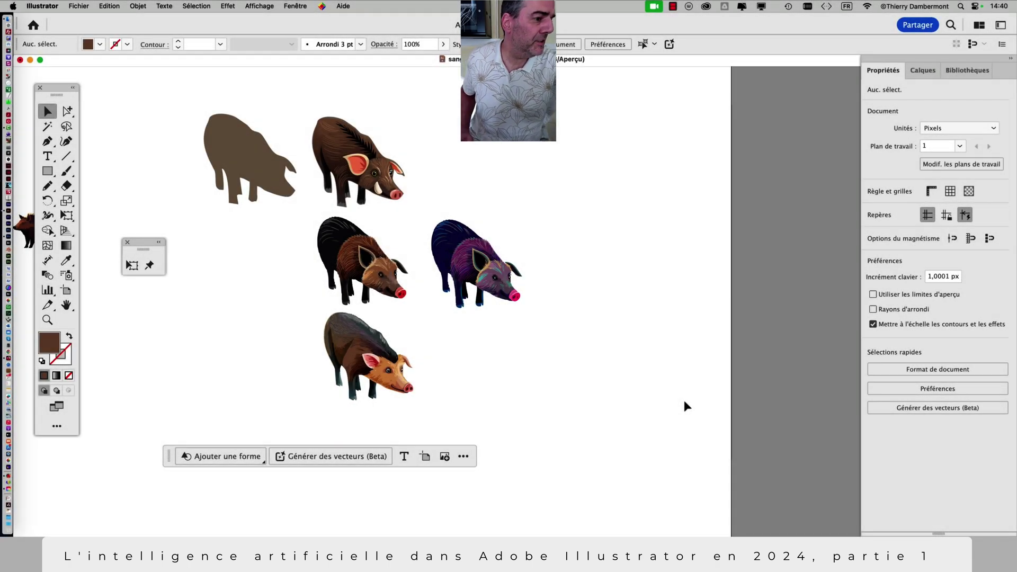
- Switch to Firefox, open the black pig photo from the "sanglier" image results on its own, and enlarge it to 170%
key(super+Tab)
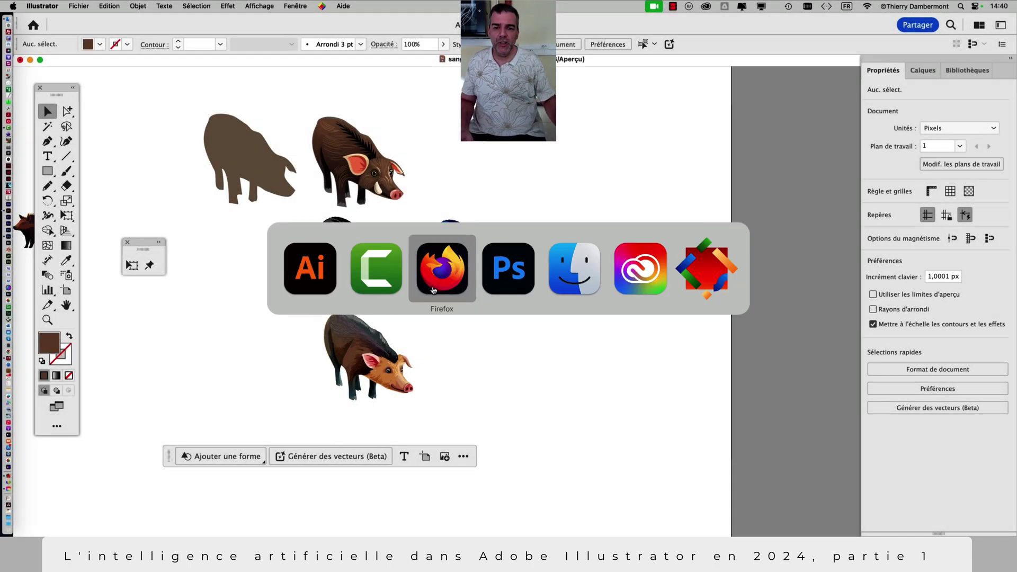
click(432, 288)
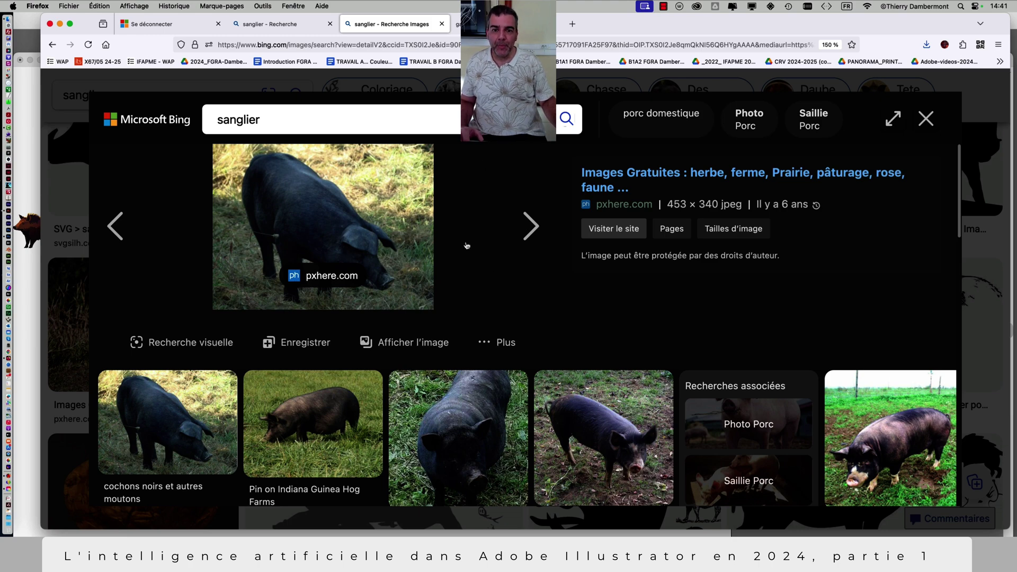
click(401, 343)
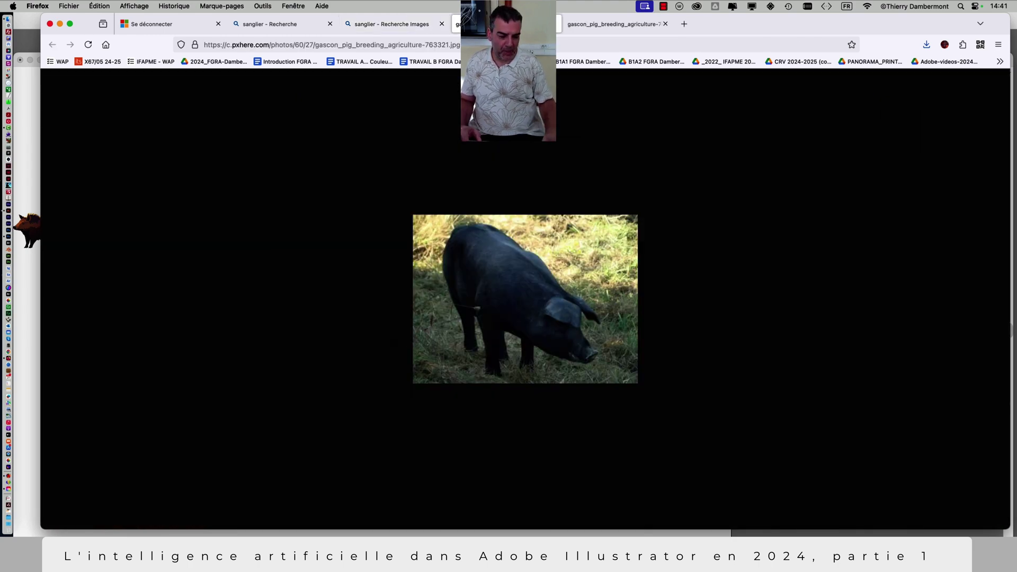
key(super+plus)
key(super+plus)
key(super+plus)
key(super+plus)
key(super+plus)
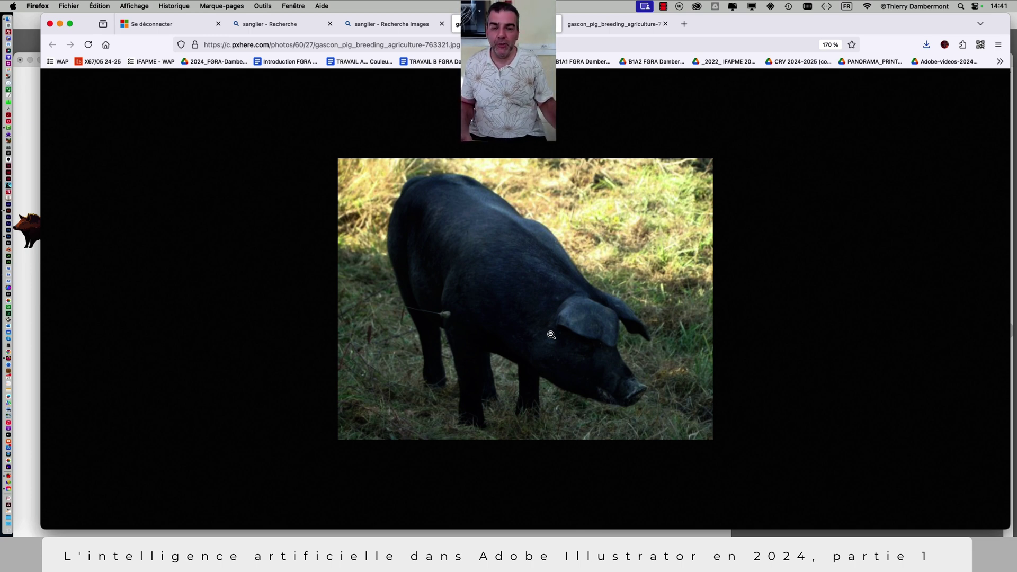
- Switch to Photoshop and load the pig's work path as a selection
key(super+Tab)
click(511, 269)
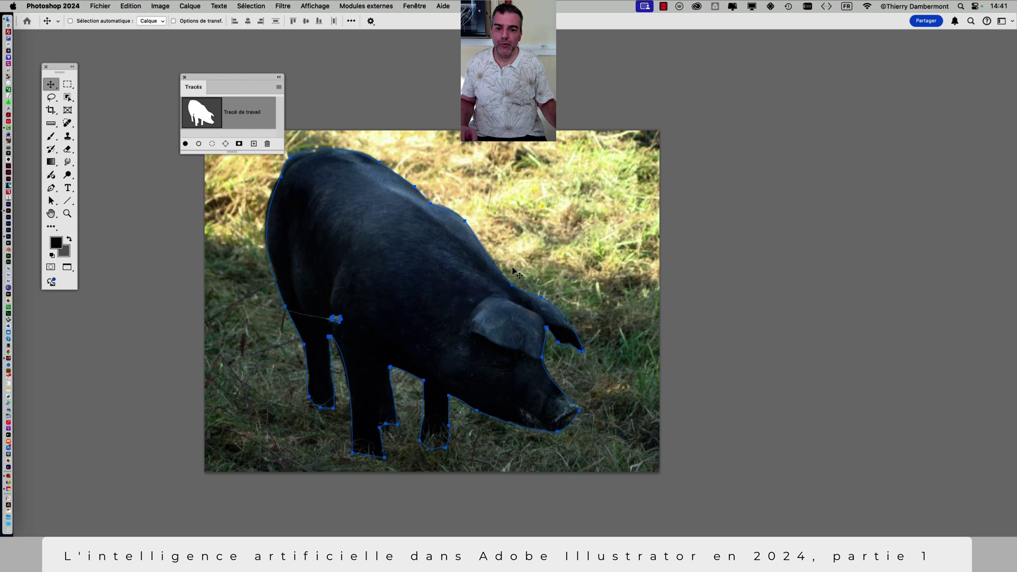
super+click(236, 110)
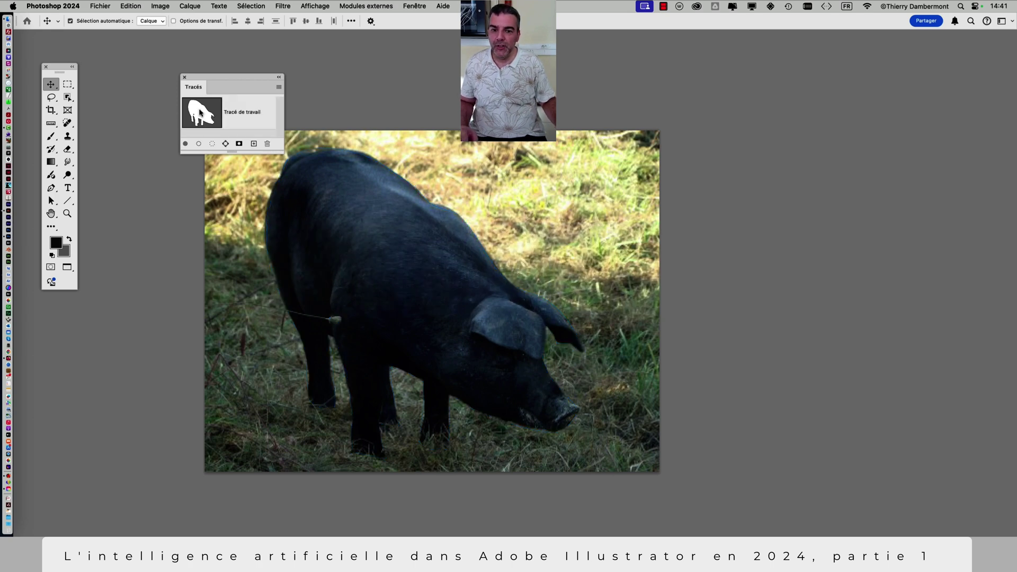
drag(432, 222, 599, 213)
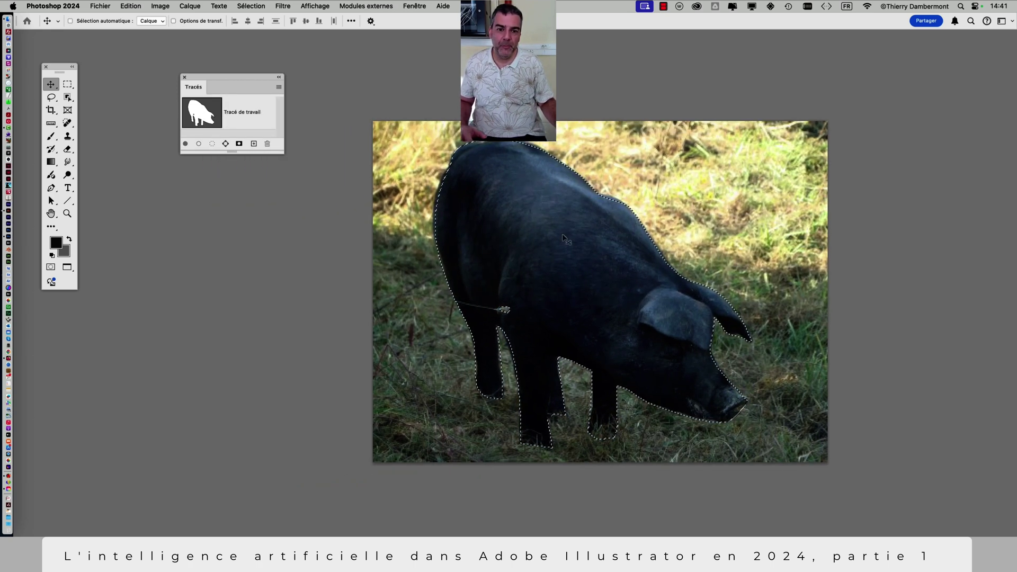
scroll(547, 250, up, 3)
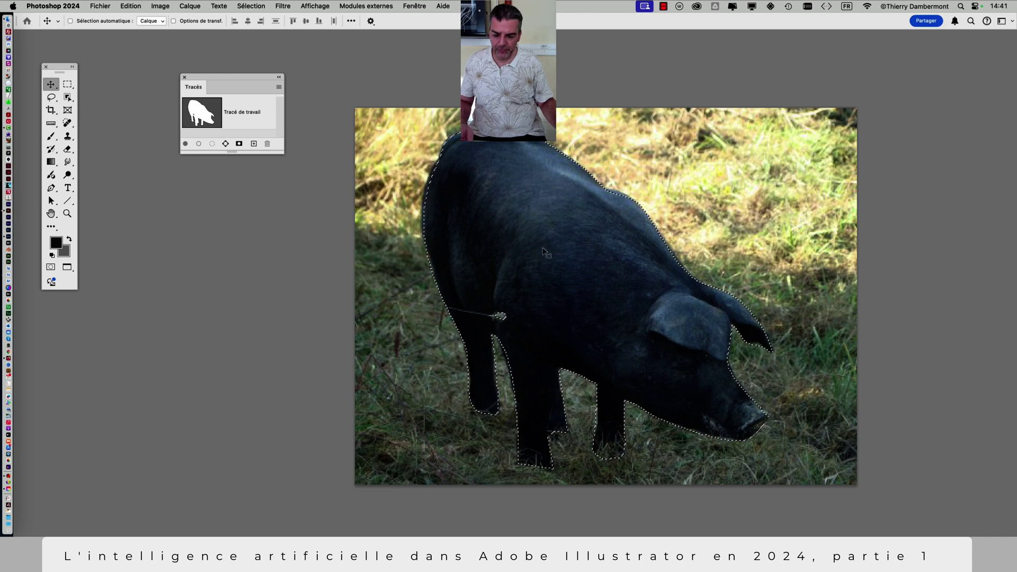
- Deselect the pig, display its work path, and select the whole outline with the Path Selection tool
key(super+d)
click(239, 122)
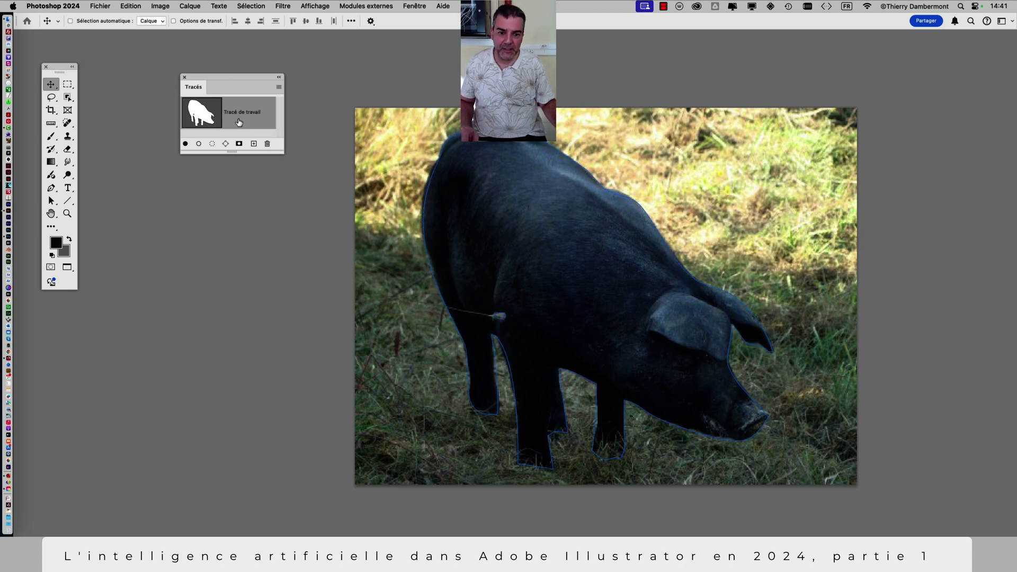
key(a)
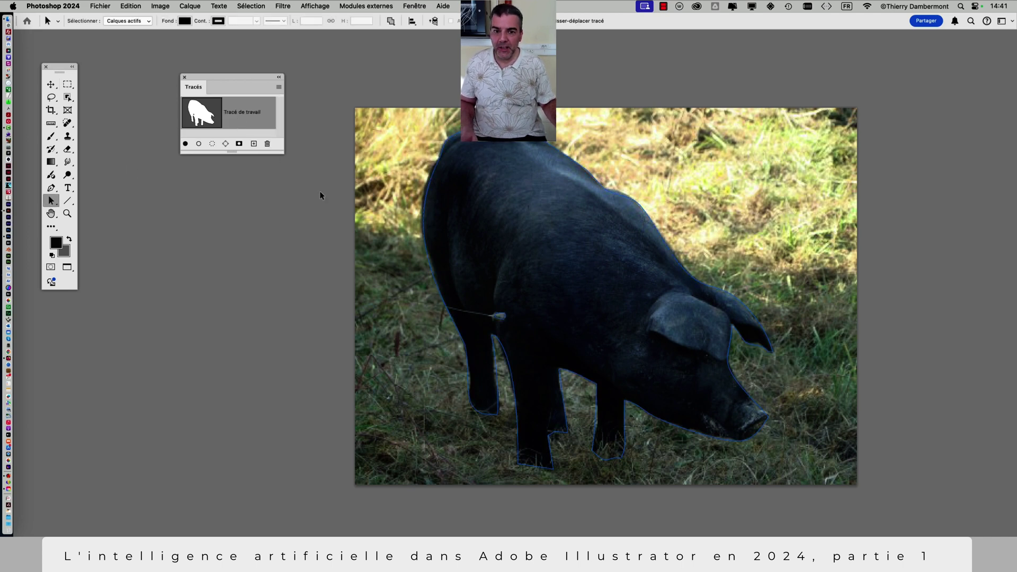
drag(388, 111, 913, 514)
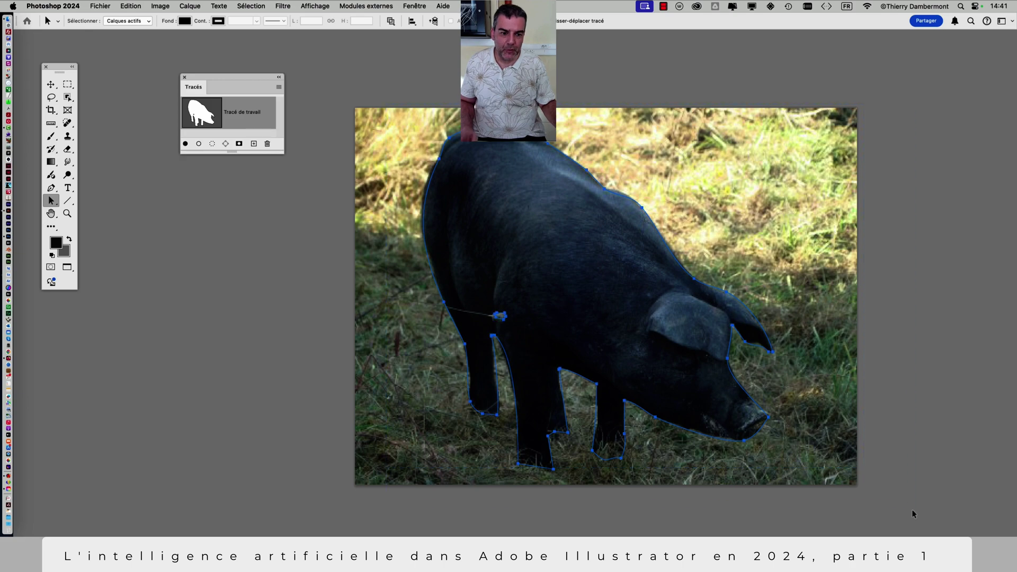
- Switch to Illustrator and select the flat brown pig silhouette beside the detailed boar illustrations
key(super+Tab)
key(super+Tab)
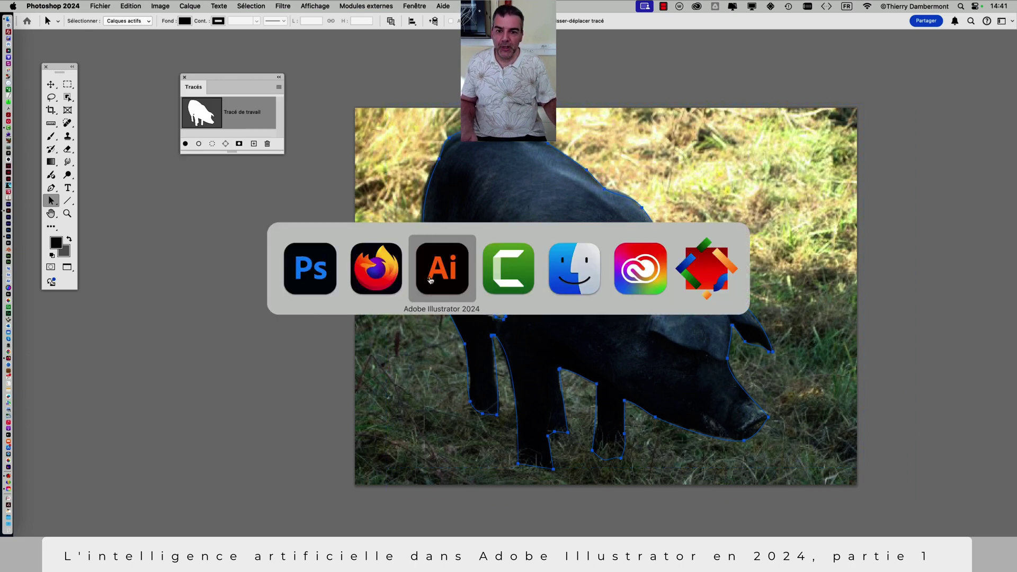
scroll(231, 196, up, 5)
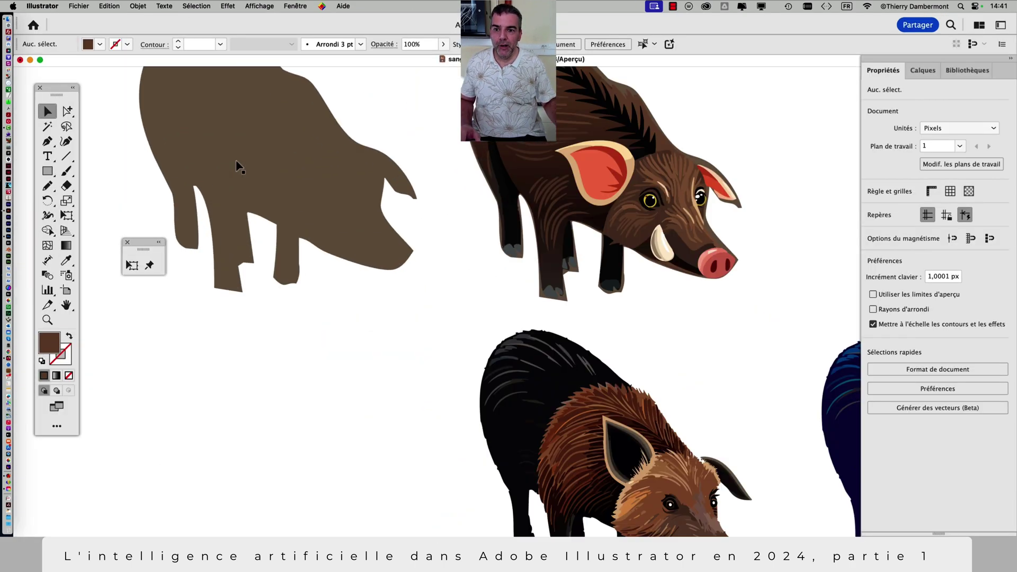
scroll(236, 164, left, 4)
click(375, 250)
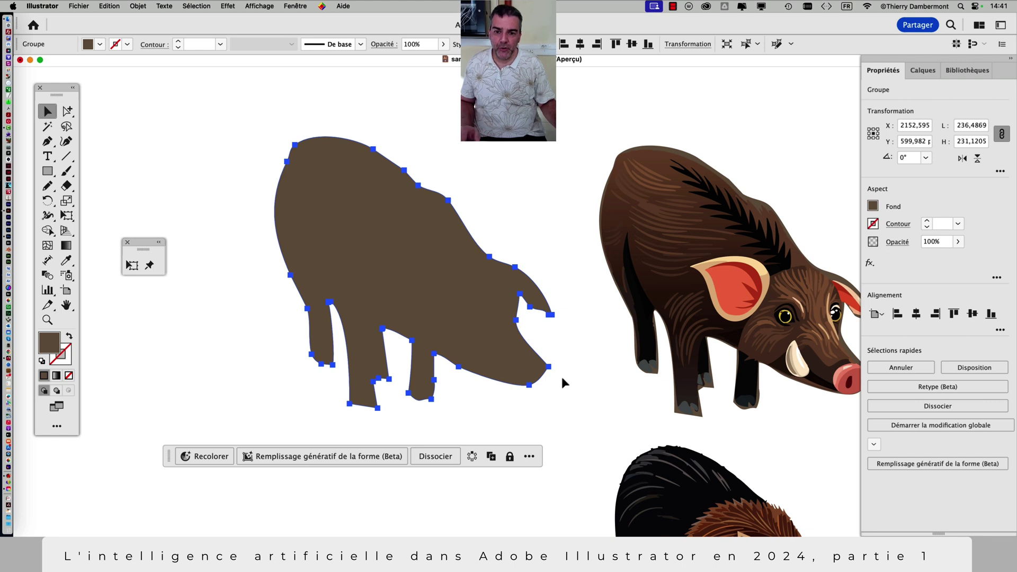
scroll(551, 368, down, 3)
drag(516, 360, 421, 299)
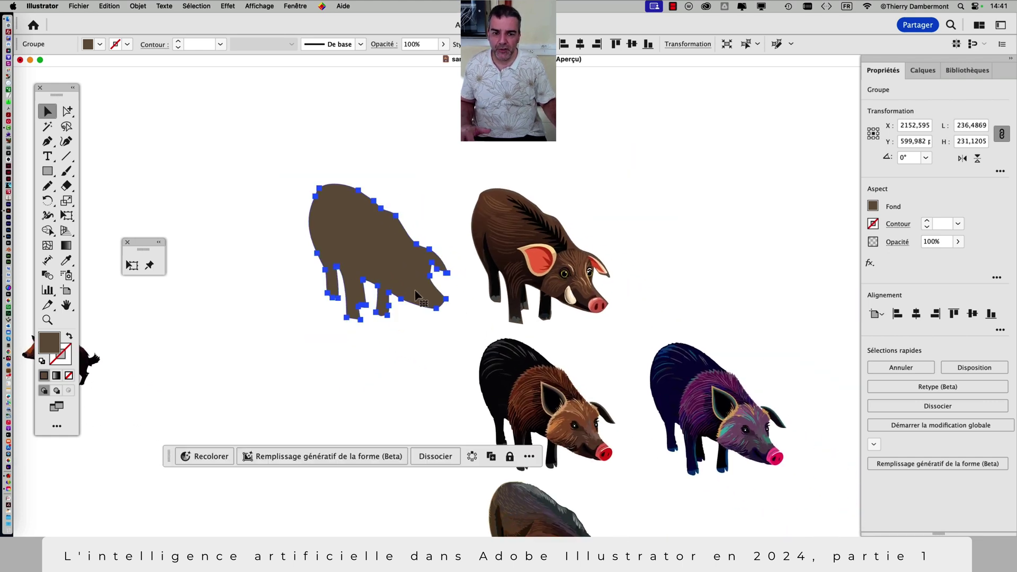
- Select the generated boars in turn, move the floating contextual bar clear of the lowest boar, and deselect everything
drag(574, 324, 570, 215)
click(568, 210)
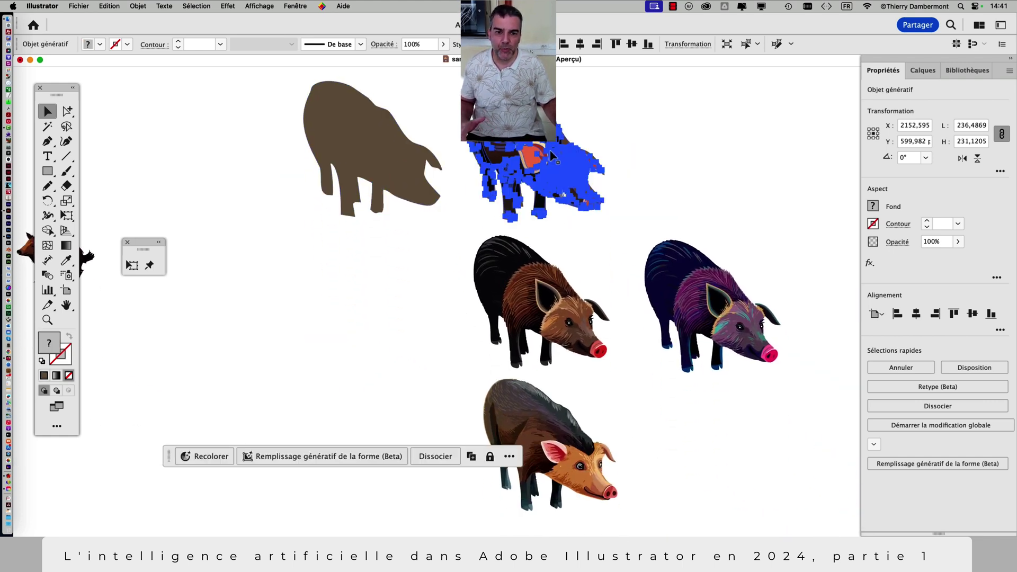
click(545, 307)
click(550, 440)
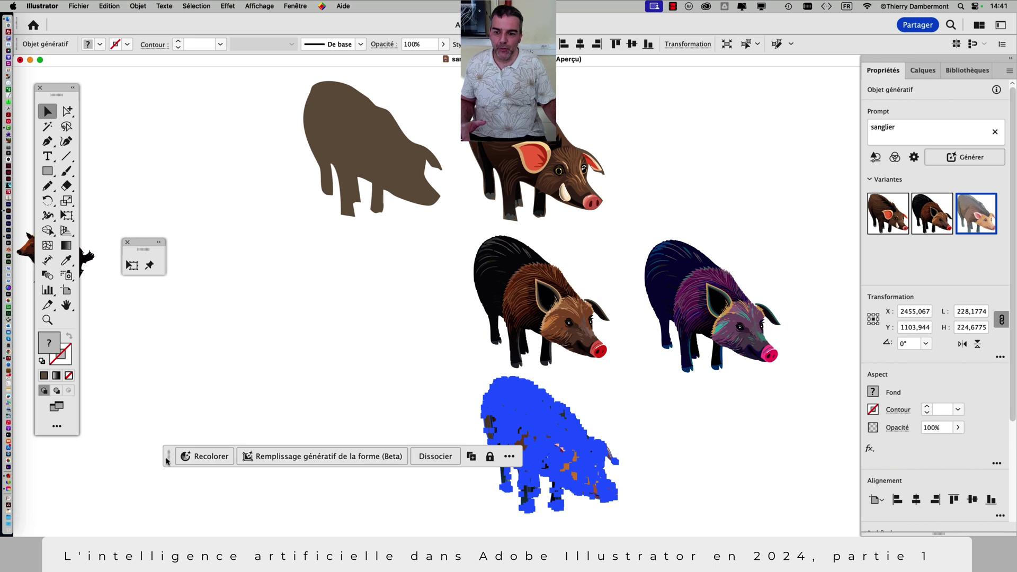
drag(169, 461, 68, 500)
click(279, 388)
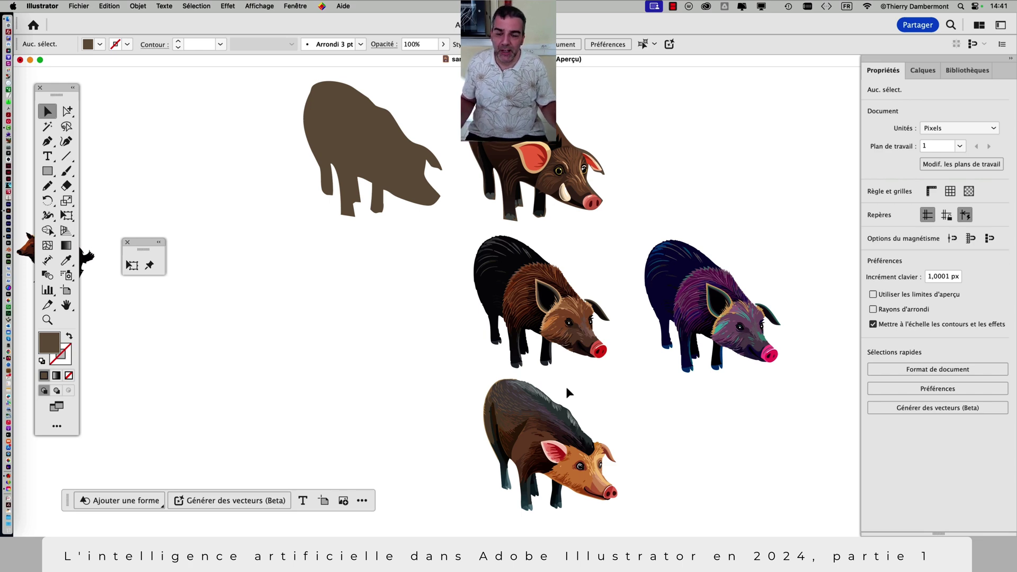
- Examine the three generated boars beside the silhouette, selecting them in turn, and inspect the purple boar's head up close
scroll(581, 377, down, 2)
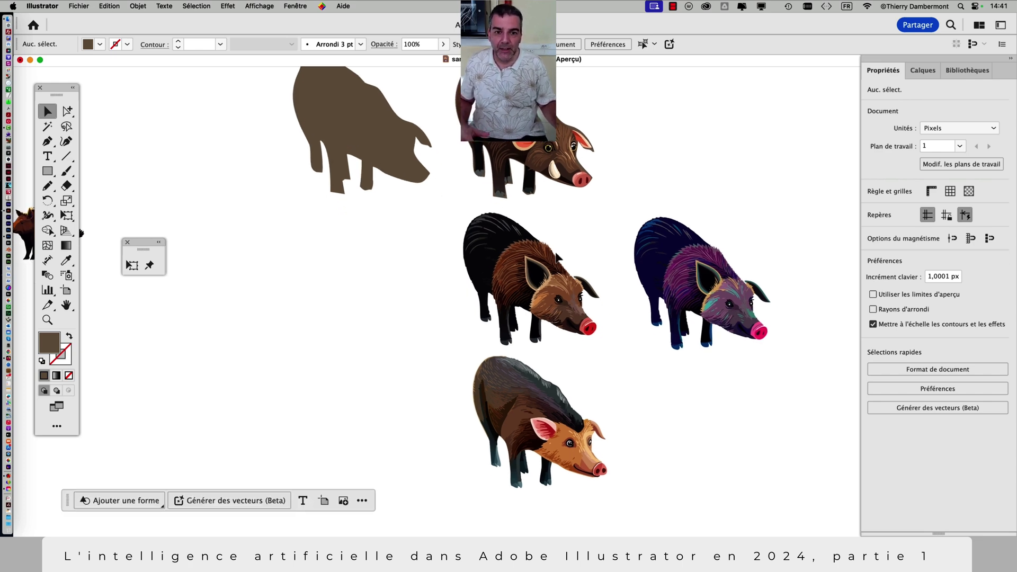
click(540, 167)
click(524, 286)
click(535, 423)
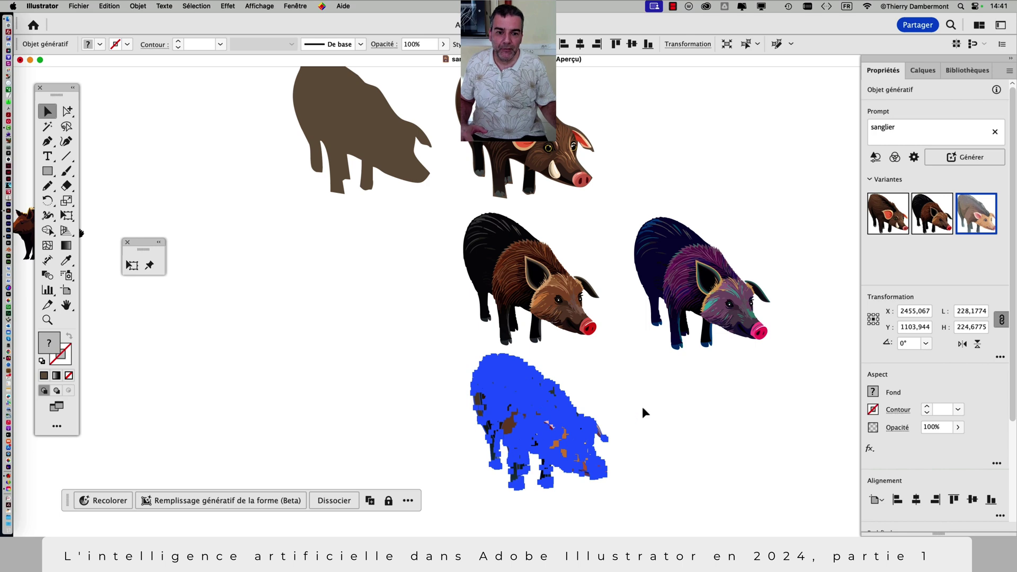
click(621, 358)
scroll(622, 357, right, 2)
click(488, 296)
scroll(651, 296, up, 3)
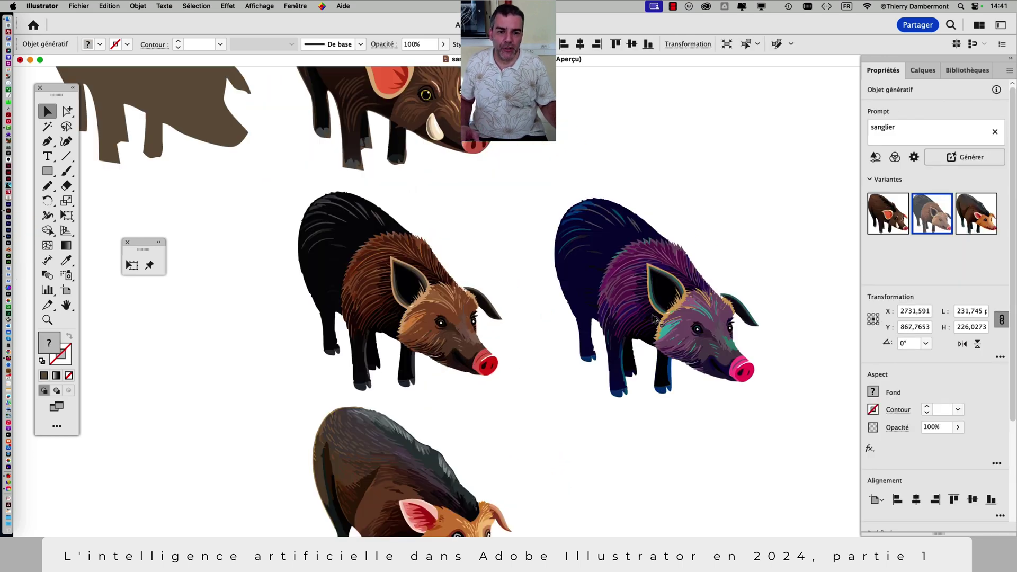
click(645, 270)
key(super+shift+a)
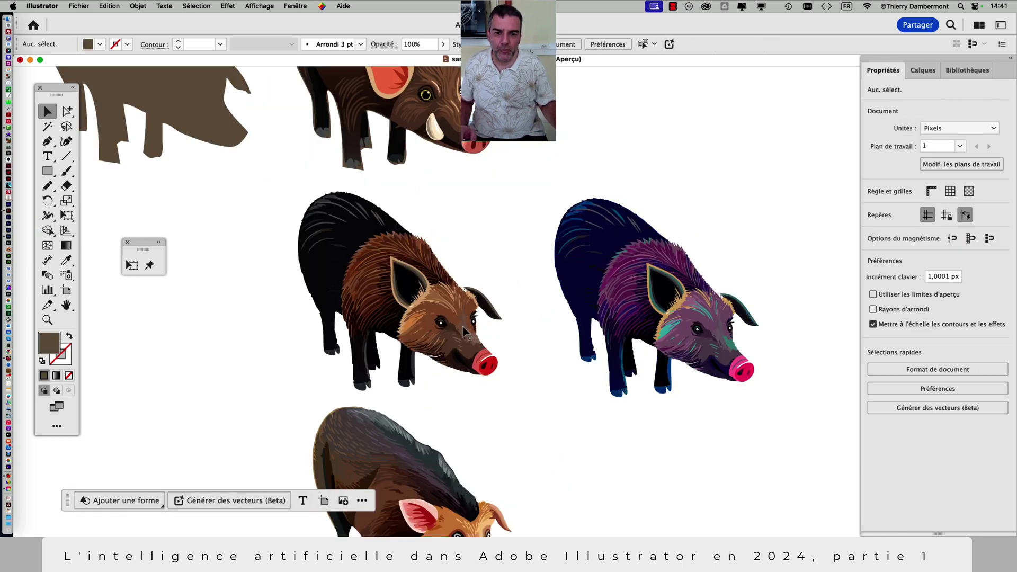
scroll(723, 332, up, 5)
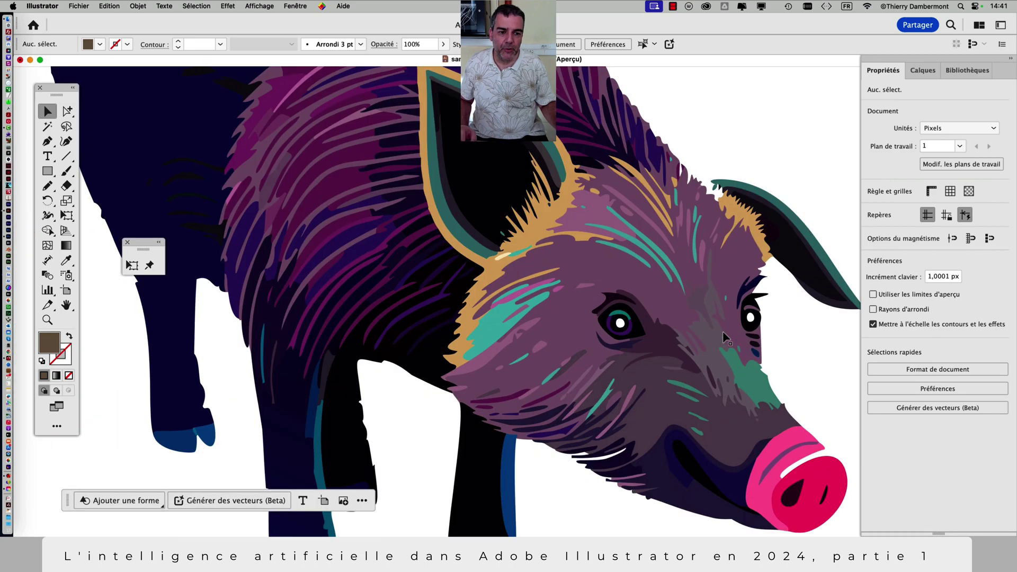
- Switch to Firefox to view the original black pig photo and return to Illustrator to compare it with the purple boar
key(super+Tab)
key(super+Tab)
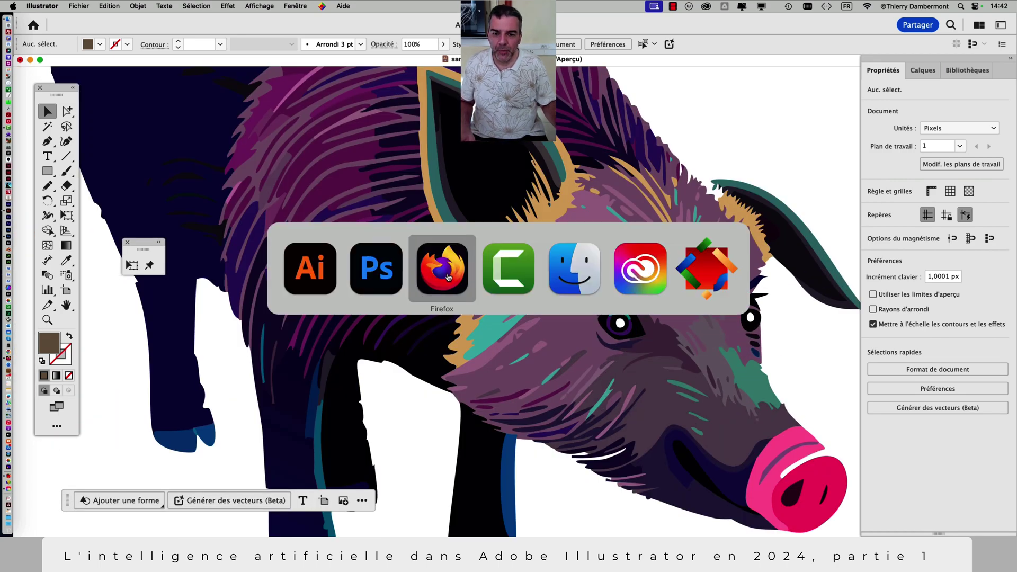
click(461, 283)
key(super+Tab)
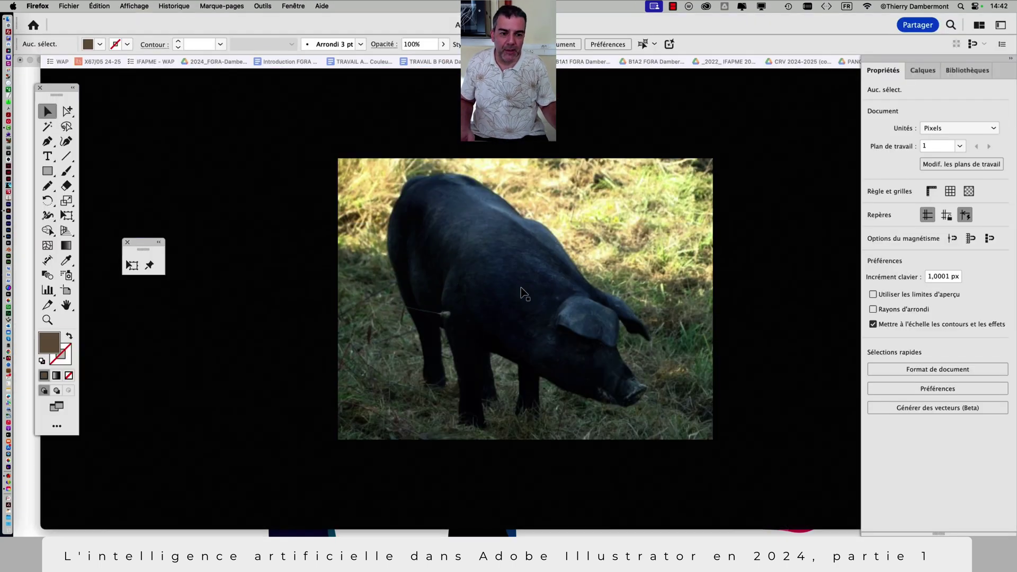
scroll(520, 292, down, 4)
scroll(521, 291, up, 3)
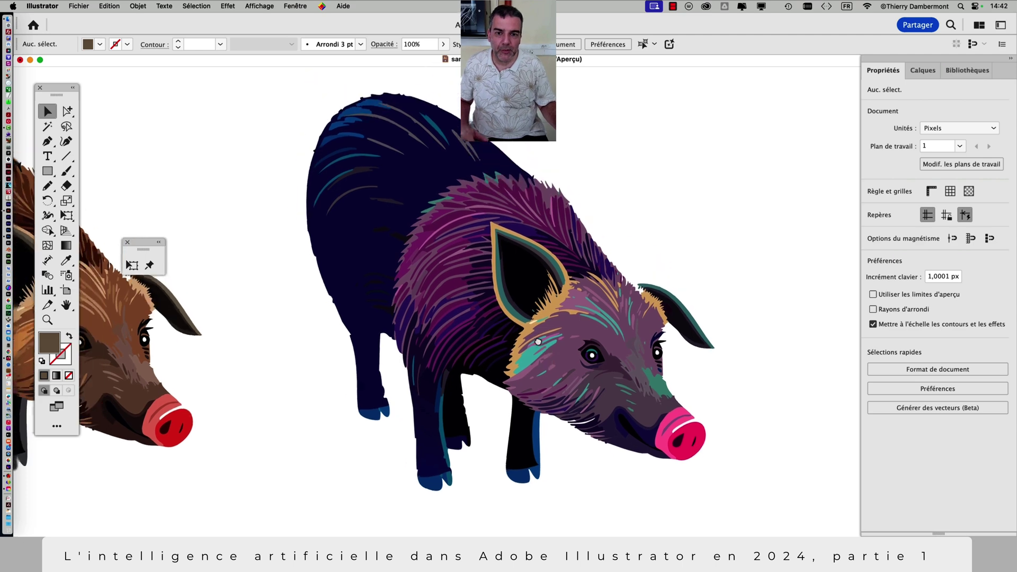
scroll(578, 297, down, 6)
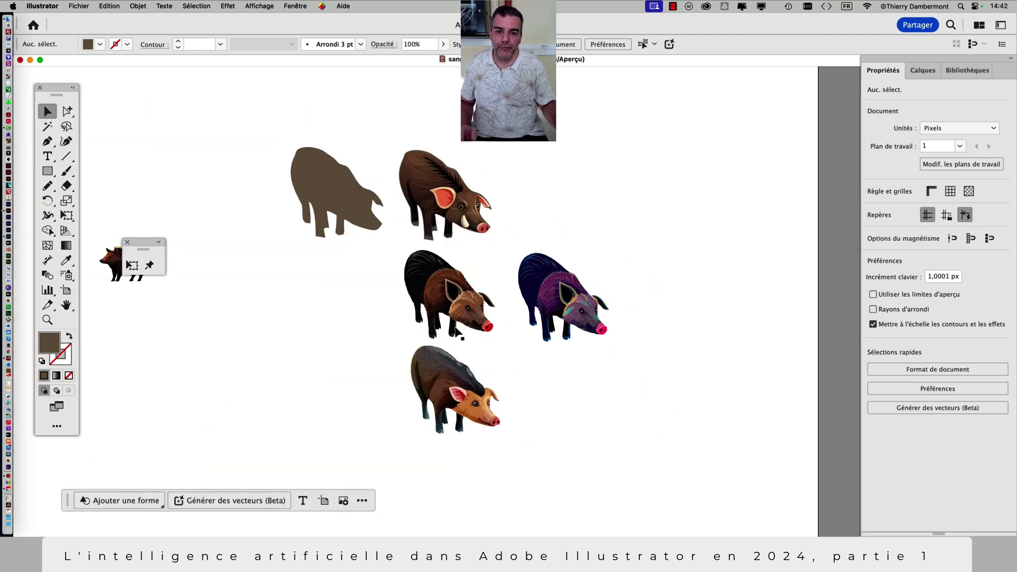
- Select the flat brown pig silhouette beside the tusked boar
scroll(332, 312, up, 3)
drag(331, 305, 382, 329)
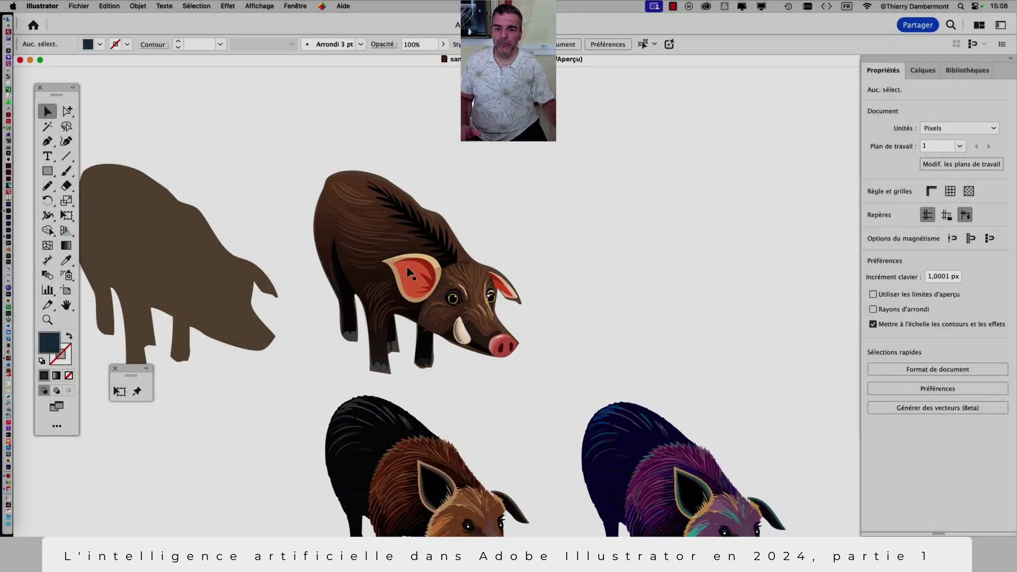
scroll(411, 273, left, 5)
click(323, 224)
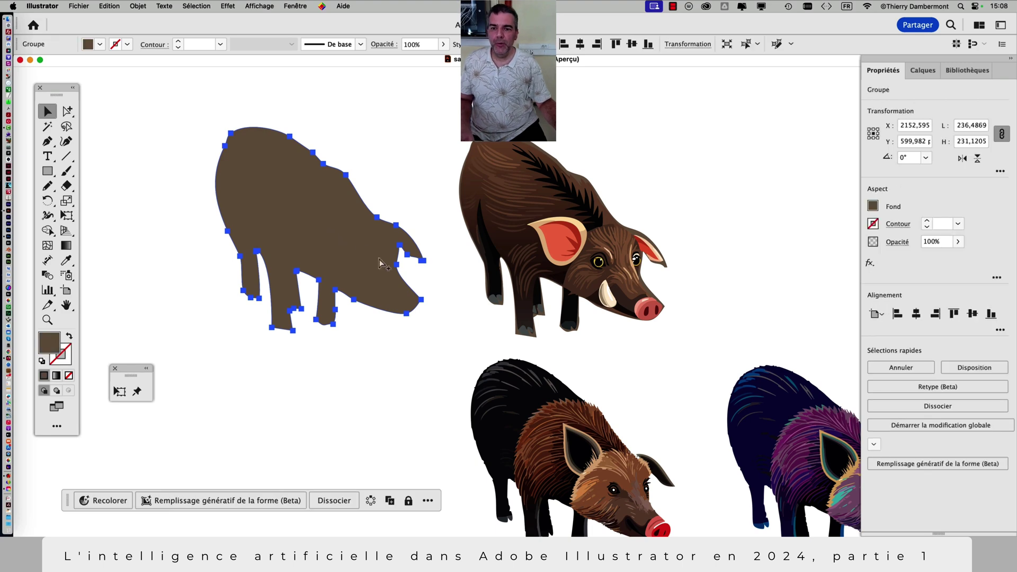
- Switch to Photoshop and open the recent file gascon_pig_breeding_agriculture-763321.jpg
key(super+Tab)
key(Tab)
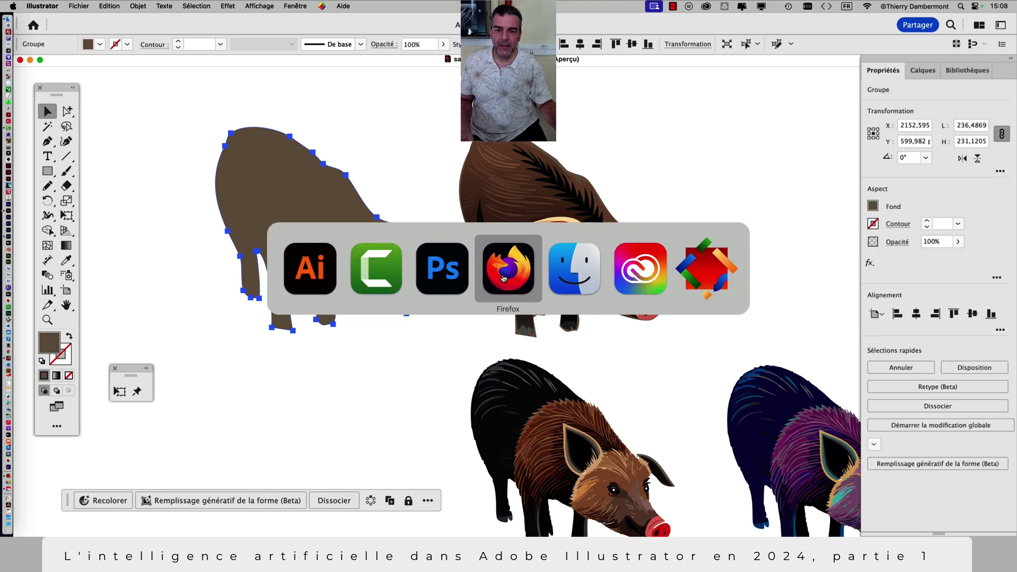
click(449, 281)
key(super+Tab)
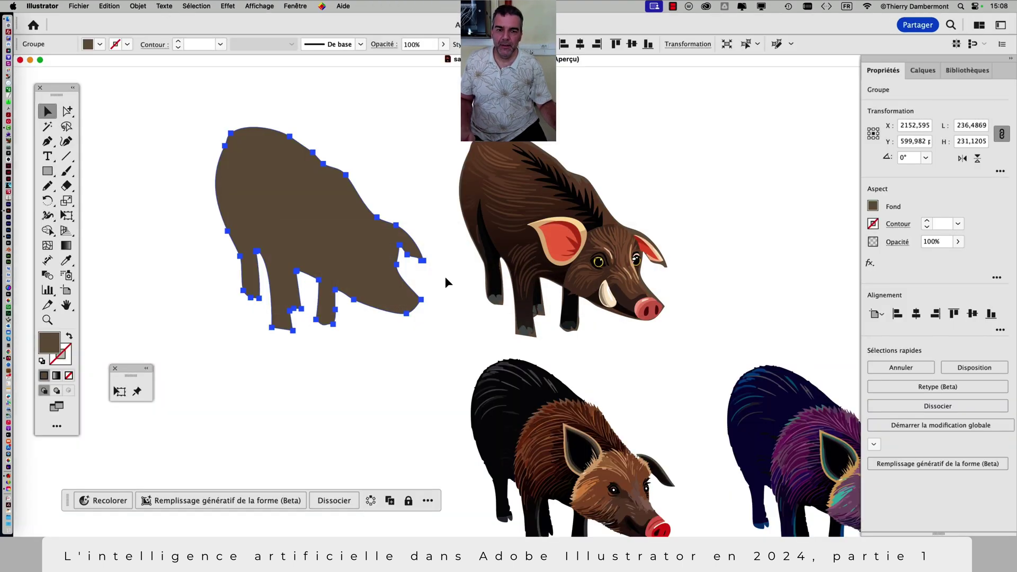
key(super+Tab)
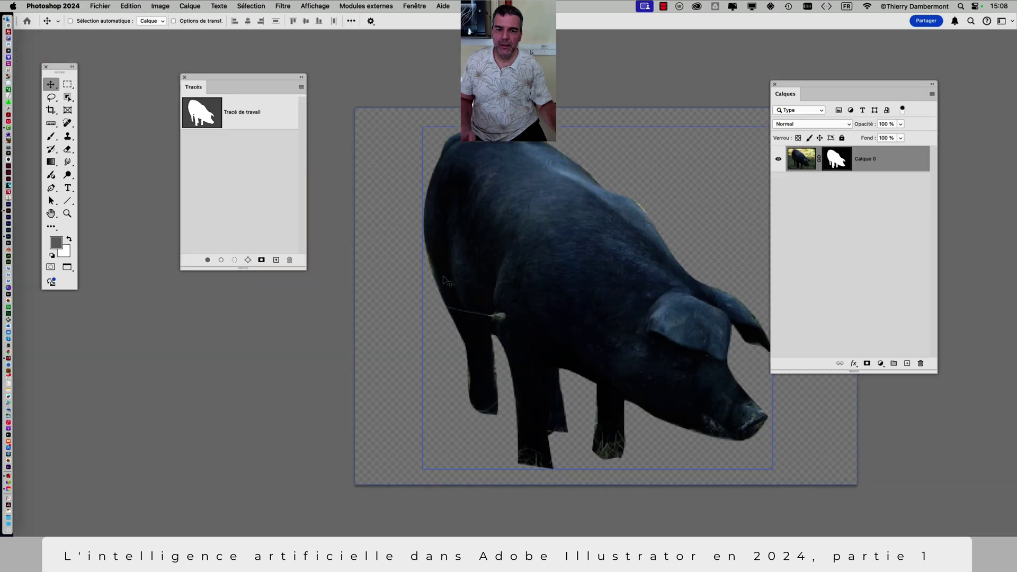
click(100, 6)
mouse_move(126, 56)
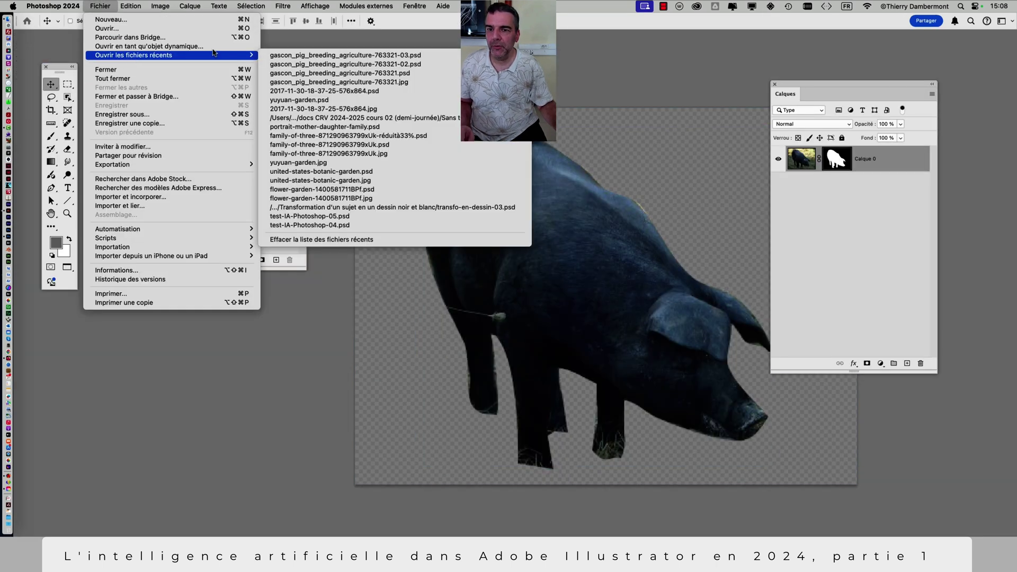
click(370, 84)
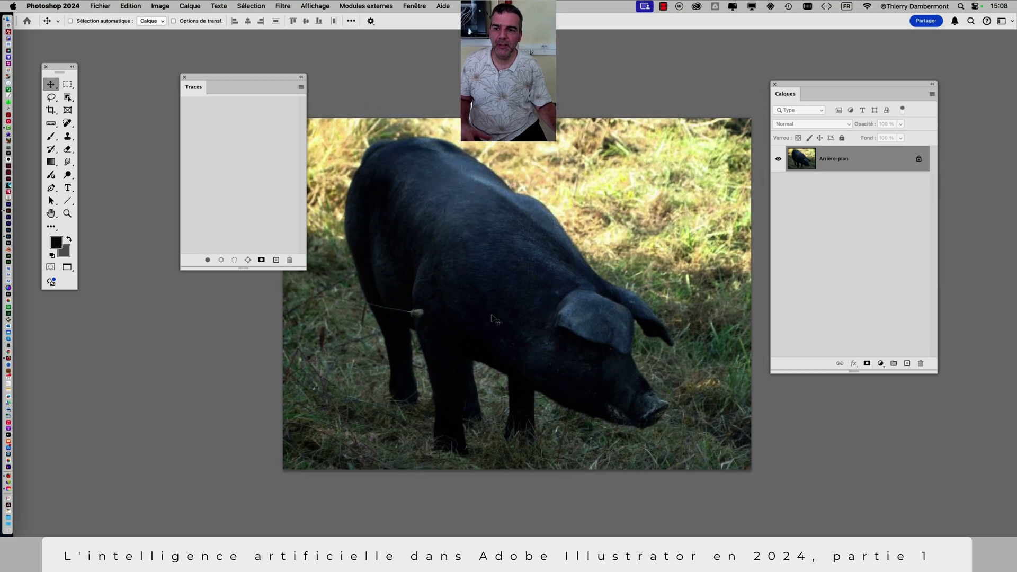
- Open the recent file gascon_pig_breeding_agriculture-763321-02.psd and turn off Quick Mask mode
click(101, 6)
mouse_move(127, 56)
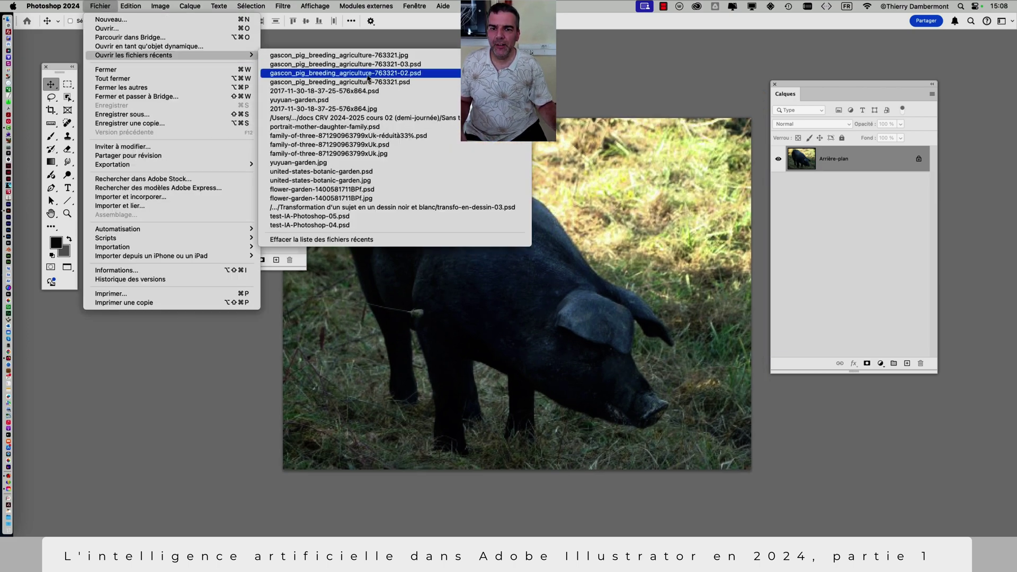
click(368, 73)
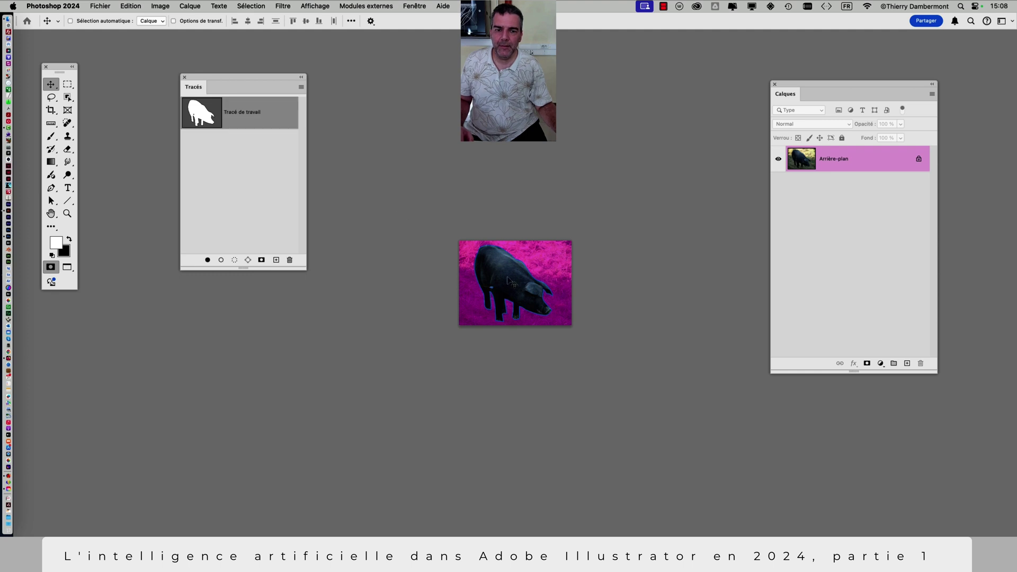
click(50, 267)
- Select the pig's whole work path with the Path Selection tool
scroll(499, 279, up, 2)
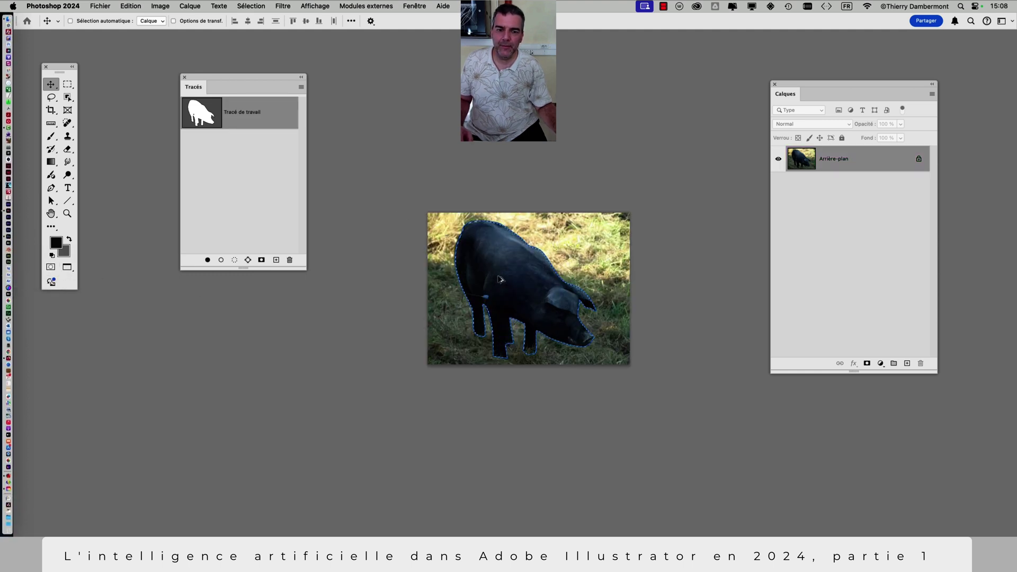
scroll(526, 281, up, 2)
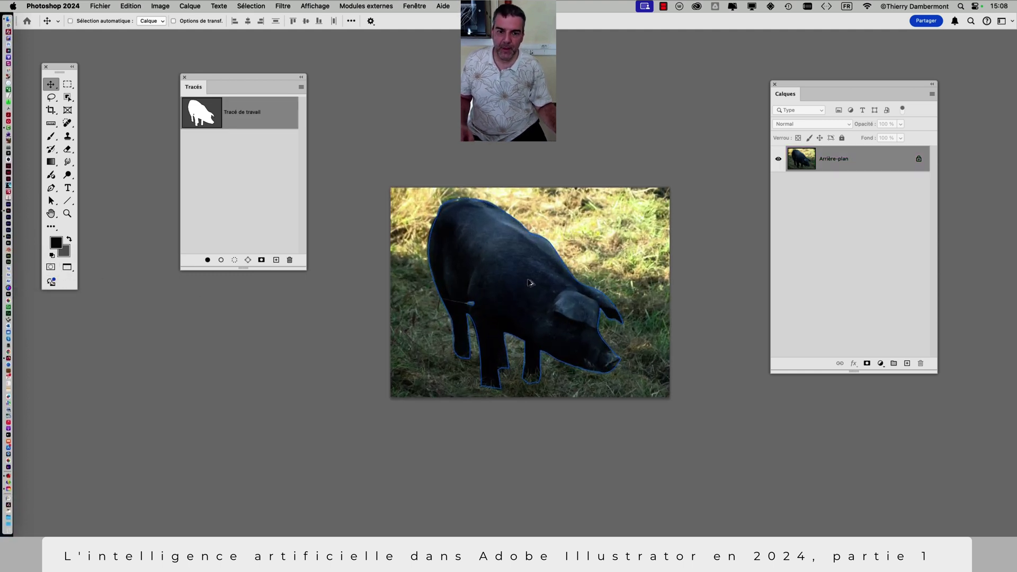
scroll(529, 282, up, 1)
key(a)
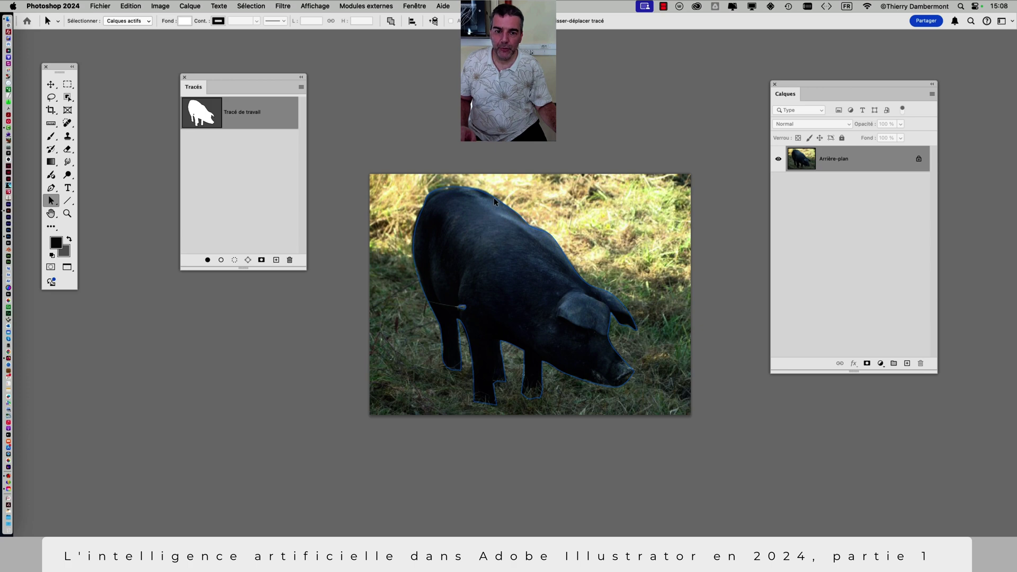
click(494, 201)
scroll(543, 294, up, 2)
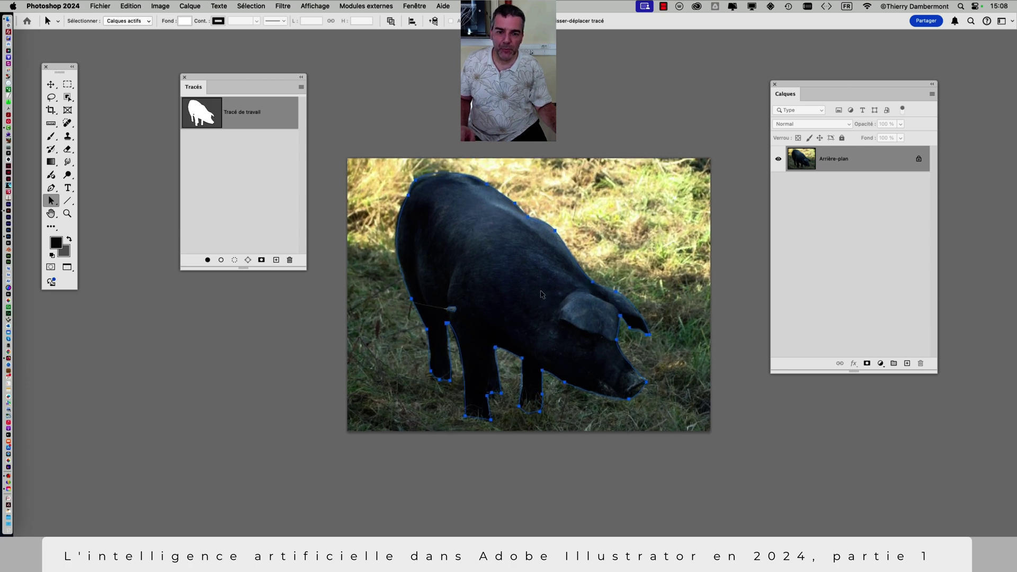
scroll(541, 295, up, 2)
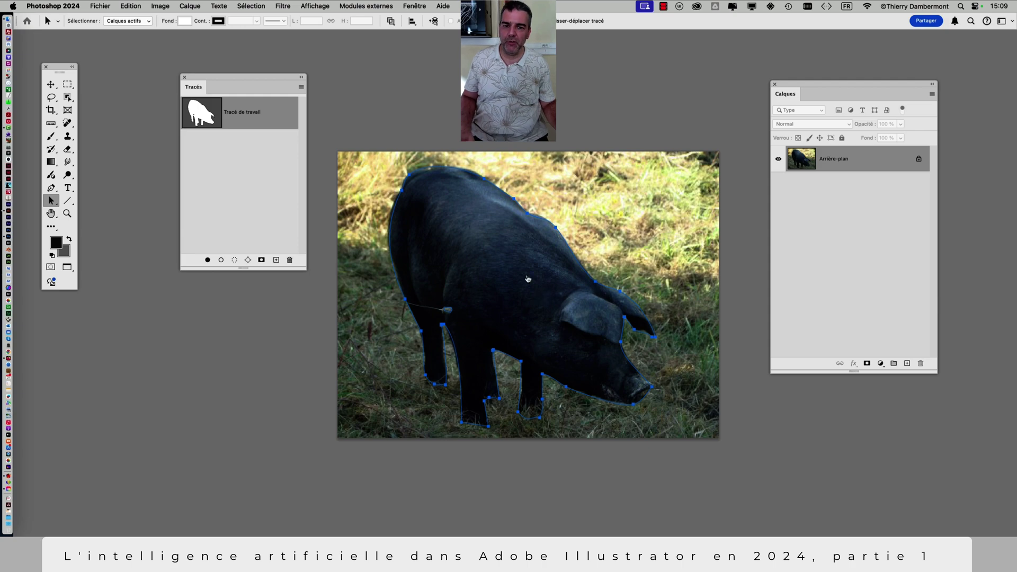
- Switch to Illustrator, deselect the brown silhouette, and compare its shape with the generated boars
key(super+Tab)
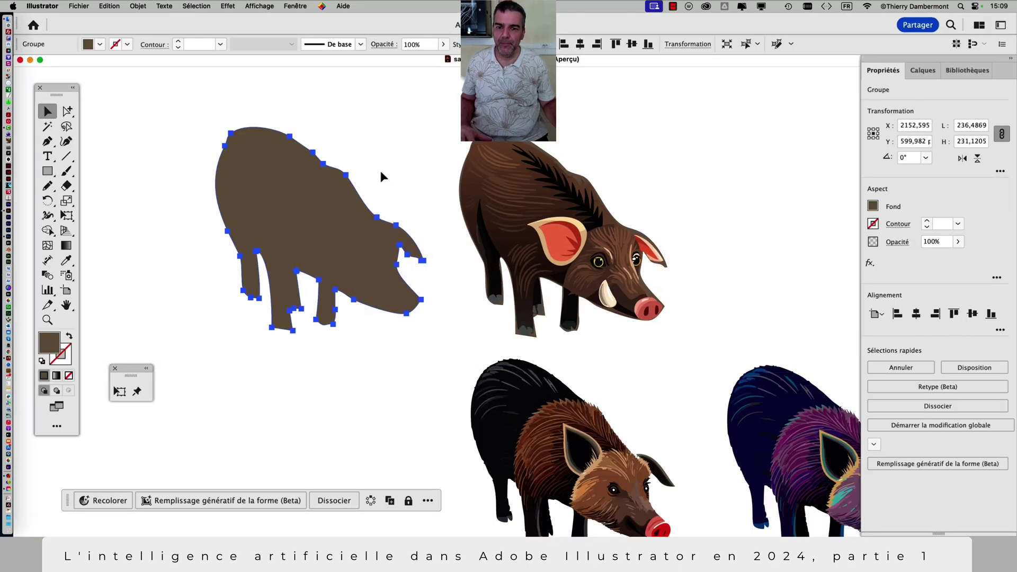
click(380, 170)
drag(434, 173, 351, 145)
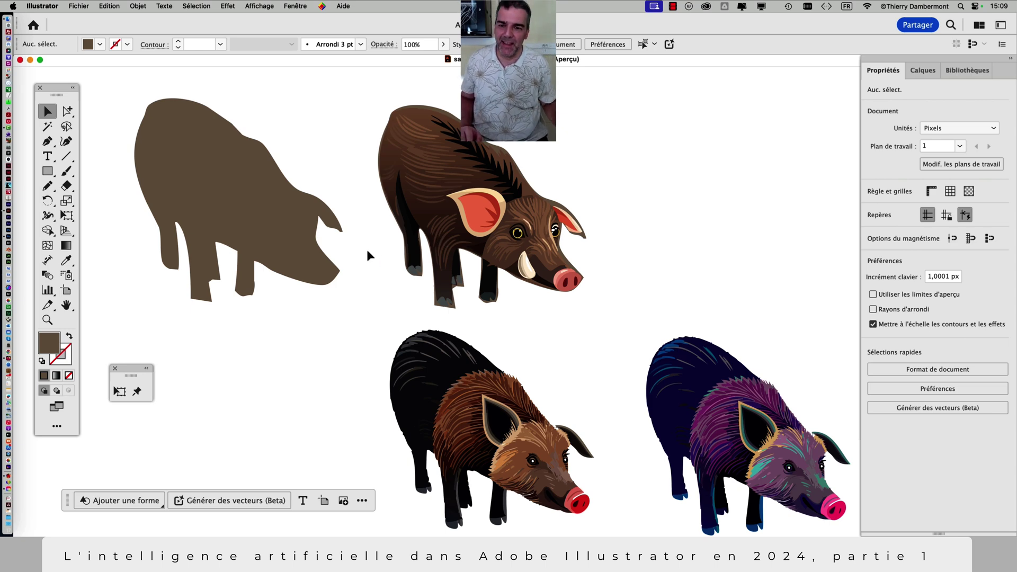
click(286, 221)
click(476, 254)
click(617, 302)
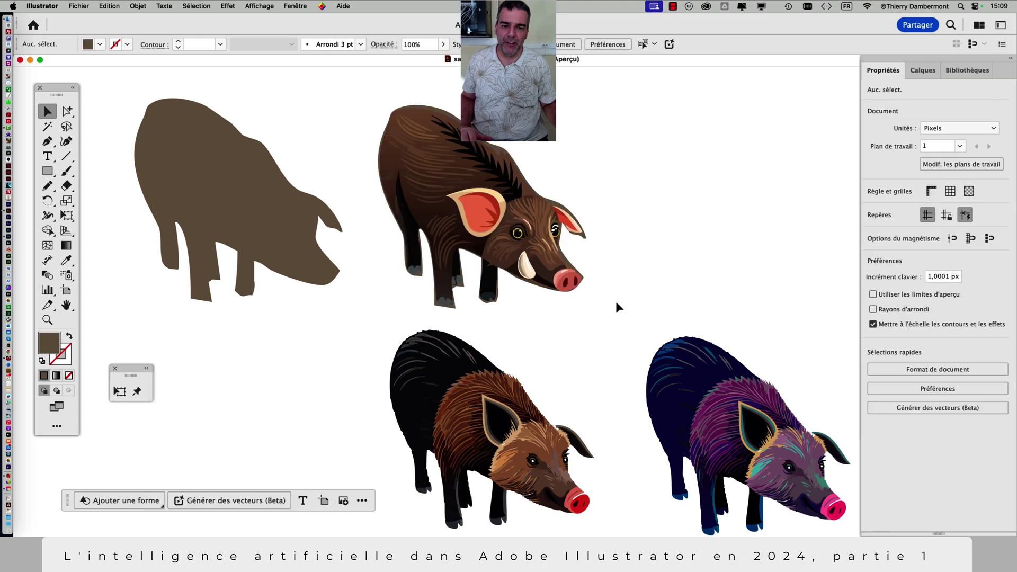
drag(602, 347, 553, 316)
scroll(553, 332, down, 5)
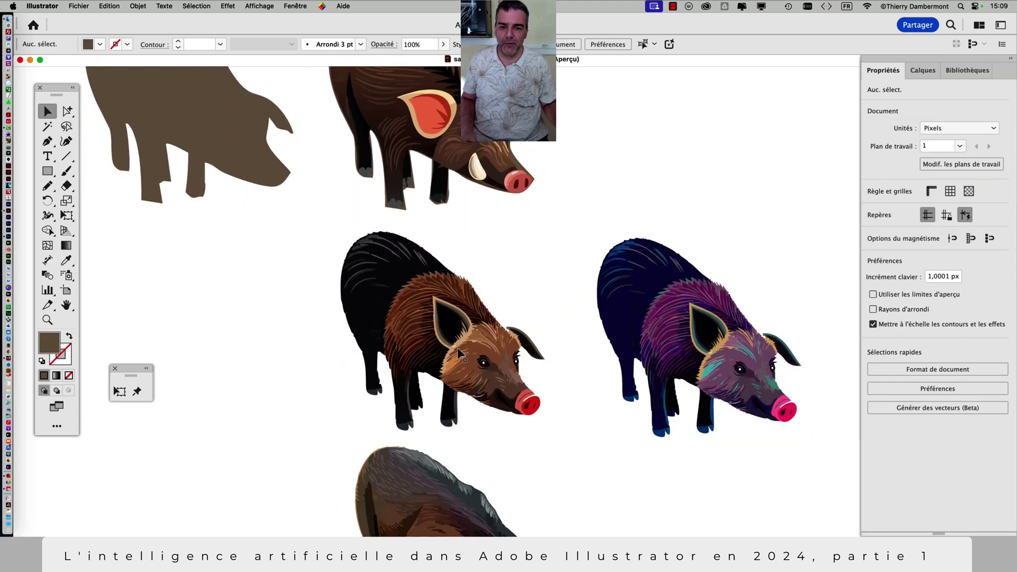
scroll(459, 354, down, 5)
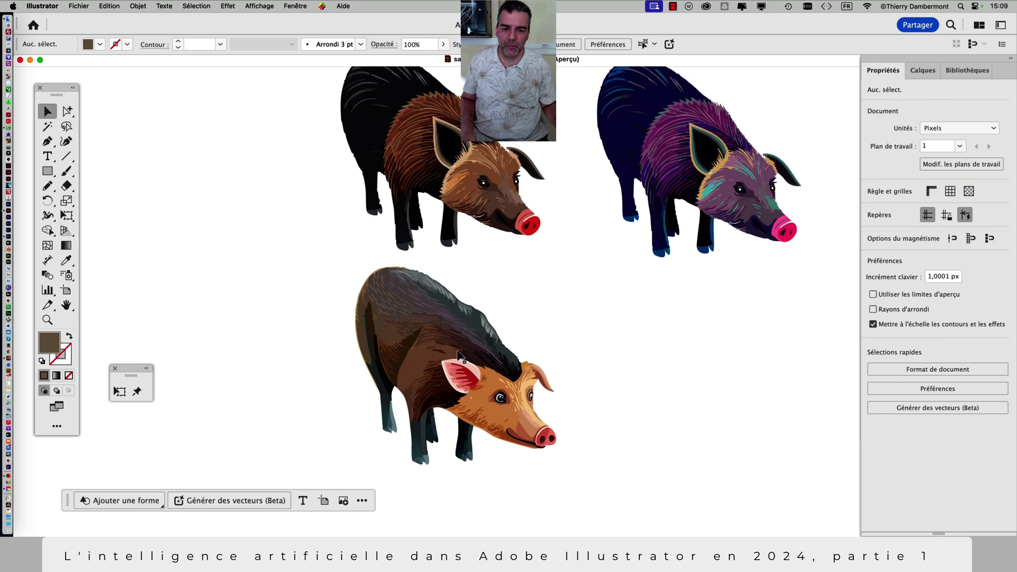
scroll(459, 354, up, 5)
scroll(458, 354, up, 5)
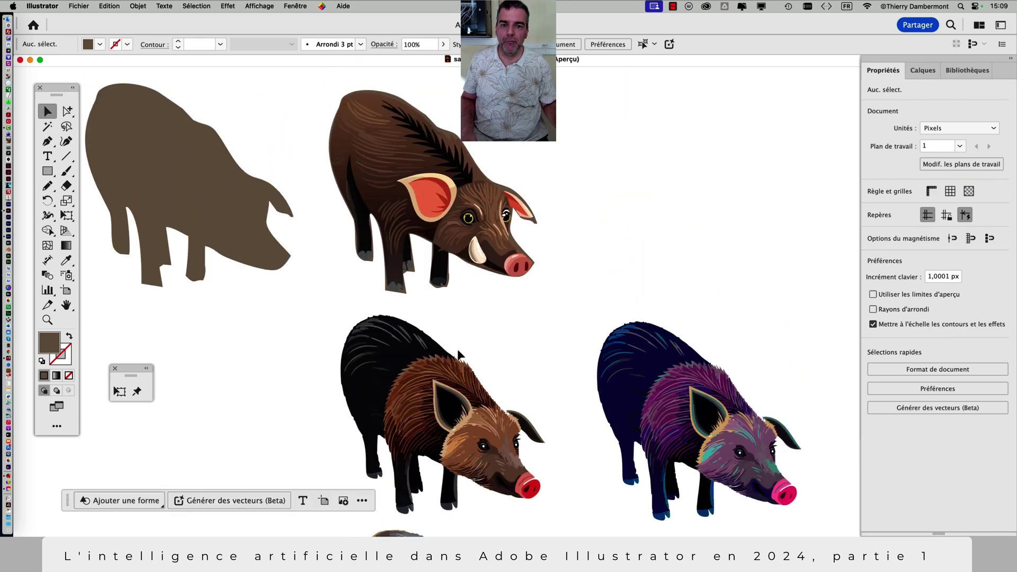
- Compare the traced pig photo in Photoshop with the boars in Illustrator, ending in Photoshop
key(super+Tab)
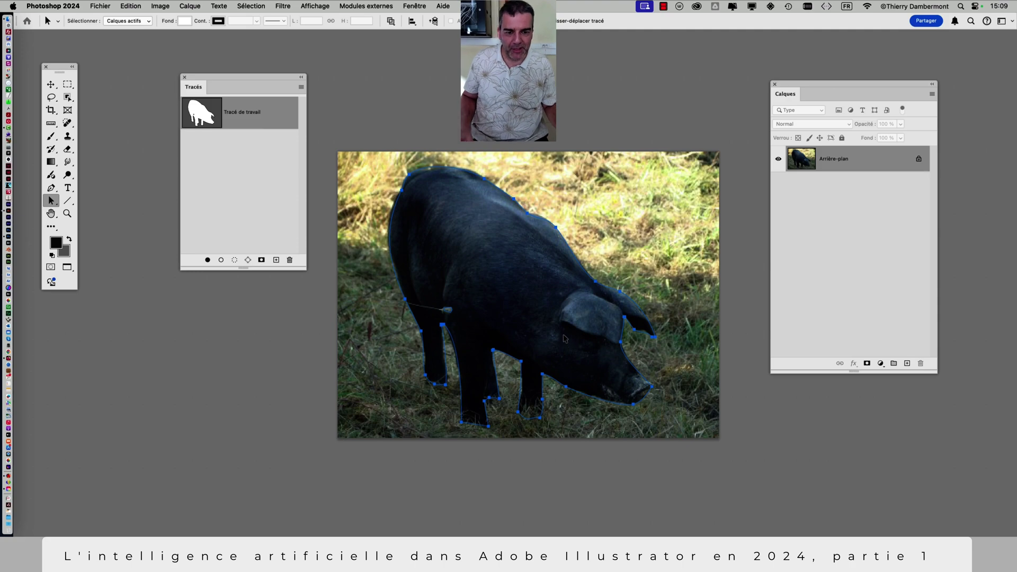
key(super+Tab)
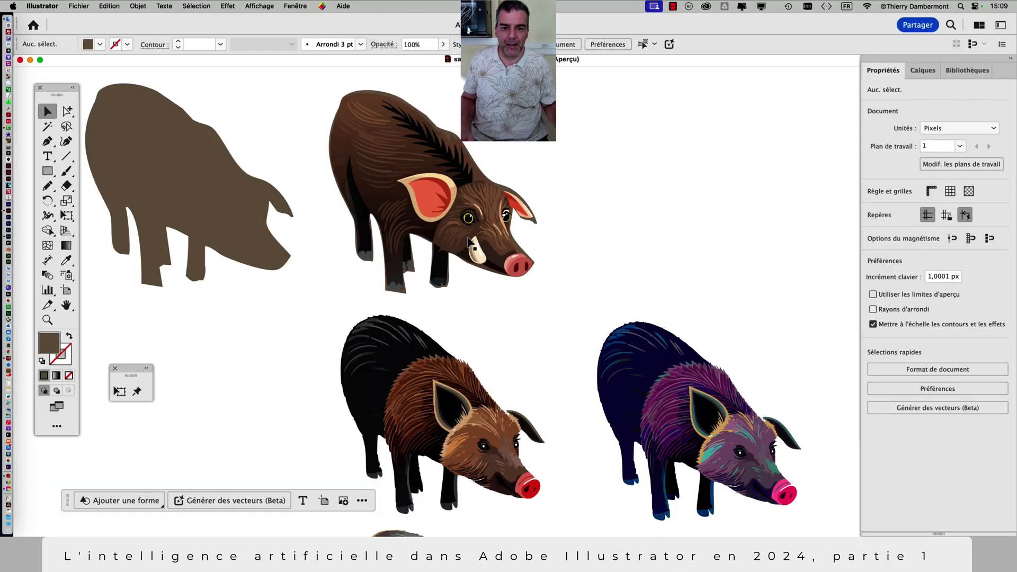
key(super+Tab)
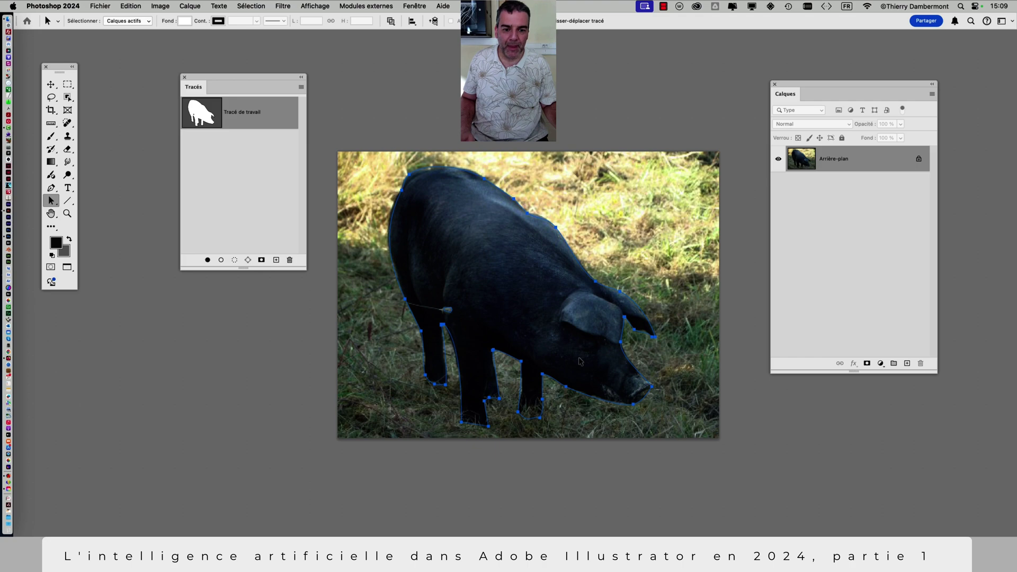
- Switch to Illustrator and examine the two dark blue vectorised pigs up close
key(super+Tab)
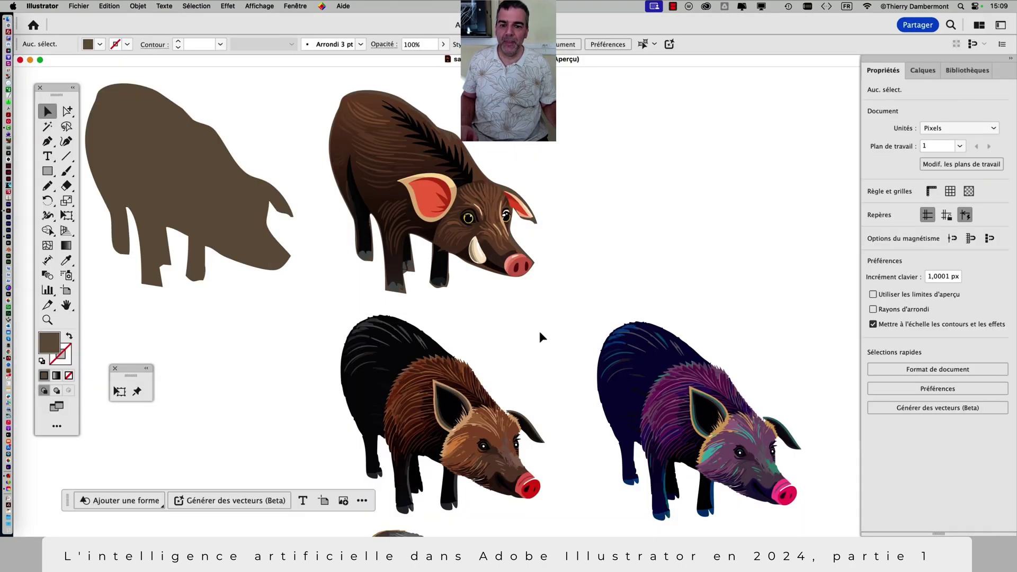
scroll(526, 320, down, 3)
scroll(531, 326, down, 10)
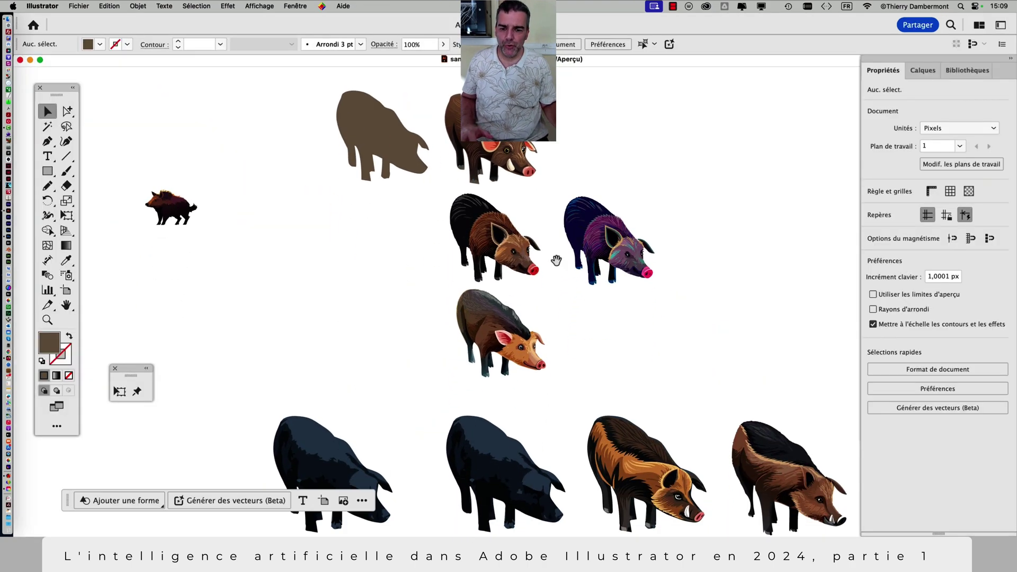
scroll(368, 339, up, 5)
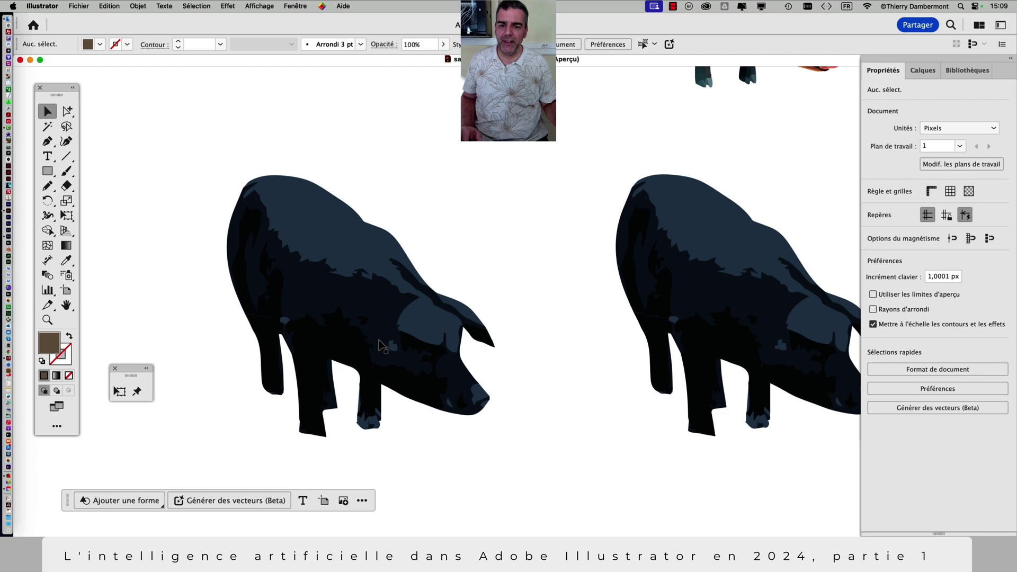
drag(482, 353, 438, 326)
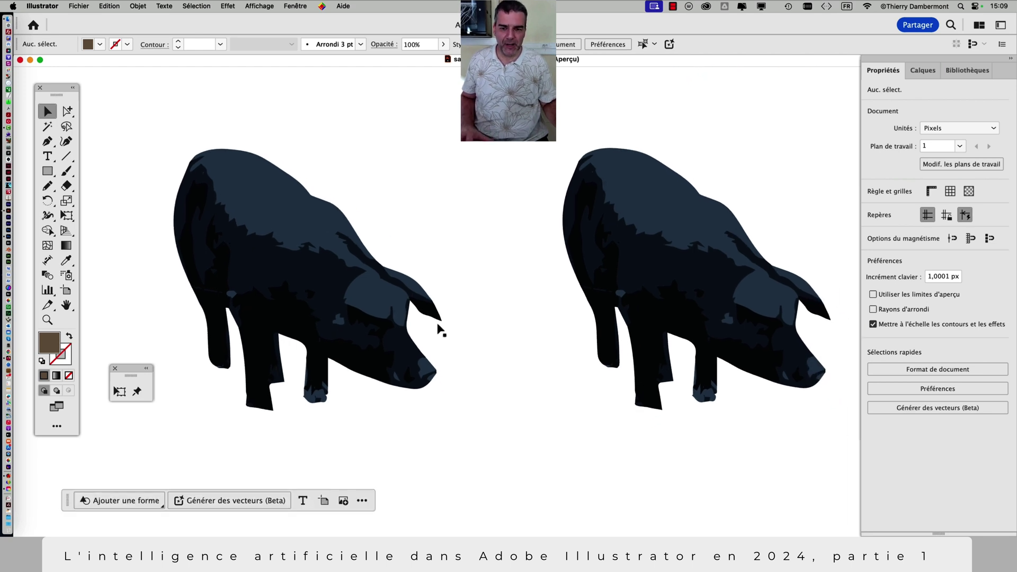
drag(488, 275, 448, 246)
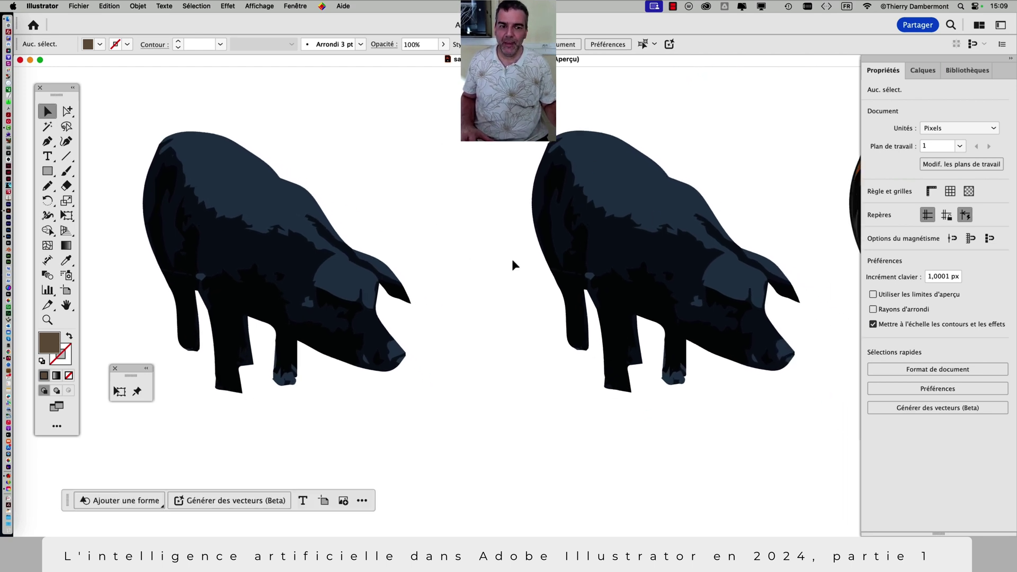
- Examine the three furry boars generated beside the dark blue pigs and compare them with the flat boars below
scroll(666, 331, down, 2)
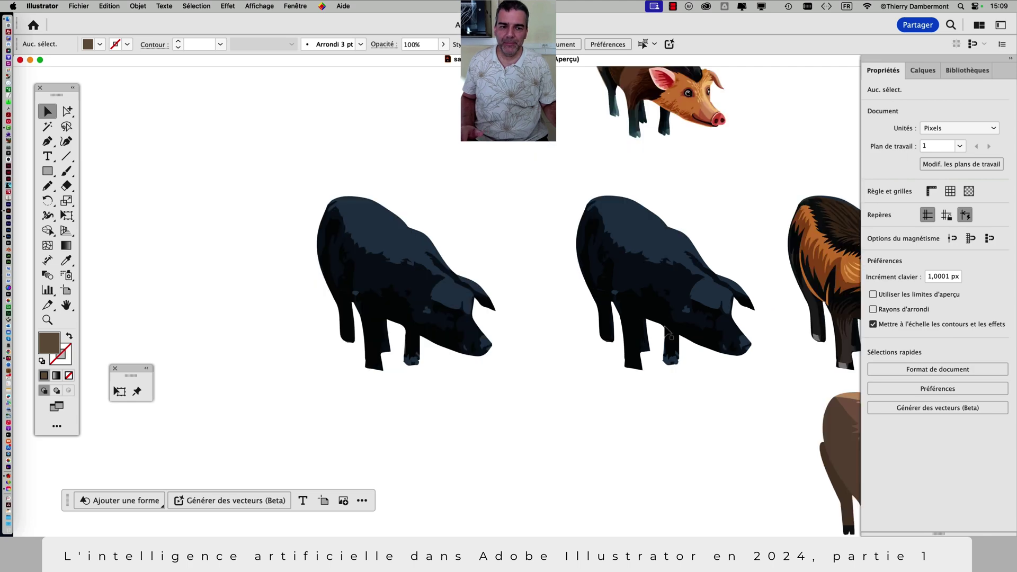
scroll(667, 333, down, 3)
scroll(521, 299, right, 2)
scroll(522, 299, up, 5)
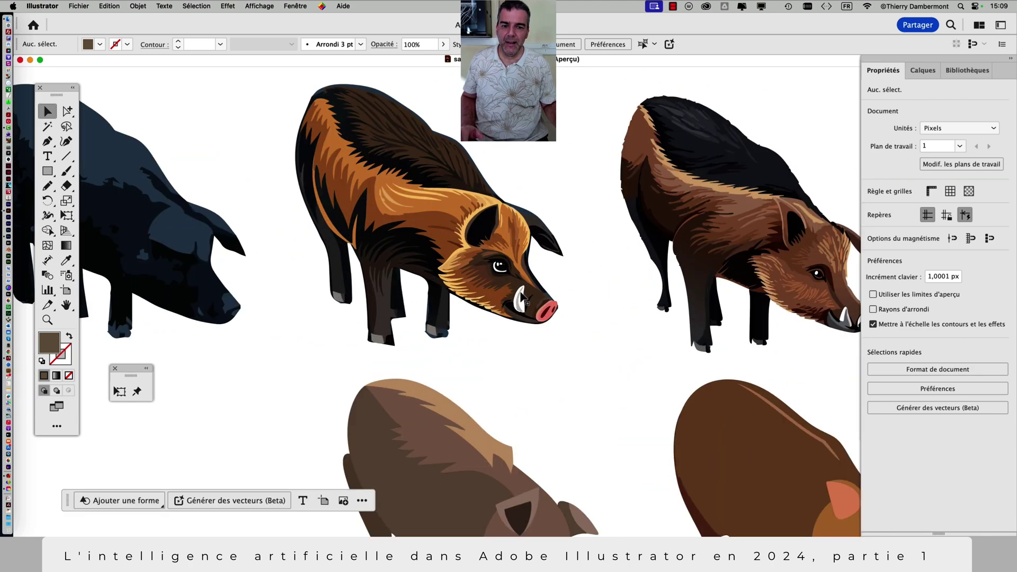
drag(580, 303, 418, 324)
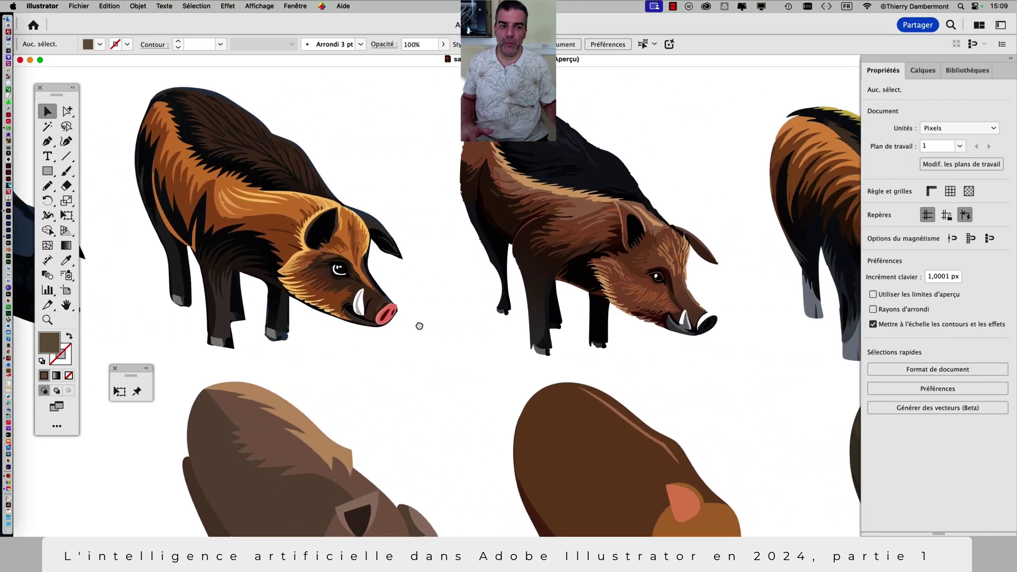
drag(556, 326, 377, 318)
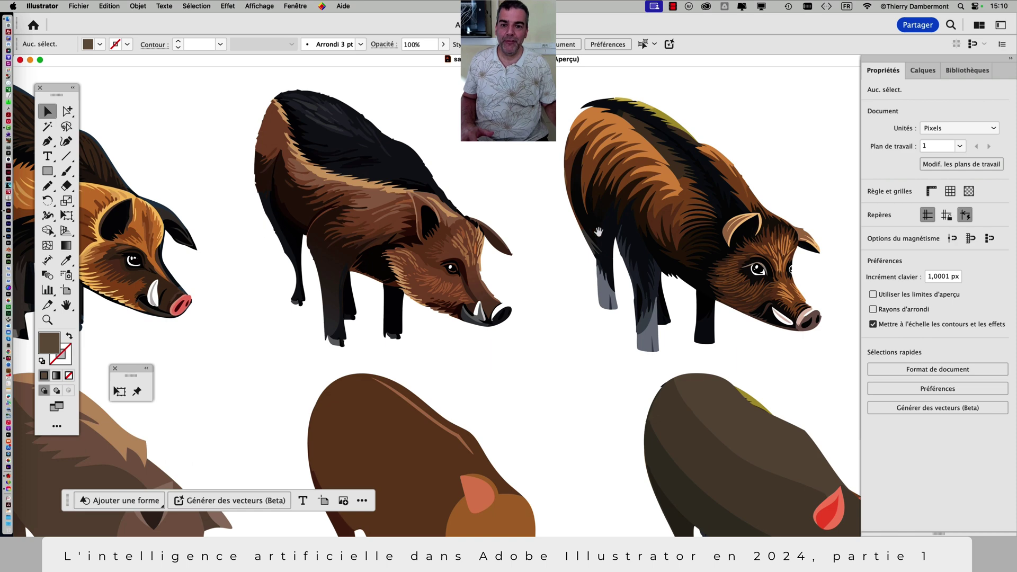
scroll(586, 261, down, 2)
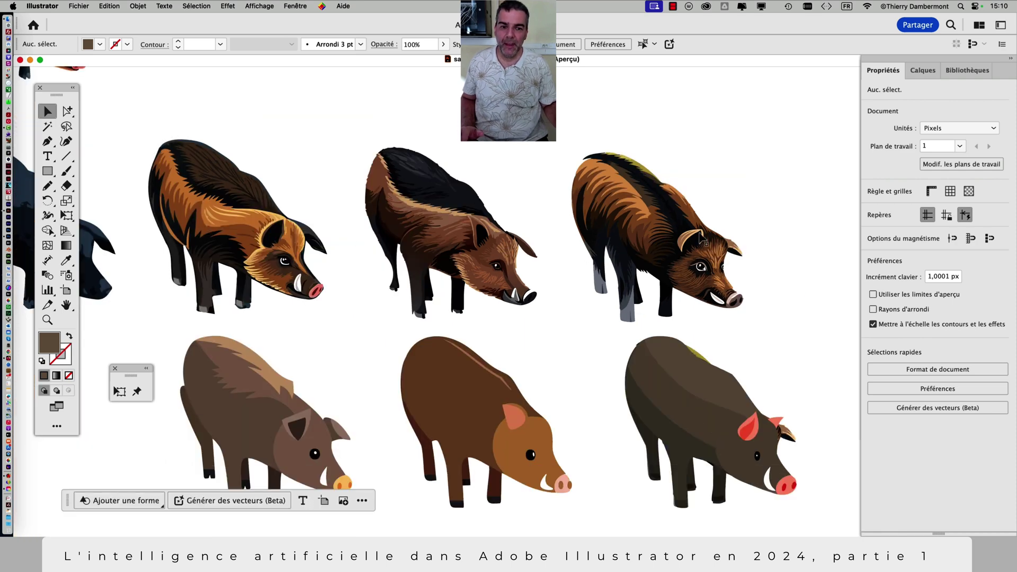
- Compare the pig photo in Photoshop with its dark blue vectorised version and the boars in Illustrator
key(super+Tab)
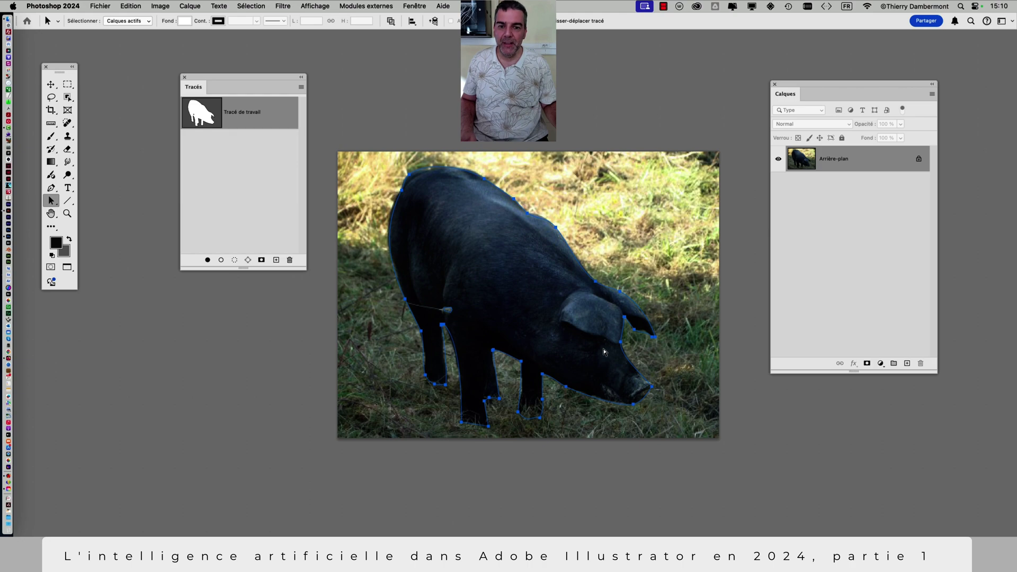
key(super+Tab)
scroll(318, 291, left, 5)
scroll(418, 273, up, 2)
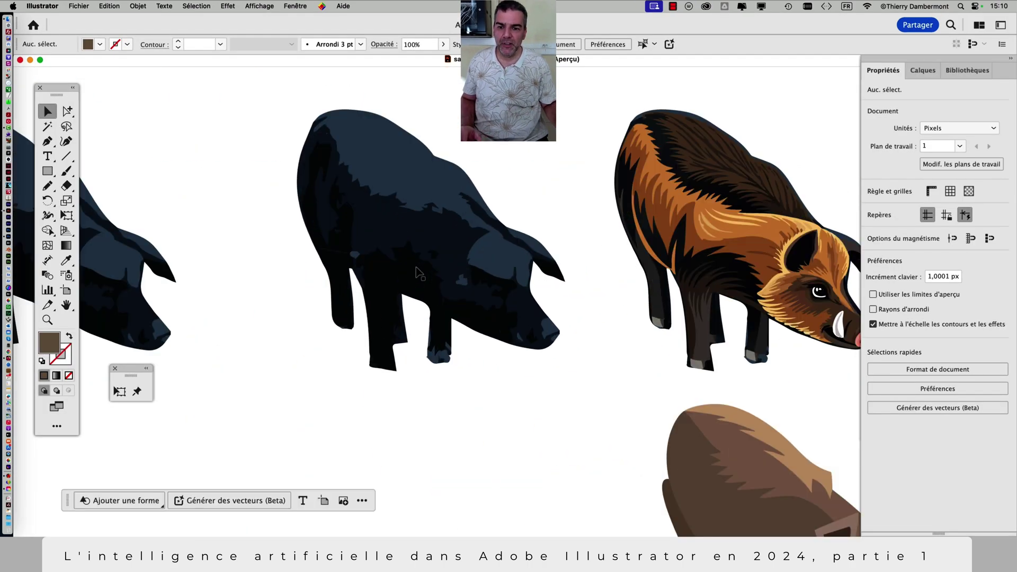
scroll(419, 272, up, 3)
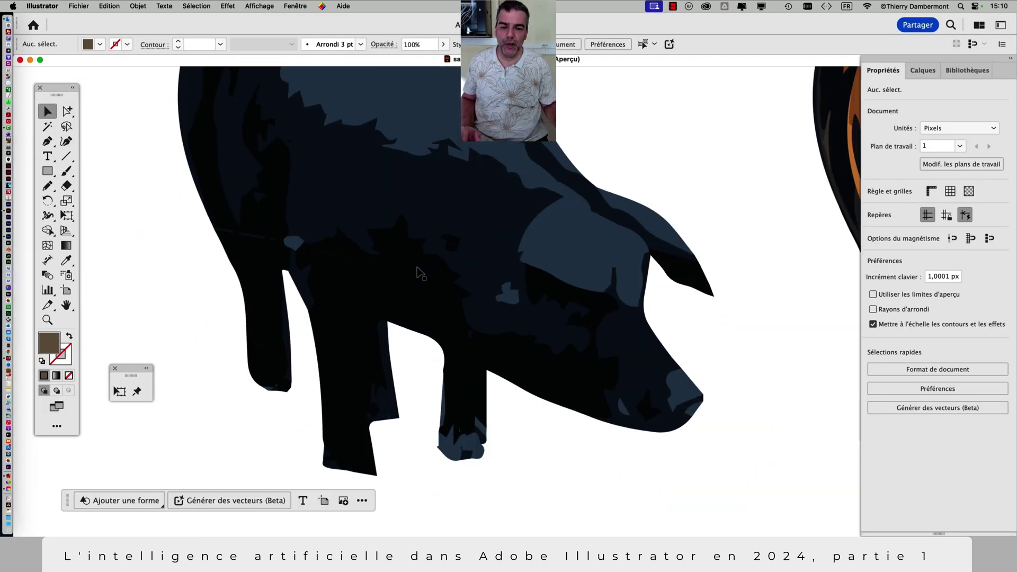
scroll(418, 272, down, 3)
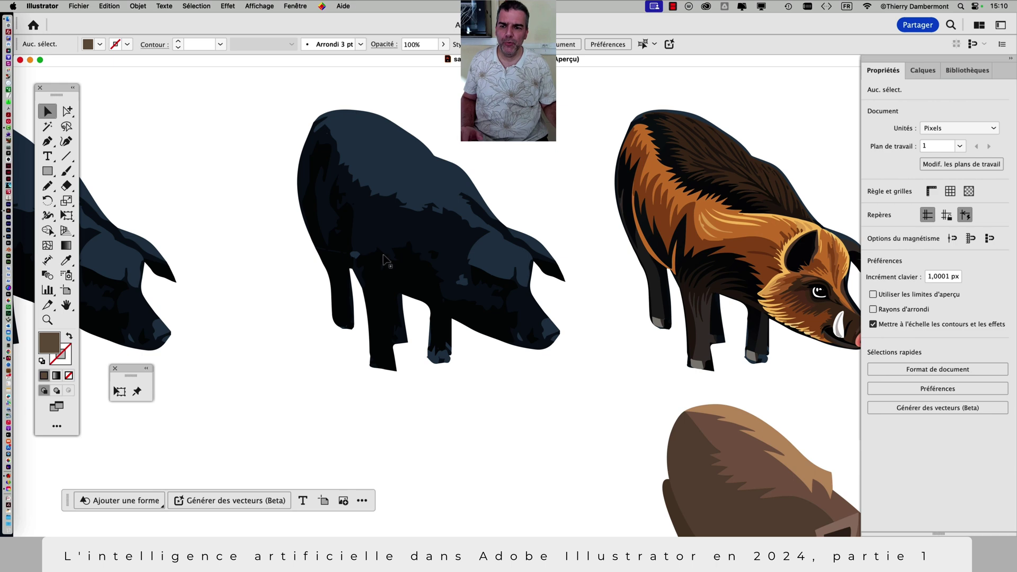
scroll(385, 259, left, 5)
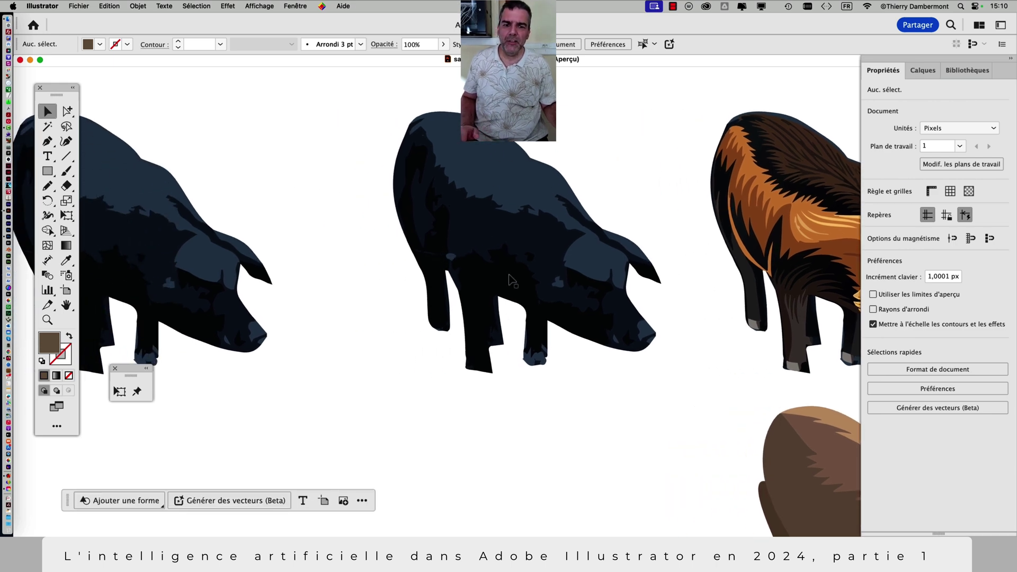
click(432, 244)
click(374, 249)
scroll(421, 295, down, 2)
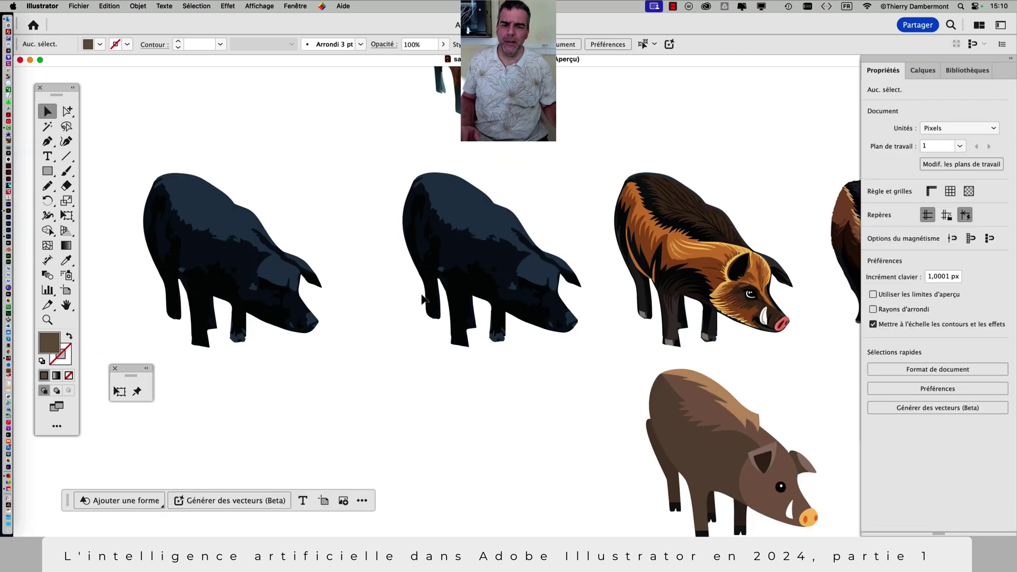
scroll(424, 299, down, 2)
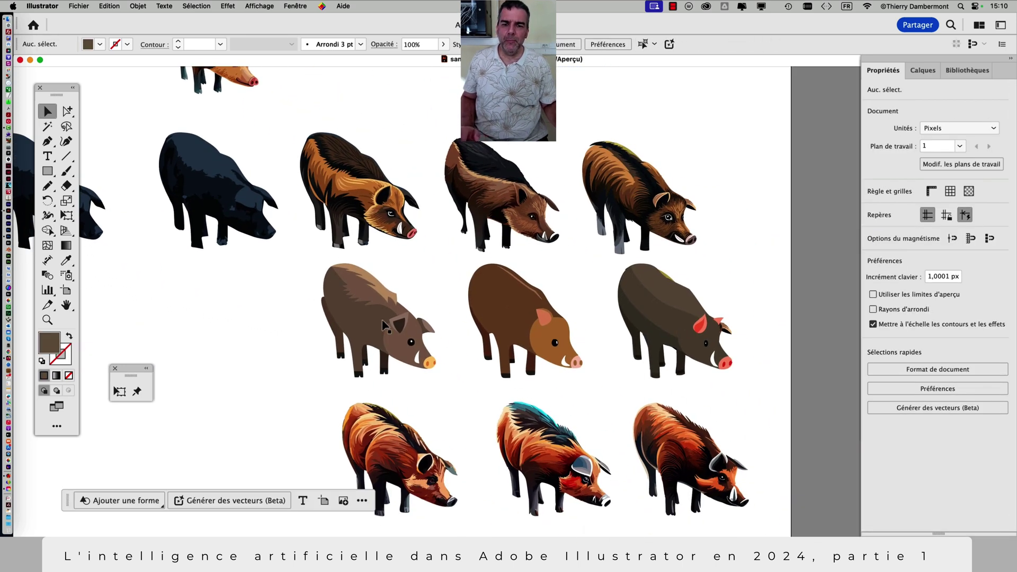
- Select the flat-coloured boars of the middle row one after another to examine their generated variants
scroll(382, 324, up, 3)
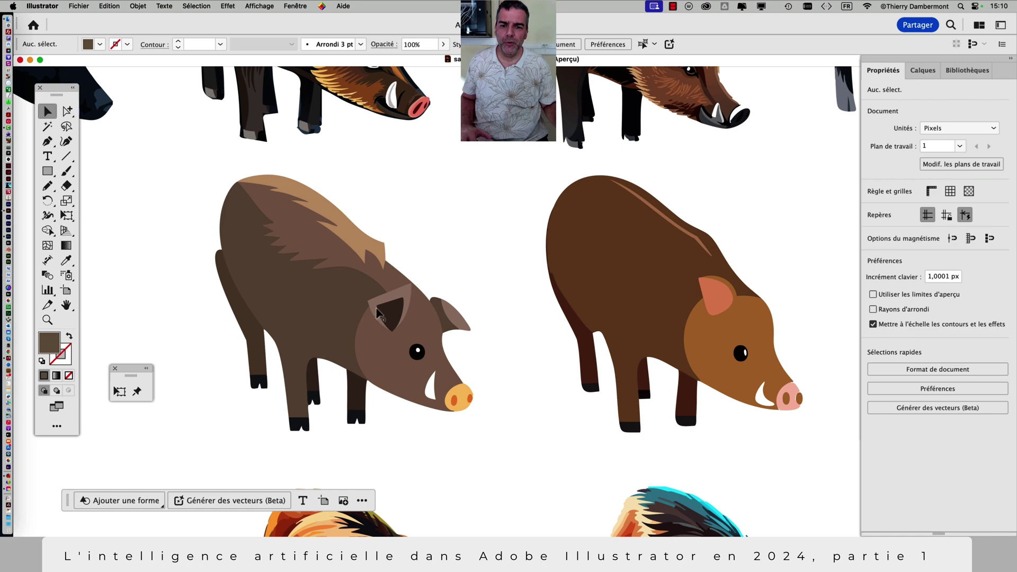
click(297, 279)
scroll(476, 325, down, 3)
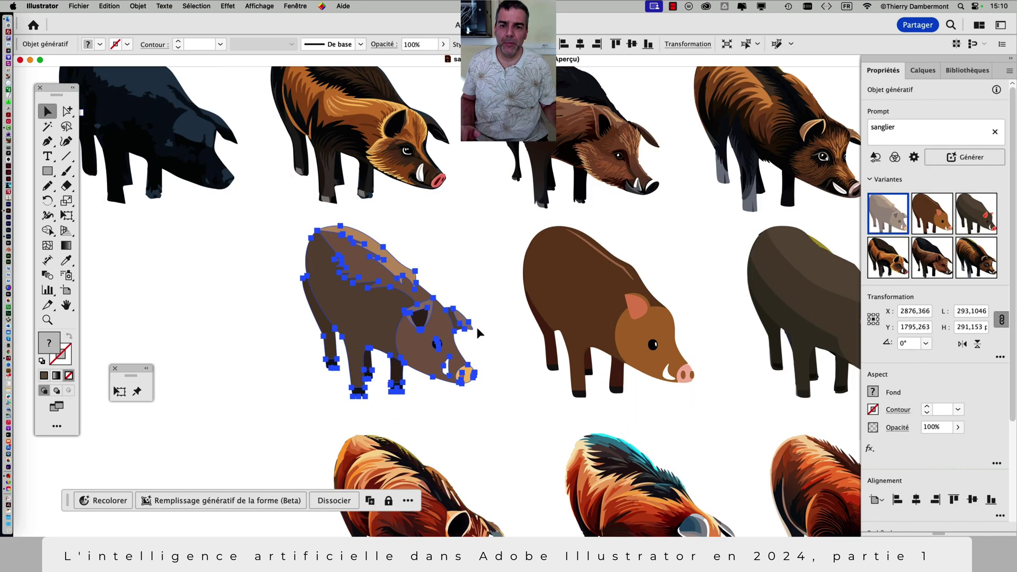
scroll(476, 326, right, 3)
click(480, 320)
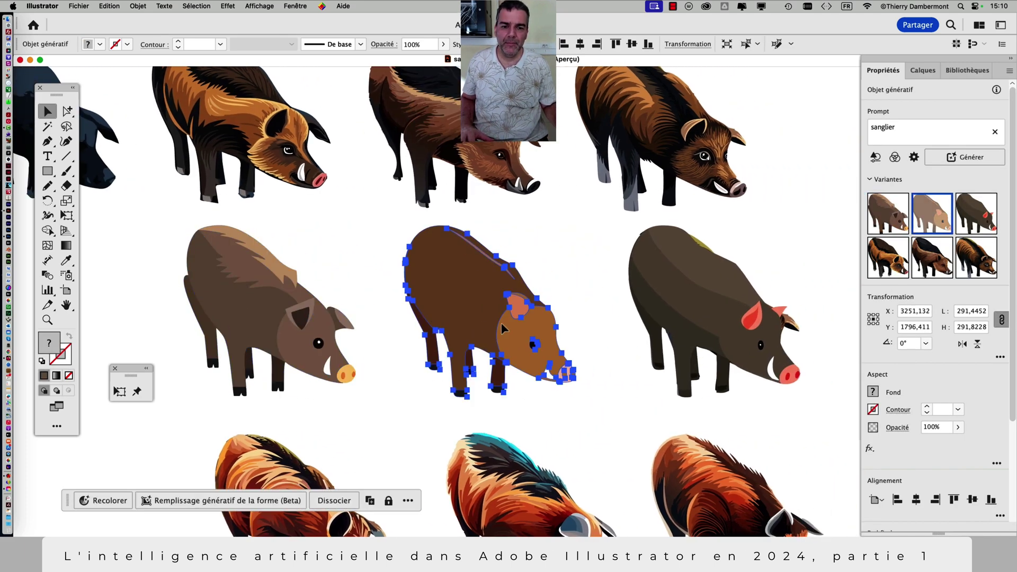
click(668, 324)
click(307, 326)
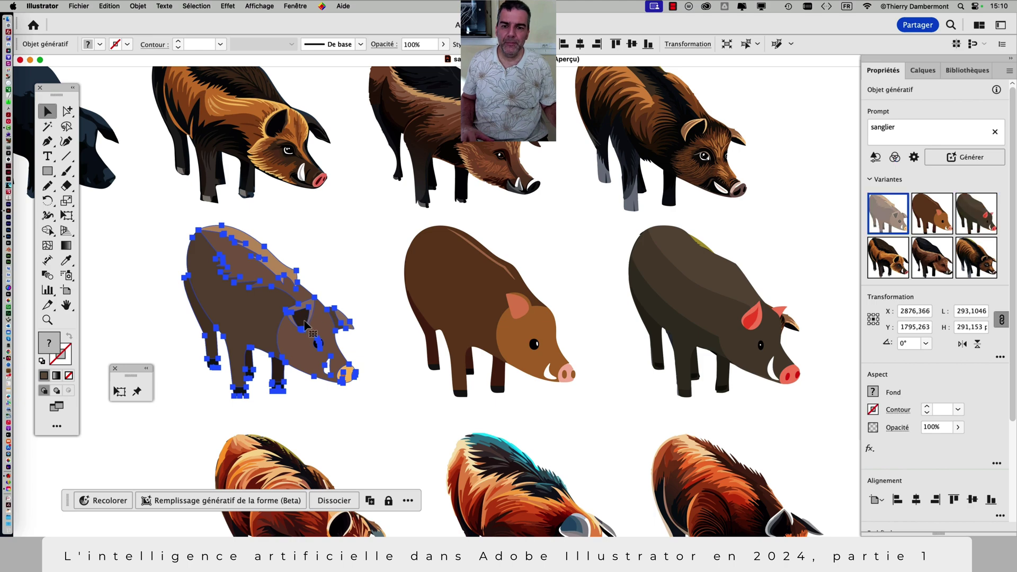
- Examine the highly detailed red-brown boars in the bottom row of the artwork
scroll(415, 319, down, 3)
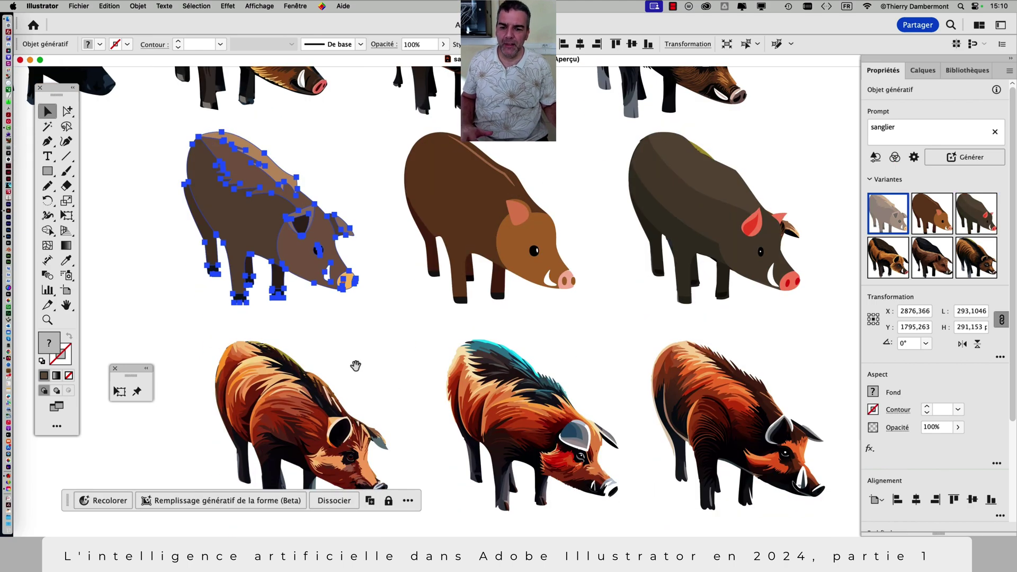
scroll(354, 318, down, 5)
scroll(333, 286, up, 5)
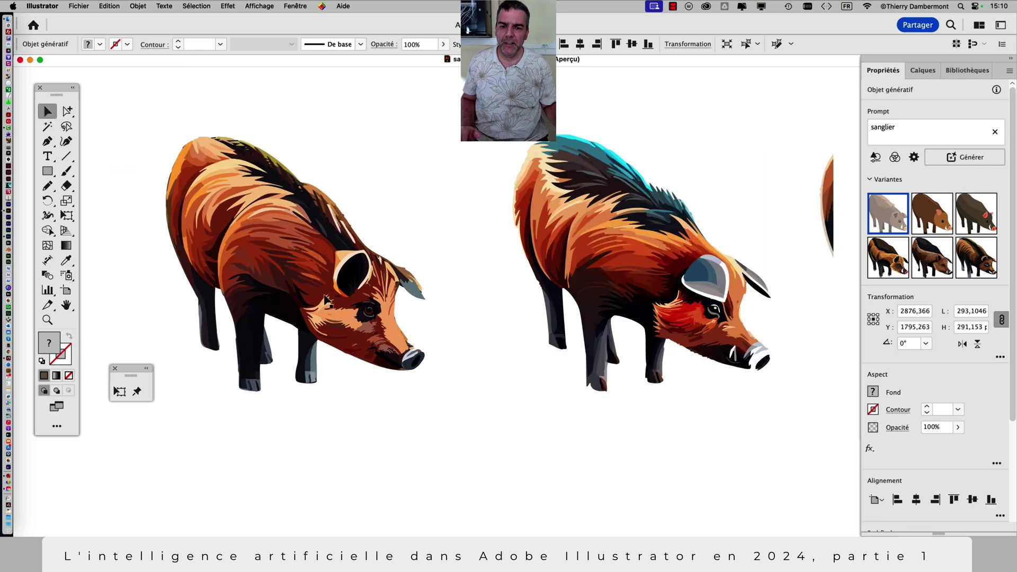
scroll(327, 301, down, 5)
scroll(392, 301, up, 1)
- Select the orange-and-black boar beside the dark pig, undock the Properties panel, and review the boar's Generative Shape Fill settings without generating
click(297, 214)
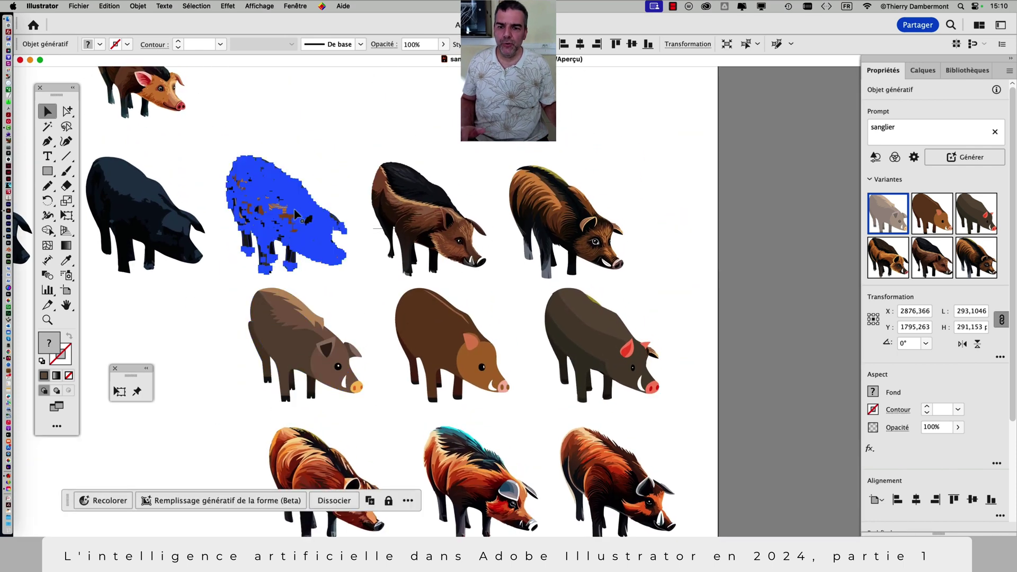
drag(869, 57, 701, 73)
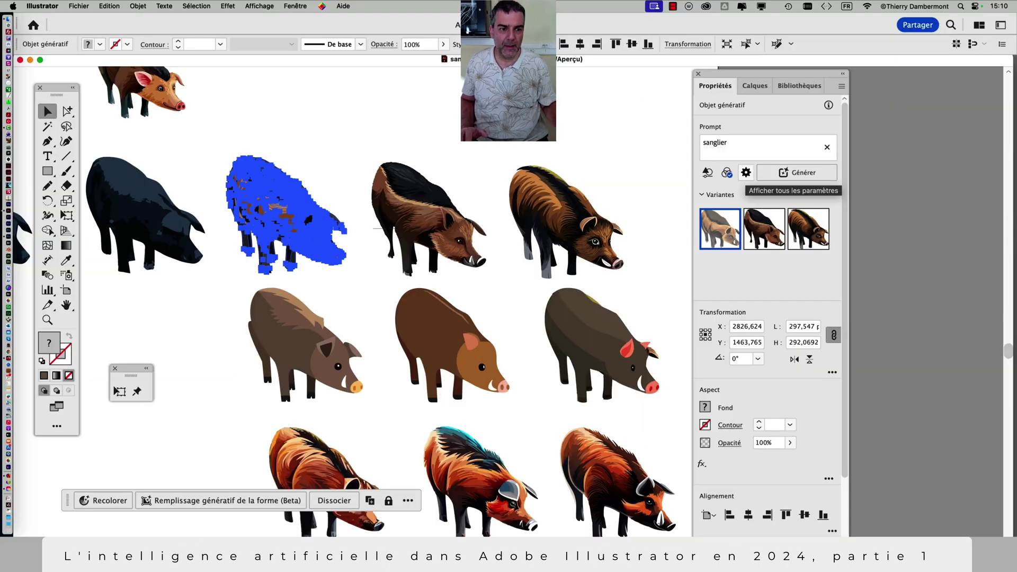
click(746, 173)
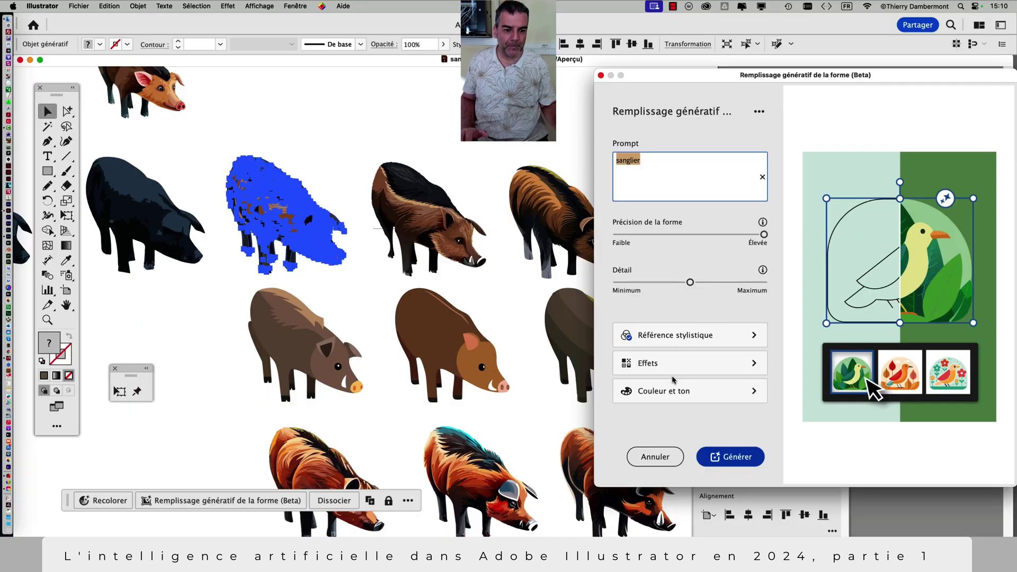
click(731, 456)
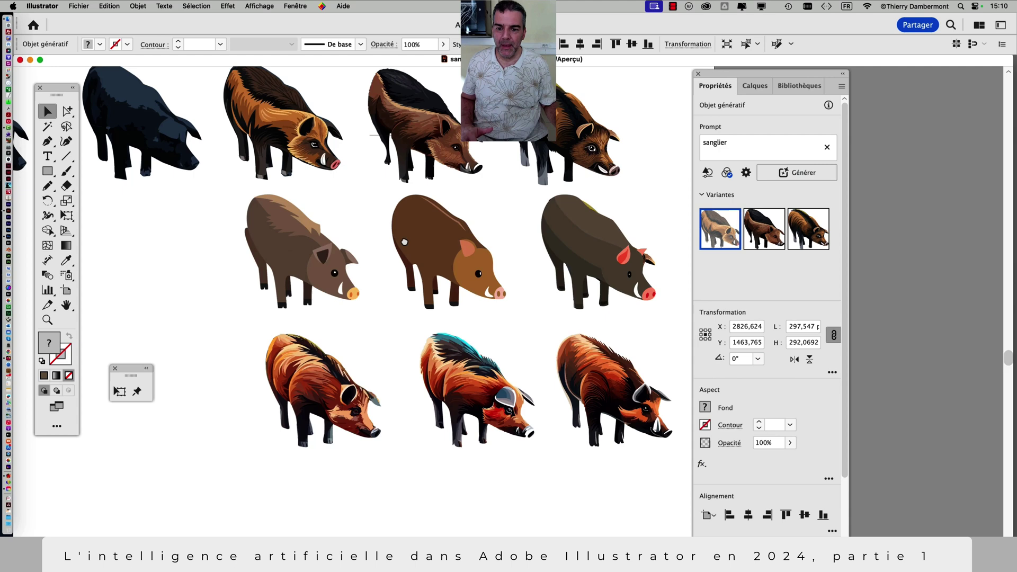
- Select the flat grey-brown boar and review the detail level in its Generative Shape Fill settings
click(309, 249)
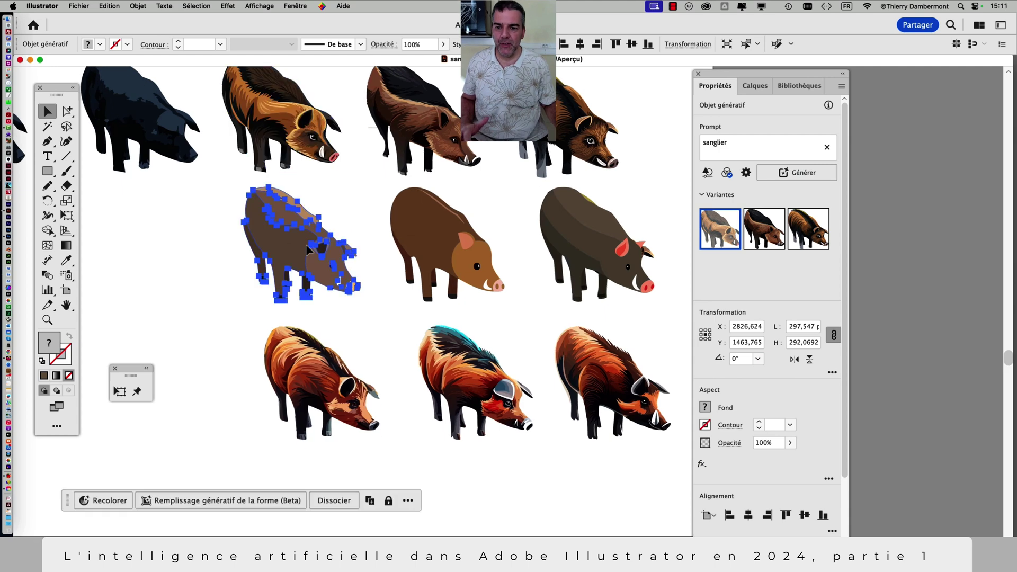
click(745, 173)
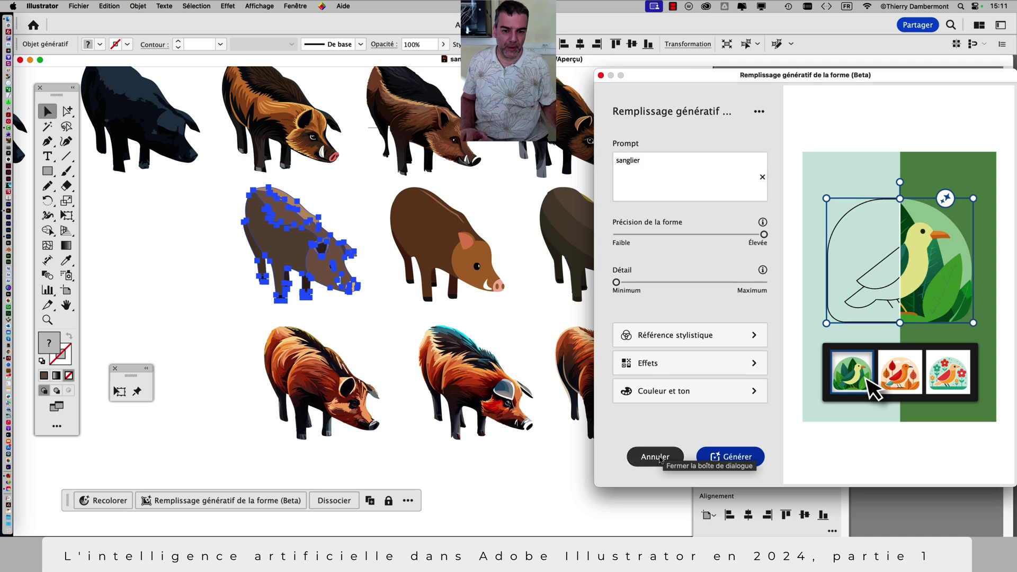
click(731, 456)
- Review the Generative Shape Fill settings of the middle red-brown boar in the bottom row
scroll(509, 345, down, 3)
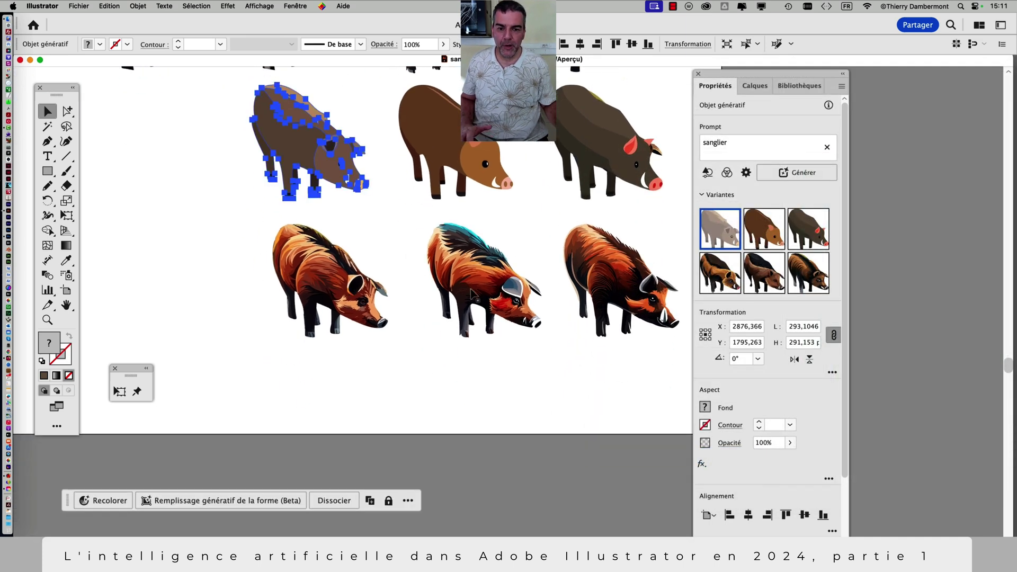
click(745, 172)
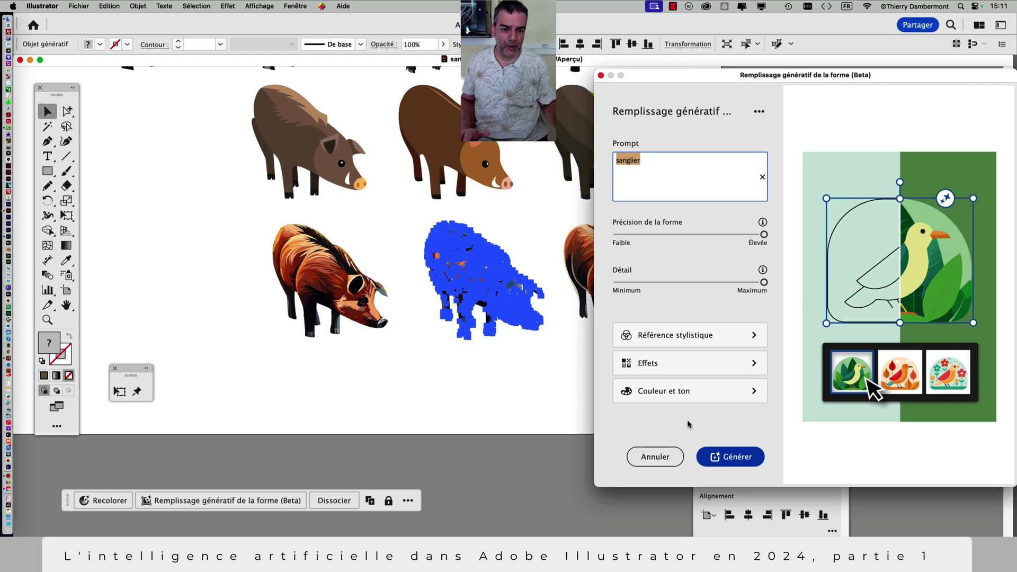
click(729, 457)
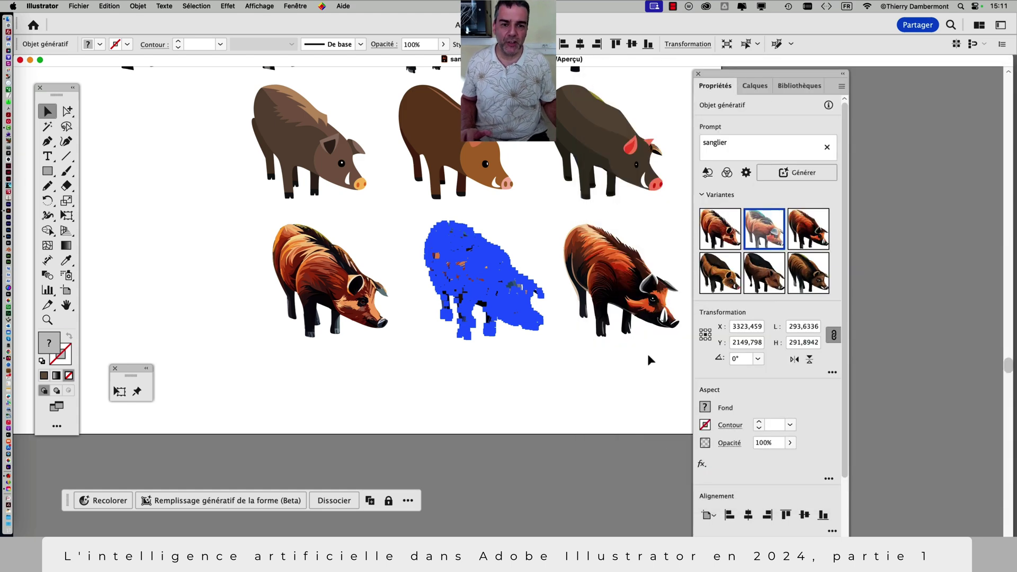
- Deselect the boar and move the floating Properties panel clear of the boar artwork
click(562, 288)
scroll(537, 285, up, 2)
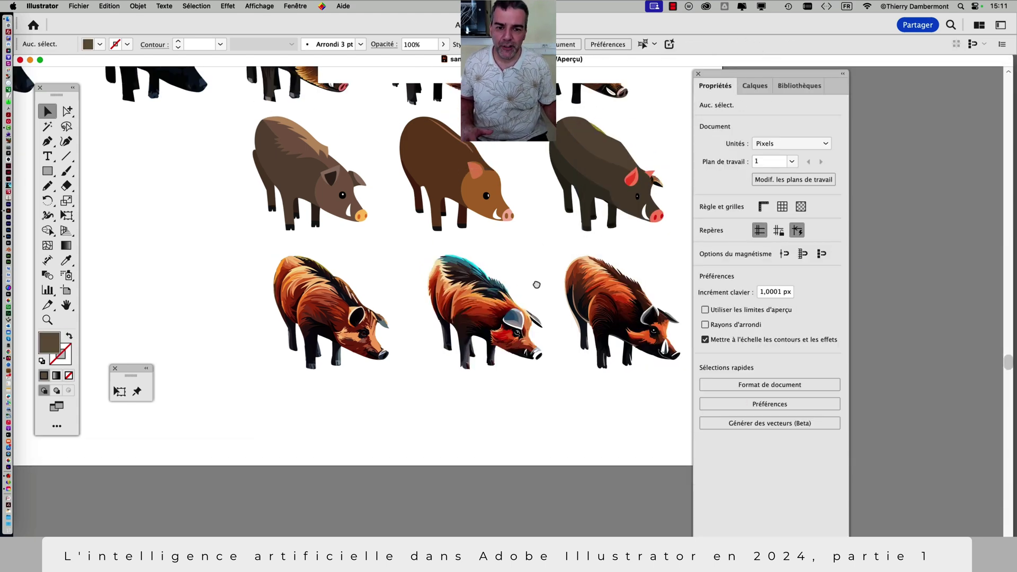
scroll(536, 284, up, 3)
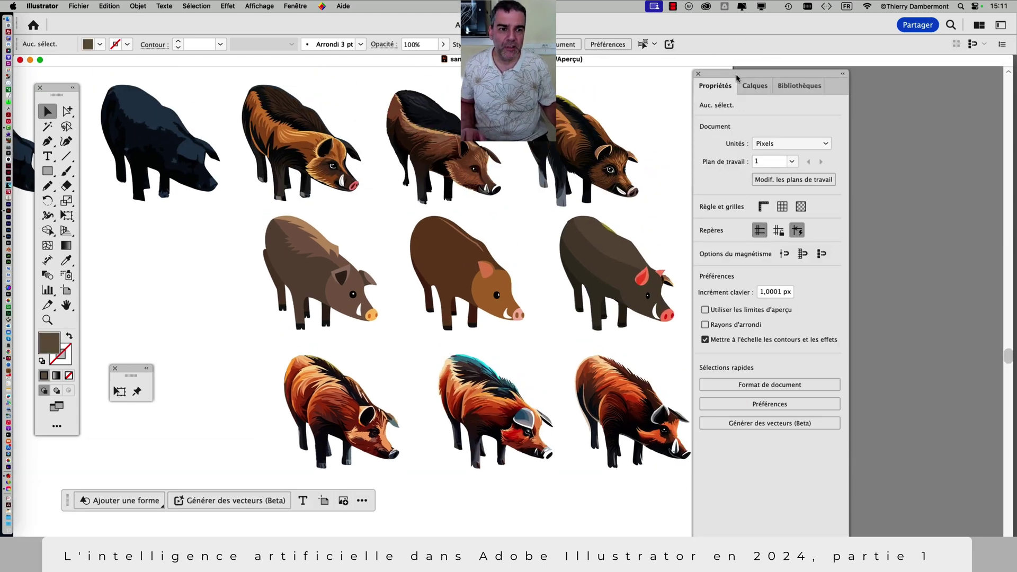
drag(736, 78, 850, 85)
scroll(604, 252, down, 2)
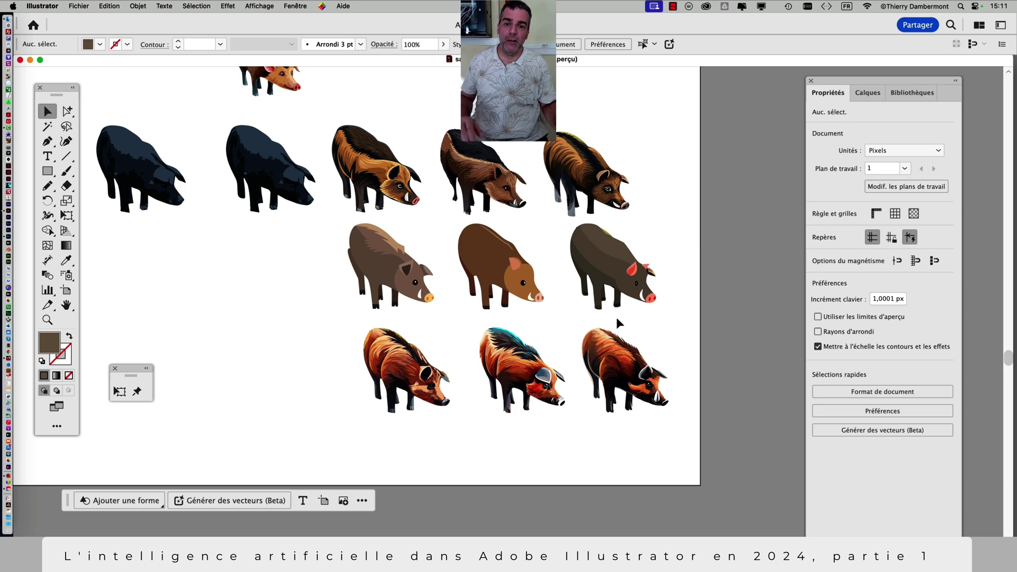
- Check the flat grey-brown boar's variants, deselect it, and compare the fur and shading detail of the three boar rows close up
click(379, 263)
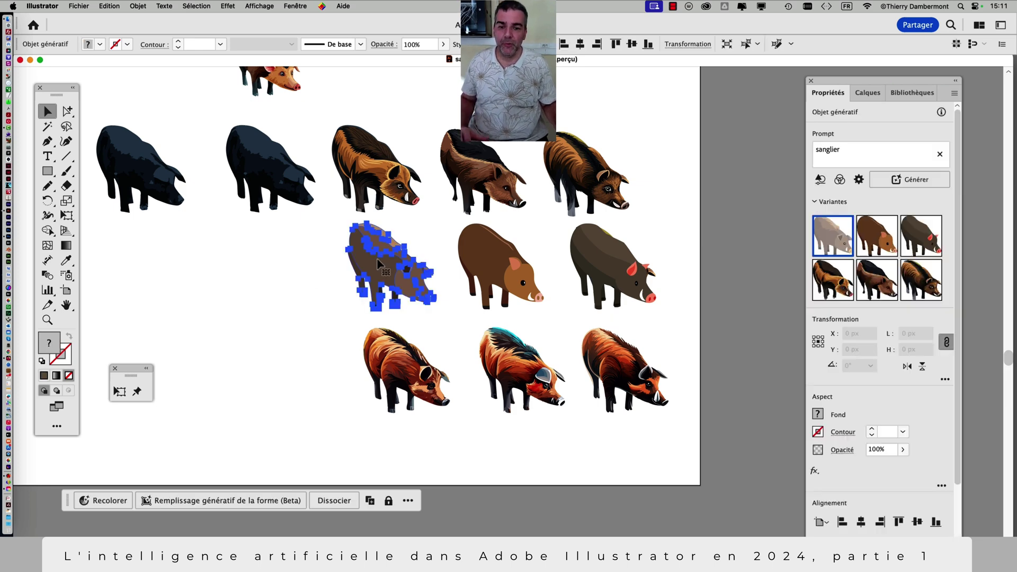
click(343, 259)
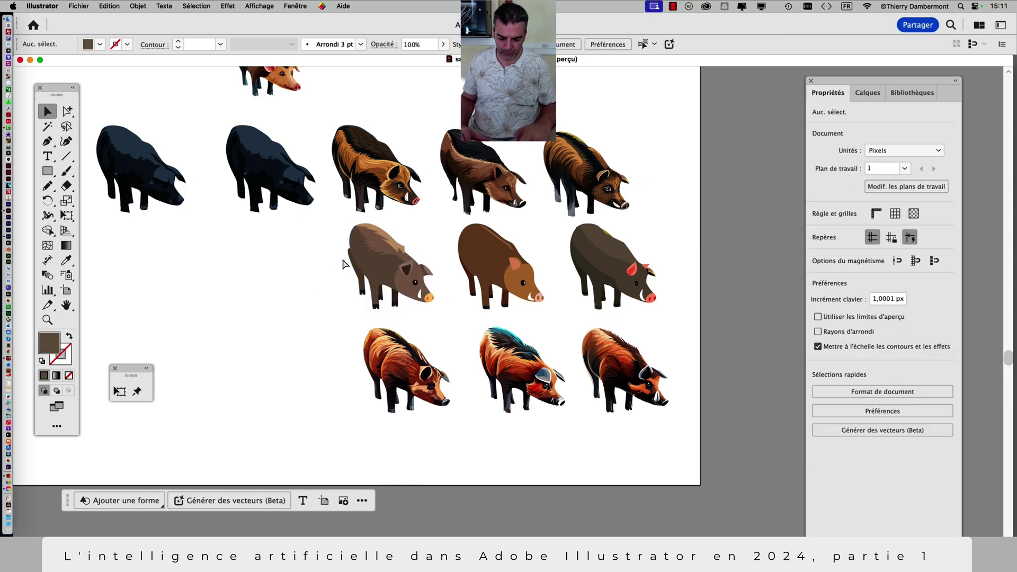
scroll(380, 258, down, 5)
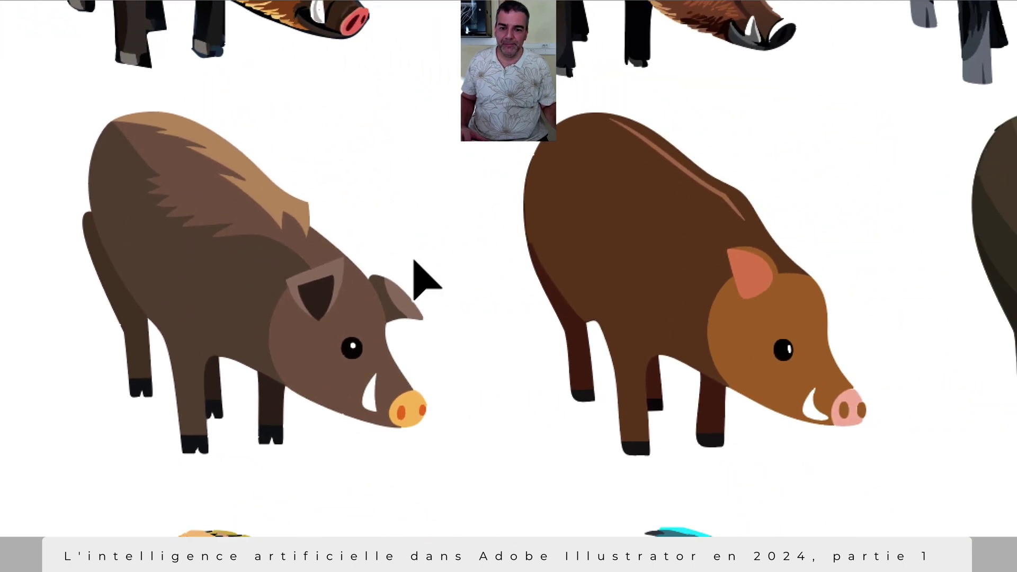
scroll(417, 248, down, 10)
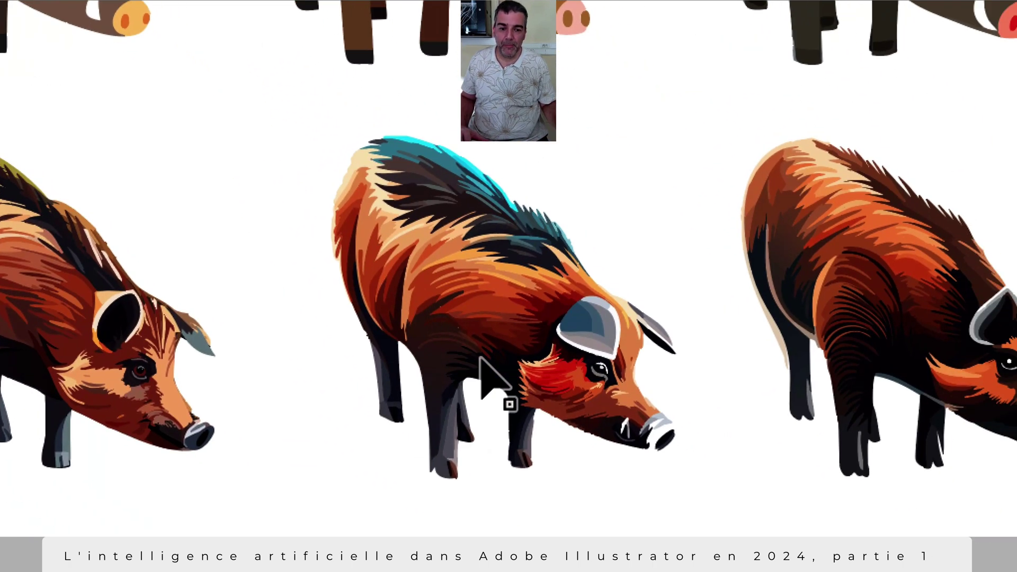
scroll(565, 352, left, 10)
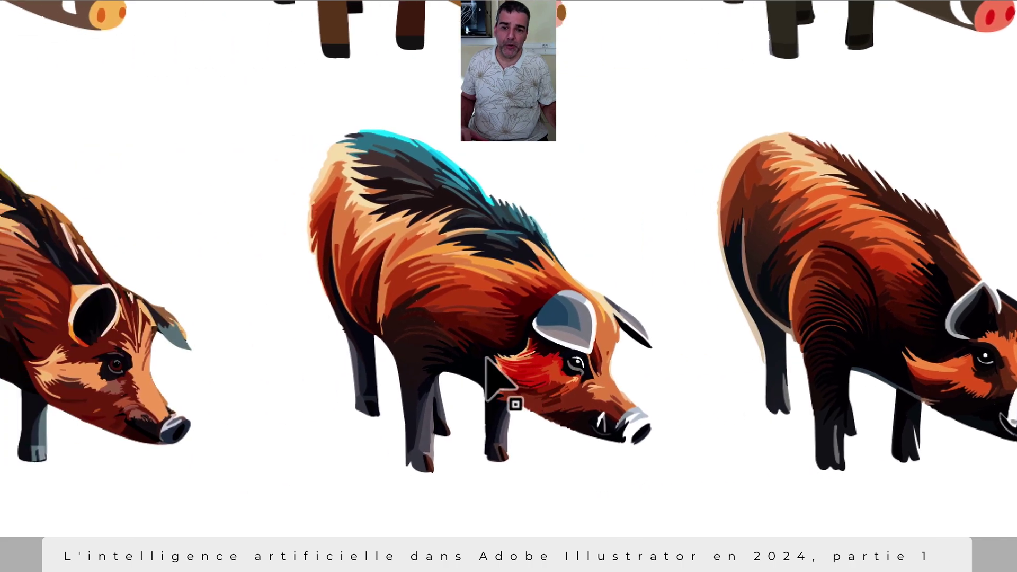
scroll(442, 364, right, 5)
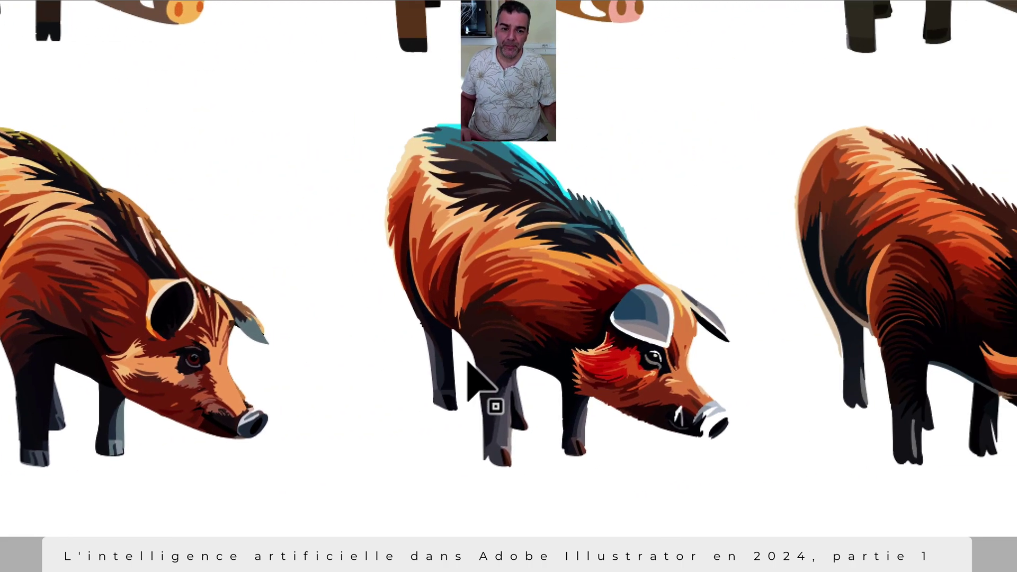
scroll(493, 360, left, 5)
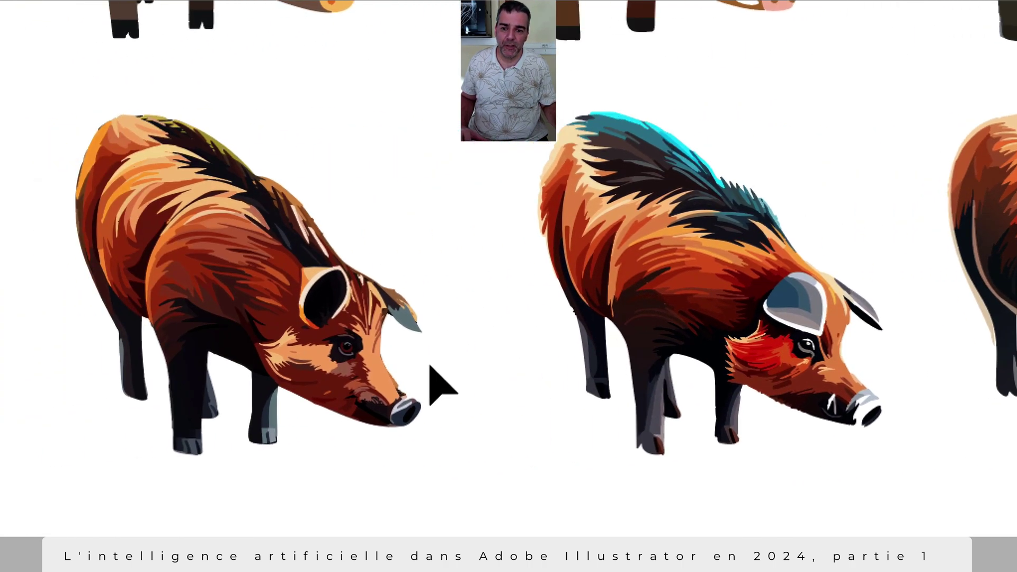
scroll(440, 384, right, 6)
scroll(529, 408, up, 5)
scroll(492, 233, up, 5)
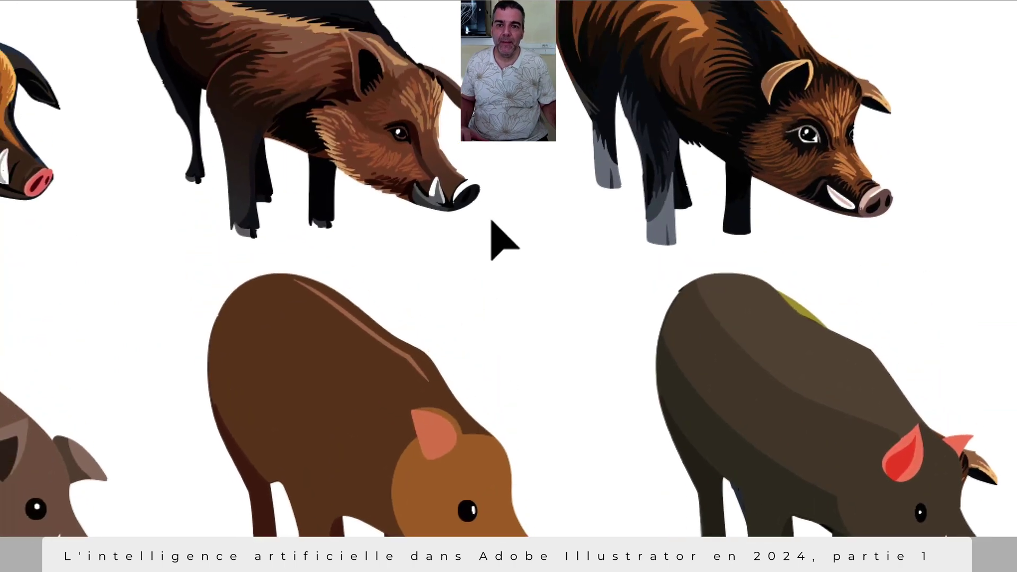
scroll(492, 249, left, 5)
scroll(392, 222, down, 5)
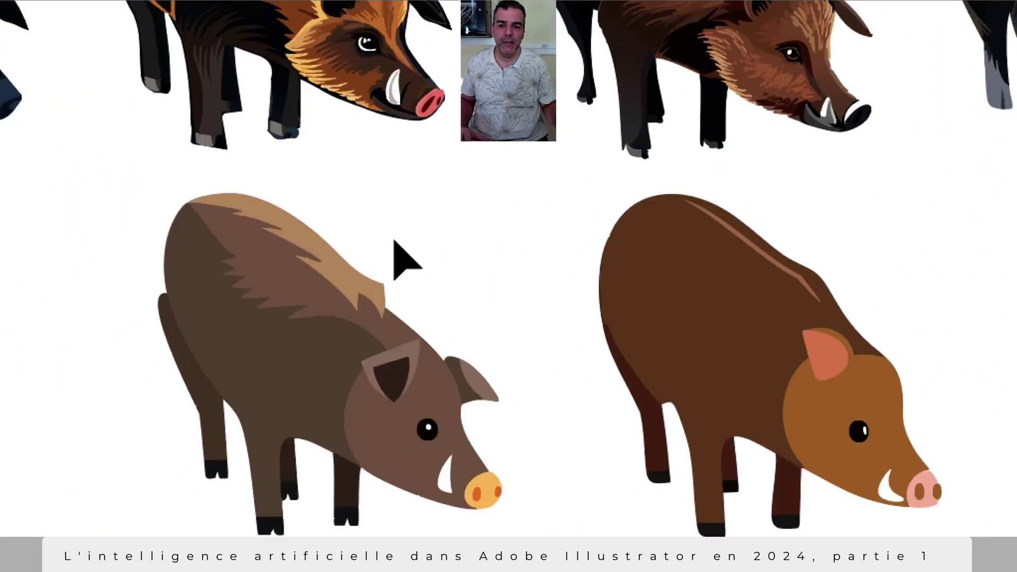
scroll(404, 291, right, 8)
scroll(416, 295, left, 8)
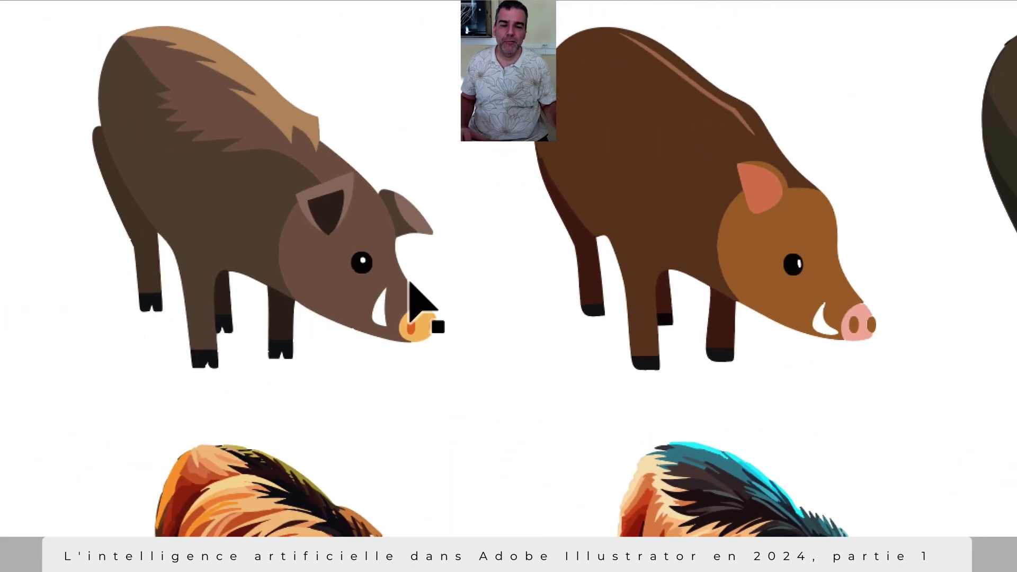